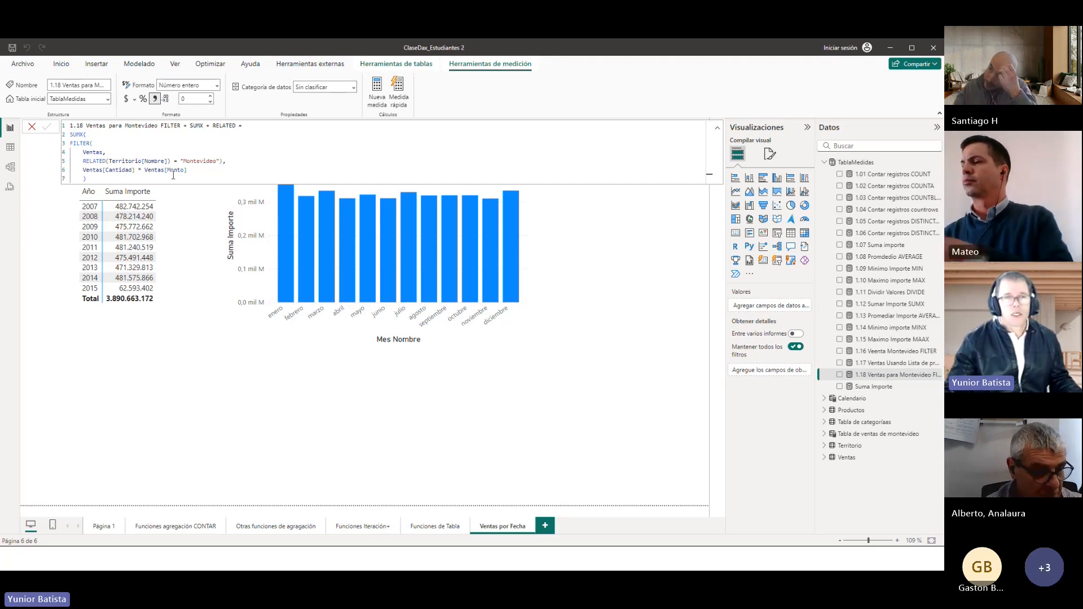
Step: Enlarge and examine the DAX formula of measure 1.18, covering its SUMX, FILTER and RELATED parts and the Ventas[Cantidad] * Ventas[Monto] expression
scroll(175, 178, "up", 3)
scroll(175, 178, "up", 2)
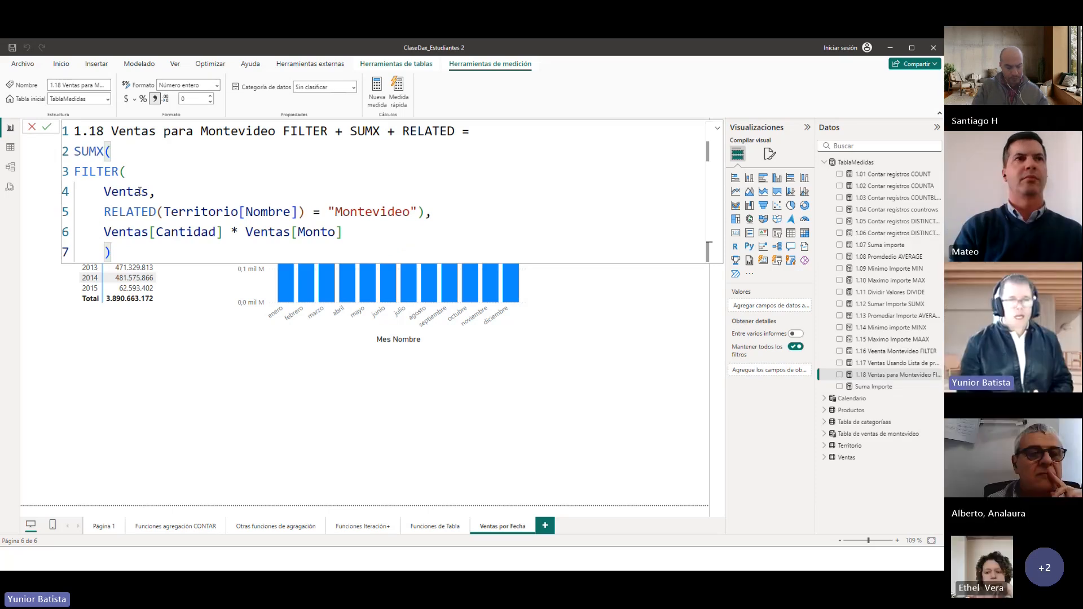
double_click(358, 130)
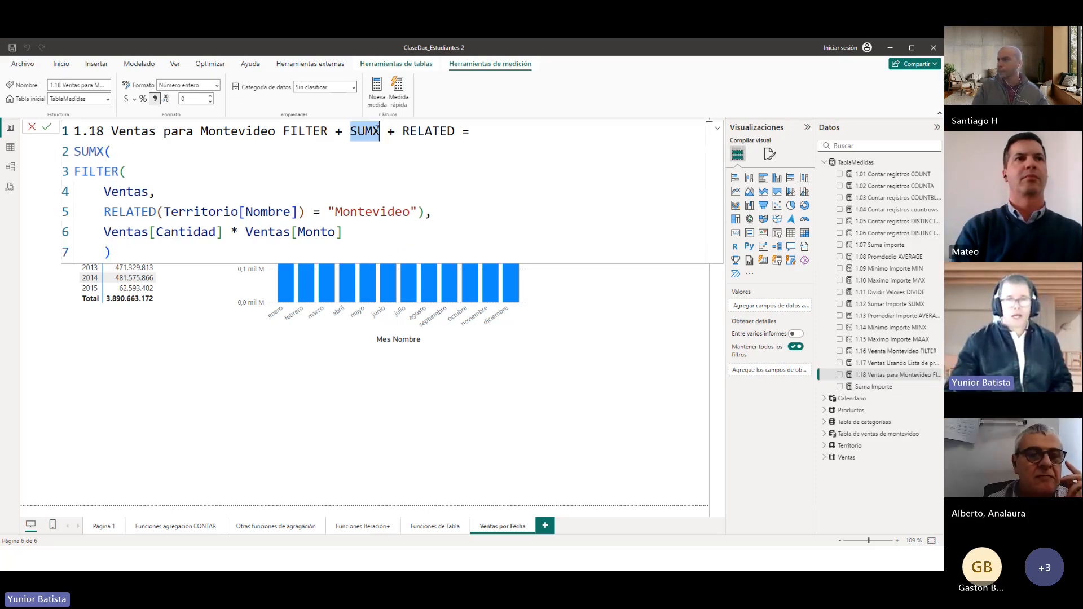
double_click(429, 131)
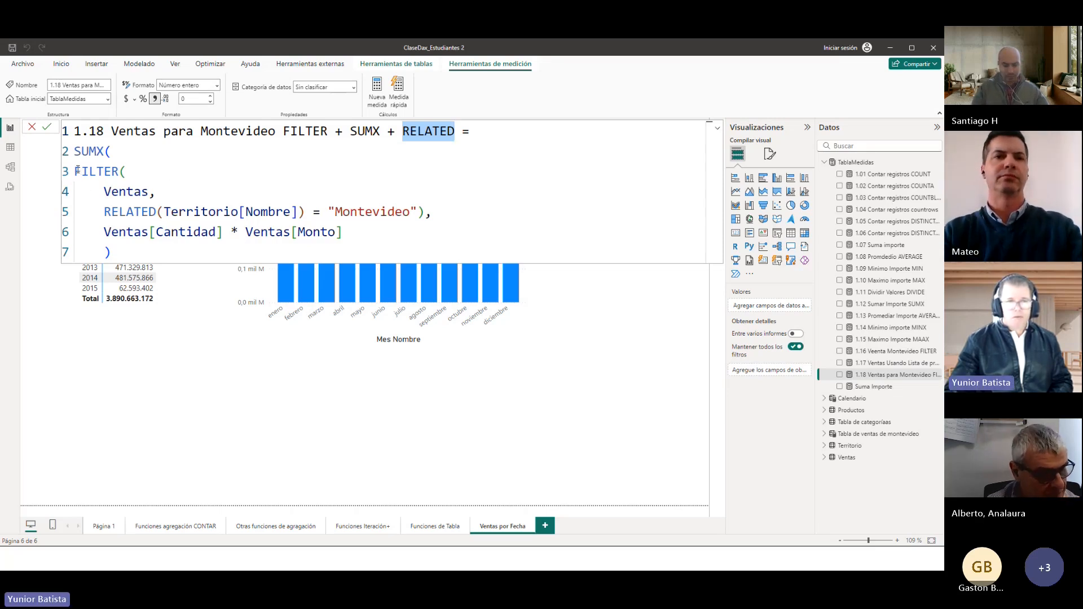
double_click(86, 153)
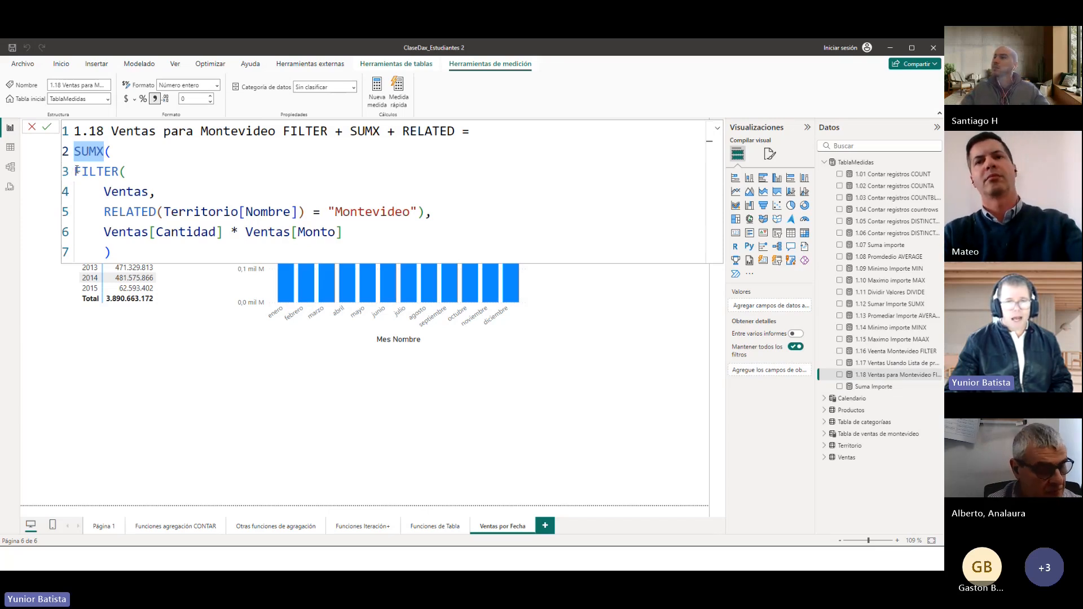
left_click_drag(76, 171, 427, 218)
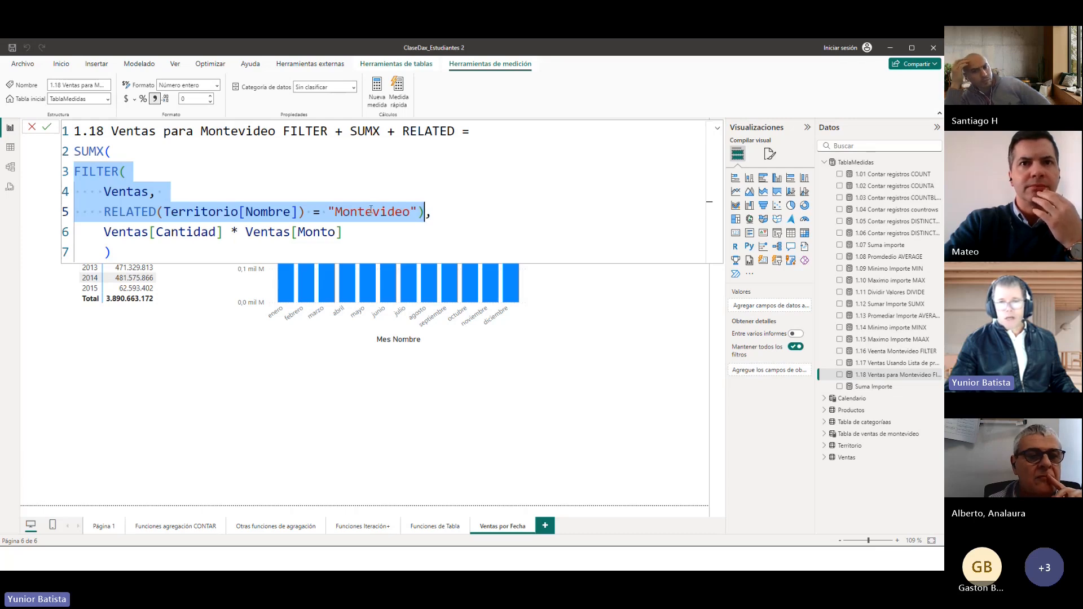
left_click(116, 166)
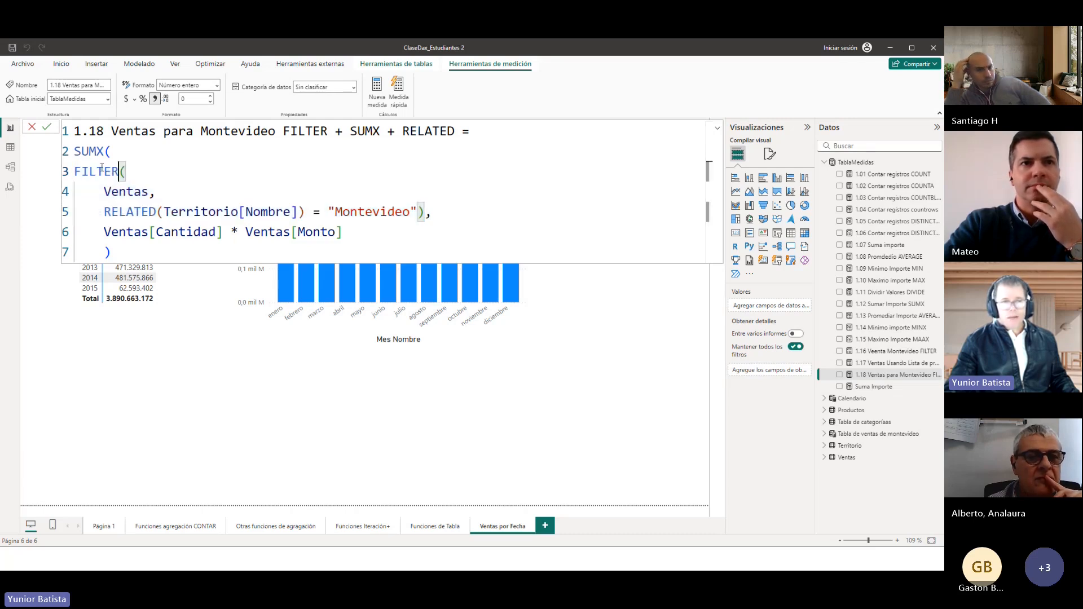
left_click_drag(74, 169, 428, 212)
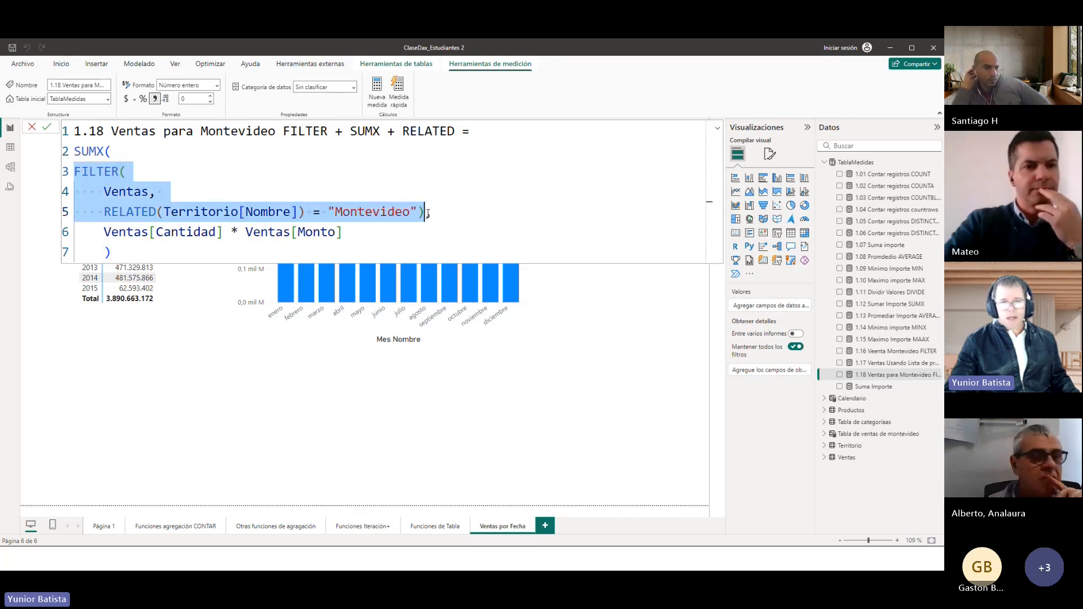
left_click(89, 151)
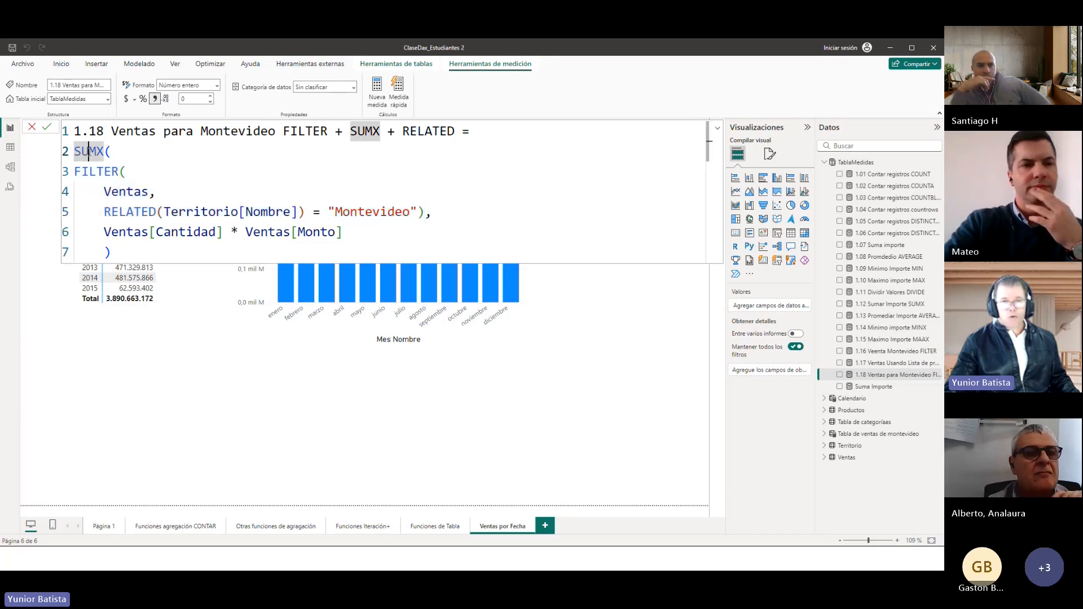
double_click(89, 151)
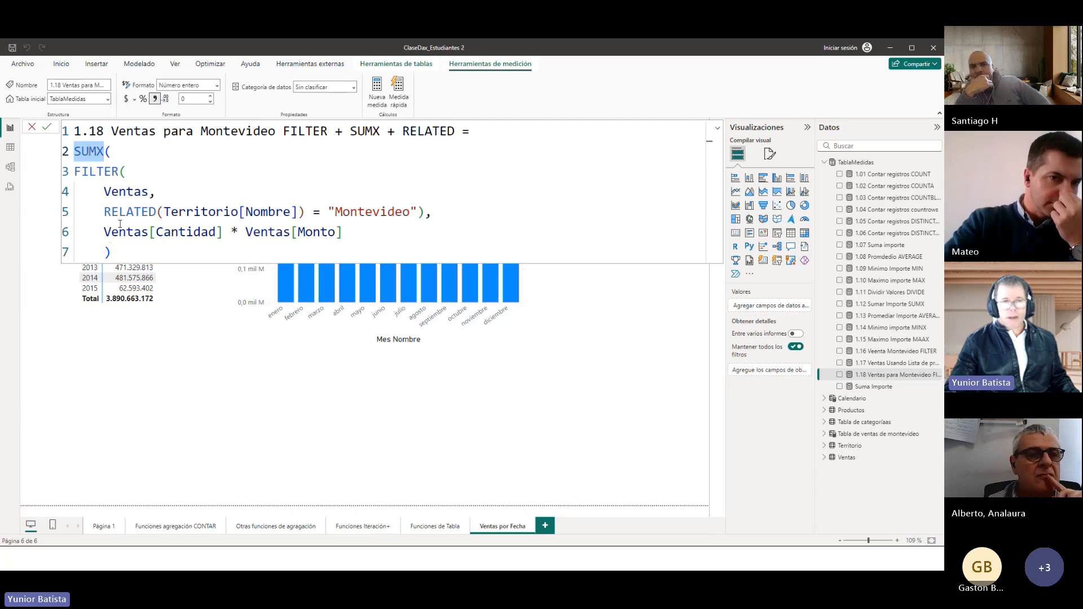
left_click_drag(104, 231, 371, 240)
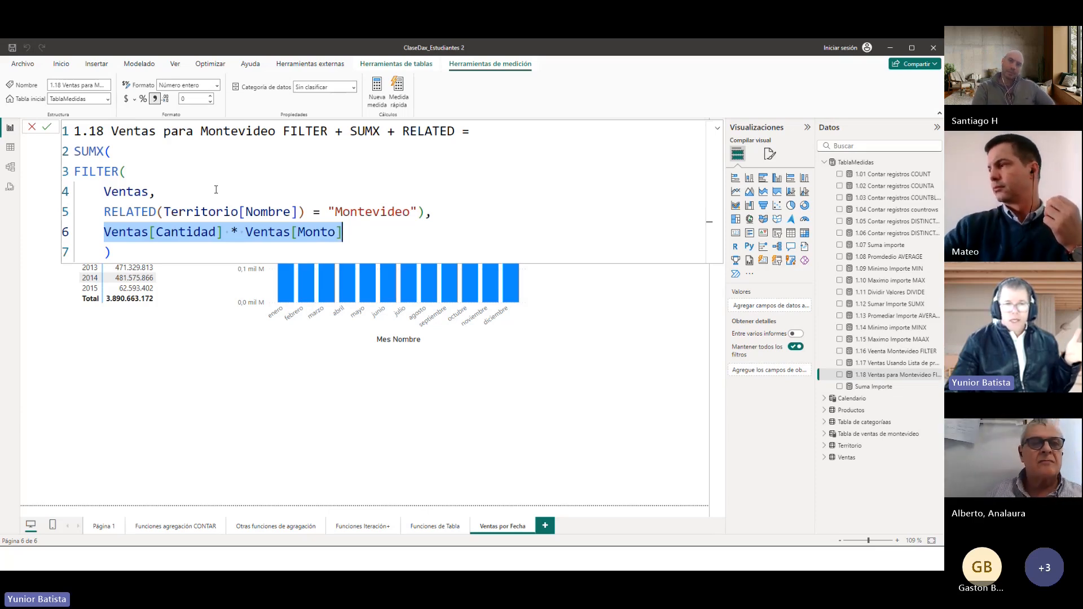
left_click(133, 250)
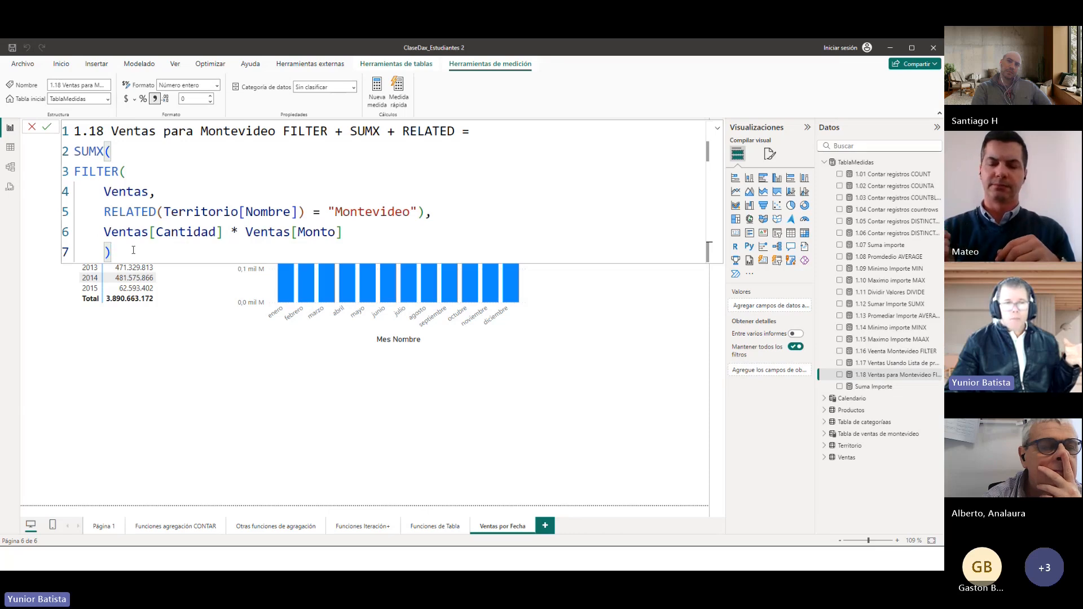
left_click_drag(129, 251, 72, 160)
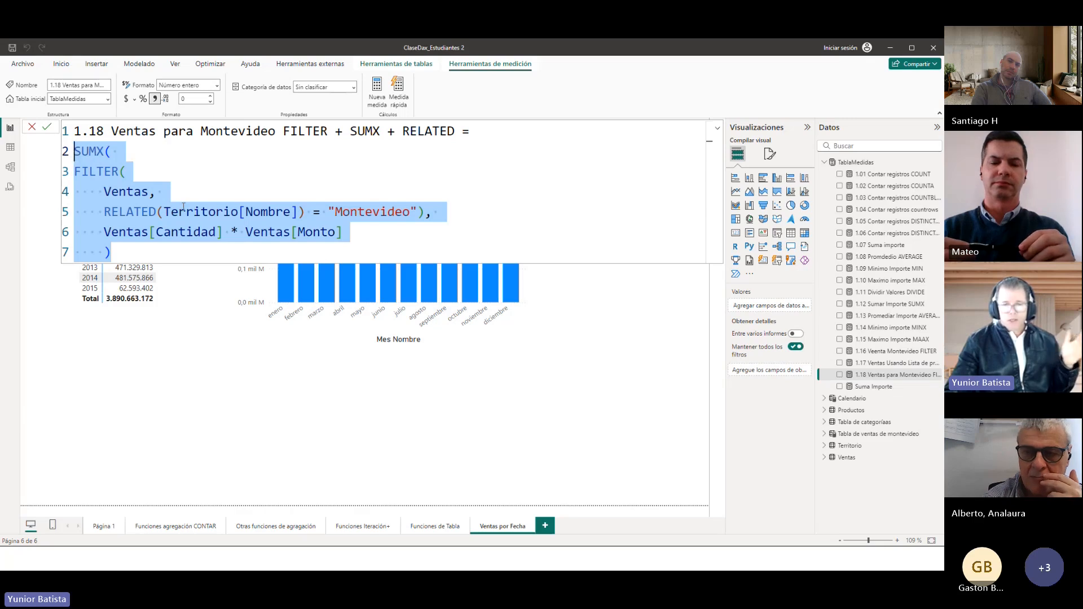
Step: Add a new report page after Ventas por Fecha and name it "Funcion Calculate"
left_click(546, 526)
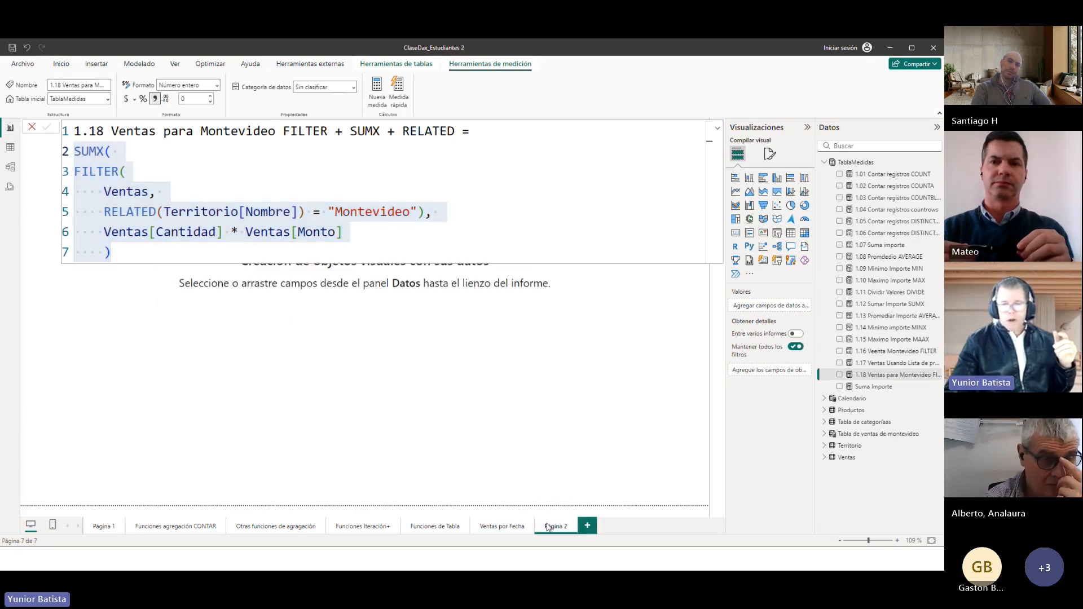
double_click(554, 526)
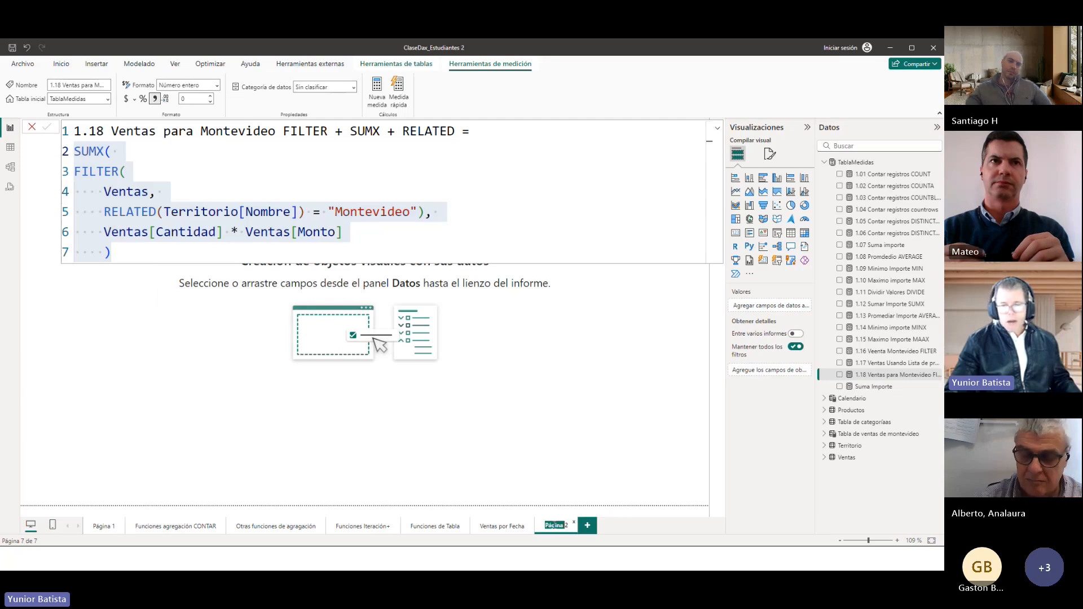
key("BackSpace")
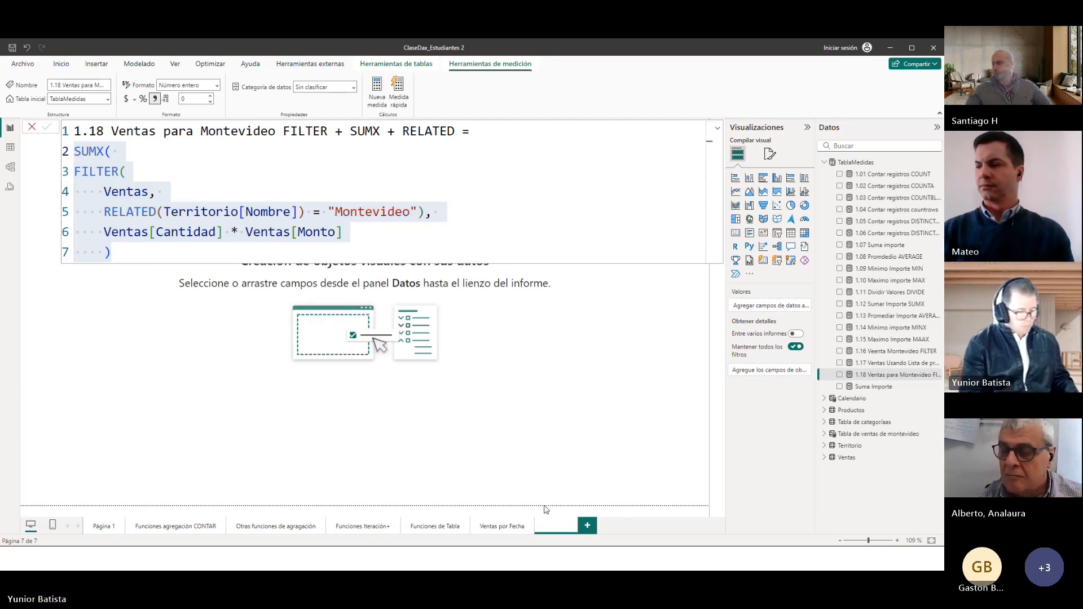
type("FUncoi")
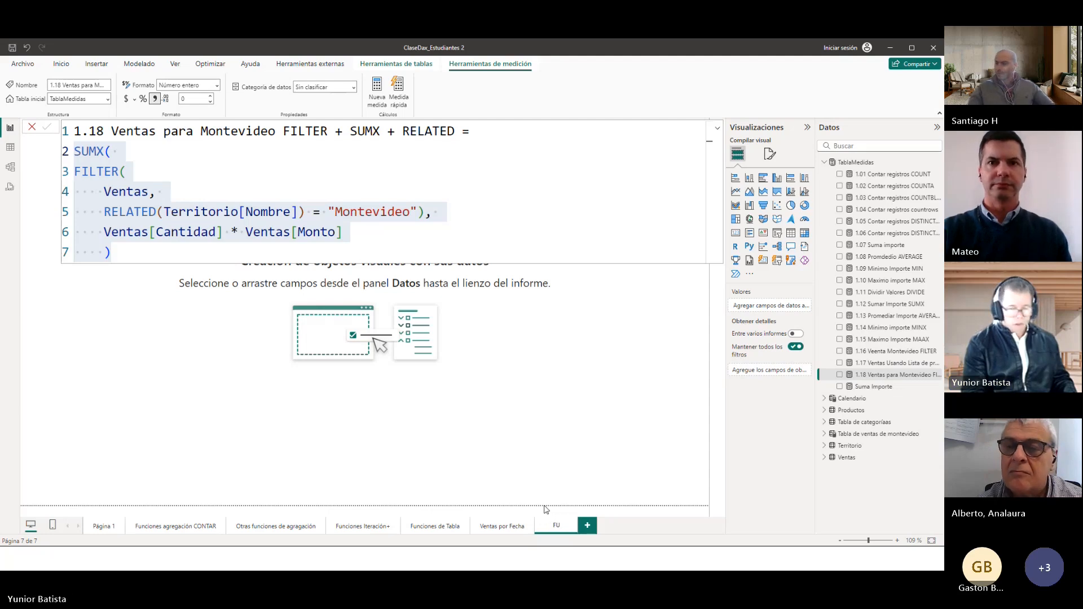
key("BackSpace")
type("uncion")
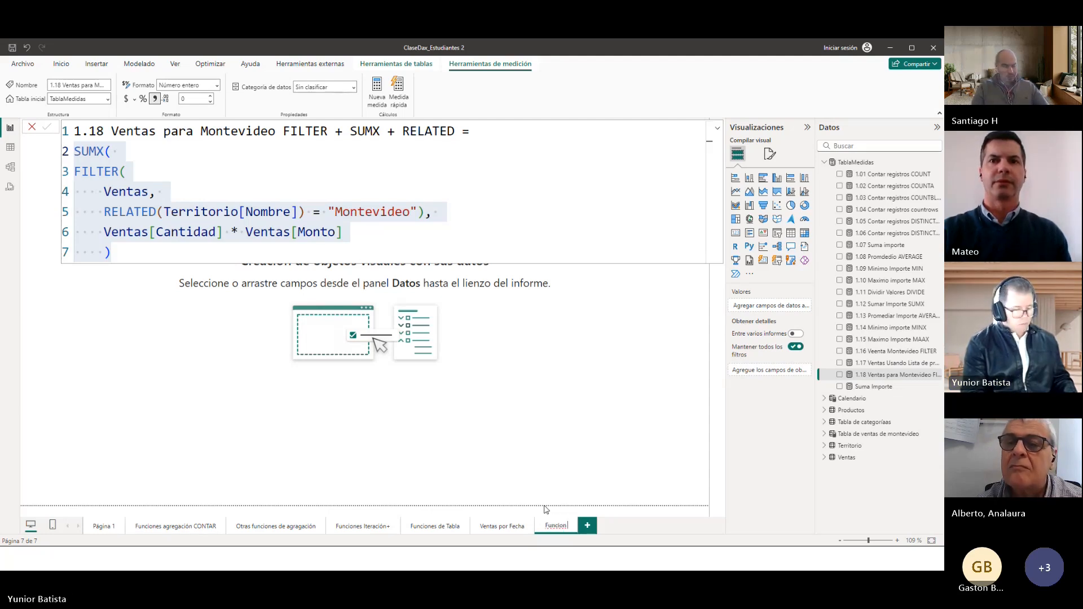
type(" Calulate")
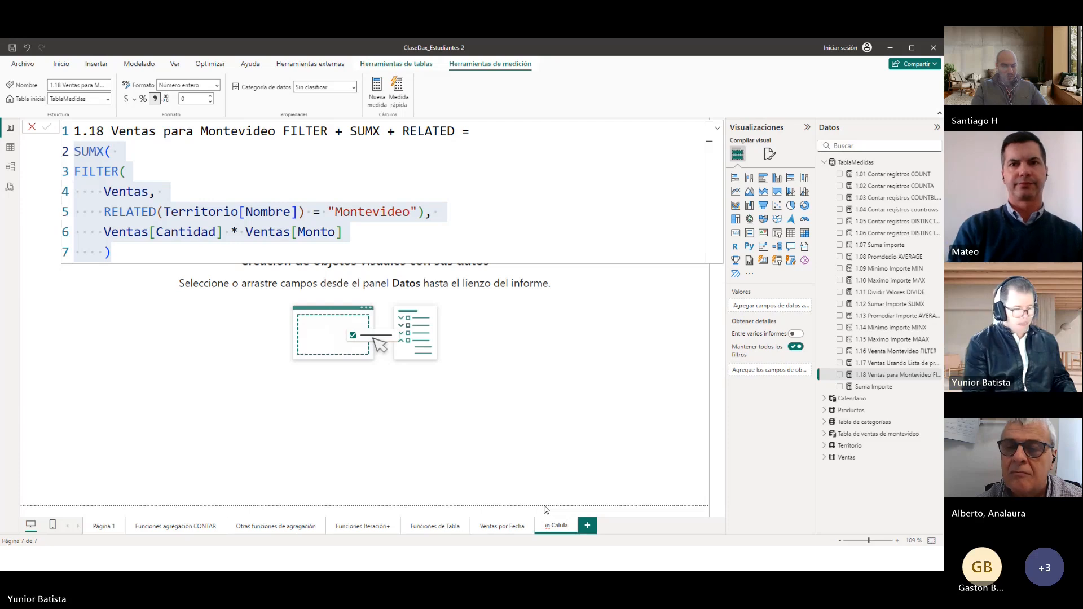
key("Return")
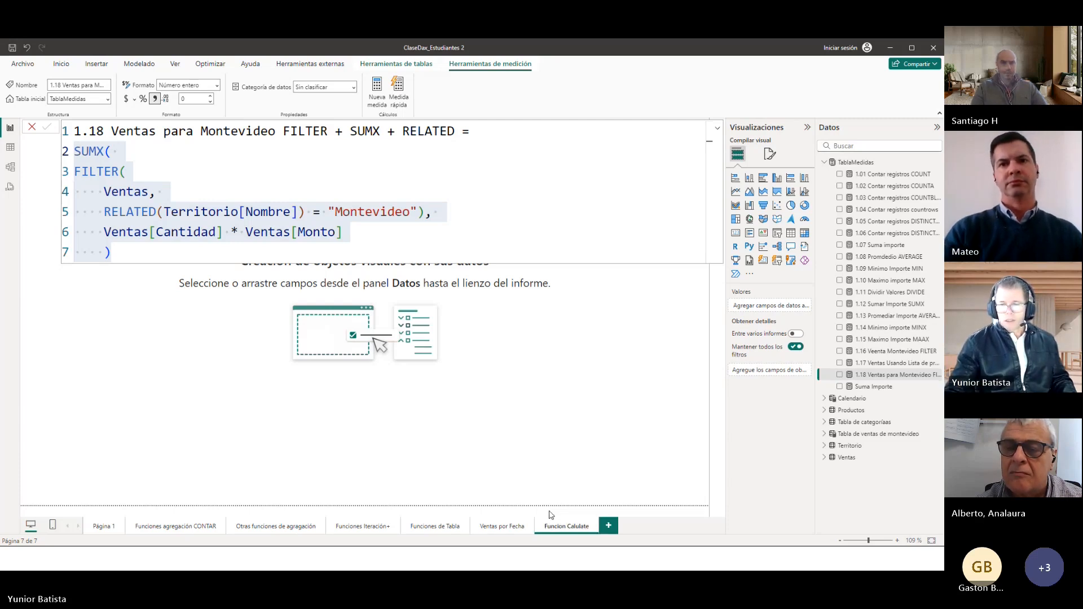
double_click(576, 525)
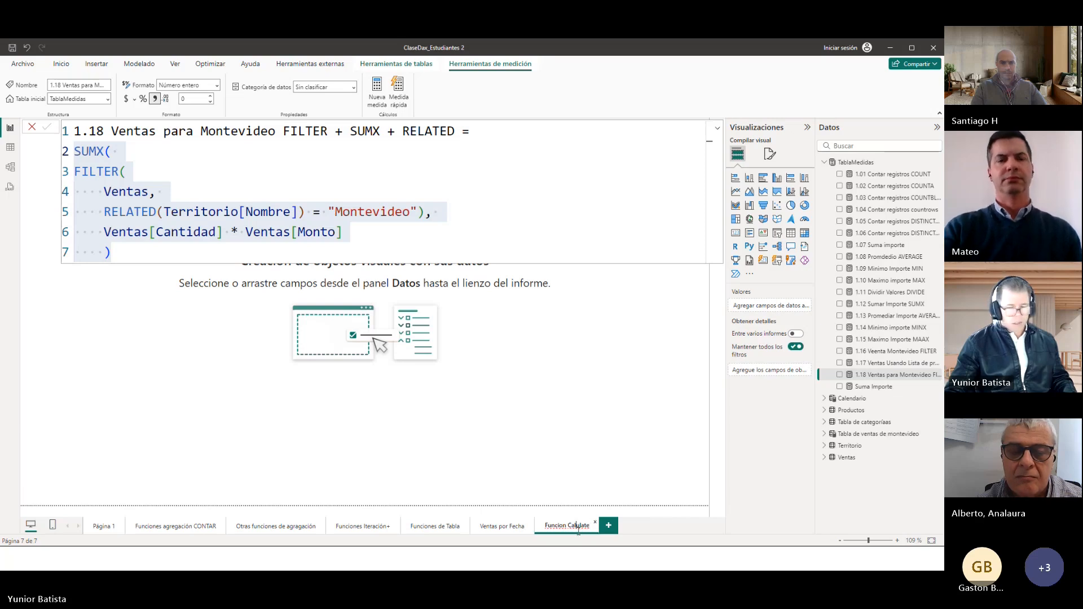
key("BackSpace")
type("e")
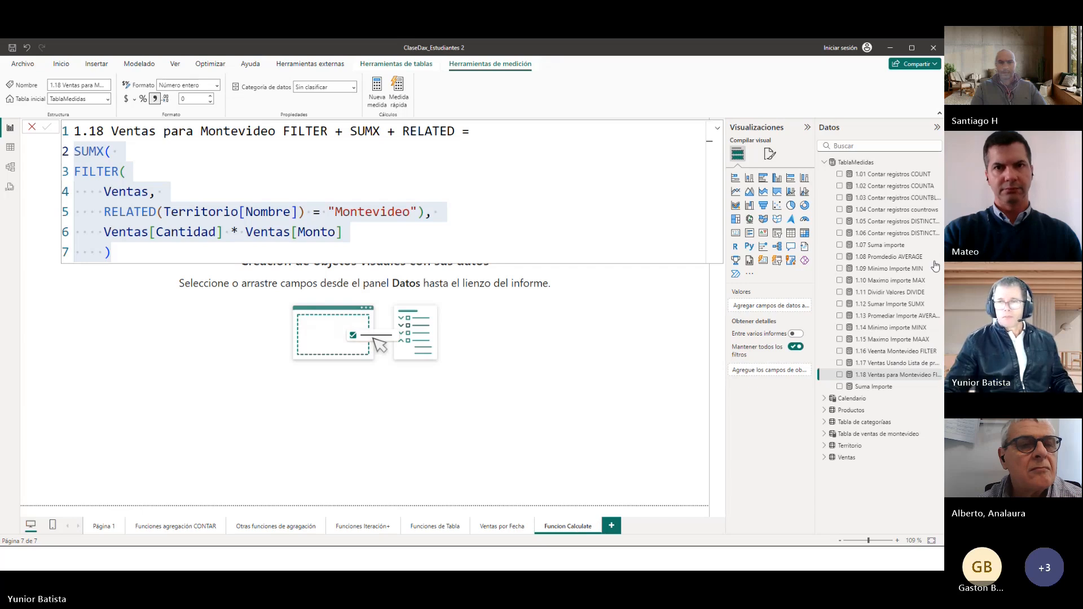
Step: Close the formula editor of measure 1.18 and return to the blank report canvas
left_click(719, 131)
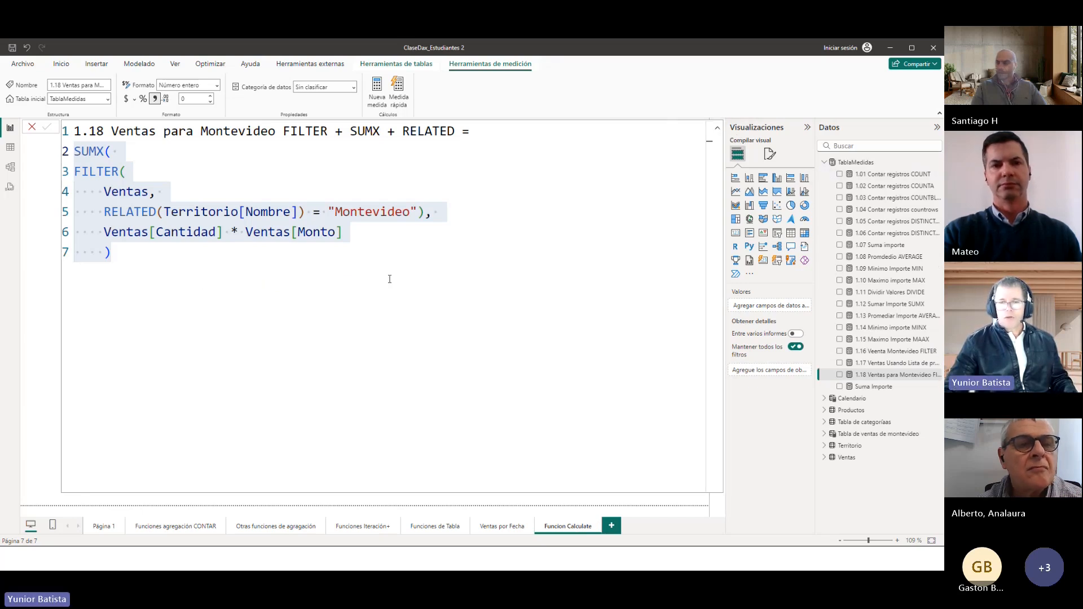
left_click(718, 129)
left_click(511, 317)
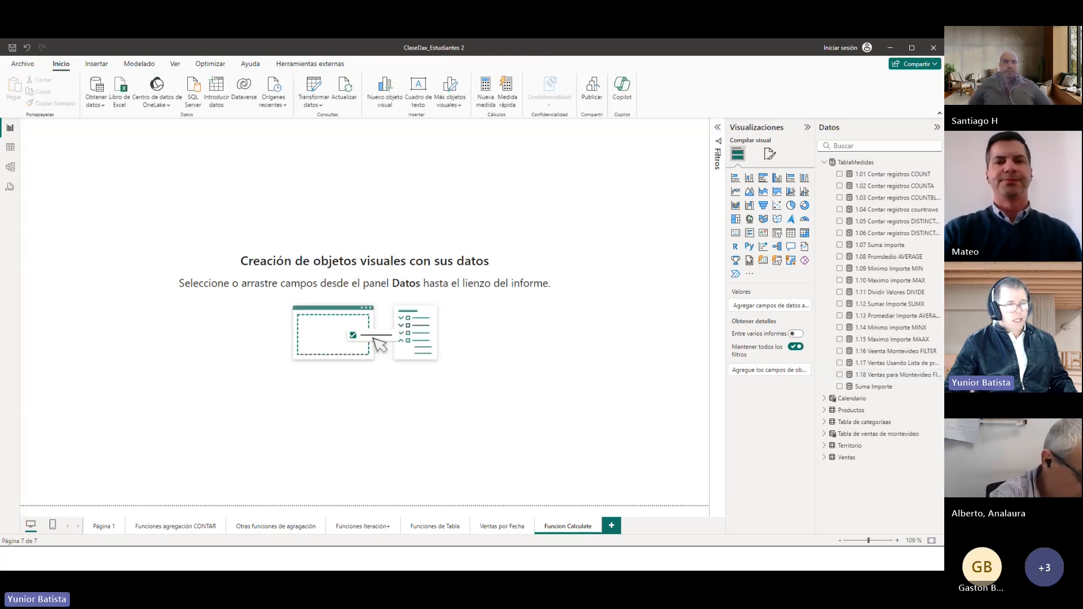
Step: Switch to the PowerPoint slideshow and advance to the slide on the CALCULATE function
key("alt+Tab")
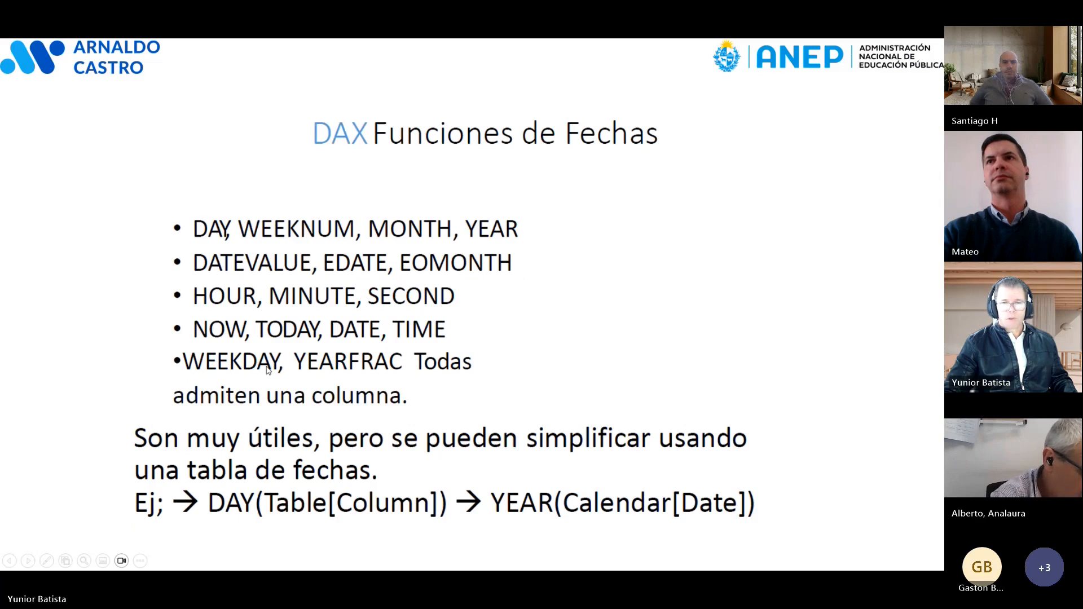
left_click(267, 366)
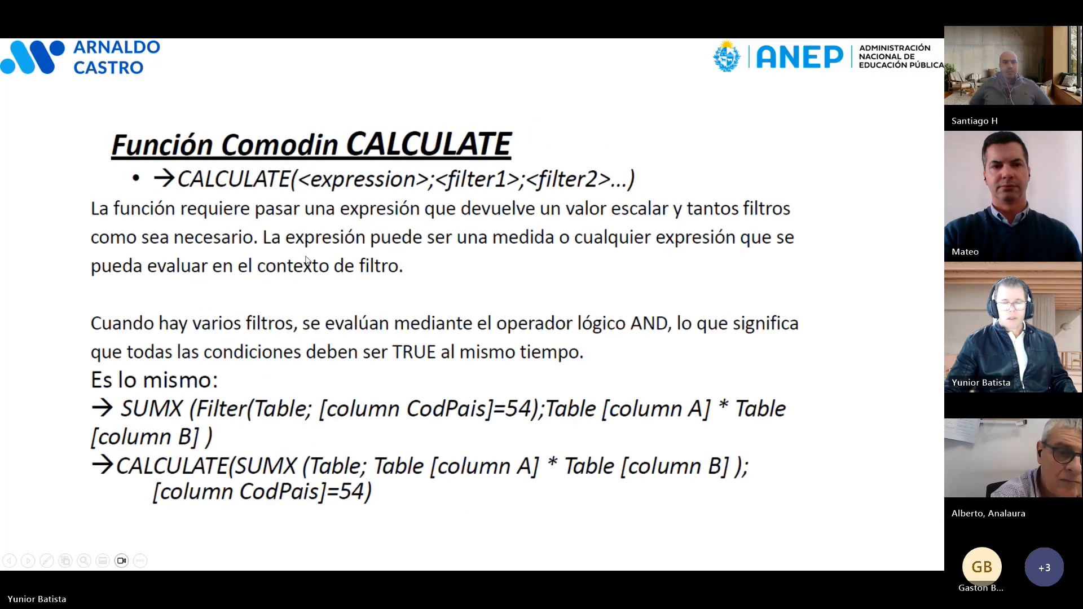
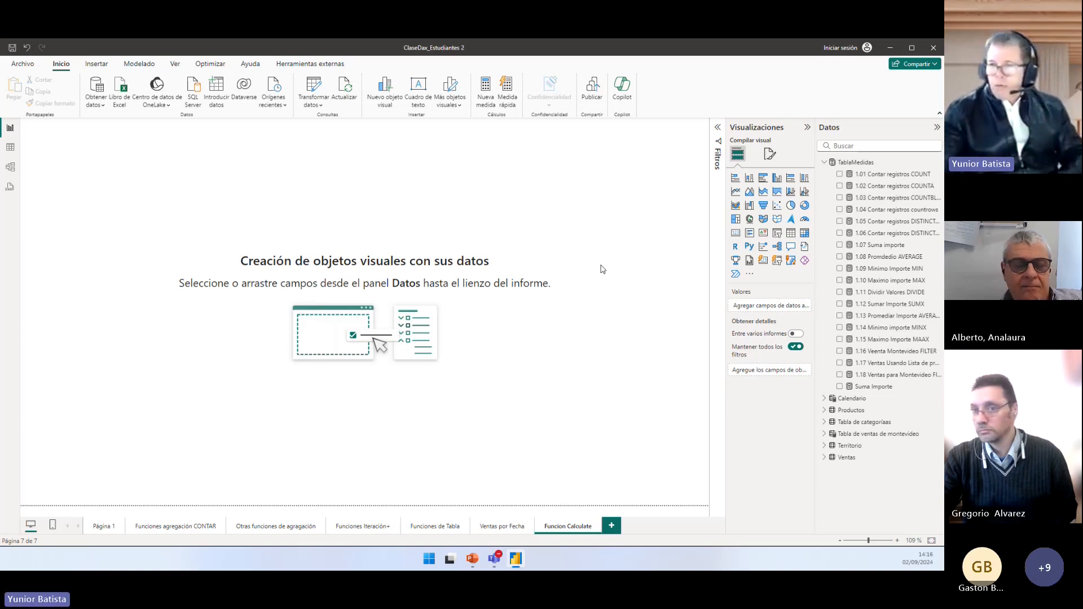
Step: Add a matrix visual near the middle of the Funcion Calculate page with Cantidad from the Ventas table as its value
left_click(805, 237)
left_click_drag(115, 182, 509, 255)
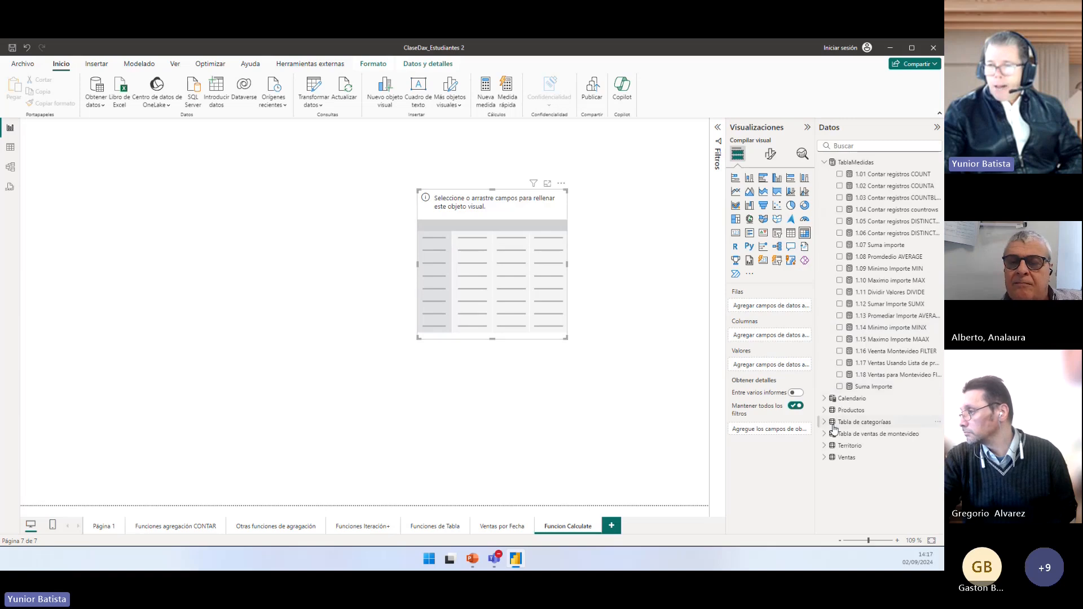
left_click(825, 457)
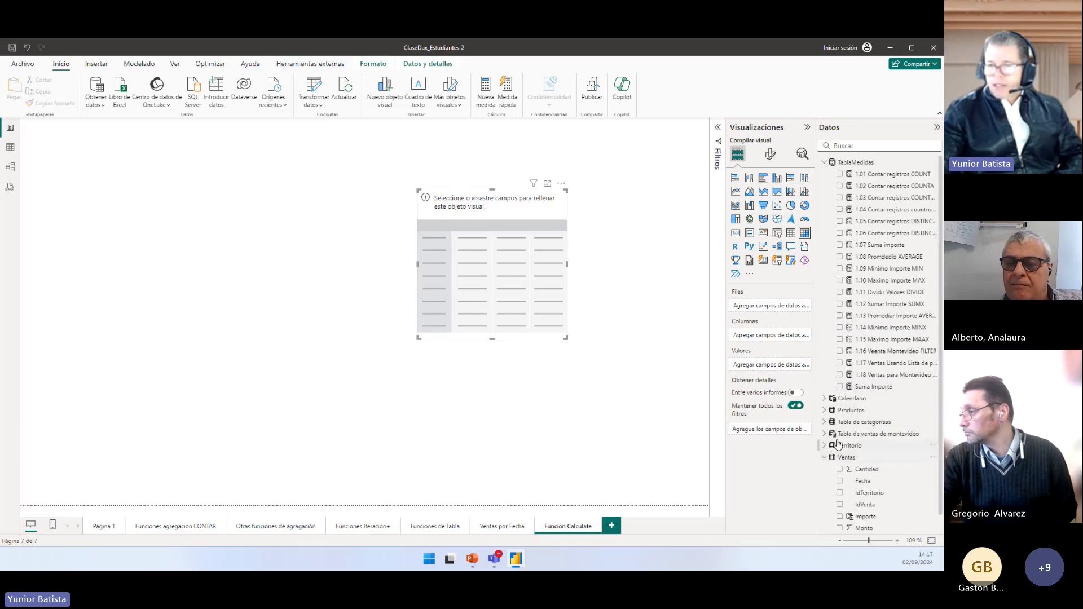
scroll(857, 445, "down", 1)
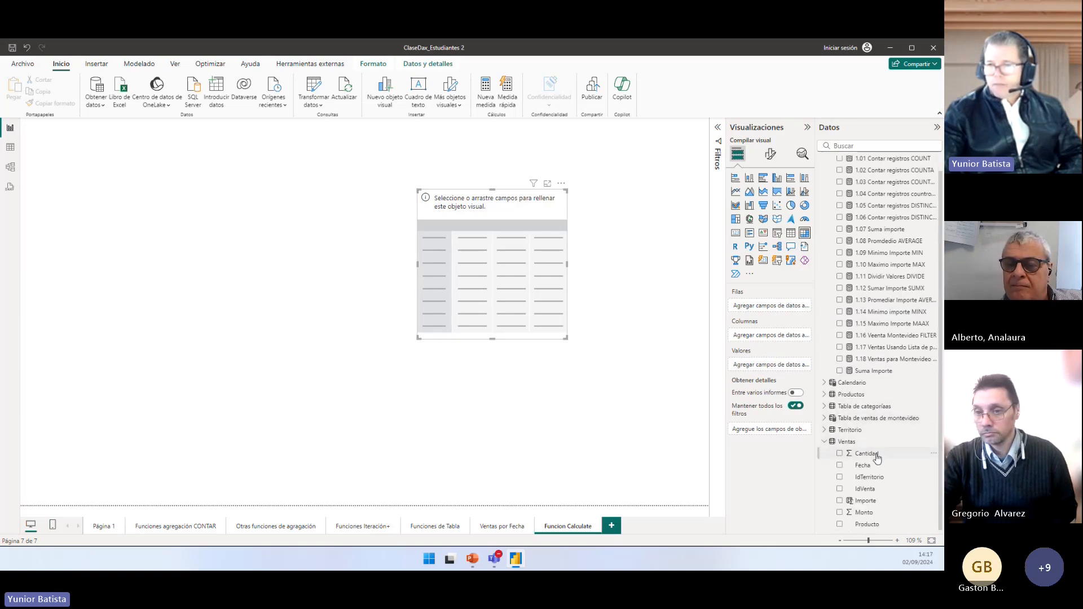
left_click_drag(875, 455, 778, 365)
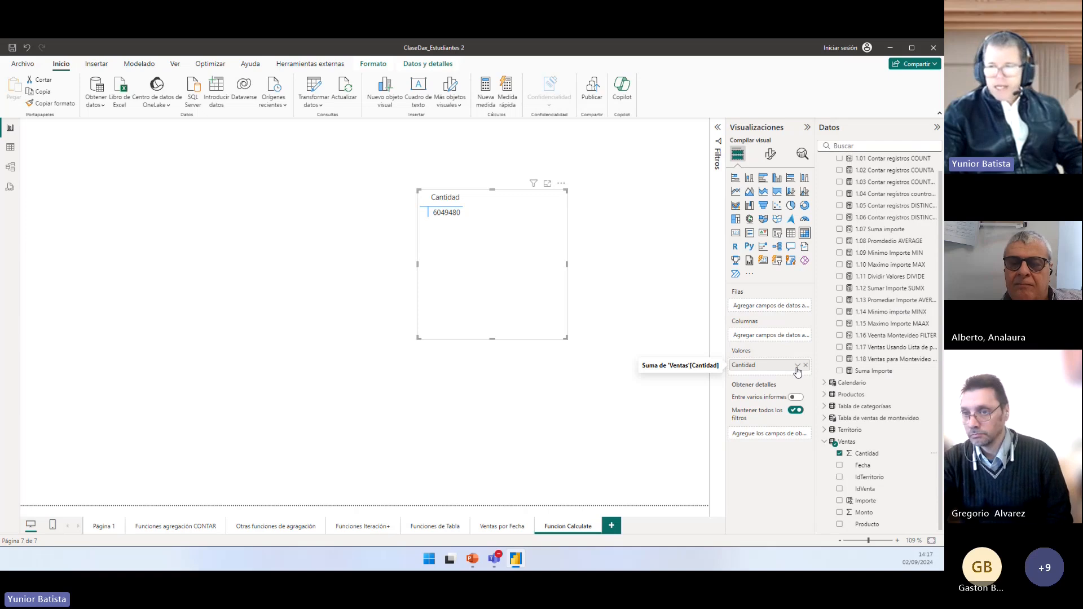
Step: Review the aggregation options for the matrix's Cantidad value and change its aggregation to Promedio
left_click(797, 366)
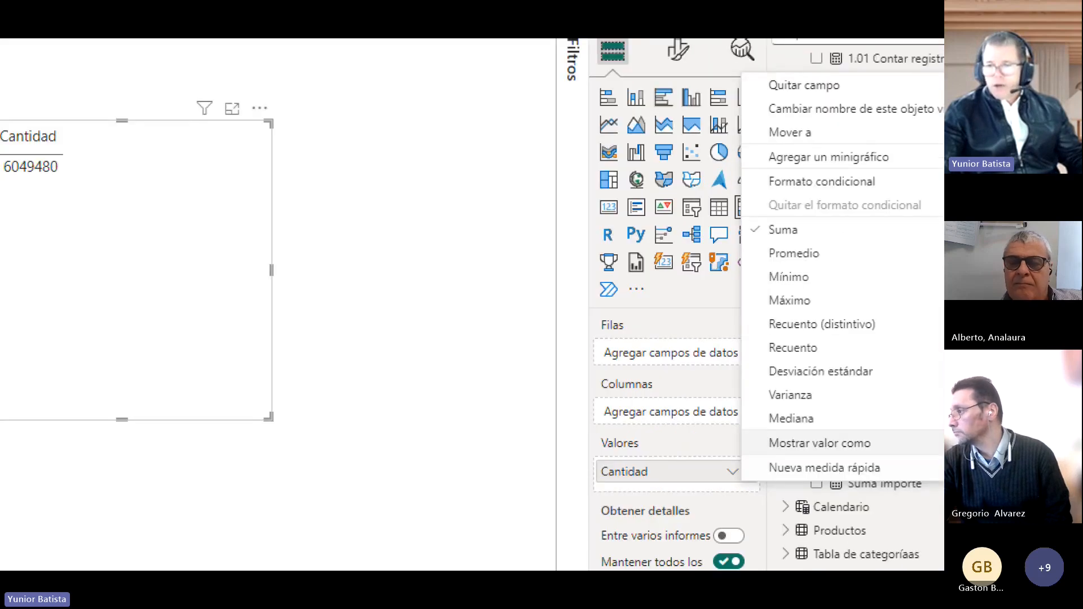
left_click_drag(774, 488, 767, 449)
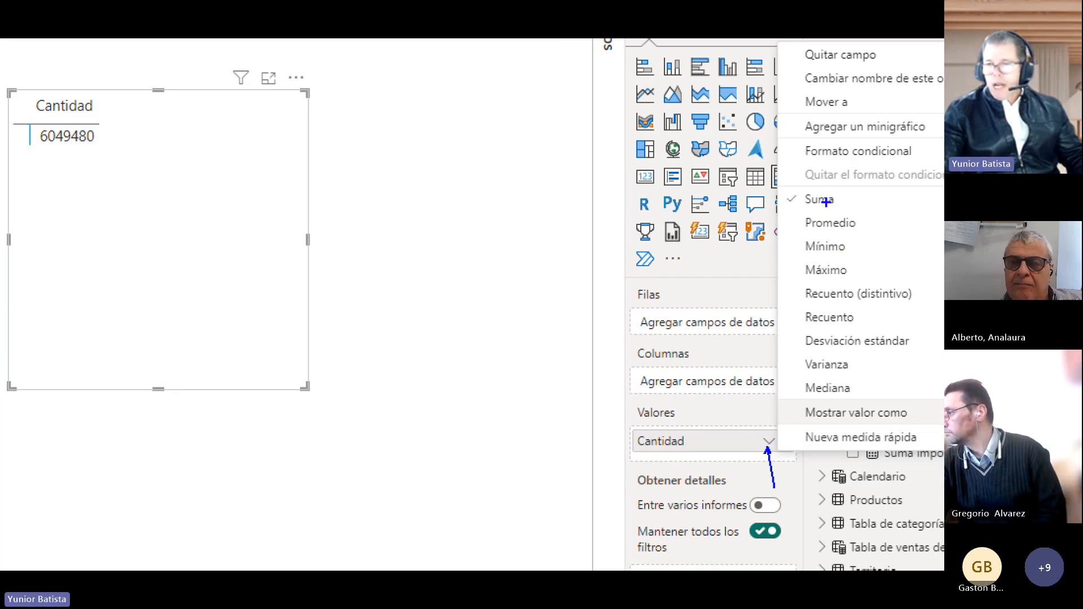
mouse_move(858, 179)
left_mouse_down()
mouse_move(835, 200)
mouse_move(858, 222)
mouse_move(847, 250)
mouse_move(879, 391)
left_mouse_up()
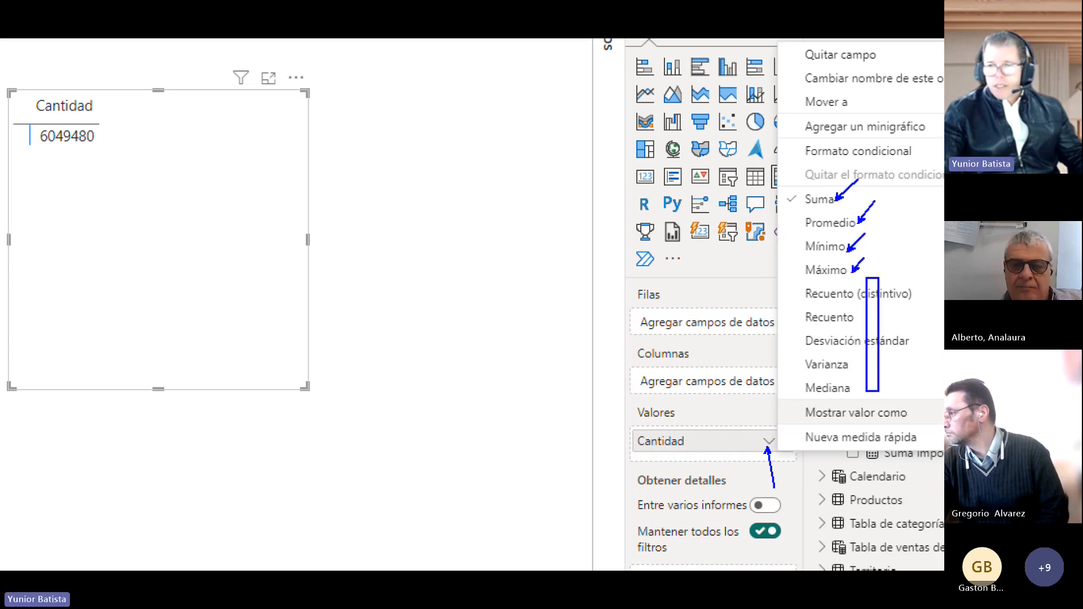
key("Escape")
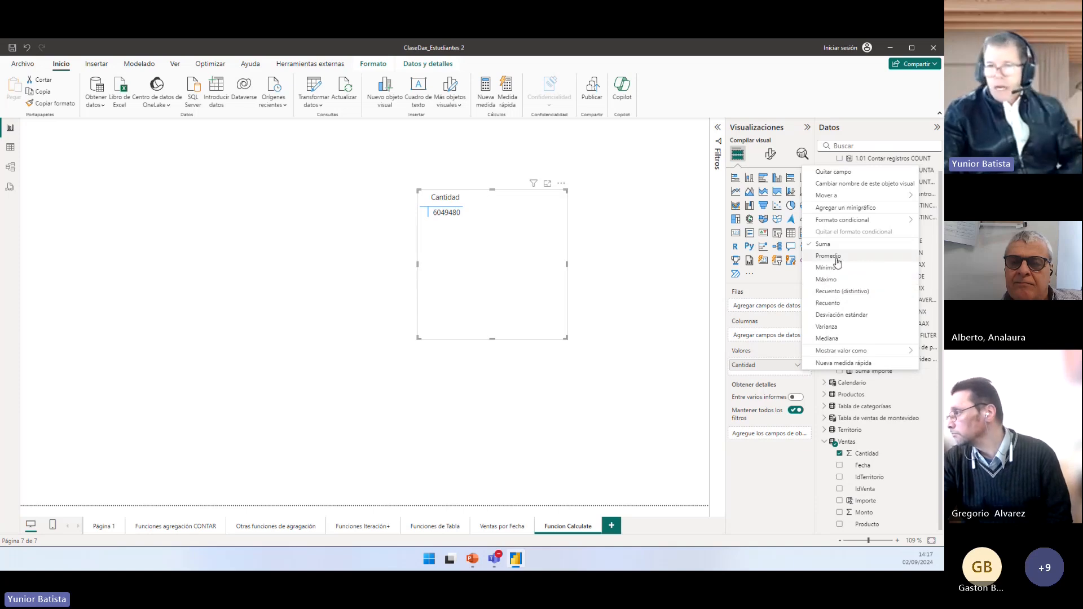
left_click(836, 261)
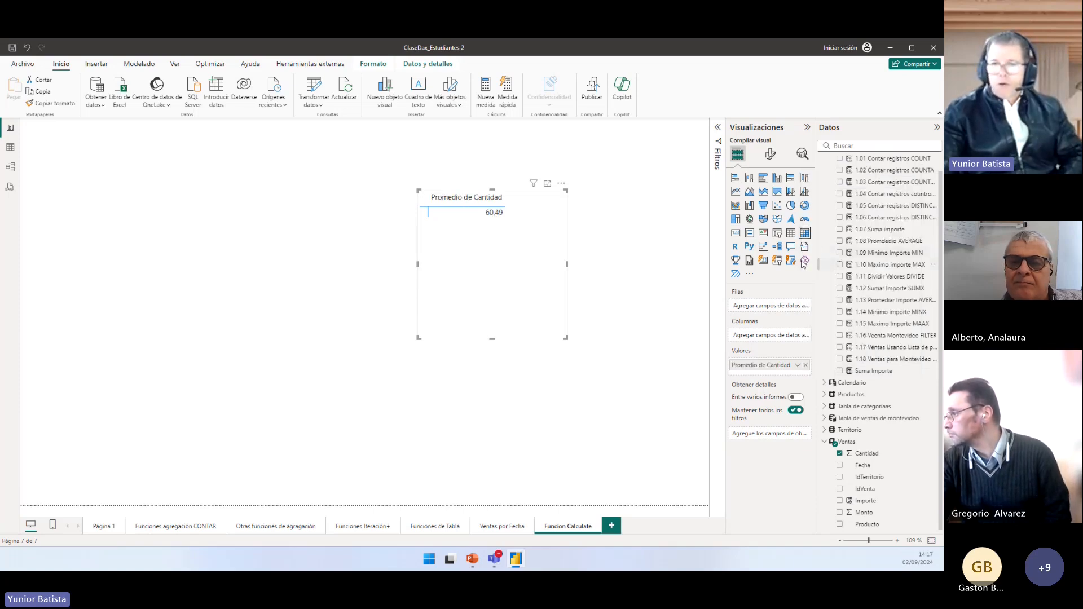
Step: Shrink the Promedio de Cantidad matrix and reposition it near the middle of the page
left_click_drag(418, 339, 444, 322)
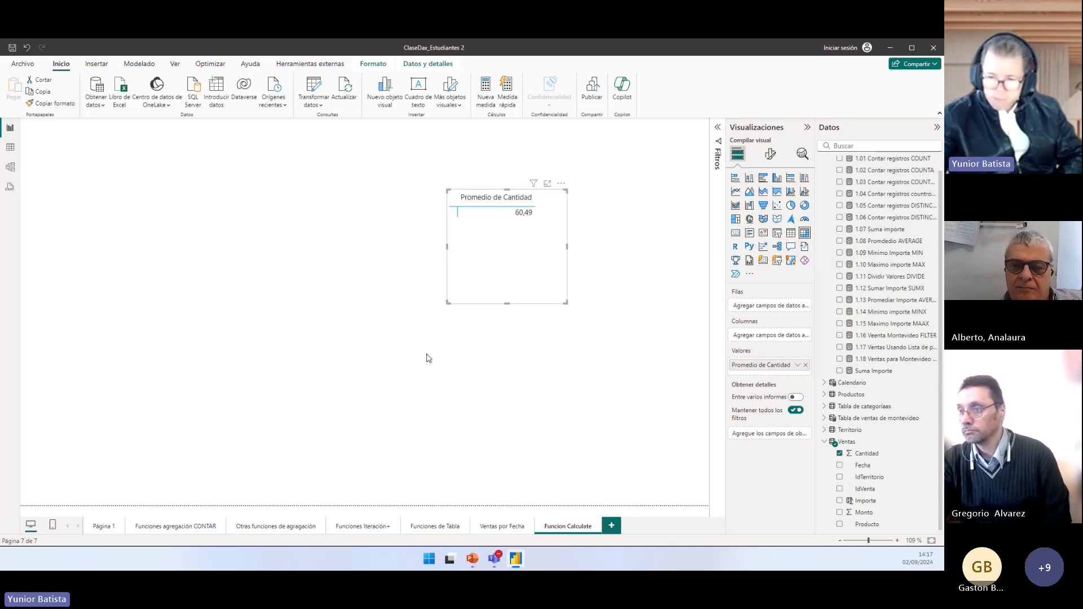
left_click_drag(508, 270, 495, 296)
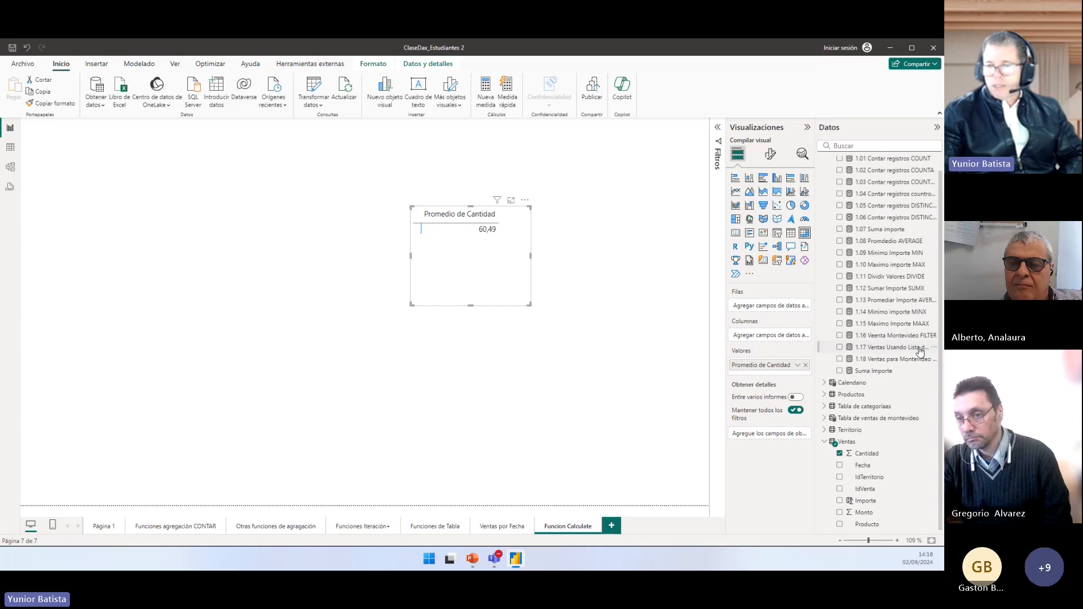
Step: Add a compact slicer in the upper-right corner of the page using the Color field from the Productos table
scroll(880, 343, "up", 2)
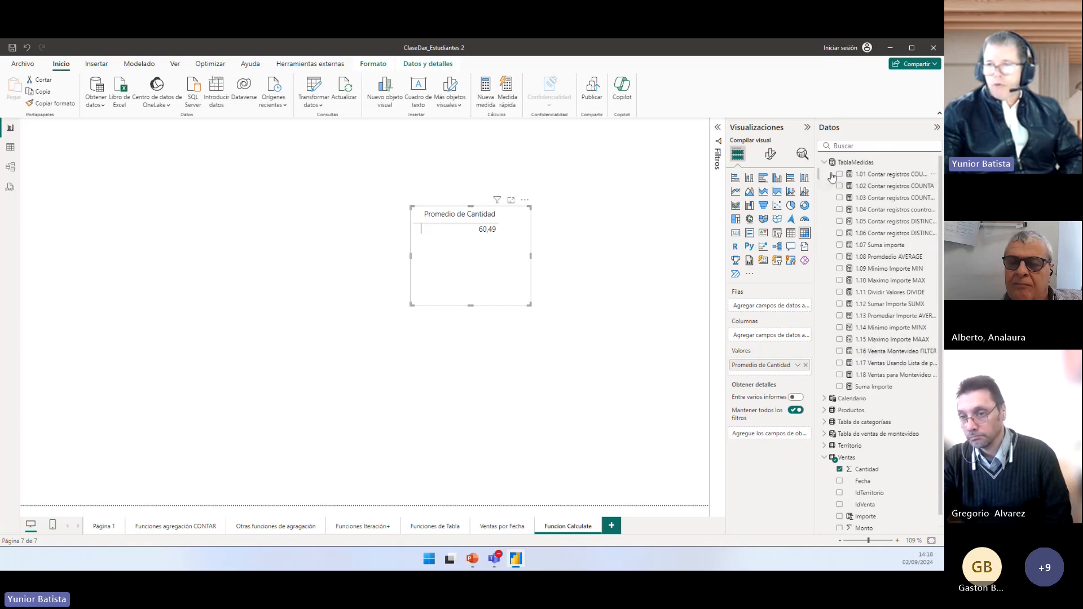
left_click(824, 163)
left_click(825, 234)
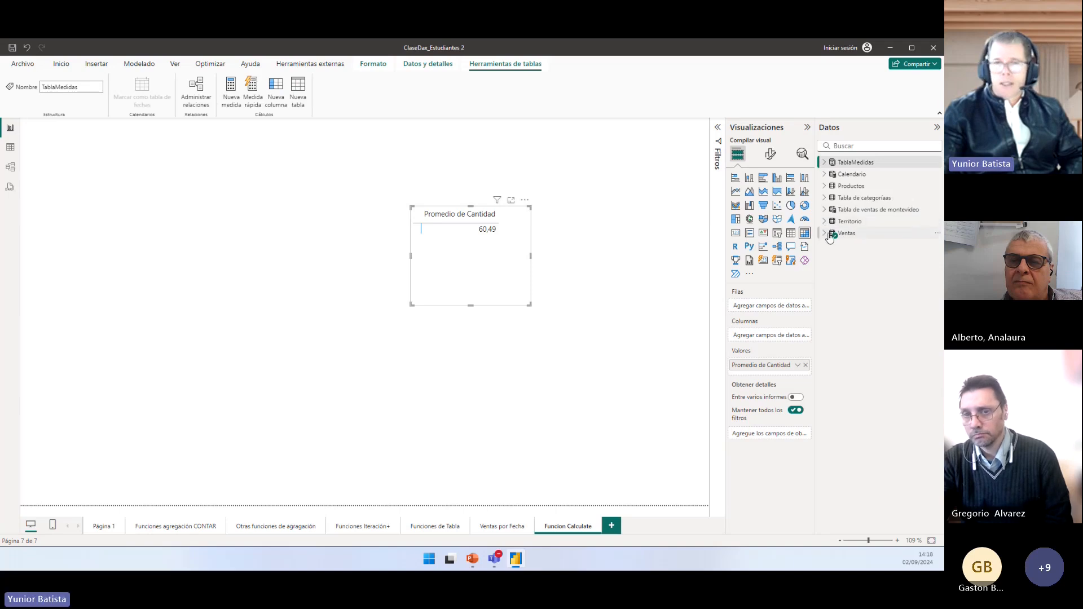
left_click(826, 186)
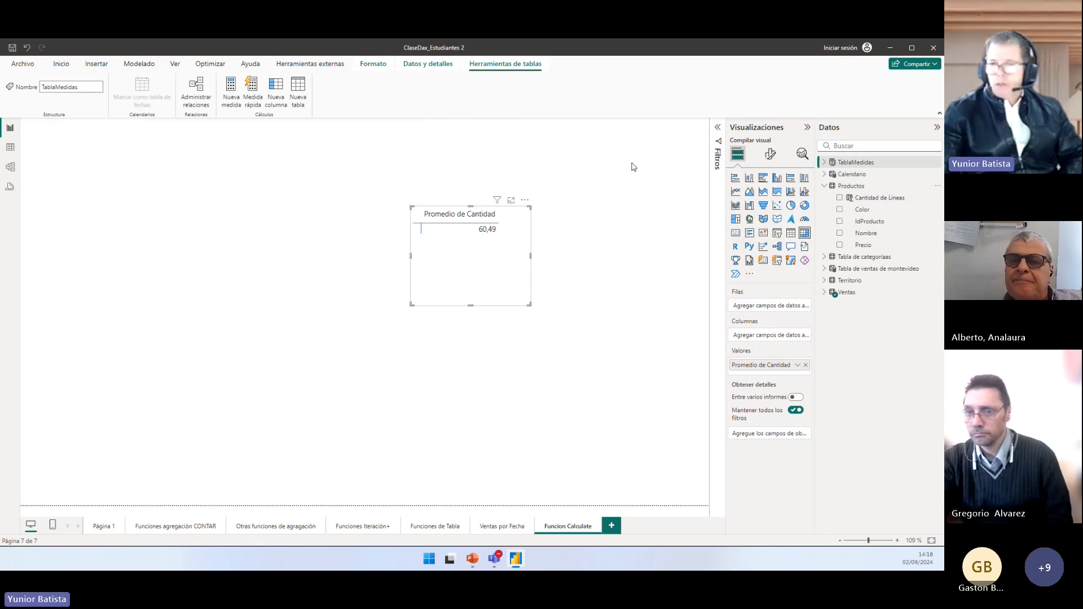
left_click(632, 165)
left_click(778, 238)
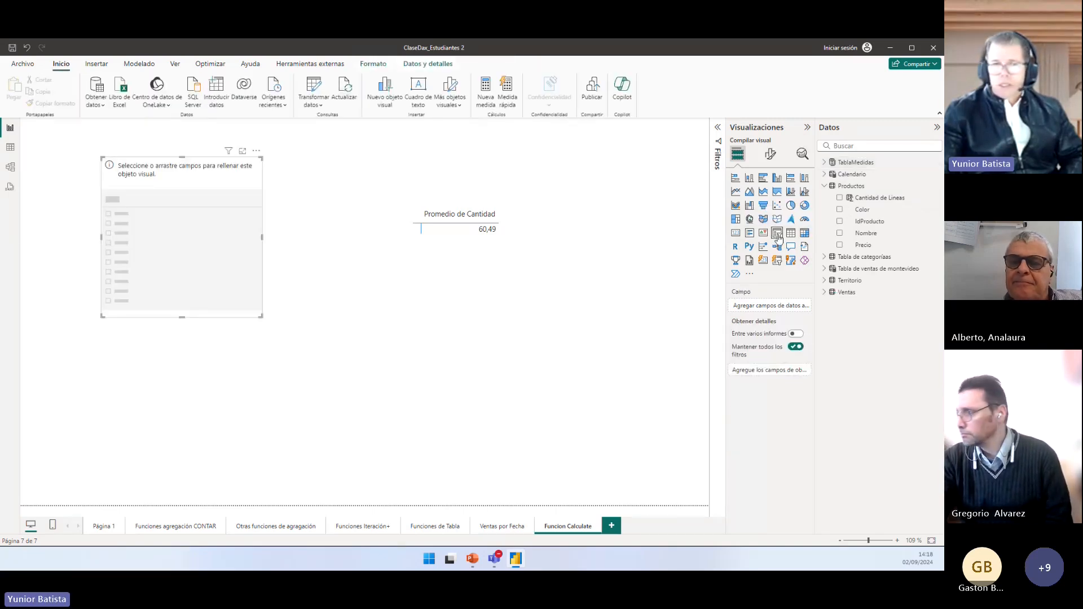
left_click_drag(198, 283, 669, 252)
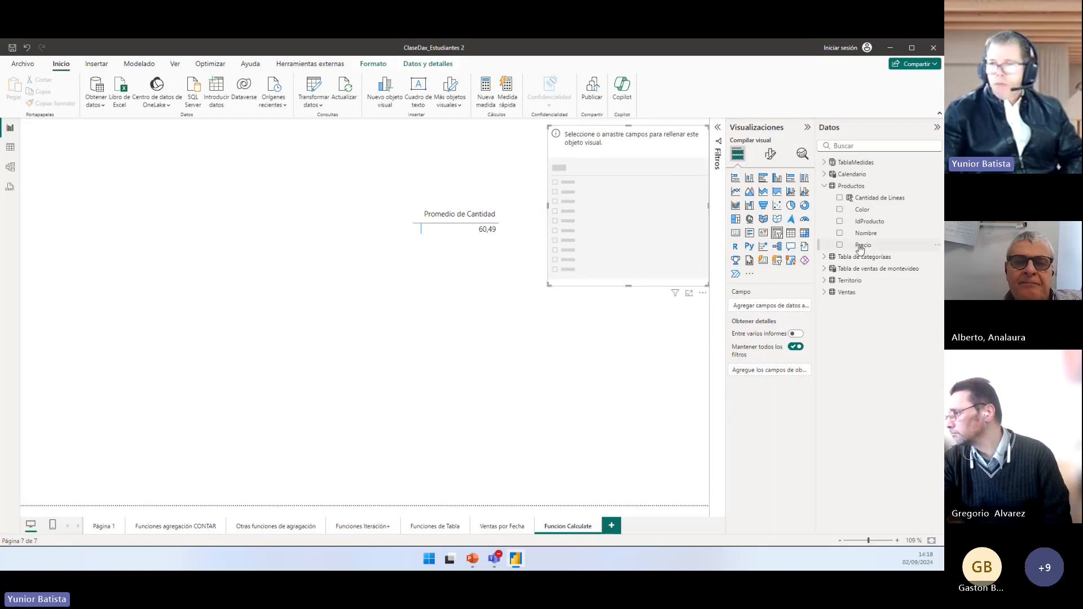
left_click_drag(864, 209, 638, 208)
left_click_drag(547, 285, 572, 229)
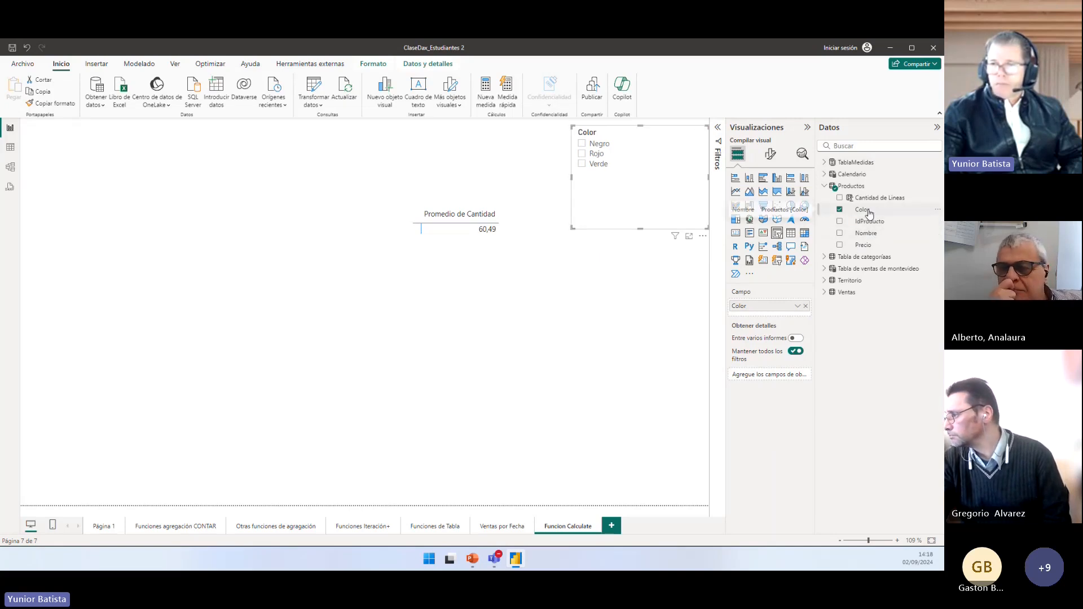
Step: Add the Color field from Productos as the rows of the Promedio de Cantidad matrix
left_click_drag(867, 213, 445, 265)
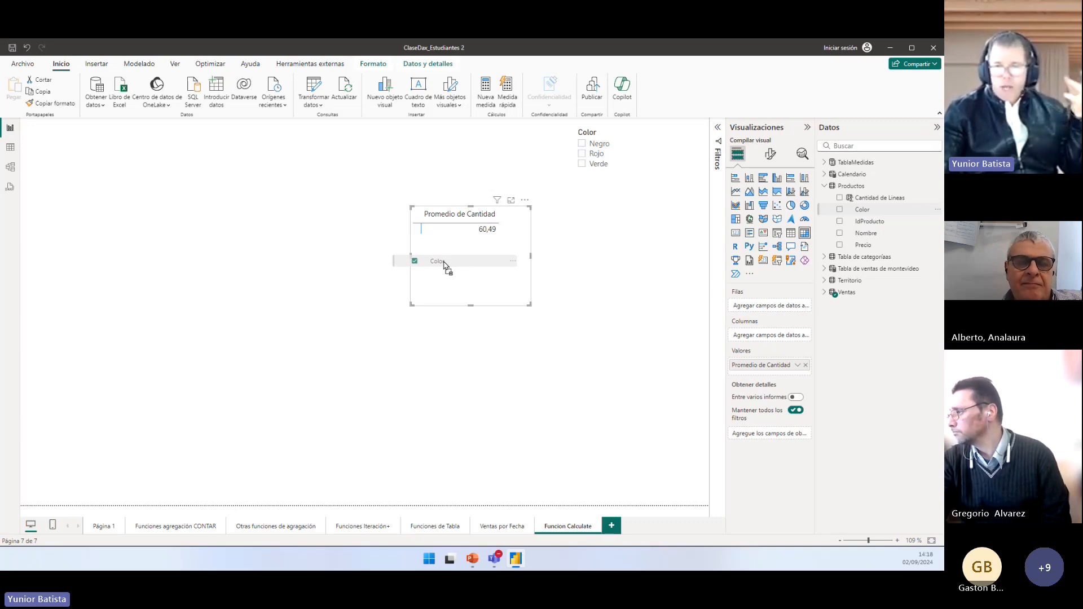
left_click_drag(444, 263, 483, 264)
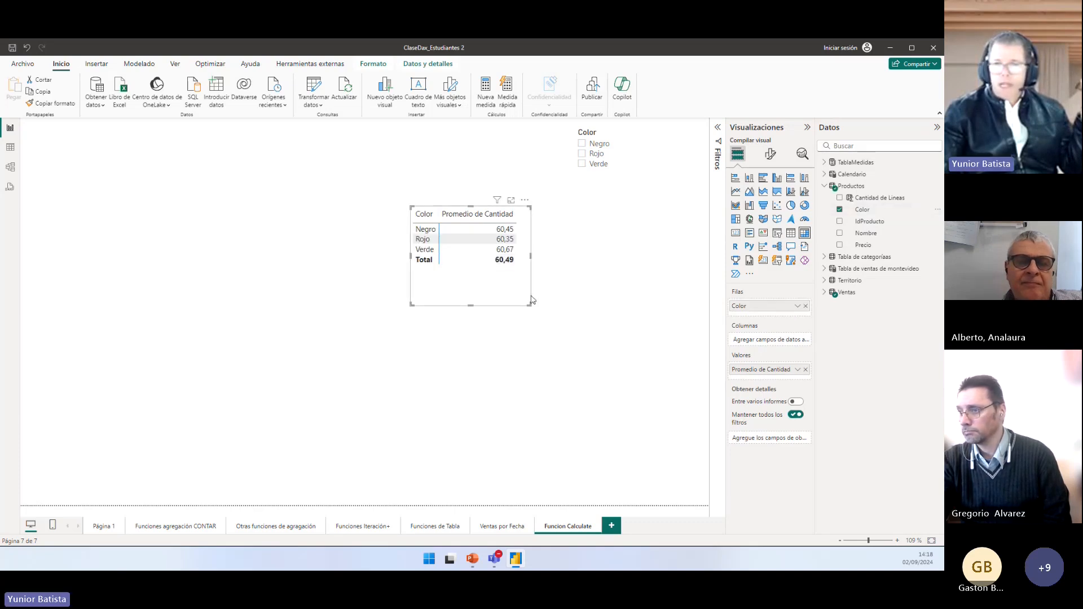
Step: Enlarge the matrix and reduce the Color slicer to fit its three options more closely
left_click_drag(531, 299, 572, 327)
left_click(583, 222)
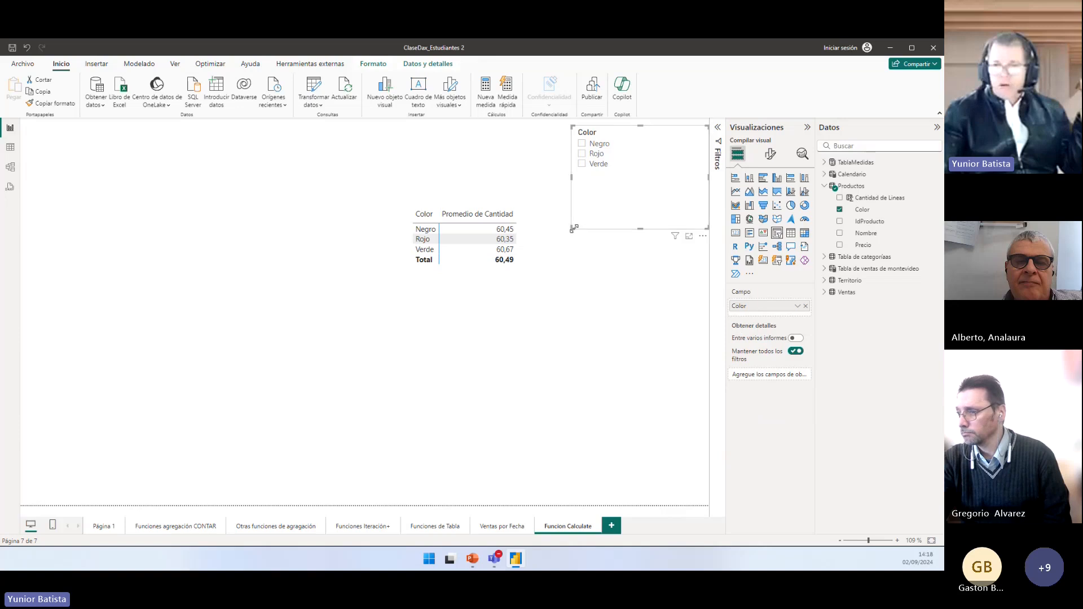
left_click_drag(583, 222, 610, 198)
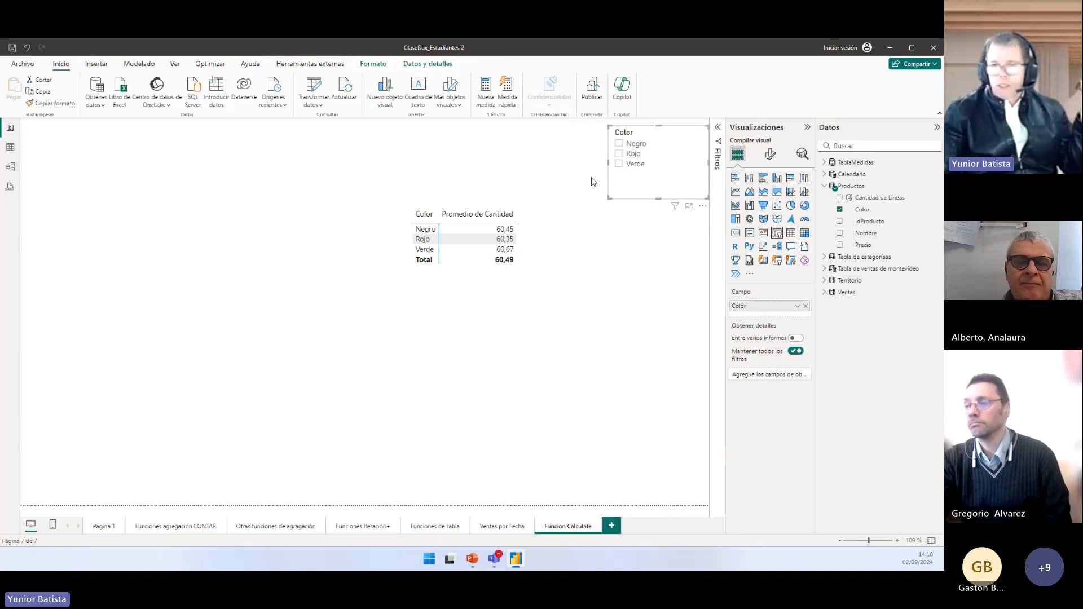
Step: Remove Color from the matrix rows and filter the page to Rojo with the Color slicer
left_click(532, 242)
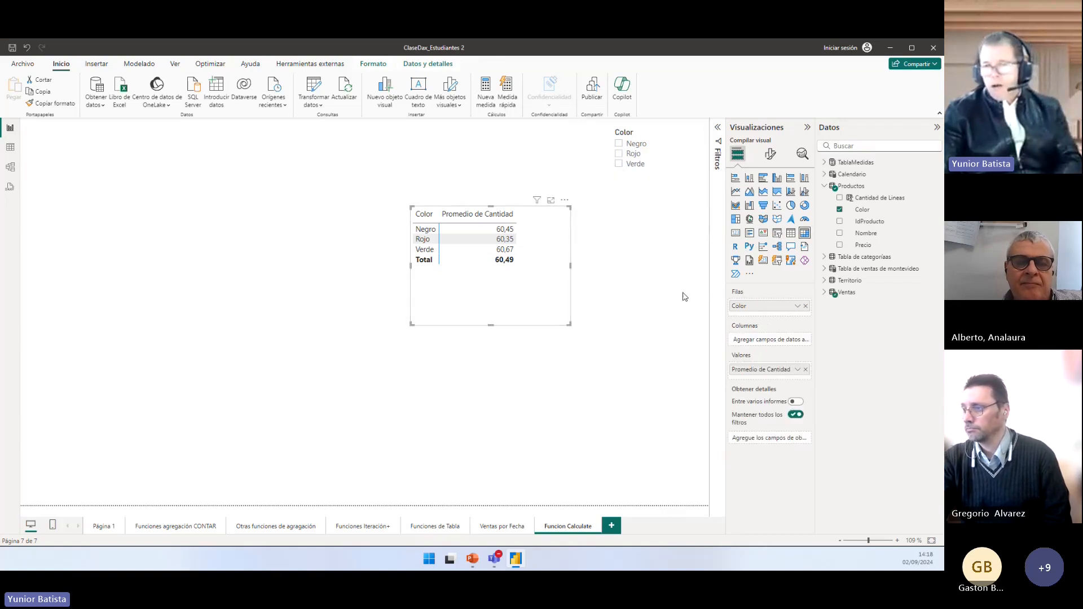
left_click(806, 306)
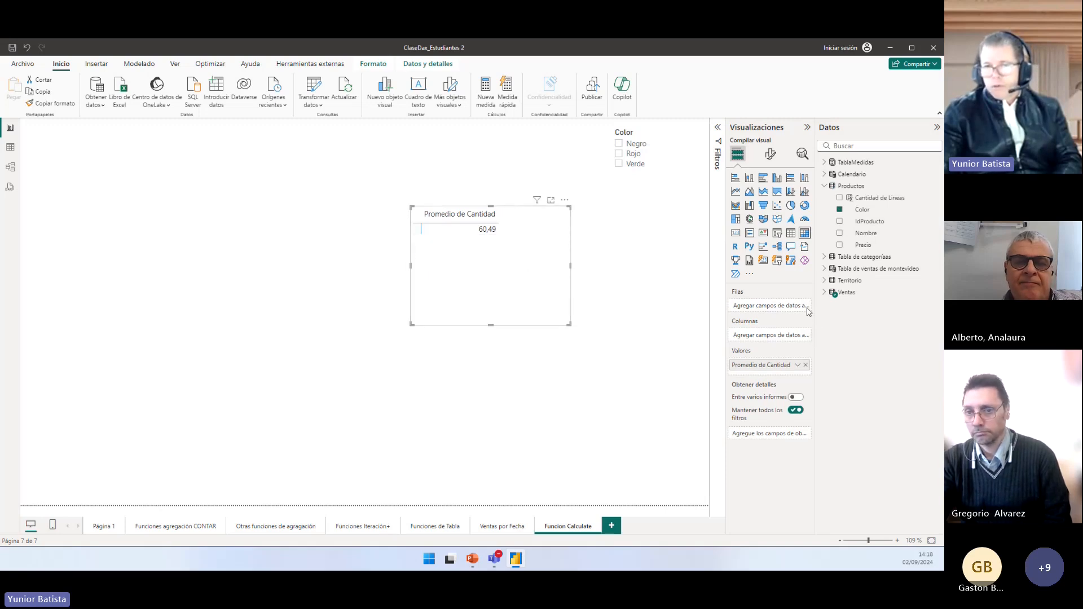
left_click(619, 154)
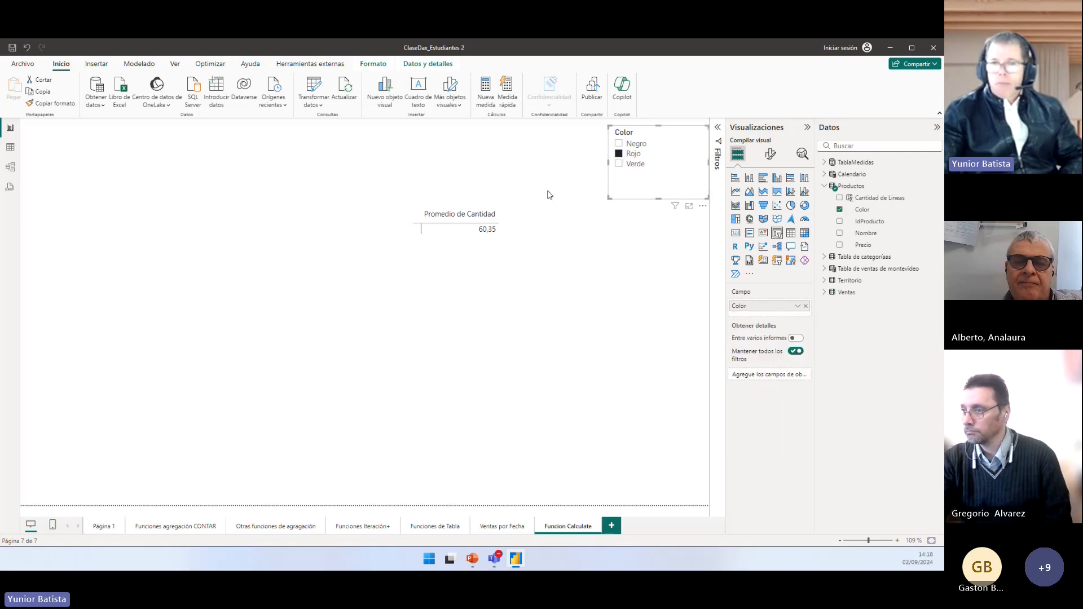
Step: Set the font size of the matrix's values to 40
left_click(493, 256)
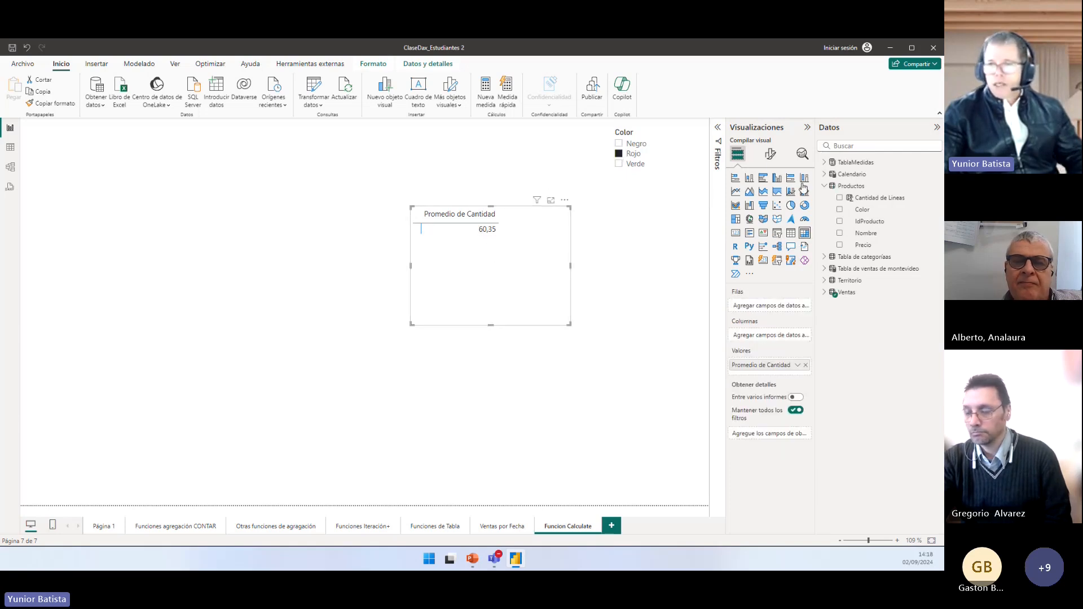
left_click(771, 157)
left_click(747, 292)
left_click(794, 340)
type("40")
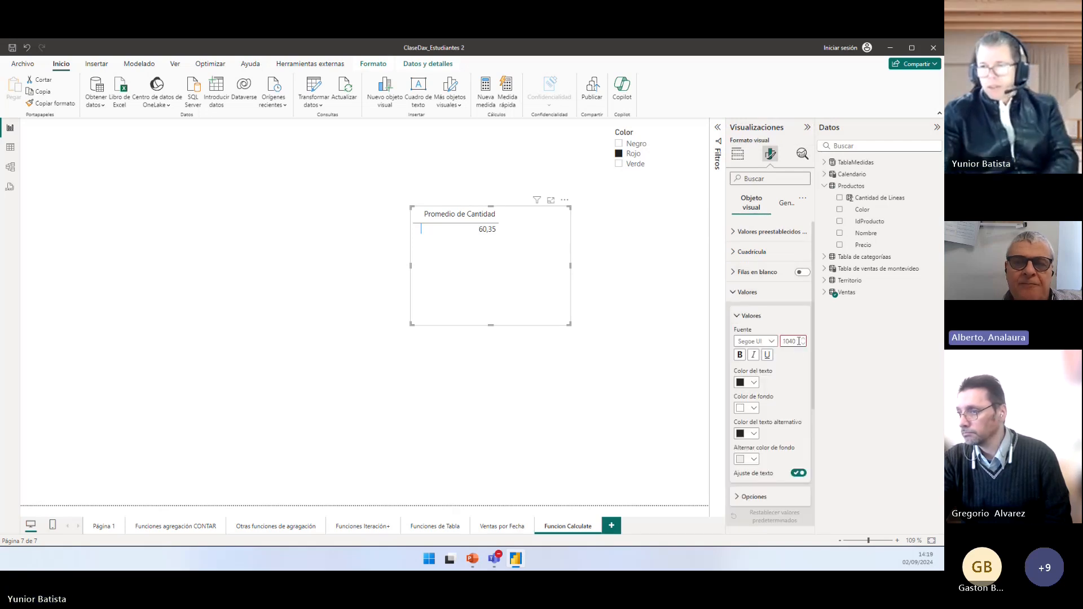
key("ctrl+a")
type("40")
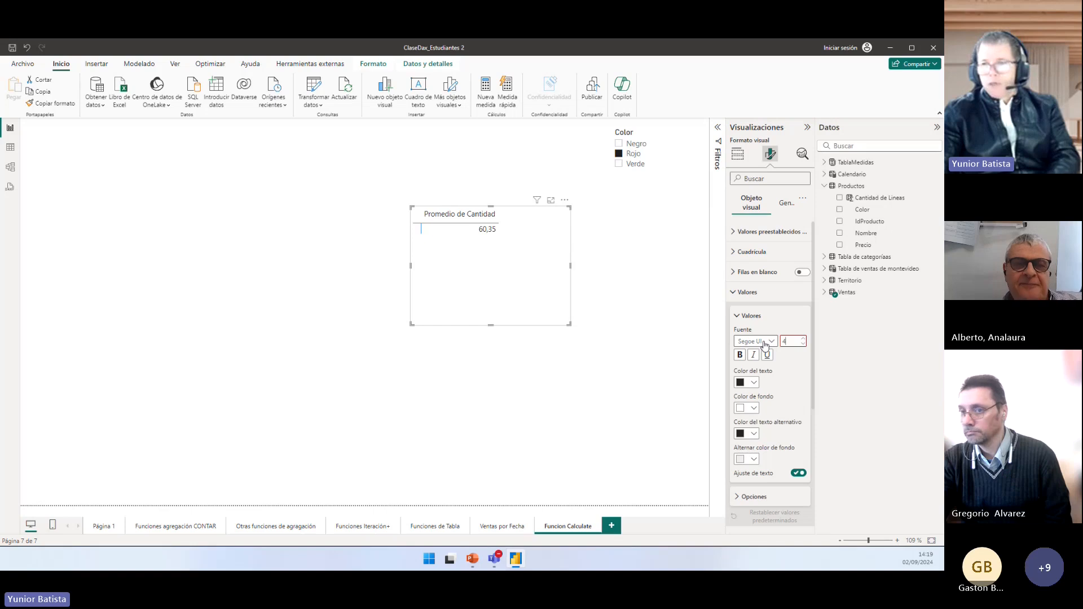
key("Return")
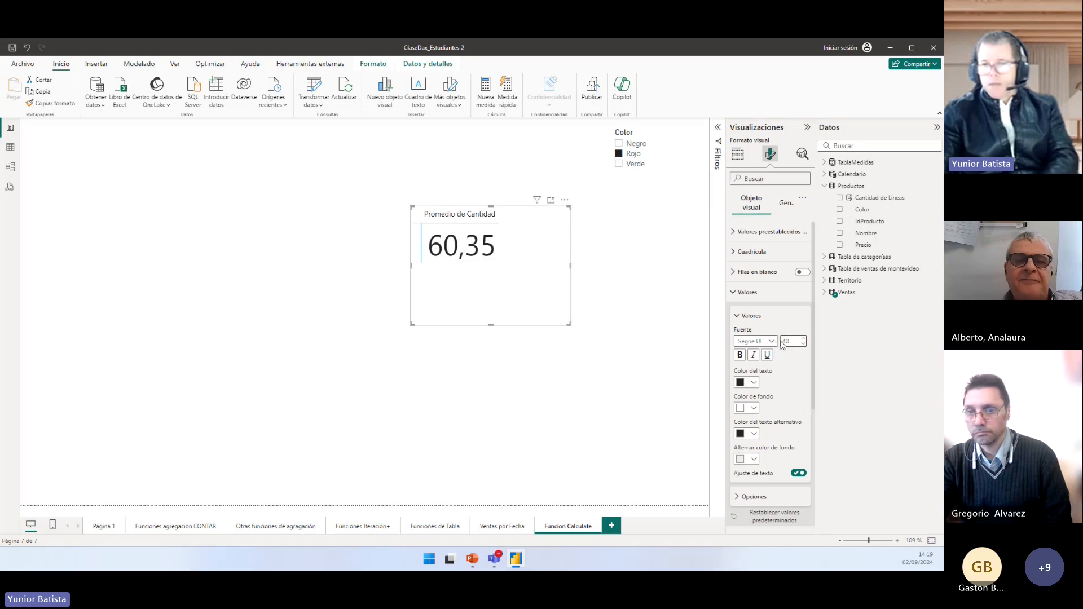
Step: Filter the Color slicer to Negro and arrange a slightly smaller matrix below the slicer on the right part of the page
left_click(619, 144)
left_click_drag(425, 290, 457, 290)
left_click_drag(566, 307, 652, 318)
left_click_drag(652, 176, 612, 192)
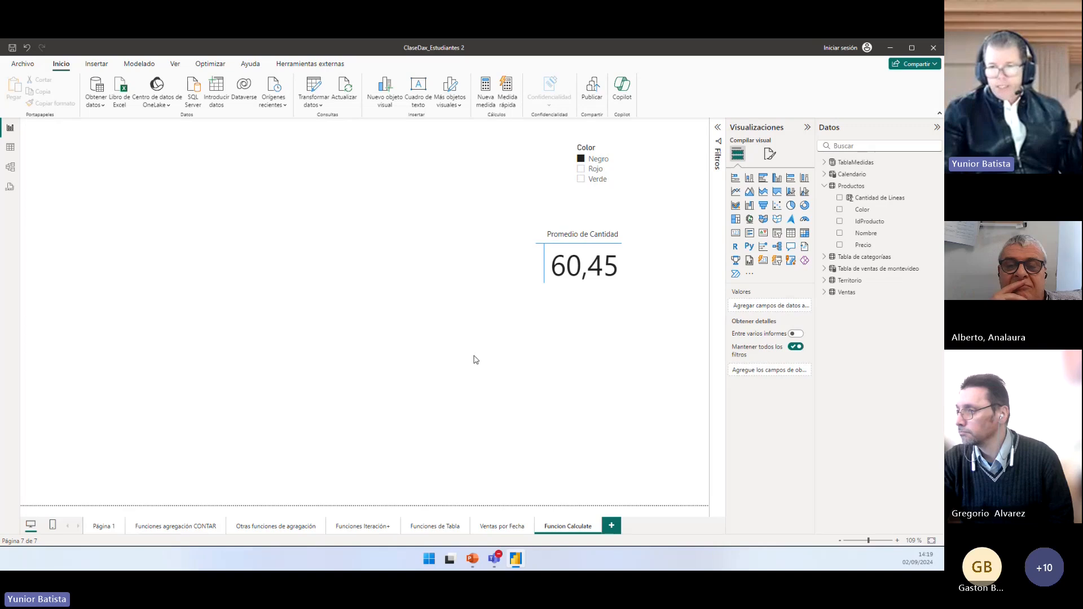
left_click_drag(584, 296, 592, 276)
left_click_drag(541, 324, 553, 303)
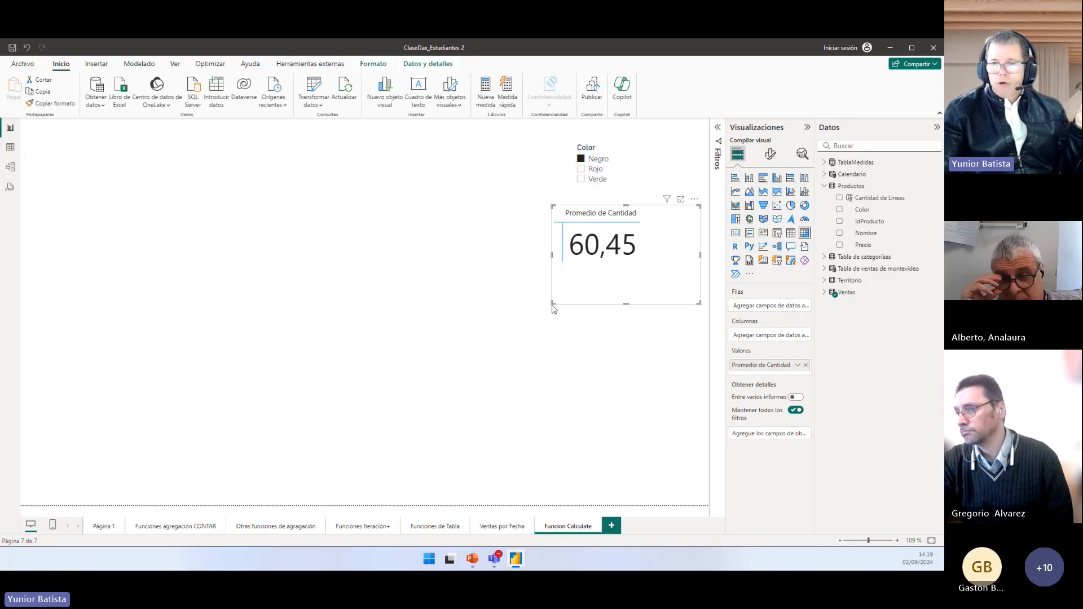
Step: Create a new measure in TablaMedidas and begin its name with "1.19 Promedio unidades Negro"
left_click(866, 296)
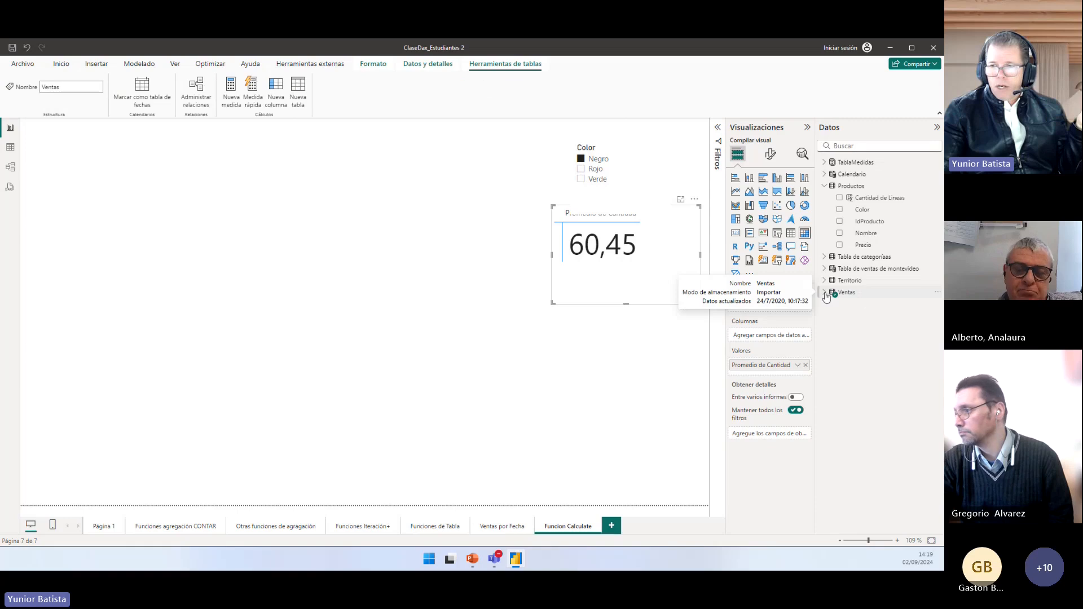
left_click(824, 164)
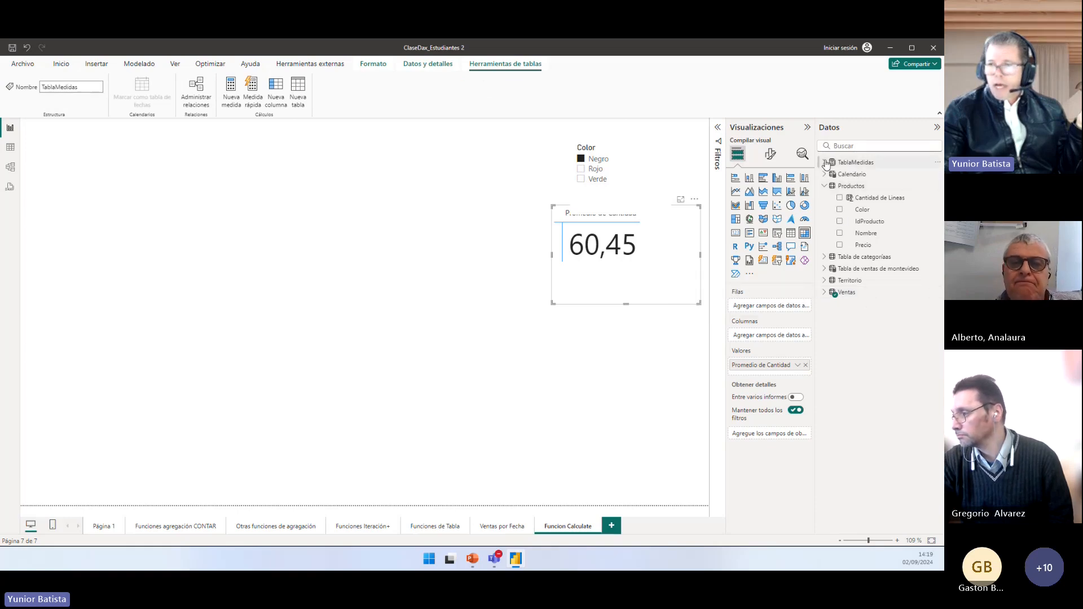
left_click(825, 163)
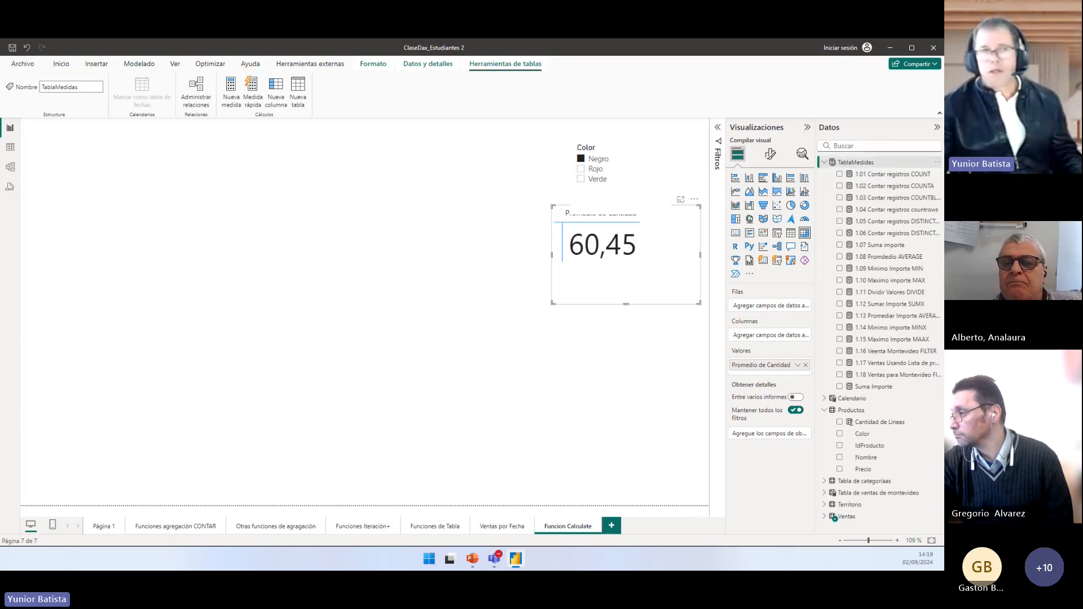
left_click(231, 88)
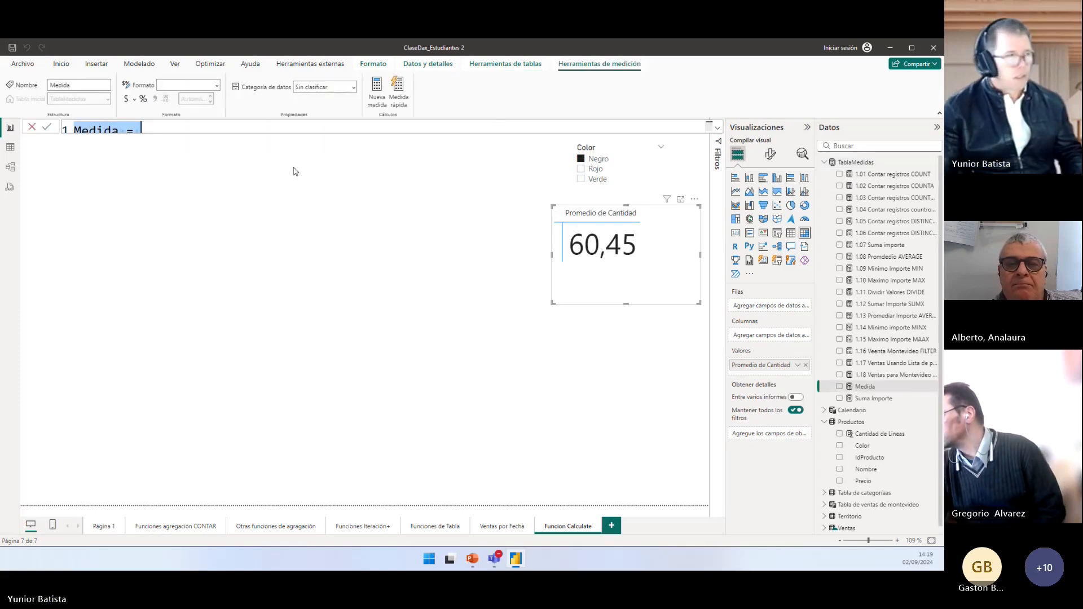
type("1.19")
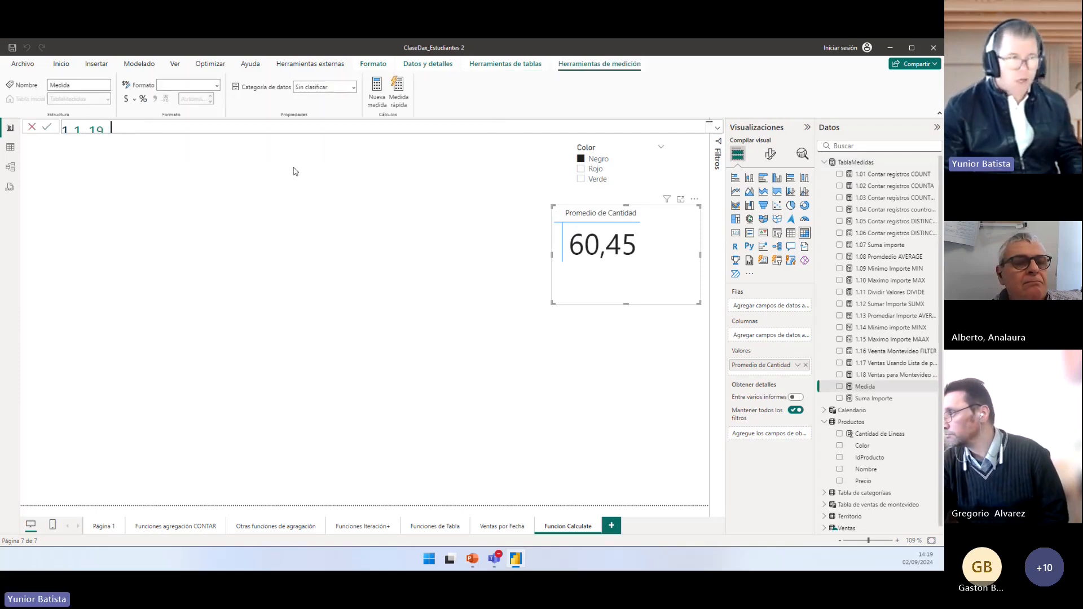
type(" Promedio")
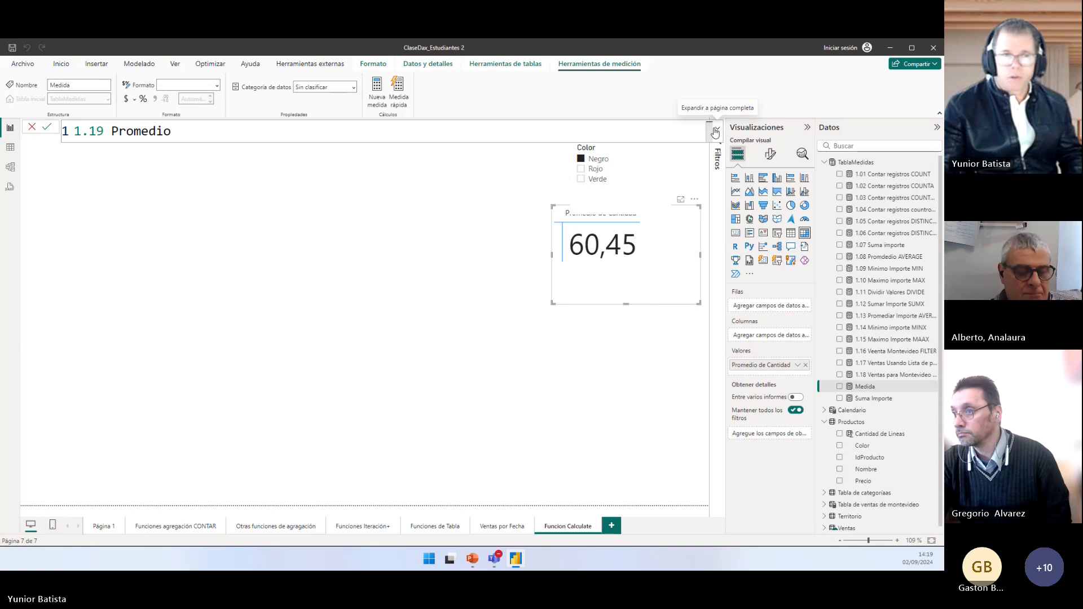
type("unidades")
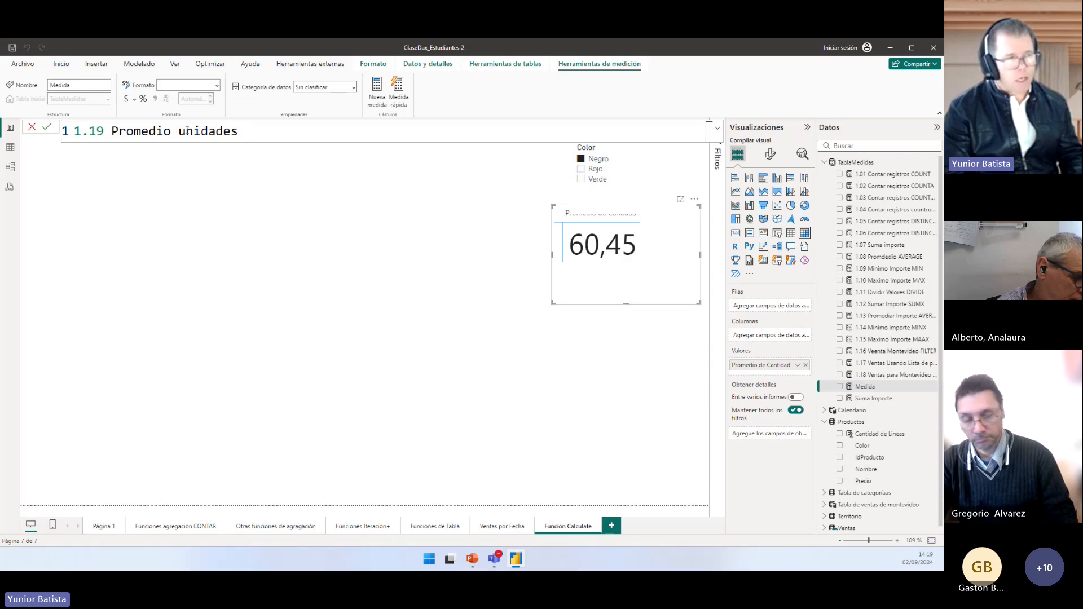
type(" Negro")
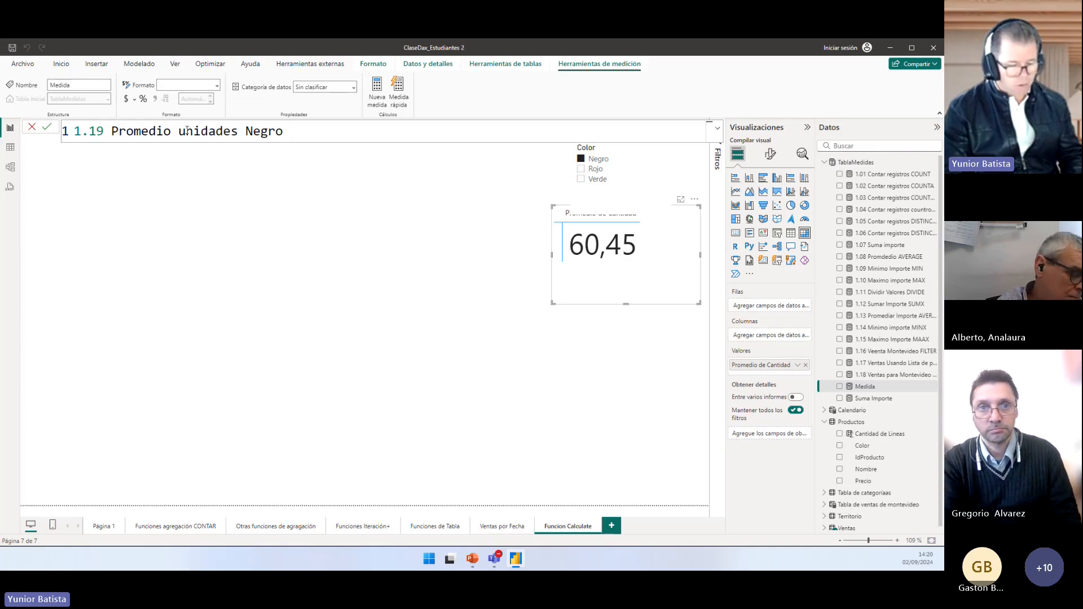
Step: Extend the new measure's name with "AVERAGEX + FILTER"
type(" A")
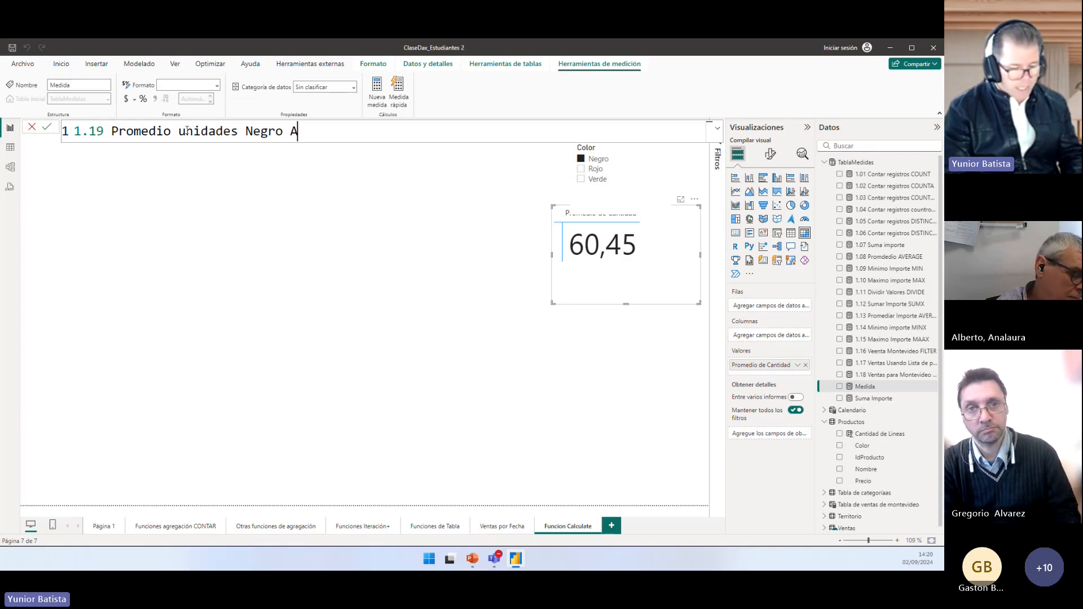
type("VEGAREX")
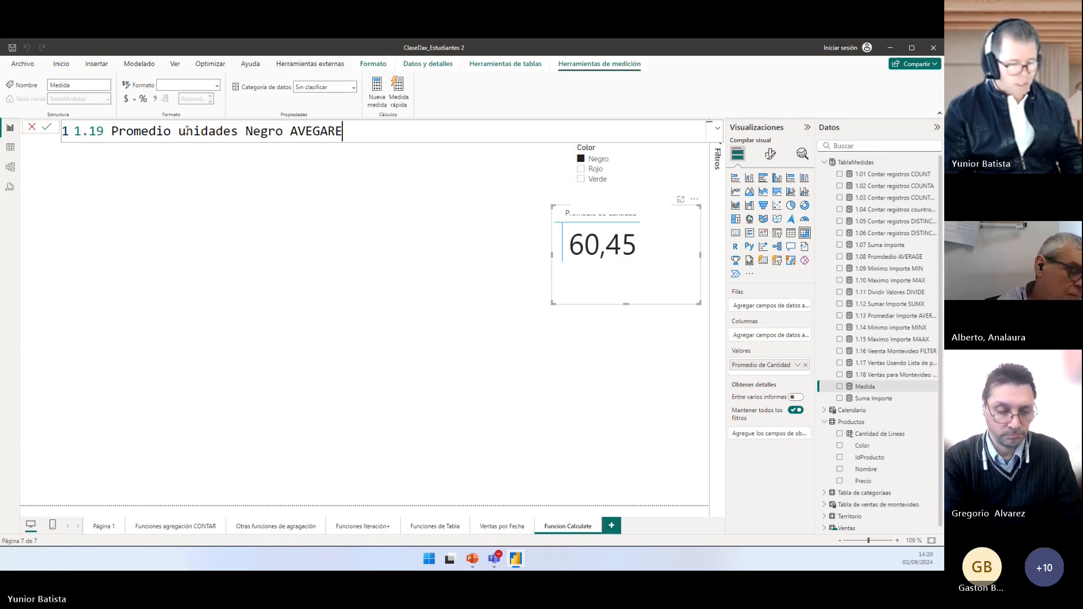
key("BackSpace")
key("BackSpace")
key("BackSpace")
key("BackSpace")
key("BackSpace")
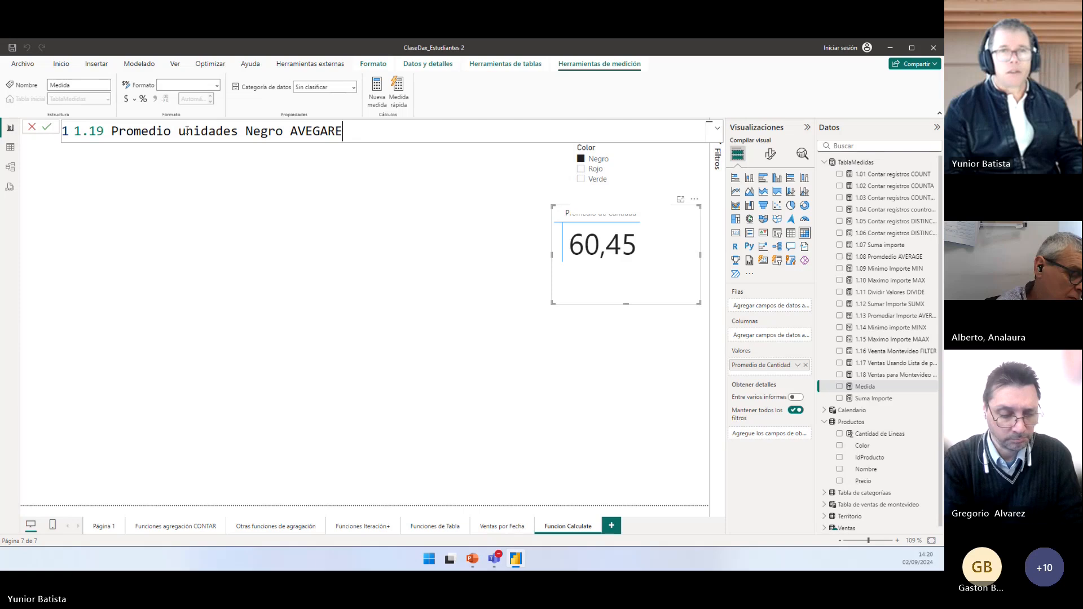
type("RAGEX")
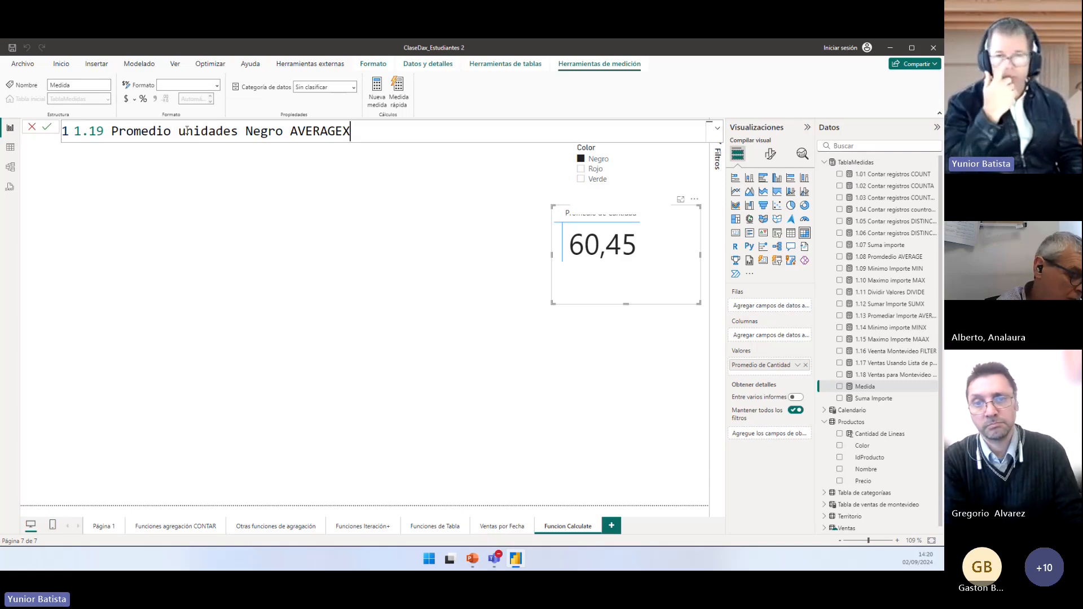
type("+")
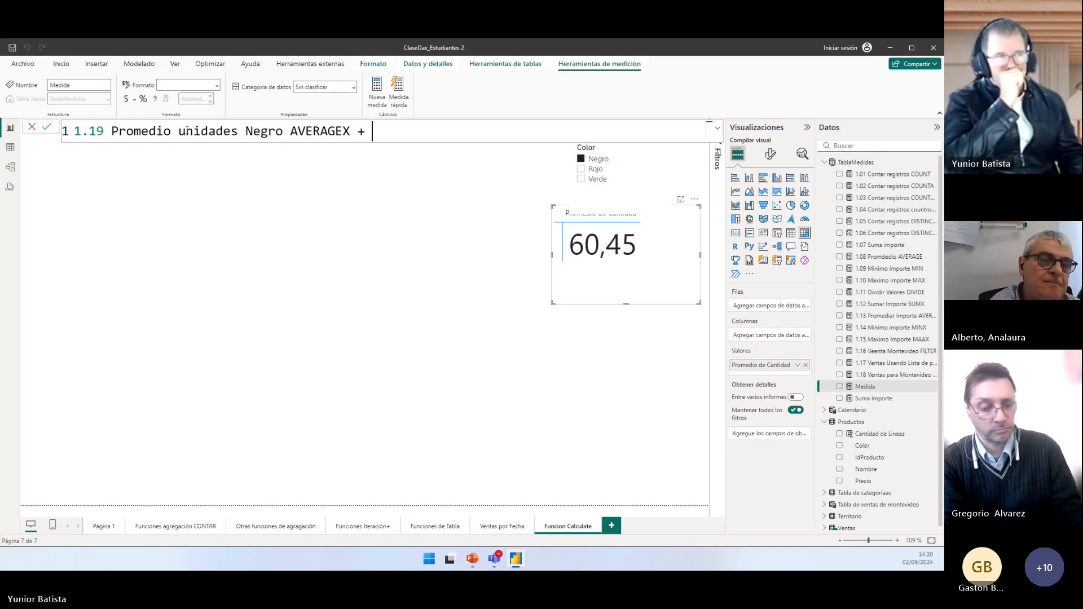
type("FILTER")
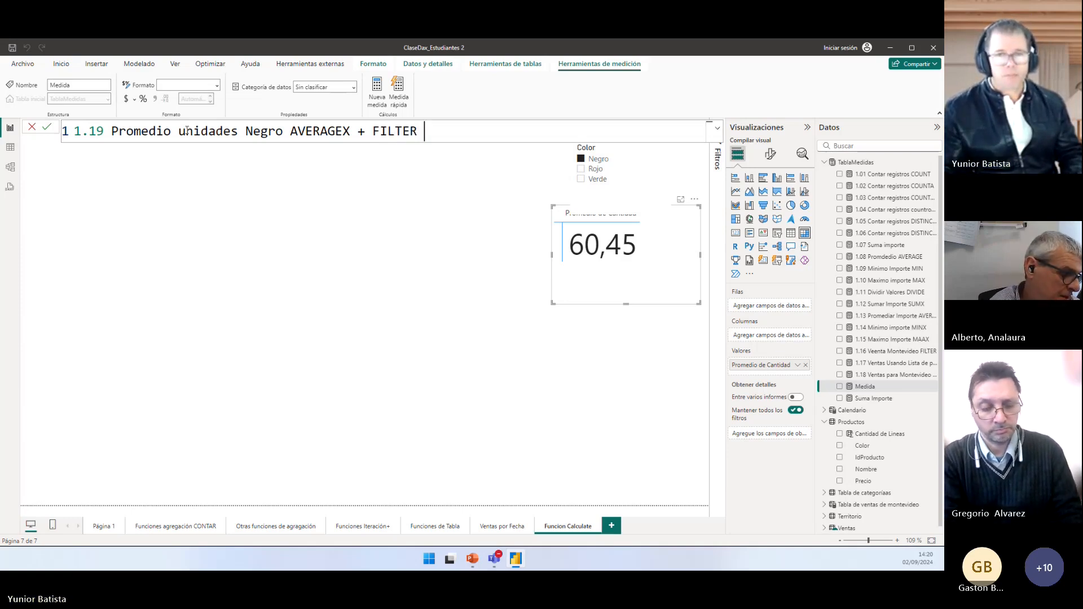
Step: Complete the measure's name with "+ RELATED =" and start a new line for the formula
type(" +")
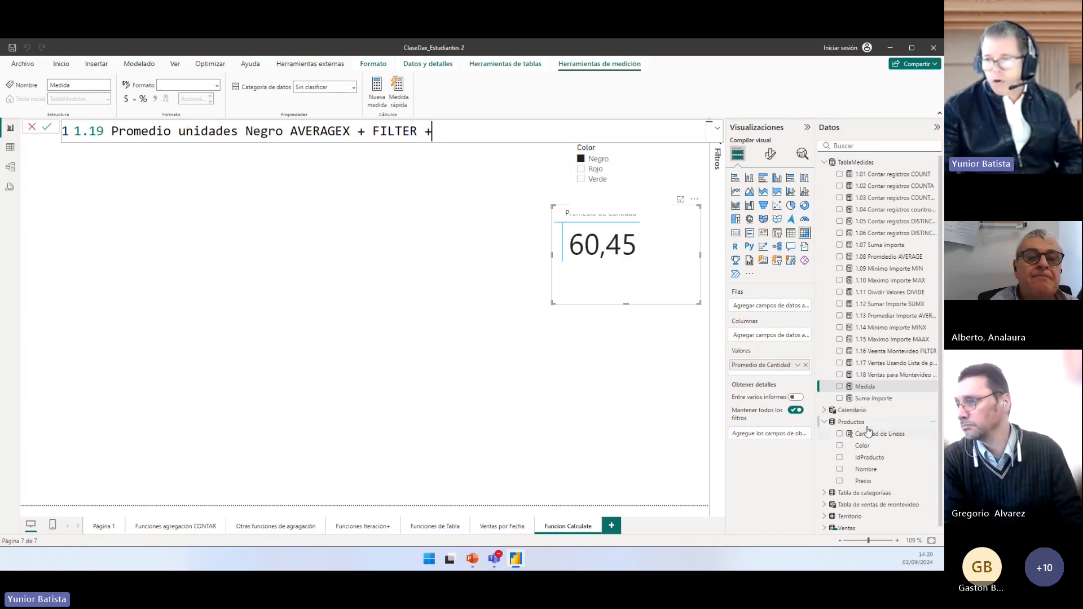
type("R")
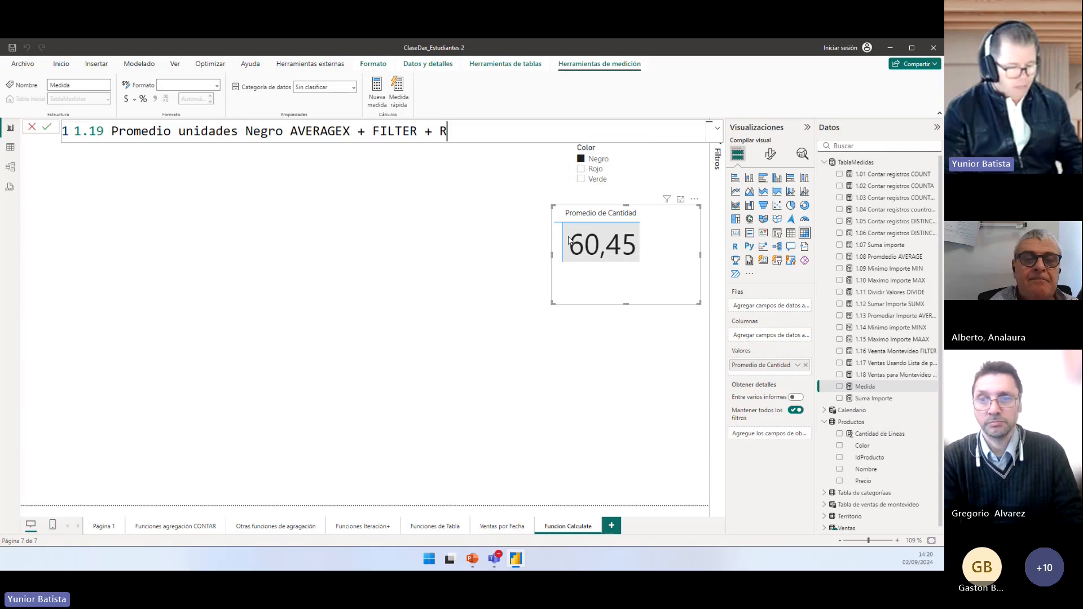
type("elated")
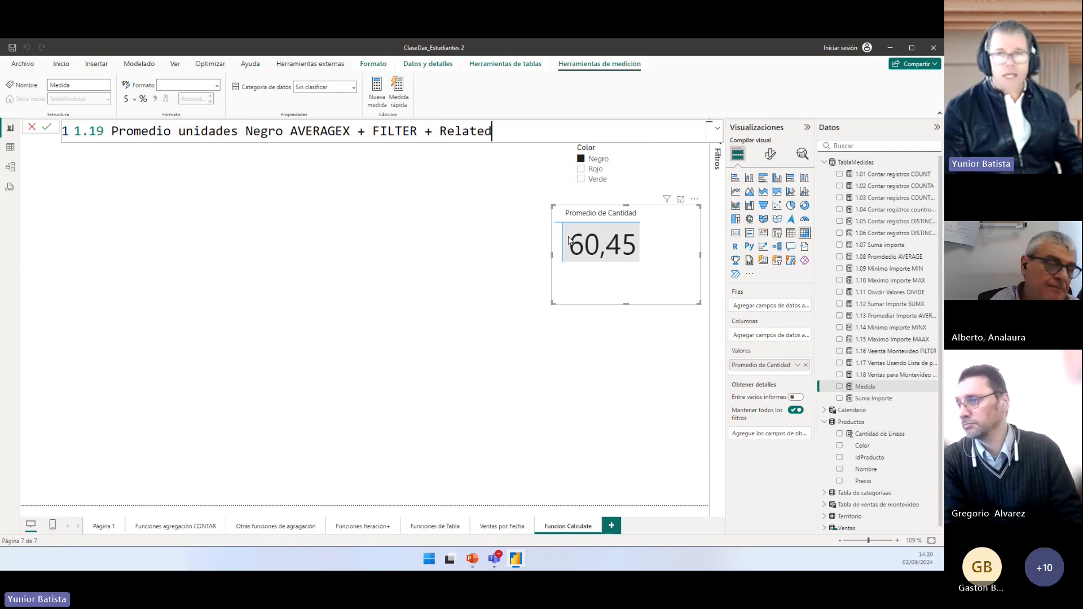
key("BackSpace")
key("BackSpace")
key("BackSpace")
key("BackSpace")
key("BackSpace")
key("BackSpace")
type("ELATED =")
key("shift+Return")
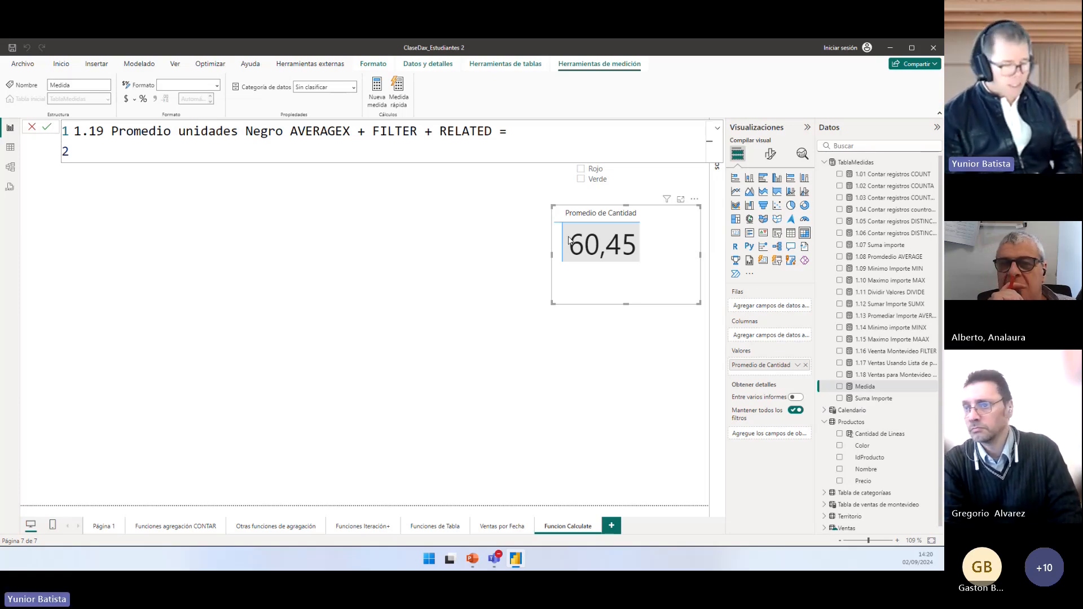
Step: Begin the formula with AVERAGEX and a nested FILTER that uses the Ventas table as its first argument
type("ave")
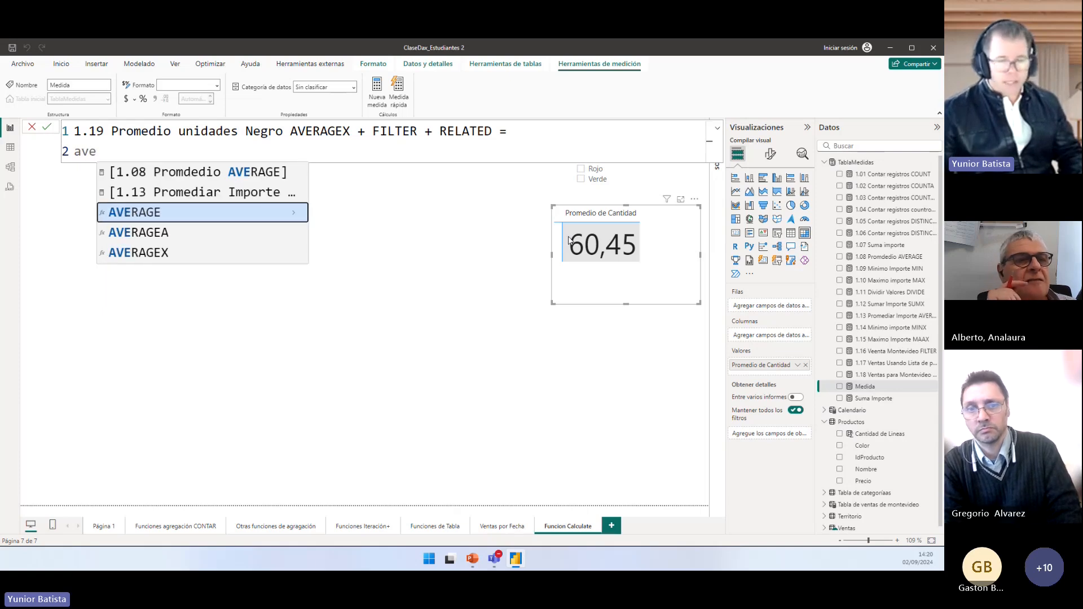
key("Down")
key("Down")
key("Tab")
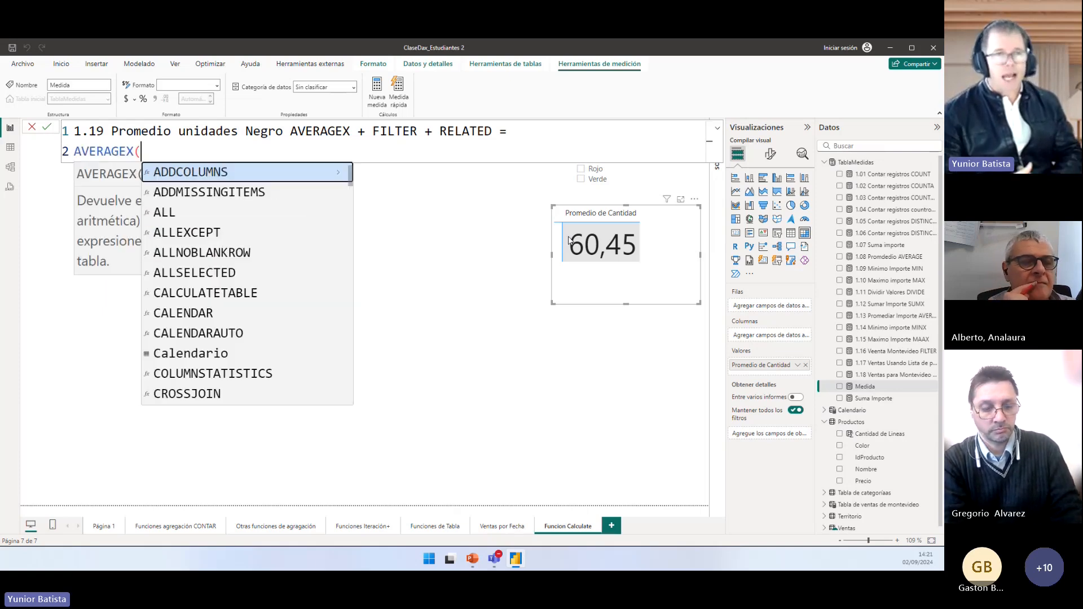
key("Escape")
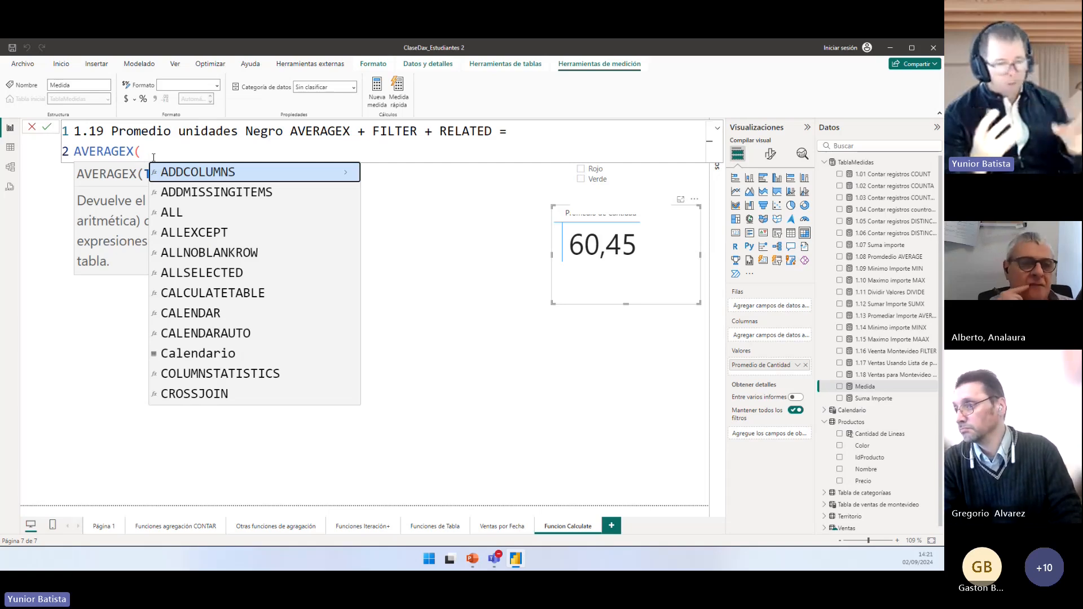
type("FILTER(")
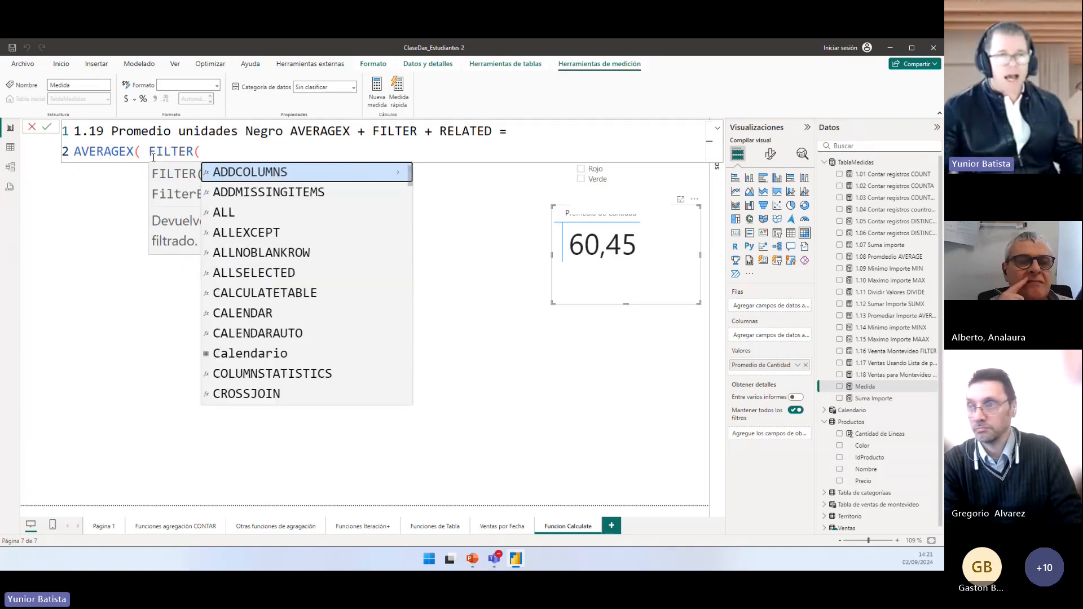
key("Escape")
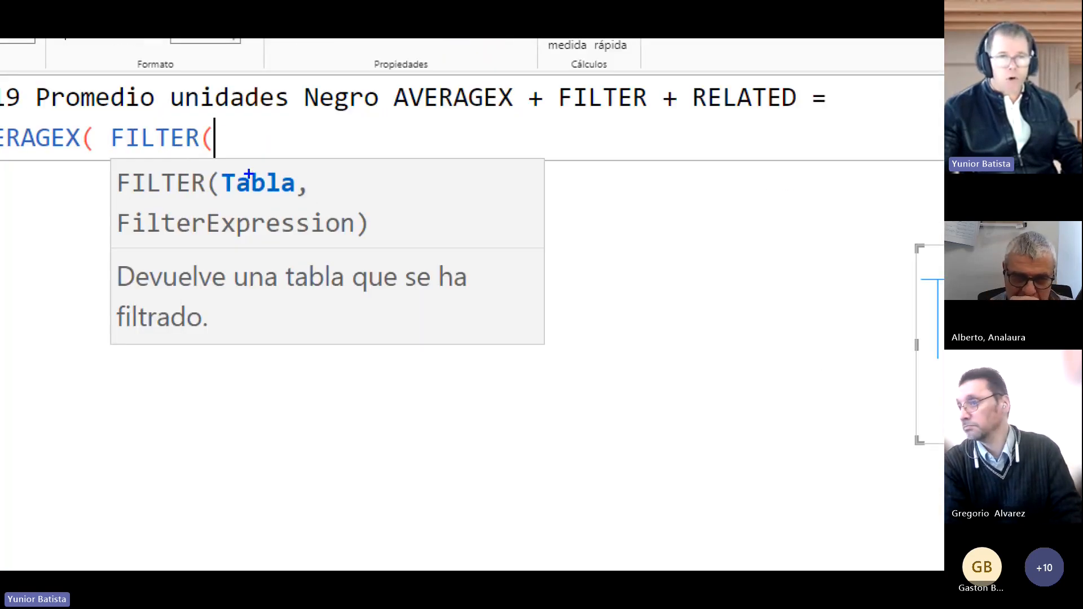
left_click_drag(249, 111, 249, 168)
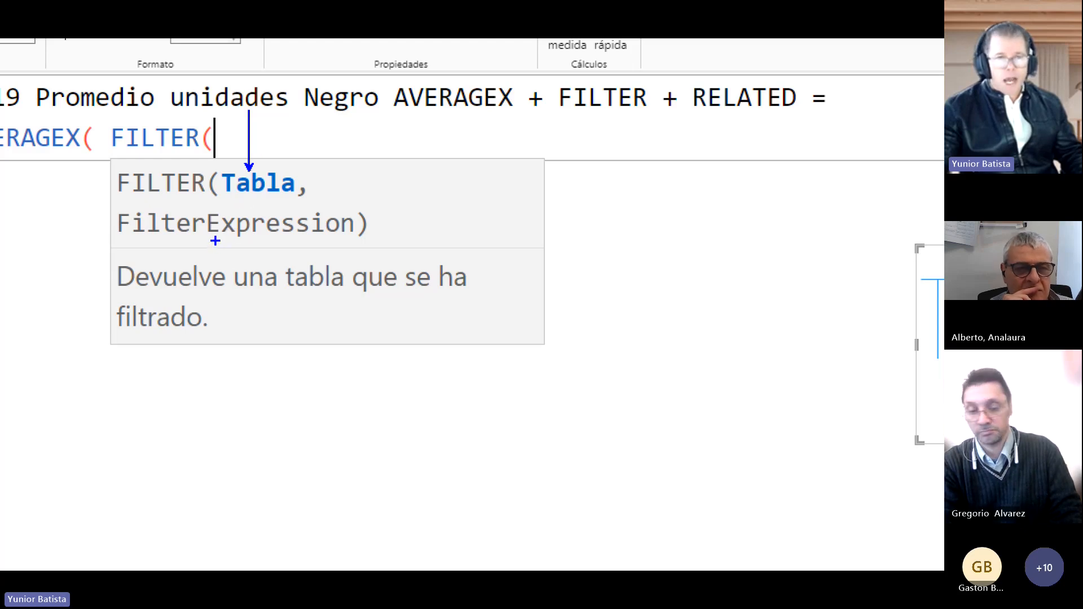
left_click_drag(215, 241, 216, 322)
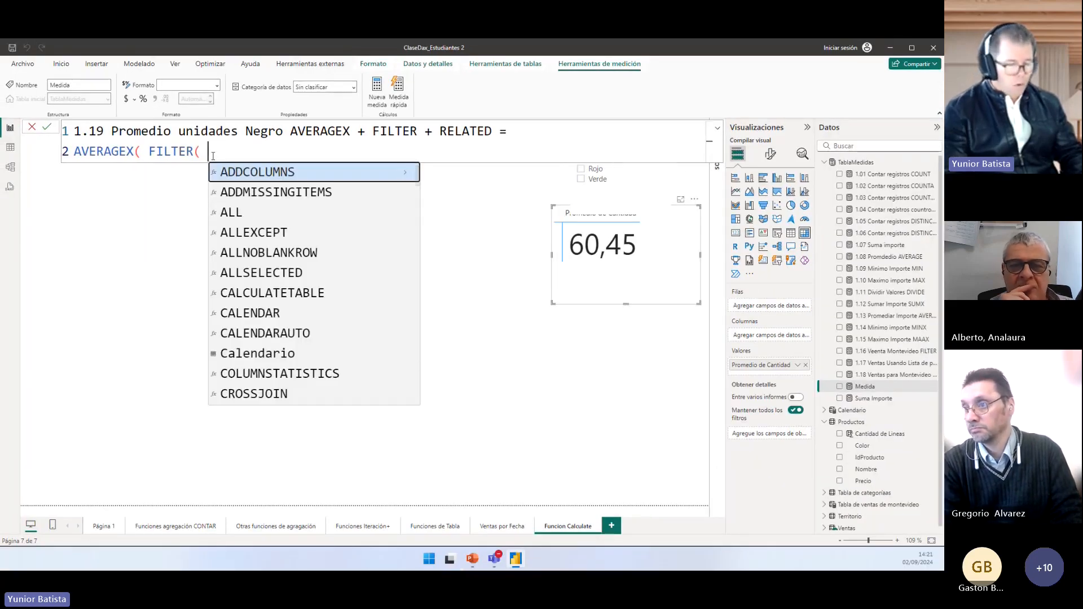
type("Ventas")
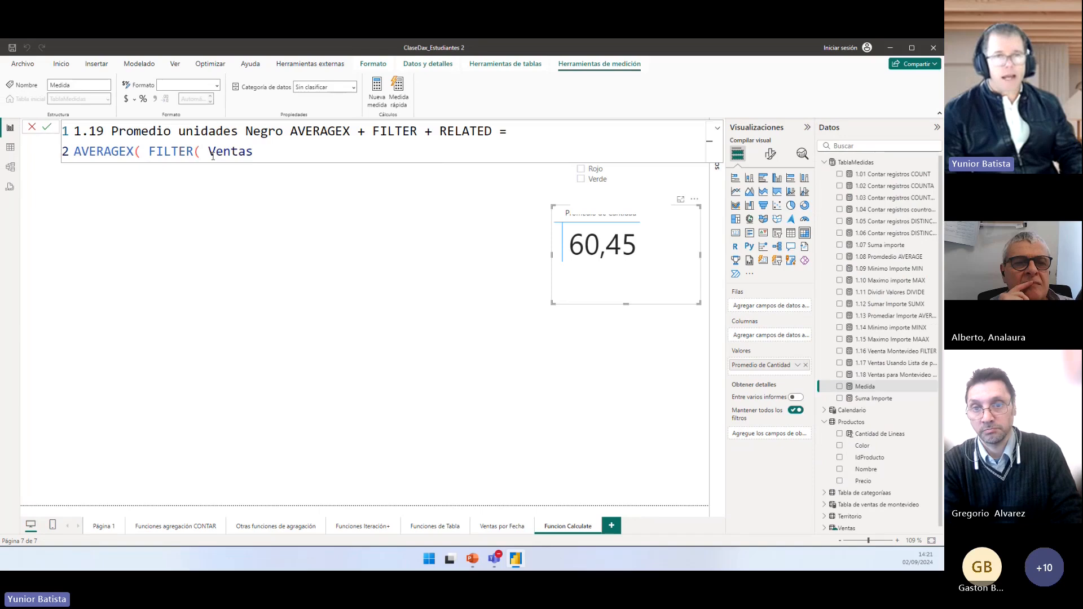
type(",")
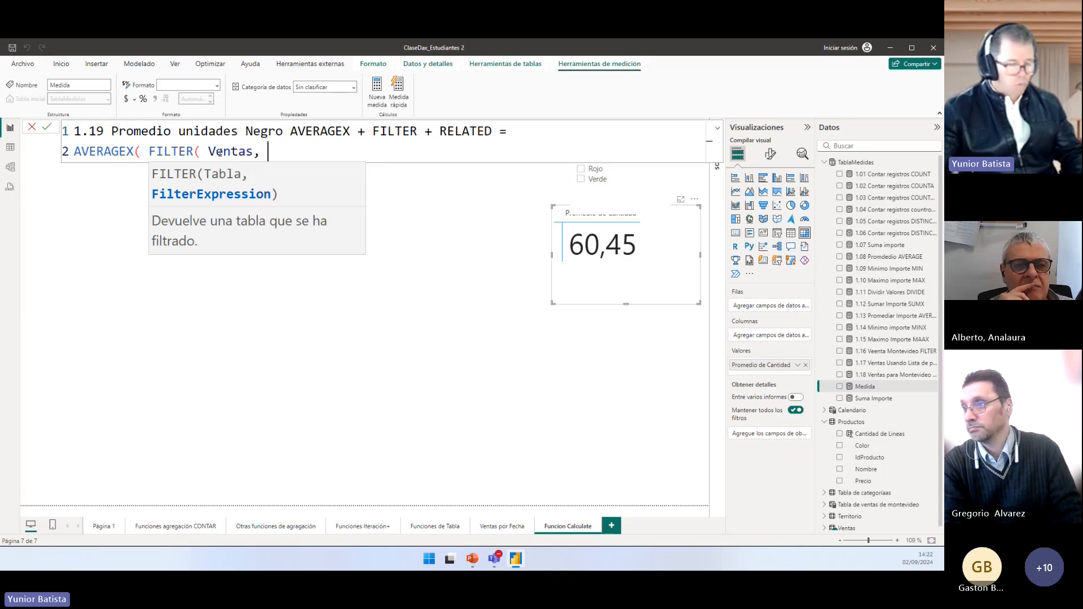
Step: Add RELATED(Productos[Color]) as the start of the FILTER condition
type("rel")
key("Tab")
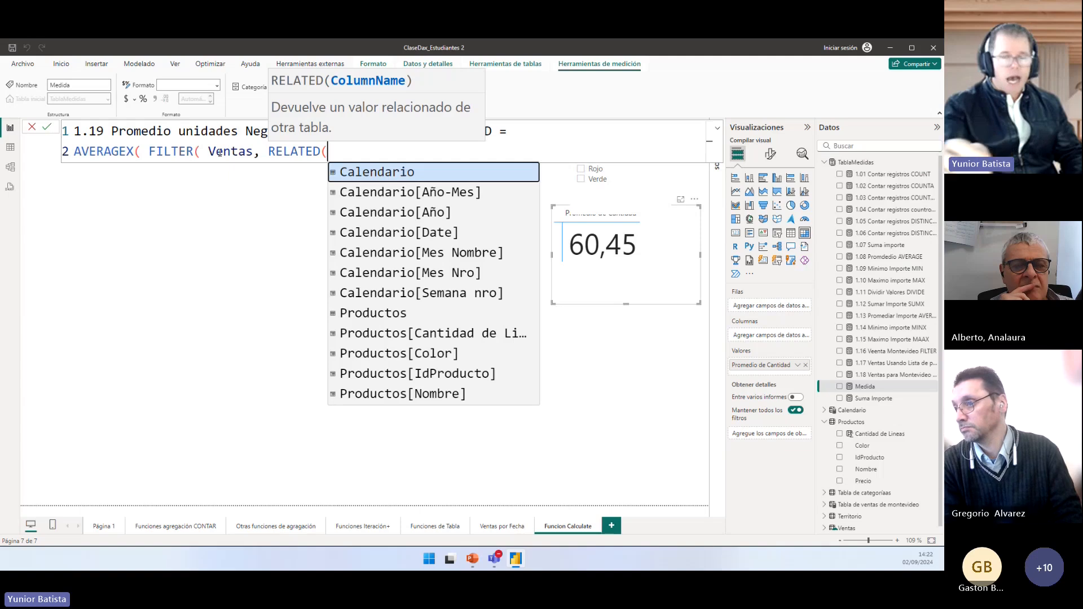
type("pro")
key("Down")
key("Down")
key("Down")
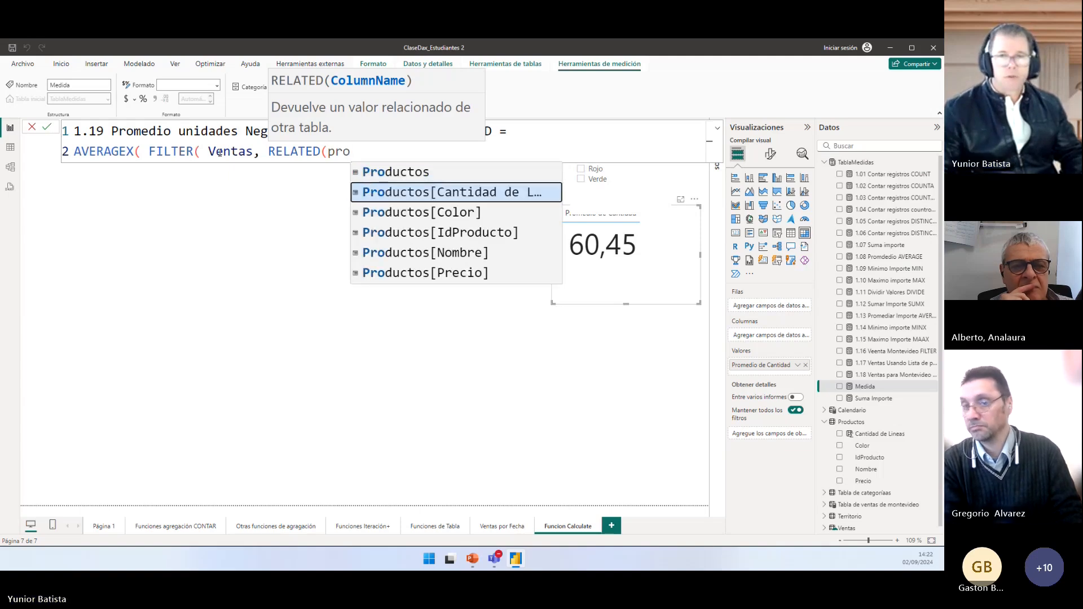
key("Down")
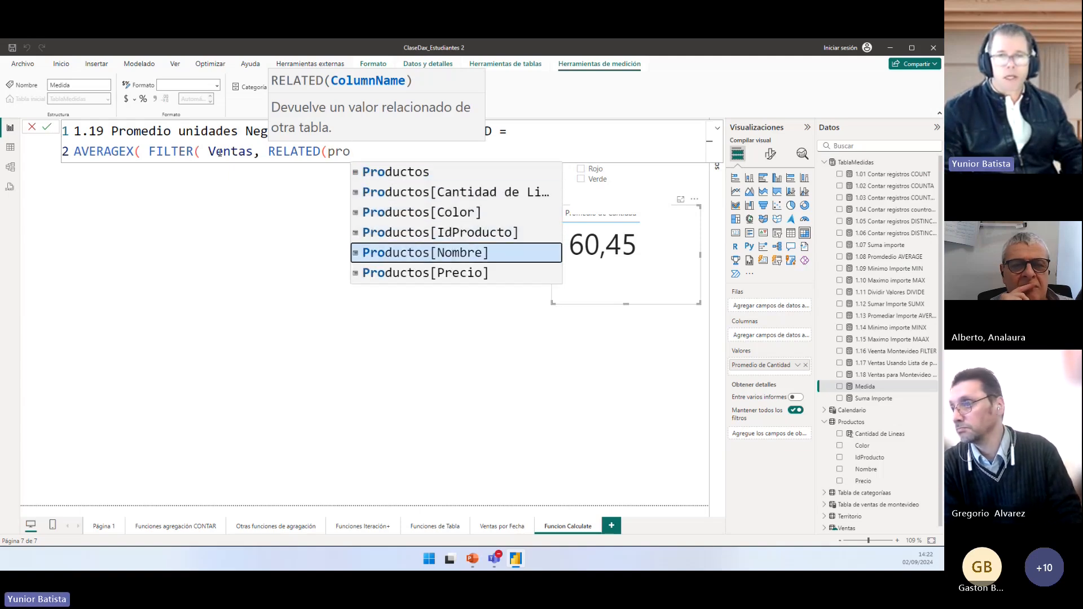
key("Up")
key("Up")
key("Tab")
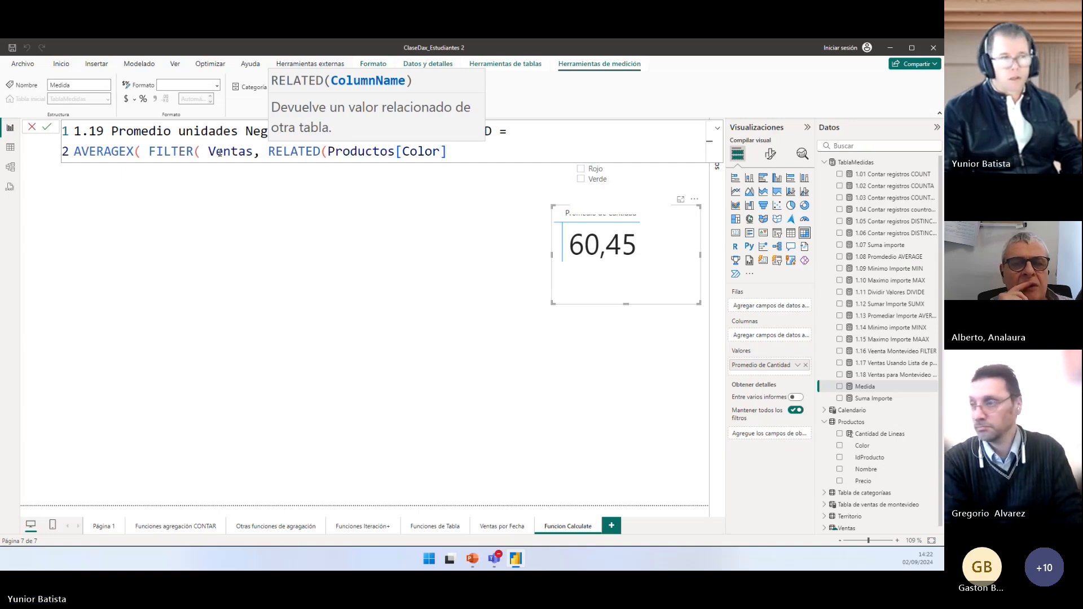
key("BackSpace")
type(")")
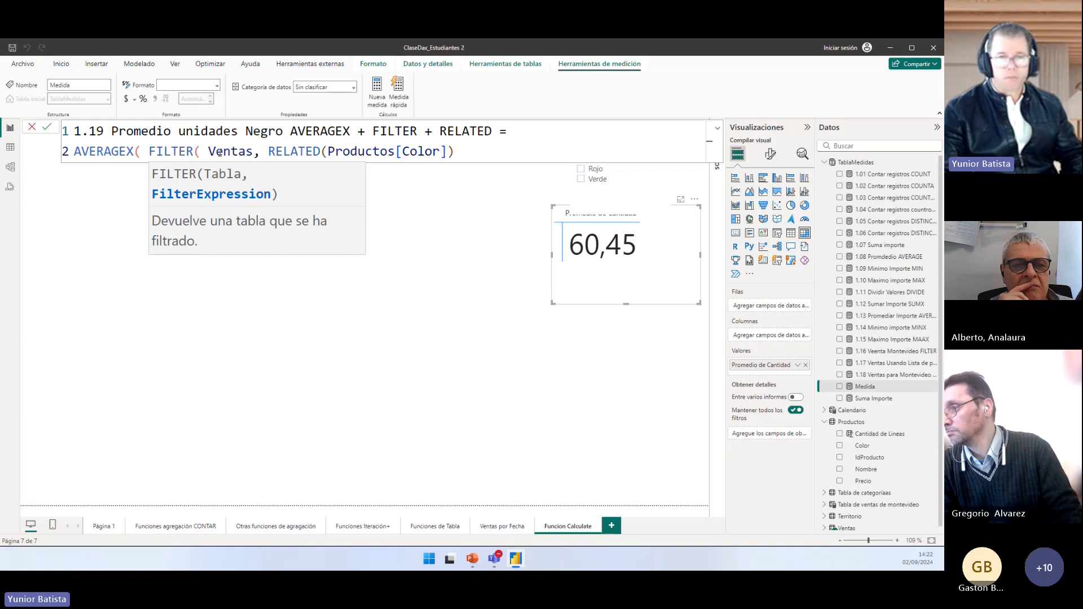
Step: Complete the condition so the color equals "Negro" and close the FILTER function
type(" =")
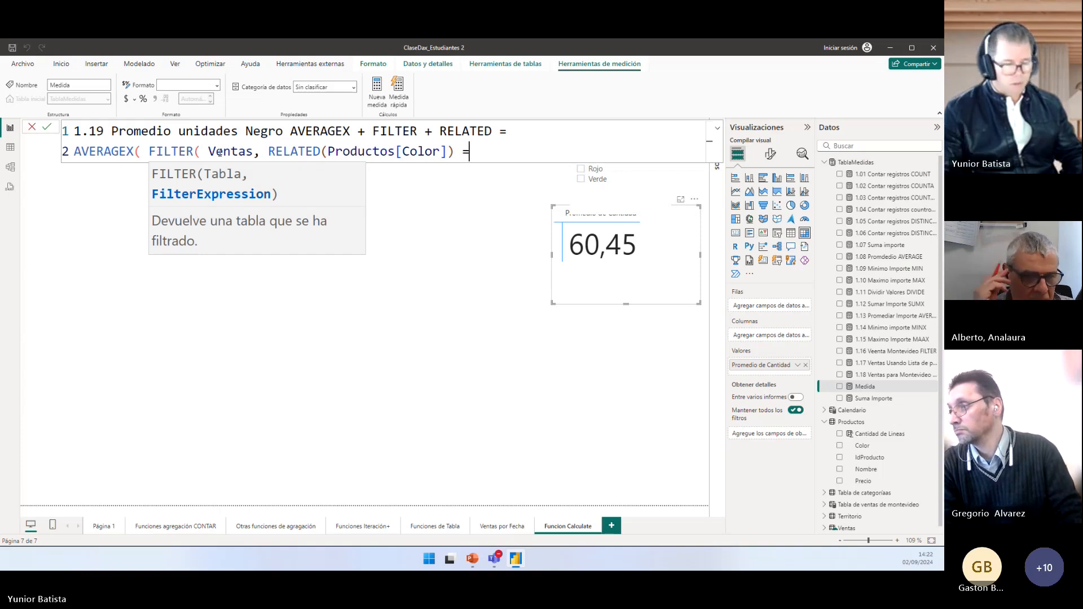
type("\"Negro\"")
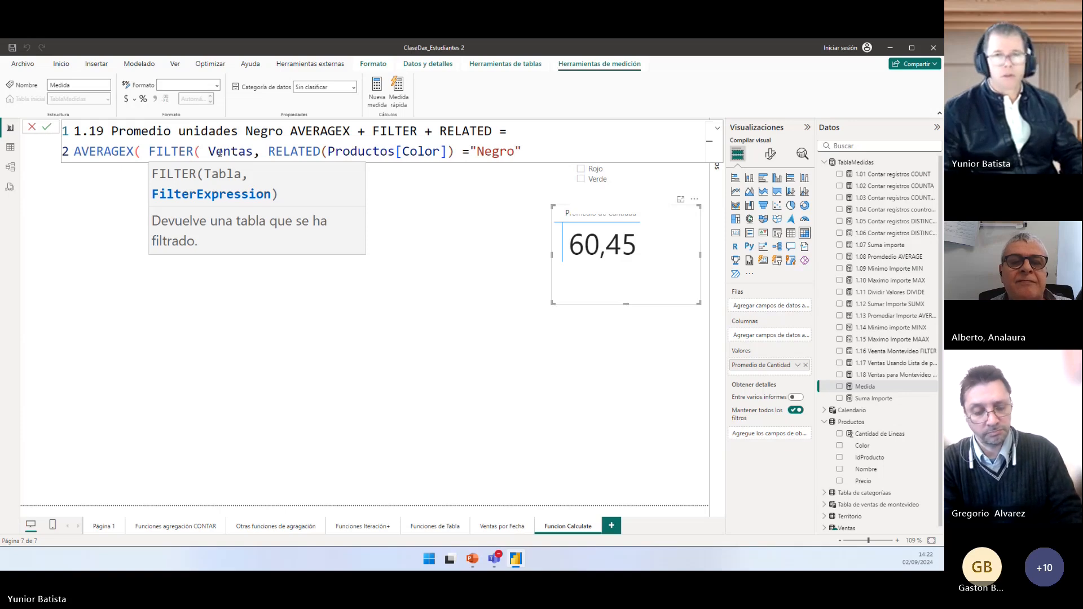
type(")")
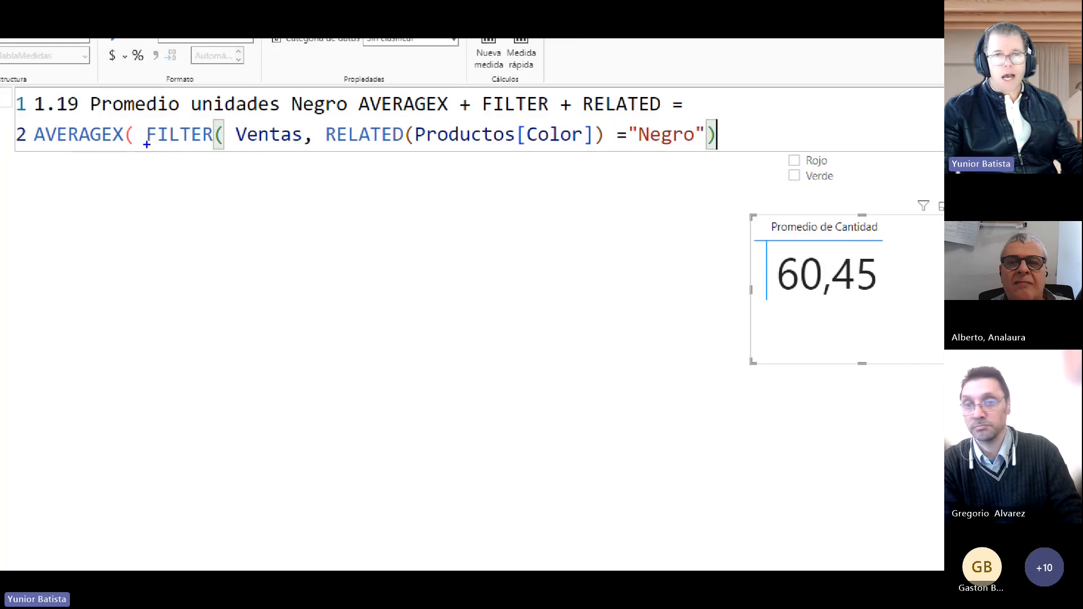
left_click_drag(97, 157, 104, 201)
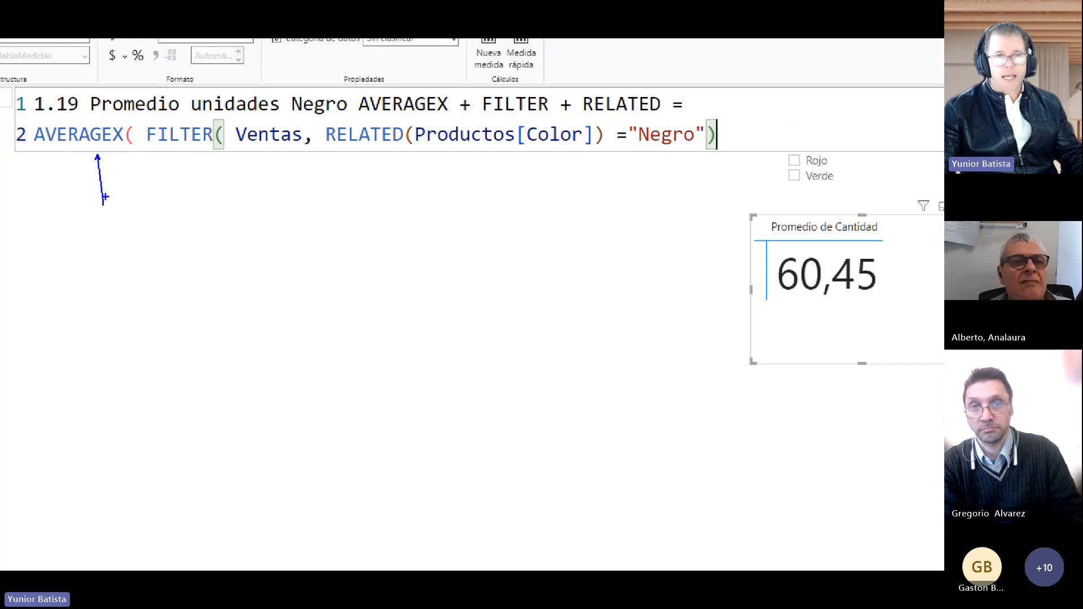
mouse_move(146, 119)
left_mouse_down()
mouse_move(214, 152)
mouse_move(740, 151)
mouse_move(722, 152)
left_mouse_up()
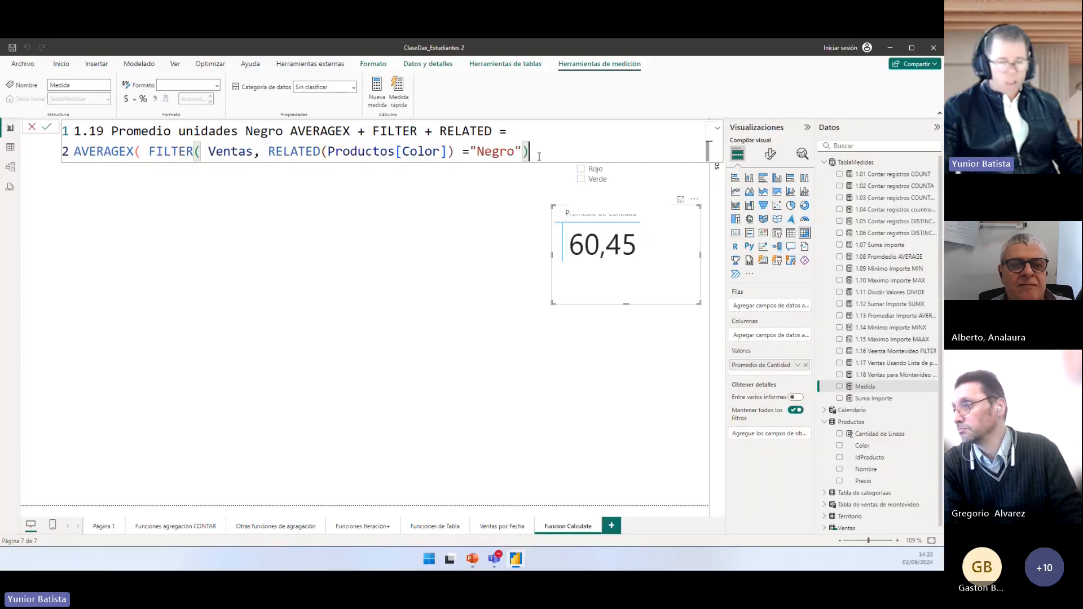
Step: Add Ventas[Cantidad] as the expression AVERAGEX averages, close the function and commit the measure
type(",")
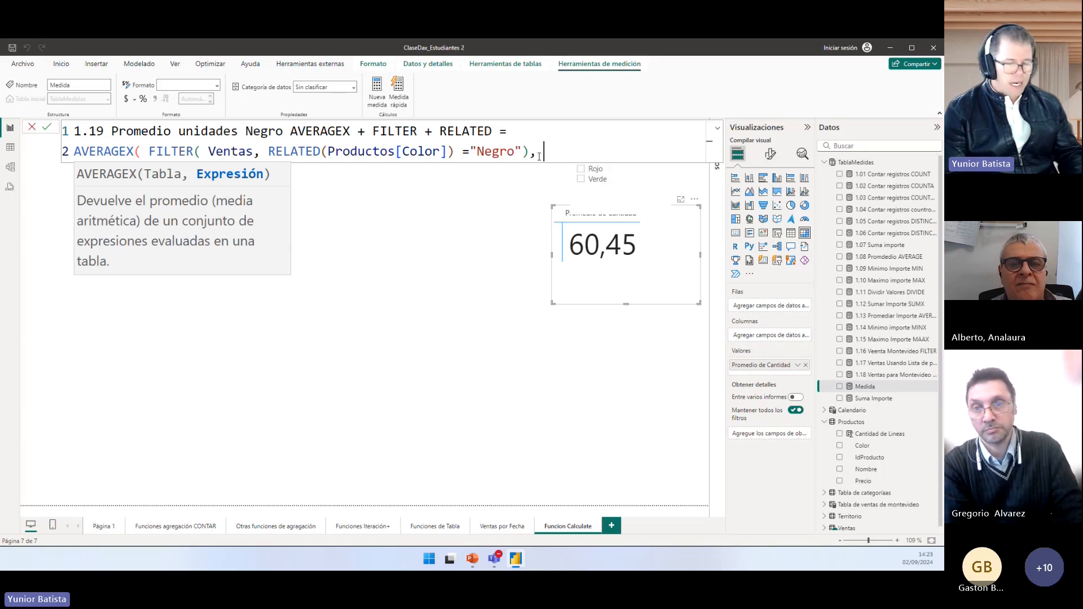
type("cant")
key("Tab")
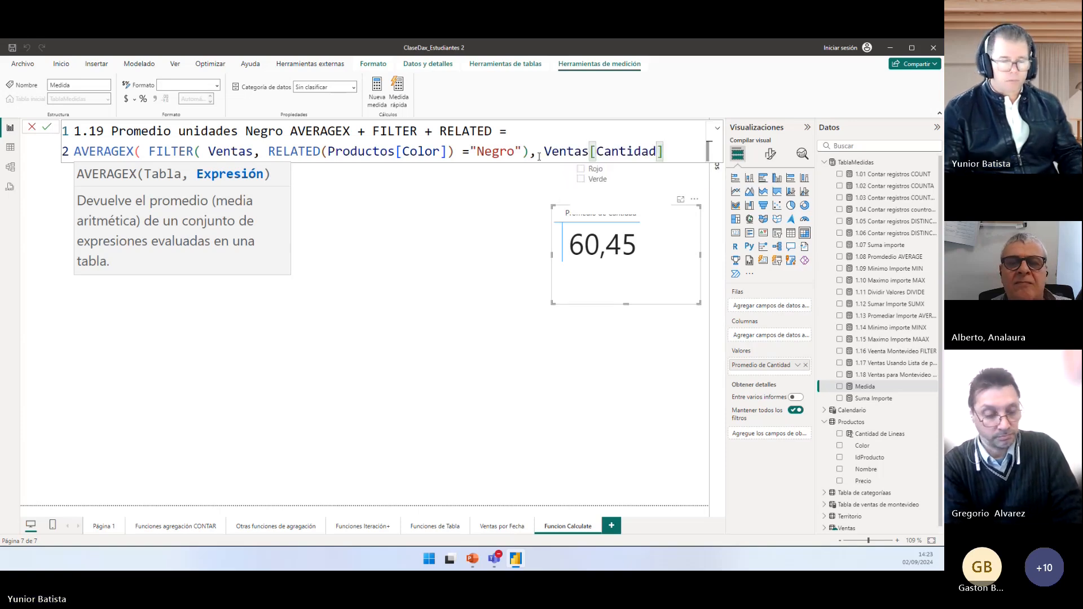
type(")")
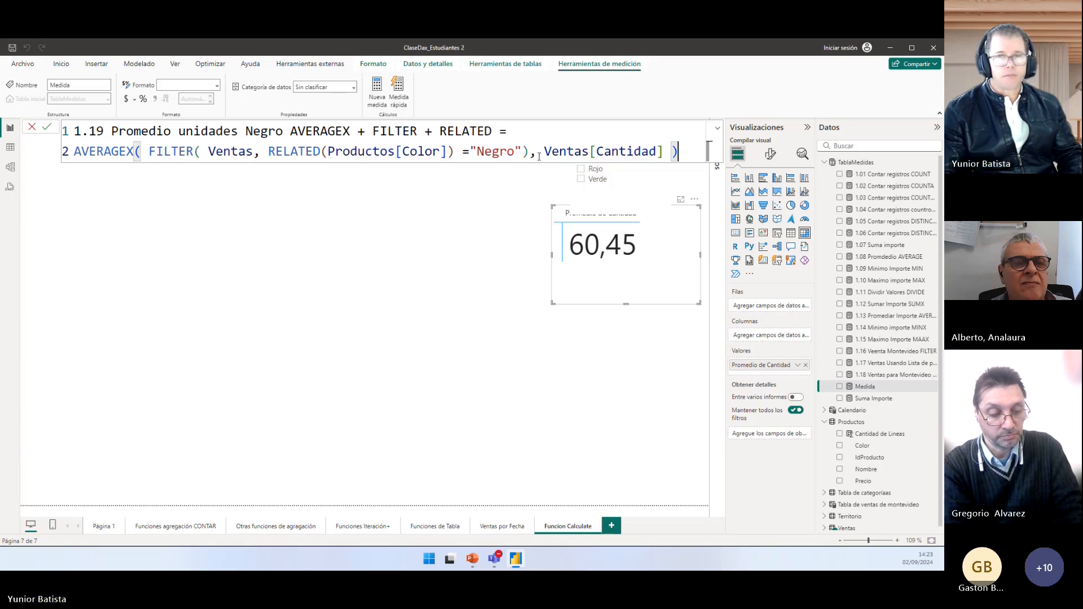
key("Return")
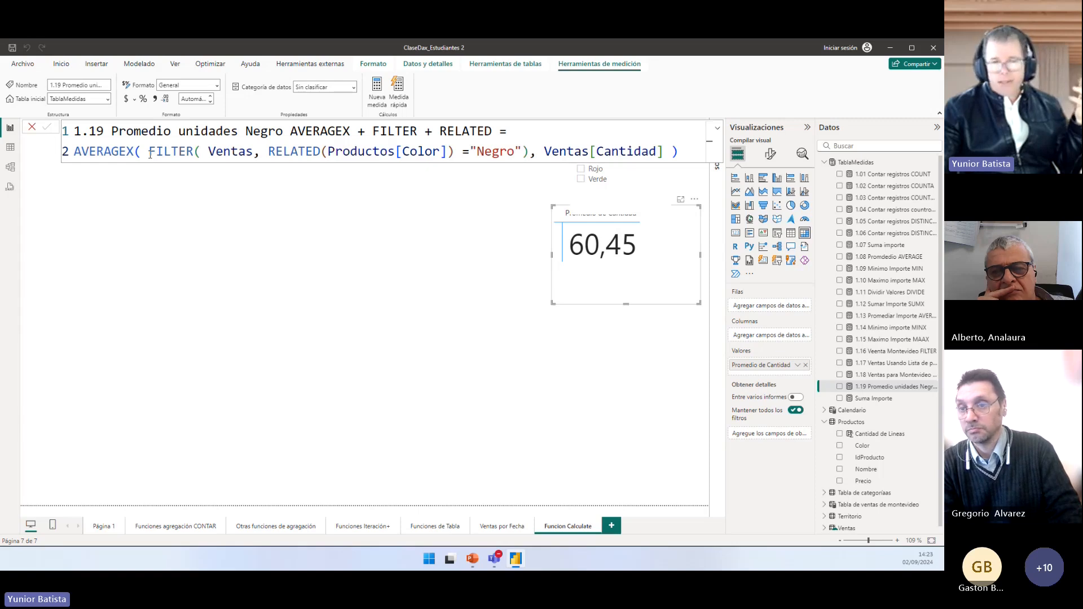
Step: Show the available external tools and point out Tabular Editor
left_click(311, 64)
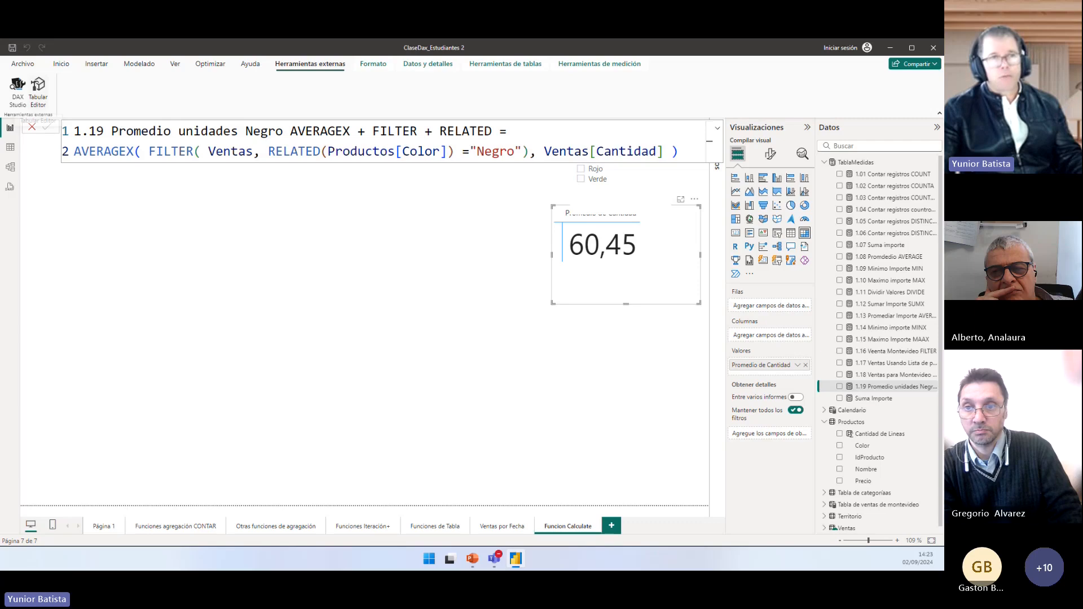
left_click_drag(42, 109, 36, 149)
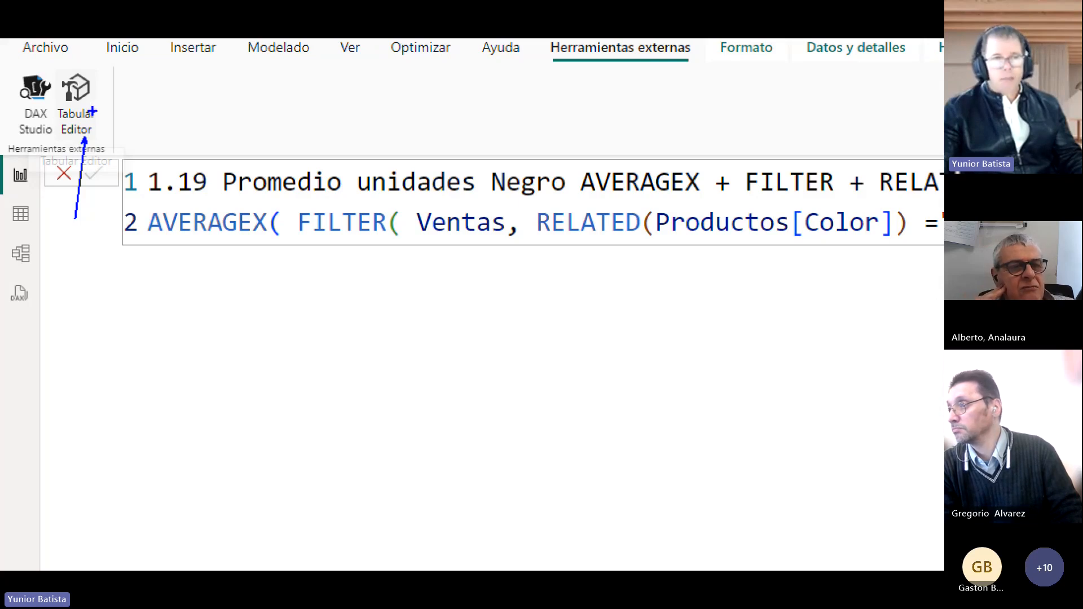
Step: Reformat the measure 1.19 formula so FILTER, Ventas, the RELATED condition, Ventas[Cantidad] and the final parenthesis each start a new line
key("Escape")
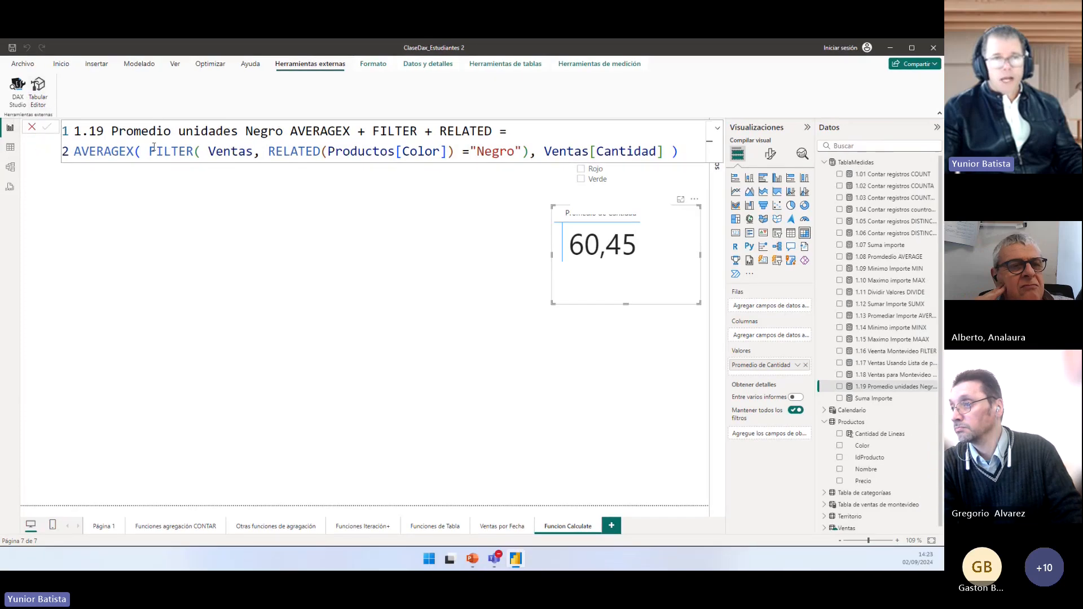
left_click(146, 152)
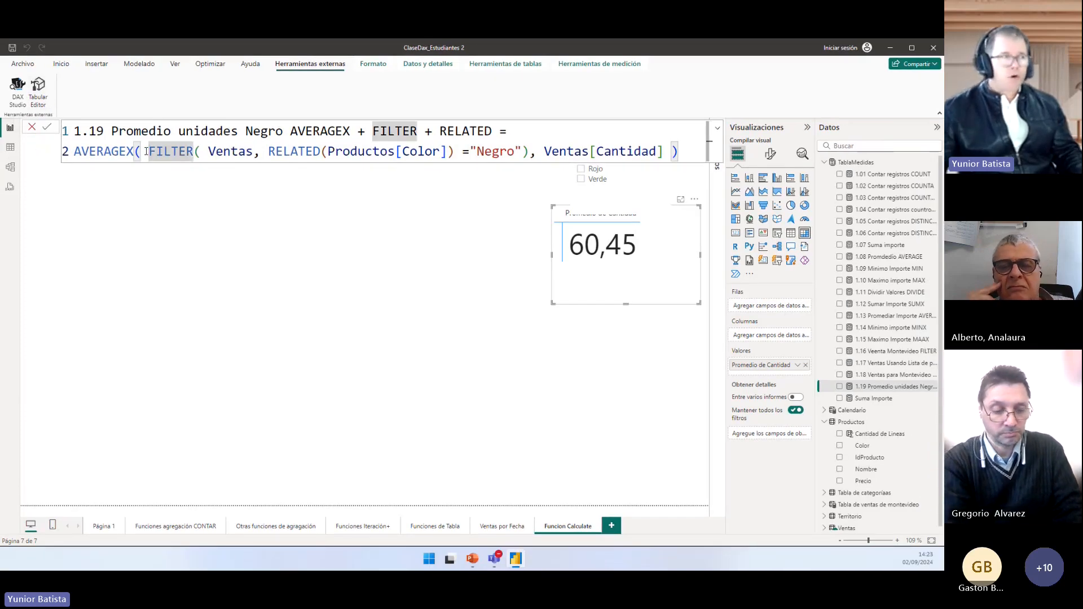
key("shift+Return")
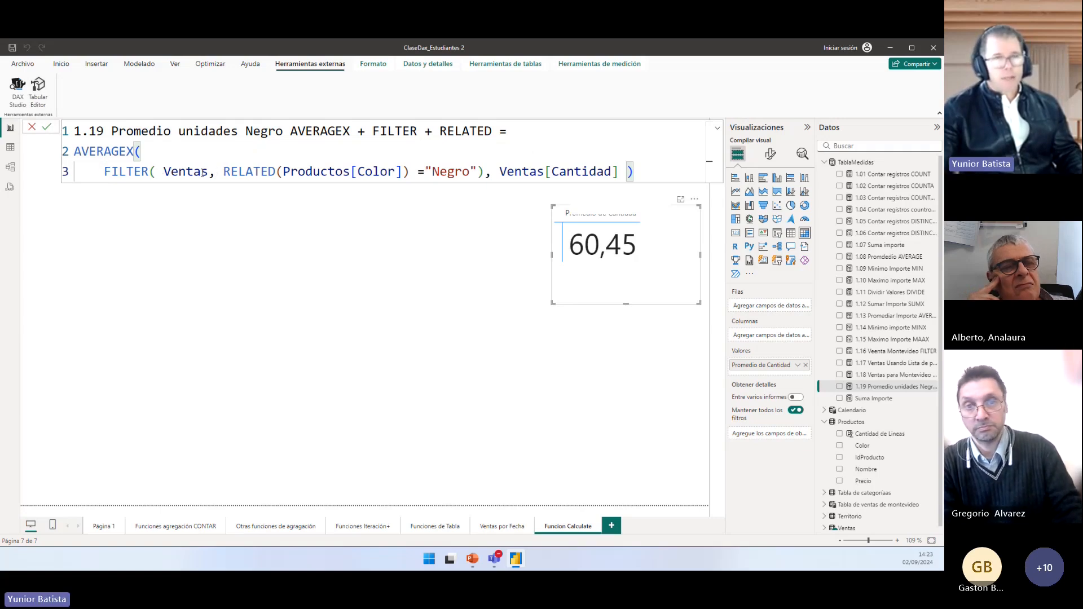
left_click(165, 172)
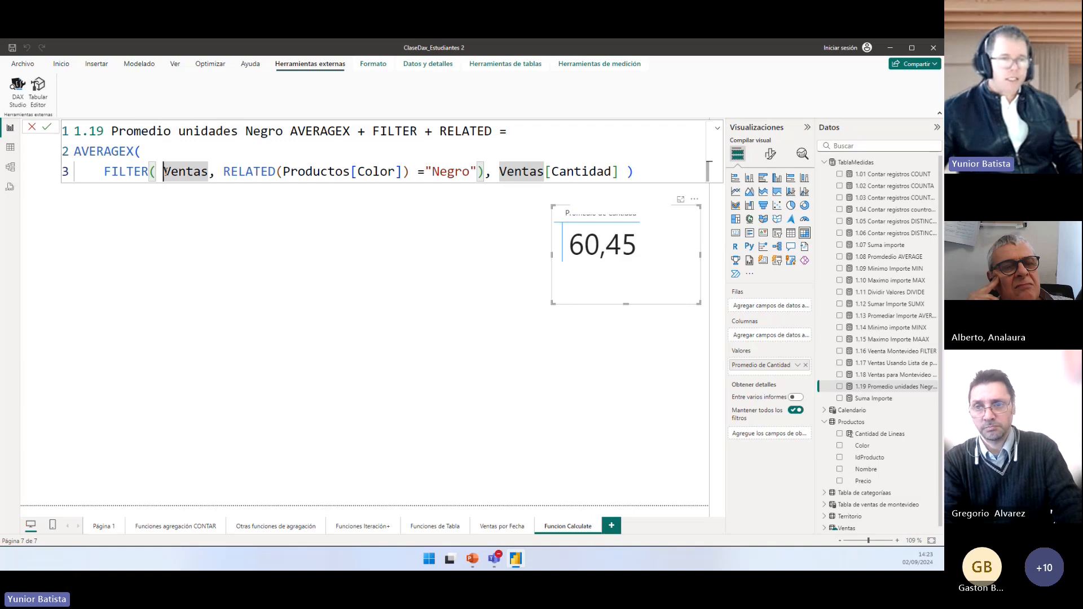
key("shift+Return")
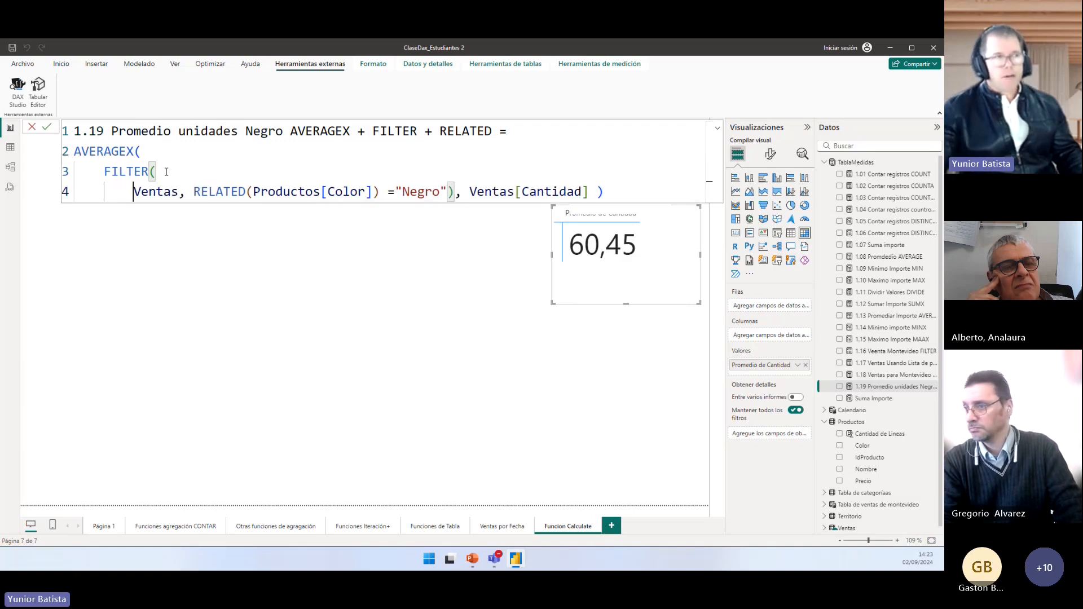
left_click(470, 191)
key("shift+Return")
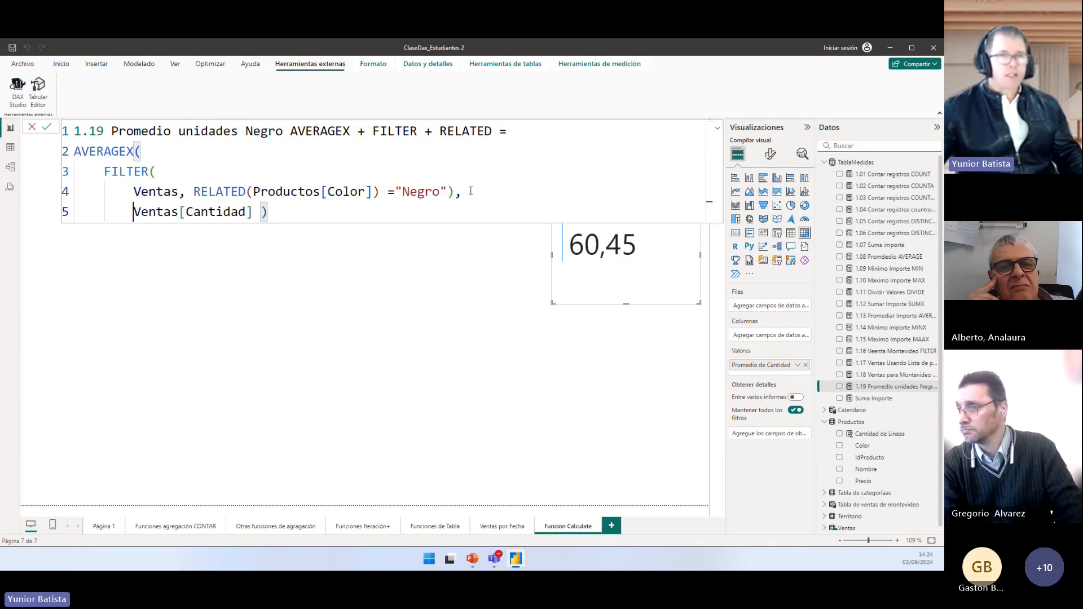
left_click(261, 214)
key("shift+Return")
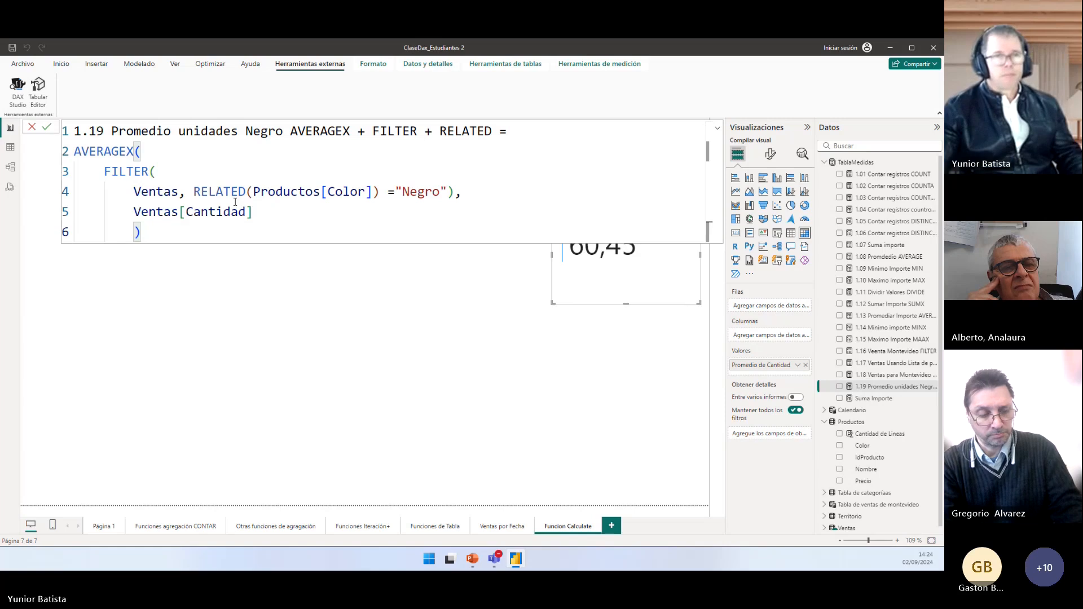
left_click(193, 191)
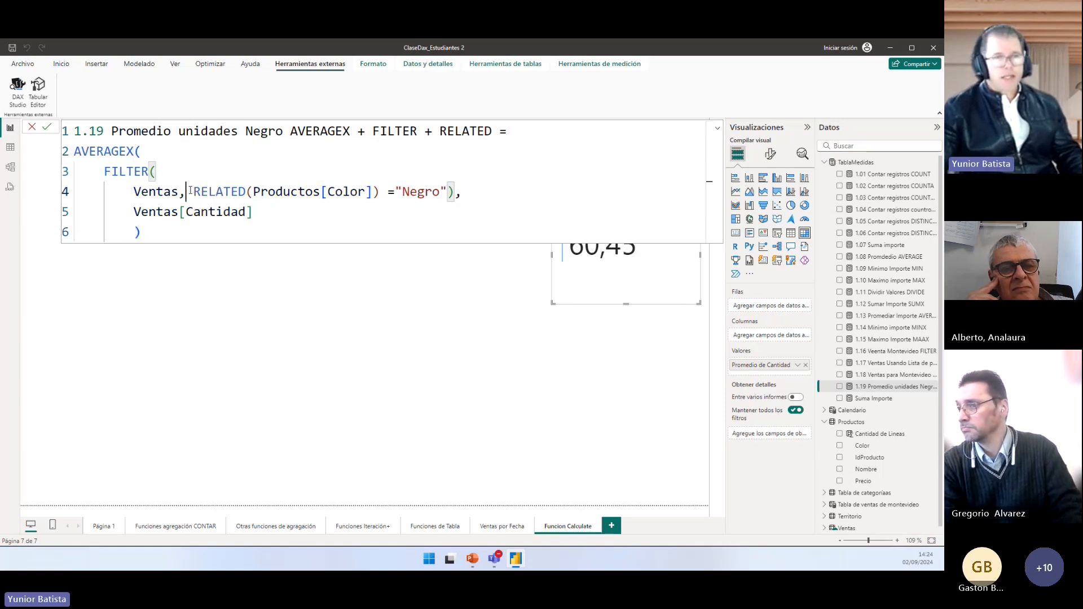
key("shift+Return")
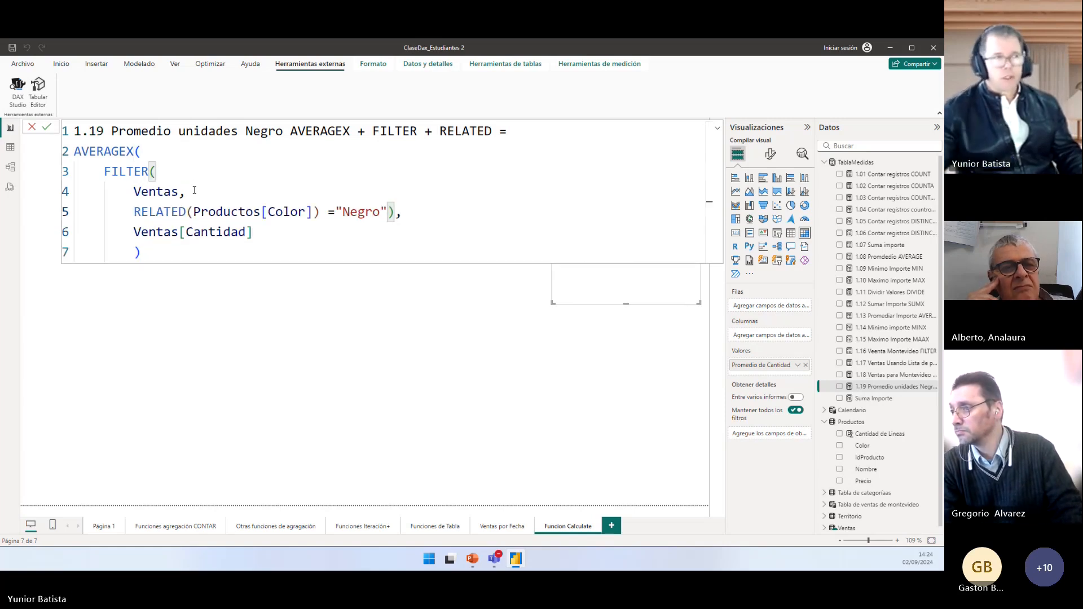
Step: Highlight AVERAGEX's FILTER table and Ventas[Cantidad] arguments, then commit the reformatted measure and collapse the formula
double_click(114, 150)
left_click_drag(105, 171, 400, 212)
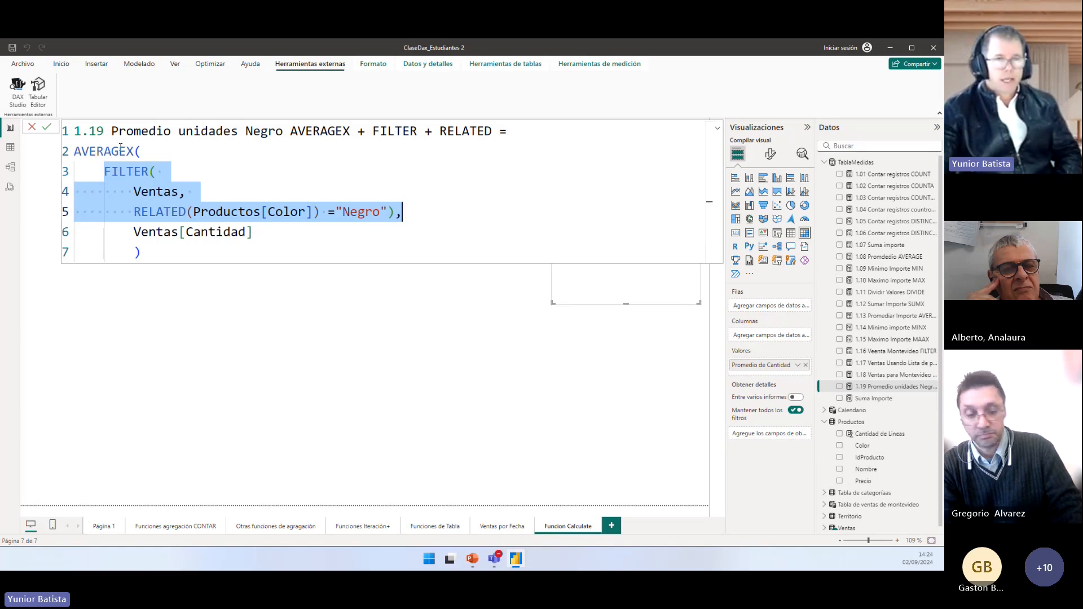
left_click_drag(252, 232, 135, 233)
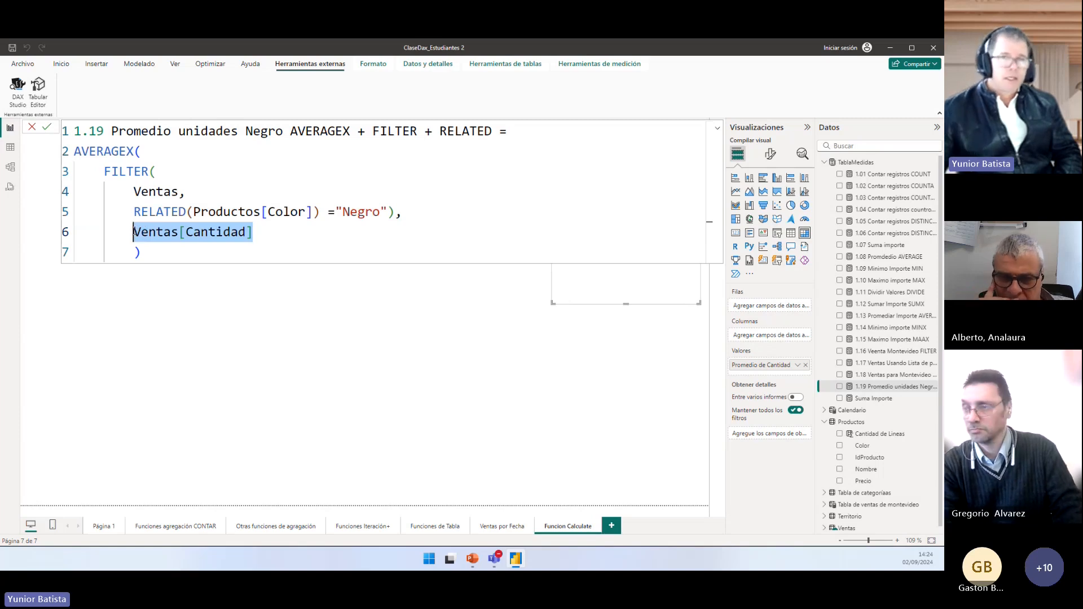
left_click(134, 232)
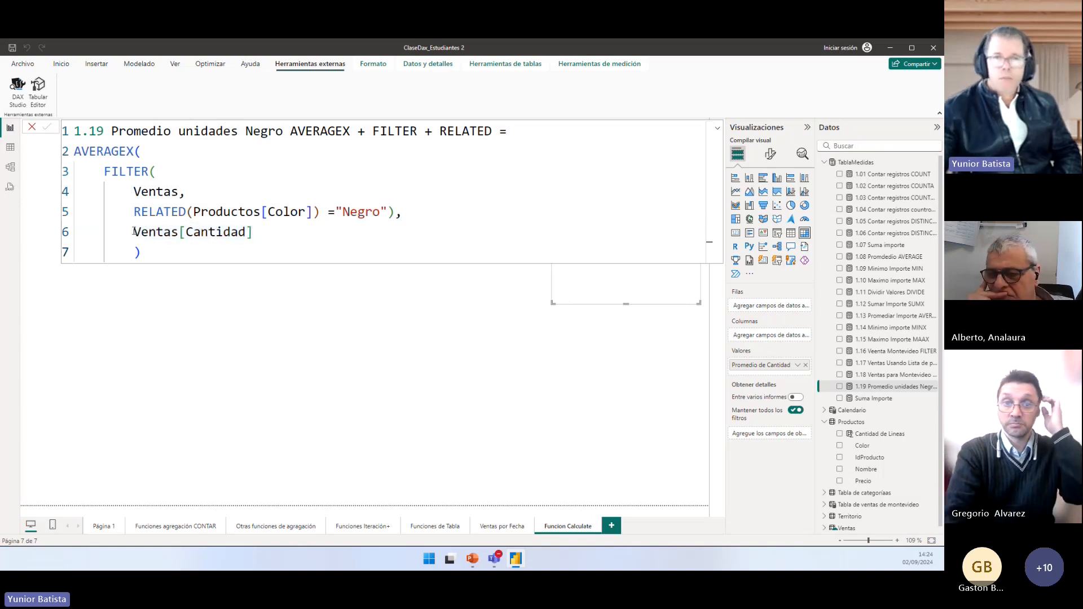
left_click(717, 129)
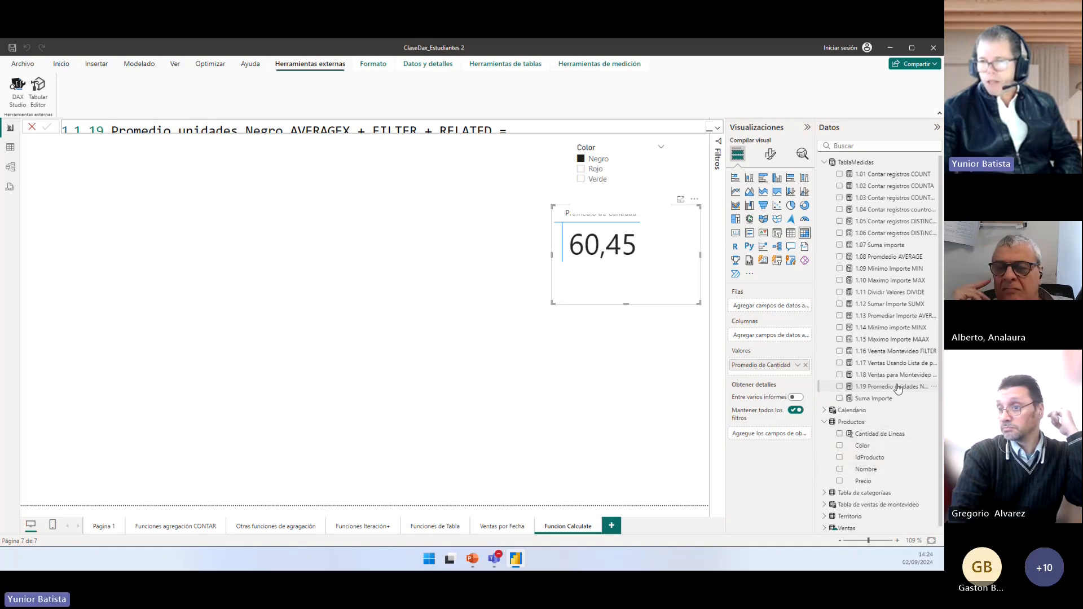
Step: Place measure 1.19 on the empty canvas area as a matrix and resize it beside the Promedio de Cantidad matrix
left_click_drag(897, 390, 308, 280)
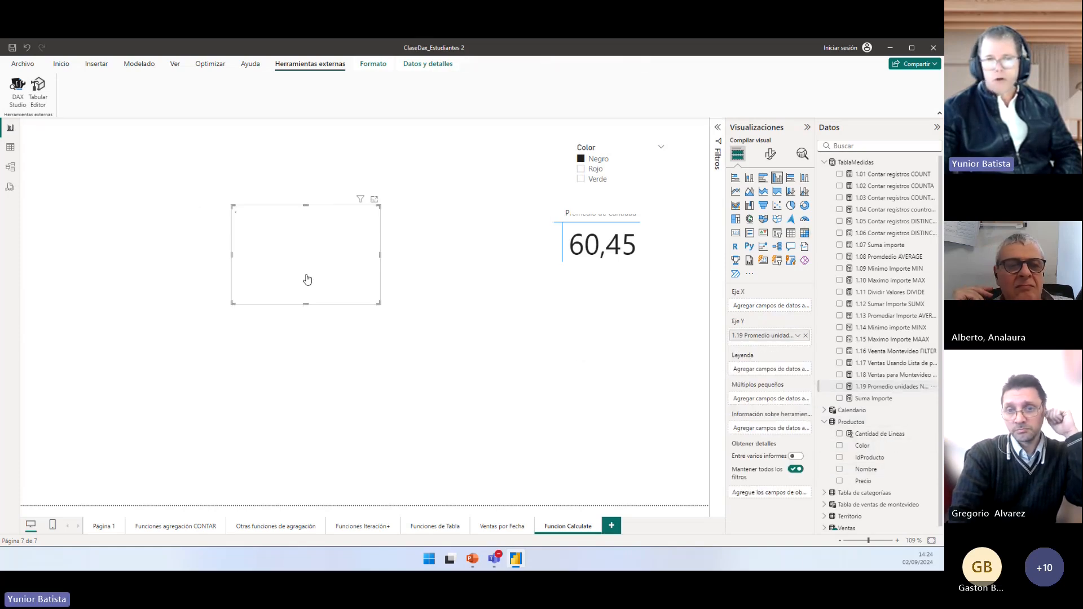
left_click(804, 233)
left_click_drag(380, 303, 447, 314)
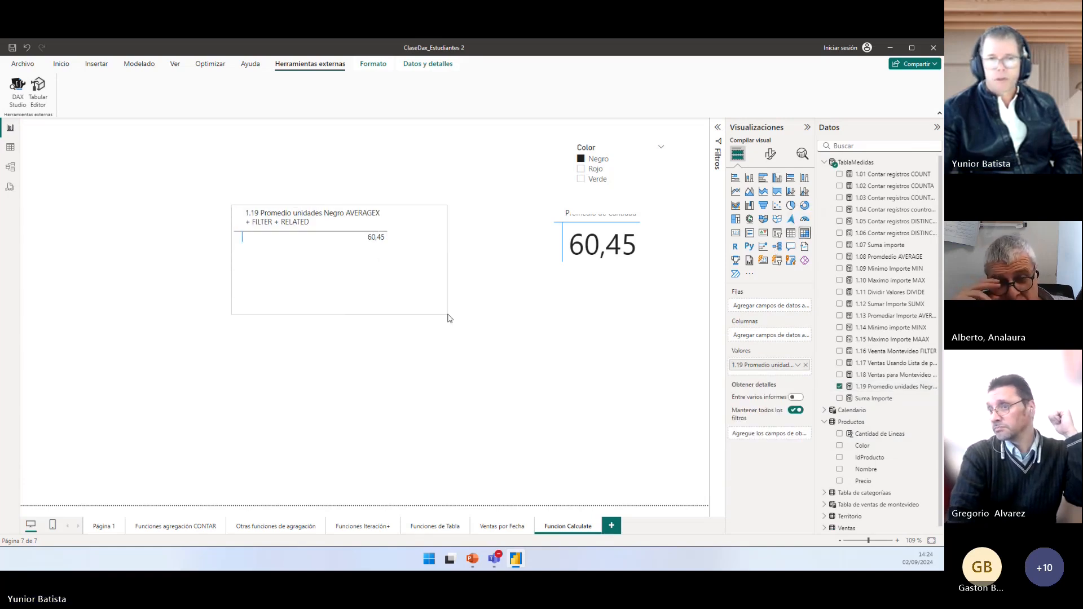
left_click_drag(232, 312, 280, 320)
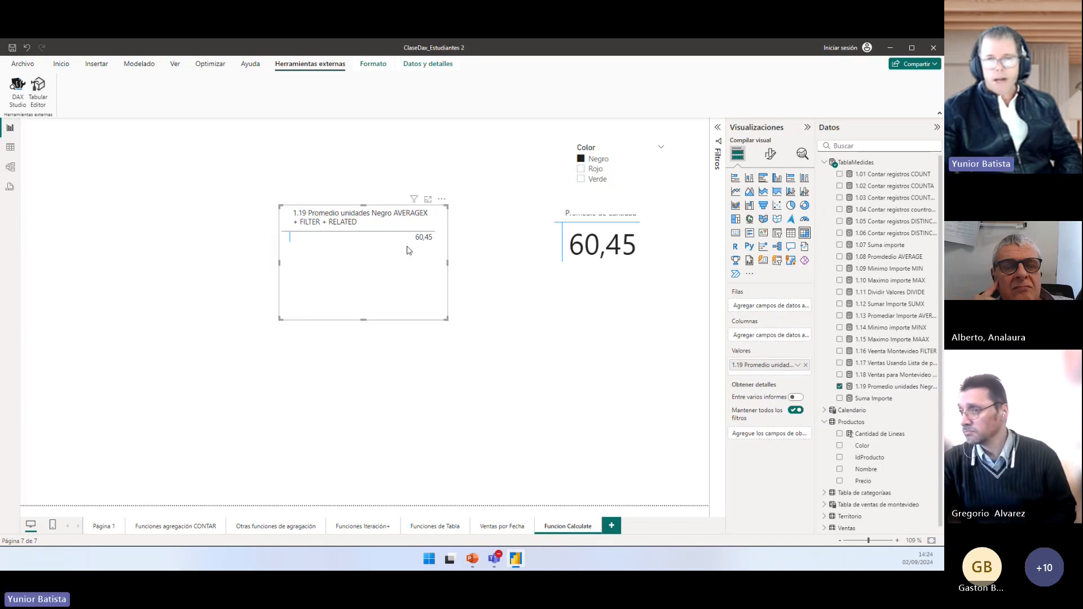
Step: Set the new matrix's values font size to 40 and enlarge the matrix to fit the number
left_click(770, 153)
left_click(748, 292)
double_click(789, 340)
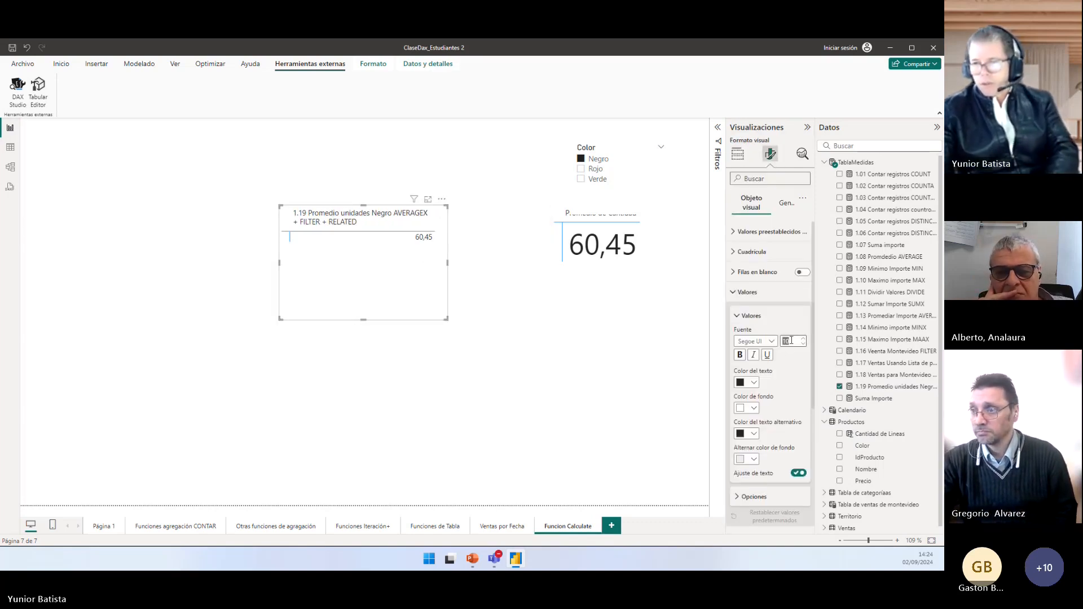
type("20")
key("BackSpace")
key("BackSpace")
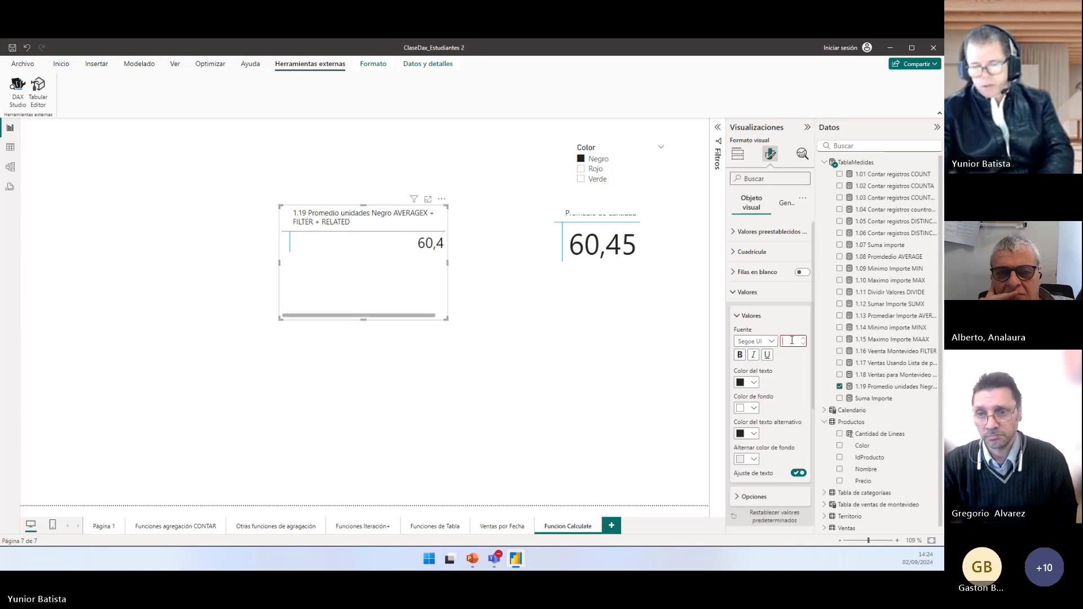
type("40")
left_click_drag(447, 319, 504, 332)
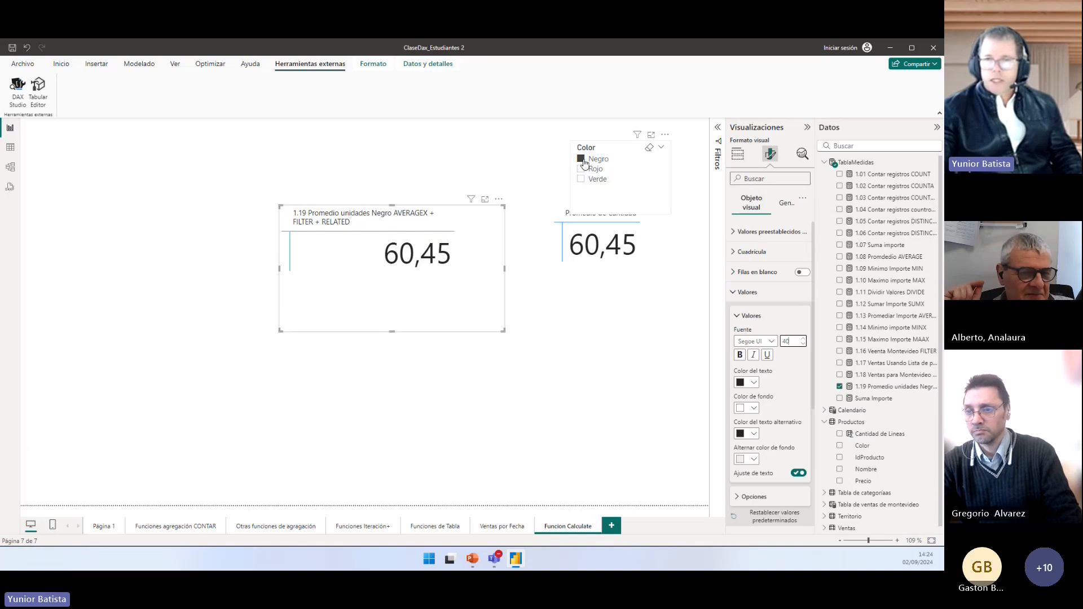
Step: Clear the Negro selection in the Color slicer and move the slicer up, clear of the Promedio de Cantidad matrix
left_click(583, 164)
left_click(582, 161)
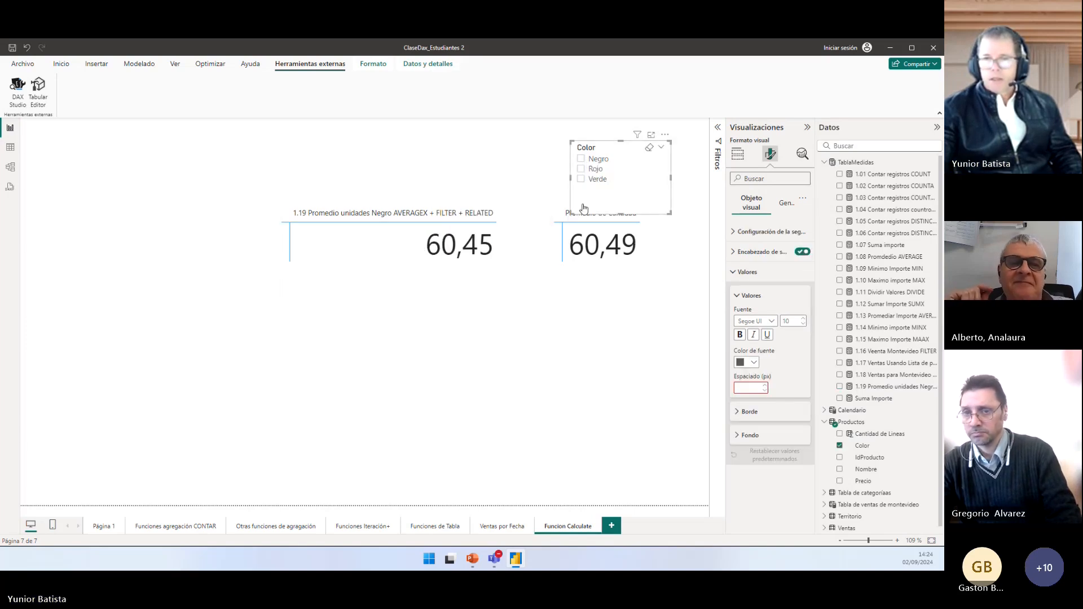
left_click_drag(617, 204, 608, 190)
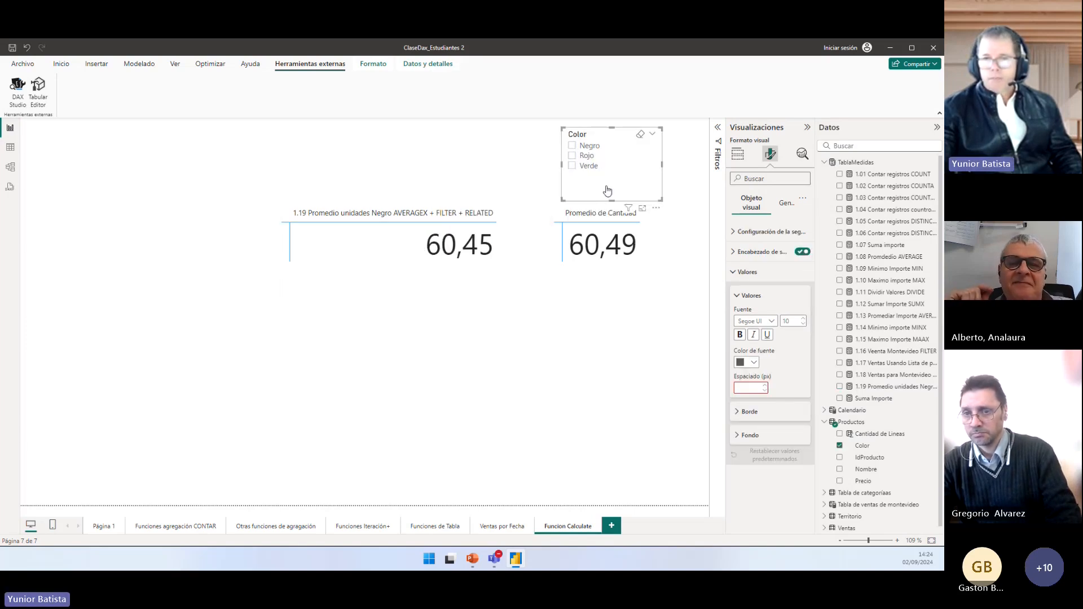
Step: Reduce the height of the measure 1.19 matrix to fit its content more closely
left_click(436, 287)
left_click_drag(505, 332, 506, 287)
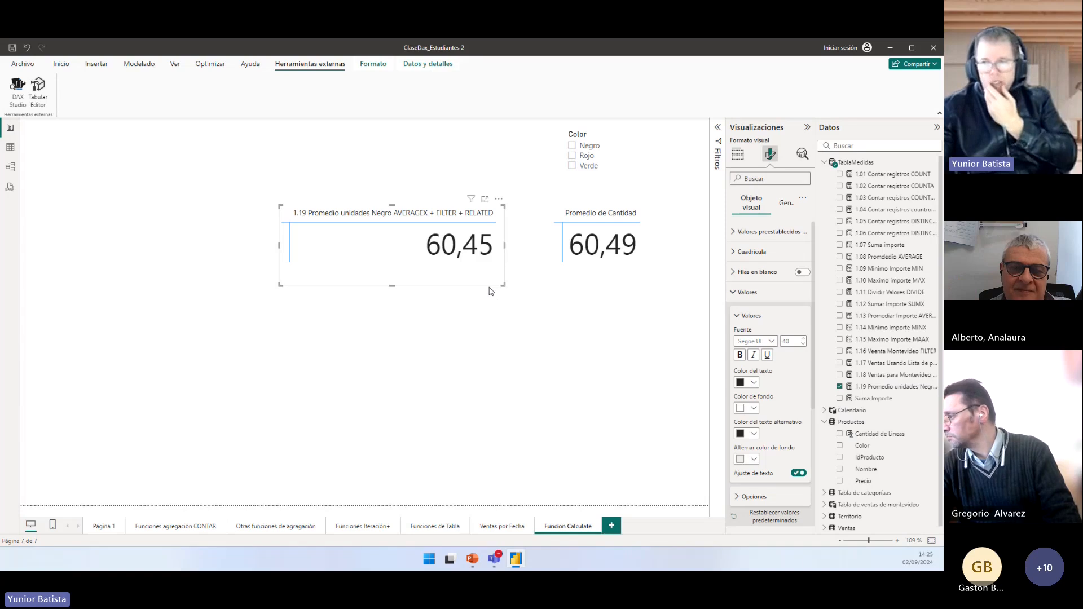
Step: Expand the full formula of measure 1.19 and highlight it to review the whole AVERAGEX expression
left_click(890, 388)
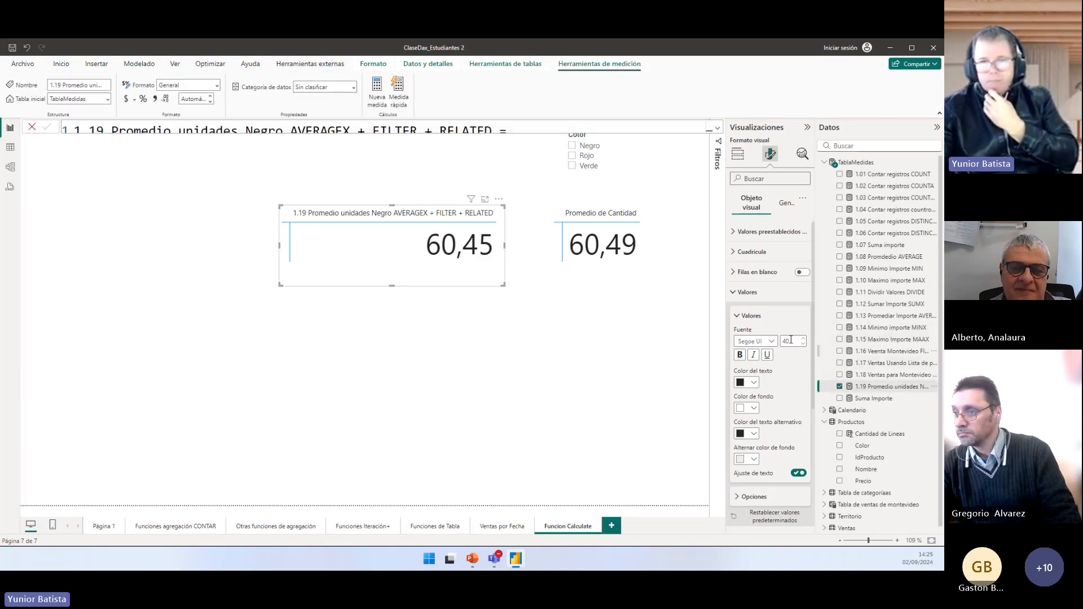
left_click(717, 130)
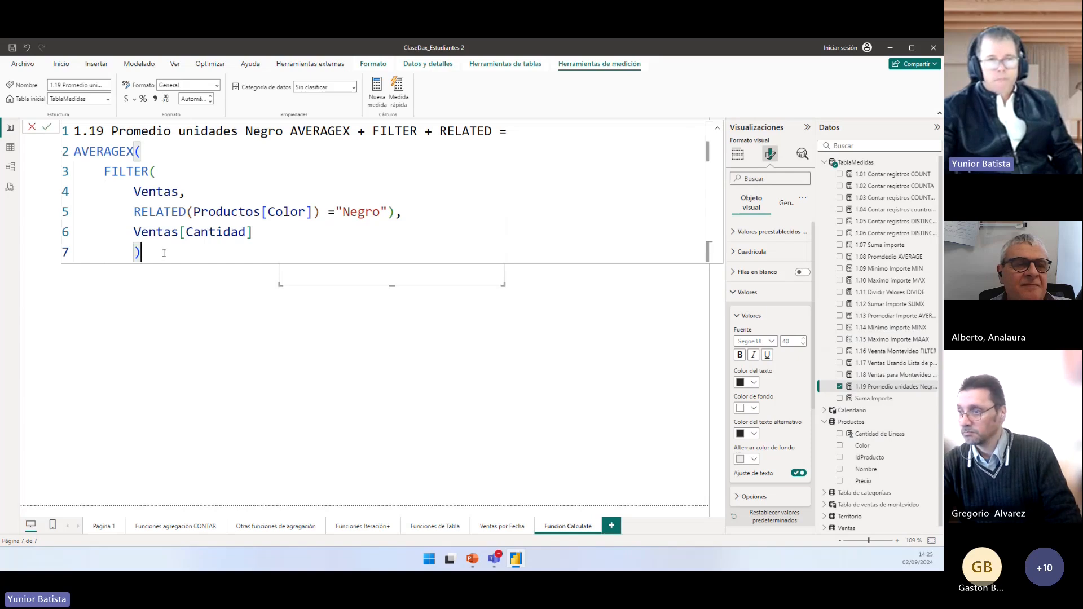
left_click_drag(162, 255, 65, 134)
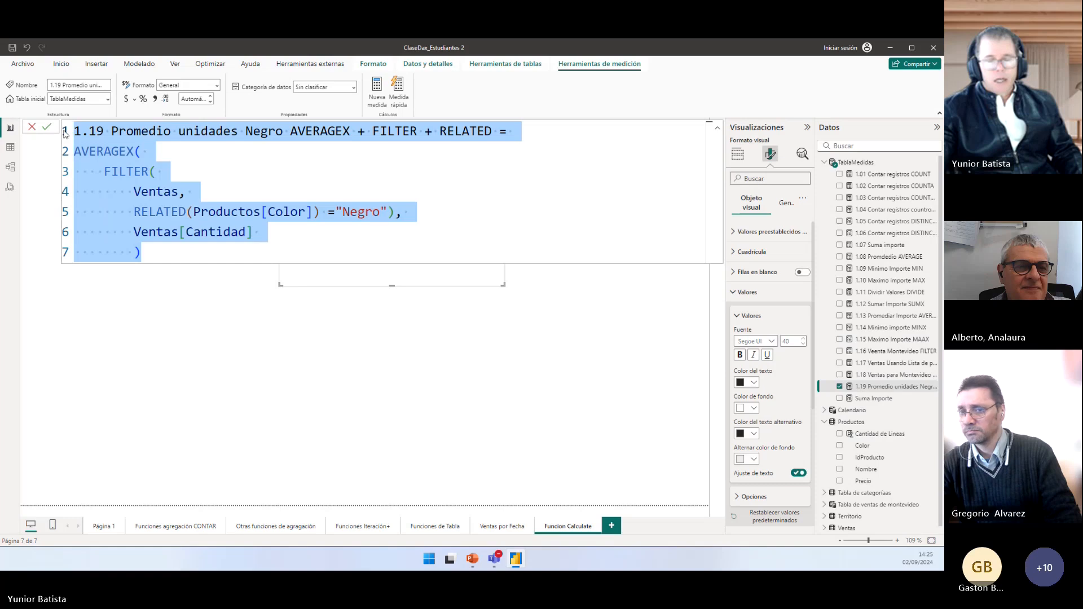
left_click(154, 249)
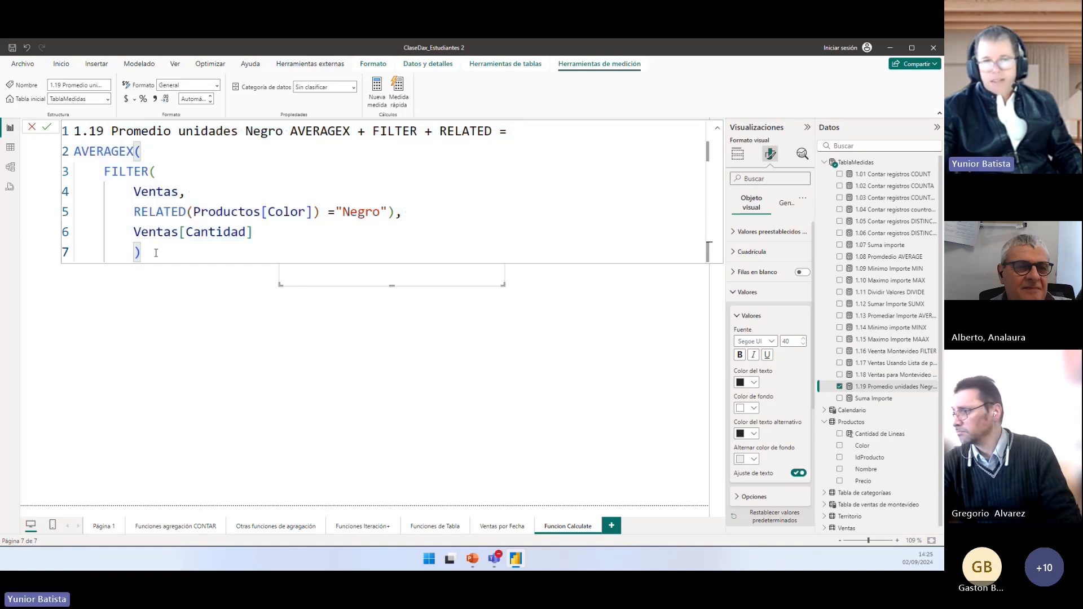
left_click_drag(154, 249, 77, 140)
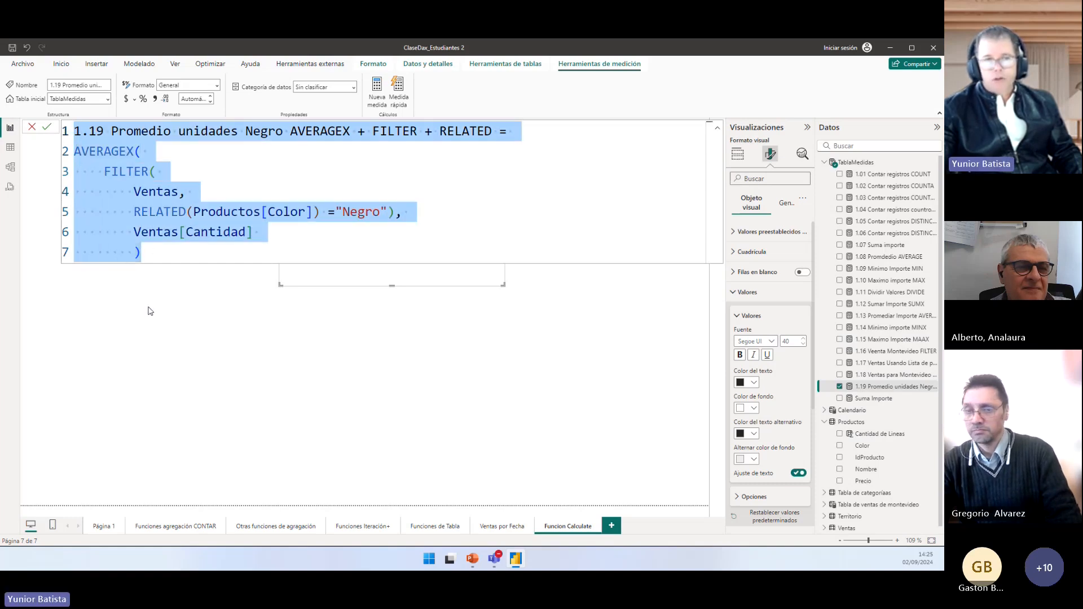
left_click(420, 269)
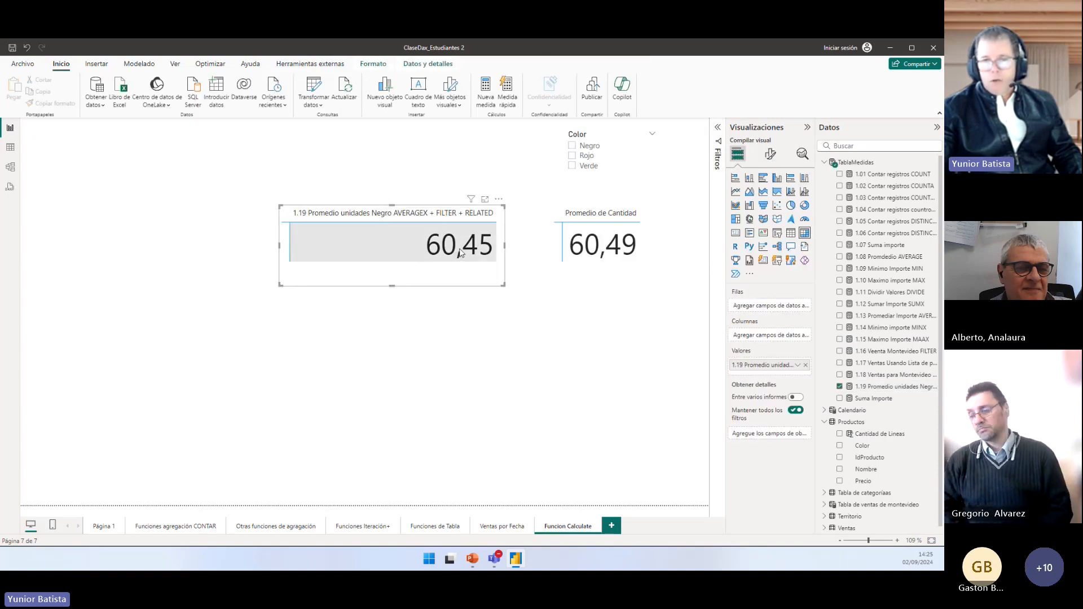
Step: Filter the Color slicer to Negro and reposition the two matrices side by side with a wider gap between them
left_click_drag(486, 278, 459, 288)
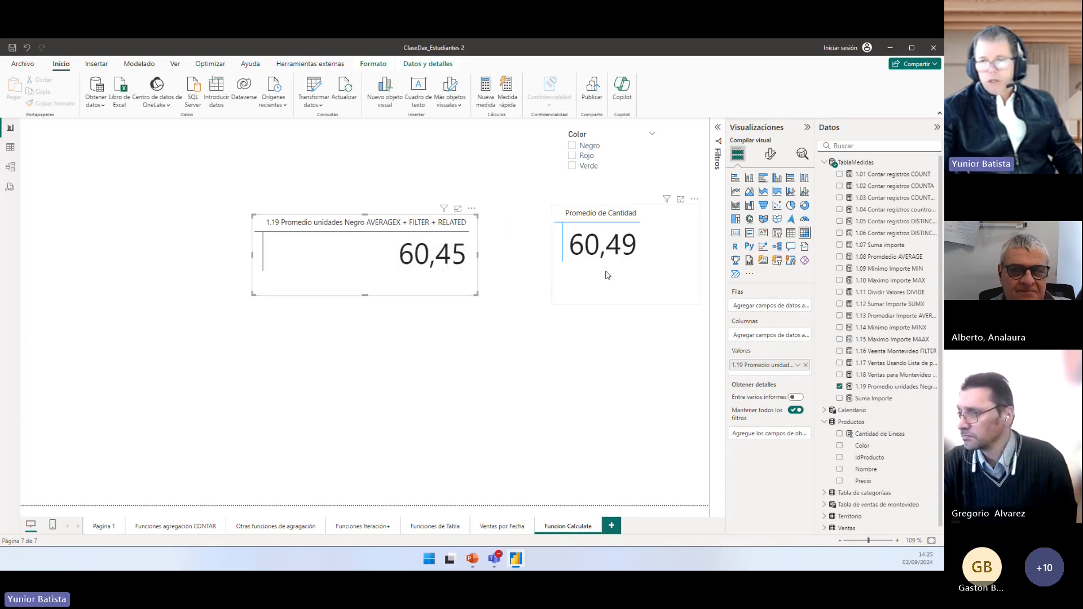
left_click_drag(604, 273, 592, 283)
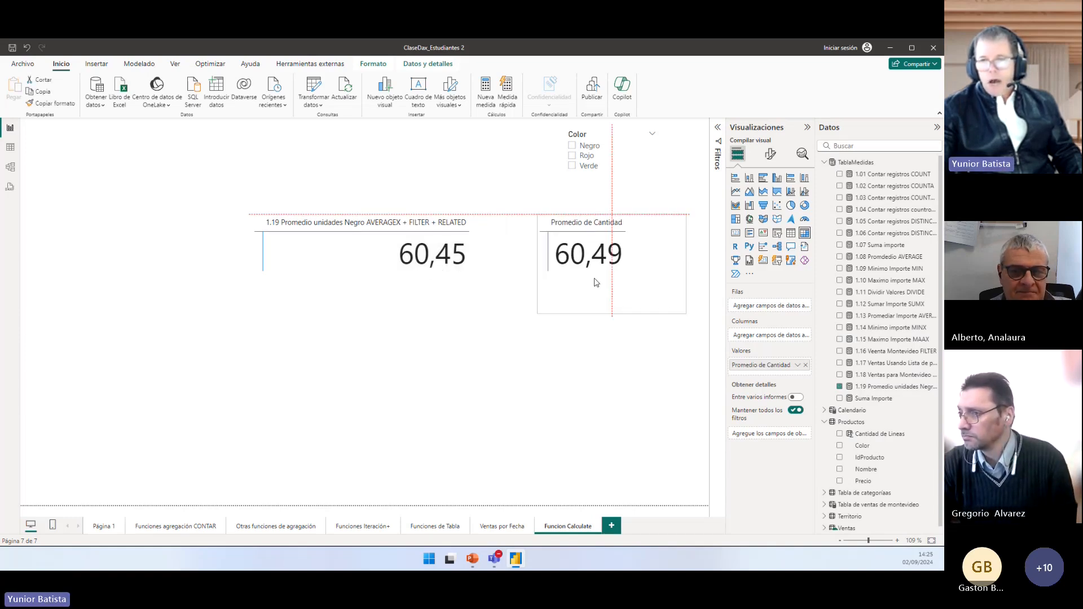
left_click(572, 145)
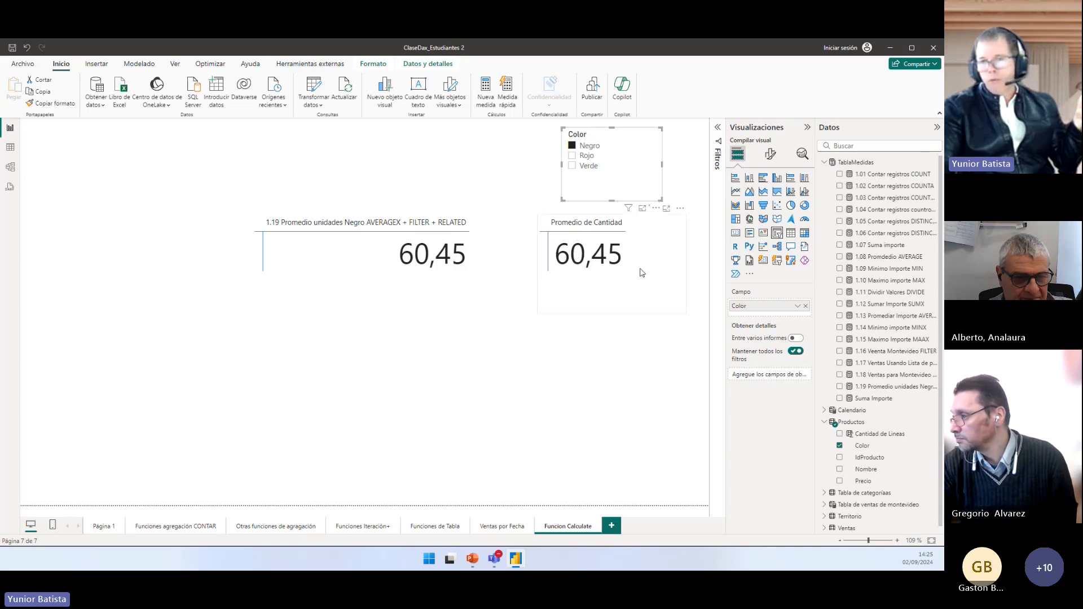
left_click(630, 311)
left_click_drag(626, 293, 633, 294)
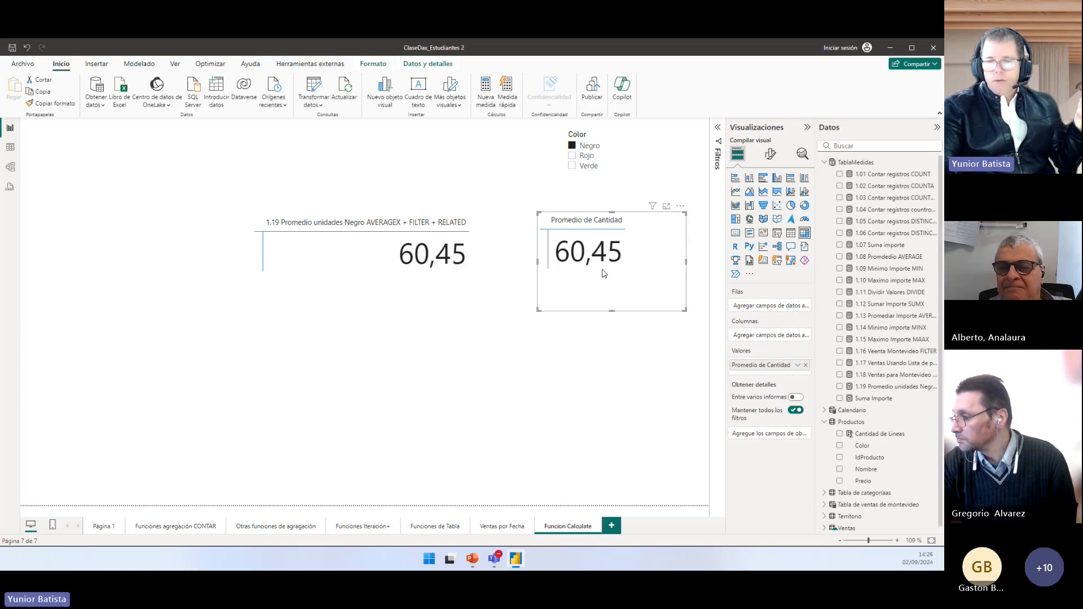
left_click_drag(375, 273, 312, 281)
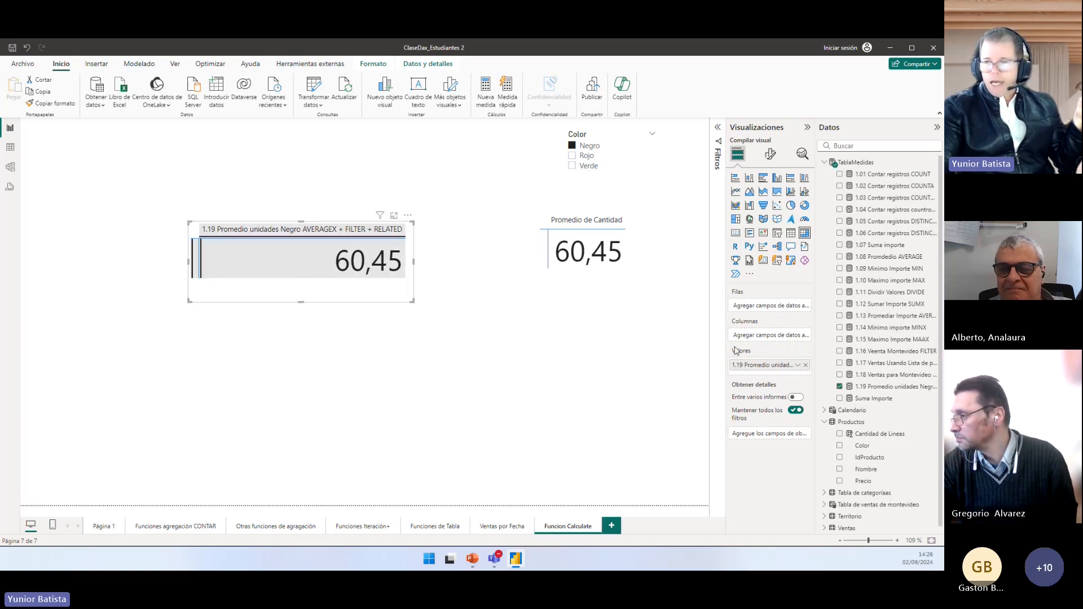
Step: Reopen the measure 1.19 formula, highlight all seven lines for comparison with the slicer-filtered average, and return to the matrix
left_click(870, 388)
left_click_drag(186, 251, 59, 126)
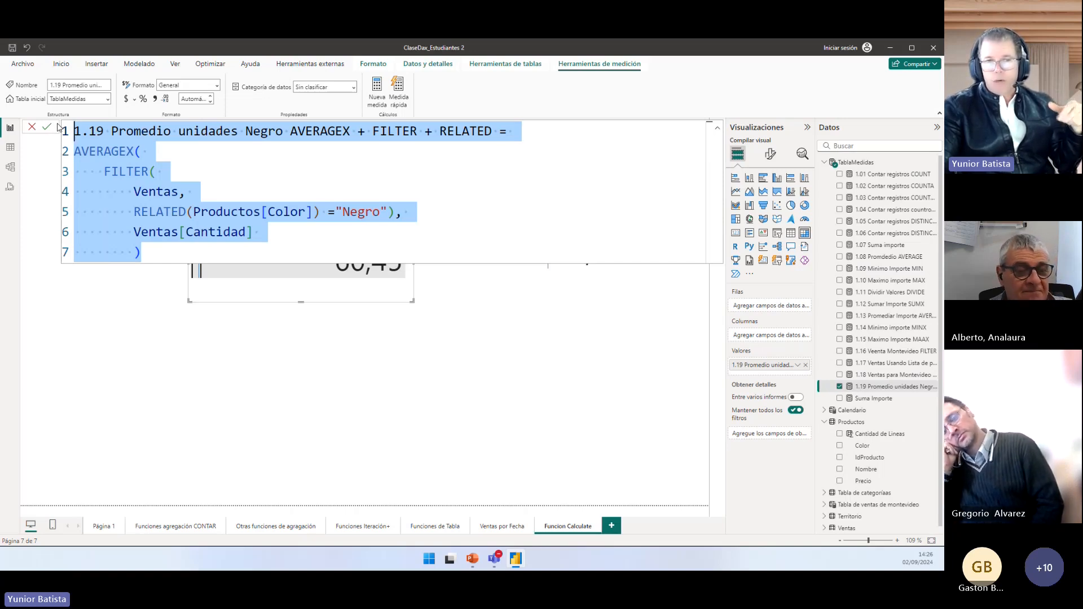
left_click(284, 289)
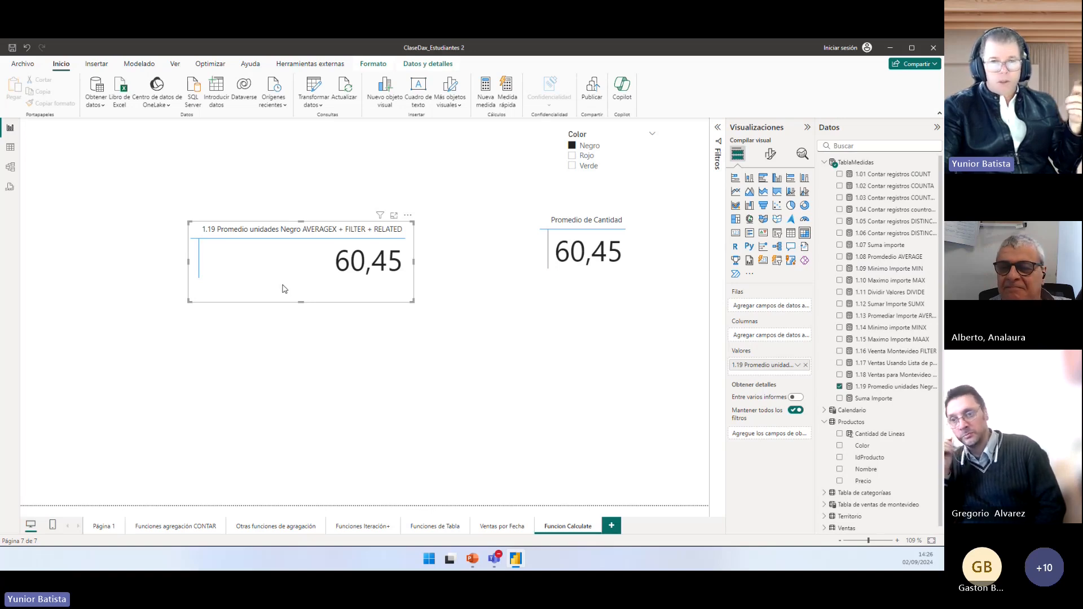
Step: Align the measure 1.19 matrix and the Promedio de Cantidad matrix on the same row with a narrow gap between them
left_click(625, 288)
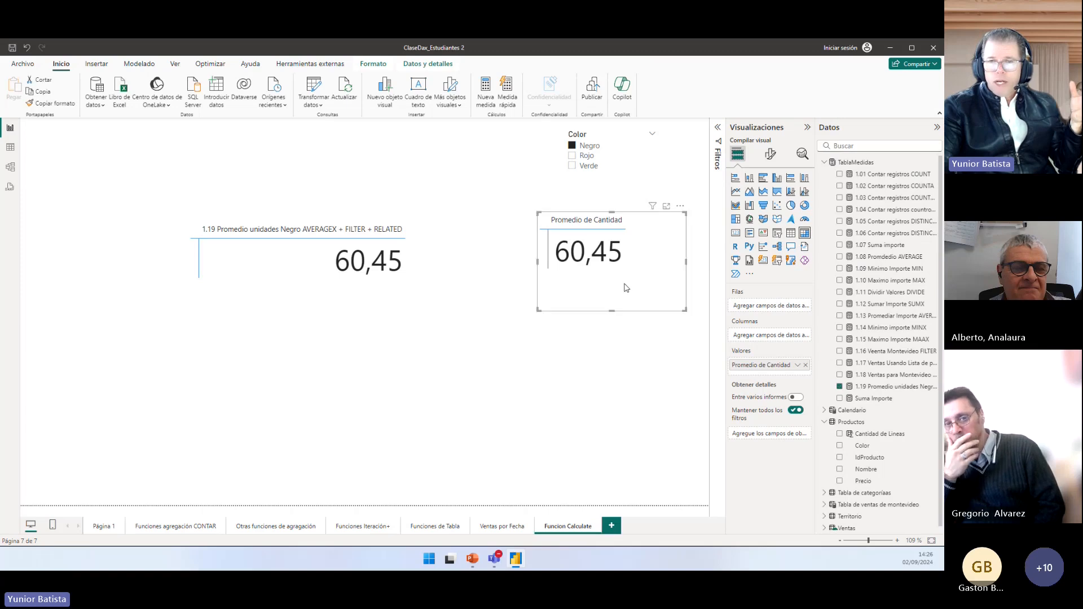
left_click_drag(624, 286, 637, 276)
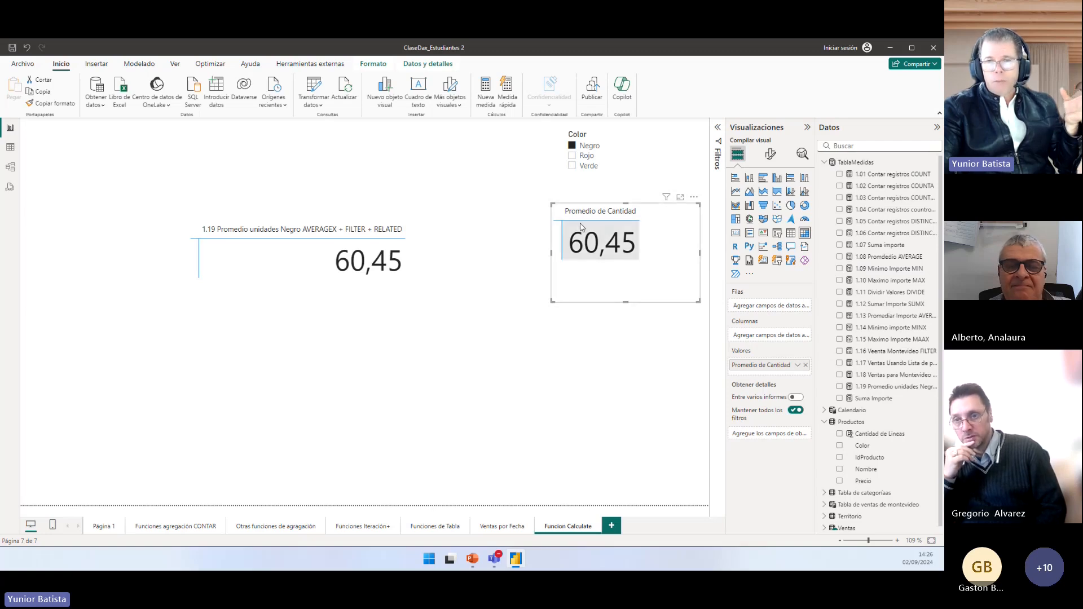
left_click(302, 284)
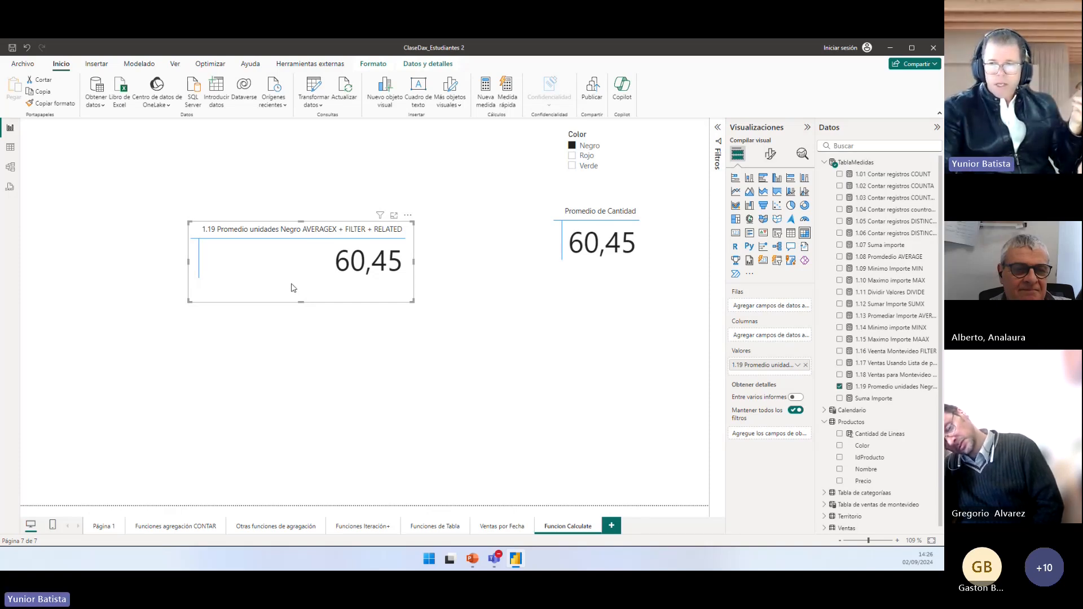
left_click_drag(323, 291, 427, 272)
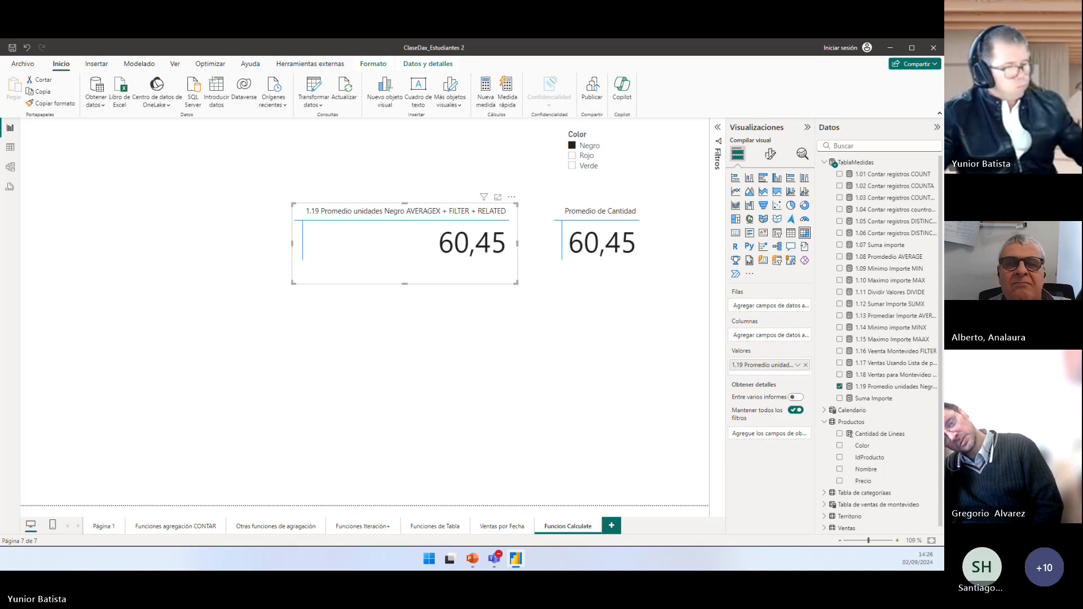
Step: Switch the Color slicer to Rojo, Verde and back to Rojo to compare how both matrices respond
left_click(572, 156)
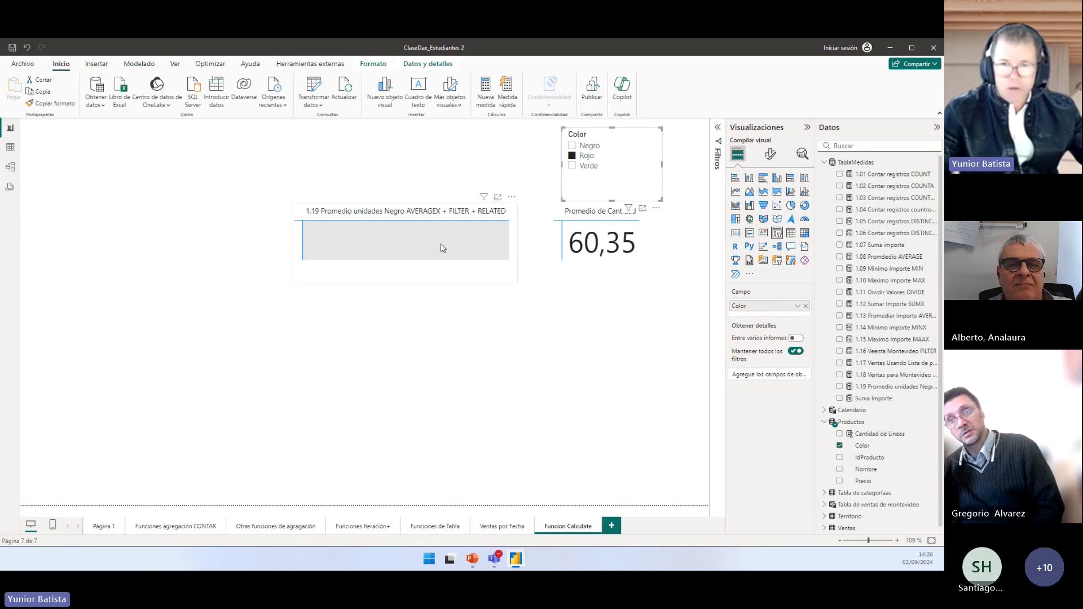
left_click(571, 166)
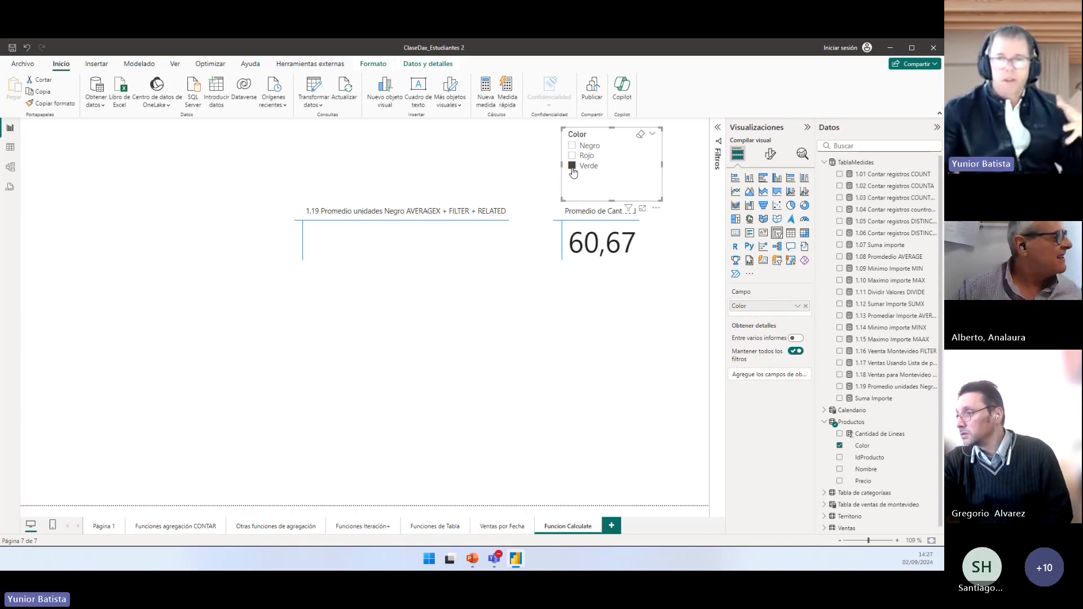
left_click(572, 156)
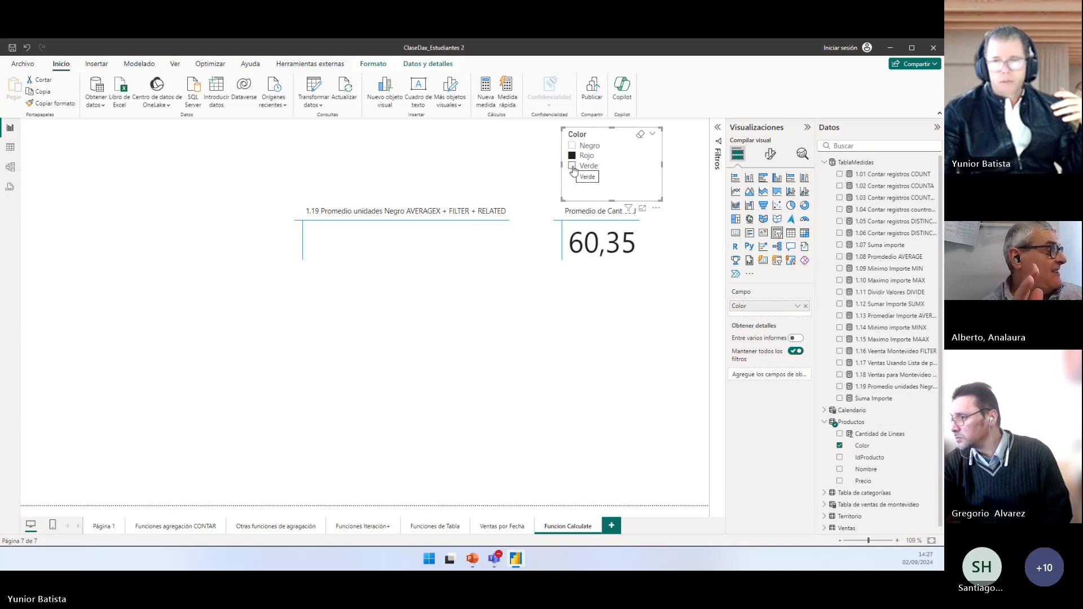
Step: Open the measure 1.19 formula, highlight all seven lines to review the Negro filter, and return to the report page
left_click(473, 251)
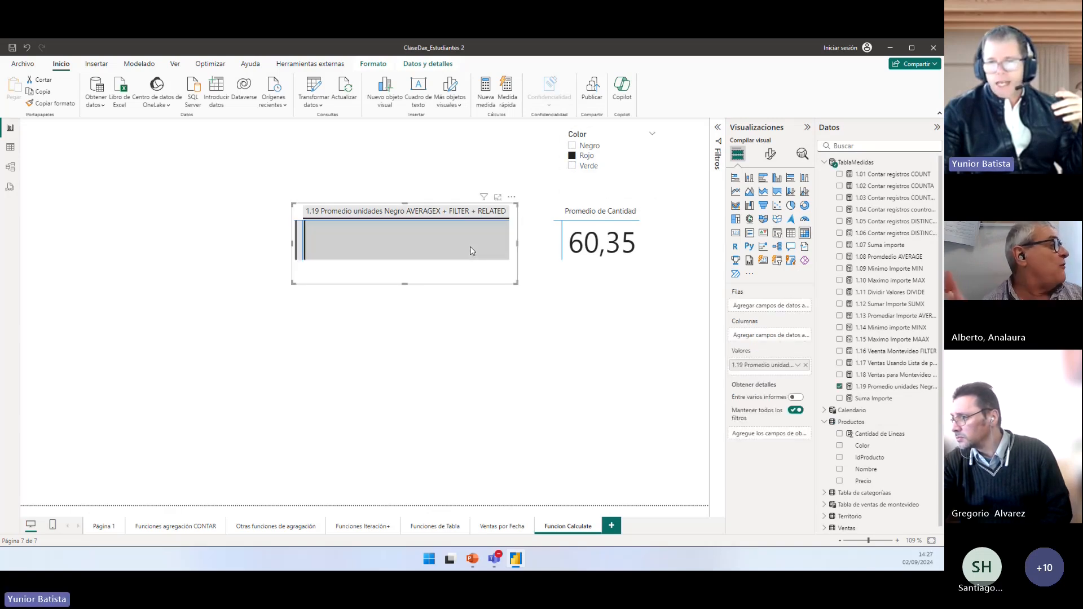
left_click(881, 387)
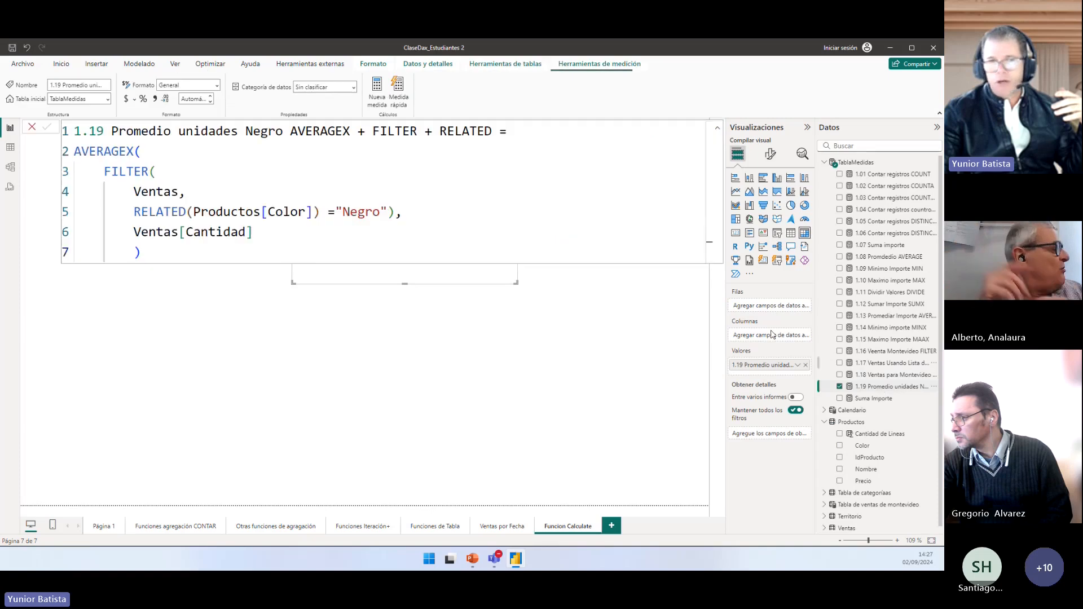
left_click_drag(170, 257, 74, 135)
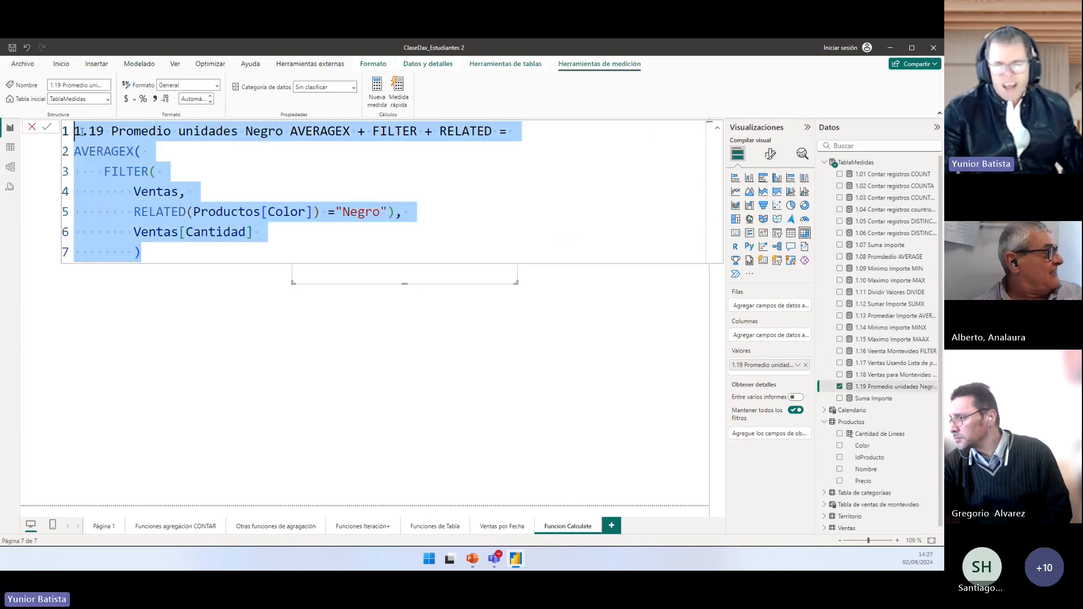
left_click(232, 314)
left_click(570, 157)
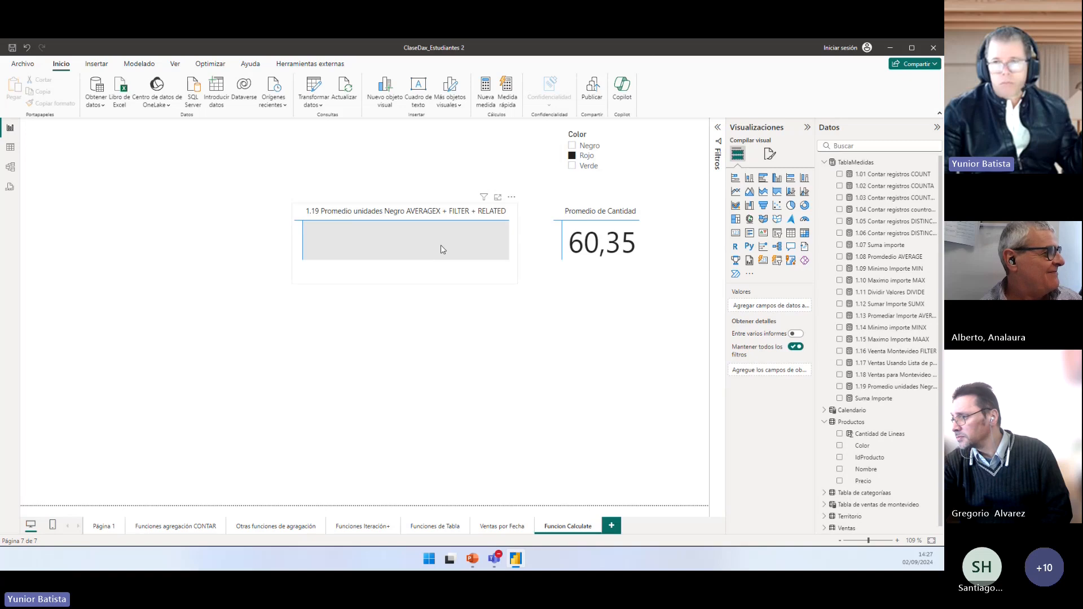
Step: Reopen the measure 1.19 formula, collapse the formula bar to one line, and select the measure 1.19 matrix
left_click(887, 391)
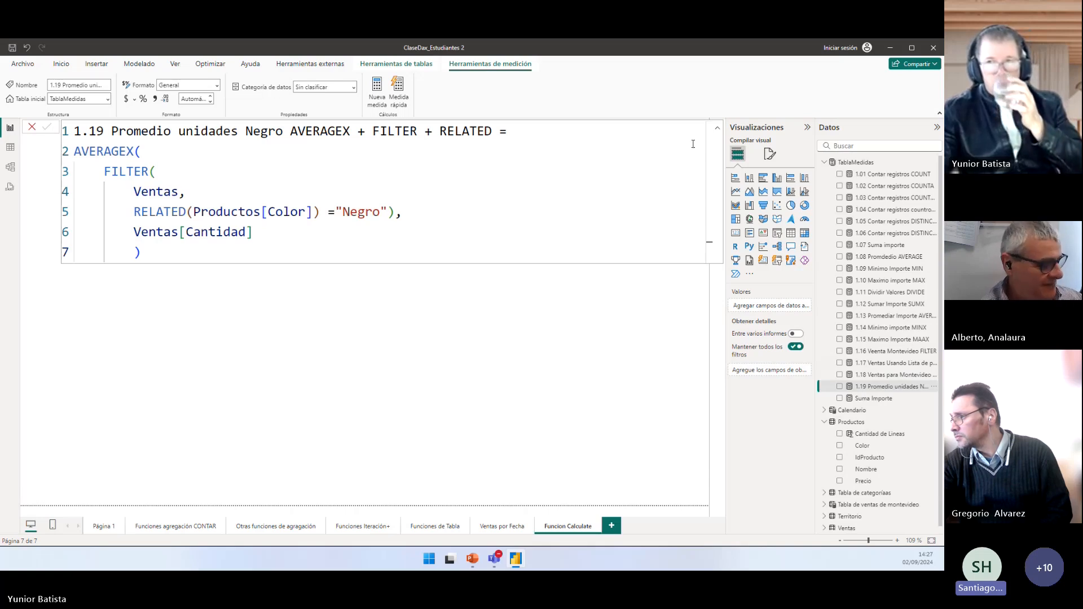
left_click(717, 132)
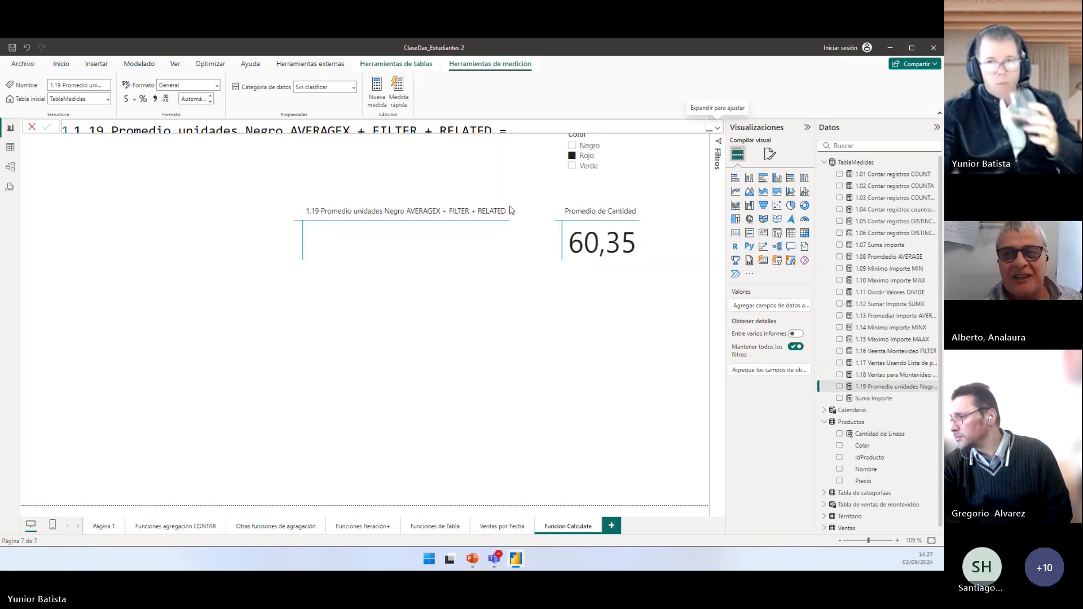
left_click(418, 242)
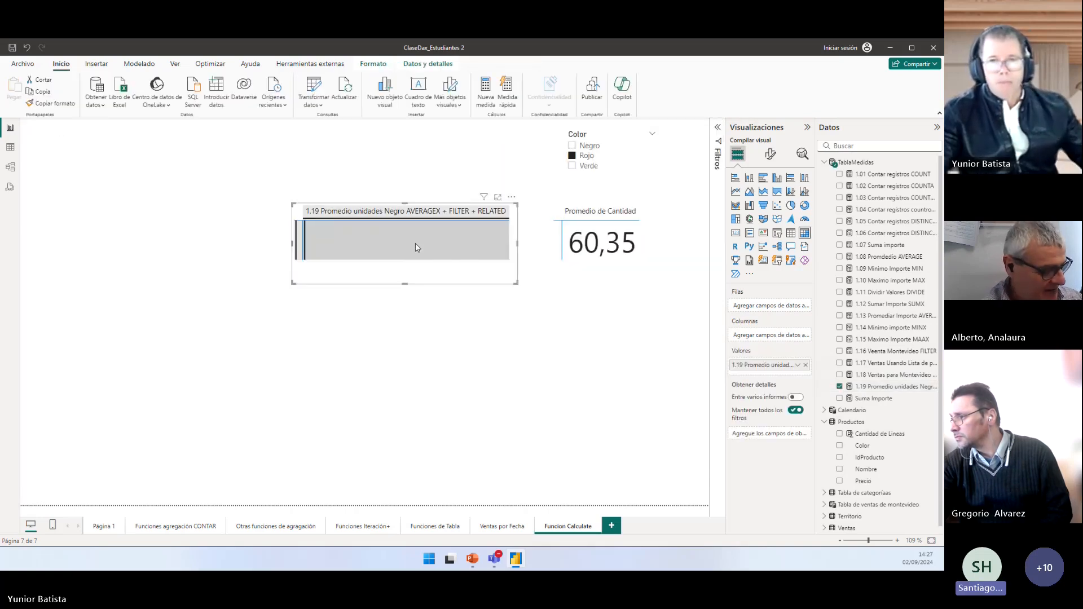
Step: Clear the Rojo selection in the Color slicer and move the measure 1.19 matrix up beside the slicer
left_click(573, 156)
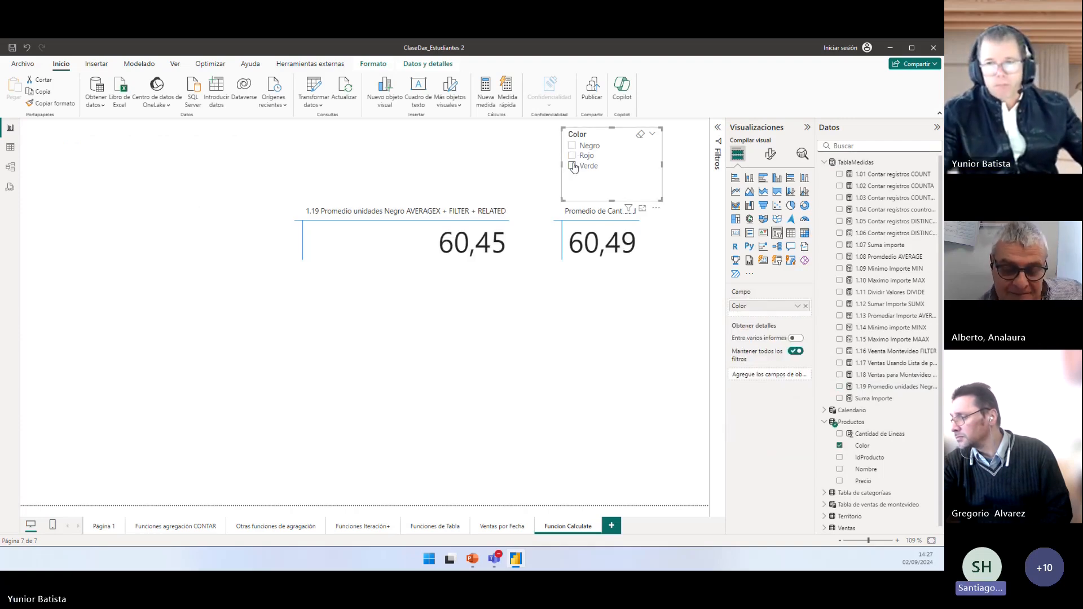
left_click(479, 277)
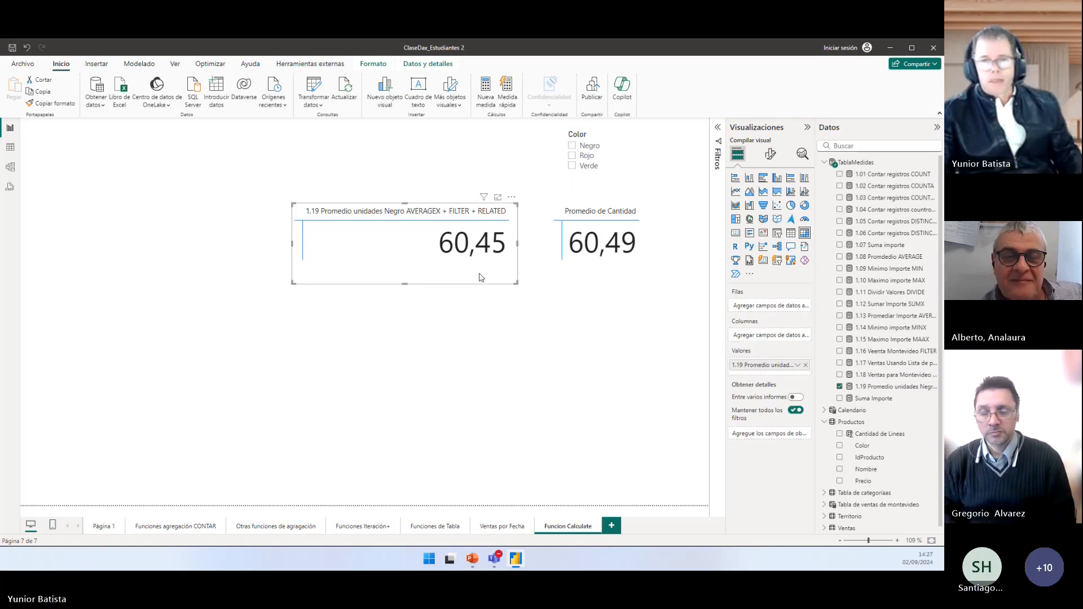
left_click_drag(480, 276, 387, 212)
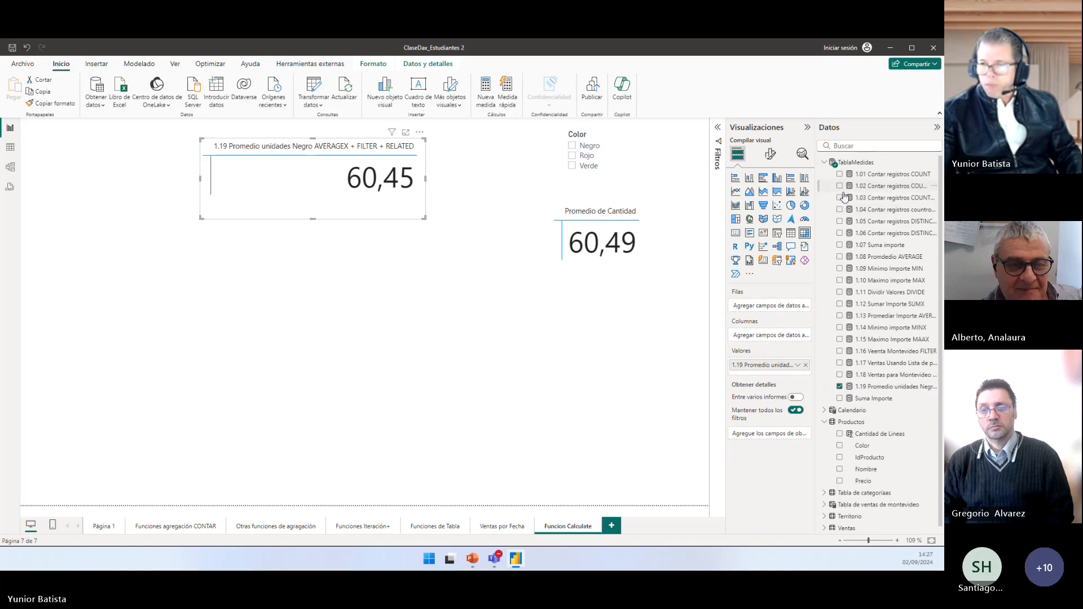
Step: Insert a new matrix with Productos Color as rows and Ventas Cantidad as values, summarized as Promedio
left_click(306, 383)
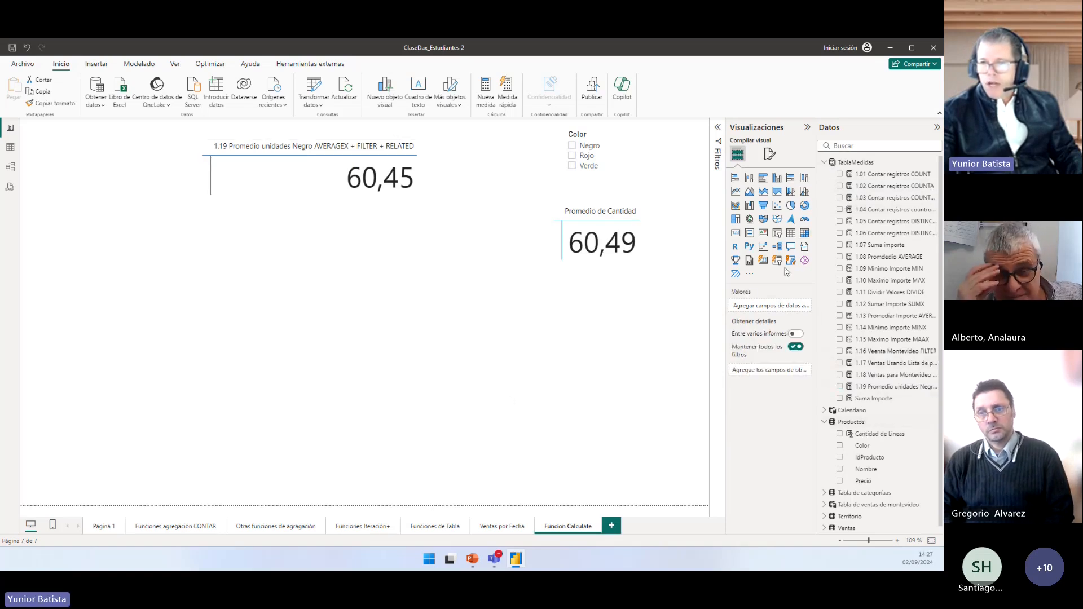
left_click(806, 233)
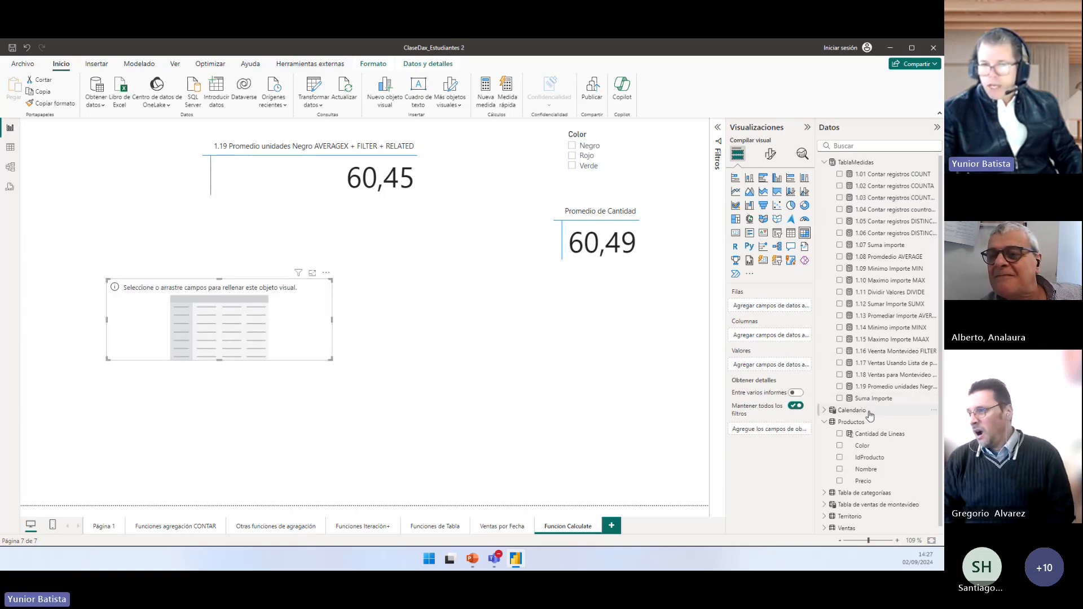
left_click(377, 210)
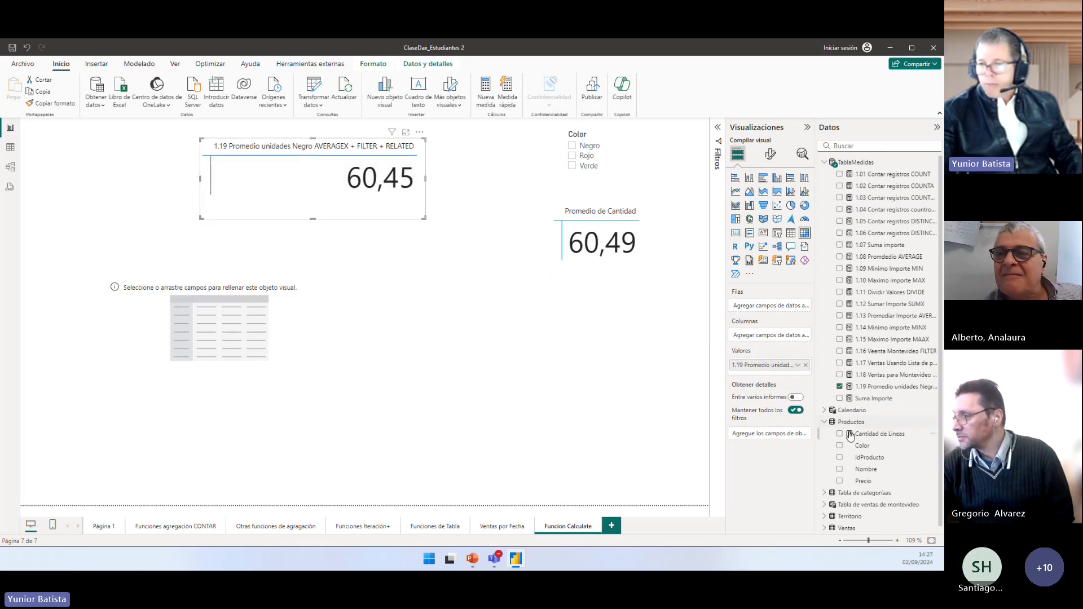
left_click_drag(862, 446, 142, 307)
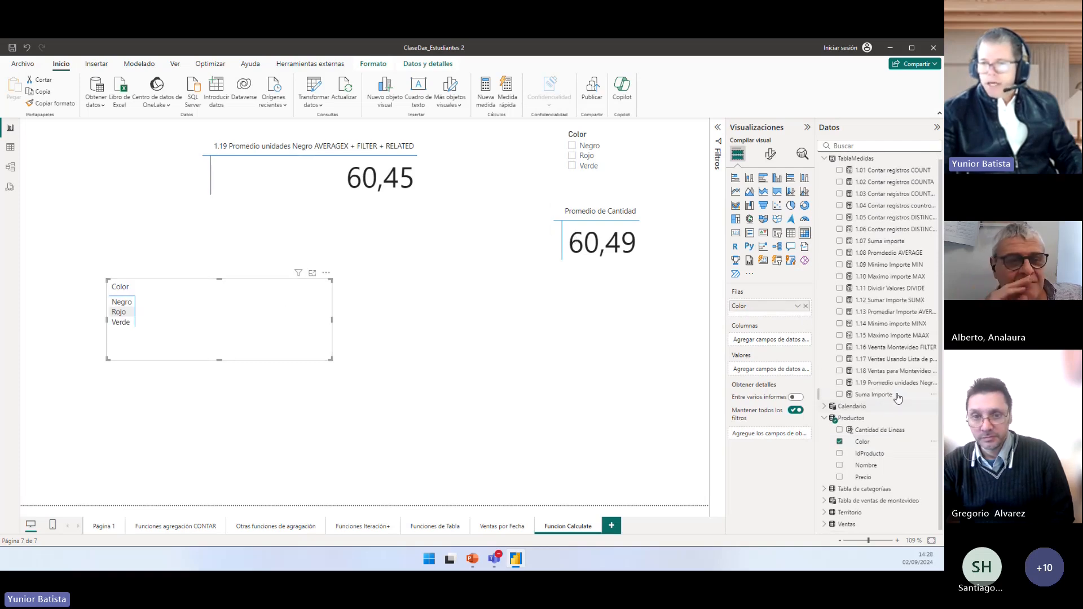
left_click(828, 524)
left_click_drag(864, 454, 222, 336)
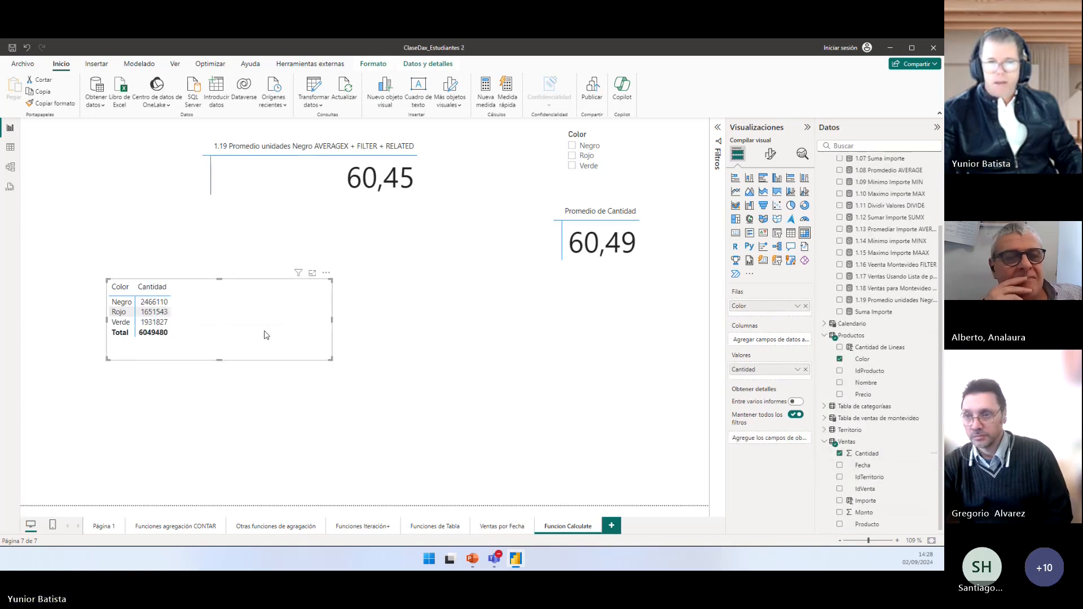
left_click(797, 370)
left_click(829, 271)
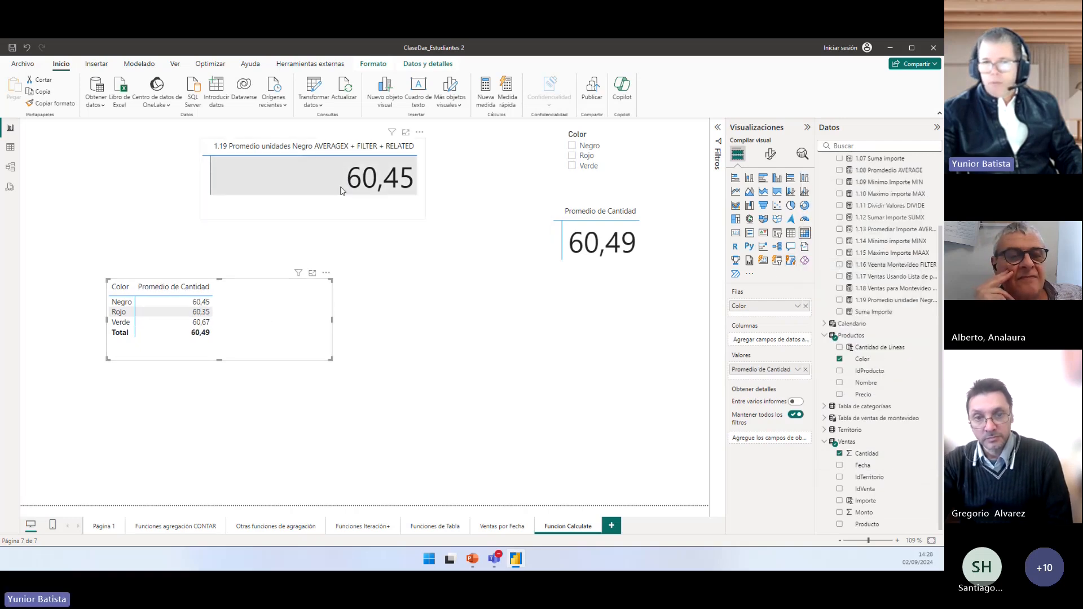
Step: Add measure 1.19 to the values of the Color matrix, enlarge the matrix and narrow the measure column so its header wraps
left_click(336, 216)
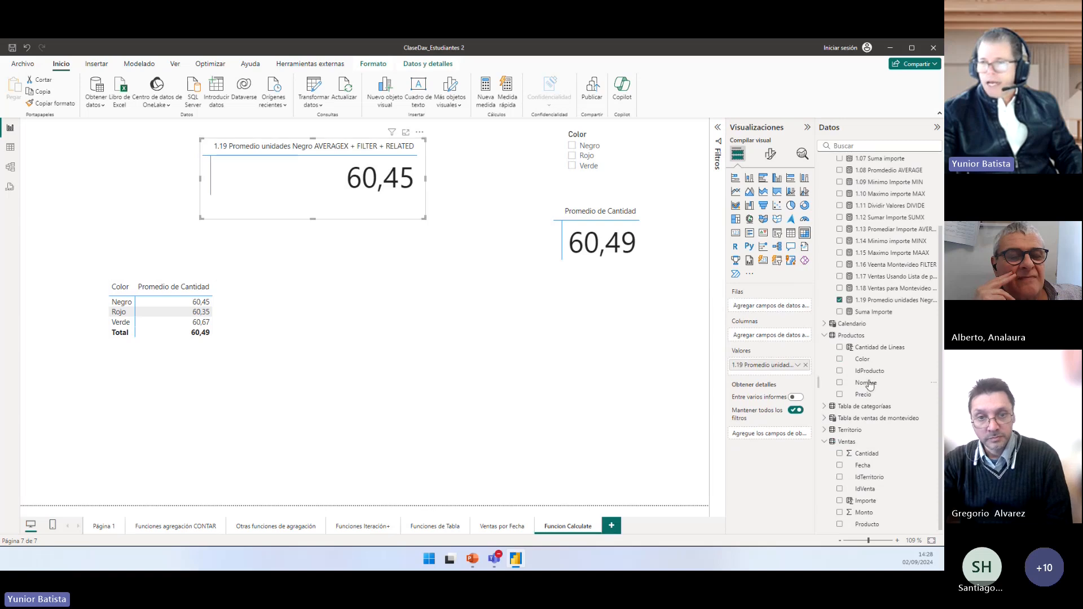
left_click_drag(897, 303, 191, 324)
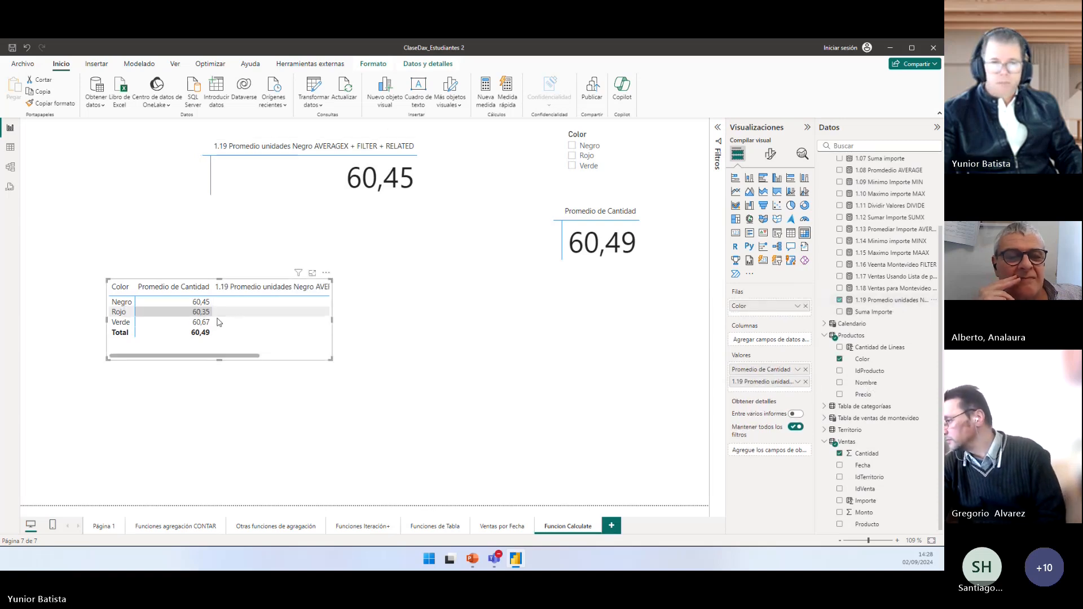
left_click_drag(333, 360, 449, 361)
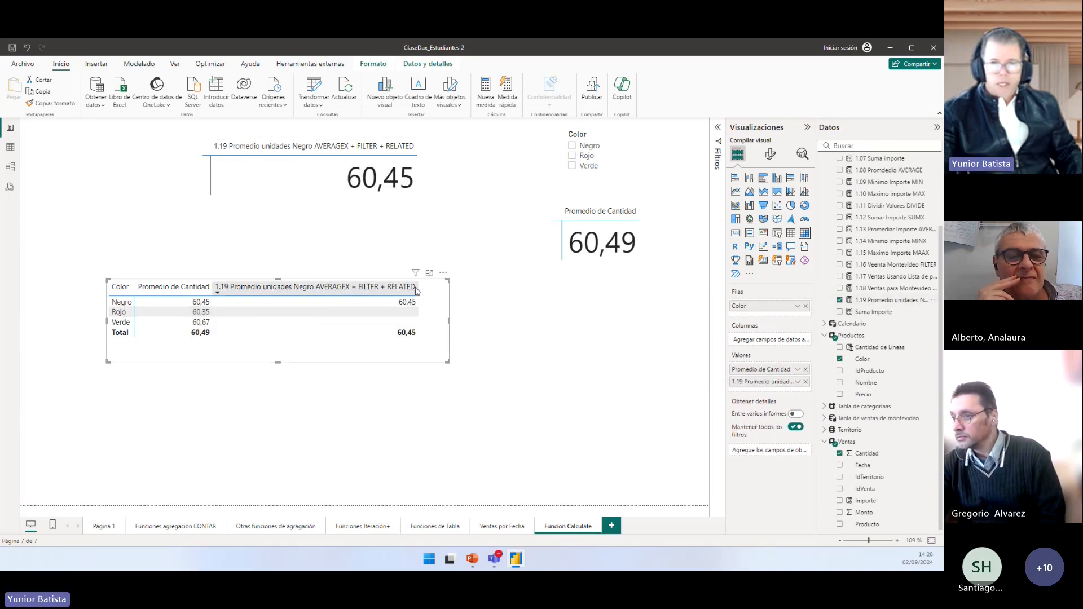
left_click_drag(417, 292, 301, 298)
left_click_drag(449, 361, 453, 372)
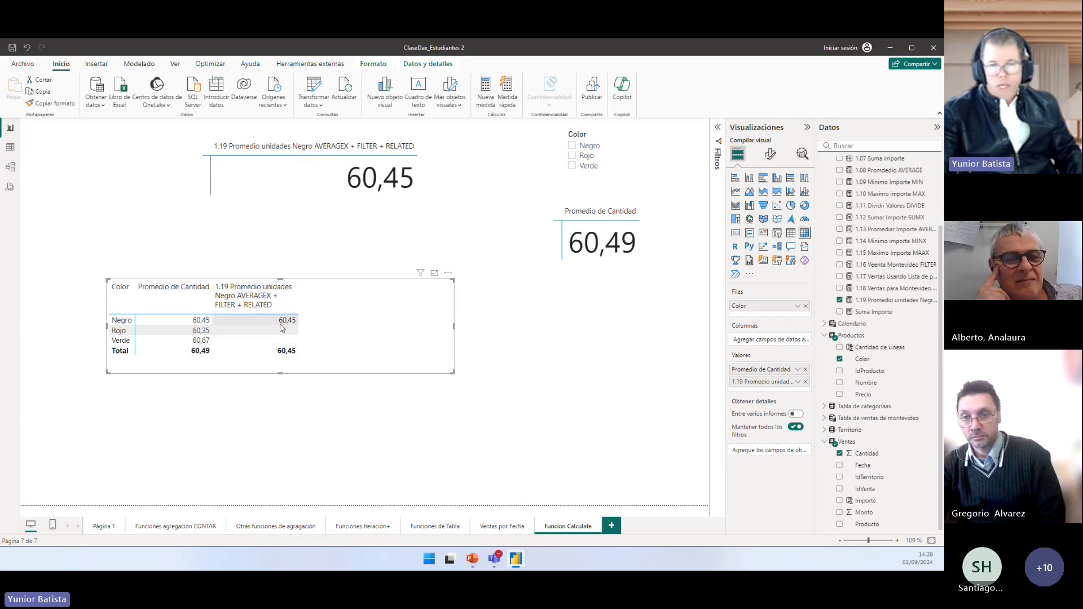
Step: Expand the full formula of measure 1.19 above the Color matrix for review
left_click(325, 203)
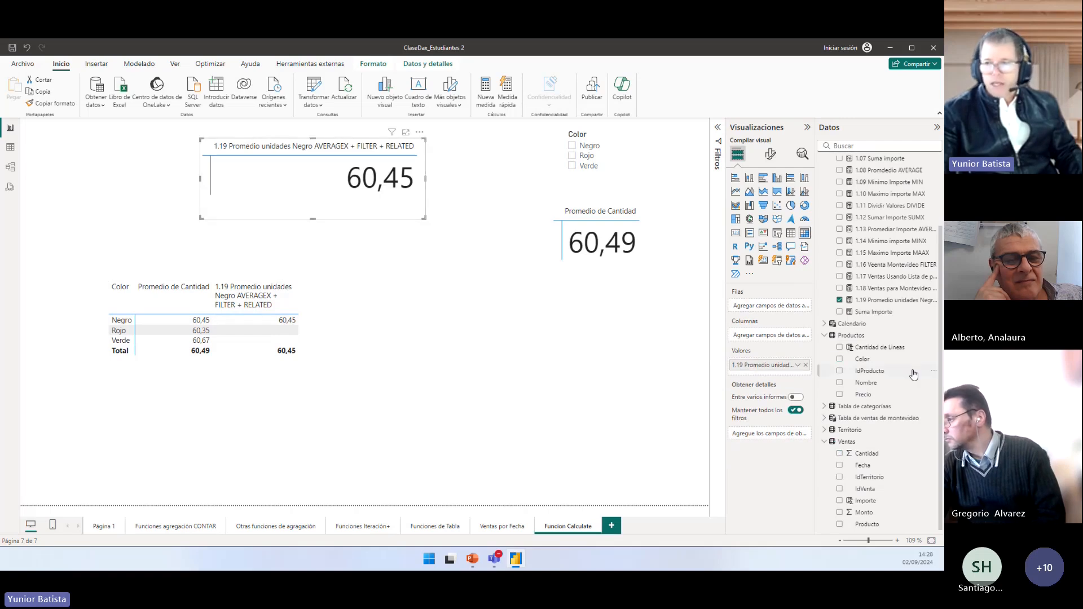
left_click(893, 299)
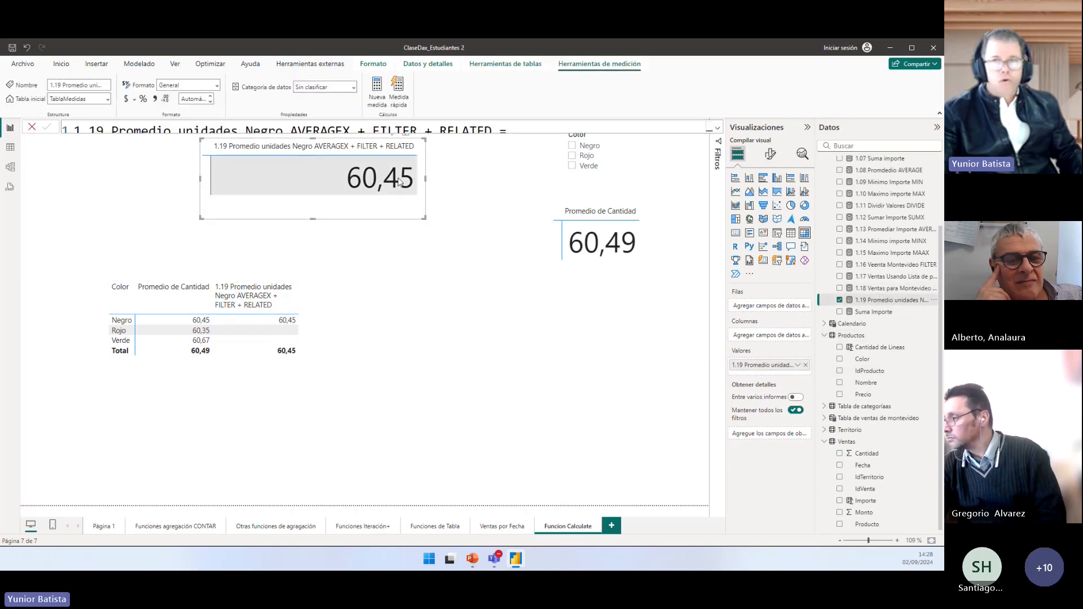
left_click(717, 127)
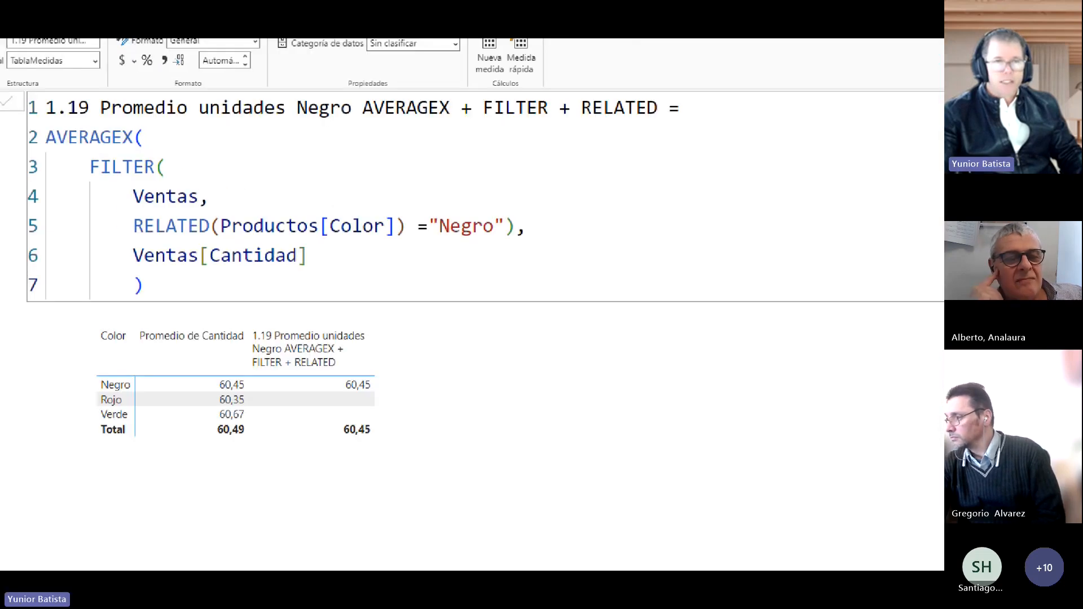
Step: Annotate the formula with a box around the FILTER block and arrows linking AVERAGEX to Ventas[Cantidad] and the filter, and RELATED to the Negro result
left_click_drag(81, 156, 515, 241)
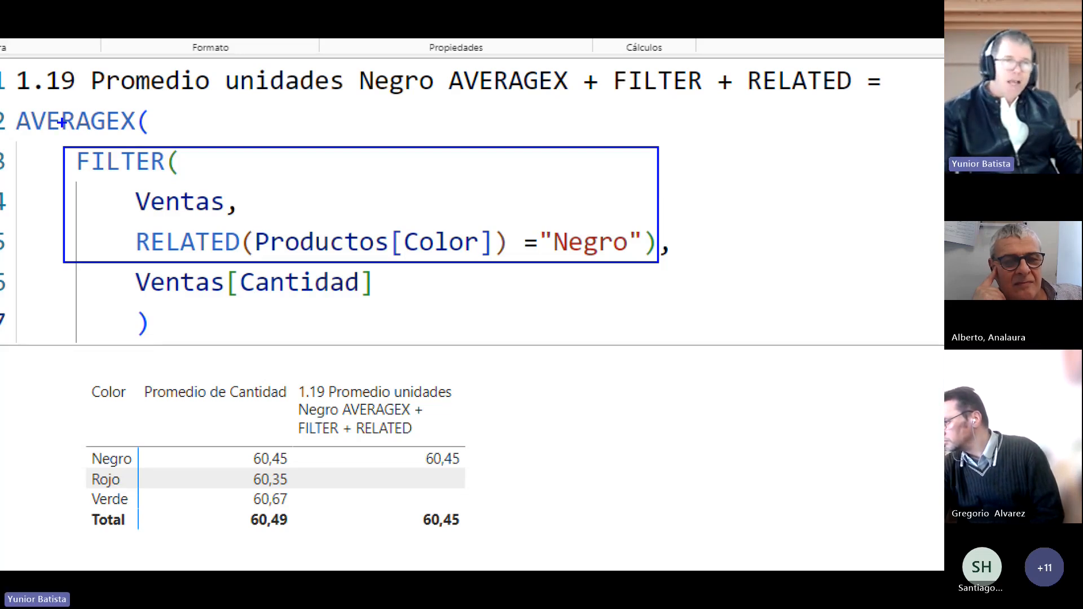
mouse_move(128, 120)
left_mouse_down()
mouse_move(17, 243)
mouse_move(159, 296)
mouse_move(160, 282)
left_mouse_up()
left_click_drag(442, 176, 489, 90)
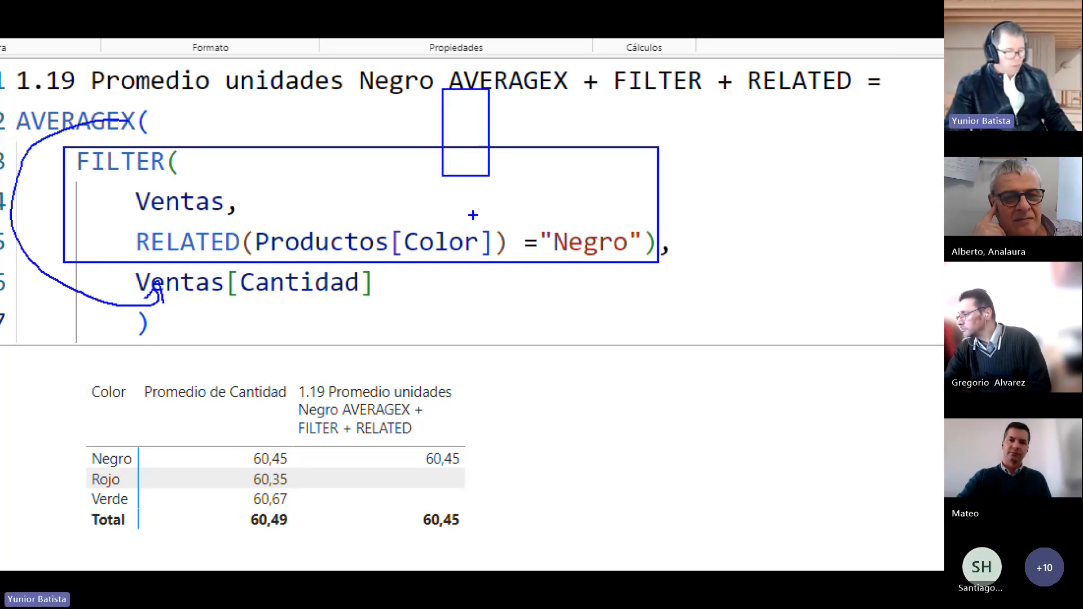
key("ctrl+z")
left_click_drag(489, 164, 516, 89)
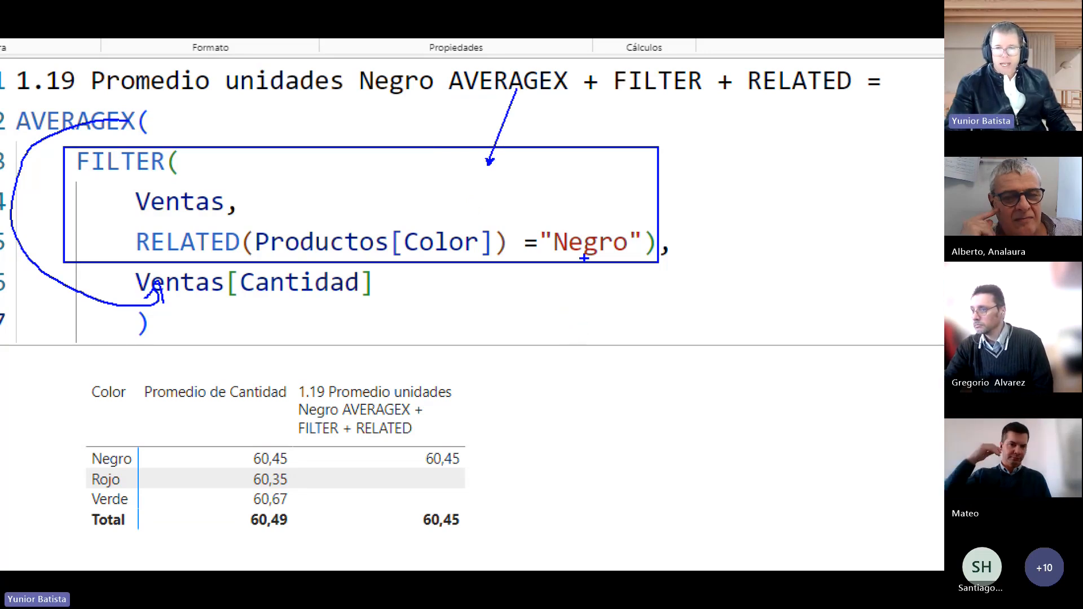
mouse_move(834, 85)
left_mouse_down()
mouse_move(906, 249)
mouse_move(595, 438)
mouse_move(485, 465)
left_mouse_up()
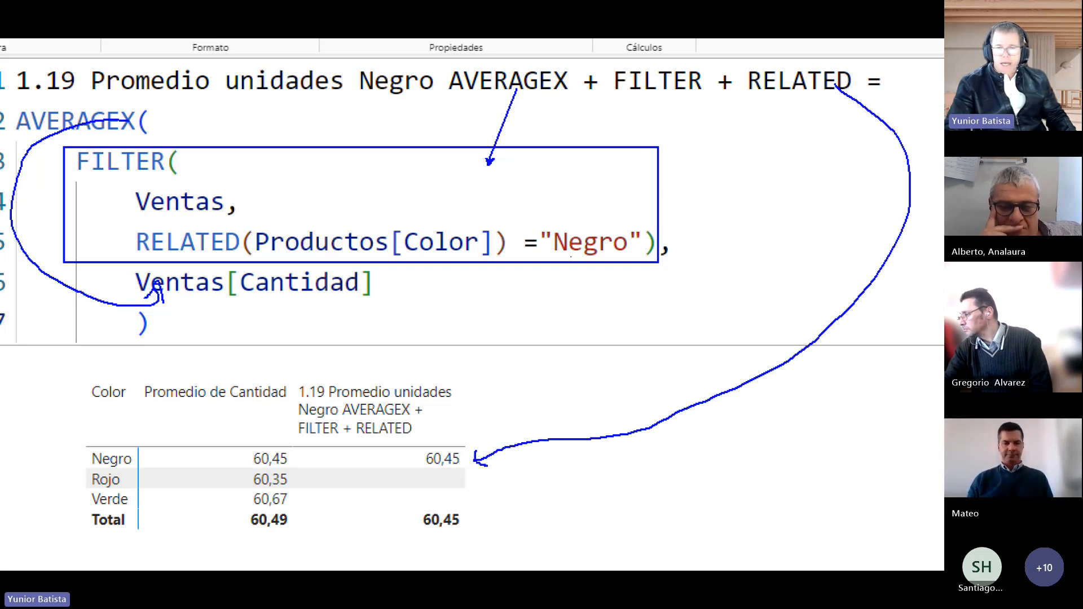
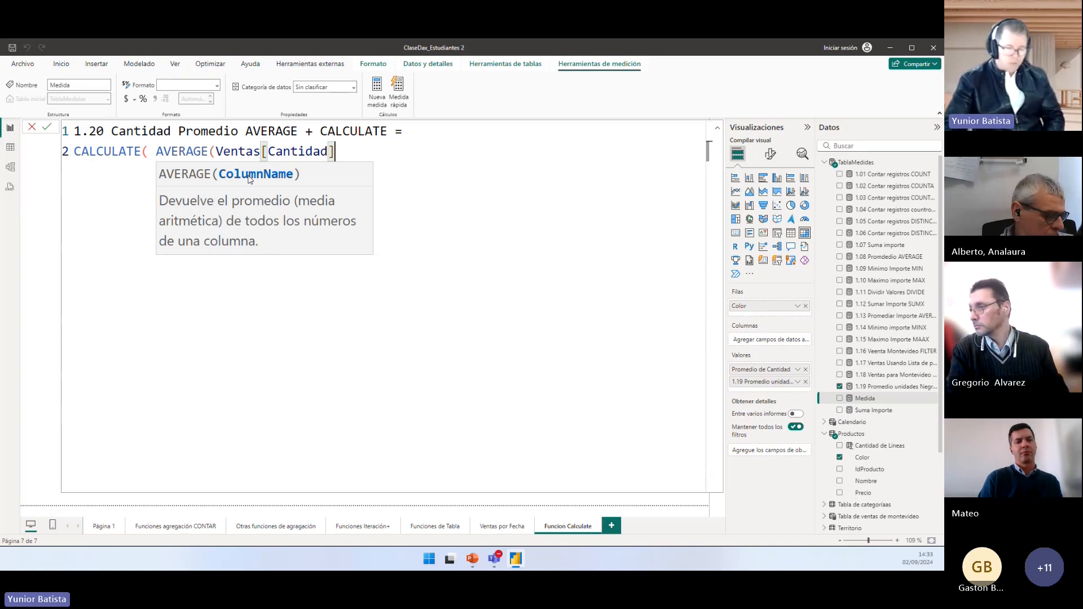
Step: Close AVERAGE(Ventas[Cantidad]) as the CALCULATE expression and begin its filter argument with the Productos[Color] column
type(")")
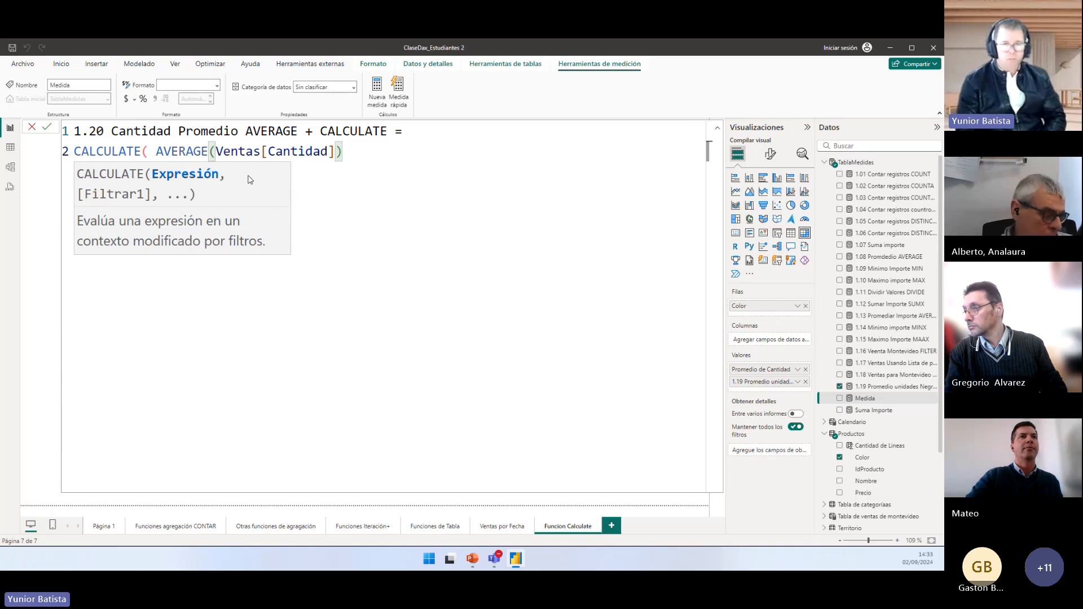
type(", ")
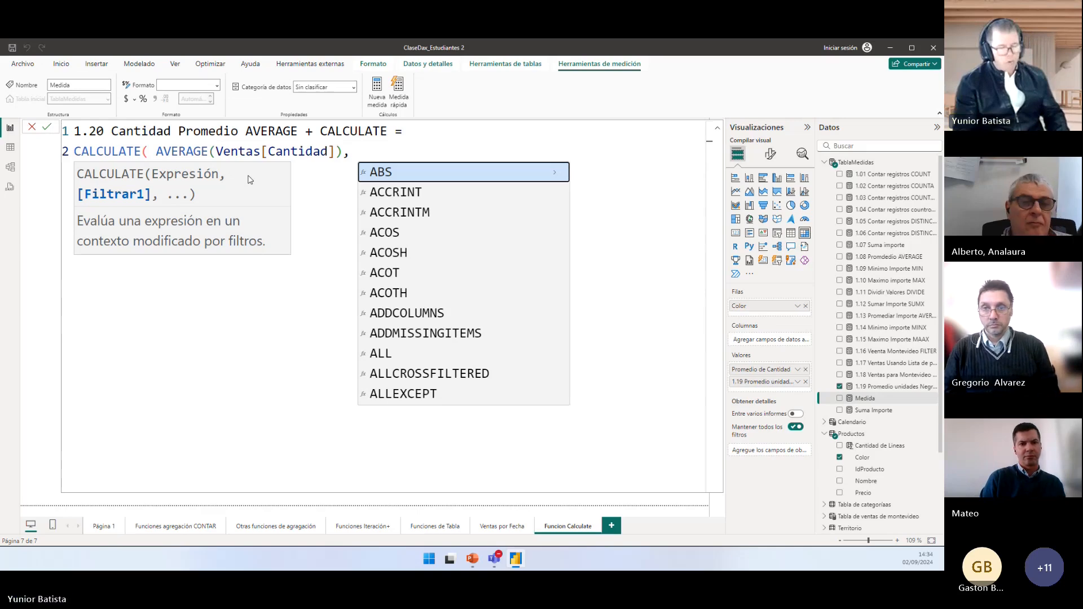
type("PRO")
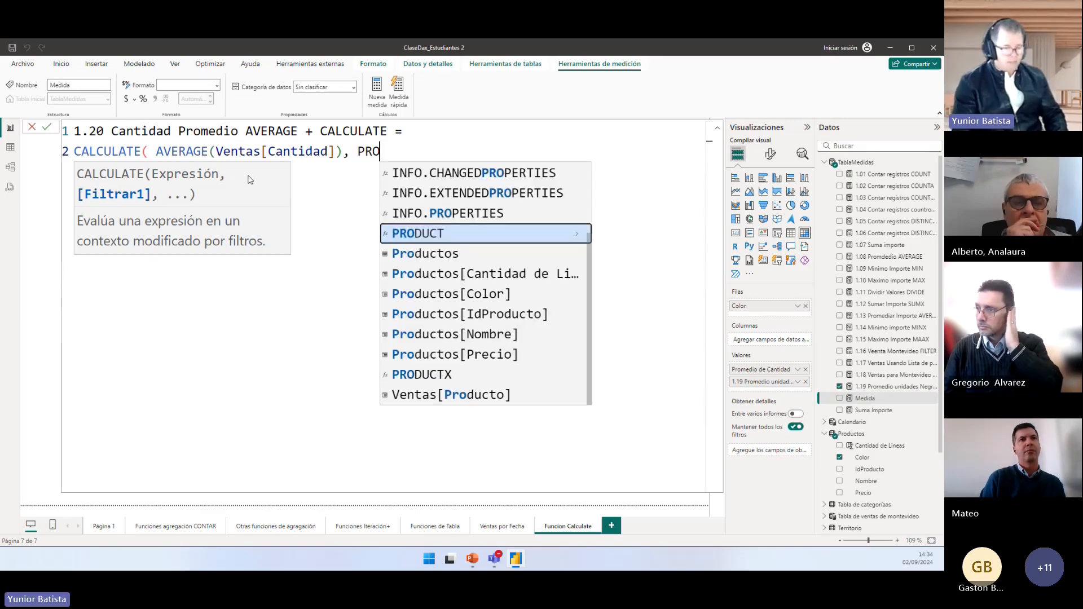
key("BackSpace")
key("BackSpace")
type("ROD")
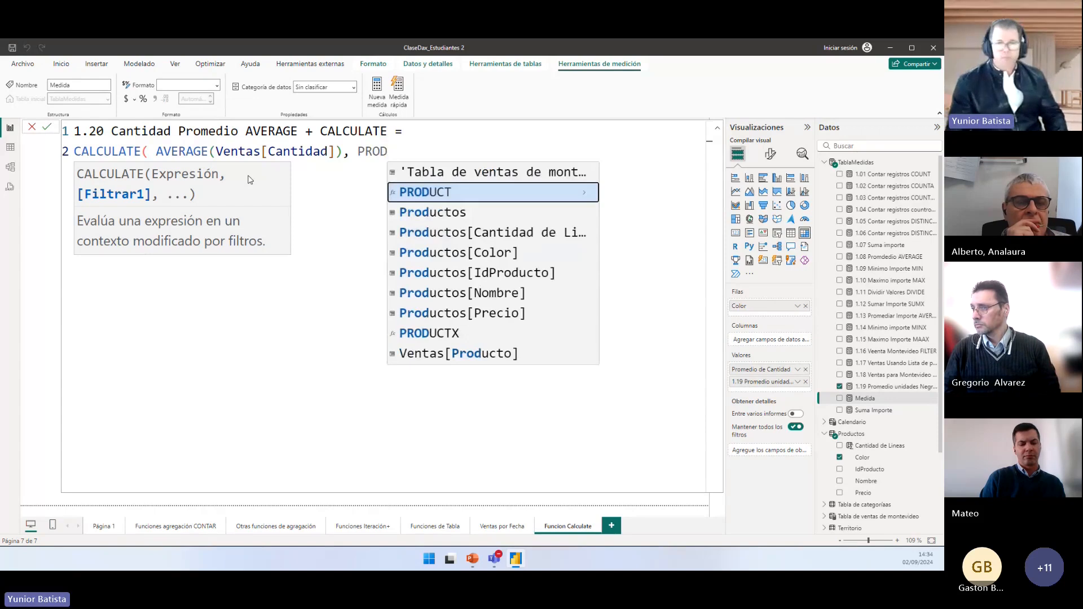
key("Down")
key("Down")
key("Down")
key("Down")
key("Down")
key("Up")
key("Up")
key("Up")
key("Up")
key("Up")
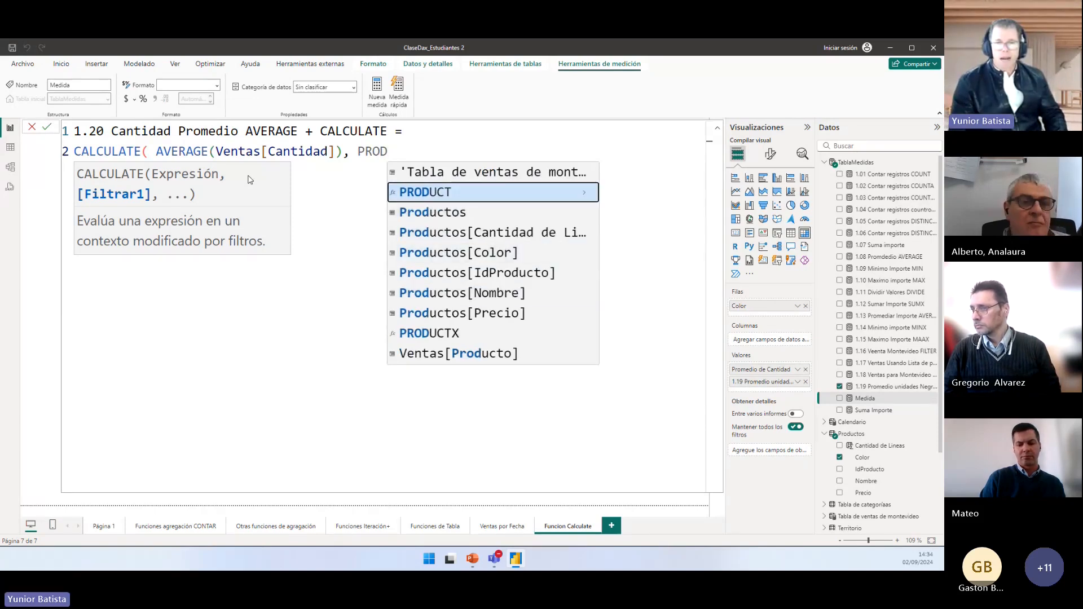
key("Down")
key("Down")
key("Down")
key("Down")
key("Down")
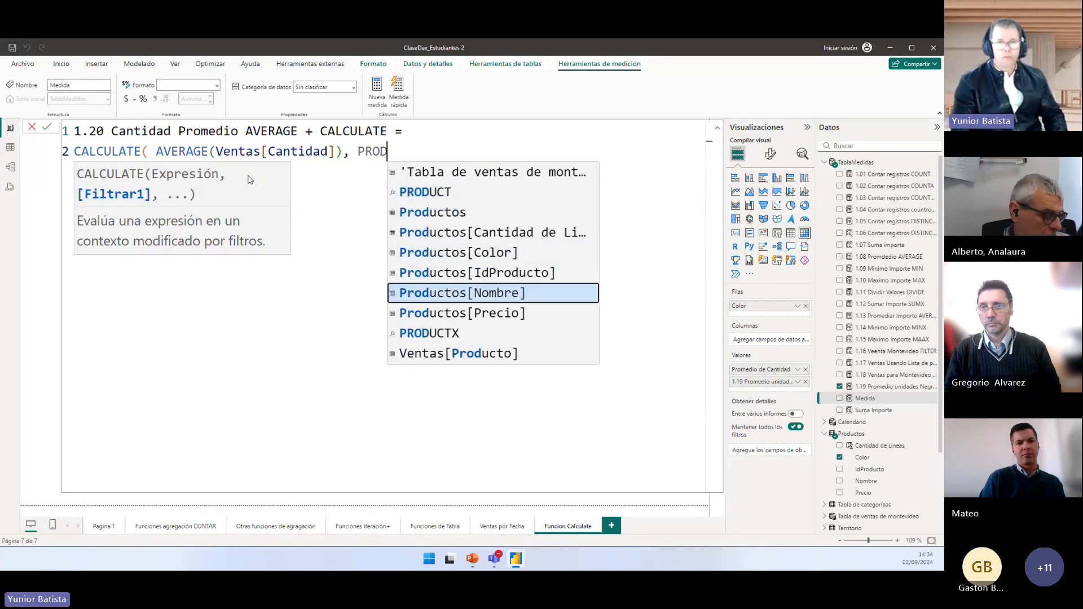
key("Up")
key("Up")
key("Up")
key("Up")
key("Tab")
type("[CO")
key("Tab")
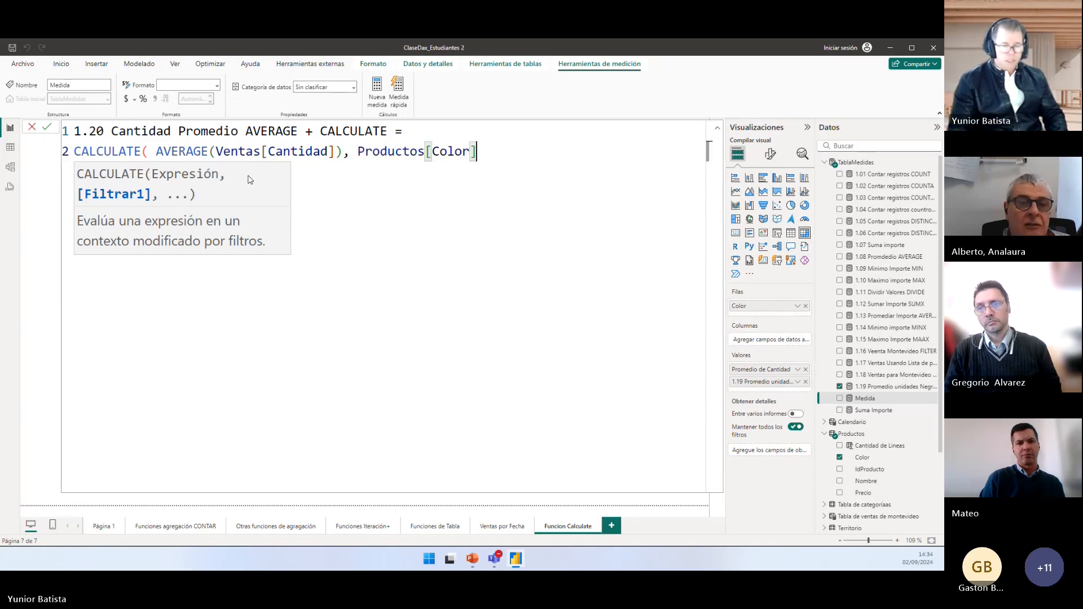
Step: Complete the filter on Productos[Color] as = "Negro", close the CALCULATE function and commit measure 1.20
type("= ")
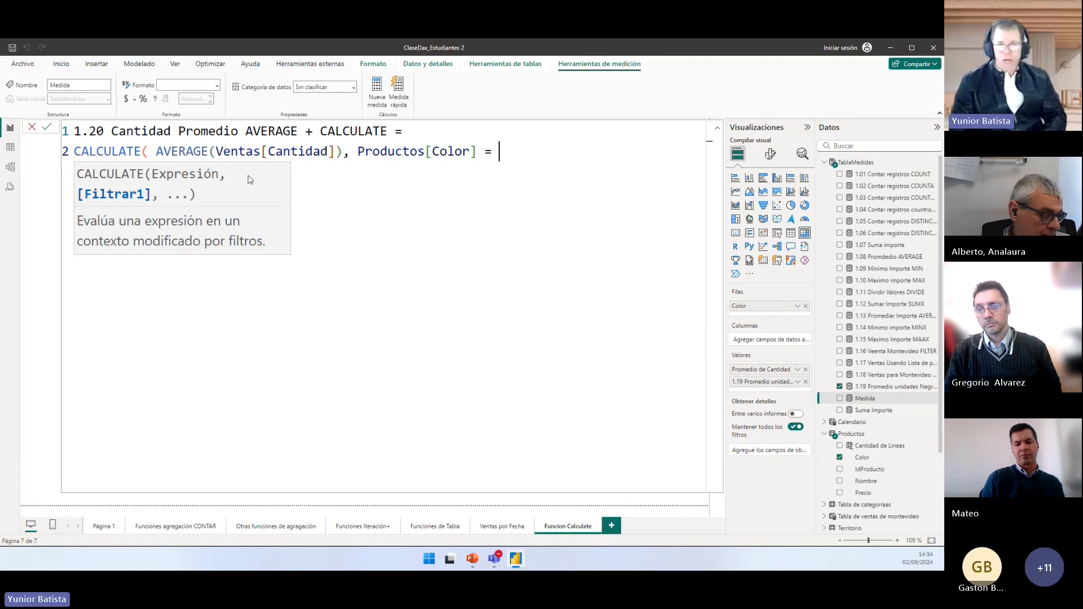
type("\"\"")
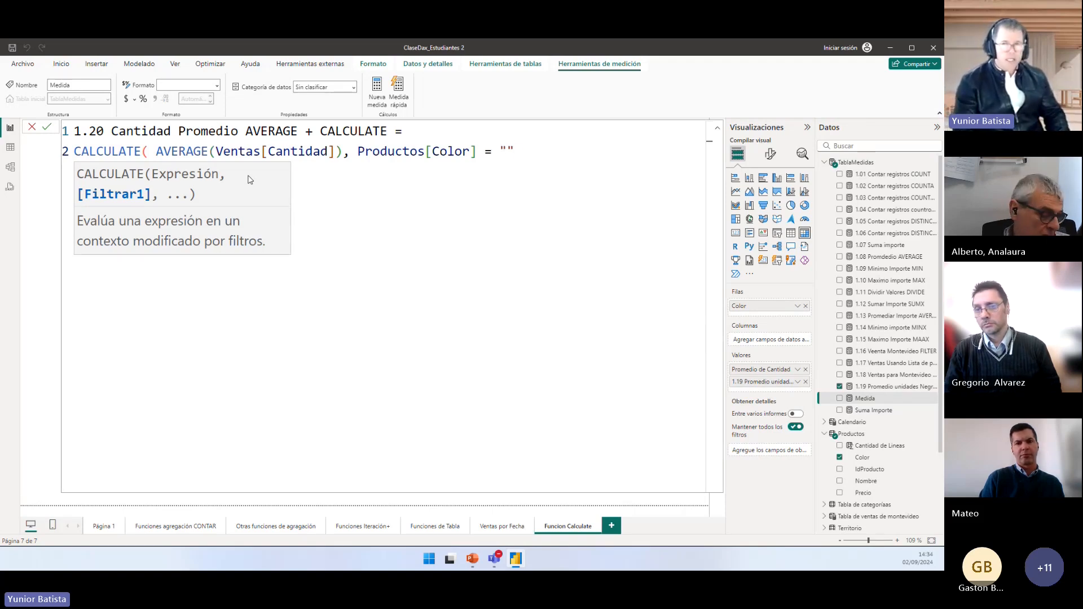
type("no")
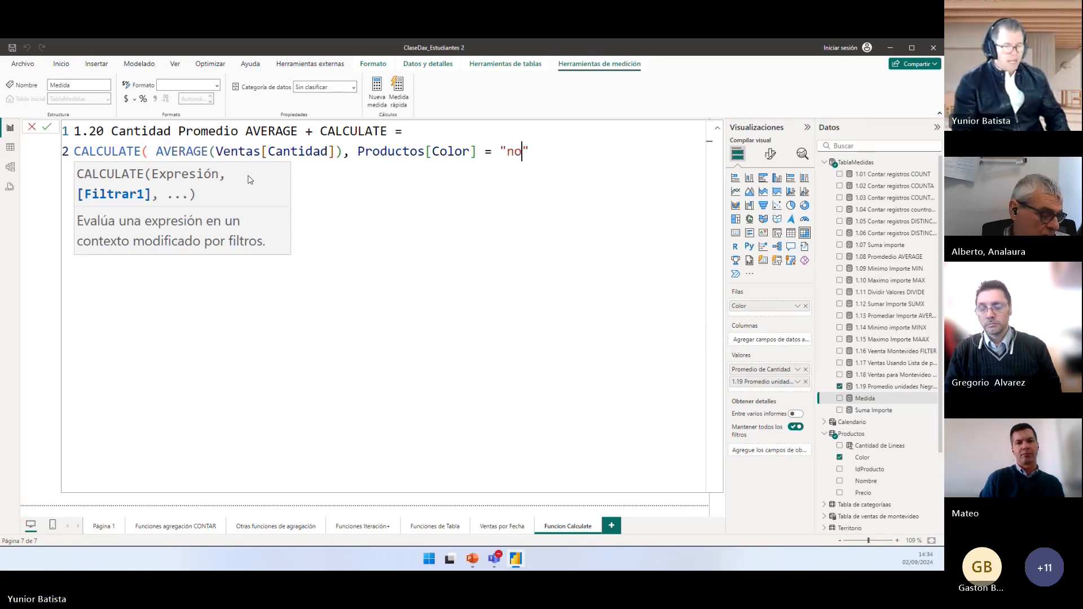
key("BackSpace")
type("egr")
key("BackSpace")
key("BackSpace")
key("BackSpace")
key("BackSpace")
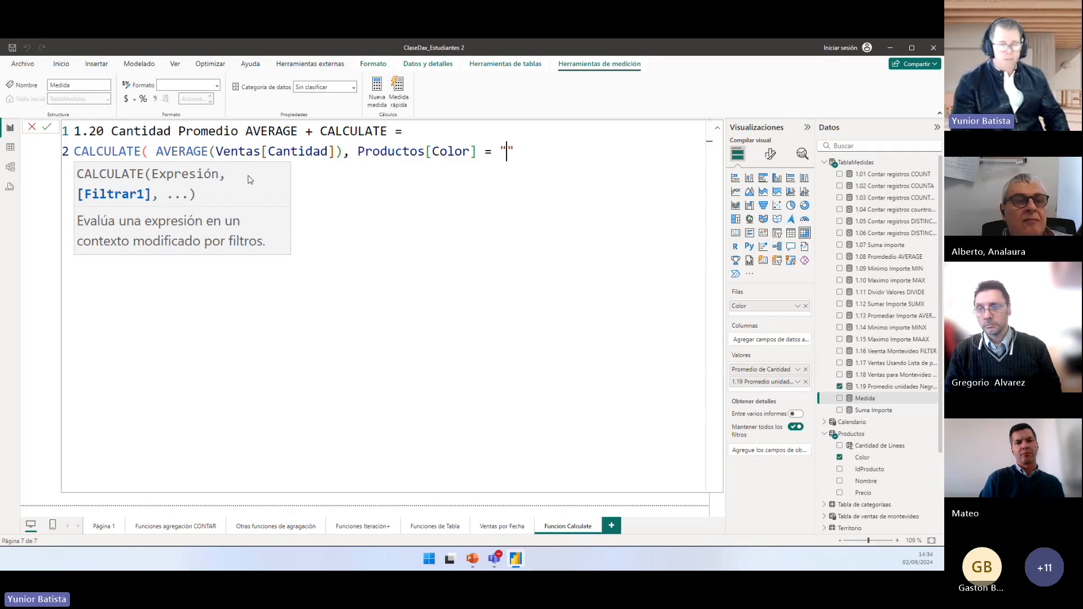
key("BackSpace")
type("Negr")
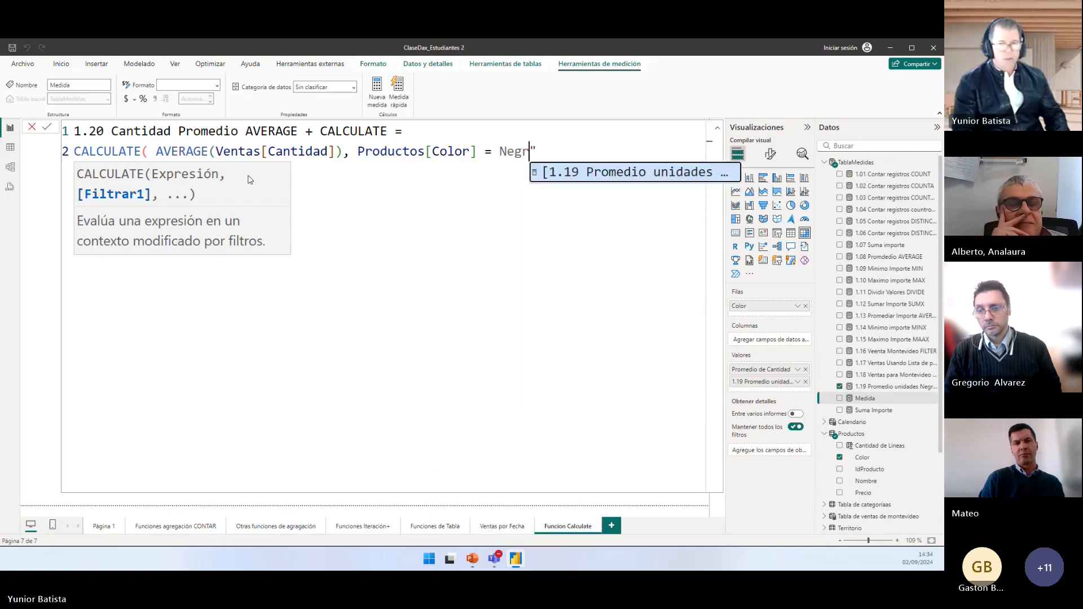
type("o")
key("Left")
key("Left")
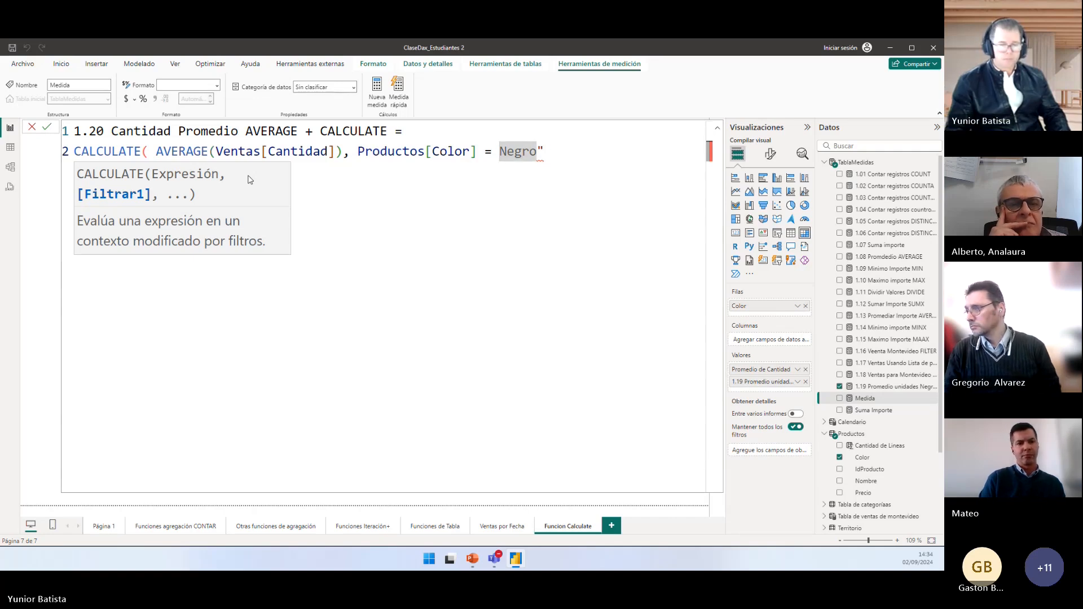
type("\" )")
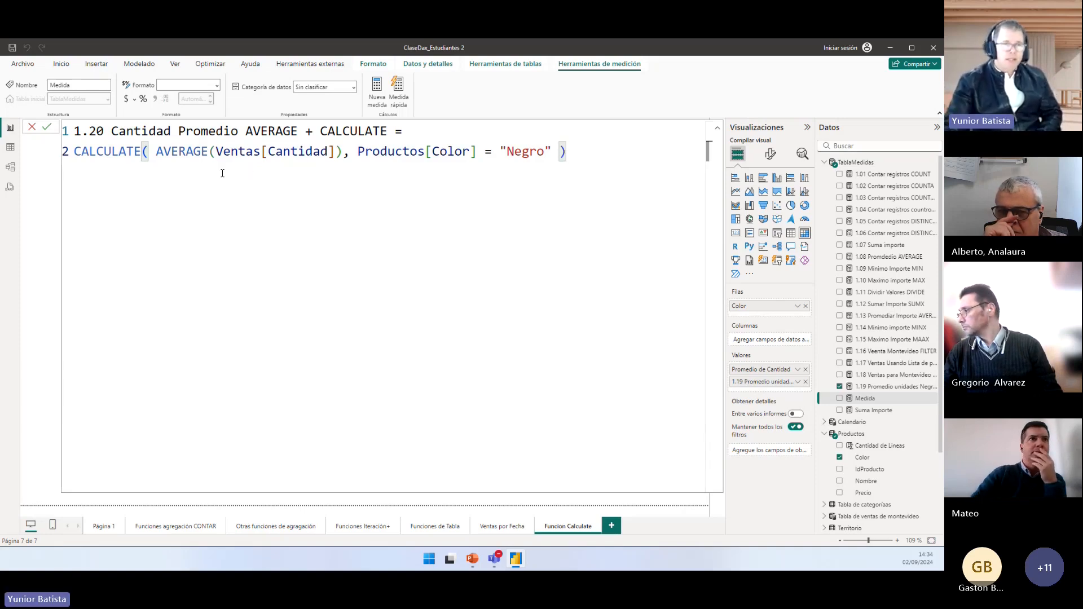
double_click(108, 152)
left_click_drag(156, 151, 551, 160)
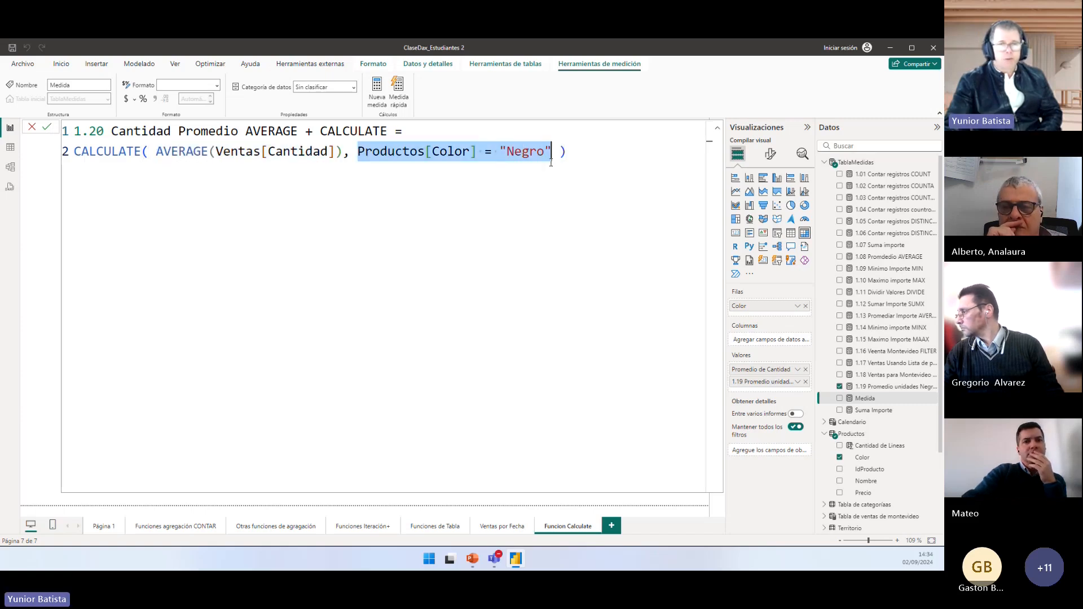
key("Return")
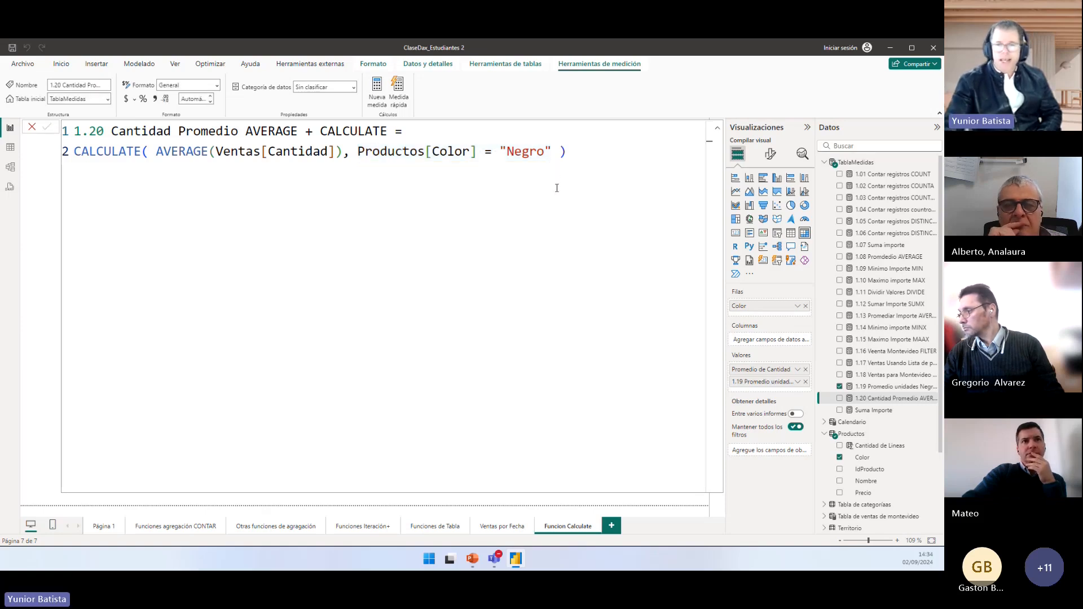
Step: Collapse the formula and show measure 1.20 in a new table visual in the empty area below the Color matrix
double_click(119, 156)
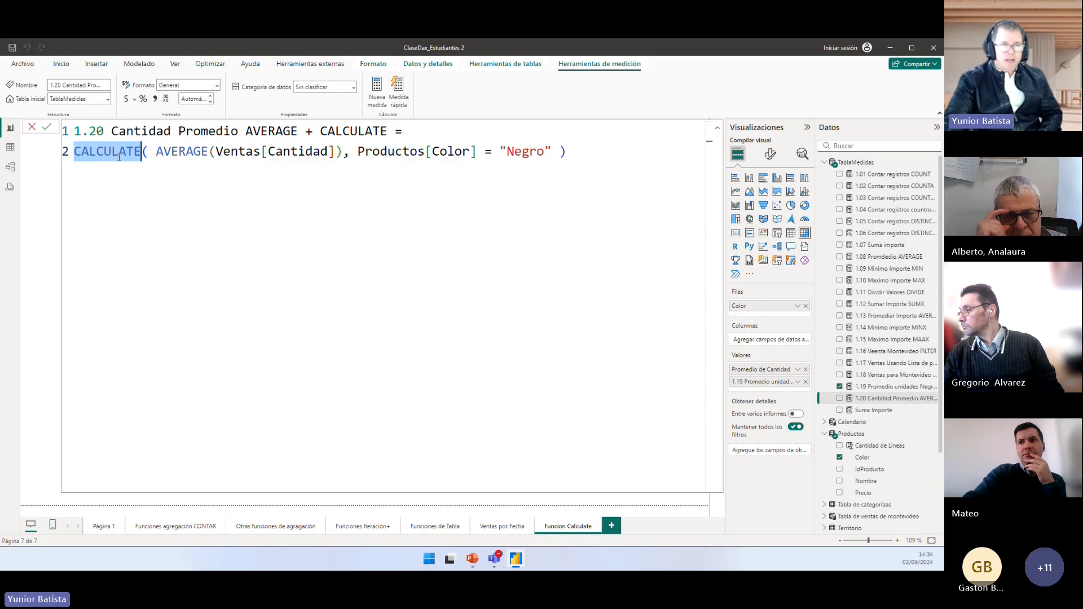
left_click(717, 128)
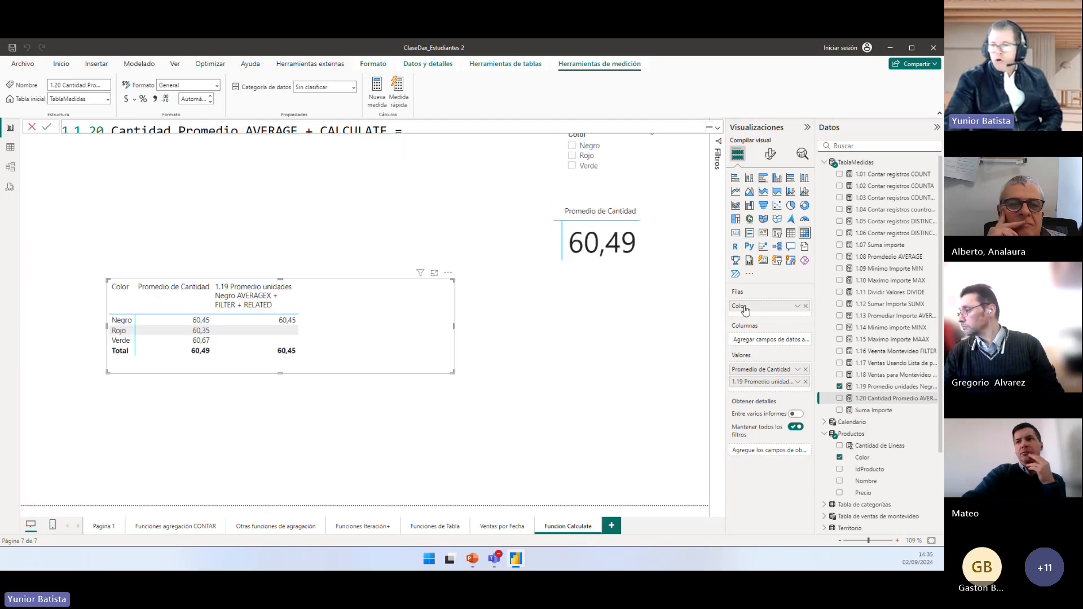
left_click_drag(884, 404, 413, 418)
left_click(791, 237)
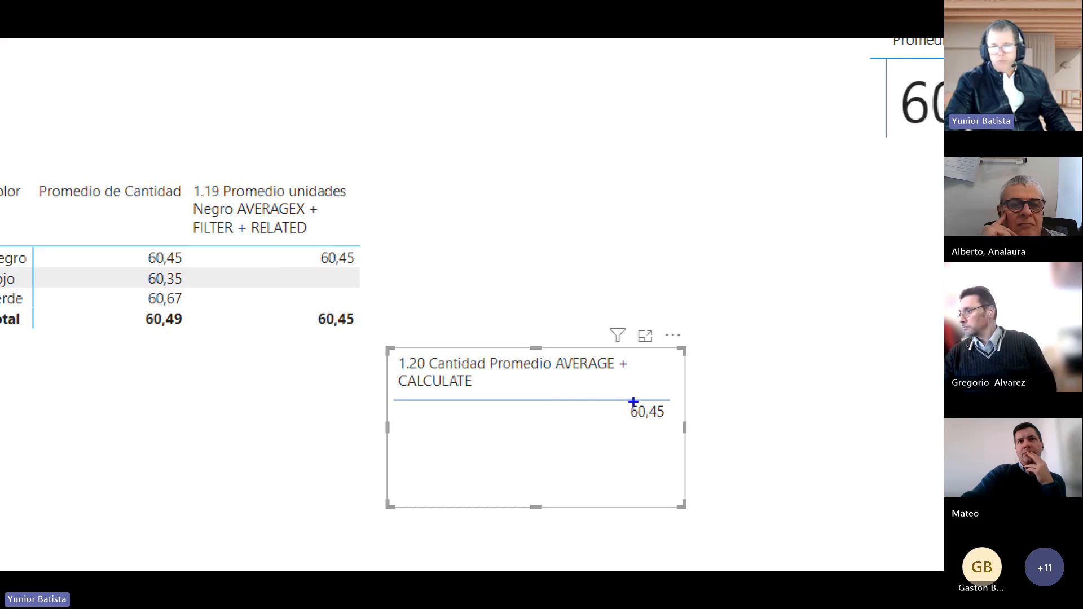
Step: Draw arrows to the Negro results of Promedio de Cantidad and measure 1.19 and to the measure 1.20 result for comparison
left_click_drag(355, 254, 411, 182)
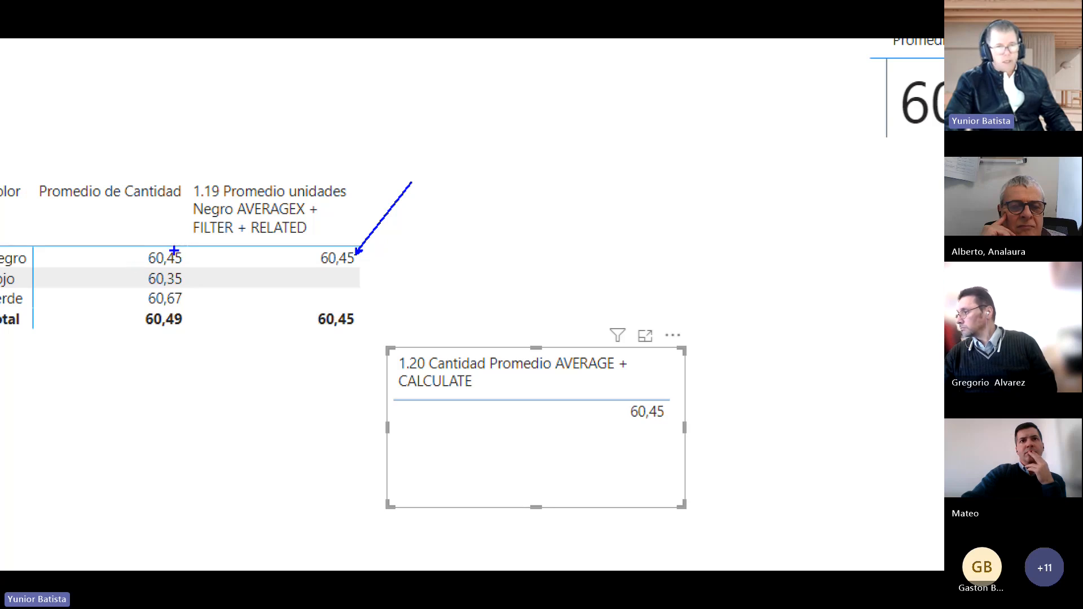
left_click_drag(167, 203, 170, 247)
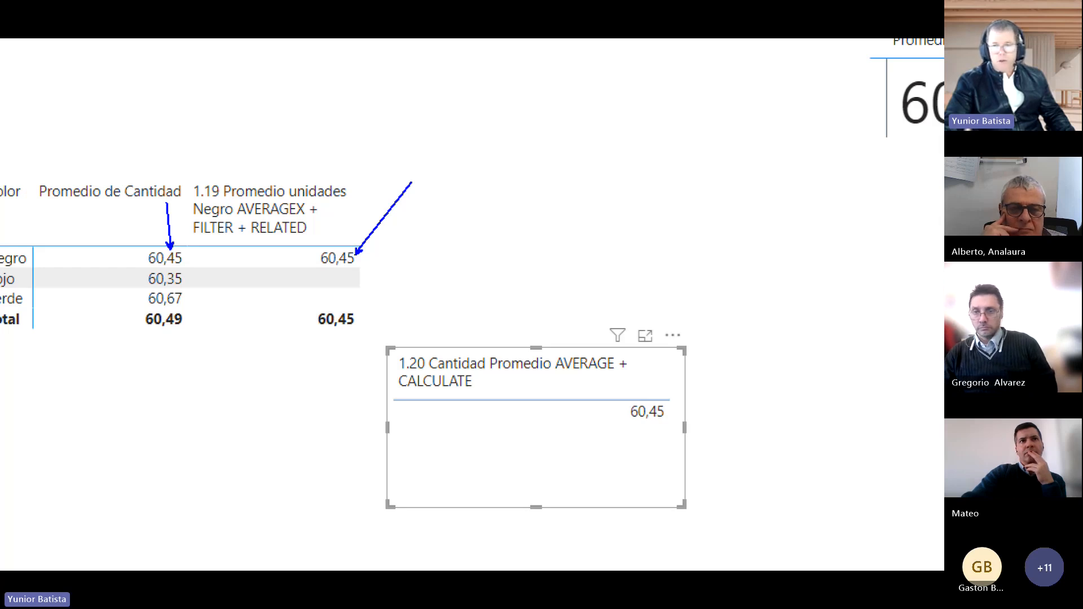
left_click_drag(679, 415, 771, 369)
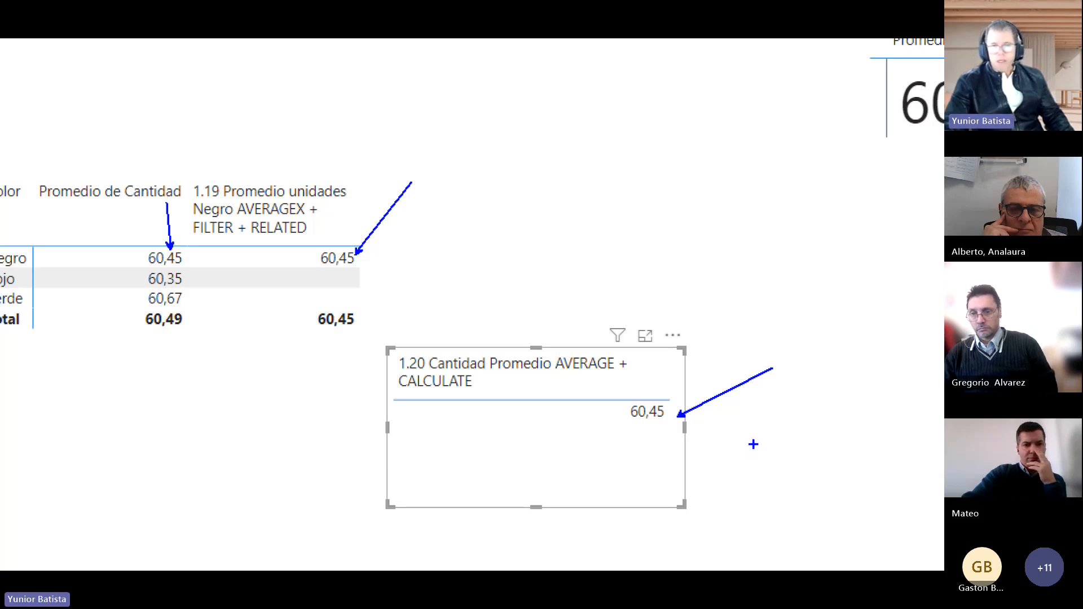
scroll(754, 451, "down", 3)
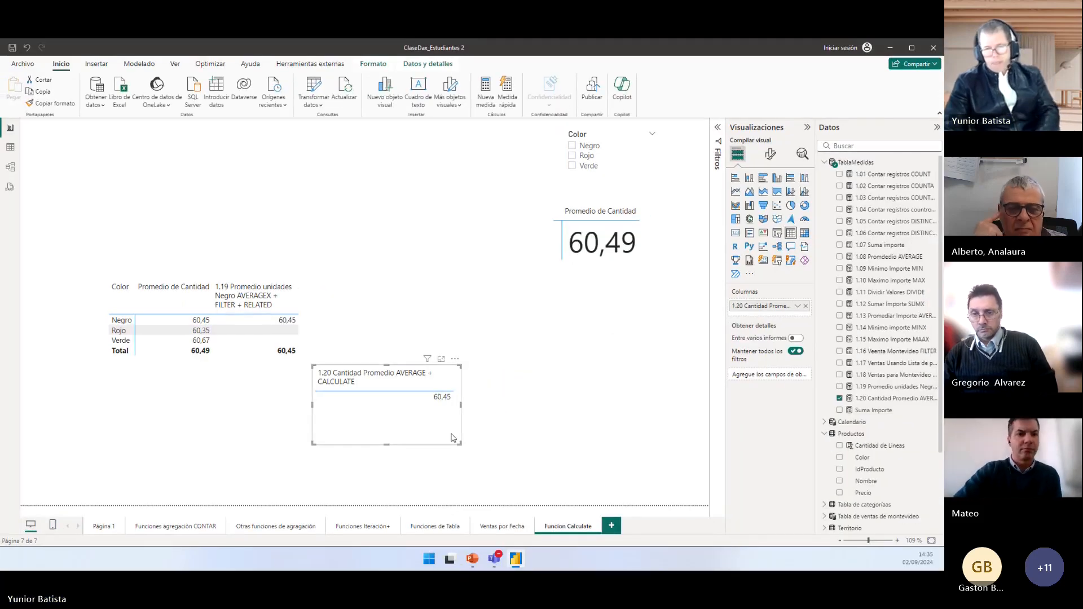
Step: Delete the separate measure 1.20 table, add the measure to the Color matrix values and open its formula
key("Delete")
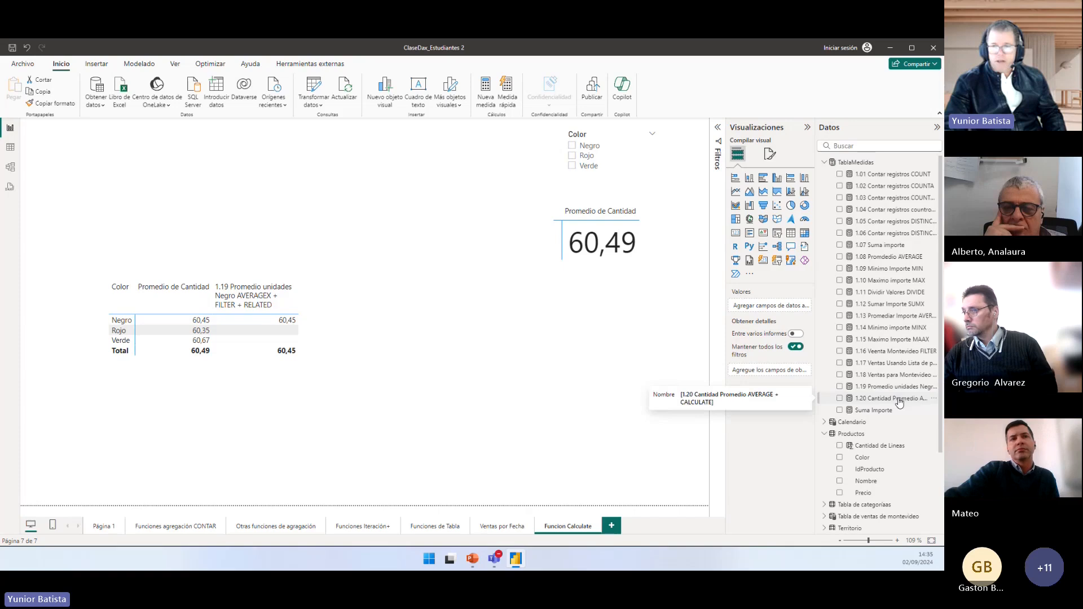
left_click_drag(899, 401, 227, 342)
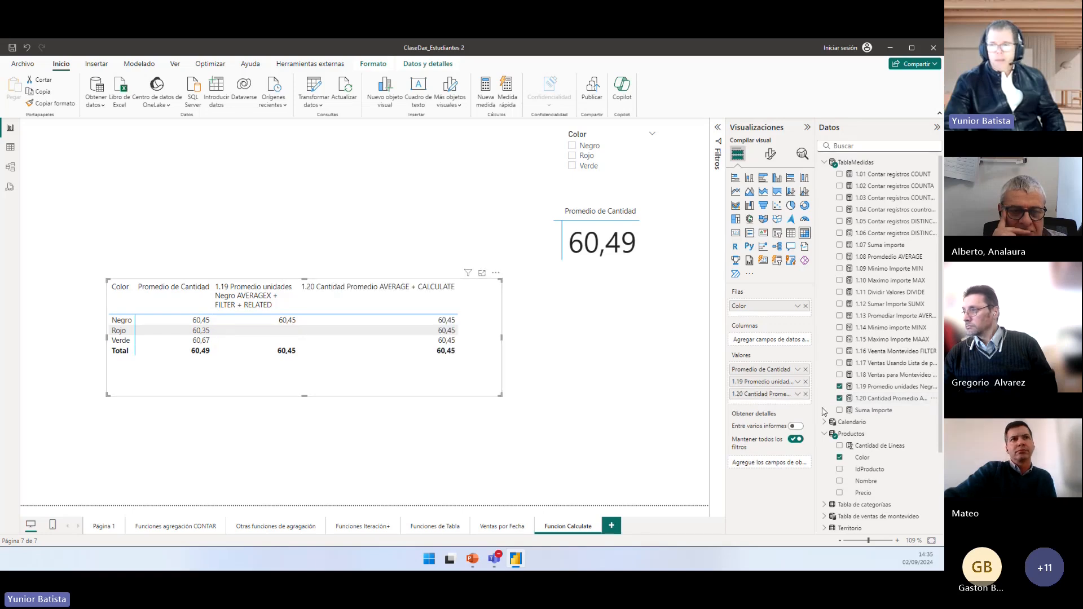
left_click(876, 399)
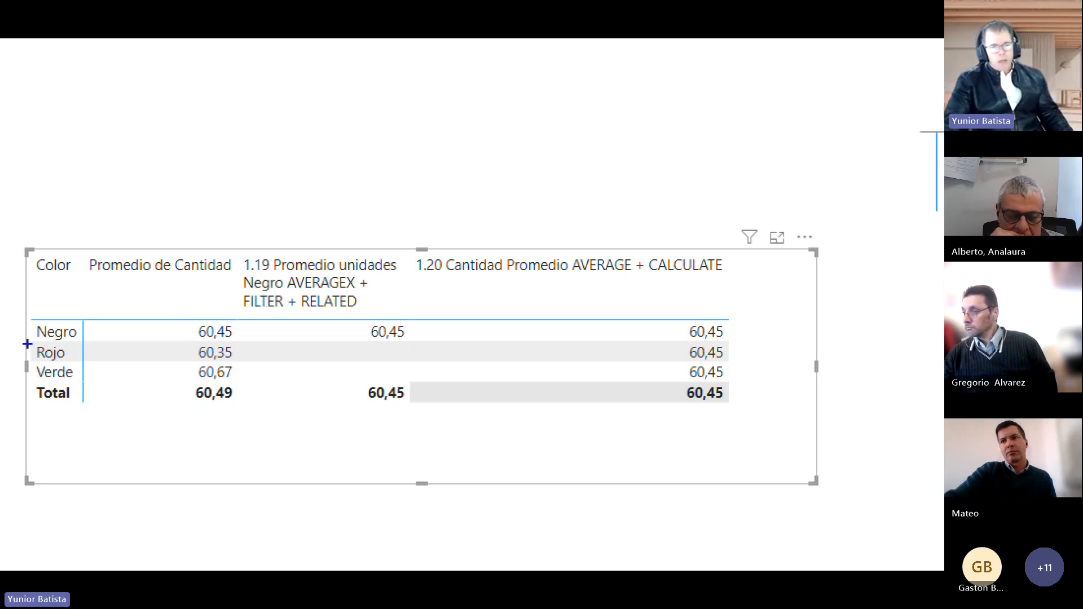
Step: Annotate the Color matrix with boxes around the Rojo row label and its measure 1.20 value
left_click_drag(27, 344, 83, 364)
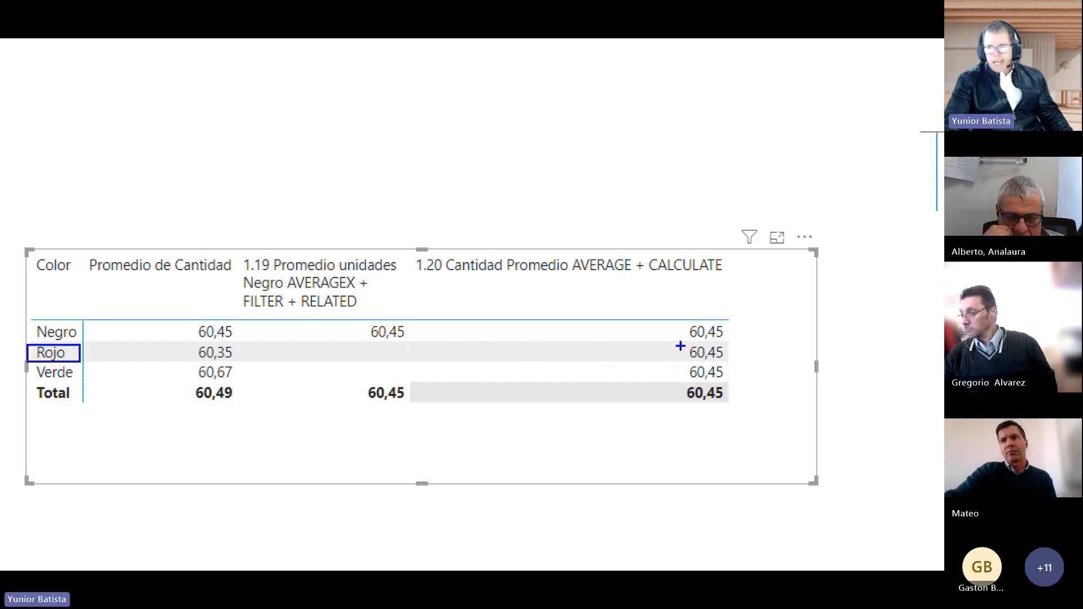
left_click_drag(684, 346, 731, 364)
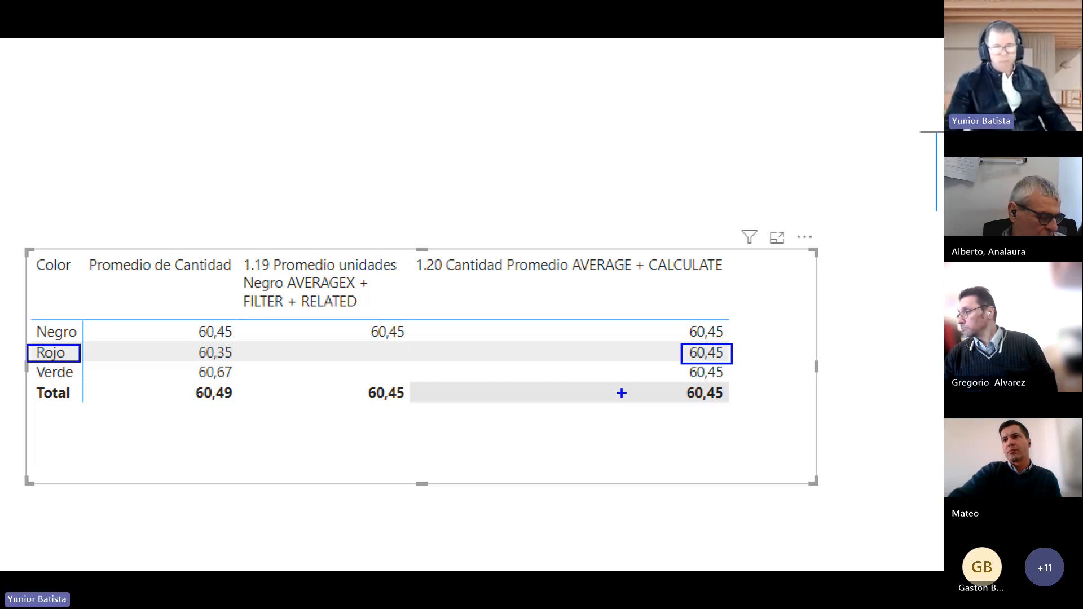
key("Escape")
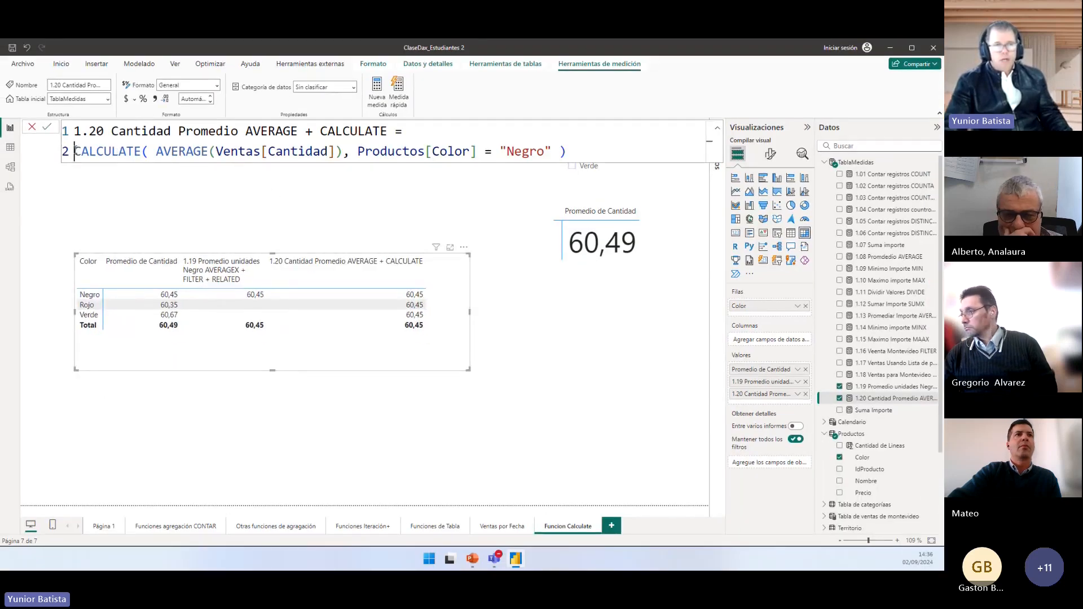
Step: Highlight the CALCULATE formula of measure 1.20 and the AVERAGEX formula of measure 1.19 to compare them, moving the Color matrix clear of the formula
left_click(75, 151)
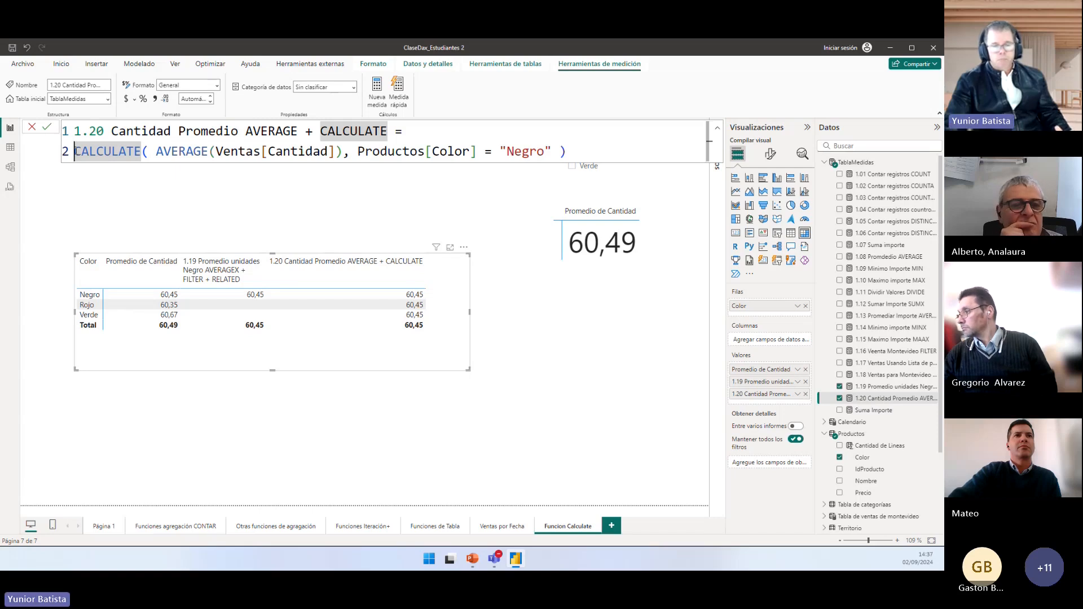
left_click_drag(75, 152, 571, 151)
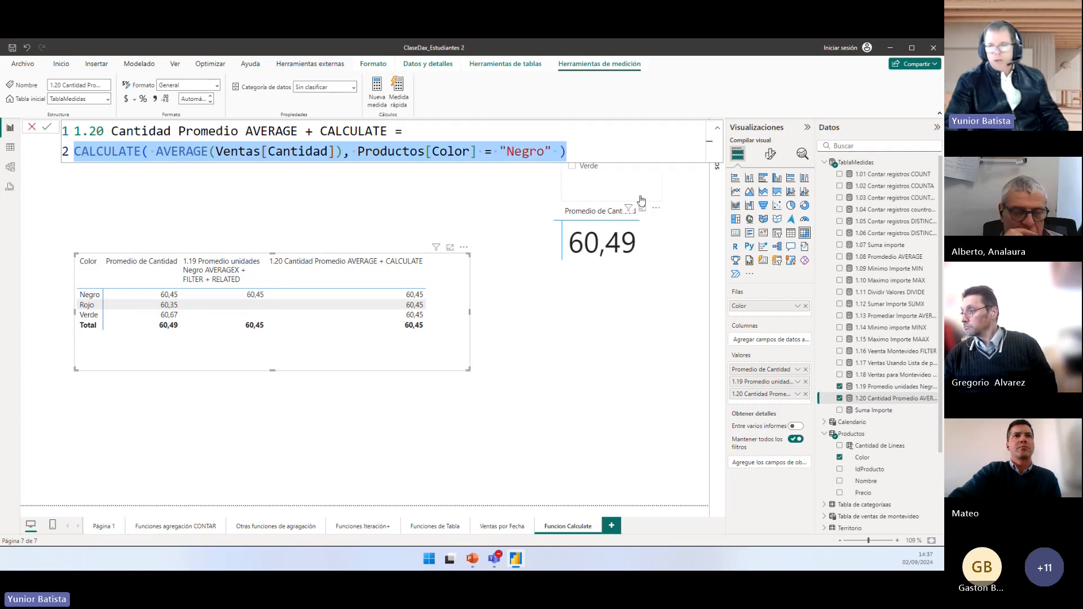
left_click(883, 387)
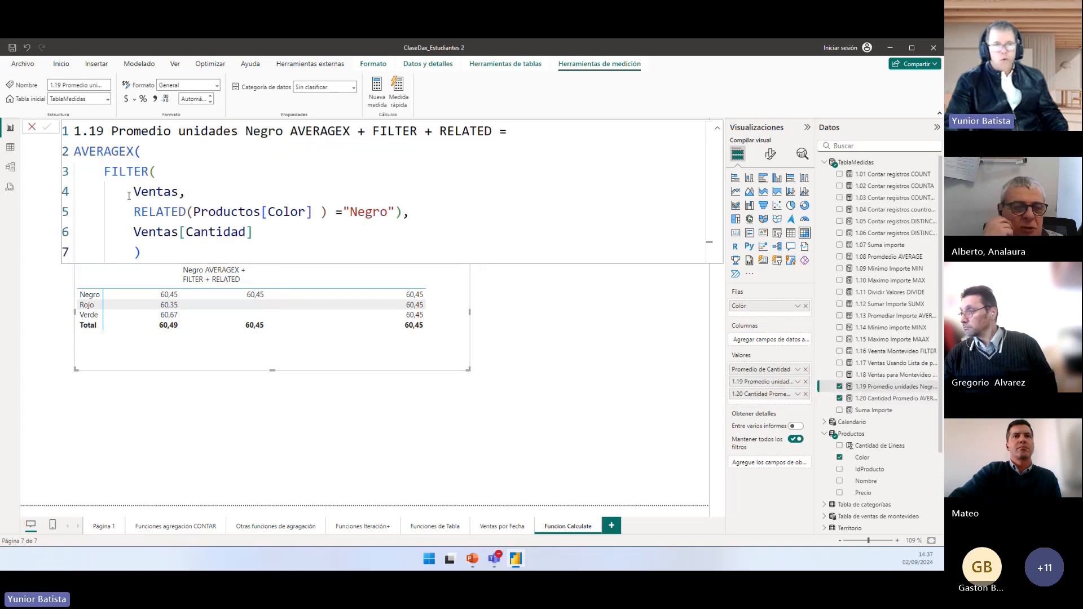
left_click(110, 152)
double_click(124, 172)
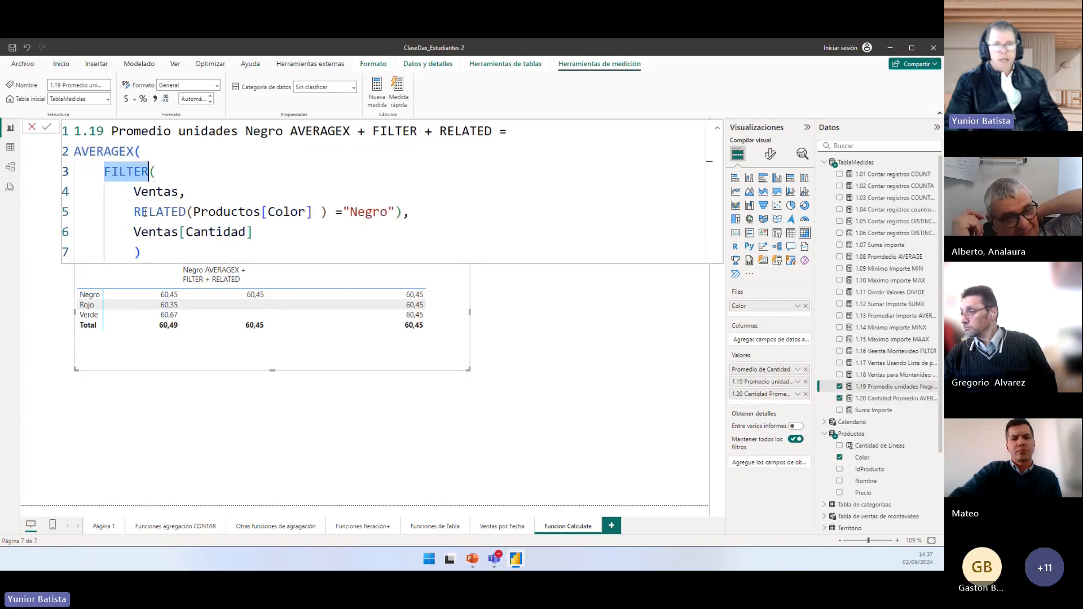
double_click(150, 212)
left_click_drag(142, 252, 56, 148)
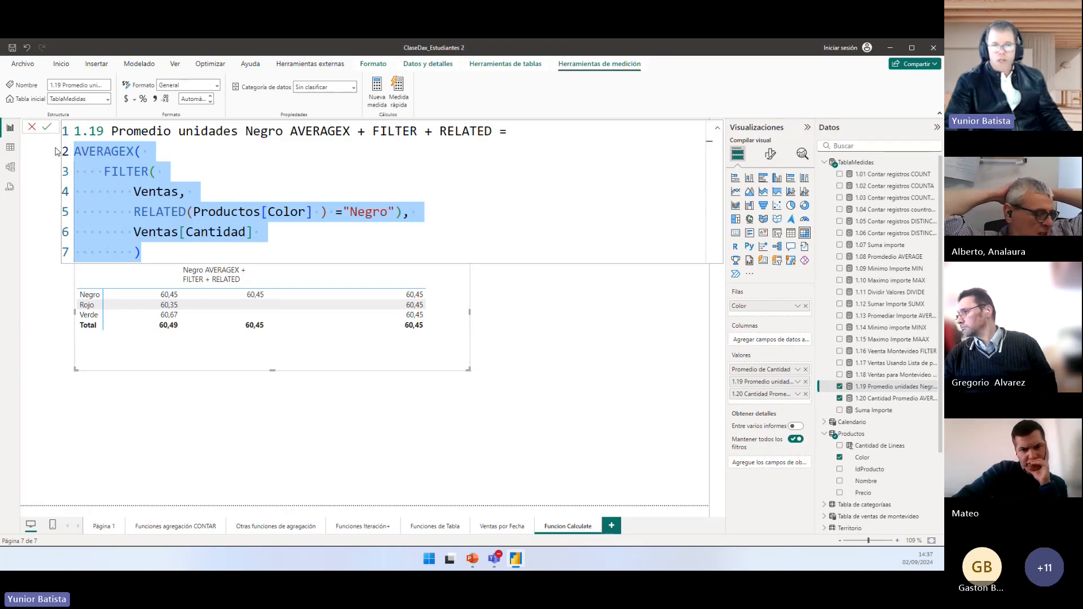
left_click(382, 339)
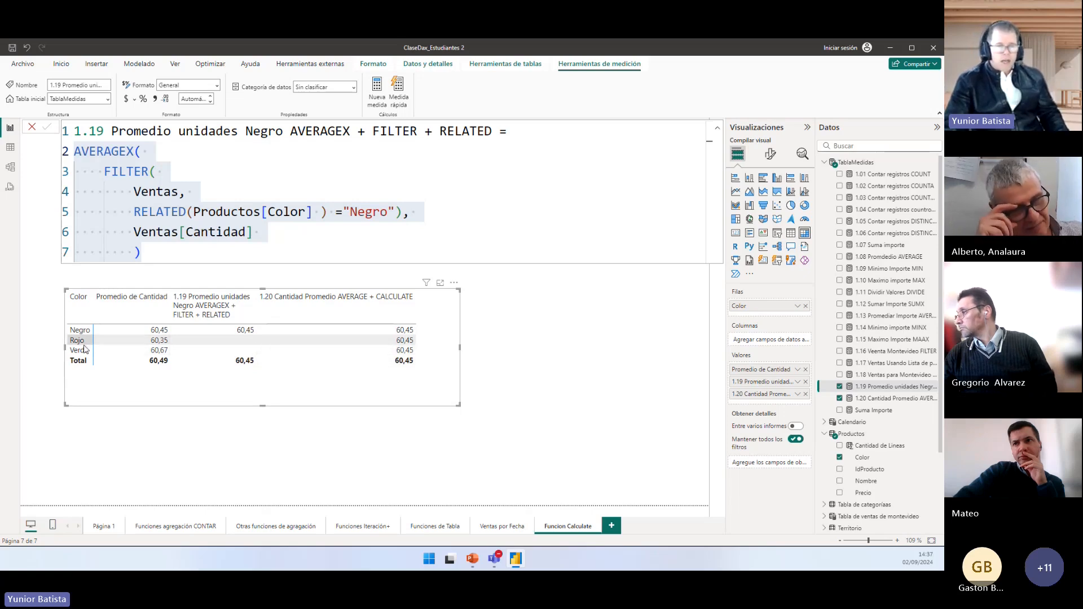
Step: Highlight the Productos[Color] = "Negro" condition in the measure 1.20 formula and narrow the Color matrix slightly
left_click(860, 398)
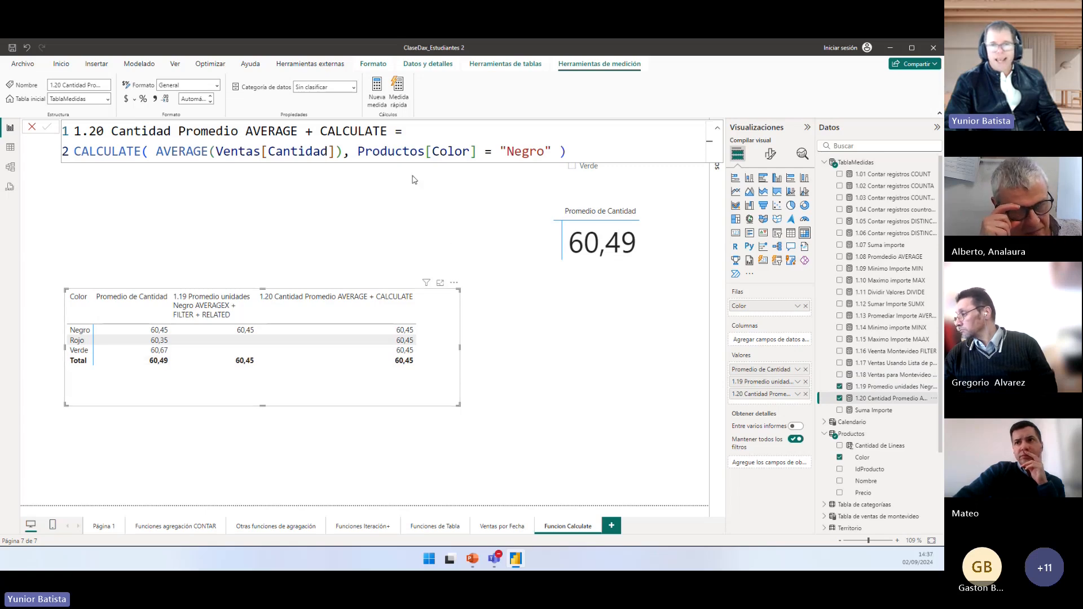
left_click_drag(358, 151, 559, 152)
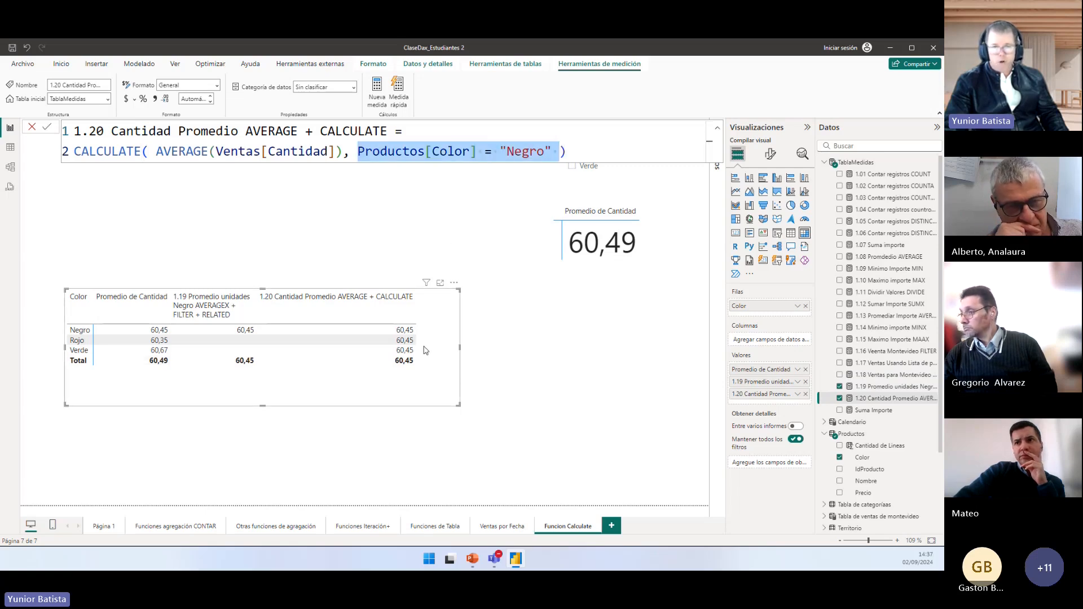
left_click_drag(459, 356, 450, 354)
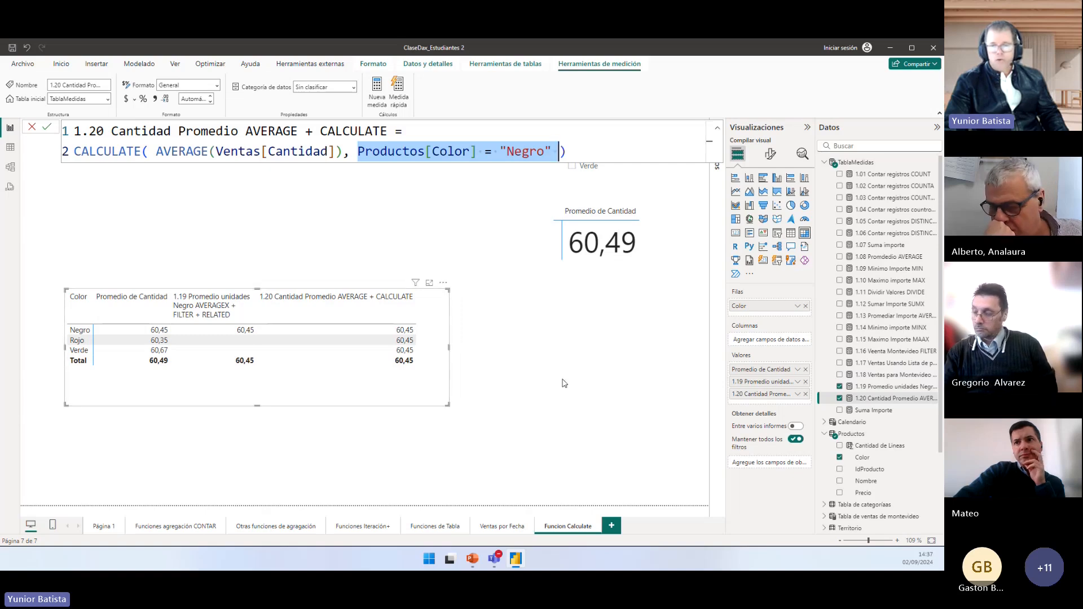
Step: Build a table of product Nombre with measures 1.20 and 1.19, enlarging it to fit both measure columns
left_click(604, 397)
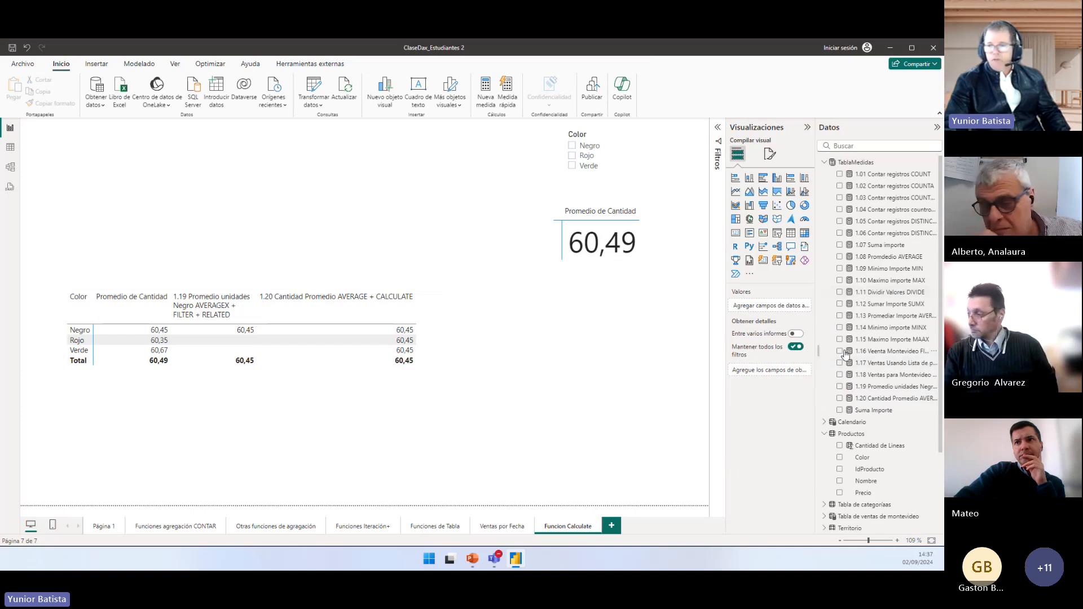
left_click_drag(866, 480, 542, 367)
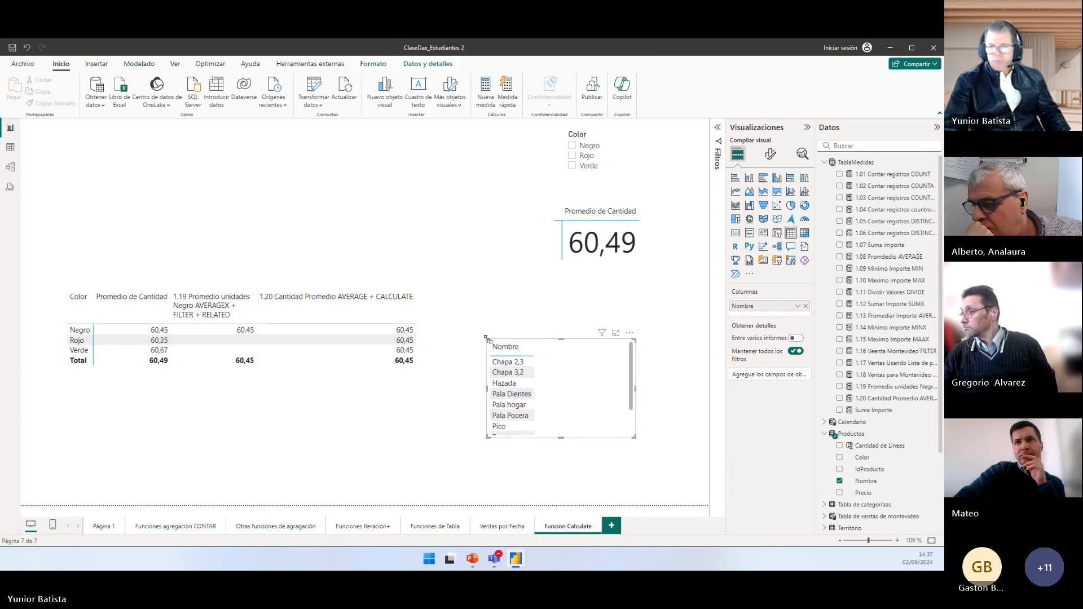
left_click_drag(486, 338, 475, 280)
left_click_drag(890, 398, 583, 378)
left_click_drag(639, 438, 708, 443)
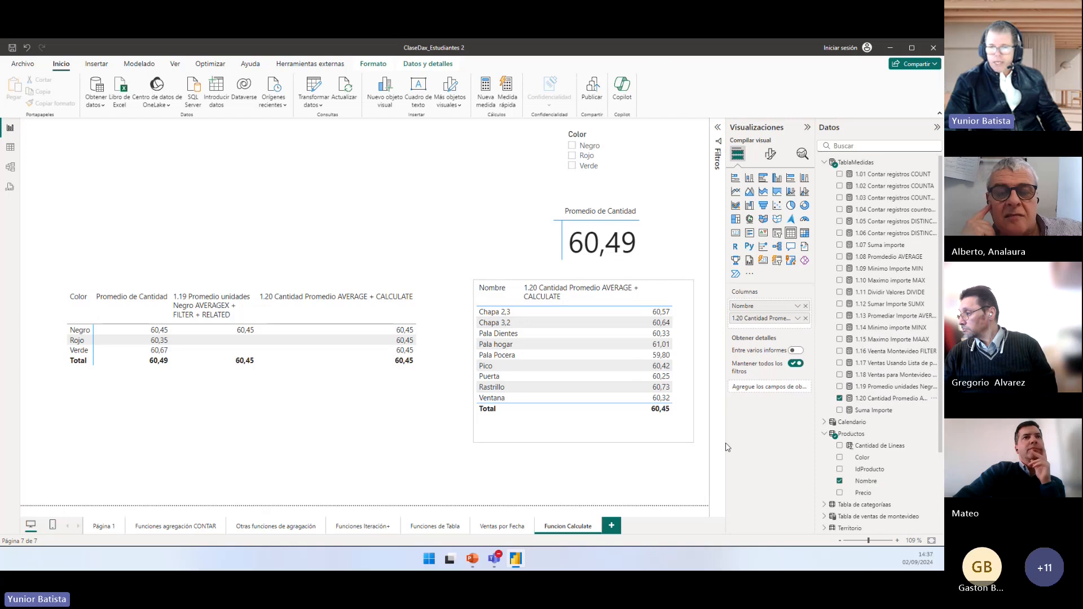
left_click_drag(667, 347, 636, 349)
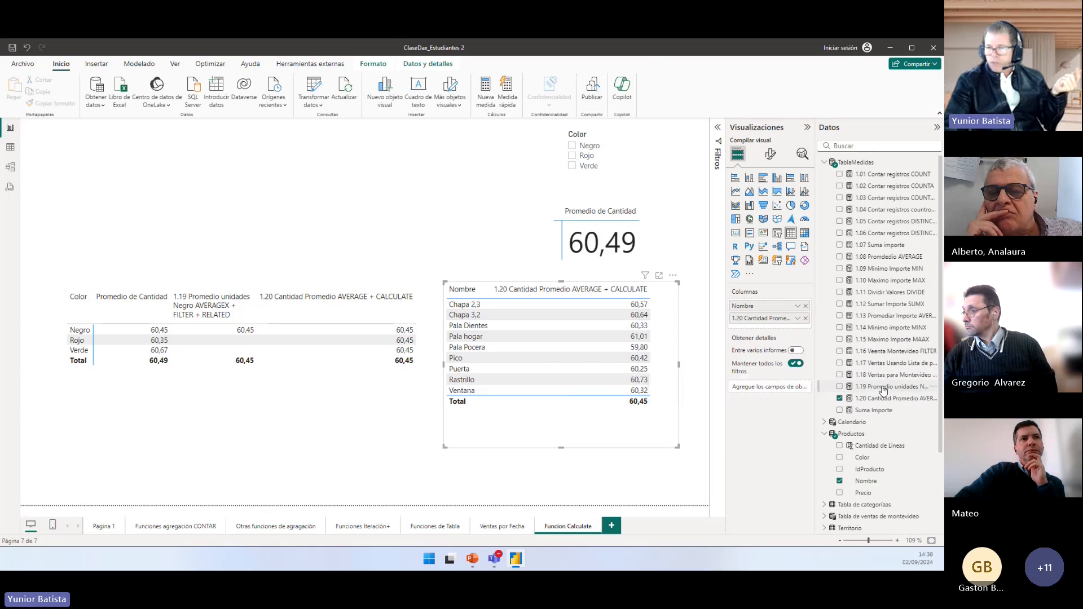
left_click_drag(883, 390, 624, 423)
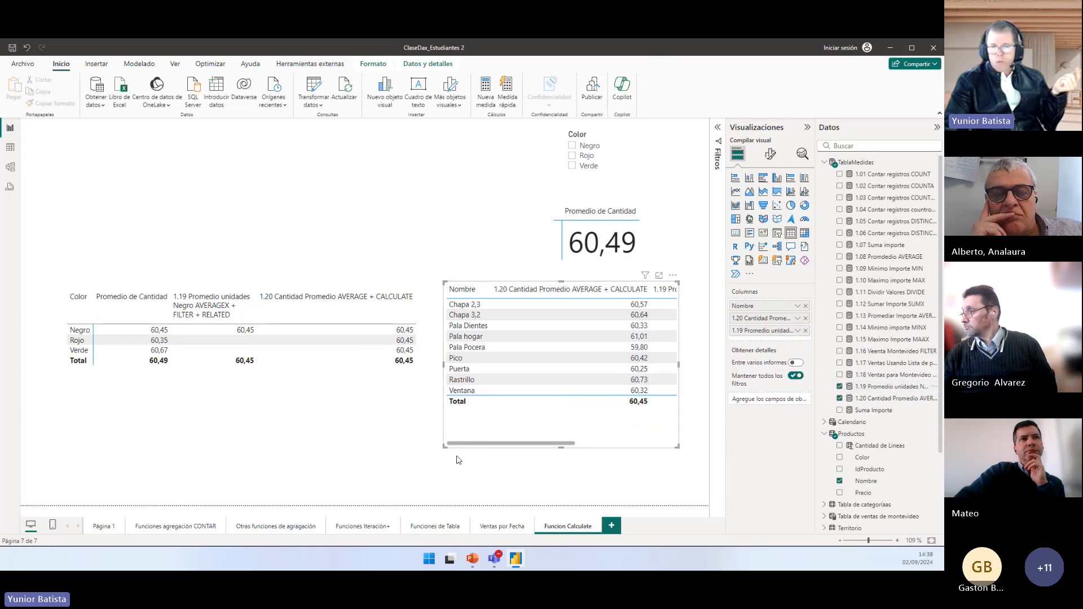
left_click_drag(443, 446, 224, 438)
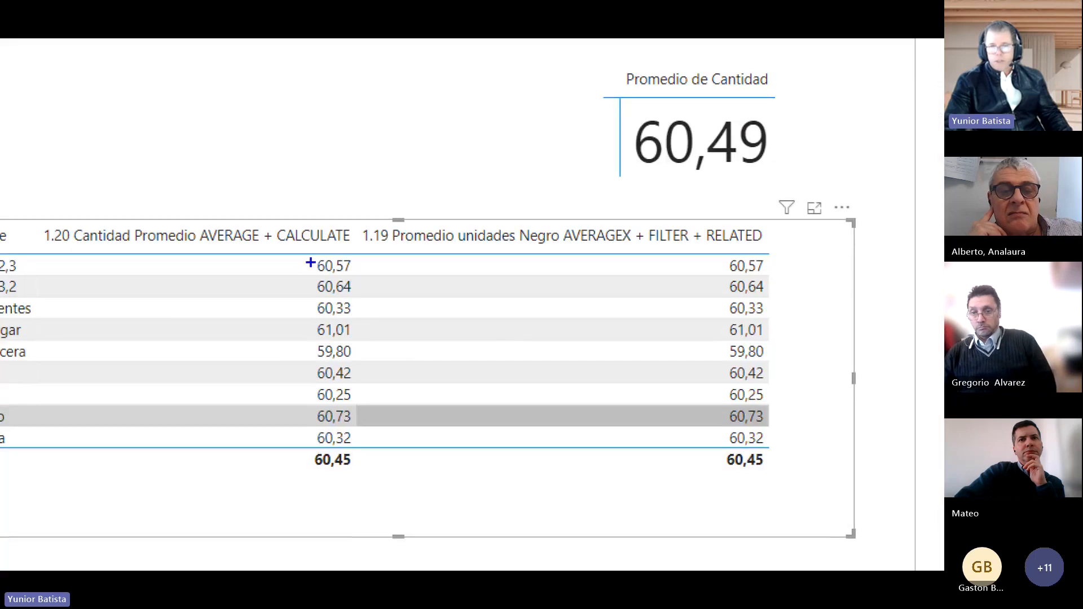
Step: Draw a box around the product names in the new table, and move the Color matrix above that table, trimming its size
left_click(310, 263)
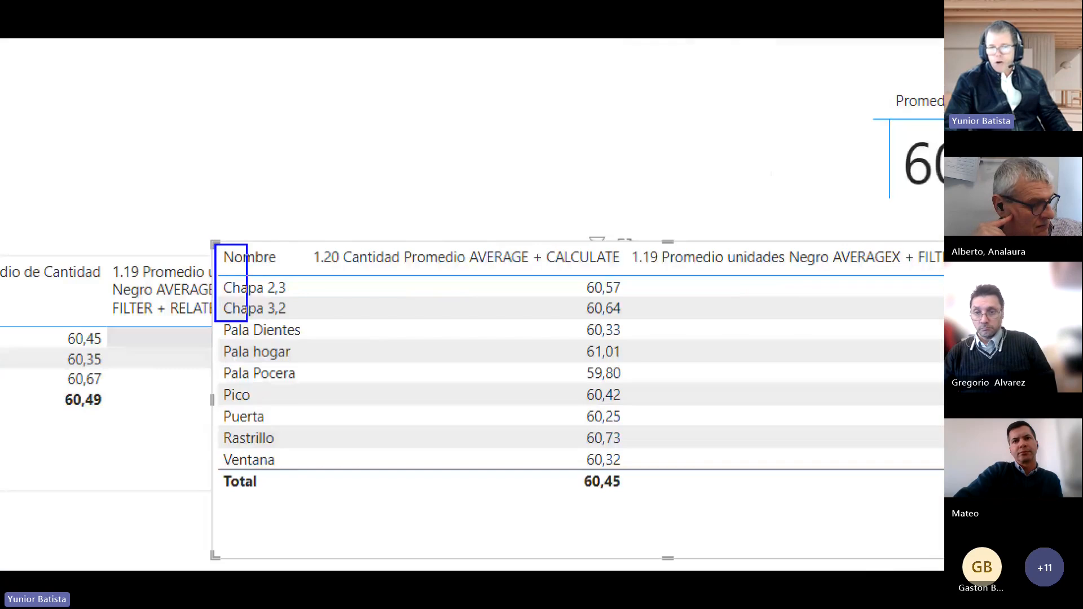
left_click_drag(246, 320, 292, 478)
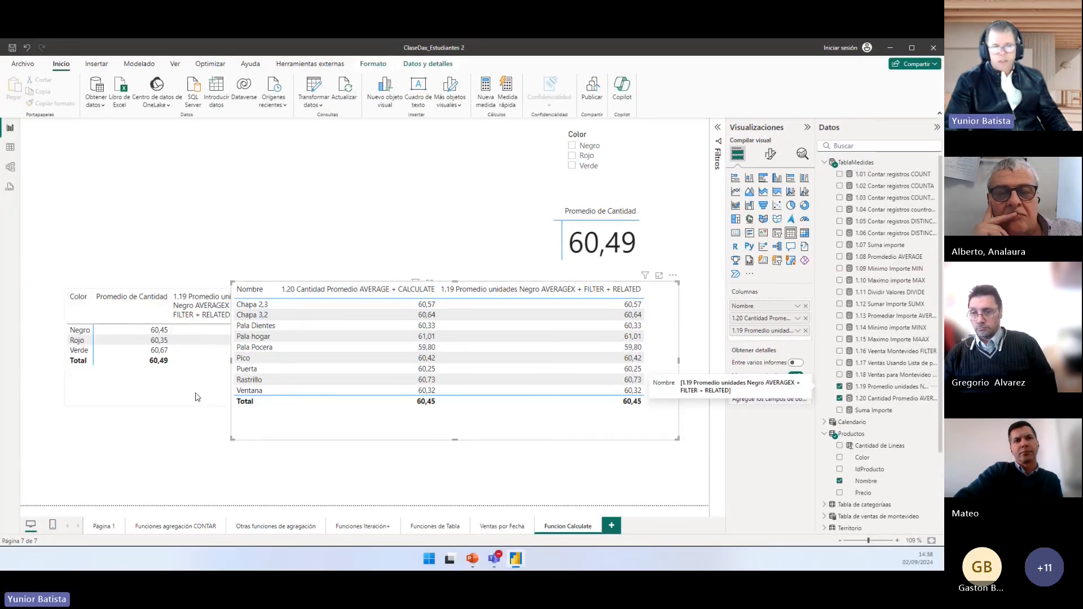
left_click_drag(197, 397, 162, 228)
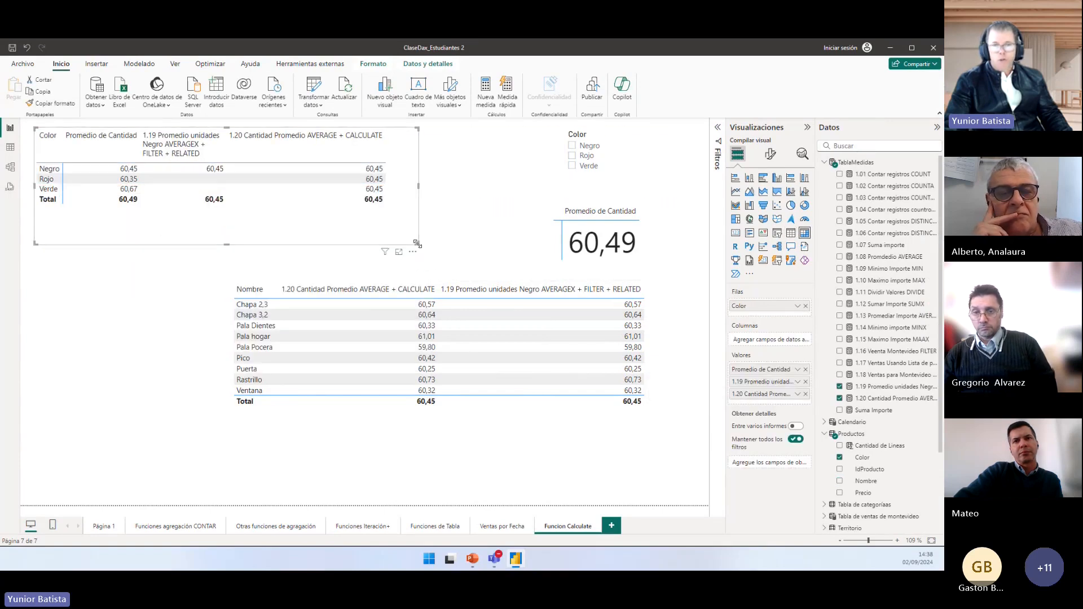
left_click_drag(416, 243, 407, 237)
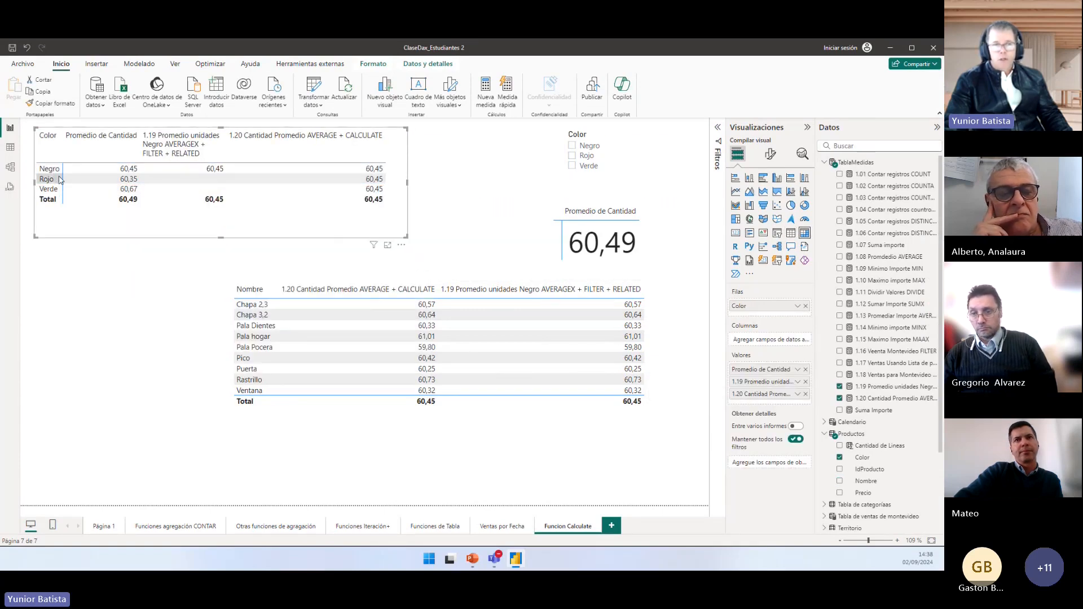
Step: Open the measure 1.20 formula and mark its Productos[Color] = "Negro" condition with a box and arrows
left_click(876, 400)
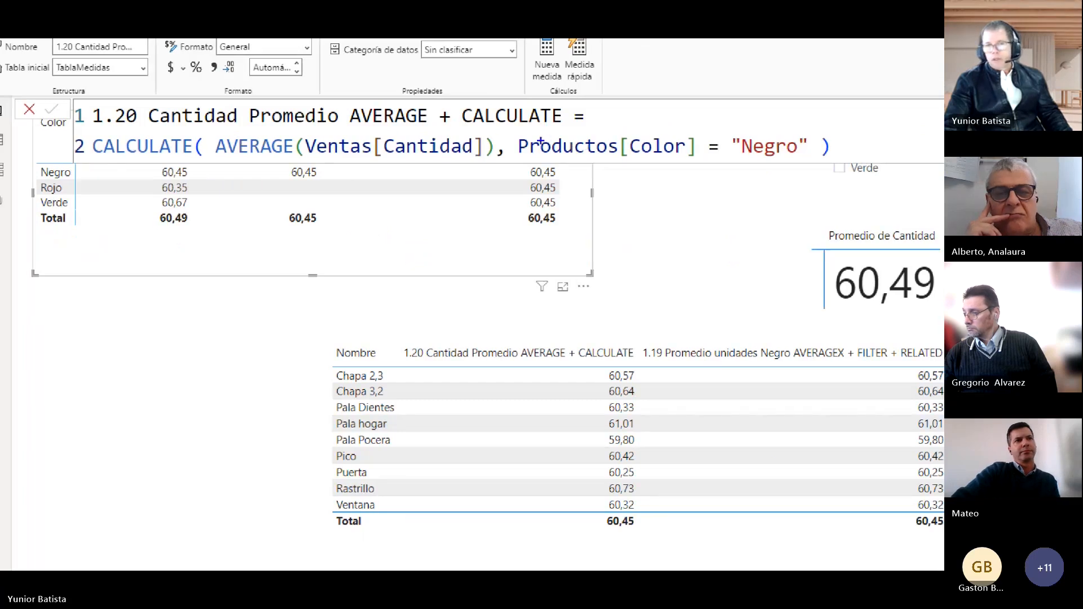
mouse_move(514, 131)
left_mouse_down()
mouse_move(545, 155)
mouse_move(838, 161)
left_mouse_up()
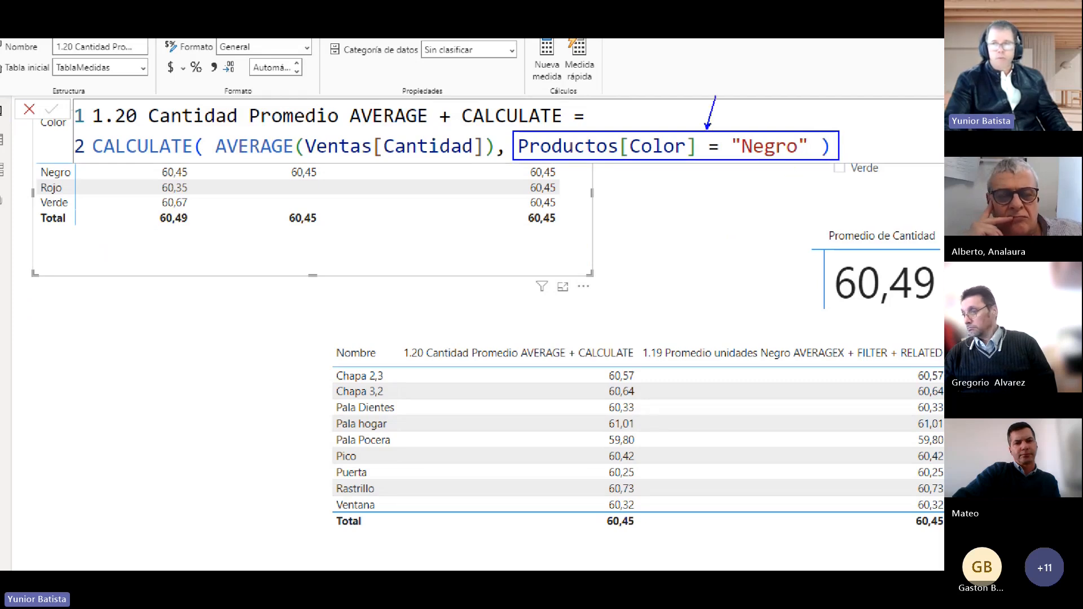
left_click_drag(715, 96, 720, 69)
mouse_move(674, 191)
left_mouse_down()
mouse_move(369, 316)
mouse_move(76, 250)
left_mouse_up()
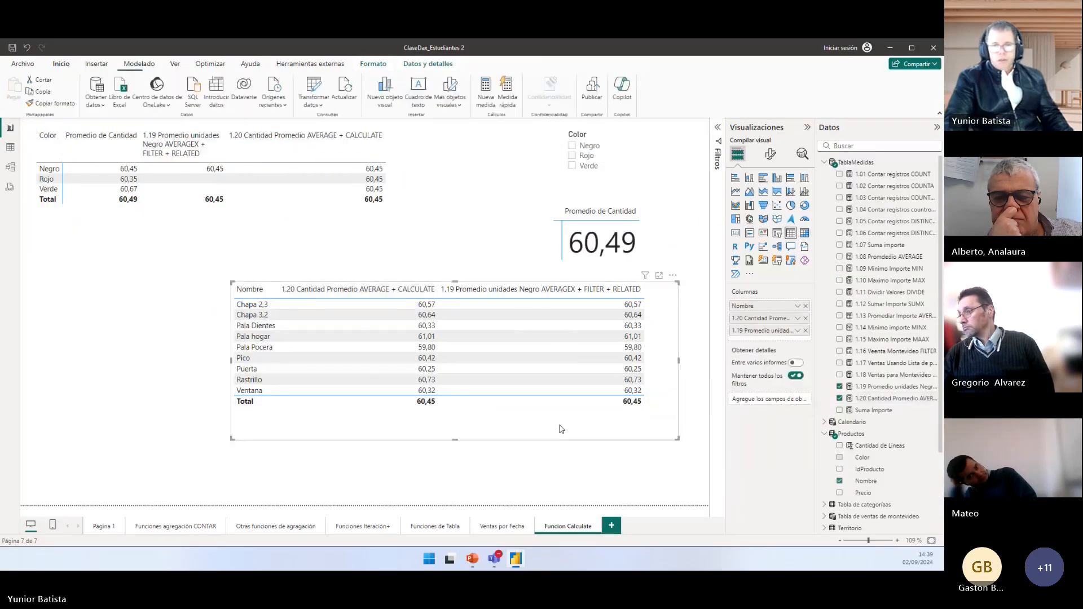
Step: Reposition the product table directly below the Color matrix and reopen the measure 1.20 formula
left_click_drag(671, 489, 441, 489)
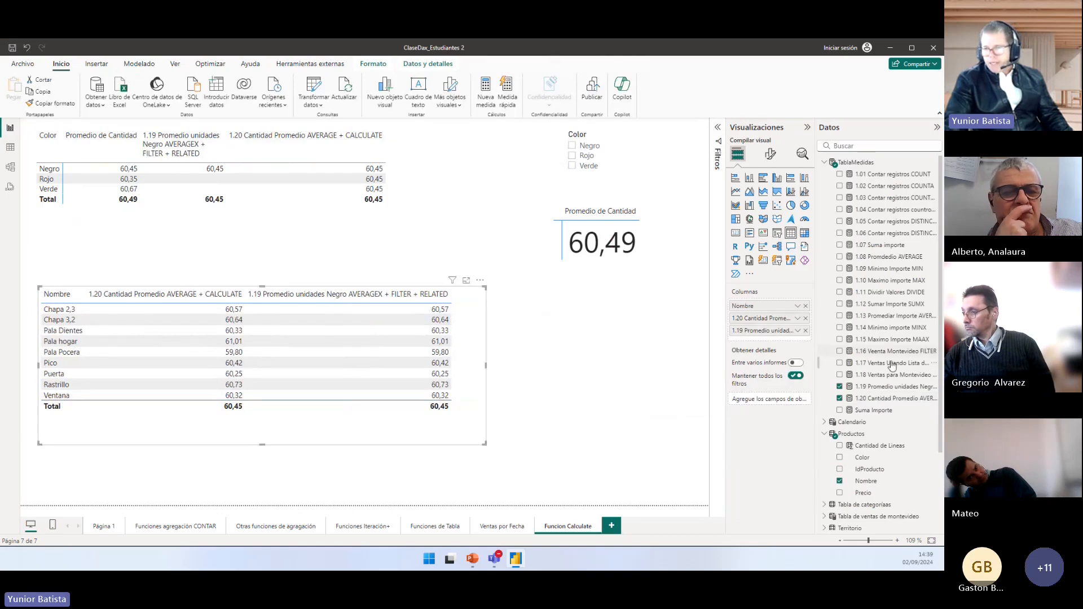
left_click(888, 398)
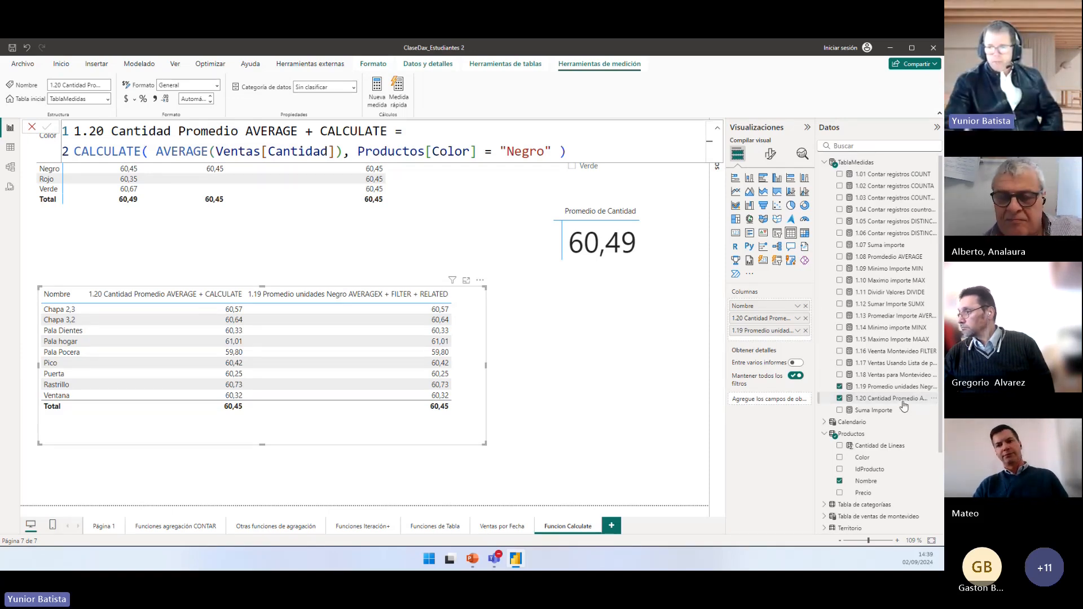
left_click_drag(350, 435, 348, 380)
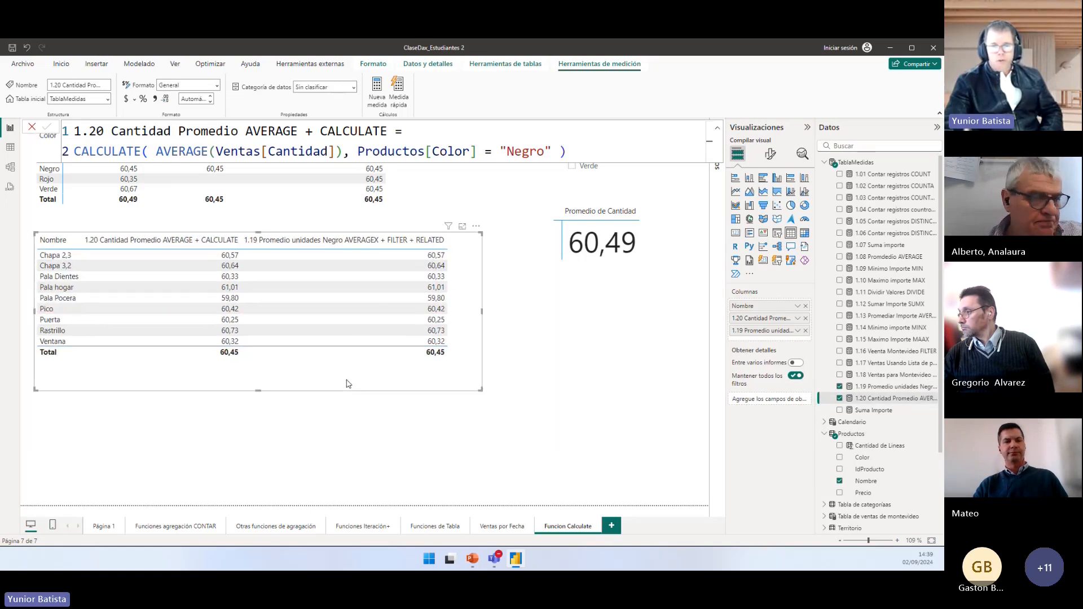
Step: Create a new measure named "1.21 Calcular Ventas Montevideo Calulate" and start a second line for its formula
left_click(377, 99)
type("12")
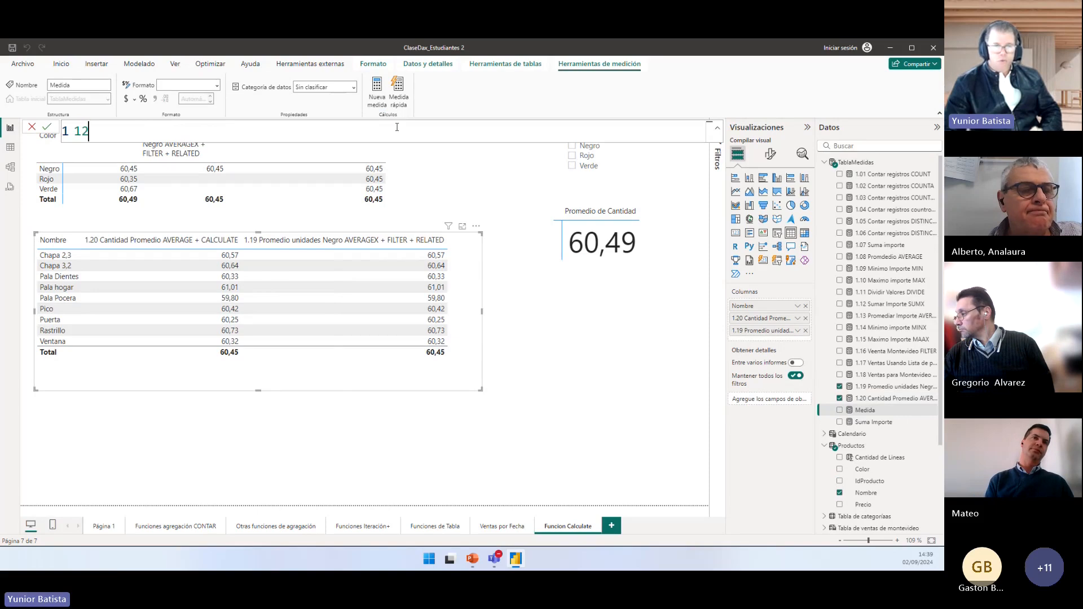
type("1")
key("BackSpace")
key("BackSpace")
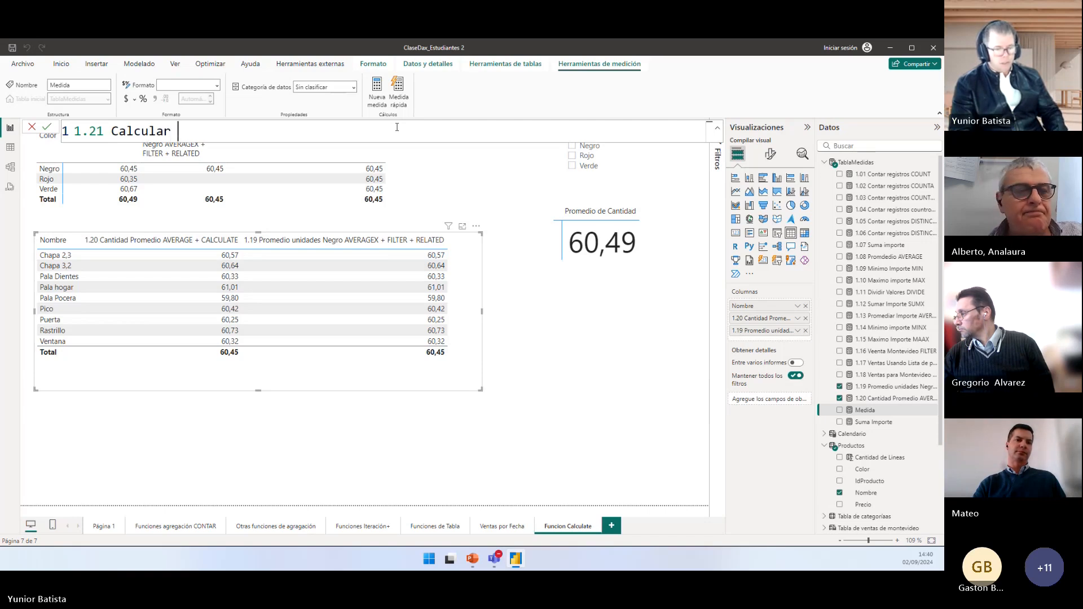
type("Ventas Mo")
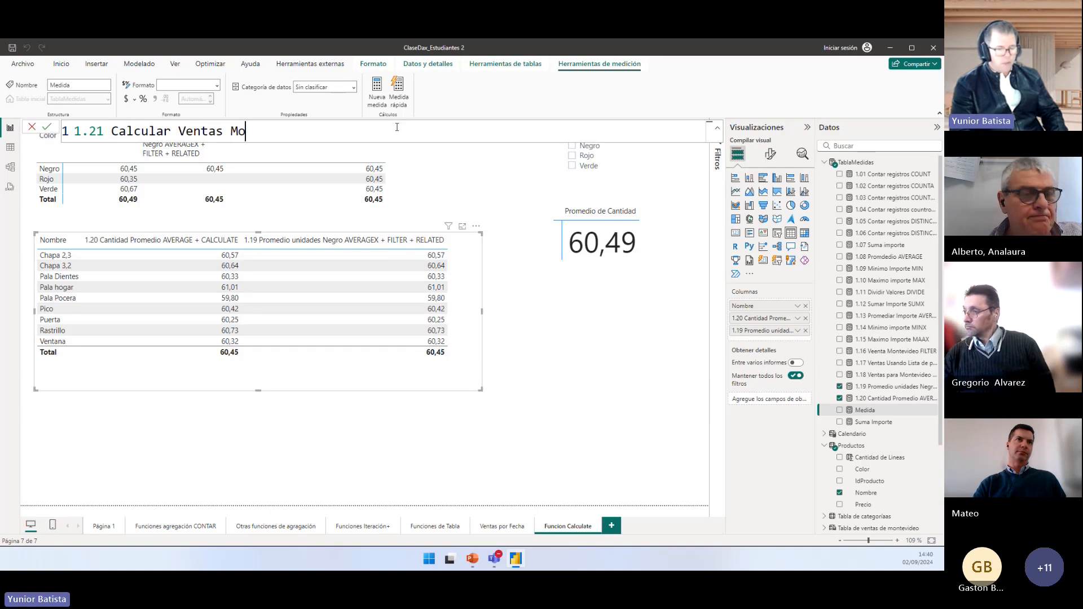
type("ntevideo")
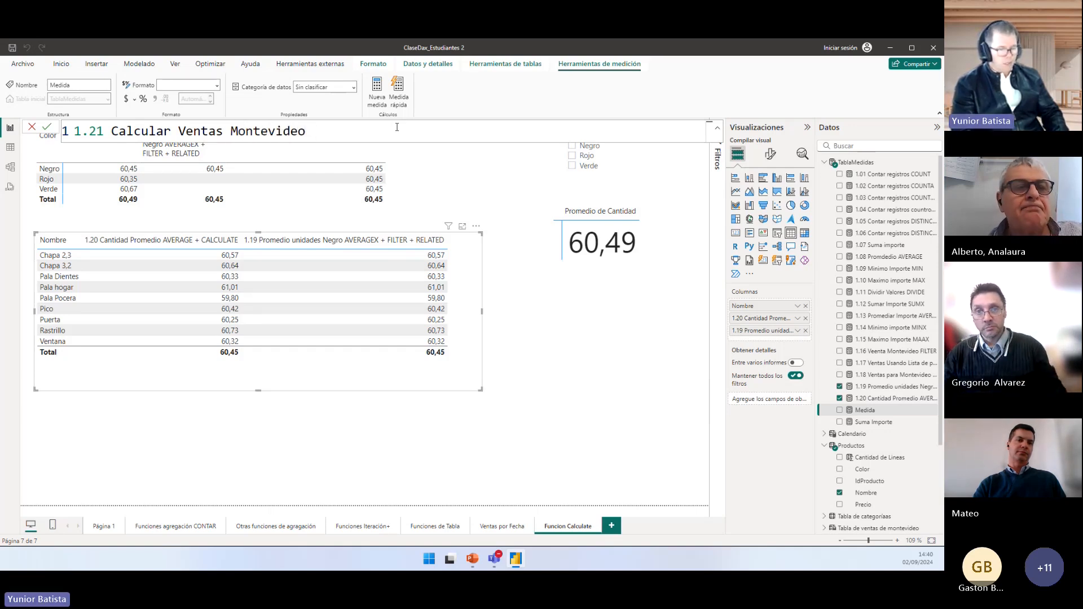
type(" Calulate")
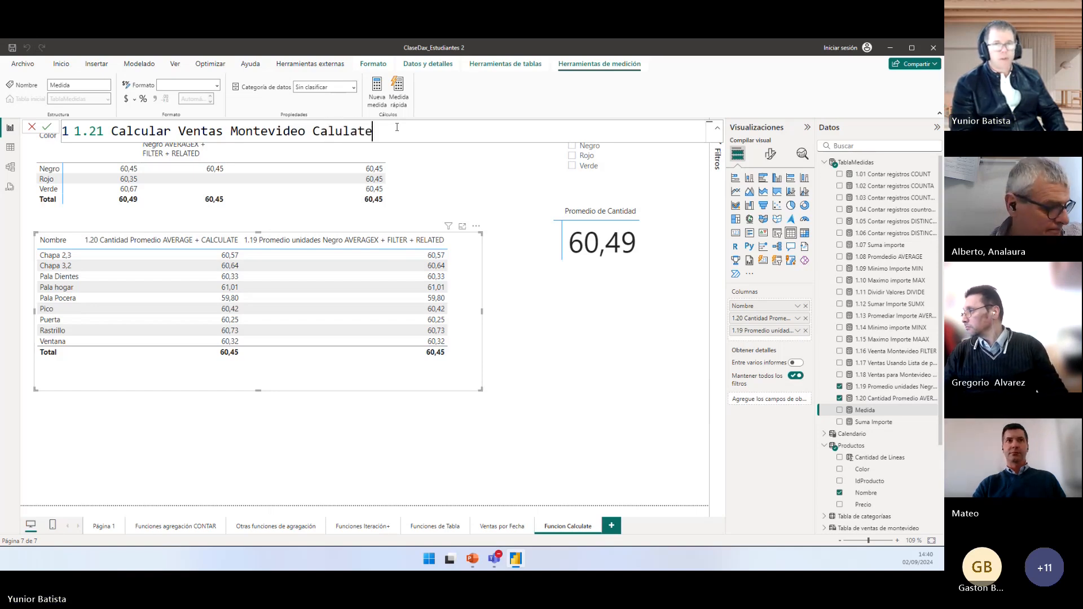
type(" =")
key("shift+Return")
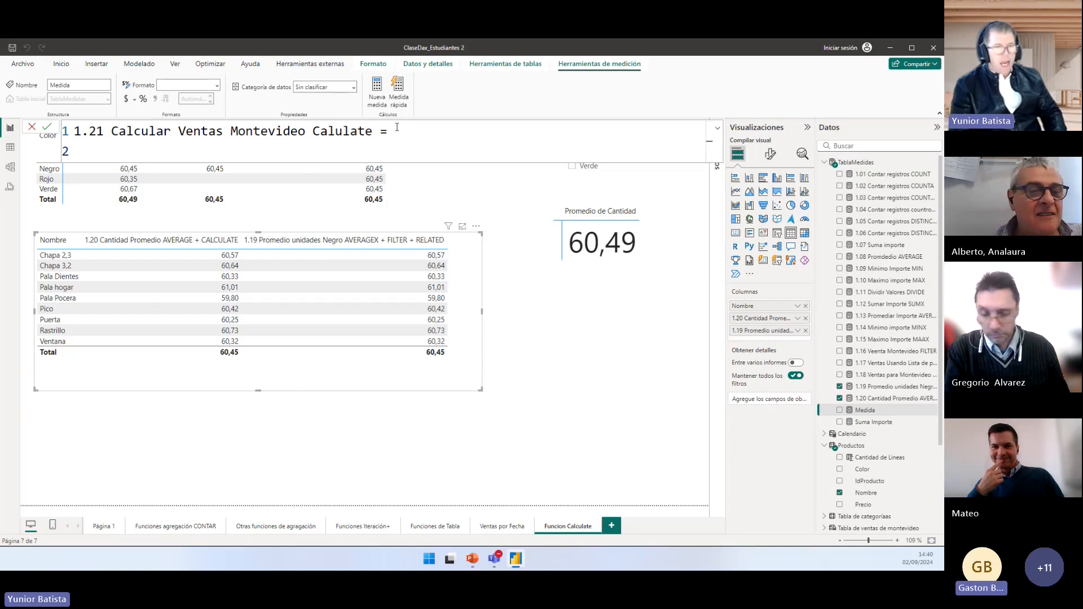
Step: Begin the measure 1.21 formula with CALCULATE on [Suma Importe], and draw an arrow from the Suma Importe measure to that argument
type("cal")
key("Tab")
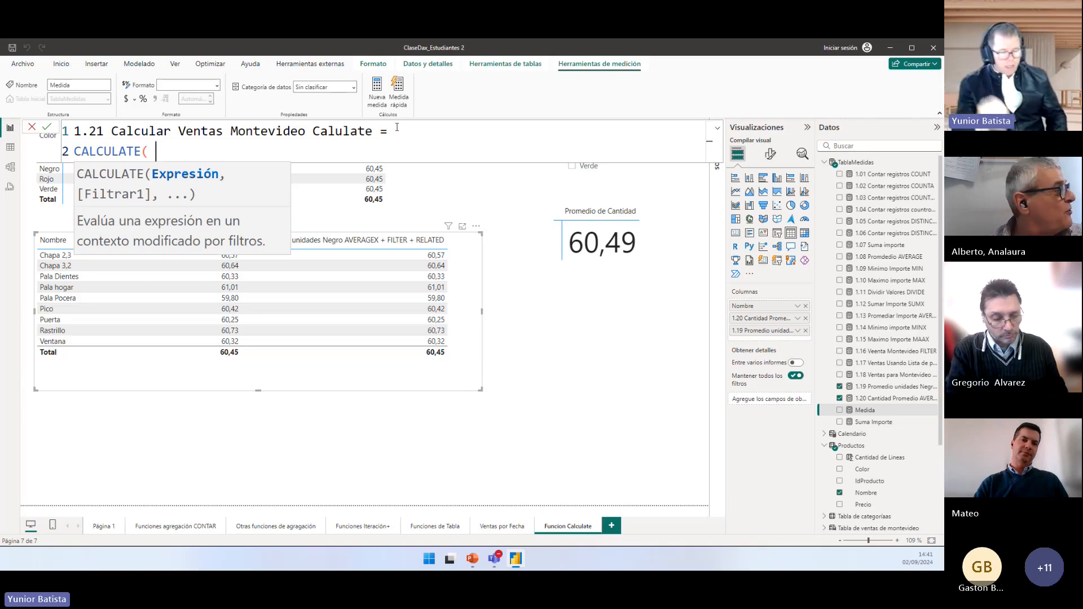
type("[sum")
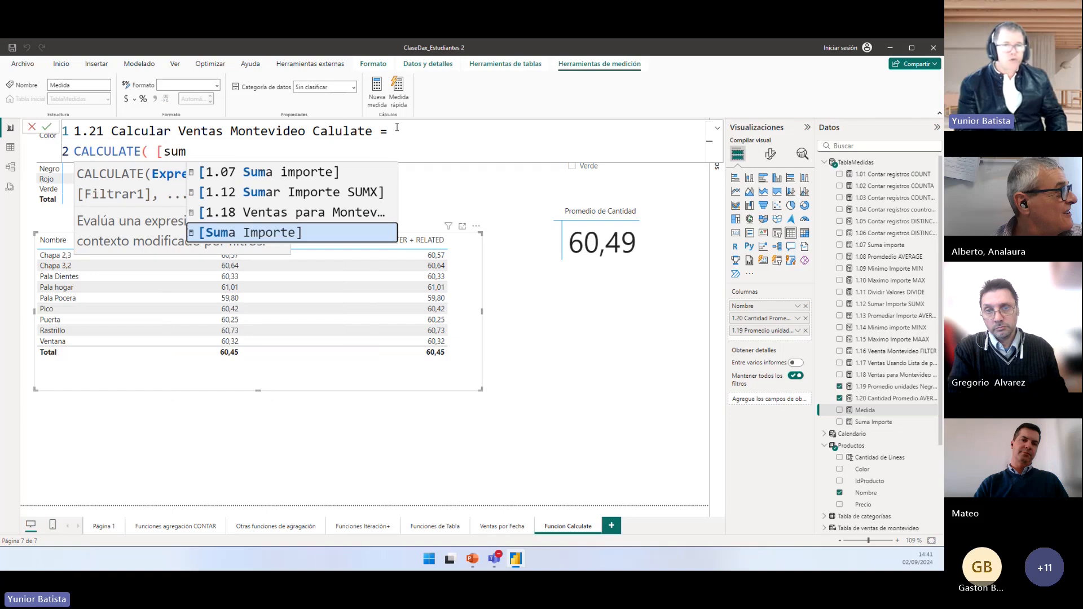
key("Tab")
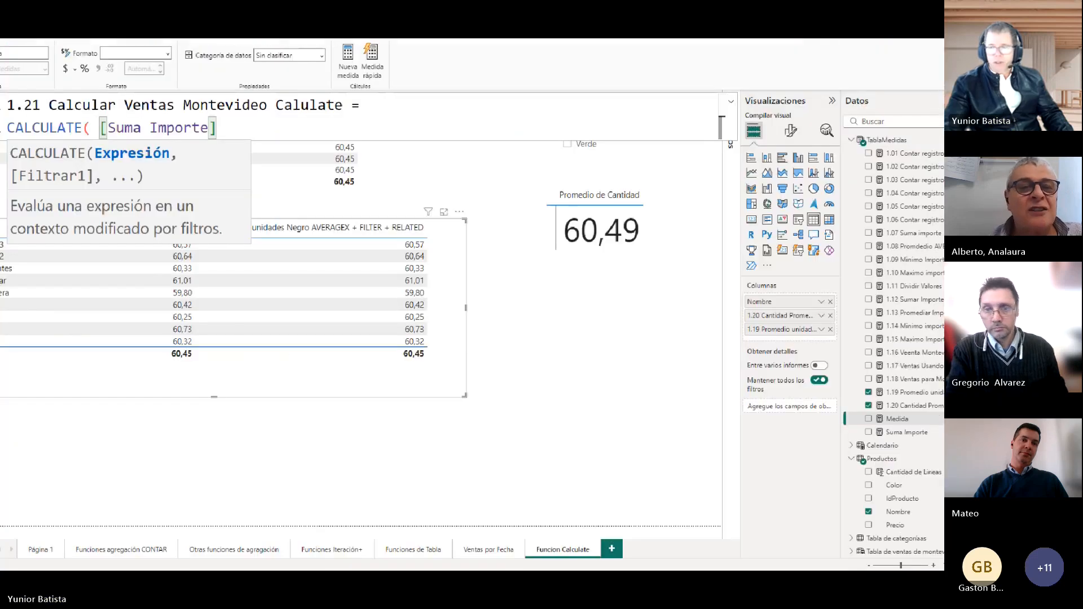
mouse_move(831, 422)
left_mouse_down()
mouse_move(256, 196)
mouse_move(217, 165)
left_mouse_up()
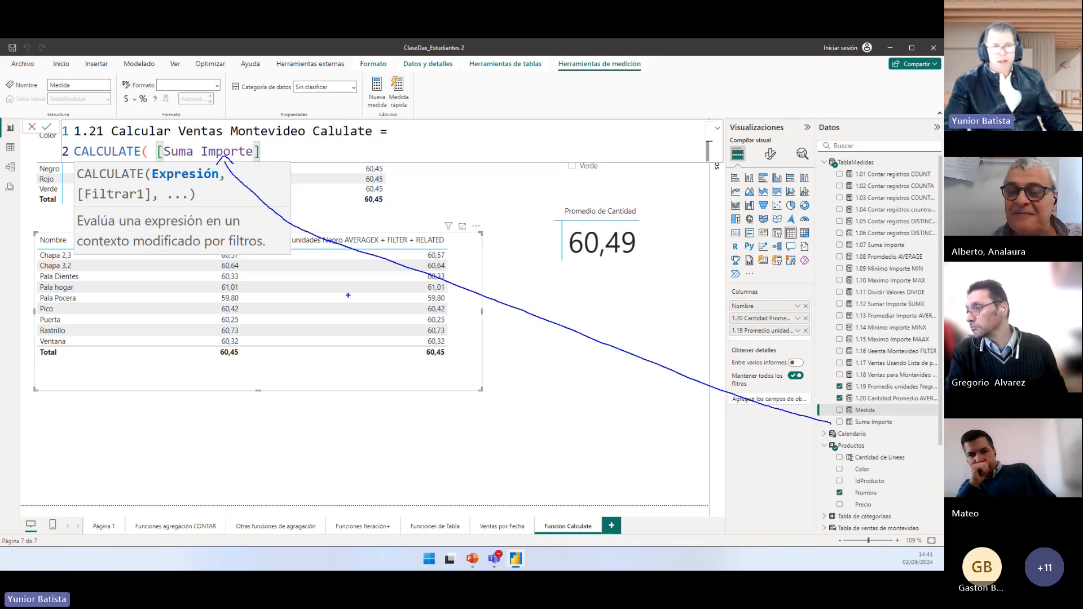
key("Escape")
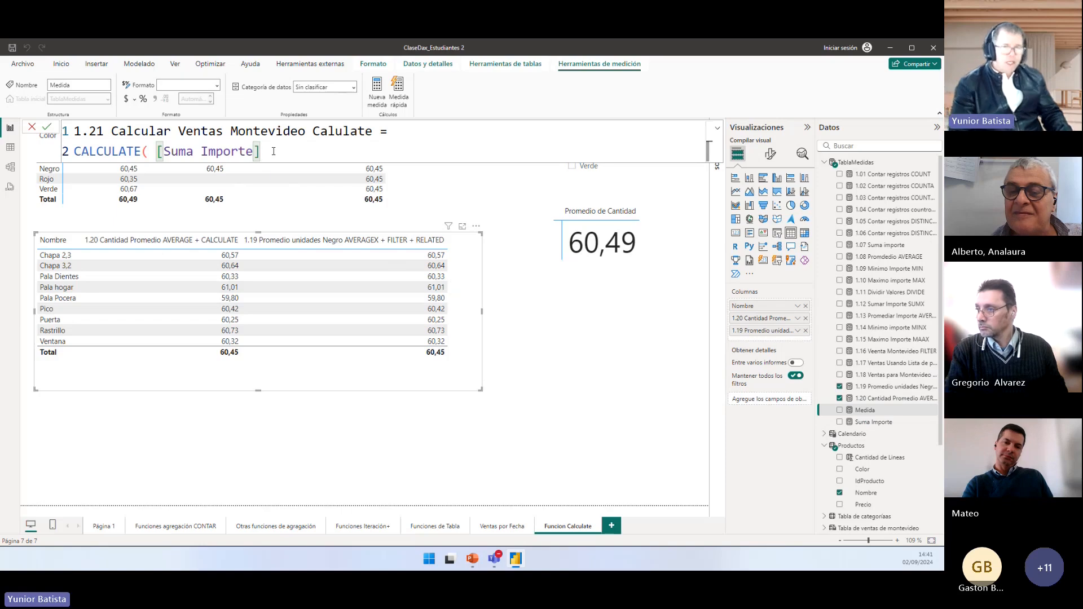
Step: Add Territorio[Nombre] as the start of the filter argument after [Suma Importe] in the CALCULATE formula of measure 1.21
type(",")
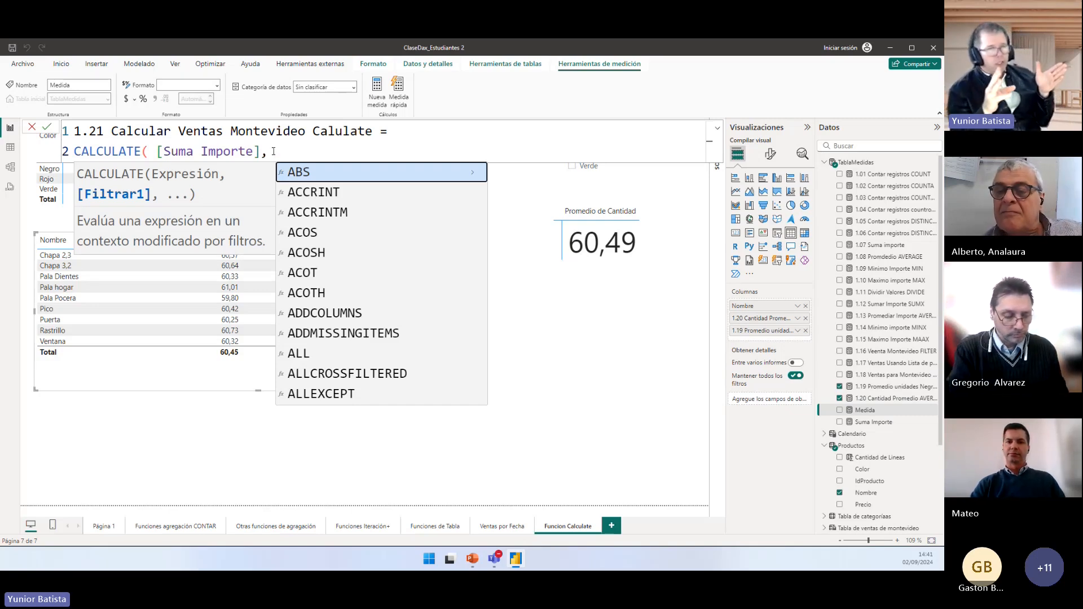
type("co")
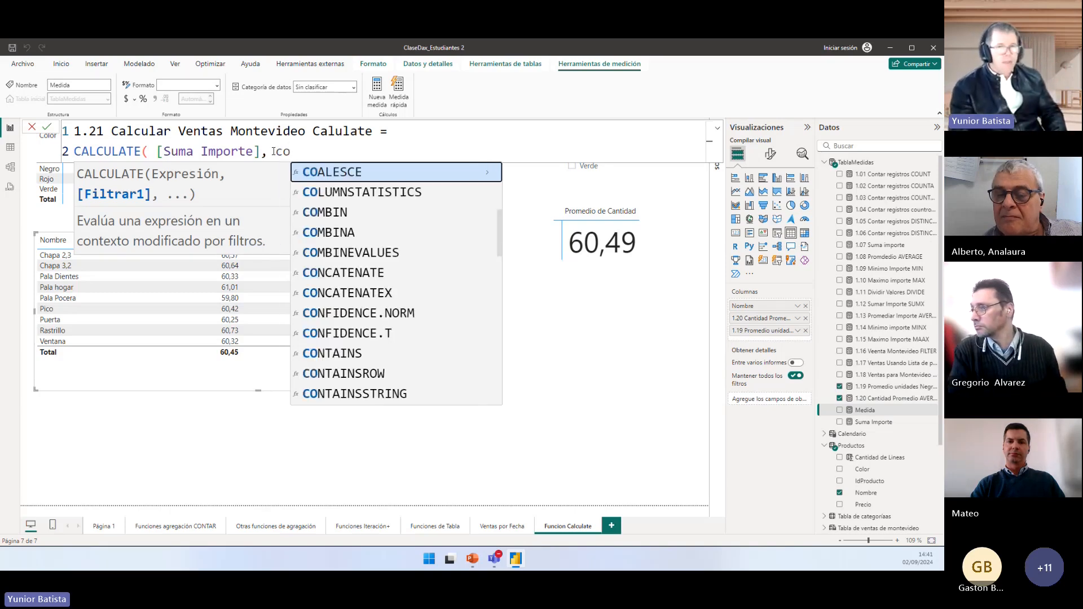
key("BackSpace")
key("BackSpace")
type("mon")
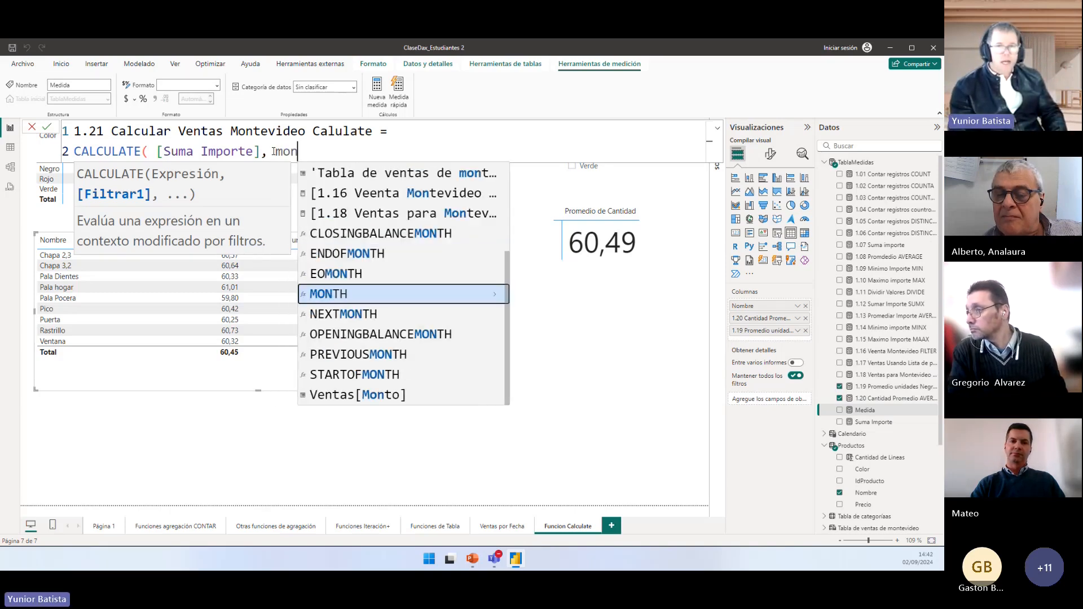
key("BackSpace")
key("BackSpace")
key("BackSpace")
type("terr")
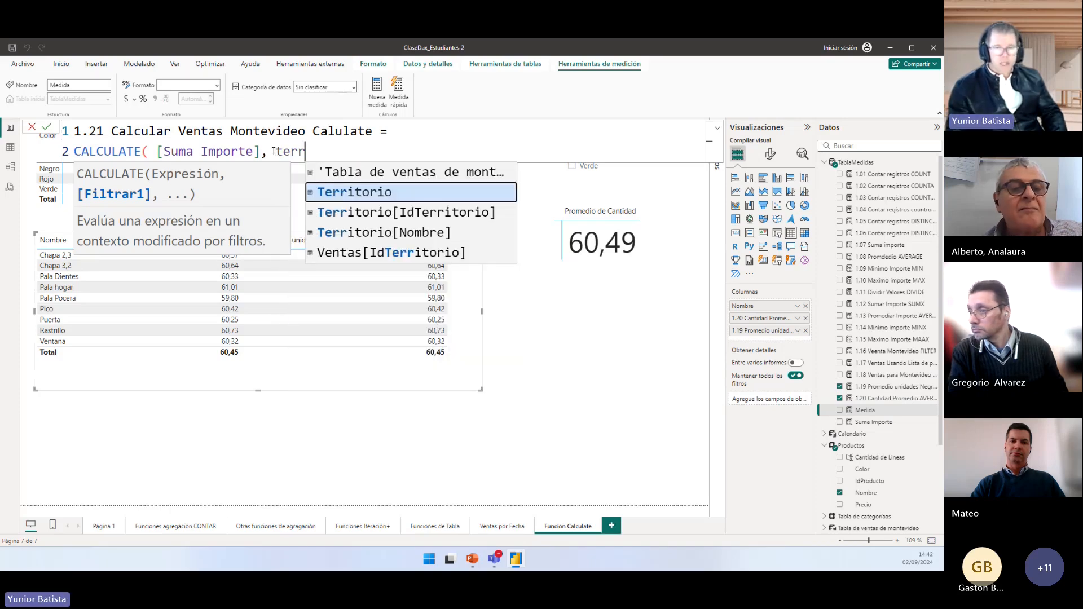
key("Down")
key("Down")
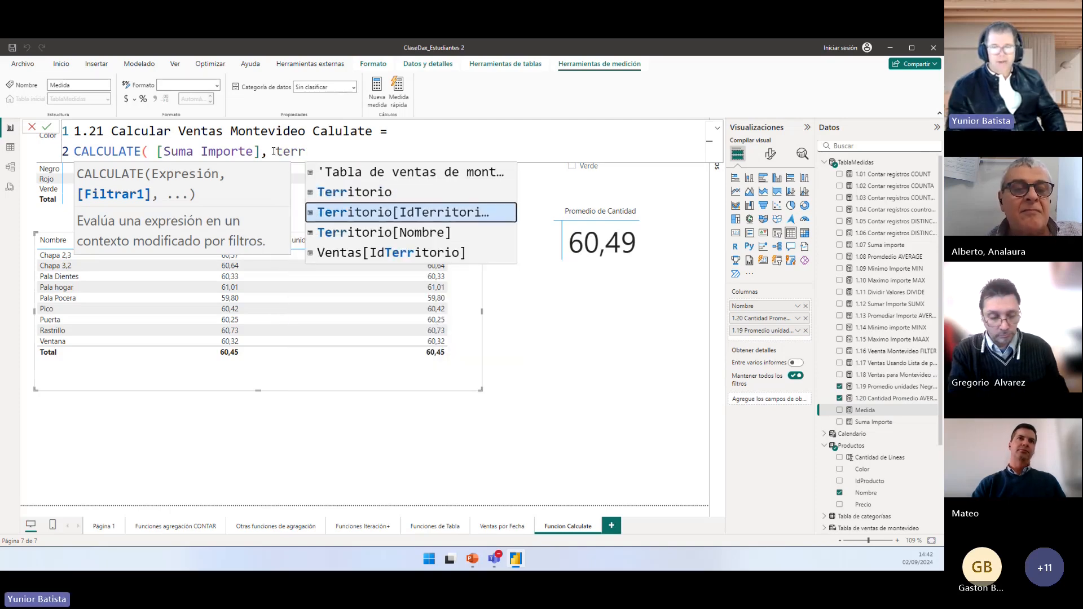
key("Tab")
Step: Complete the filter condition as = "Montevideo", close the CALCULATE parenthesis and commit measure 1.21
type("= ")
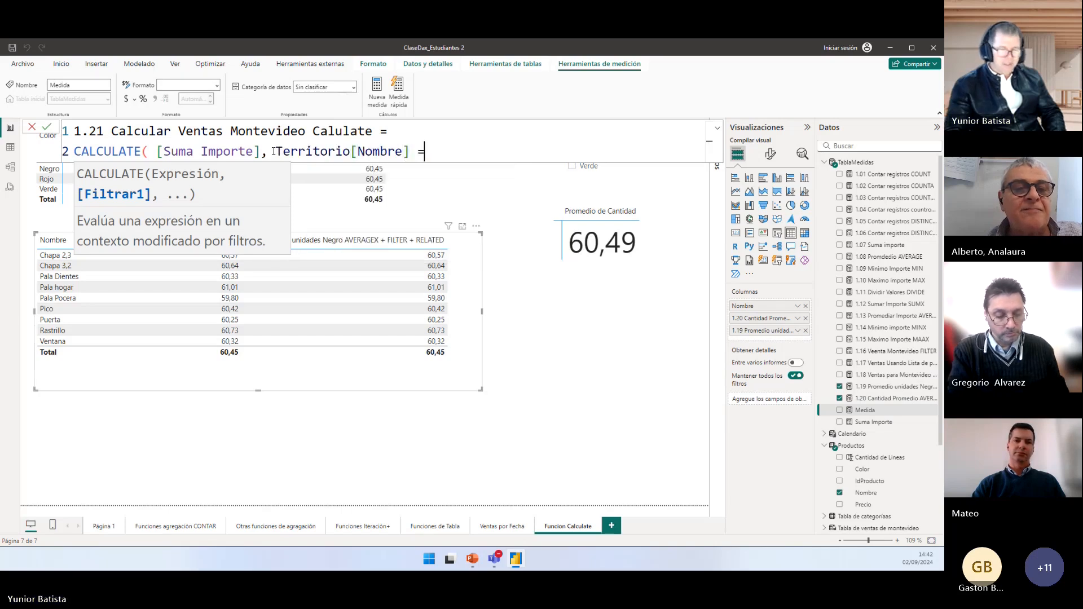
type("\"\"")
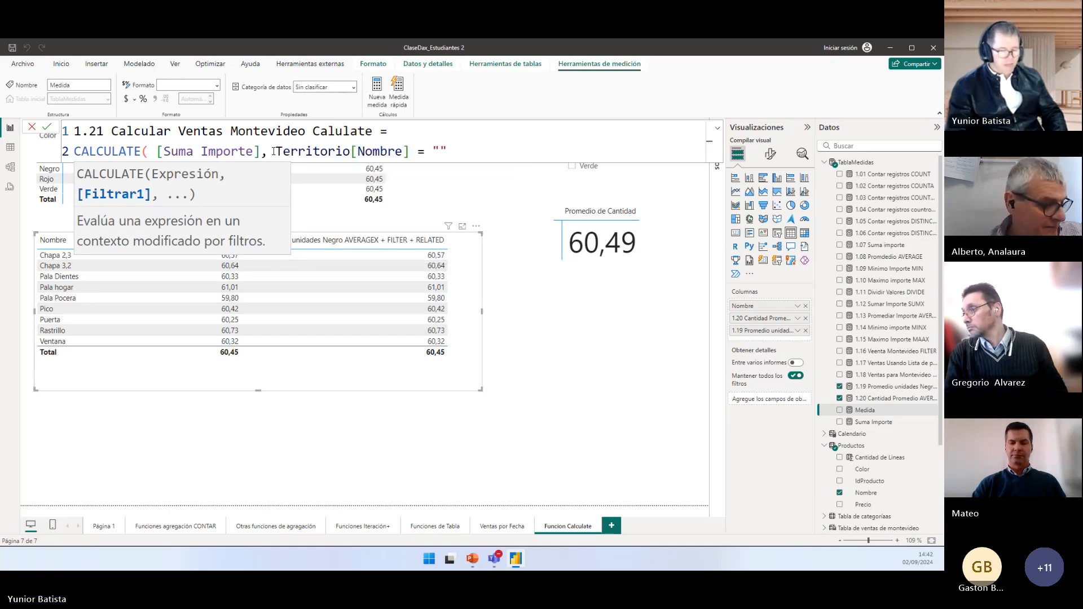
type("Montevideo")
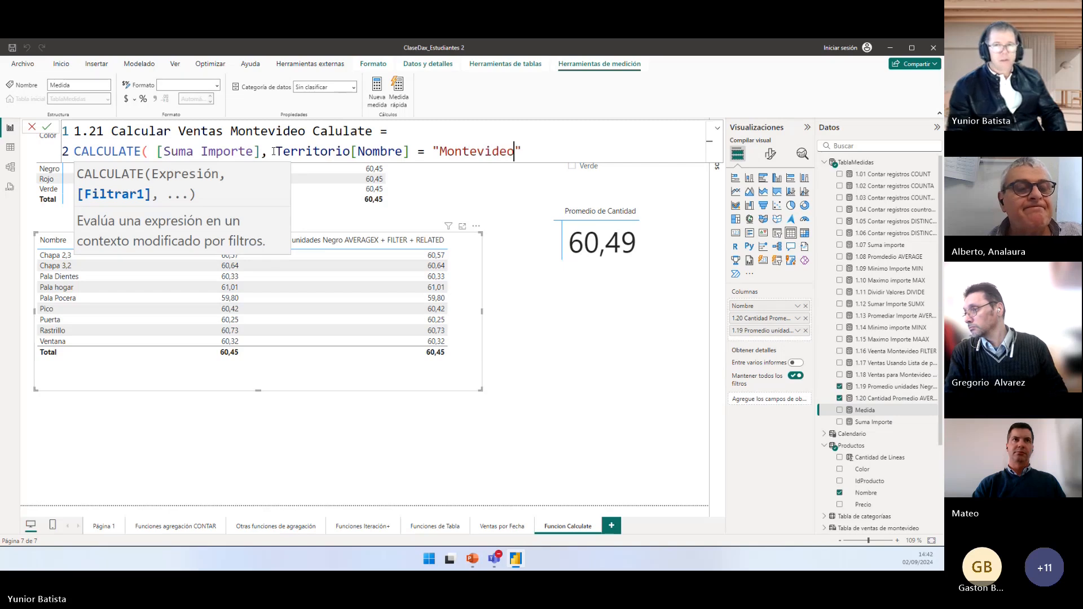
key("Right")
type(")")
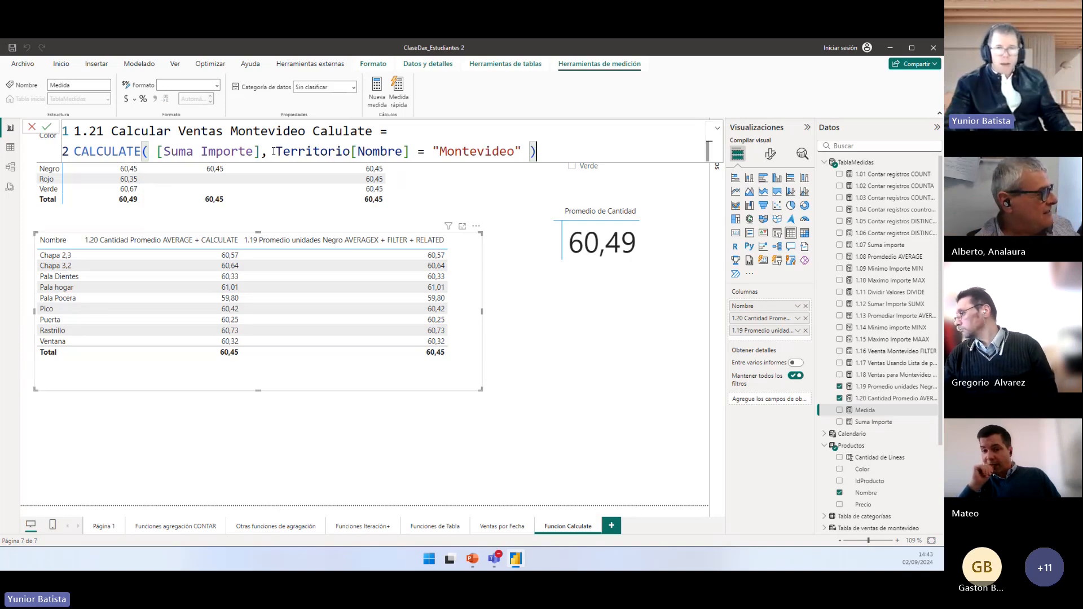
left_click_drag(275, 151, 530, 151)
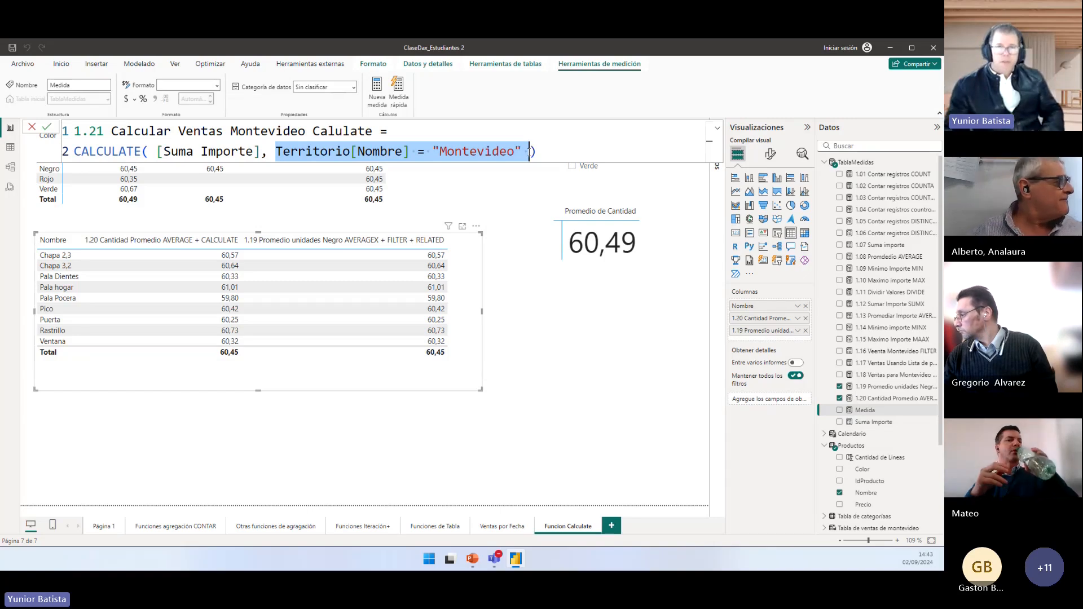
key("Return")
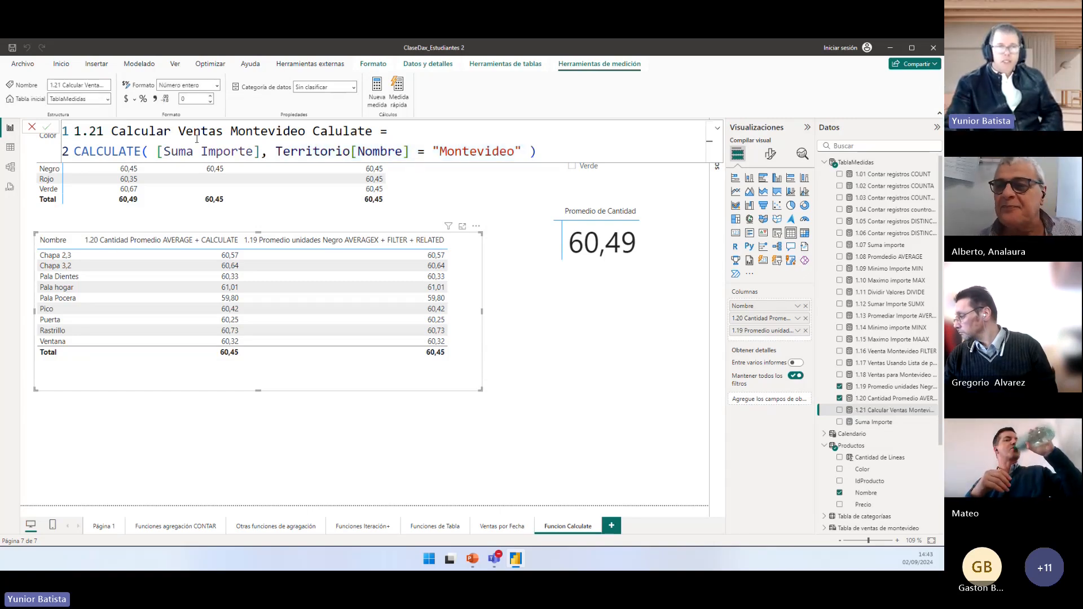
Step: Show the Ventas table's data, select its Importe column and filter IdTerritorio to 1
left_click(10, 150)
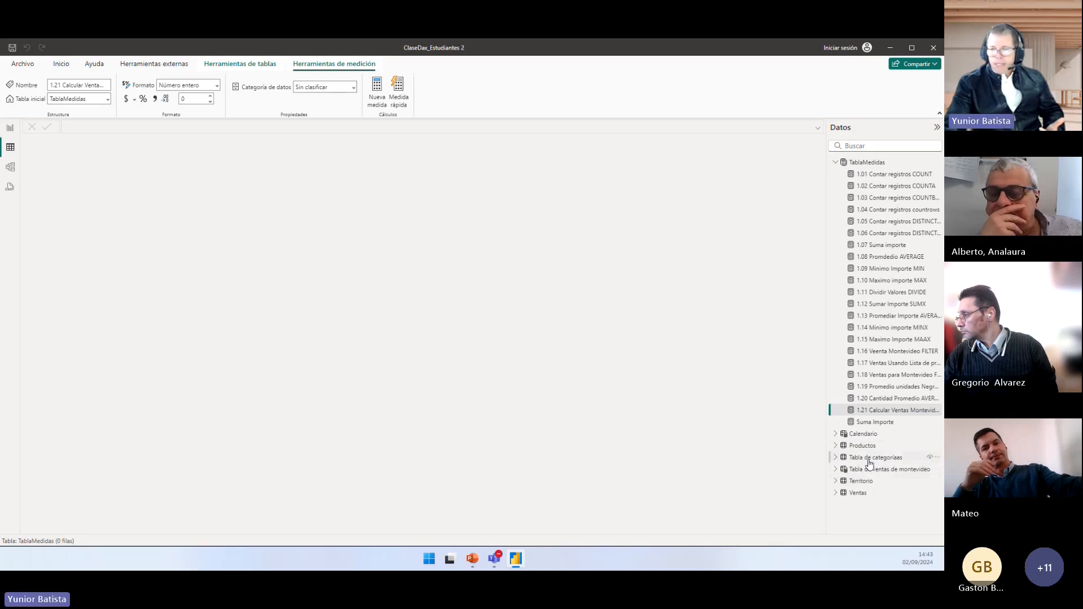
left_click(858, 493)
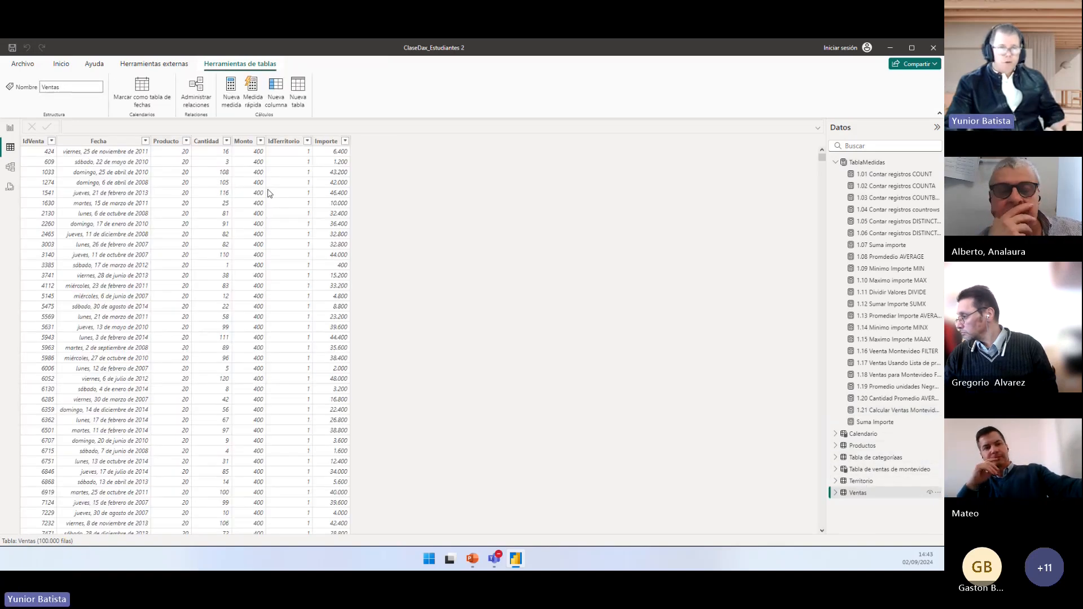
left_click(331, 142)
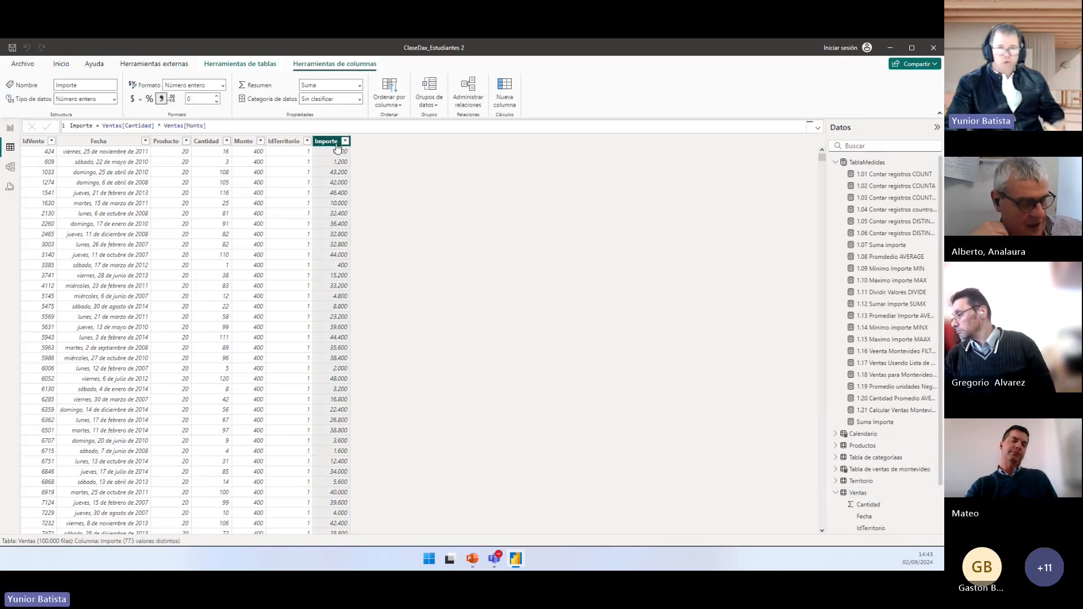
left_click(307, 141)
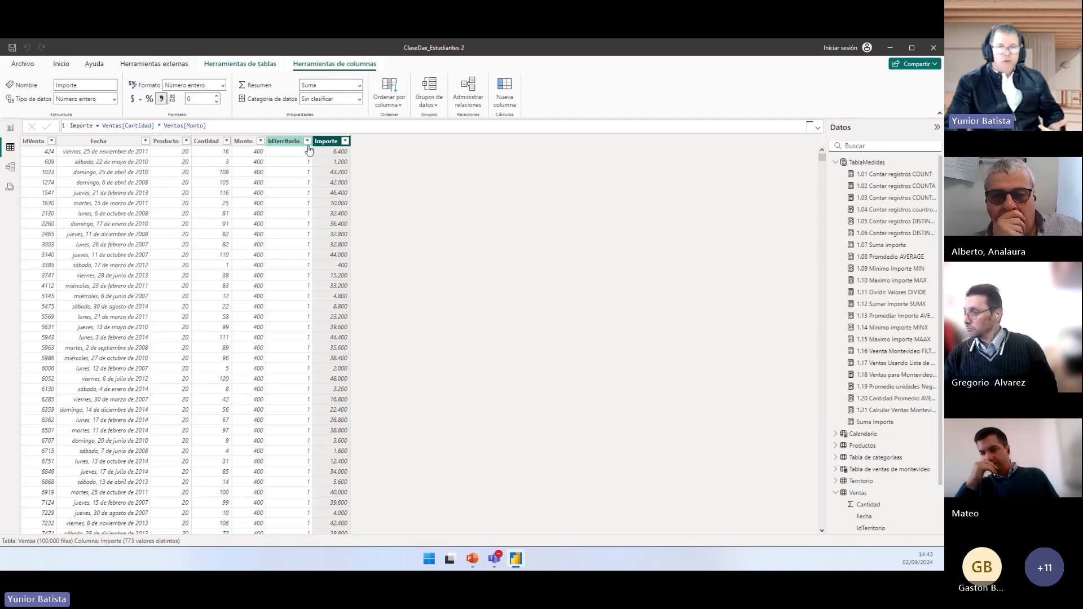
left_click(327, 240)
left_click(327, 256)
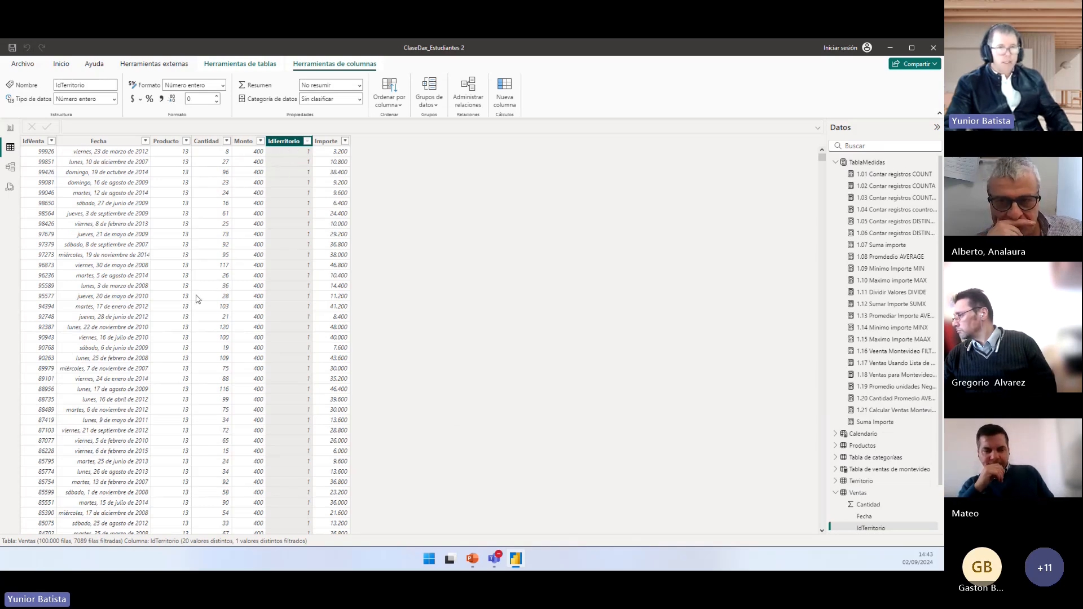
Step: Check the Ventas–Territorio relationship in the model diagram and inspect the filtered IdTerritorio column in the Ventas data
left_click(17, 168)
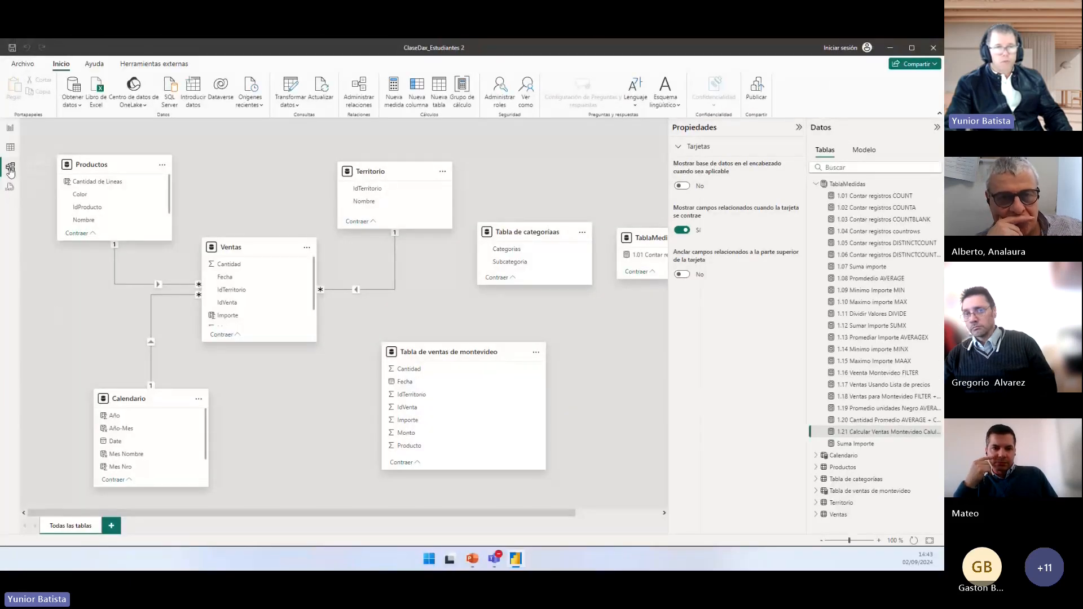
left_click(10, 148)
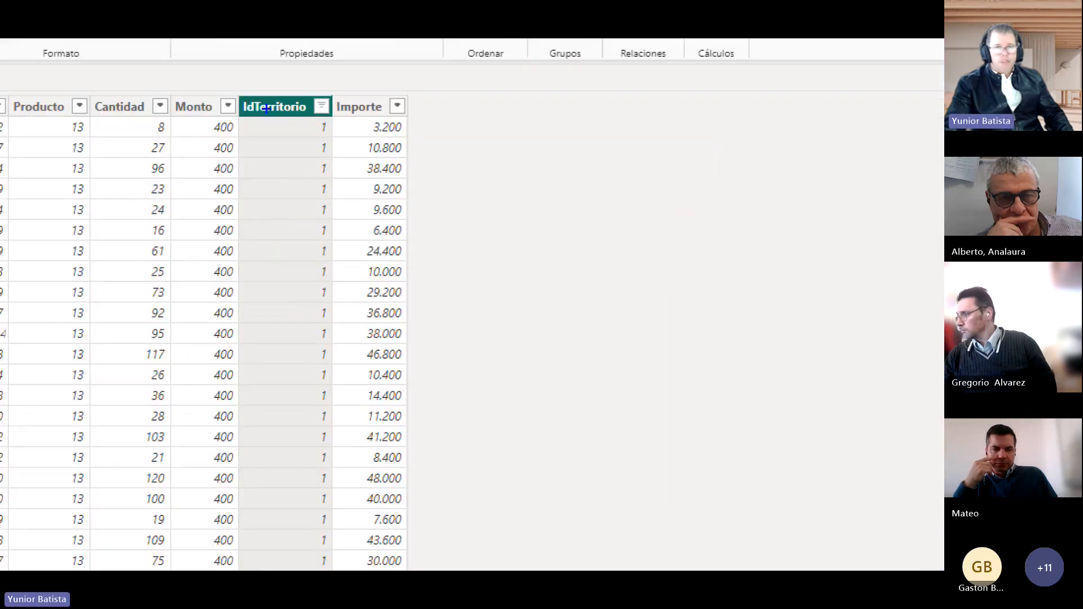
left_click(267, 108)
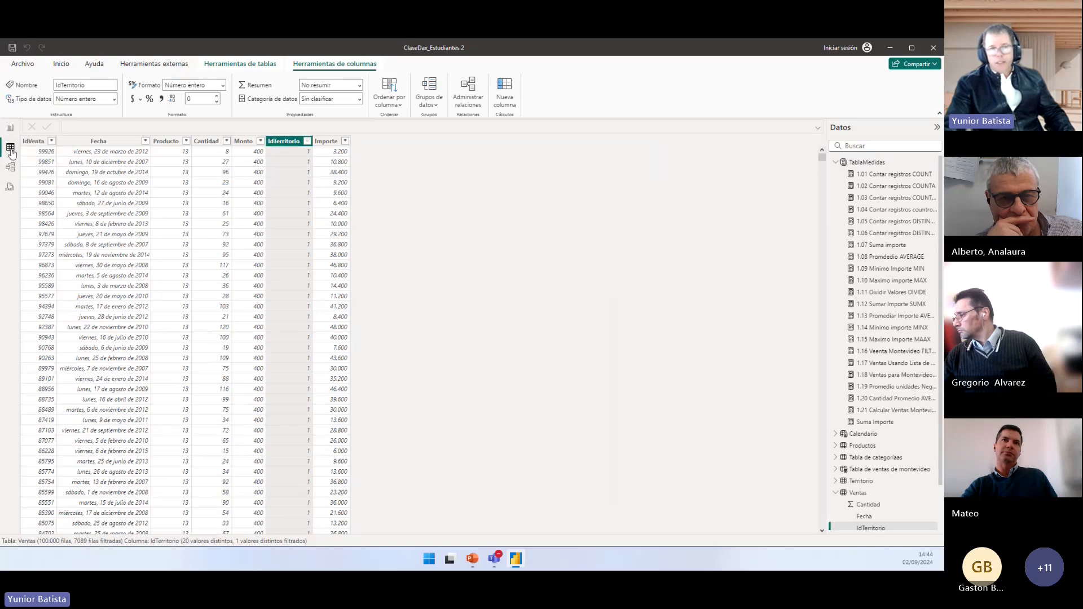
Step: In the model diagram, shift the Productos and Calendario tables slightly while keeping Ventas at the center of the relationships
left_click(9, 172)
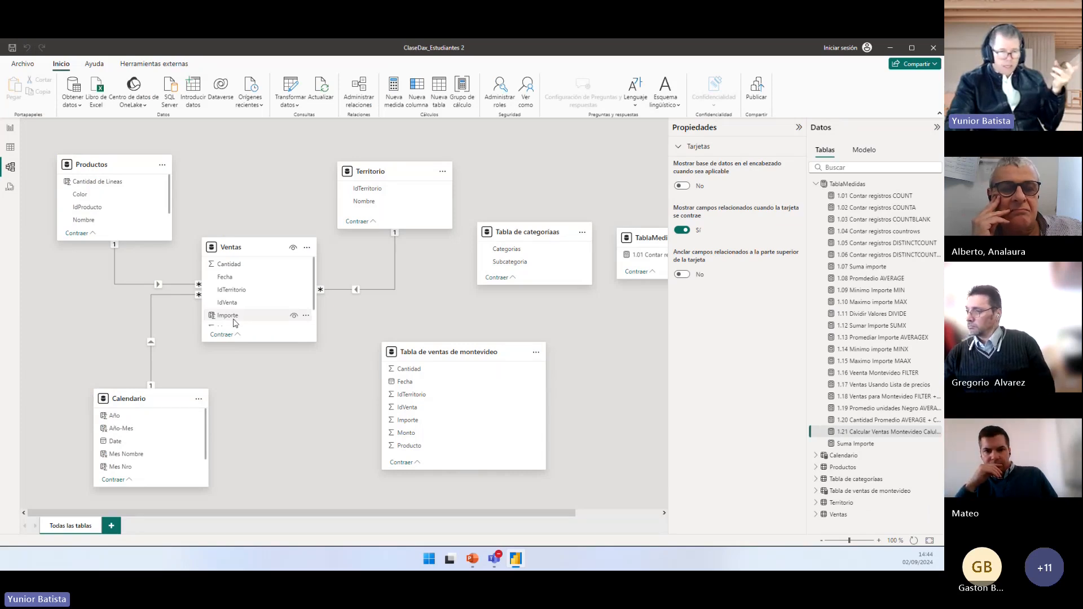
mouse_move(246, 249)
left_mouse_down()
mouse_move(252, 237)
mouse_move(242, 241)
left_mouse_up()
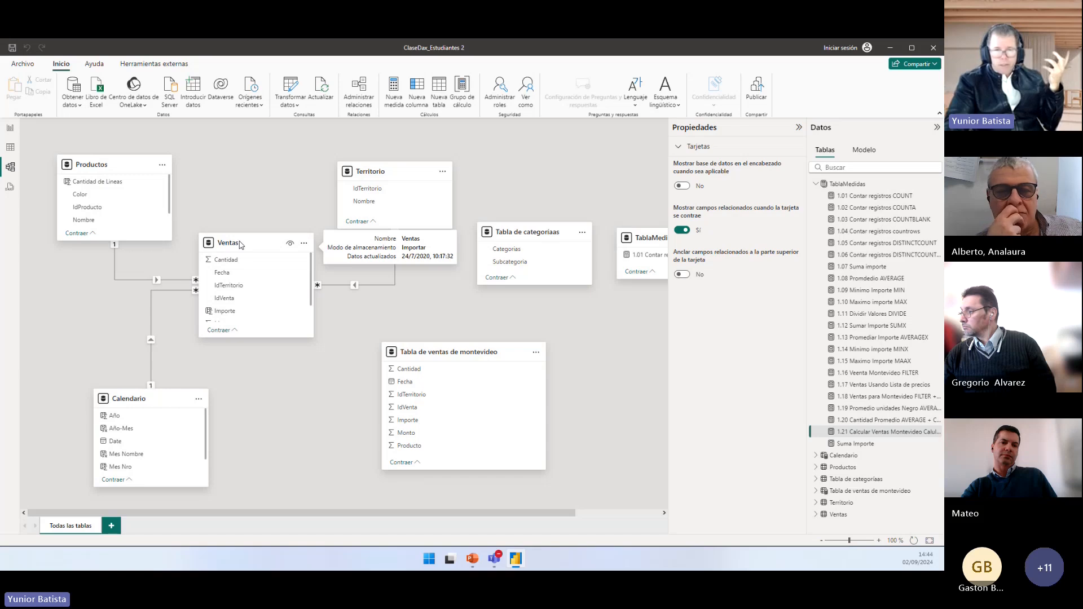
left_click_drag(240, 245, 241, 249)
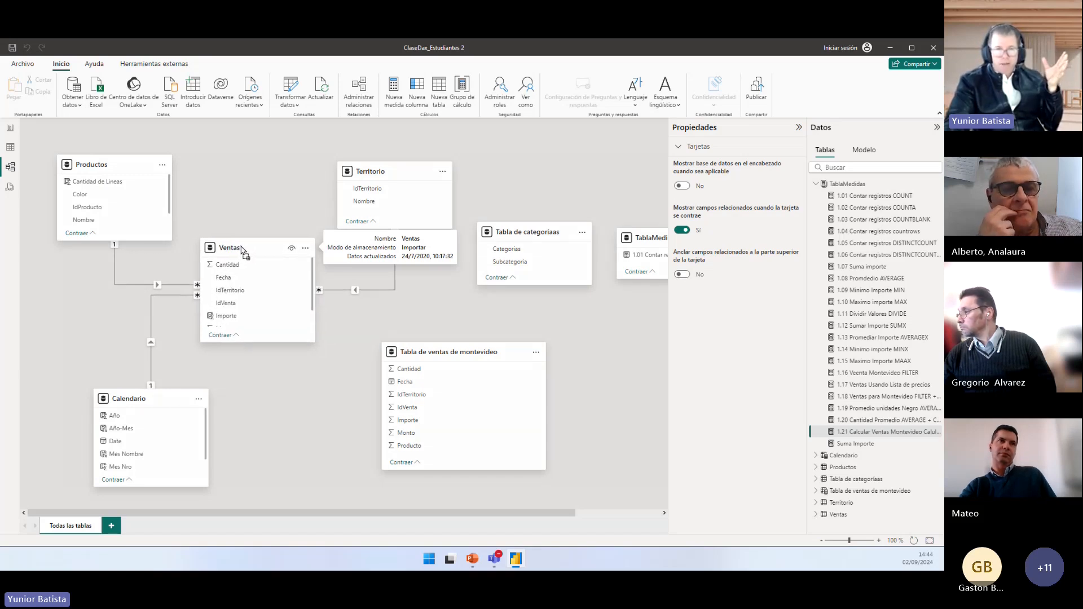
left_click_drag(111, 167, 125, 167)
left_click_drag(162, 400, 135, 394)
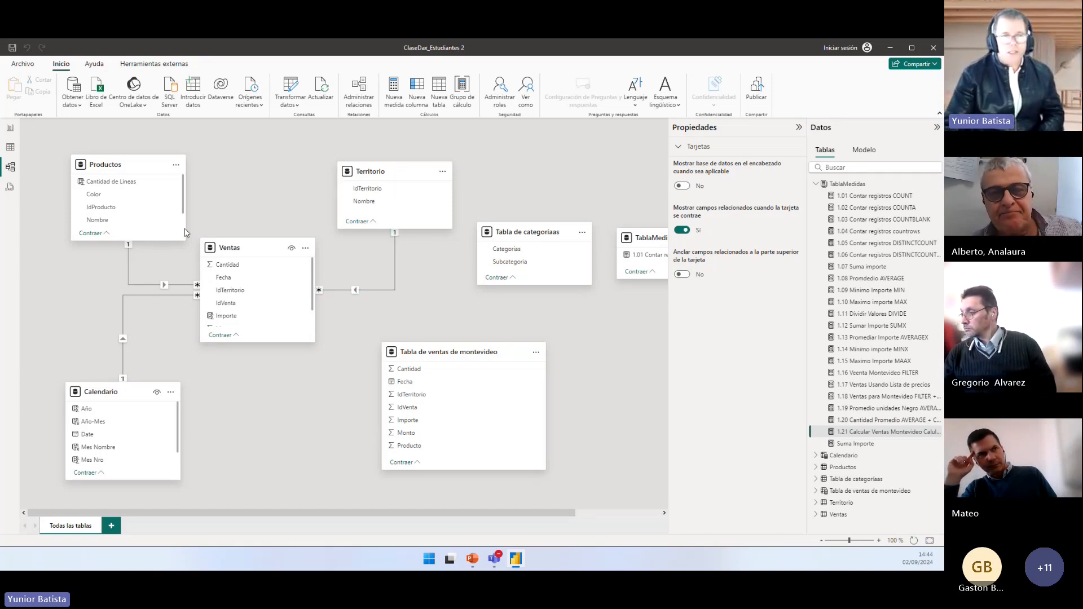
Step: Return to the report page, open the measure 1.21 formula and highlight all of its text
left_click(11, 133)
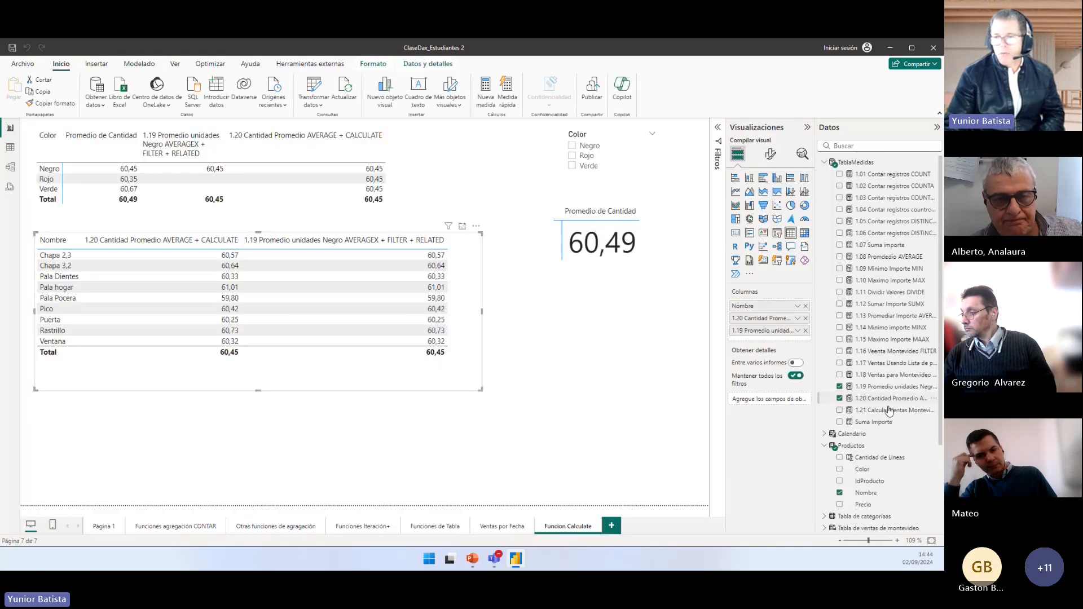
left_click(119, 133)
double_click(120, 133)
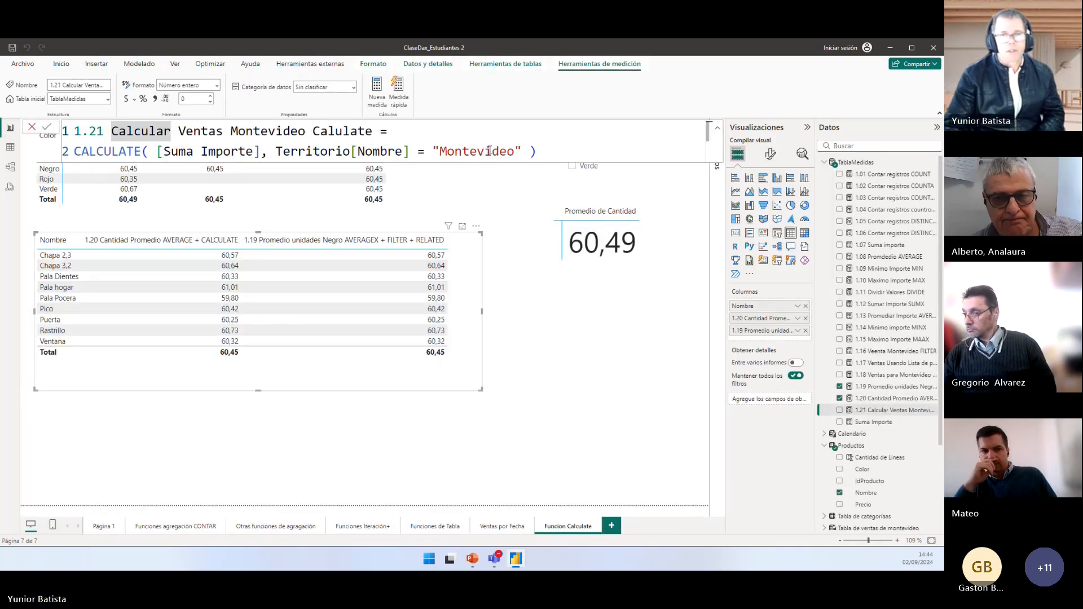
key("ctrl+End")
key("ctrl+a")
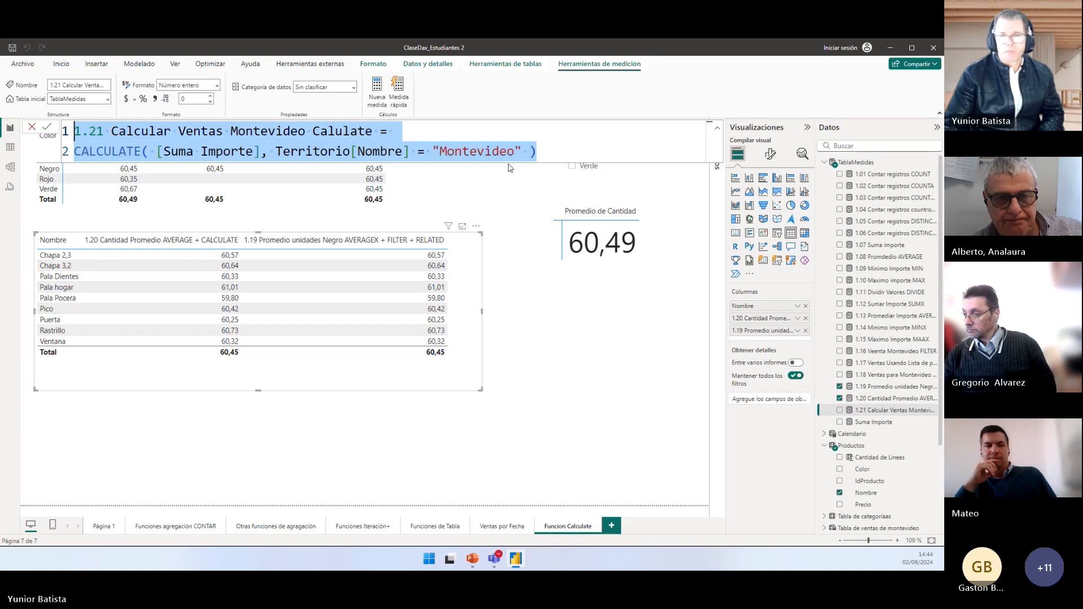
Step: Narrow the 1.19 and 1.20 columns of the product table, shrink the table to fit, and deselect it
left_click_drag(479, 386, 477, 377)
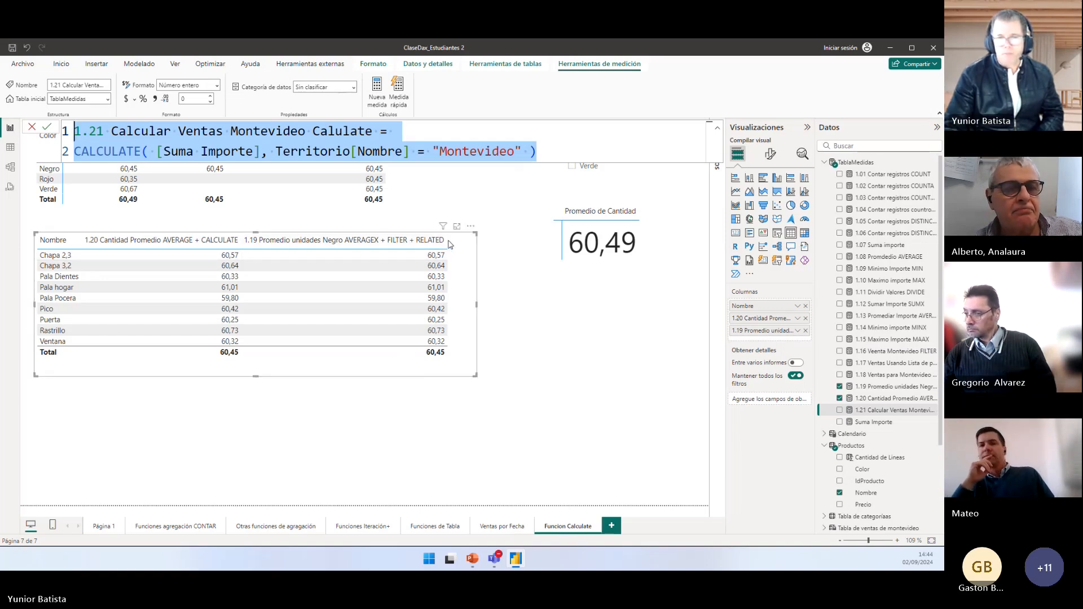
left_click_drag(449, 243, 347, 243)
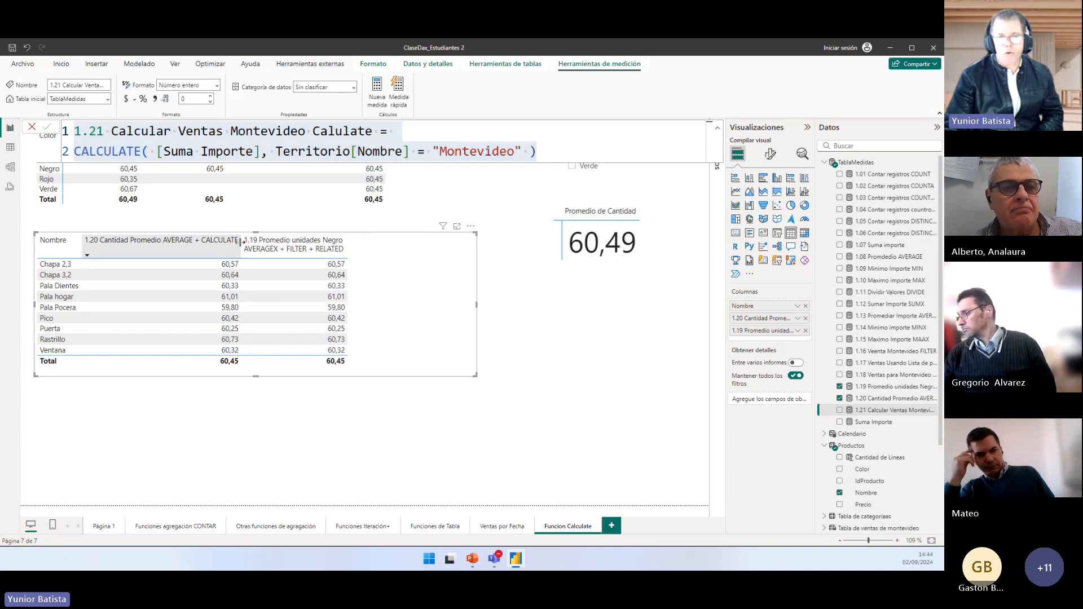
left_click_drag(241, 243, 175, 243)
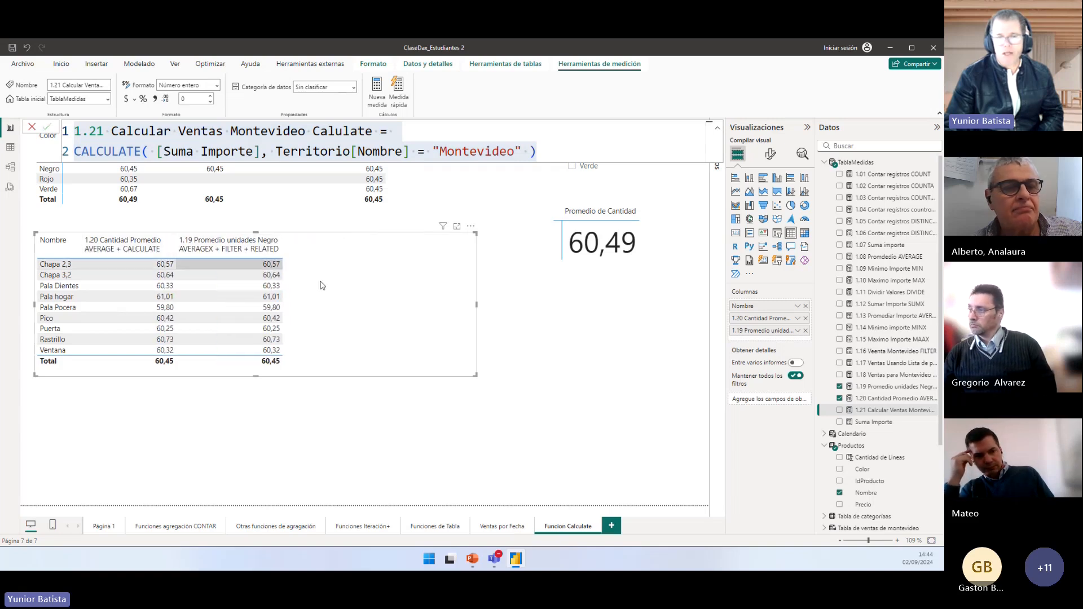
left_click_drag(476, 304, 359, 319)
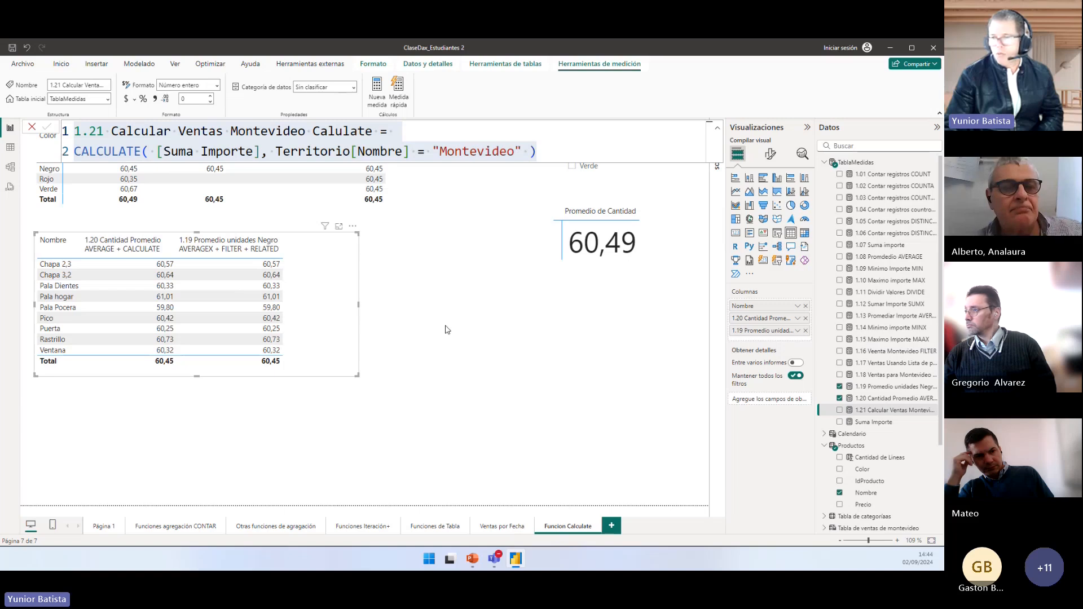
left_click(446, 329)
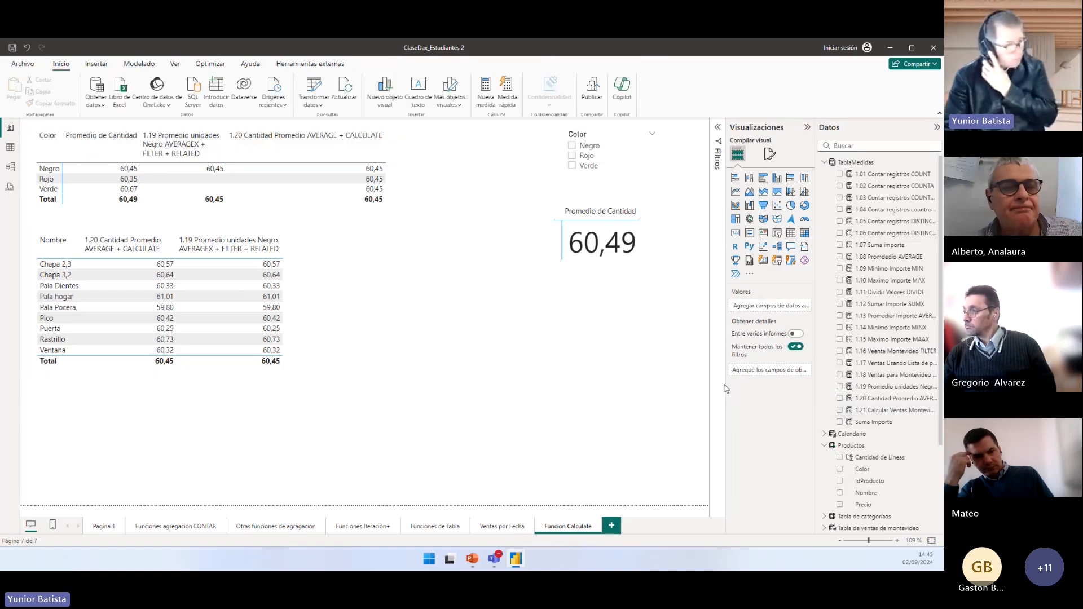
Step: Create a table of Color with measure 1.21 below the Promedio de Cantidad card, and mark its values with a box and arrow
left_click_drag(862, 469, 486, 377)
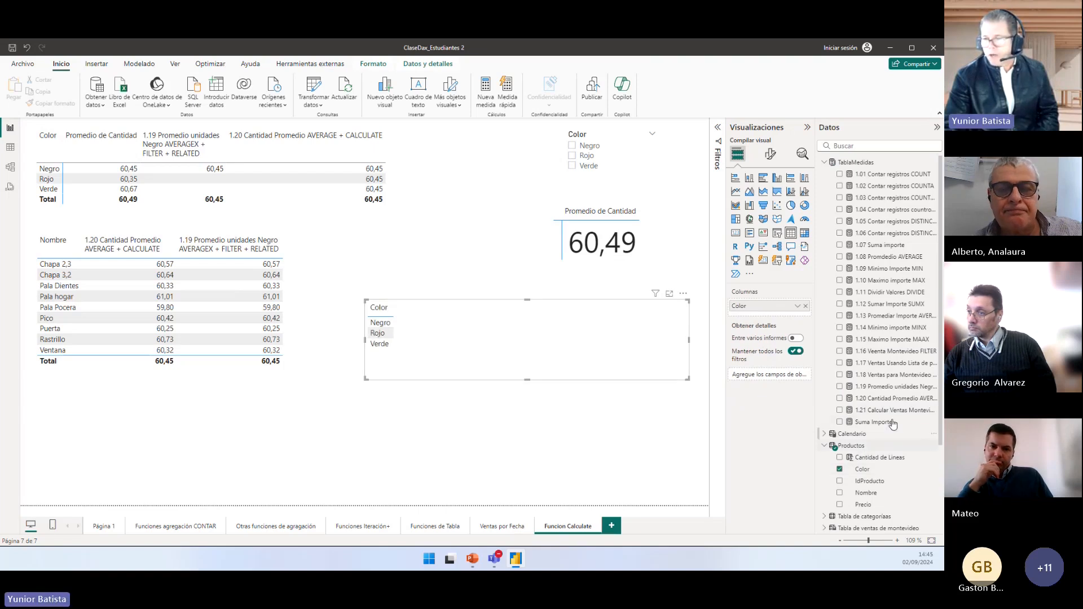
left_click_drag(895, 411, 490, 350)
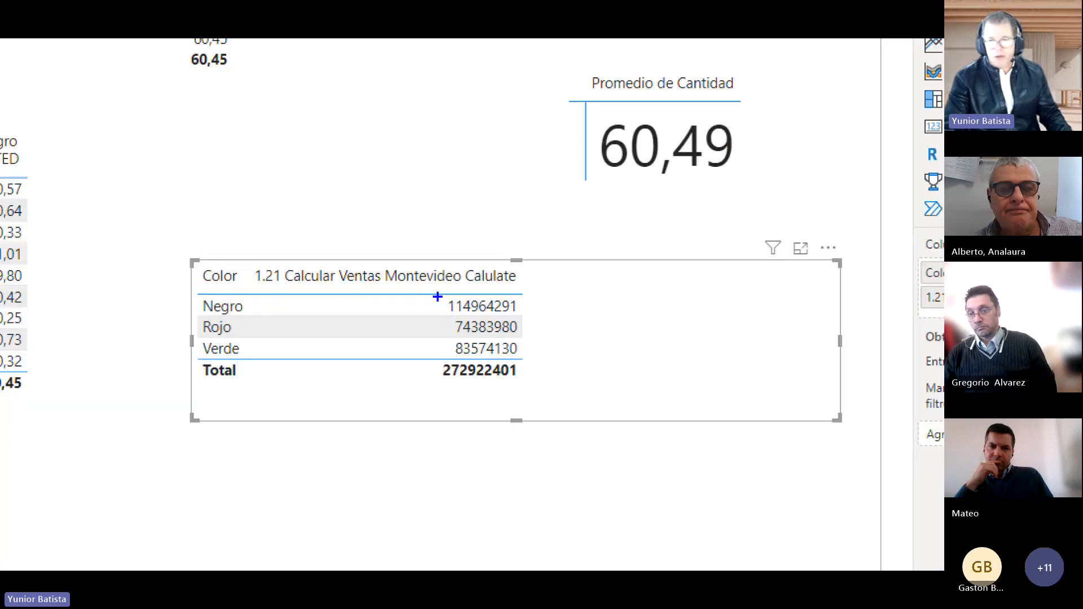
mouse_move(437, 296)
left_mouse_down()
mouse_move(526, 363)
mouse_move(462, 446)
left_mouse_up()
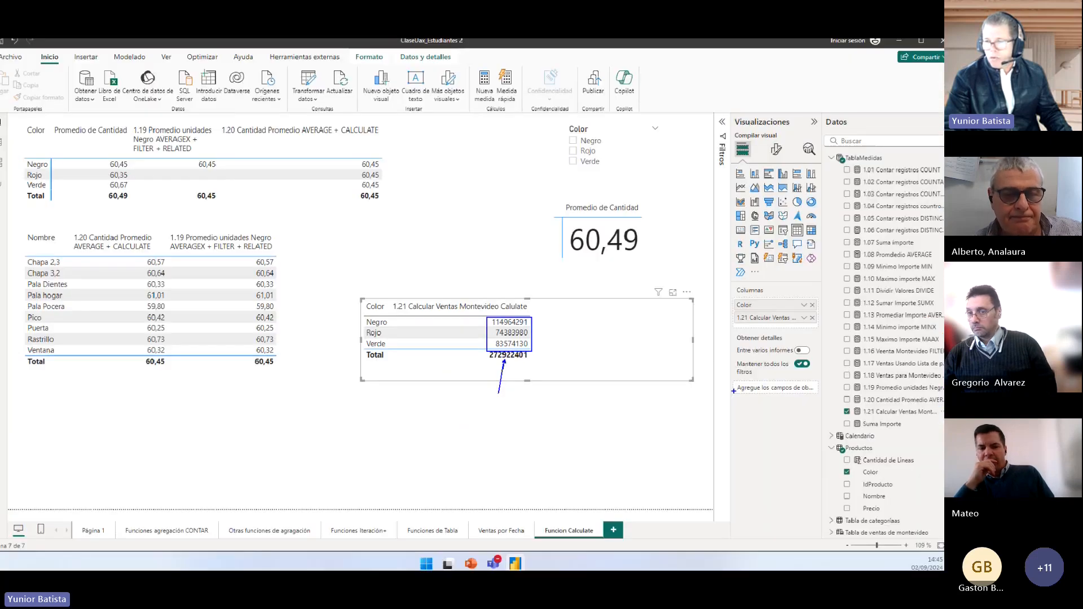
Step: Format measure 1.21 Calcular Ventas Montevideo Calulate with a thousands separator
left_click(891, 410)
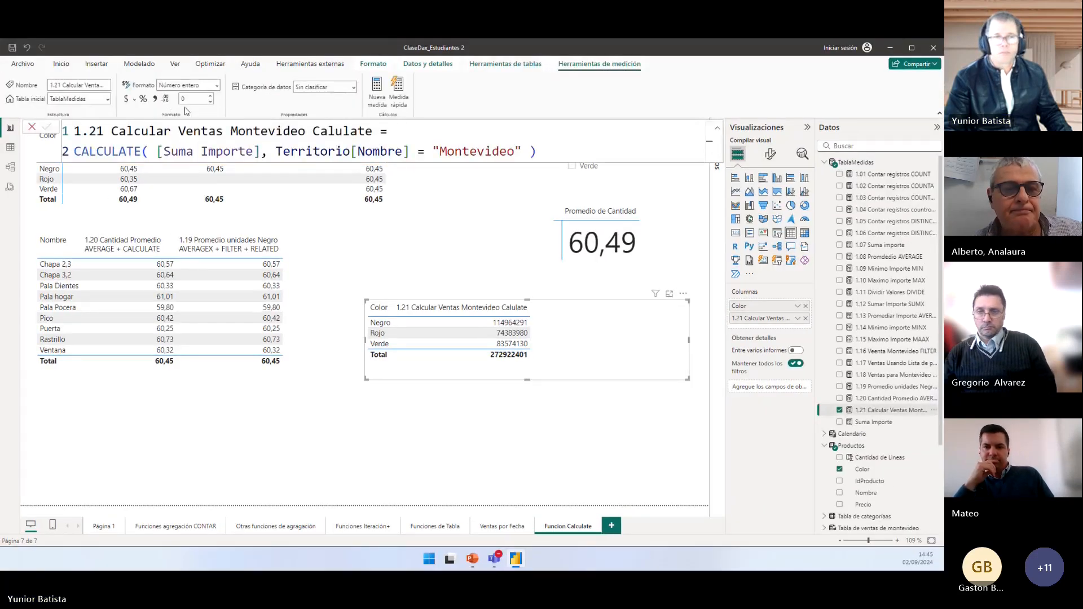
left_click(155, 99)
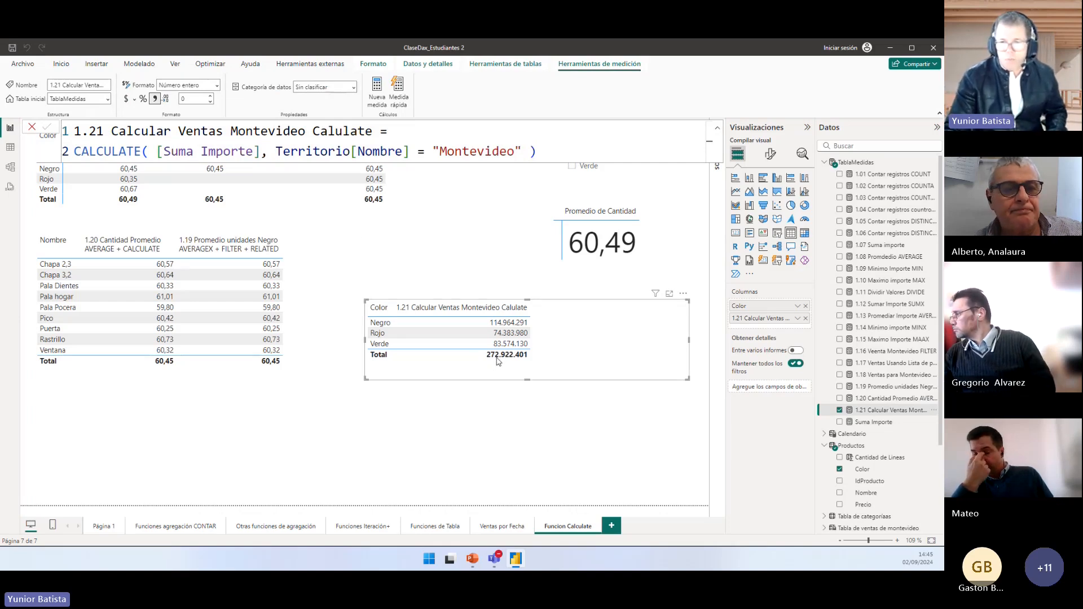
Step: Look through the earlier report pages for the Montevideo sales measure, and mark 1.18 with an arrow and its total with a box on Funciones de Tabla
left_click(498, 529)
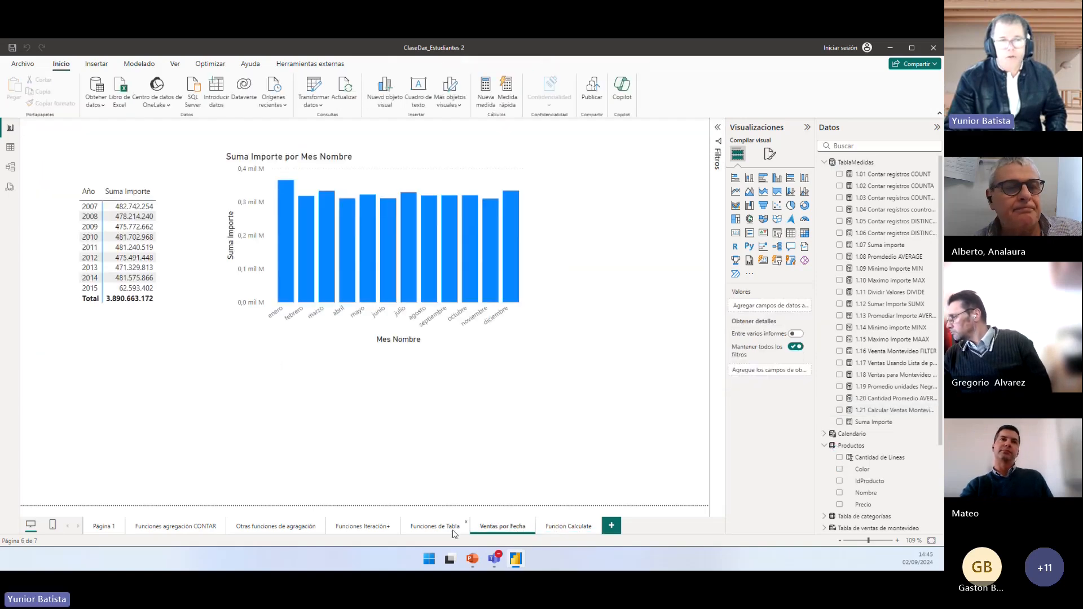
left_click(445, 530)
left_click(382, 527)
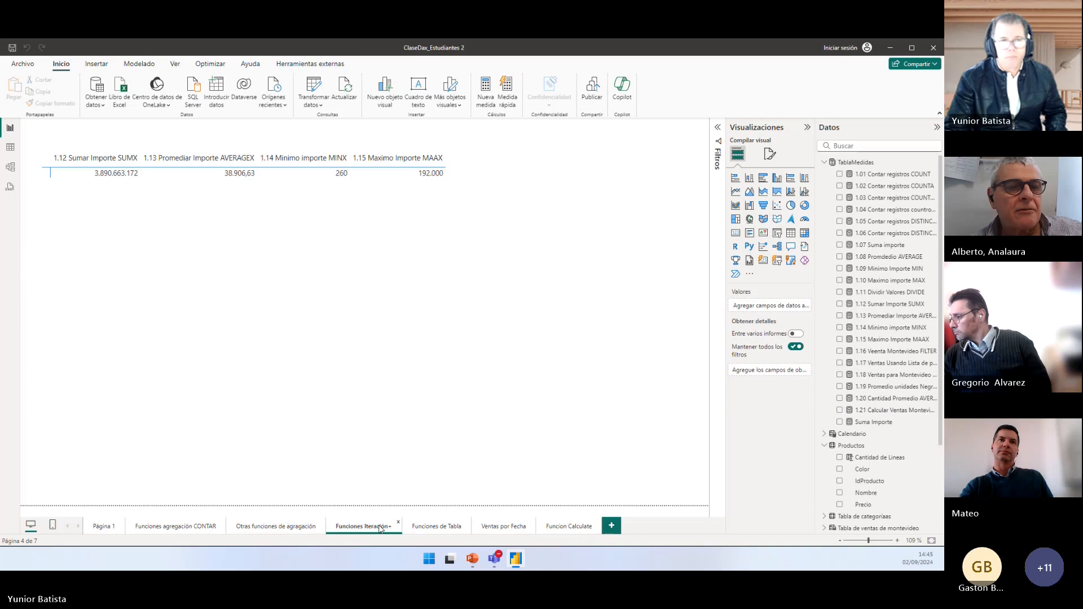
left_click(308, 528)
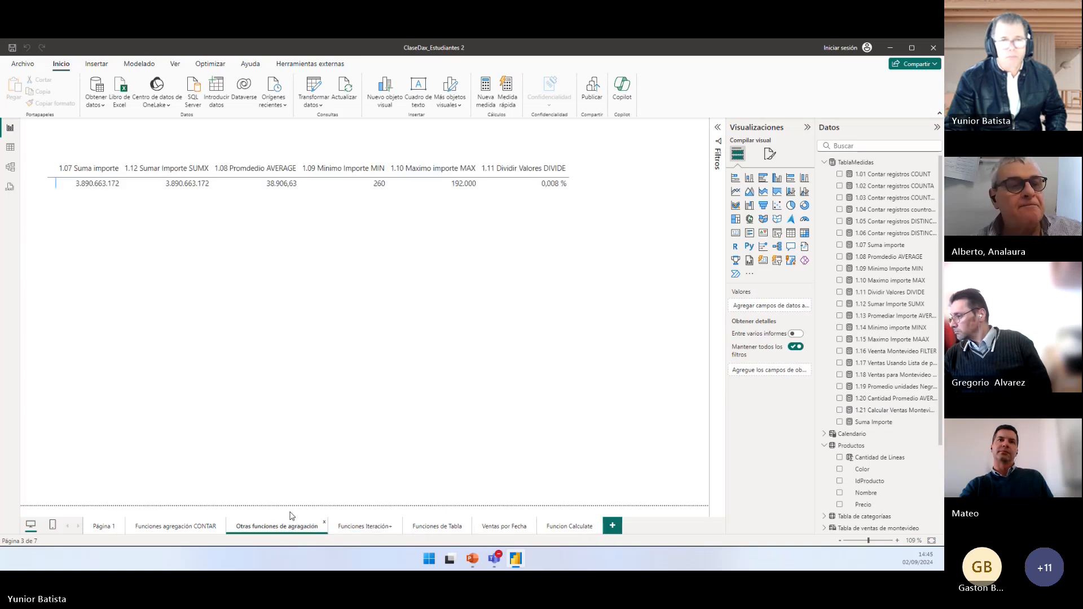
left_click(205, 527)
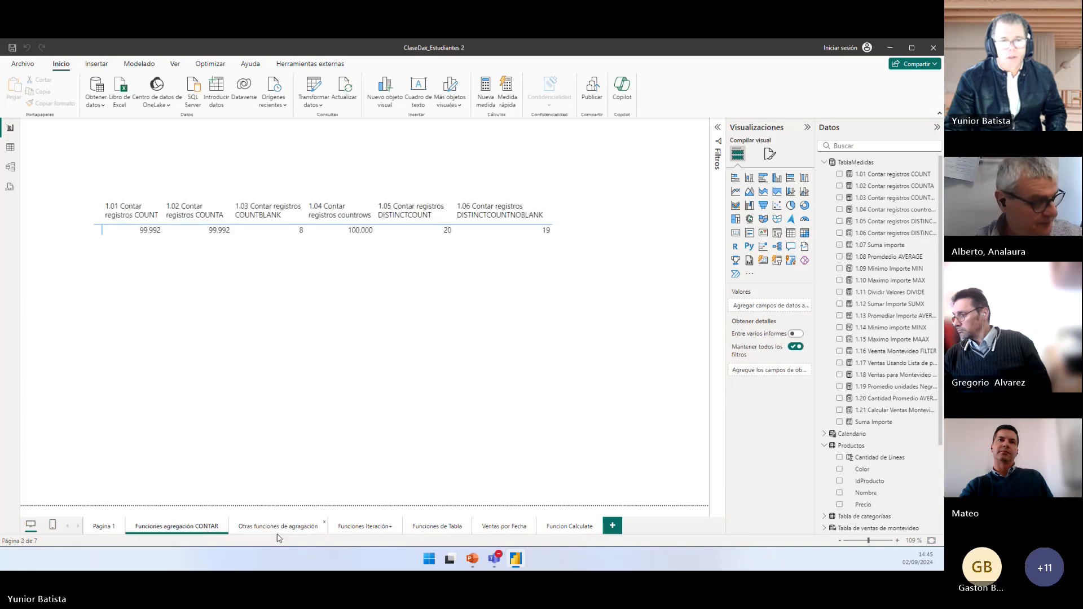
left_click(287, 526)
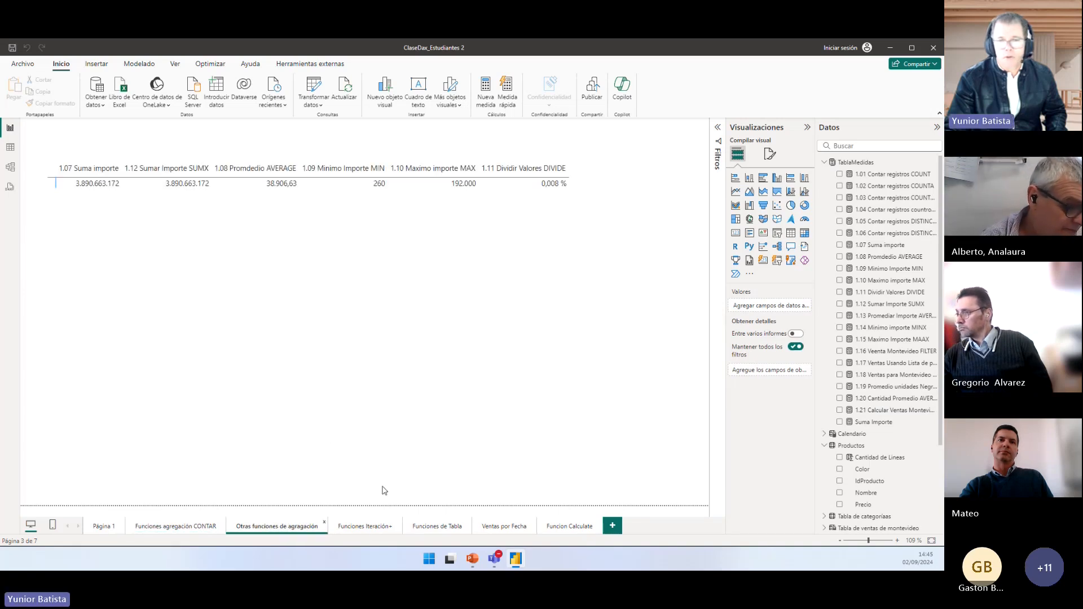
left_click(365, 527)
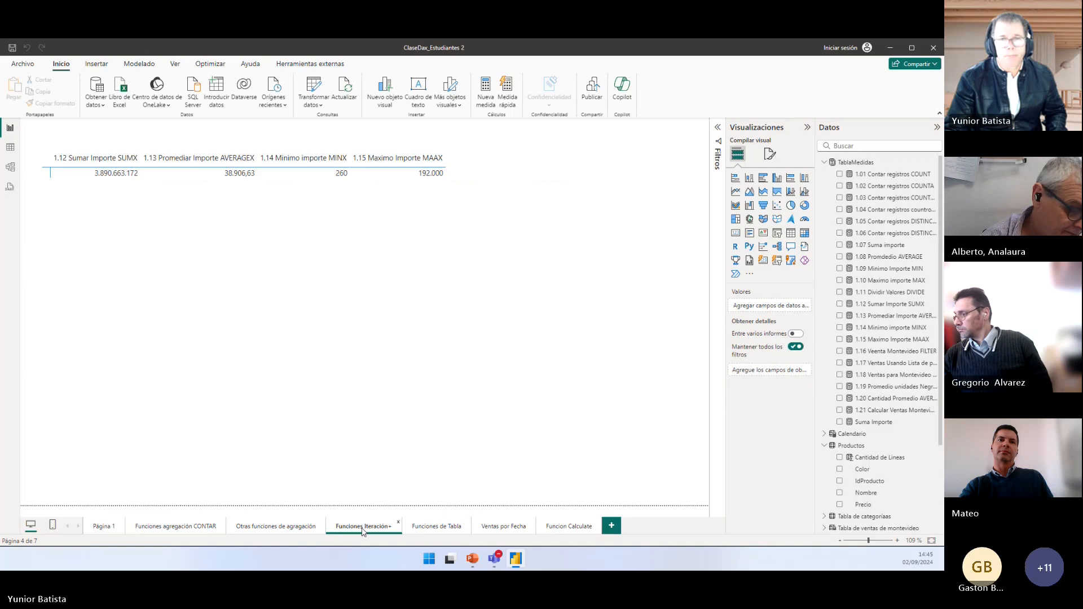
left_click(443, 528)
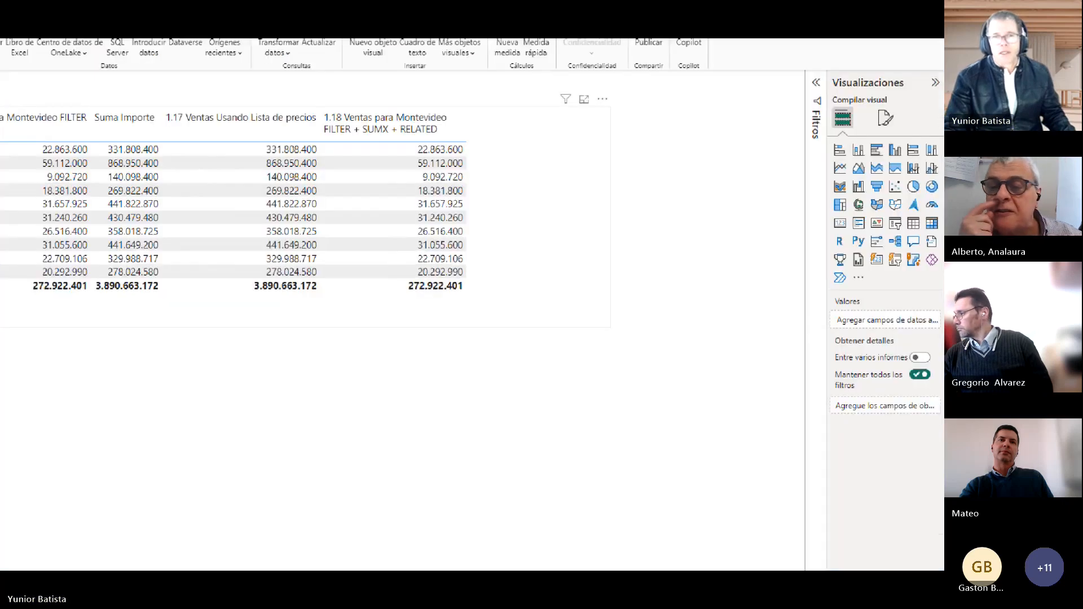
left_click_drag(379, 62, 383, 113)
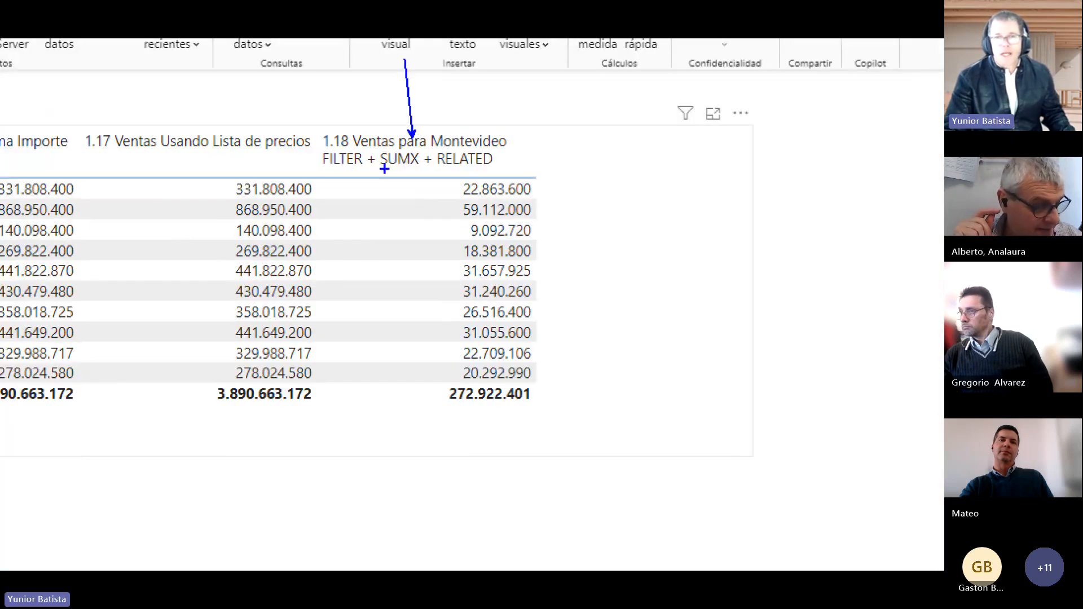
left_click_drag(439, 384, 561, 407)
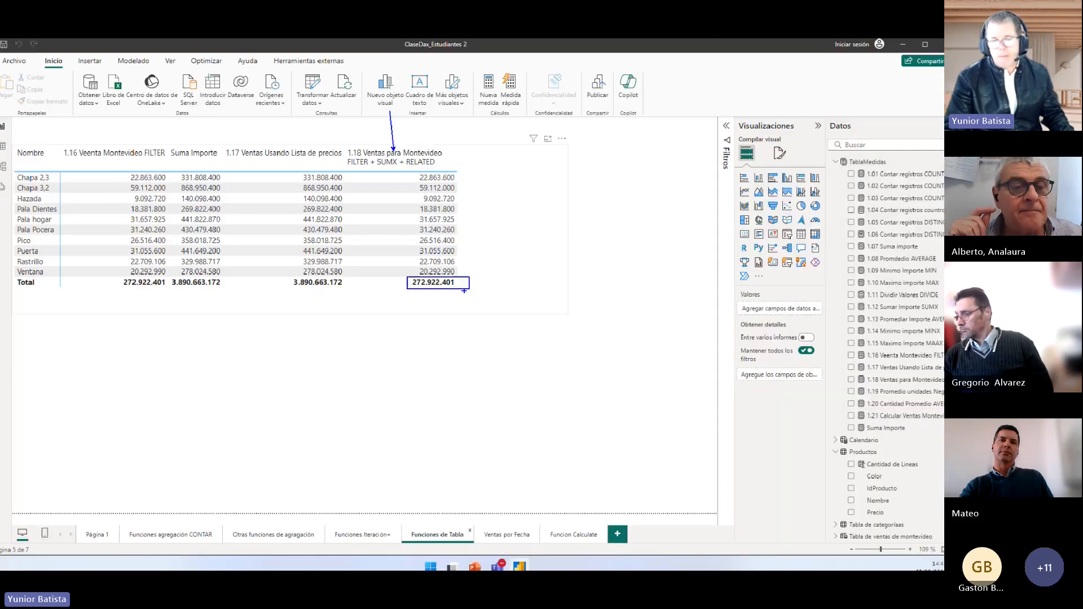
Step: Return to the Funcion Calculate page, shrink the Color table with measure 1.21 to fit its contents, and place it beside the product table
left_click(574, 534)
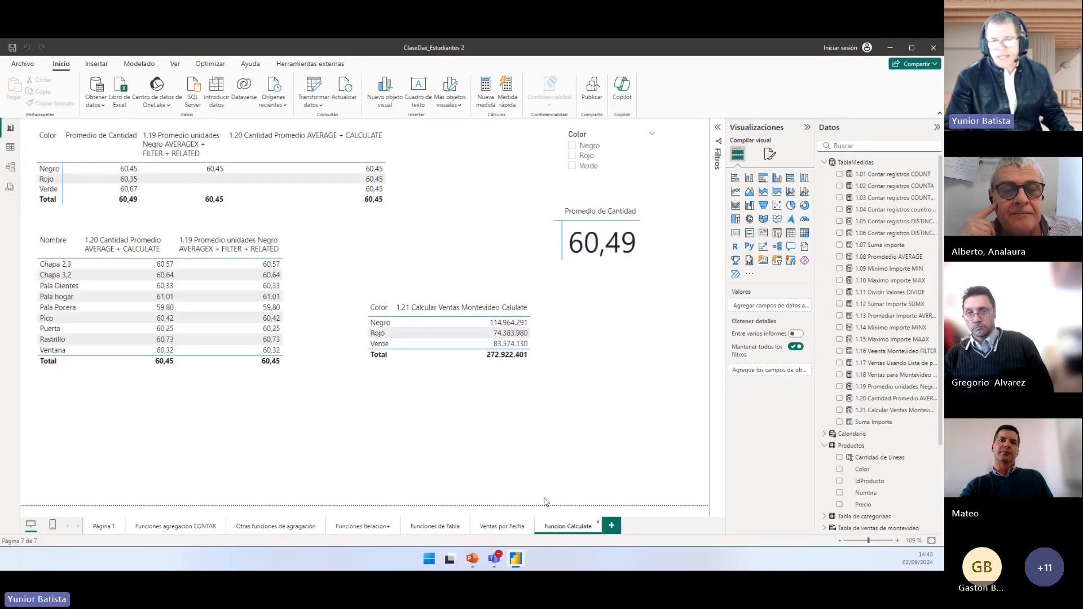
left_click_drag(429, 367, 404, 364)
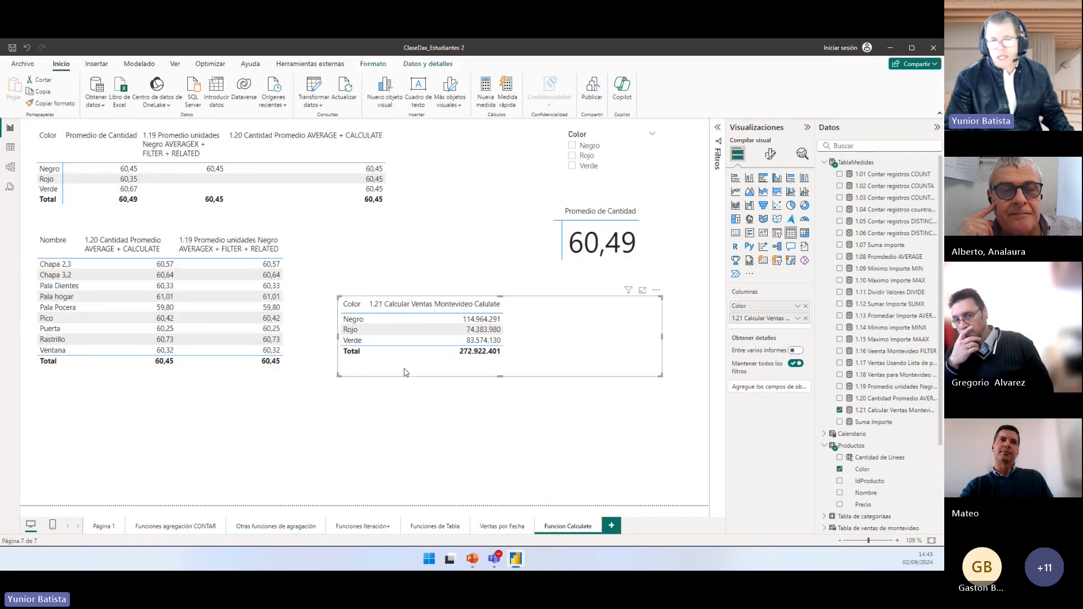
left_click_drag(338, 377, 394, 346)
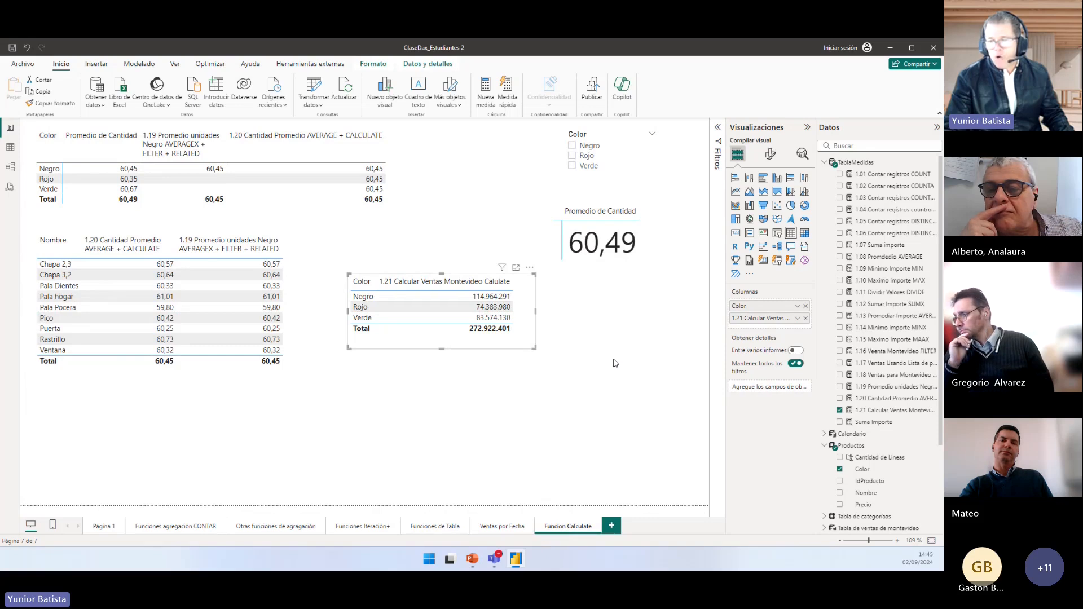
Step: Open the formula of measure 1.21 and highlight its CALCULATE expression for review
left_click(876, 410)
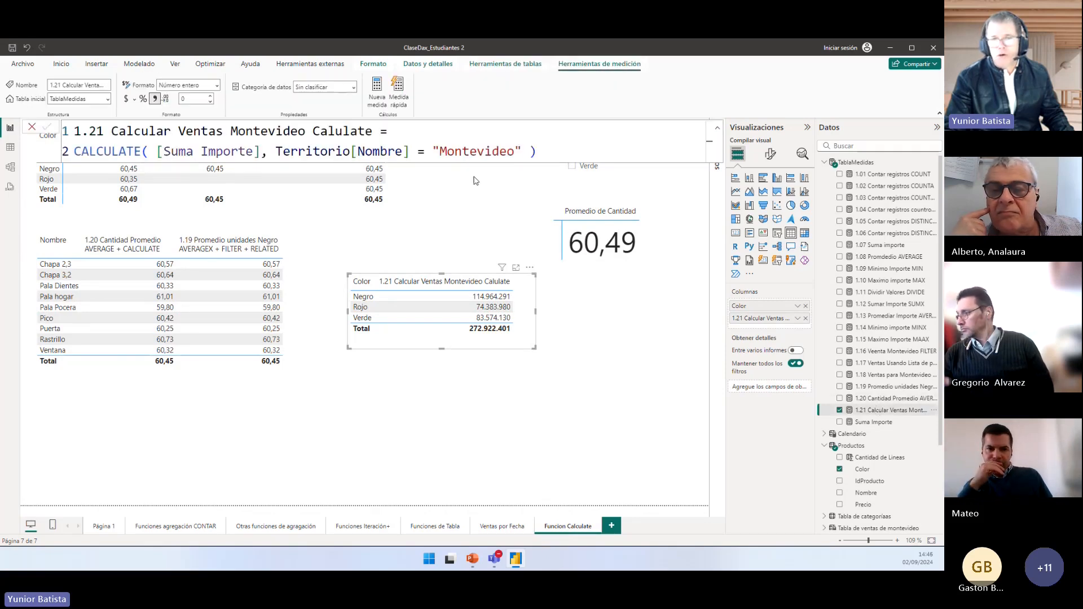
left_click_drag(549, 146, 278, 141)
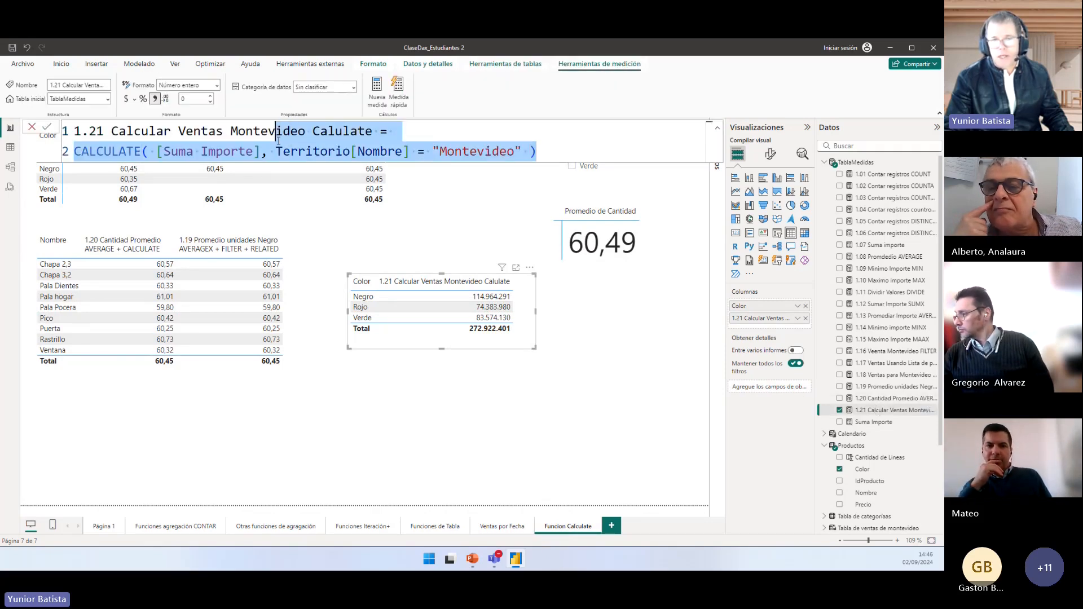
Step: Examine the Territorio[Nombre] filter argument in the formula of measure 1.21 Calcular Ventas Montevideo Calulate
left_click(467, 407)
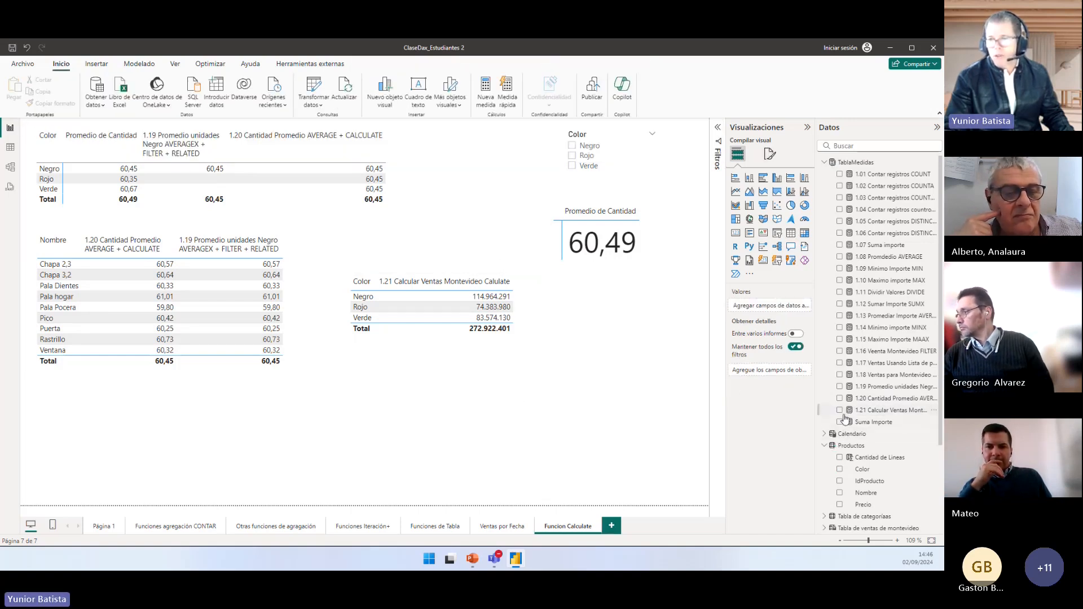
left_click(891, 410)
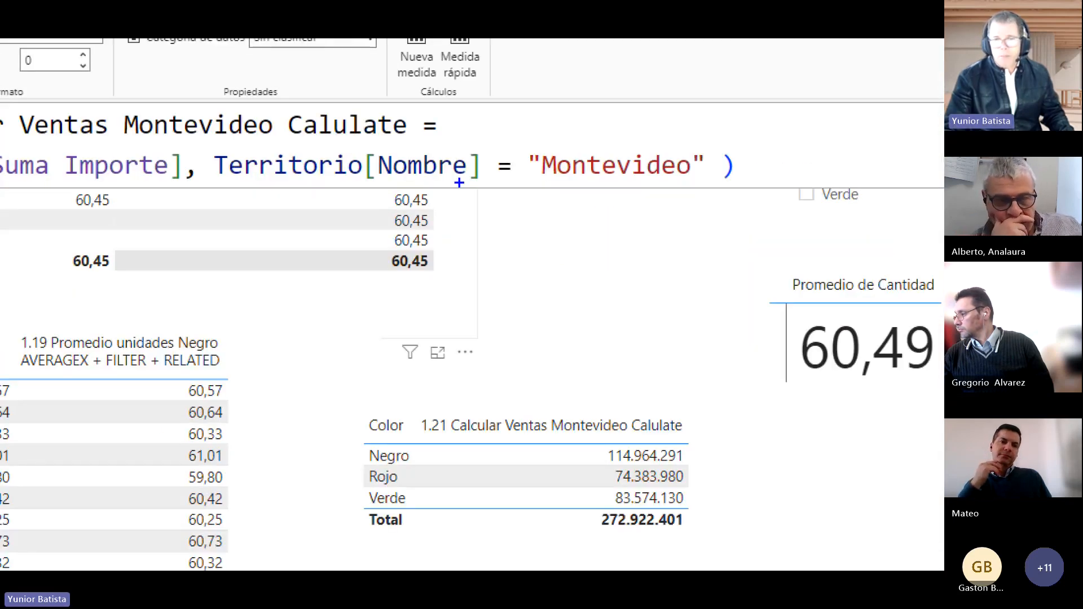
left_click_drag(469, 239, 464, 236)
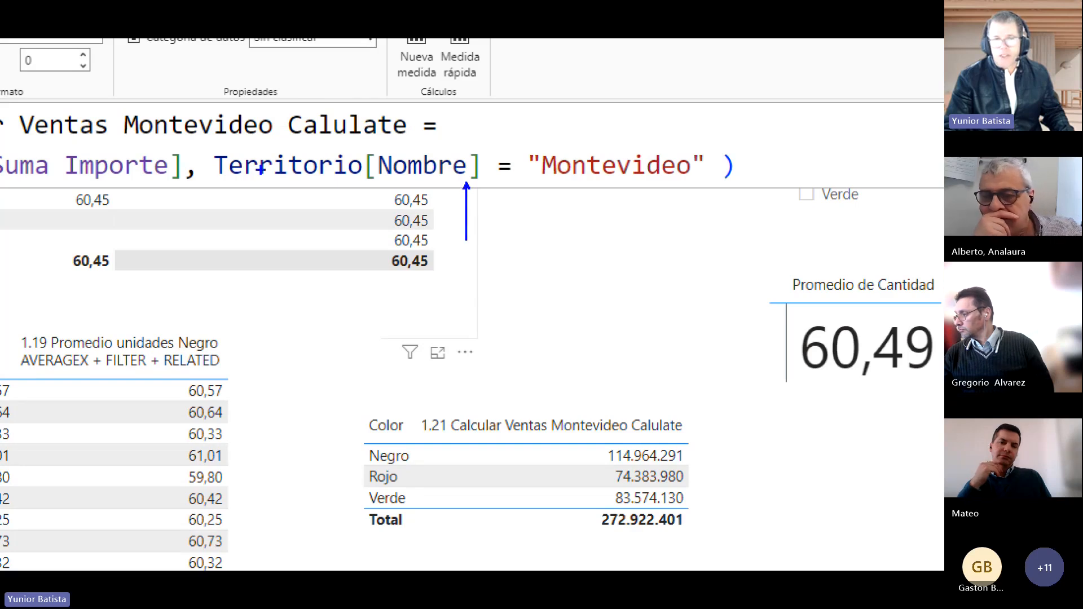
left_click_drag(203, 147, 486, 187)
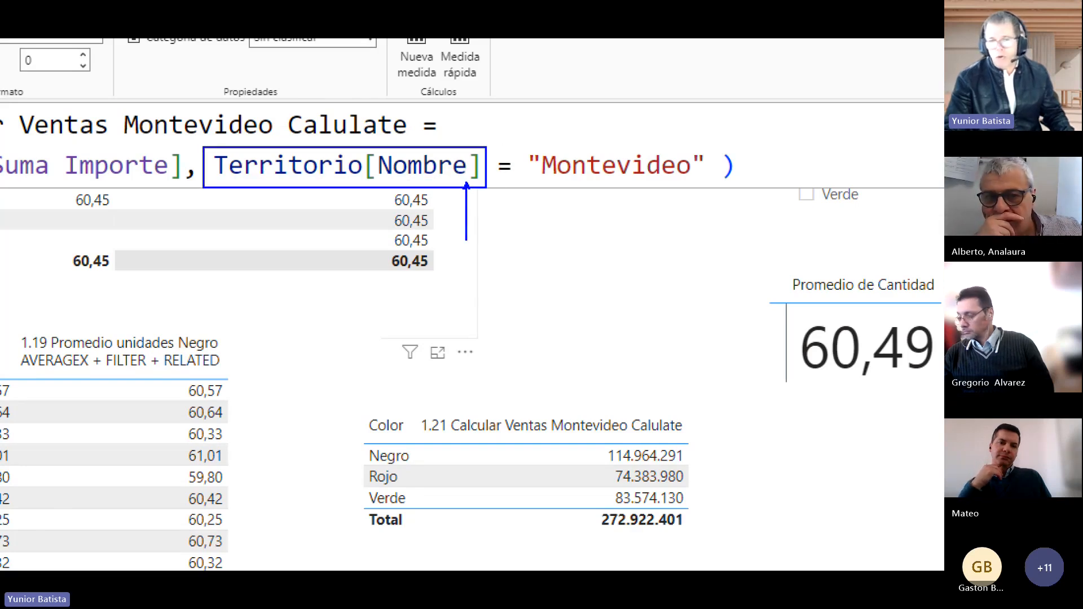
key("Escape")
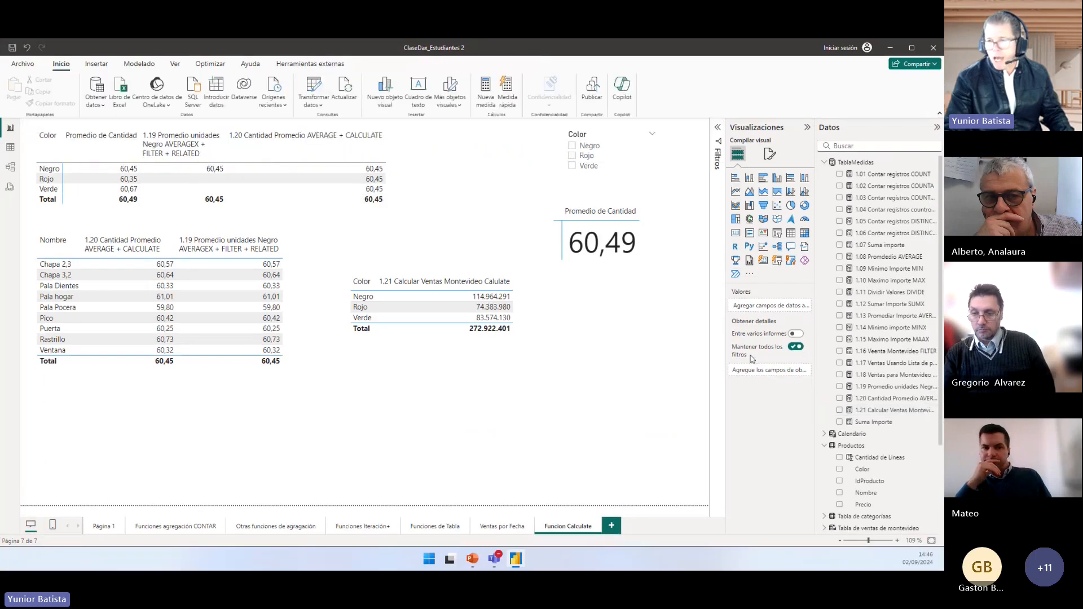
Step: Add a matrix with Nombre from the Territorio table as its rows and place it below the measure 1.21 color table
left_click(804, 233)
scroll(850, 348, "down", 3)
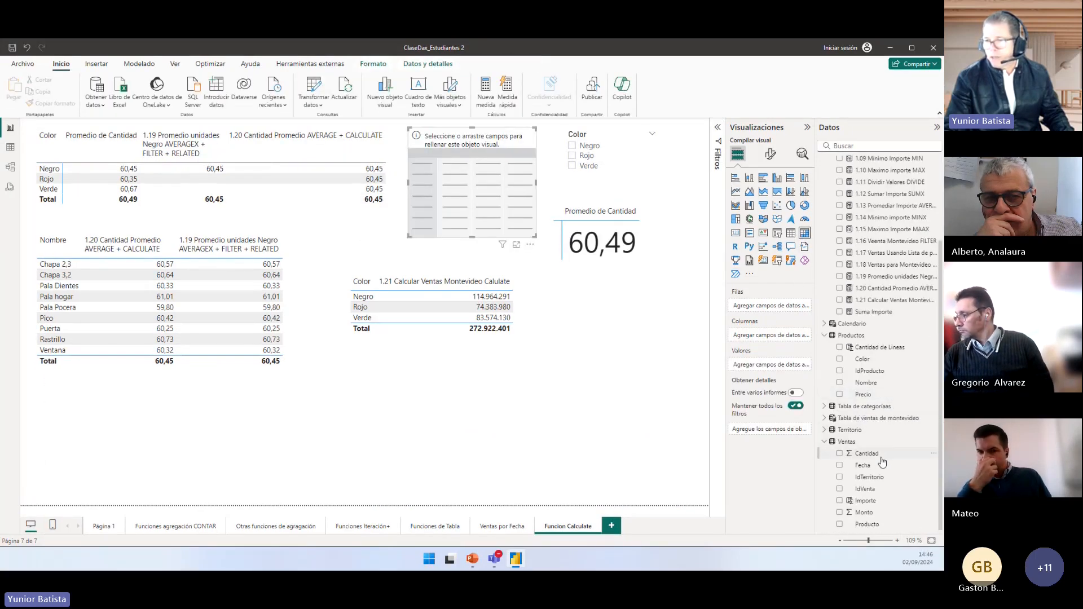
left_click(824, 430)
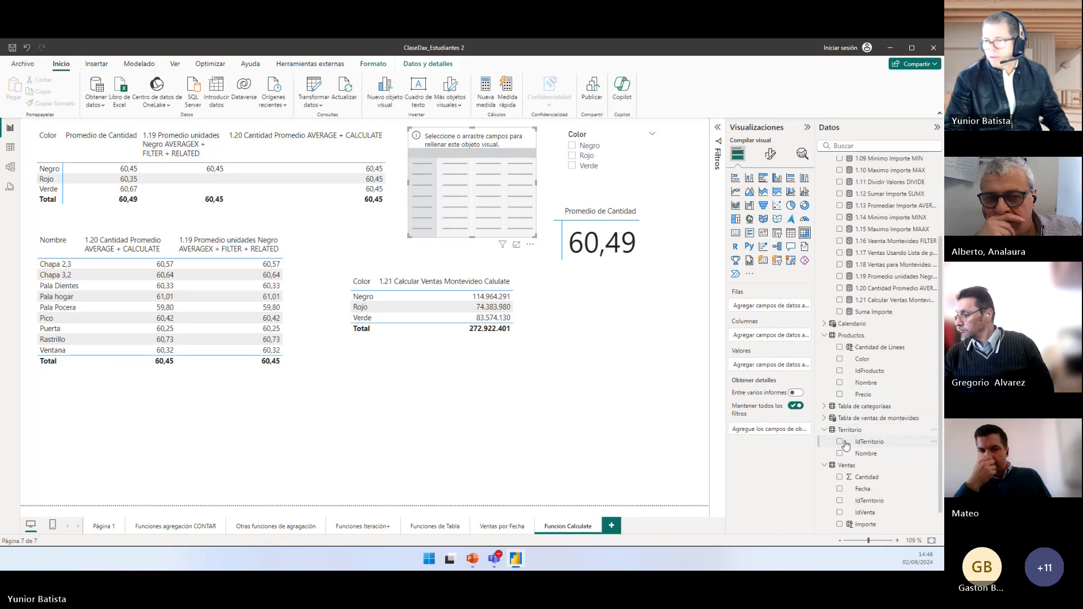
left_click(839, 453)
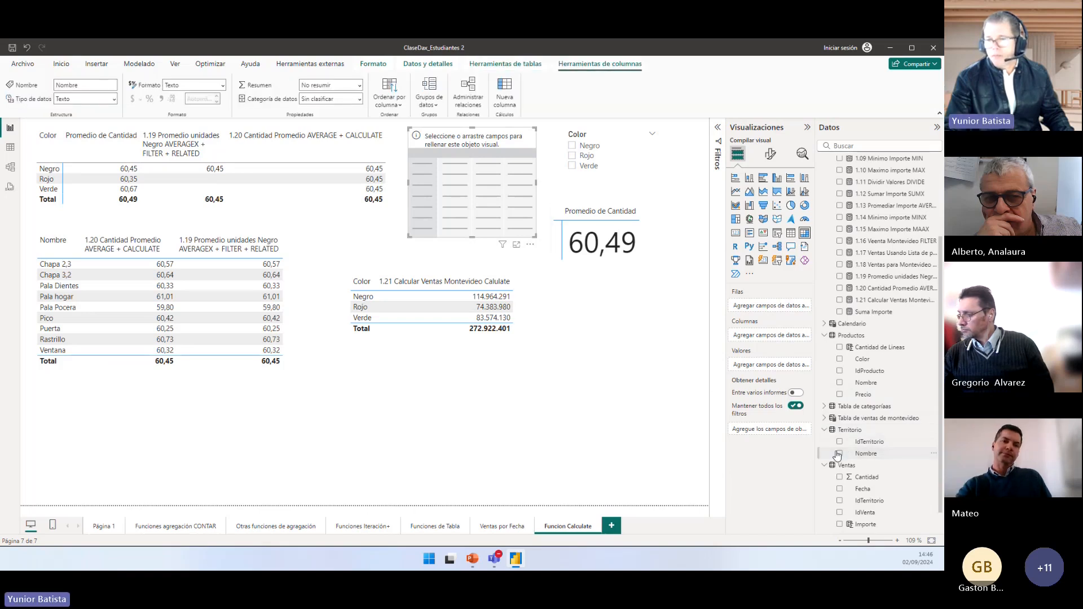
left_click_drag(471, 136, 459, 385)
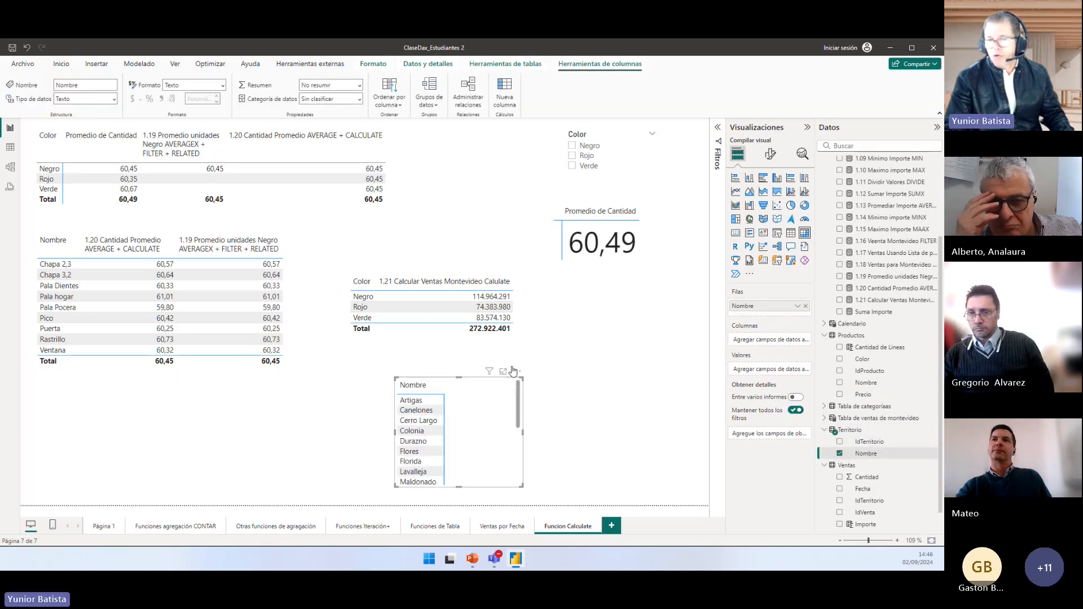
Step: Add the Suma Importe measure to the territory matrix as its values
scroll(886, 452, "down", 1)
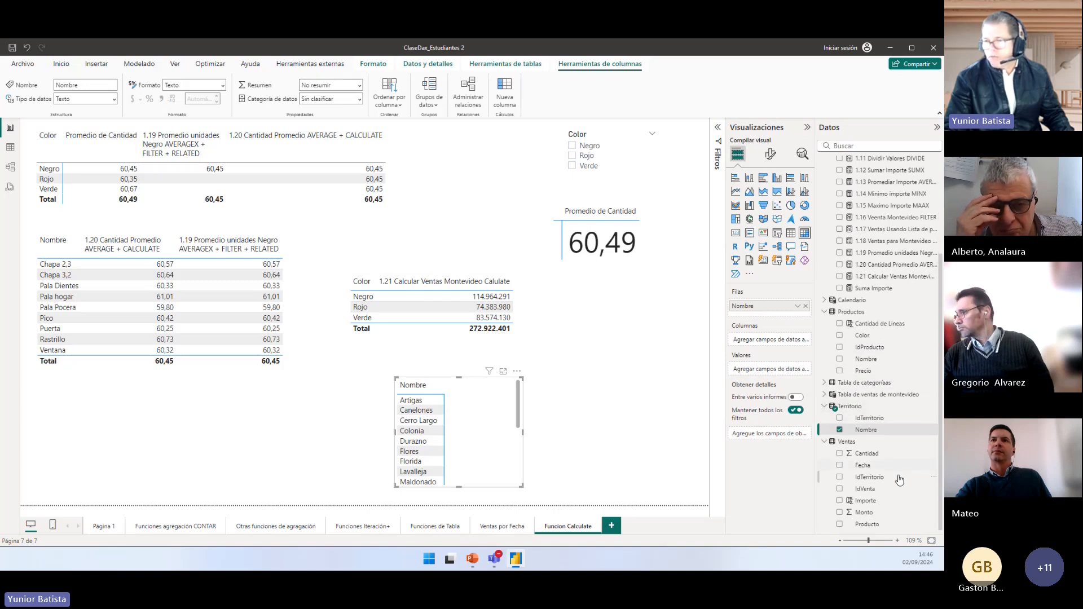
left_click(868, 455)
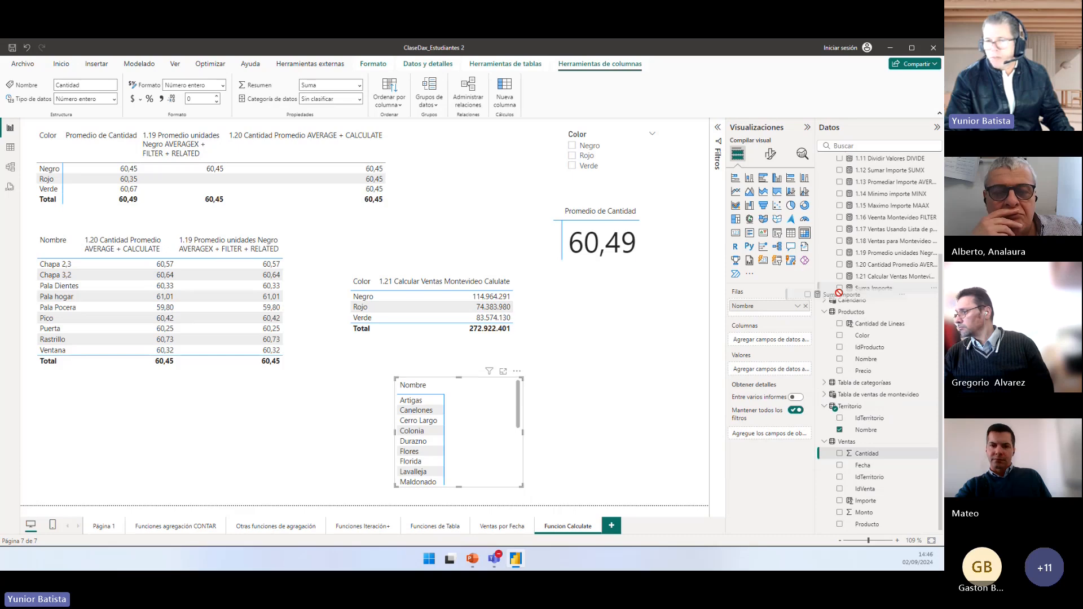
left_click_drag(874, 288, 443, 430)
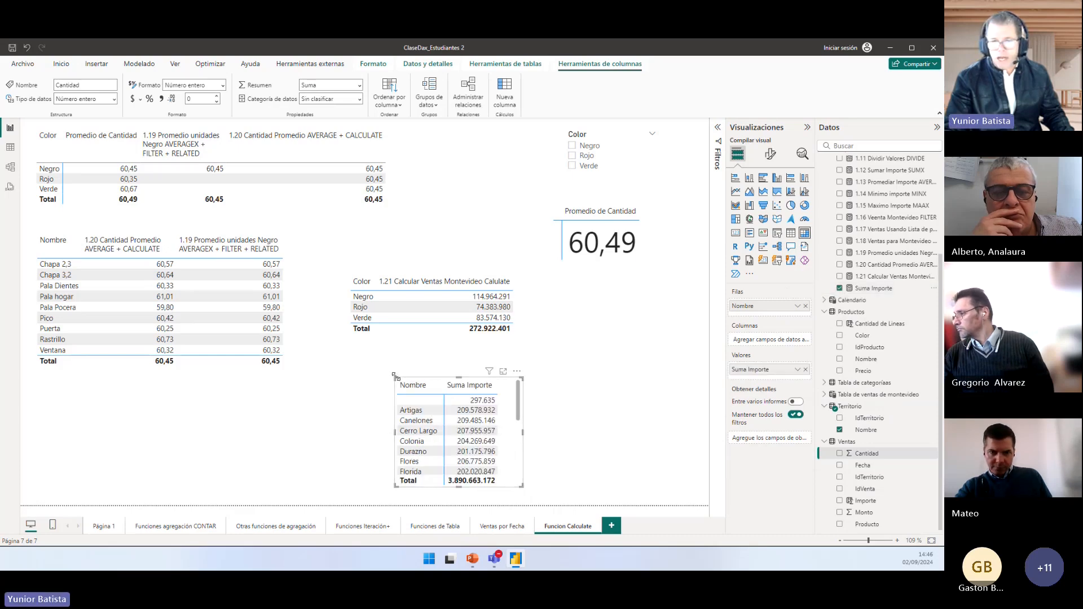
Step: Enlarge the territory matrix to show more rows and move it and the color table higher on the page
left_click_drag(396, 377, 303, 342)
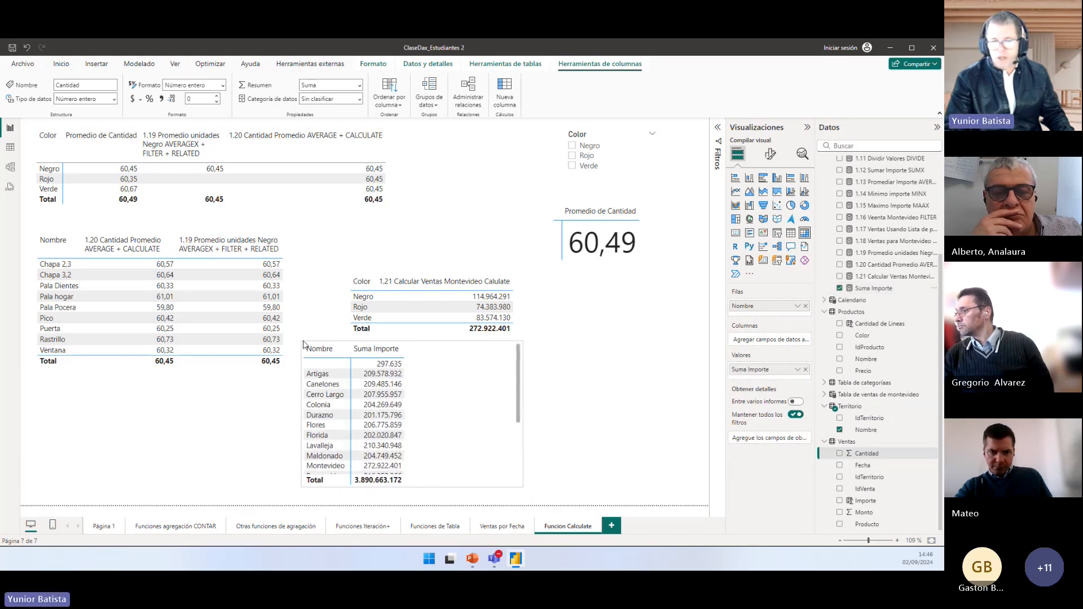
left_click(416, 298)
left_click_drag(430, 371, 435, 338)
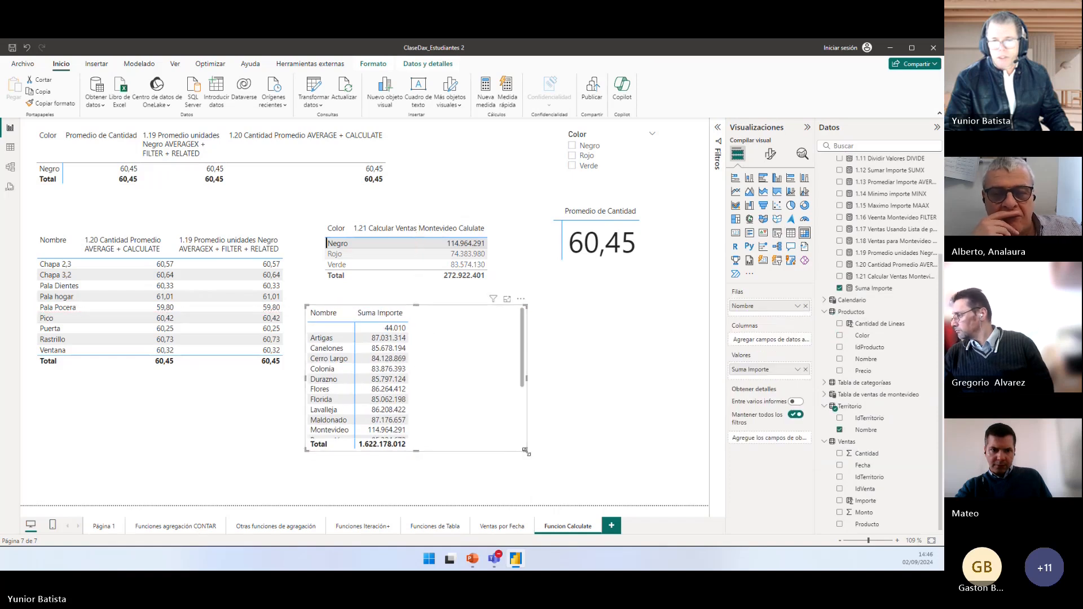
left_click_drag(526, 451, 522, 499)
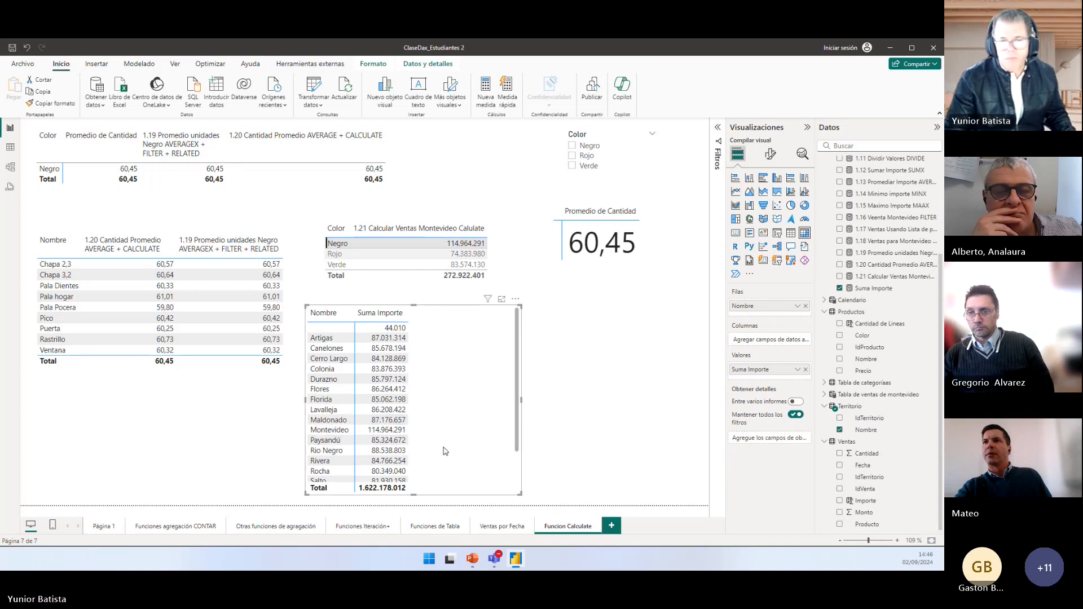
Step: Clear the Negro selection in the color table and compare the table's total with the matrix's Montevideo row
left_click(359, 247)
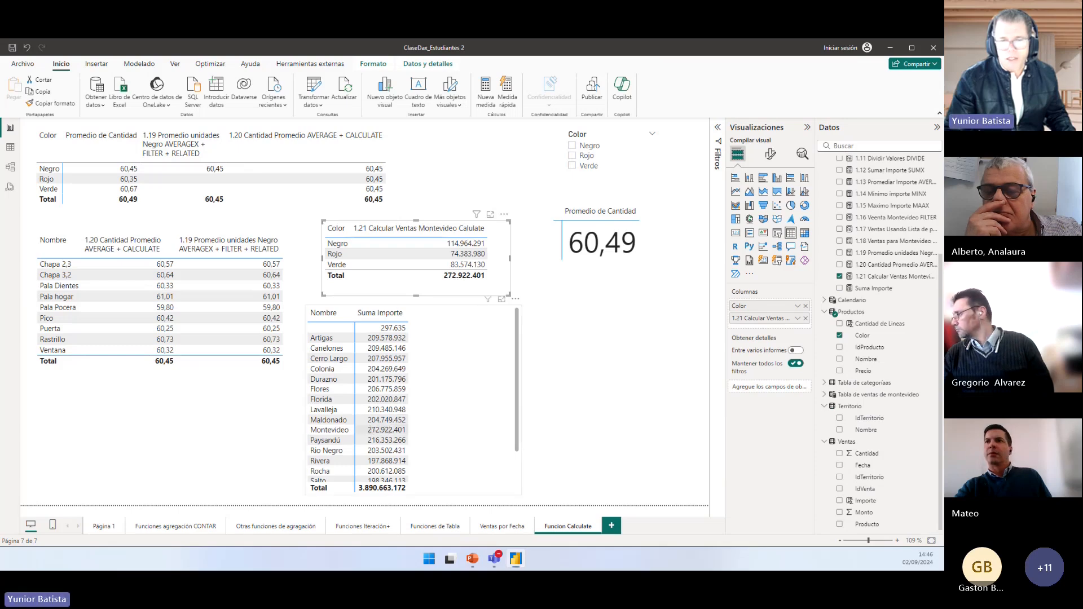
key("super+plus")
mouse_move(247, 422)
left_mouse_down()
mouse_move(355, 441)
mouse_move(457, 441)
left_mouse_up()
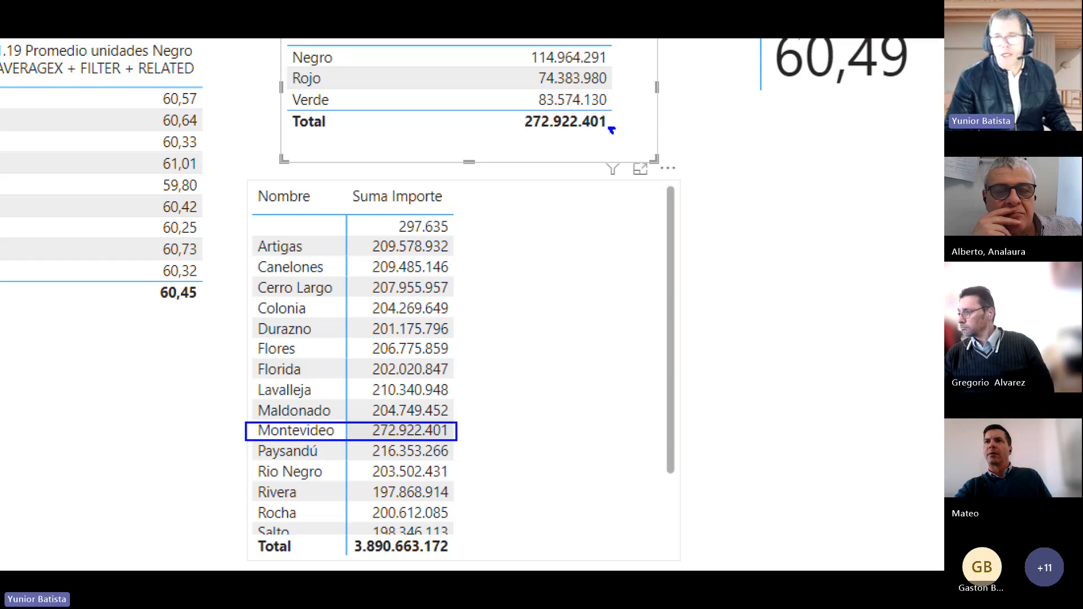
left_click_drag(681, 63, 610, 125)
key("Escape")
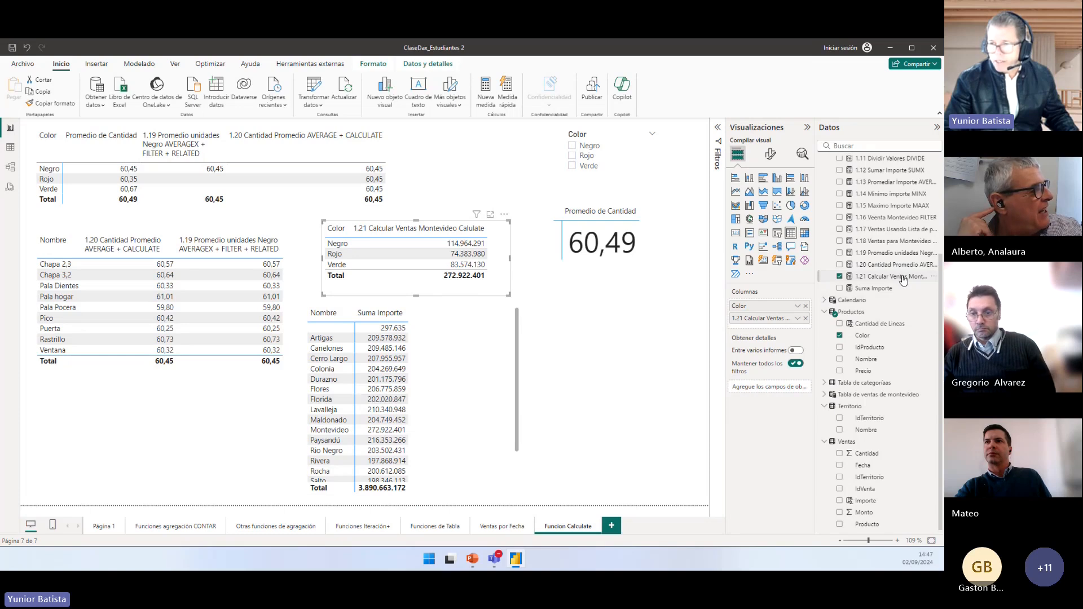
Step: Add measure 1.21 Calcular Ventas Montevideo Calulate to the territory matrix's values and widen the matrix to fit it
left_click_drag(904, 279, 881, 270)
left_click_drag(571, 361, 470, 392)
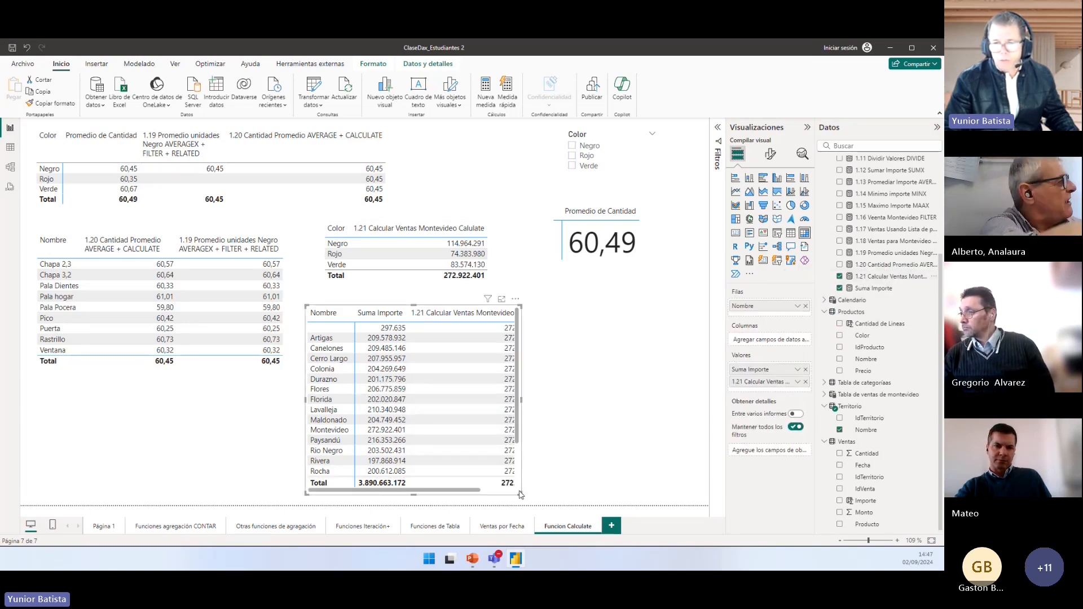
left_click_drag(518, 484, 601, 496)
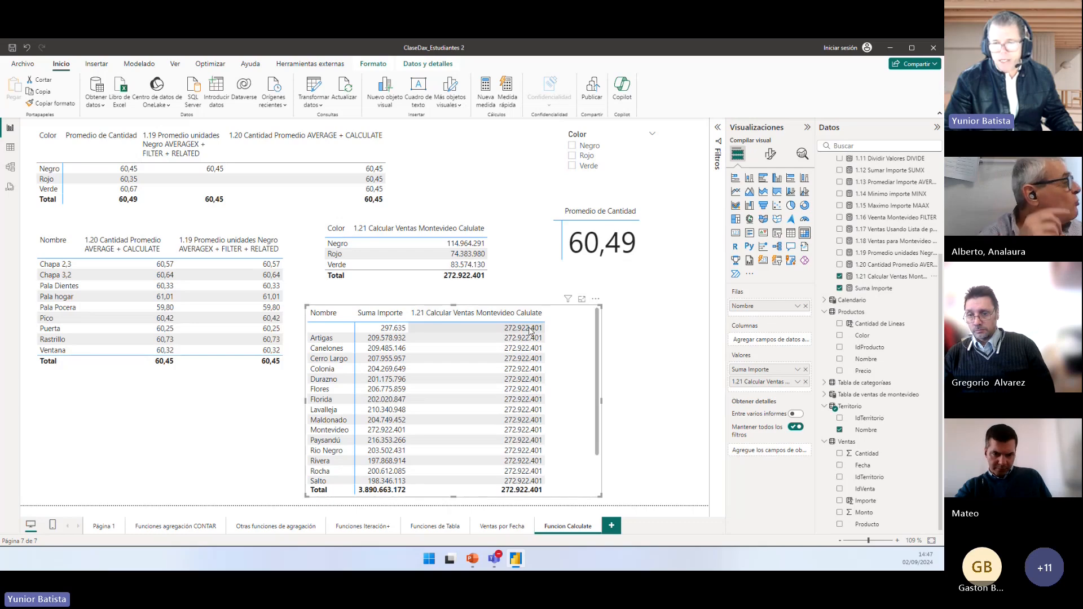
Step: Examine measure 1.21's CALCULATE formula against its values for each territory in the matrix, such as Canelones
left_click(899, 279)
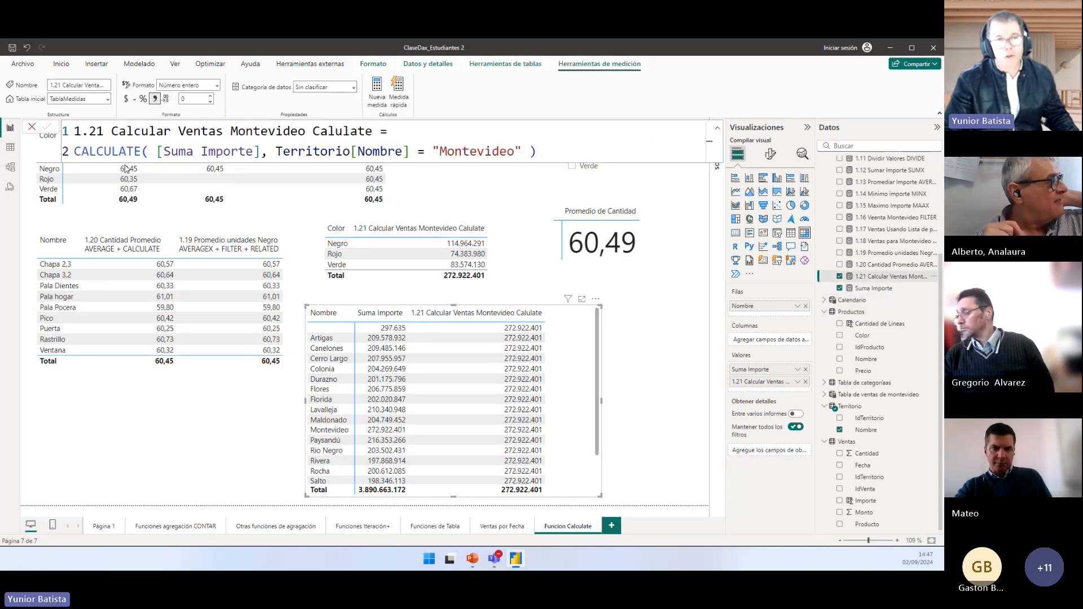
double_click(107, 151)
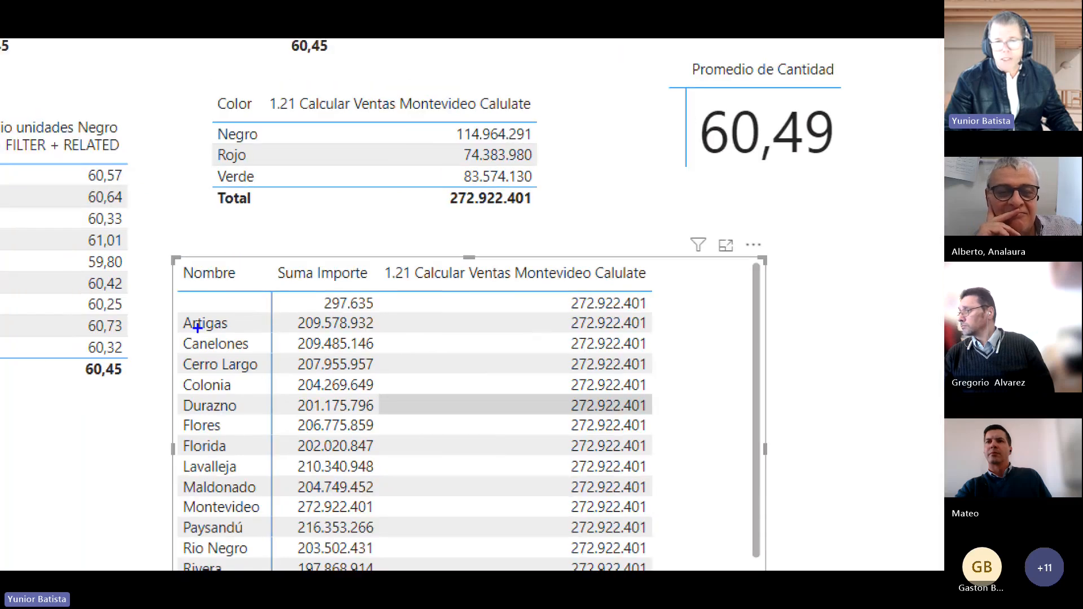
left_click_drag(565, 336, 648, 353)
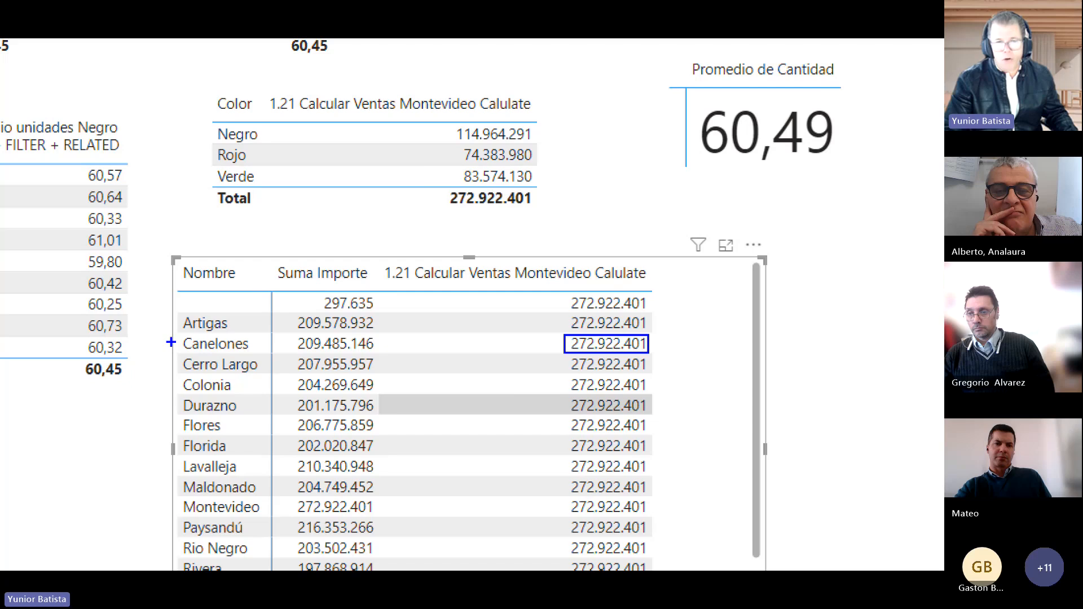
left_click_drag(172, 342, 136, 310)
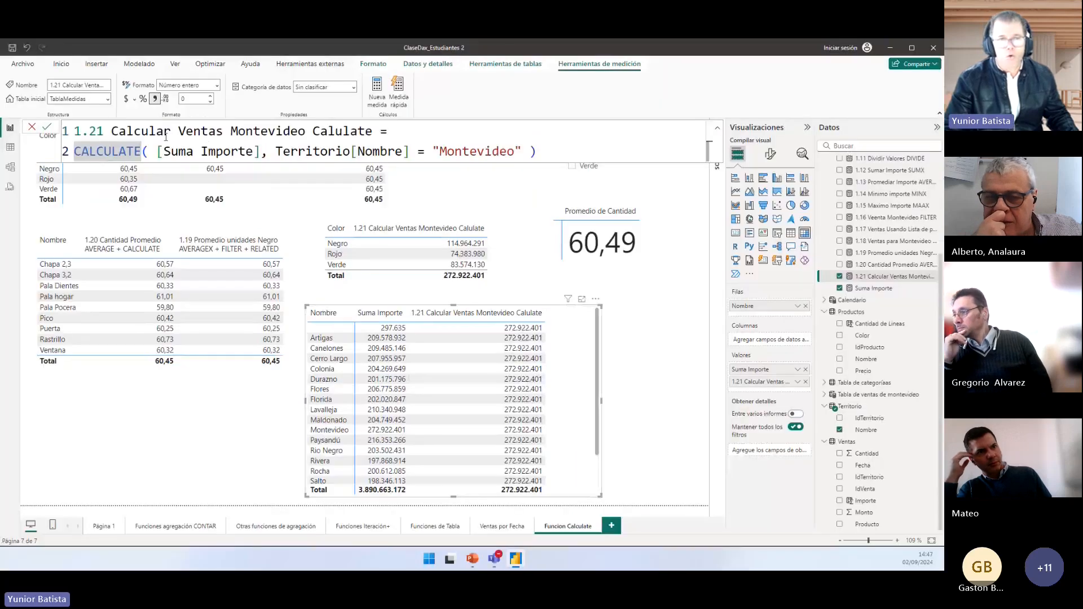
left_click(169, 132)
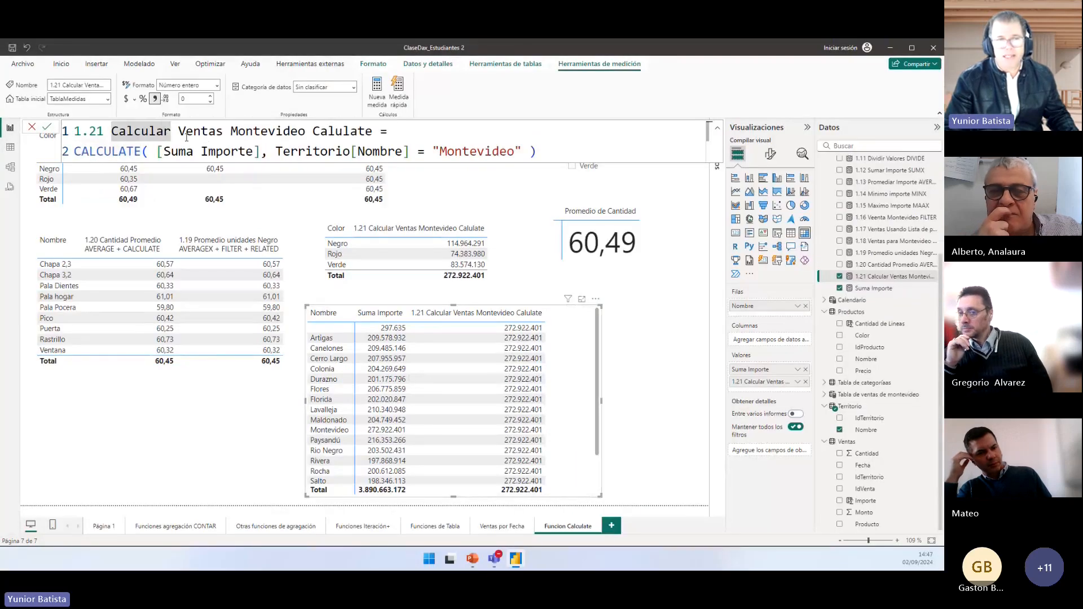
triple_click(159, 151)
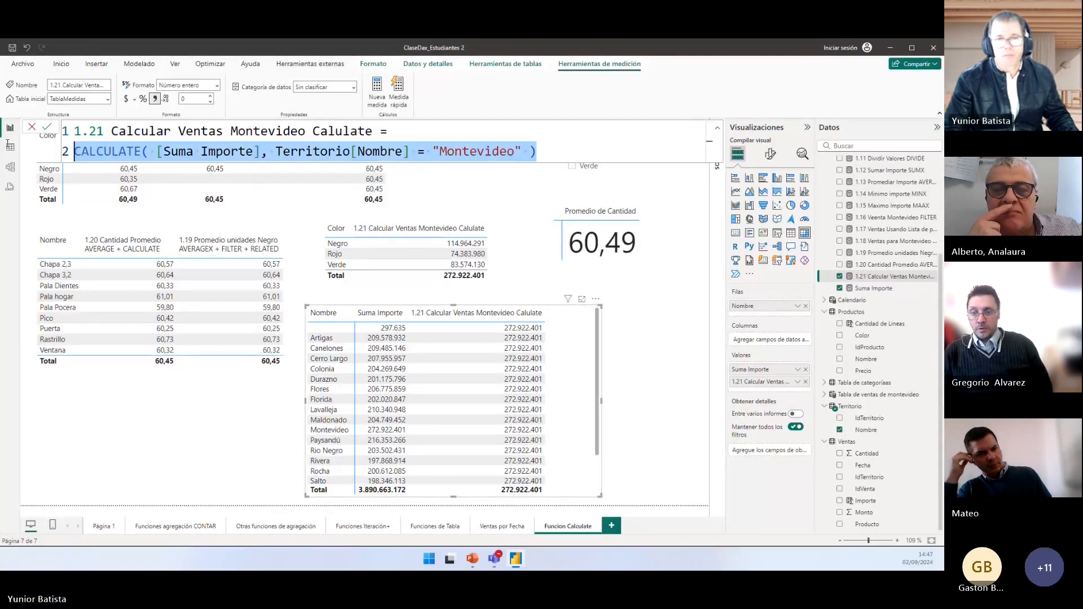
Step: Shift the territory matrix slightly to the right and highlight the Montevideo filter value in measure 1.21's formula
left_click(576, 389)
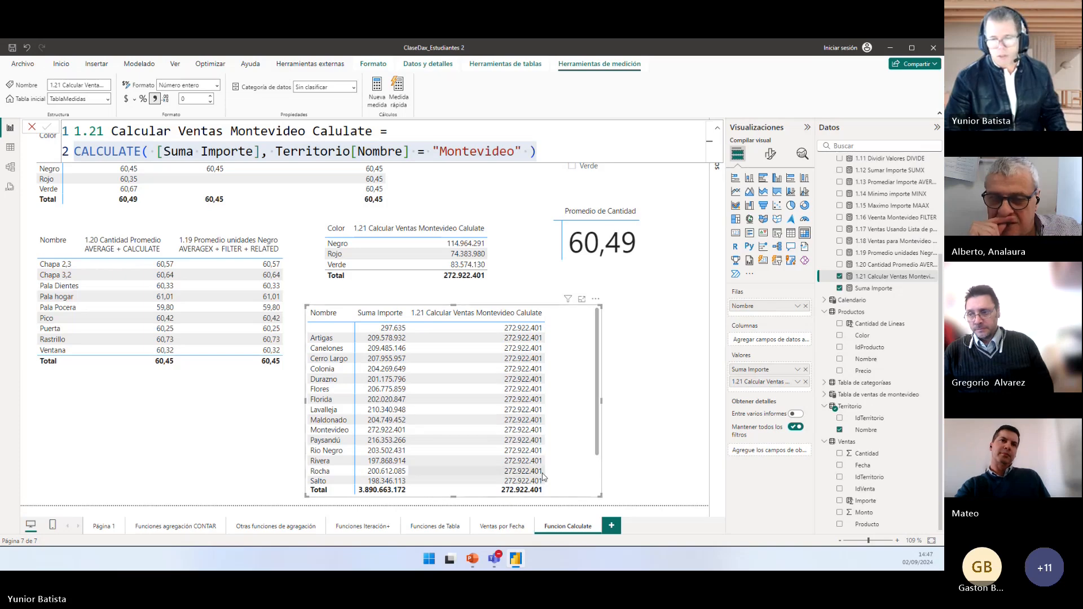
left_click_drag(545, 361, 585, 357)
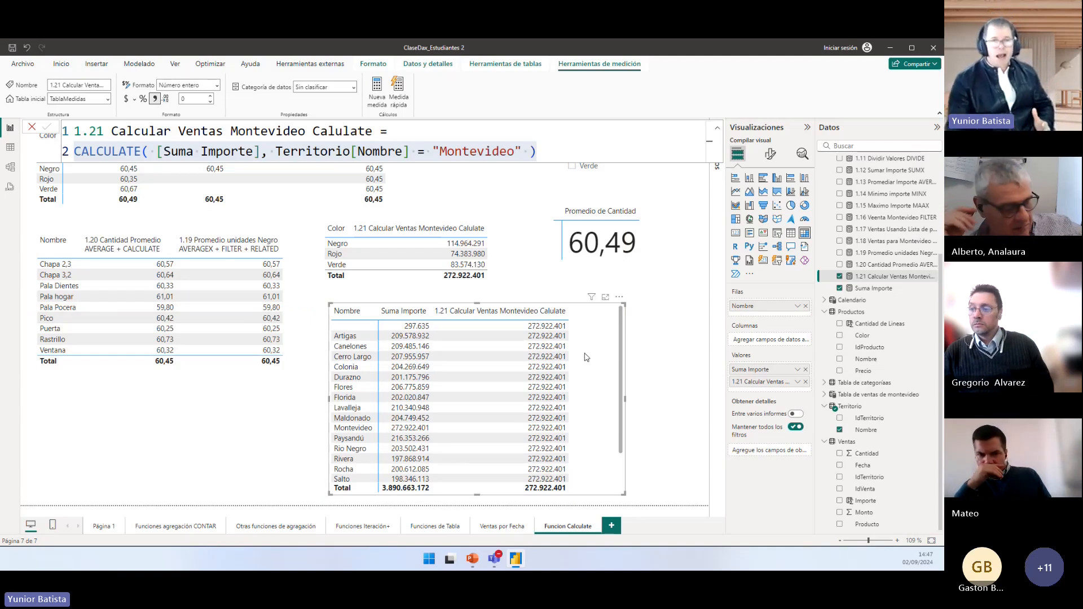
left_click(468, 152)
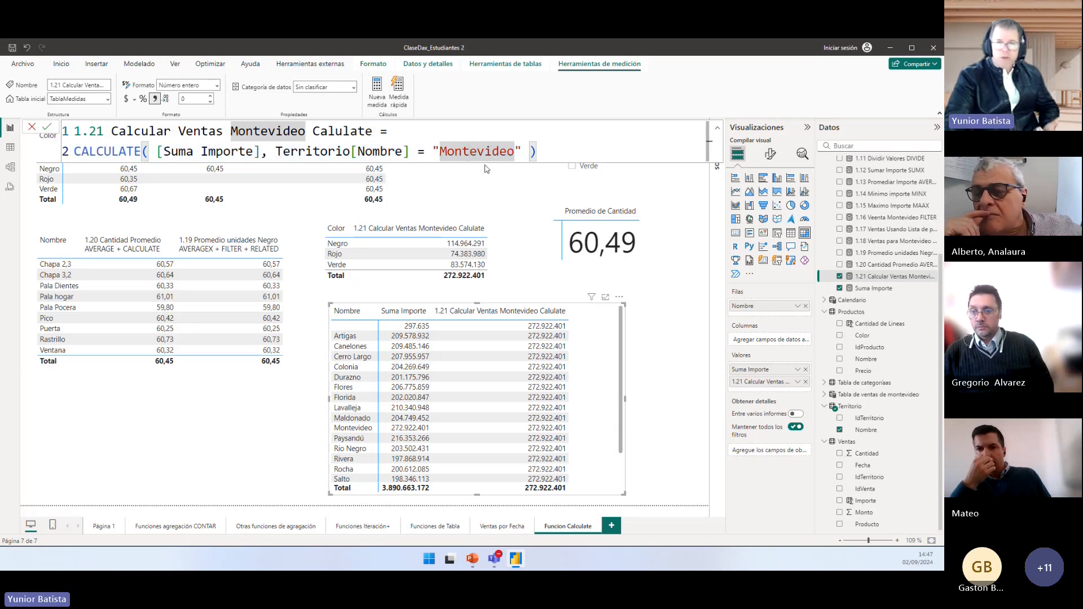
Step: Switch to the PowerPoint presentation, present the Función Comodin CALCULATE slide and examine the filter arguments in its syntax
left_click(473, 560)
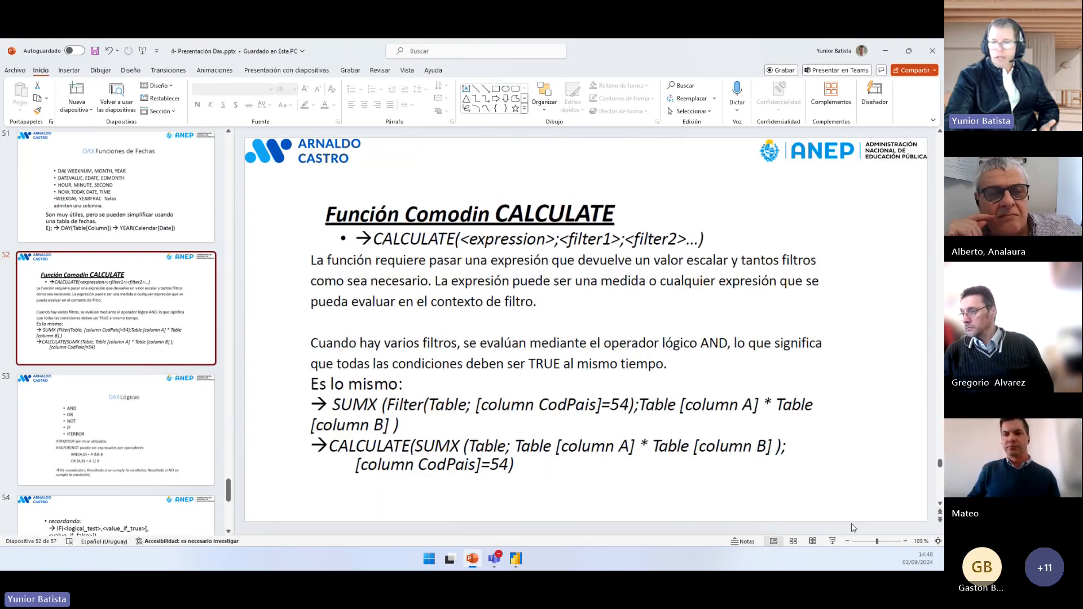
left_click(833, 541)
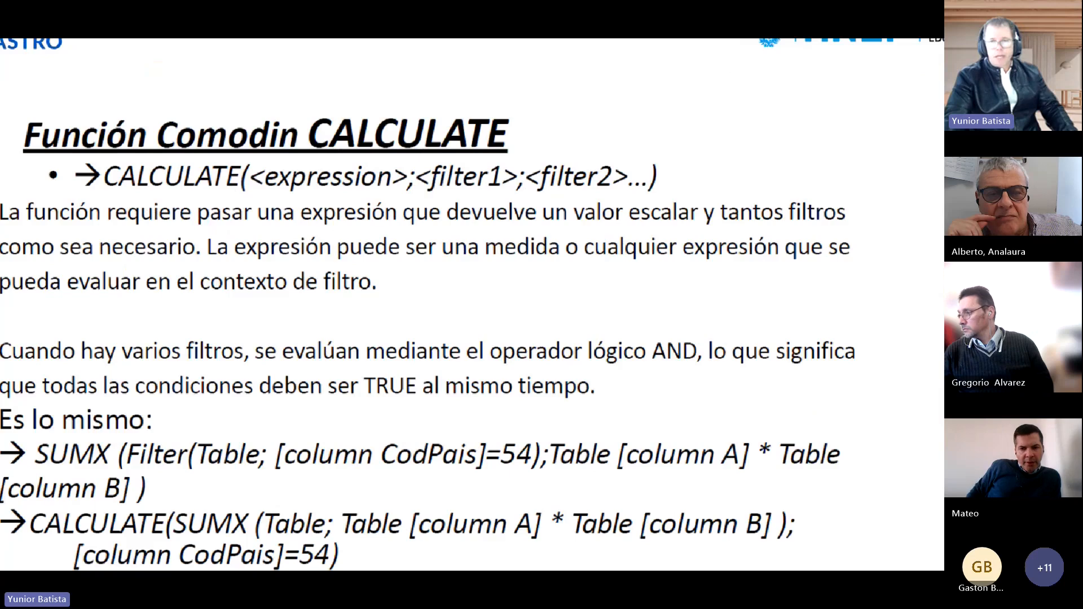
scroll(524, 195, "up", 3)
left_click_drag(545, 64, 495, 184)
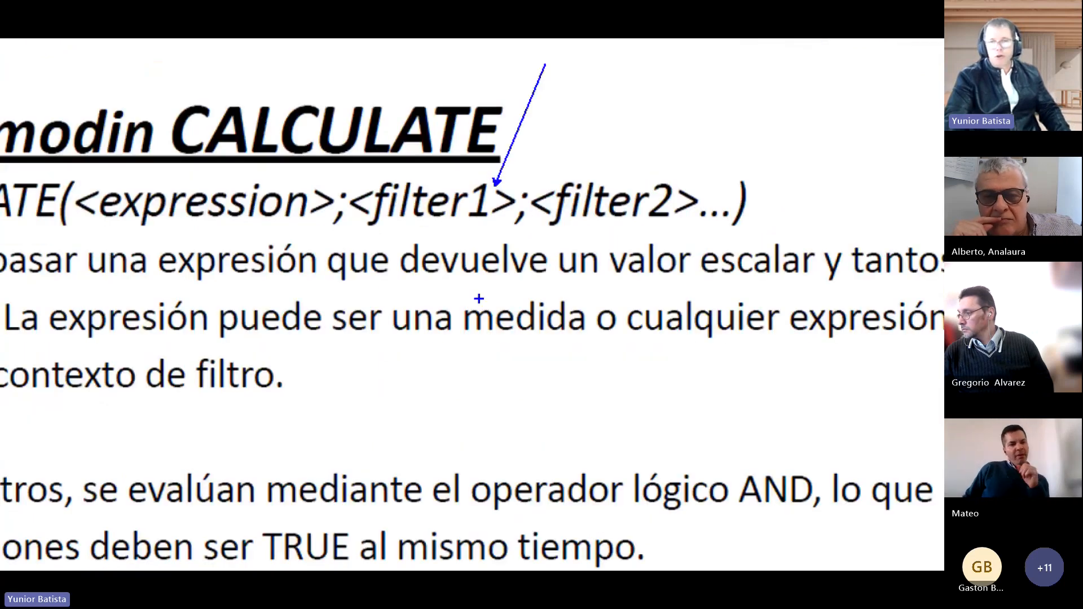
left_click_drag(610, 167, 664, 55)
left_click_drag(747, 178, 787, 74)
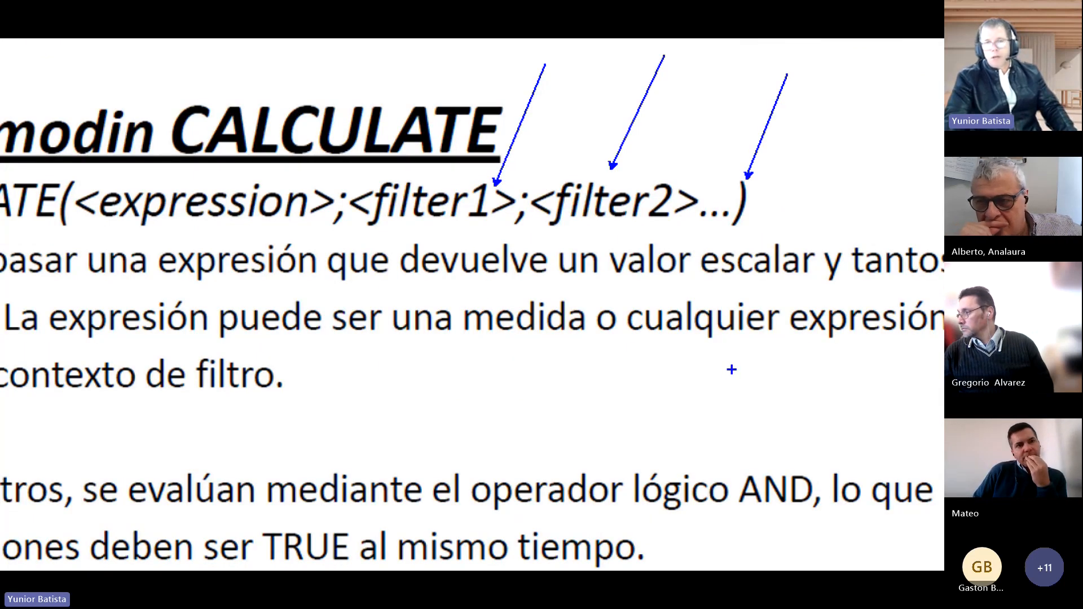
key("Escape")
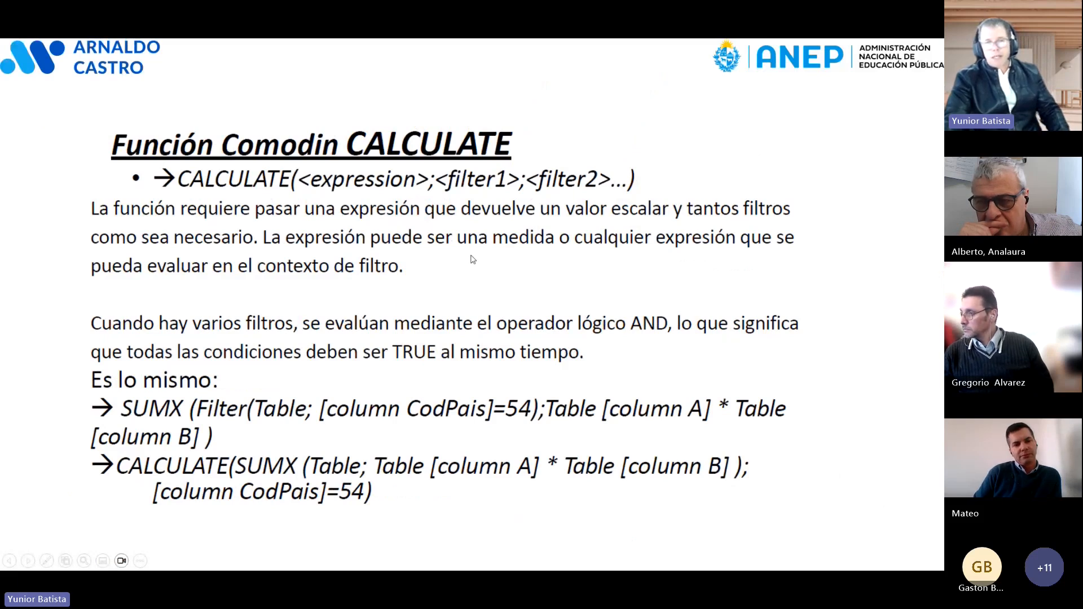
key("Escape")
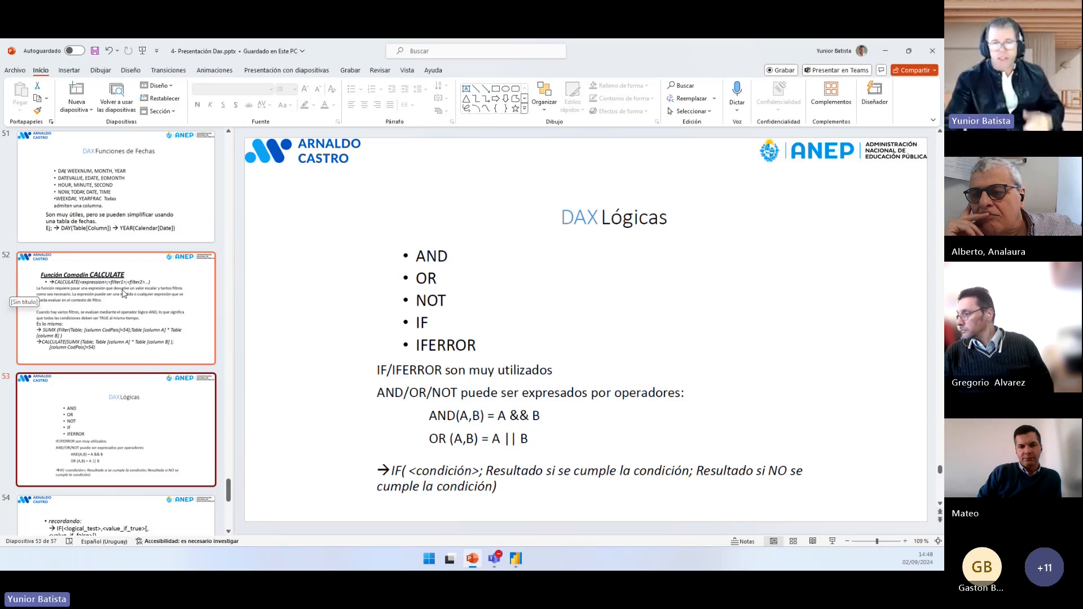
Step: Switch to the Power BI report and create a new measure named 1.22 Cantidades Montevideo + Negro + Rojo
left_click(516, 559)
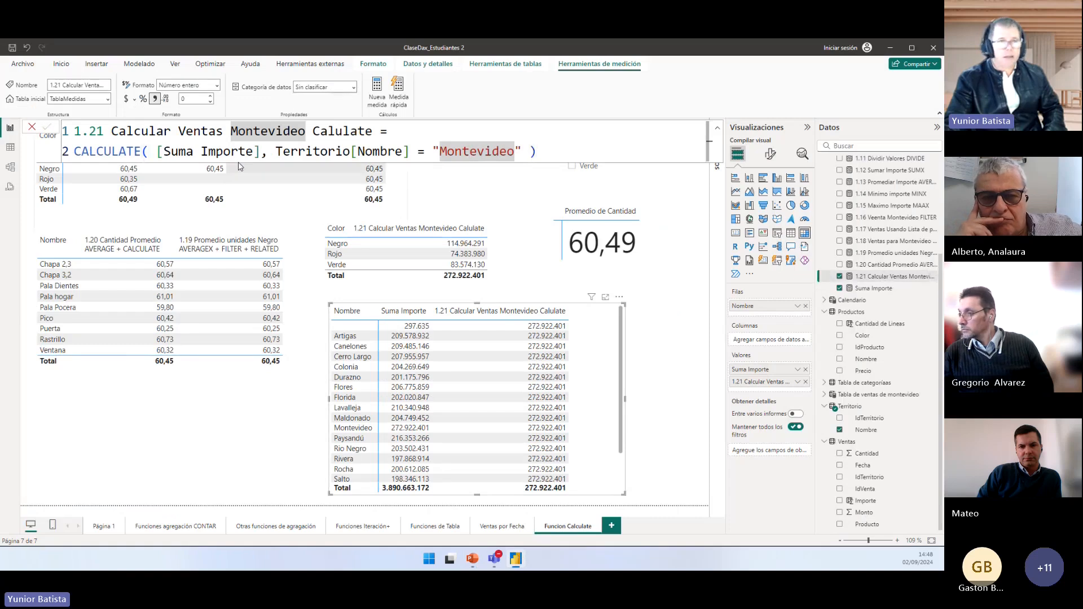
left_click(373, 100)
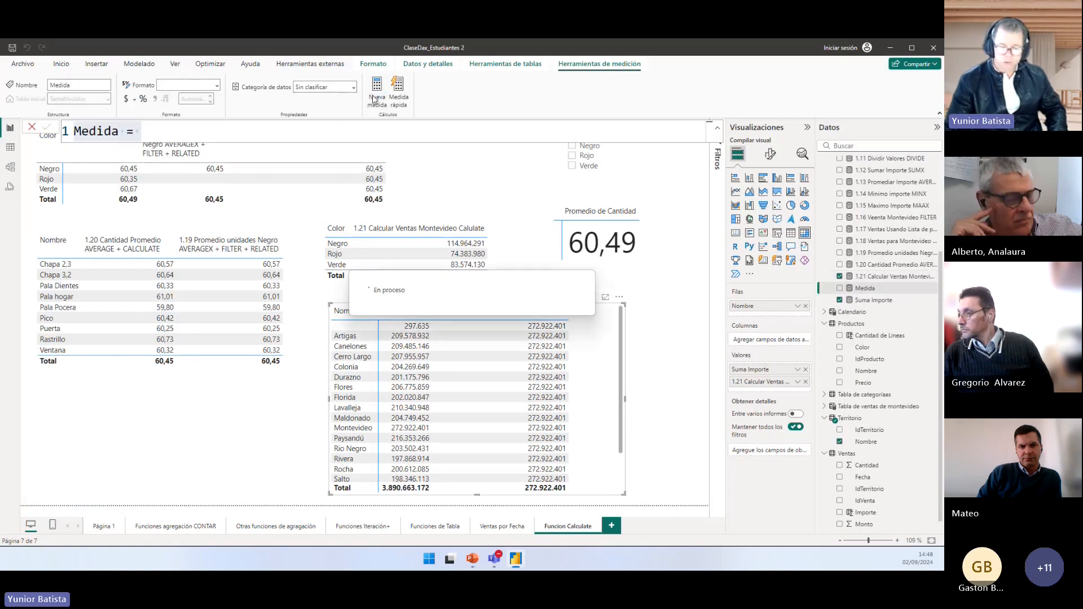
type("22")
key("BackSpace")
key("BackSpace")
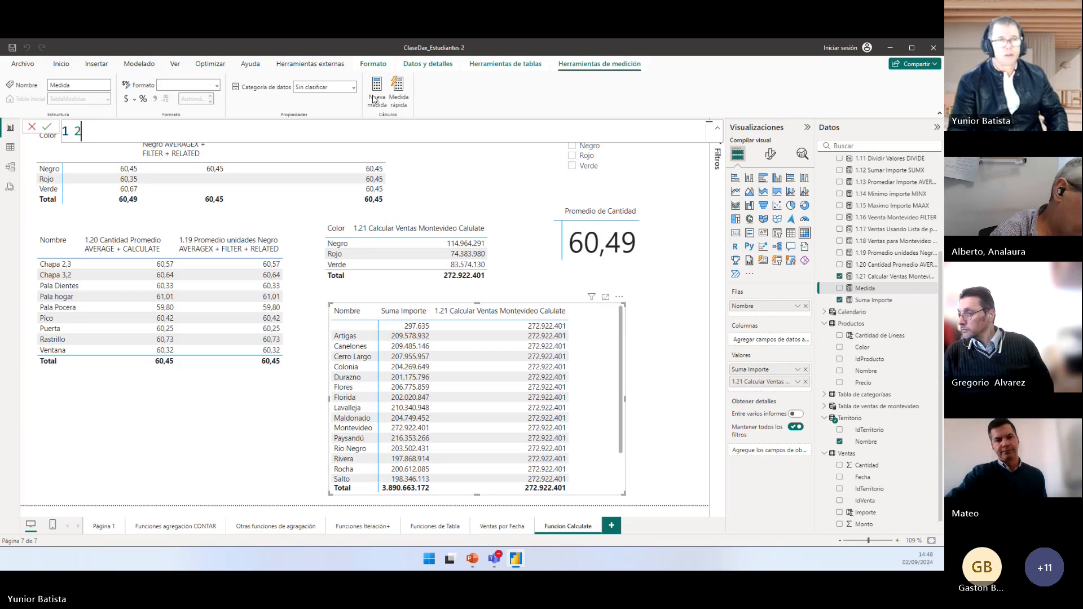
type("1.22")
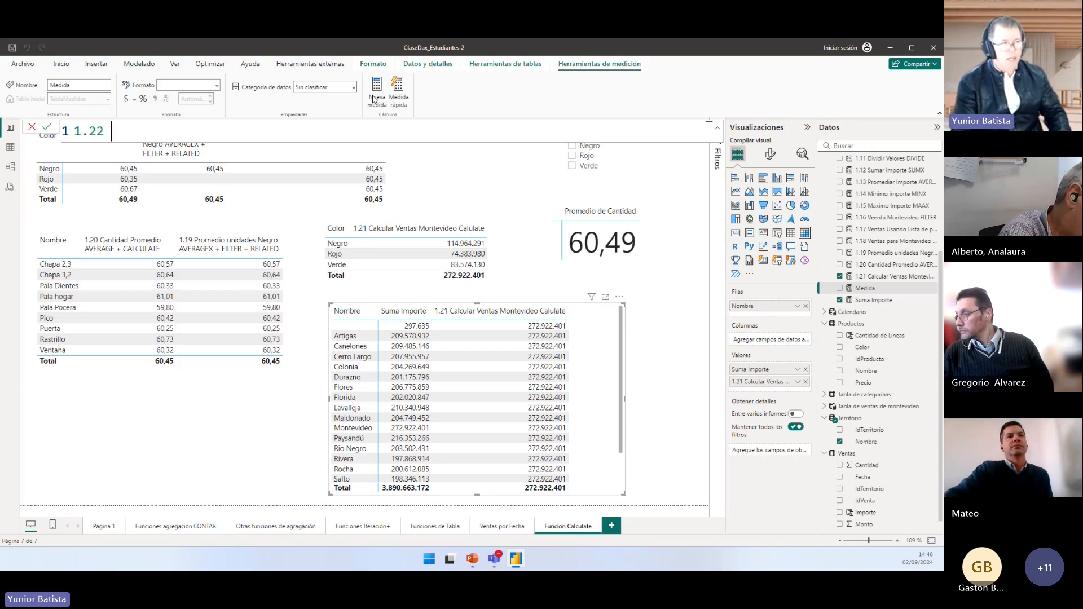
type(" Canti")
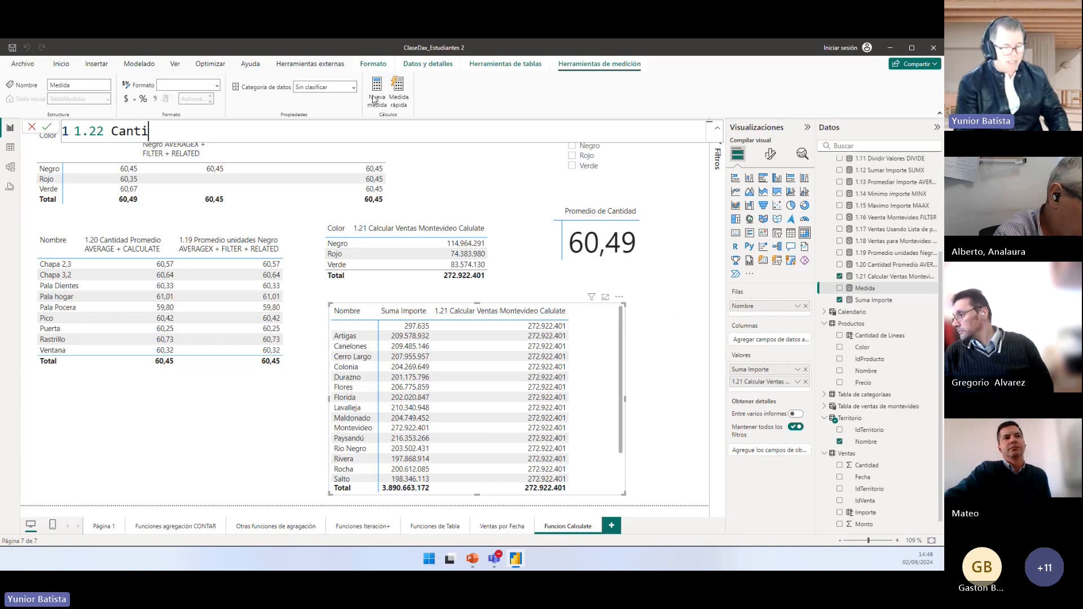
type("dades")
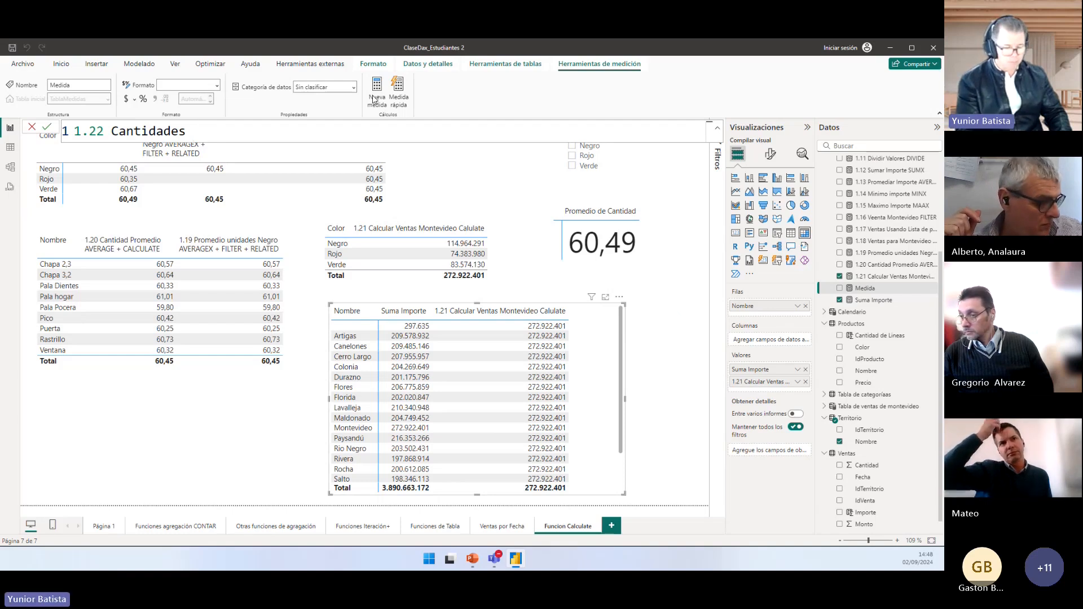
type(" Monet")
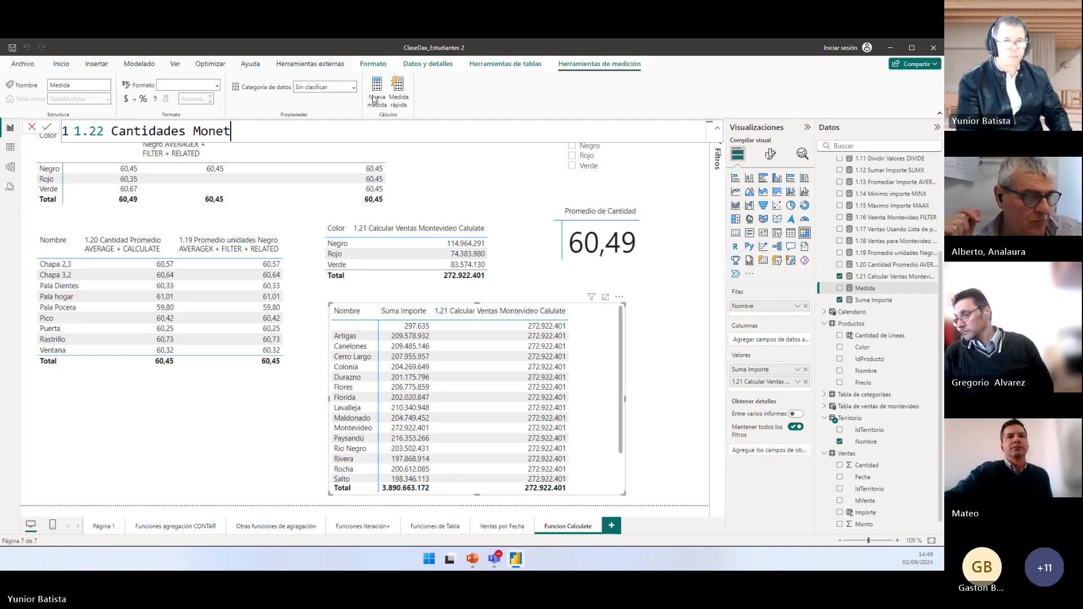
key("BackSpace")
key("BackSpace")
type("tevid")
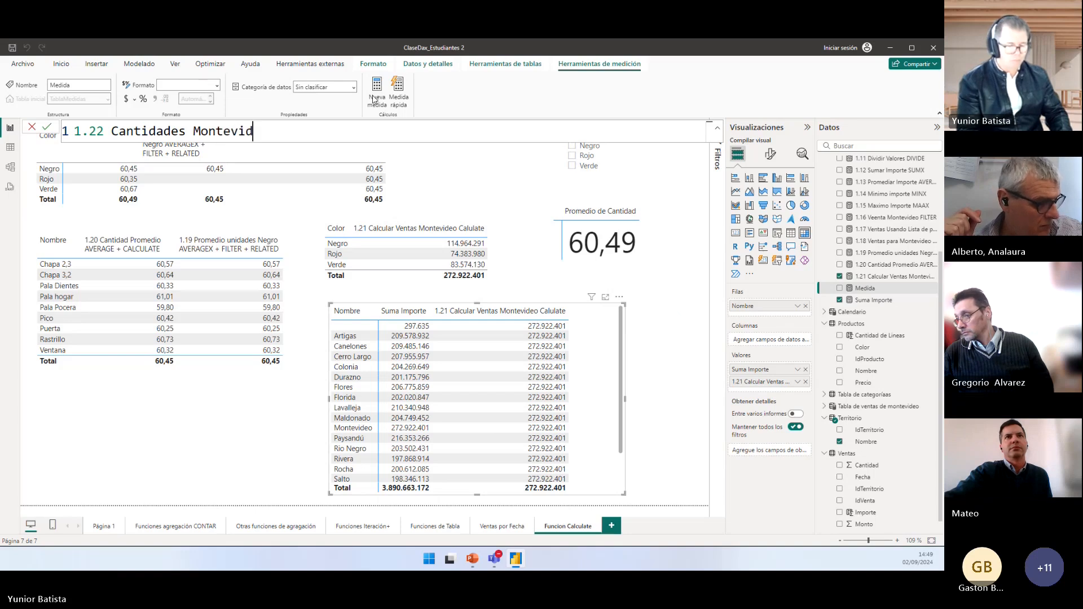
type("eo + ")
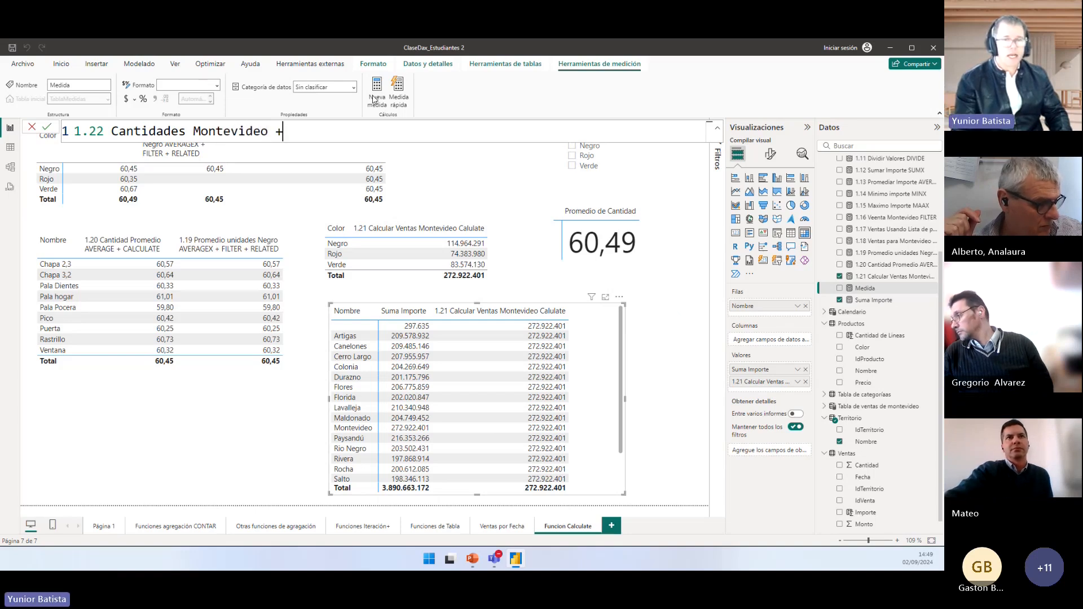
type("Ne")
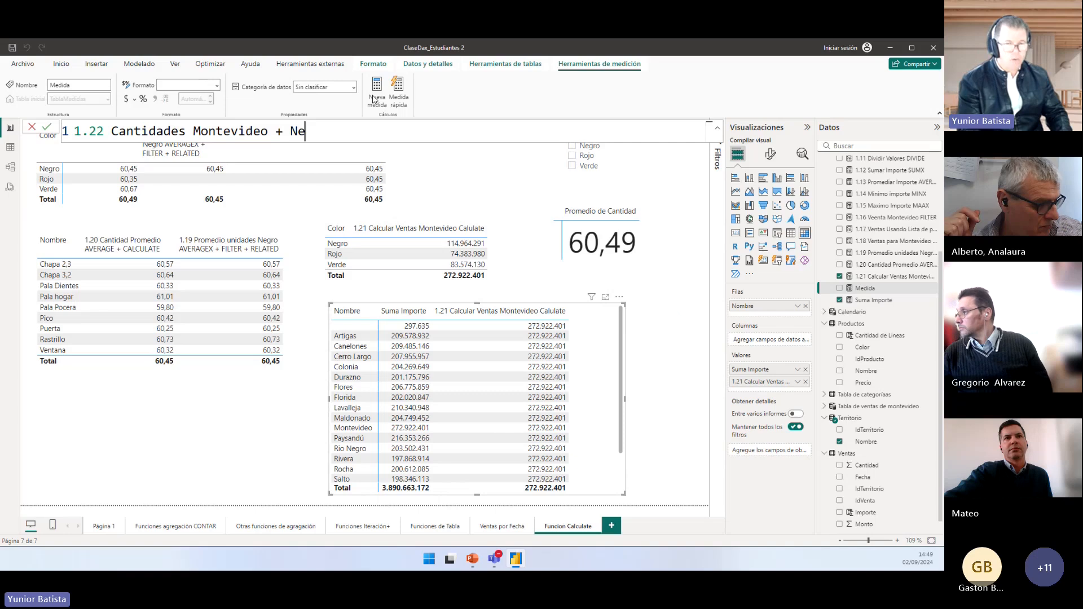
type("gro + O")
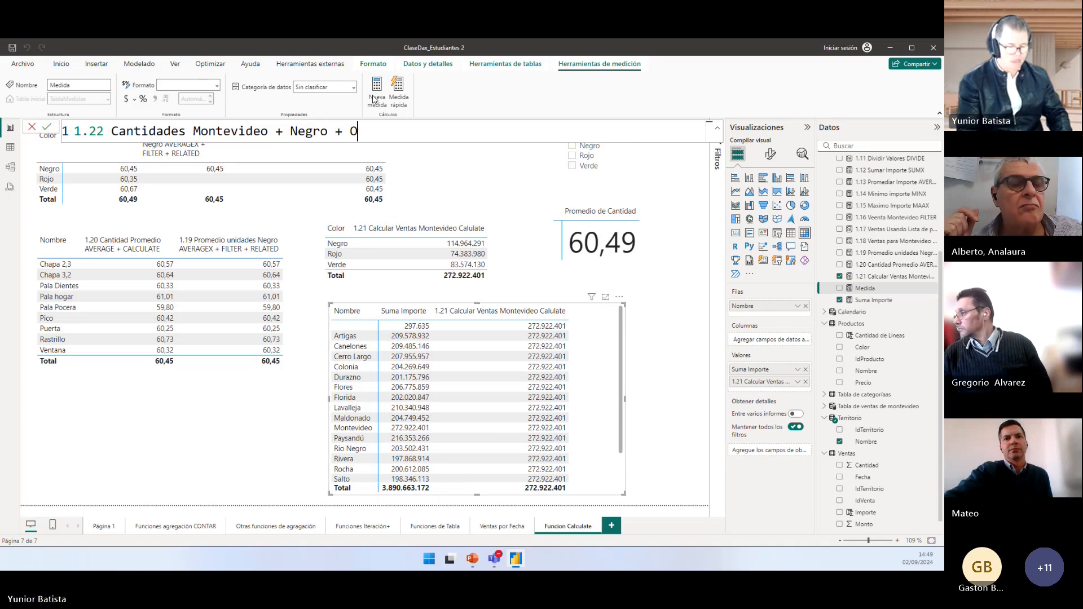
type("Ojop")
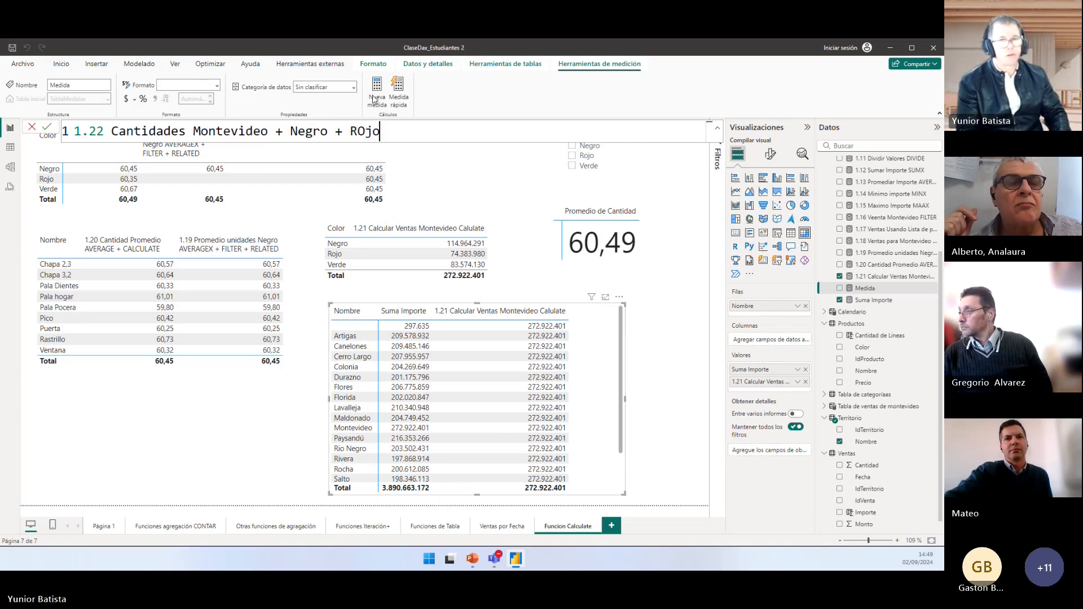
key("BackSpace")
key("BackSpace")
key("BackSpace")
type("ojo ")
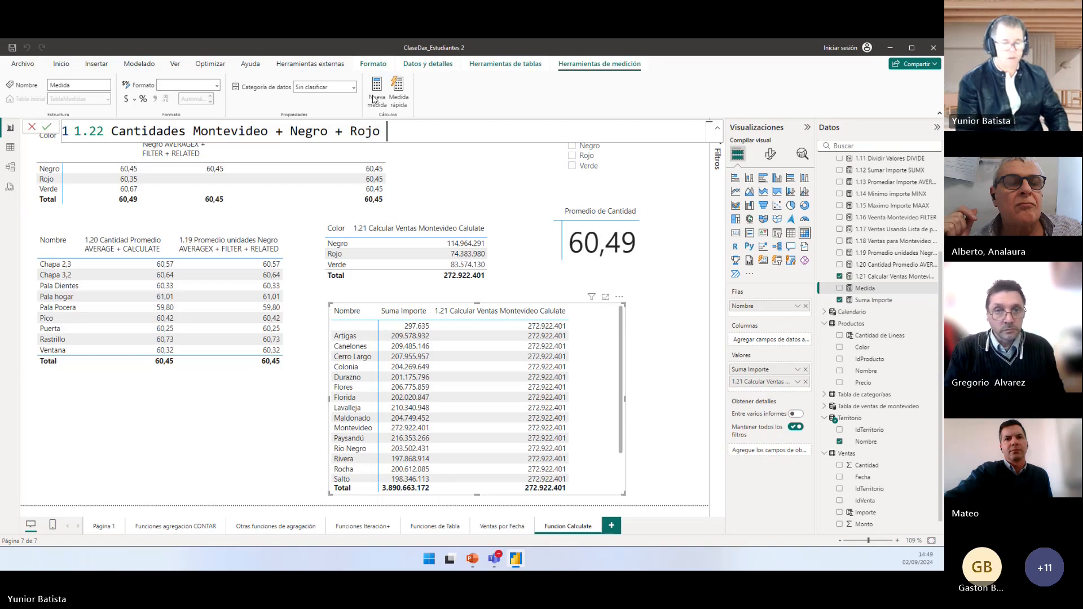
type("=")
key("shift+Return")
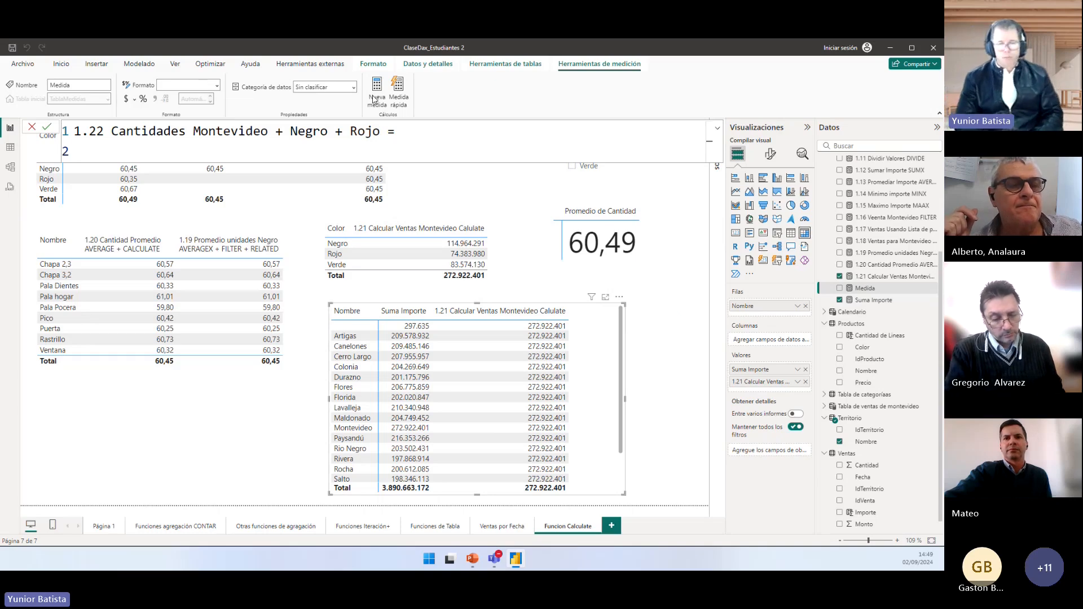
Step: Begin the measure's formula with CALCULATE and enter SUM(Ventas[Cantidad]) as its expression on a separate line, followed by a comma
type("CALCULATE(")
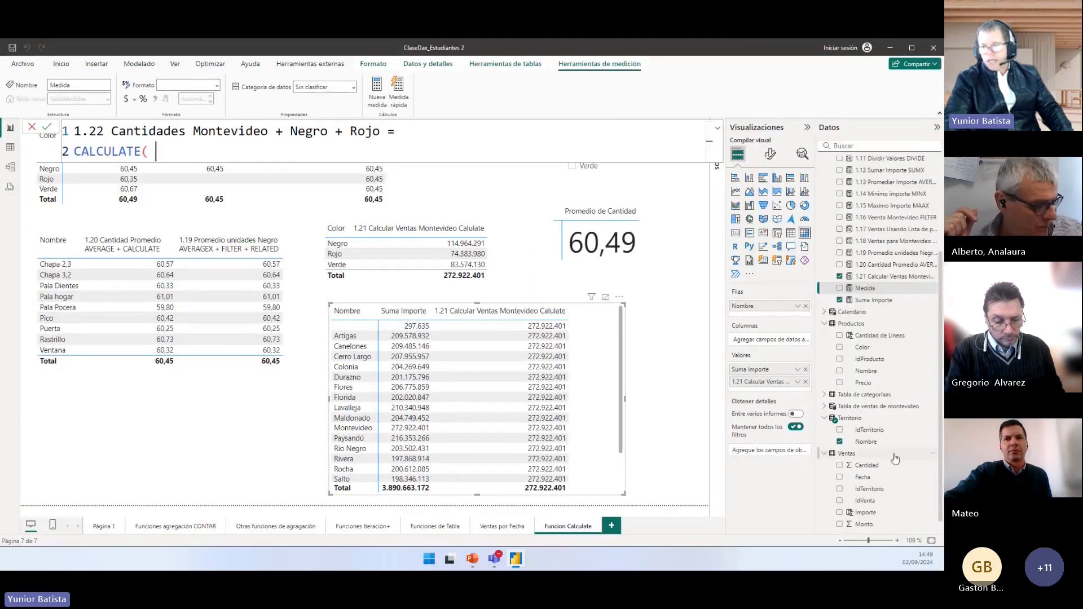
scroll(897, 454, "down", 1)
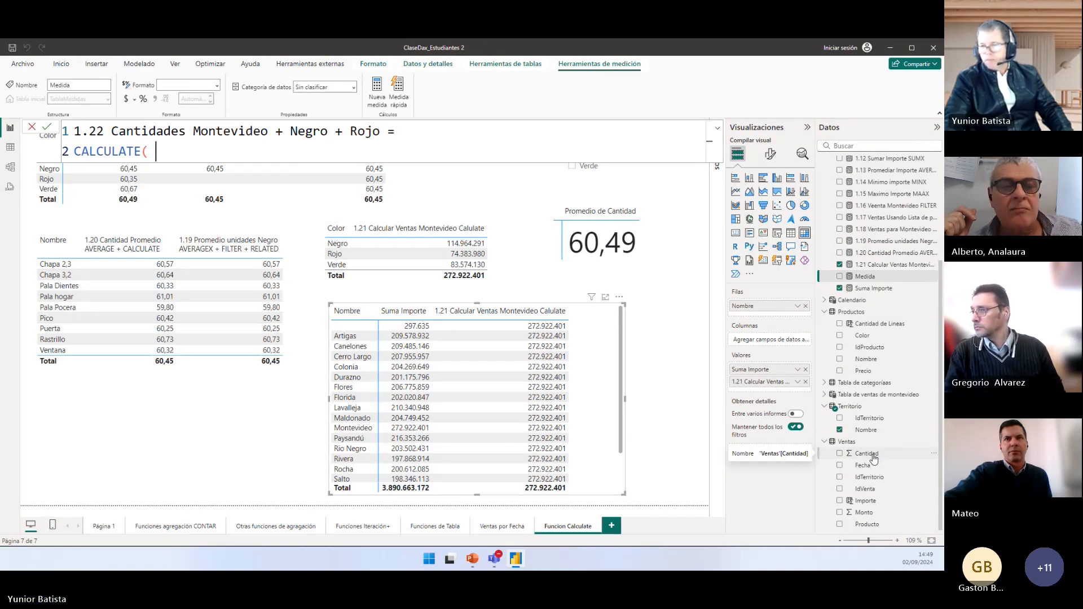
scroll(872, 329, "up", 3)
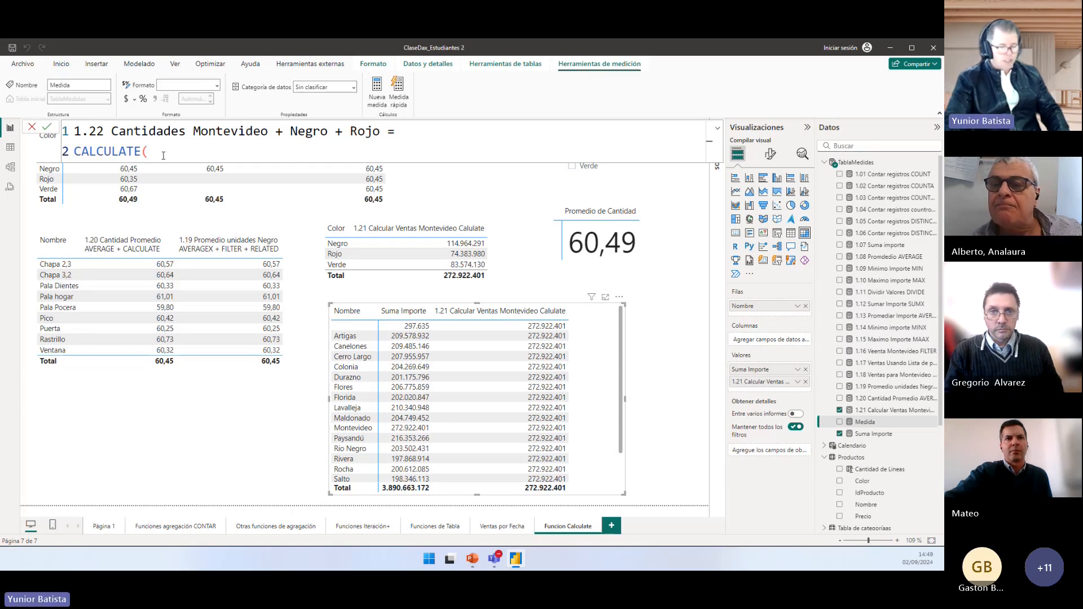
type("Sum")
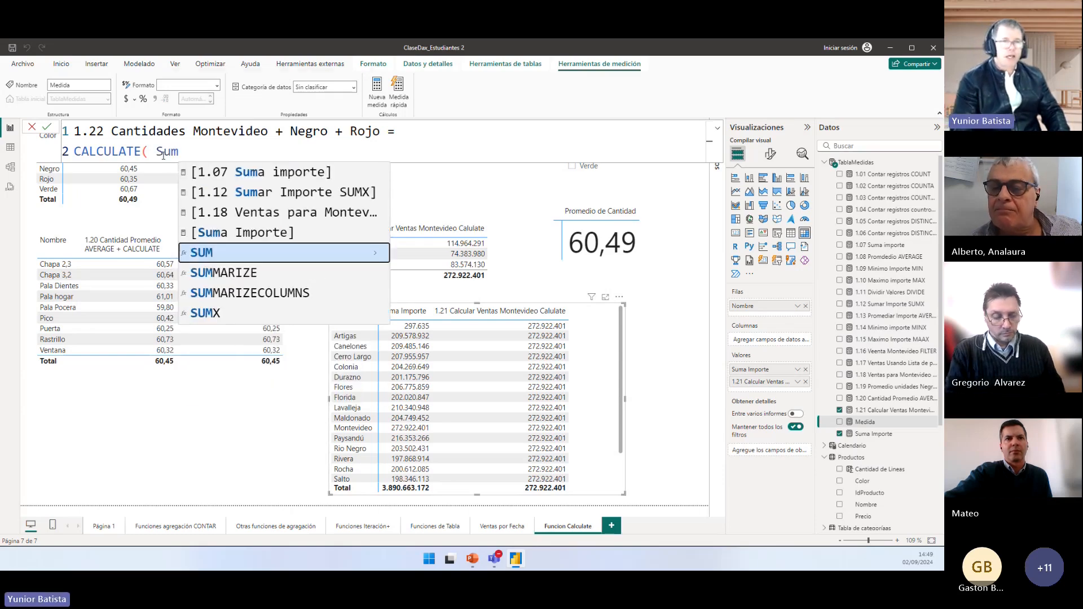
key("Tab")
type("can")
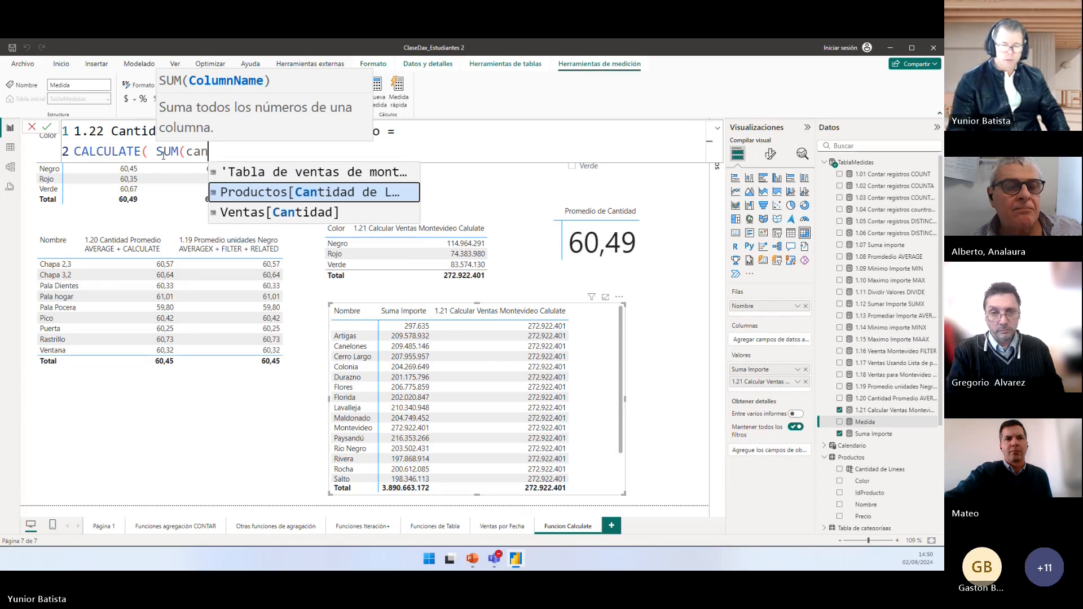
key("Down")
key("Tab")
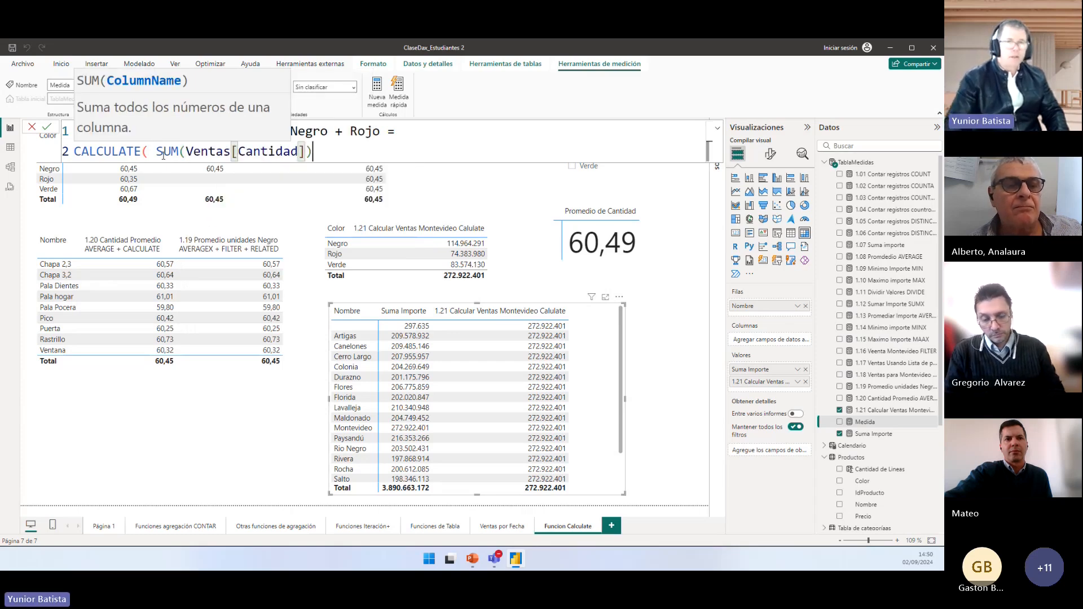
type(")")
left_click_drag(159, 151, 316, 162)
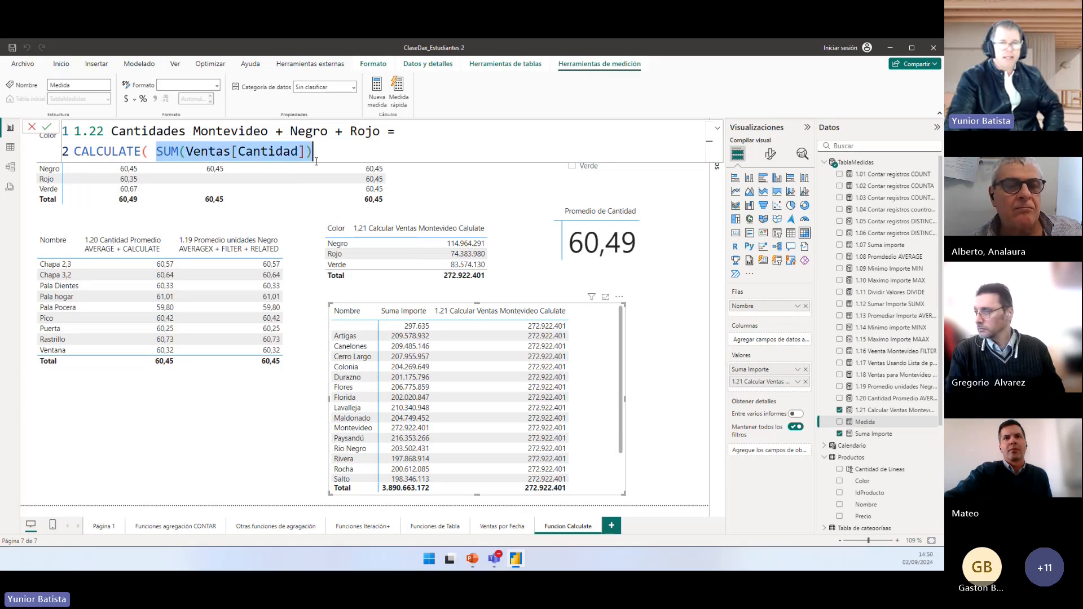
left_click(318, 157)
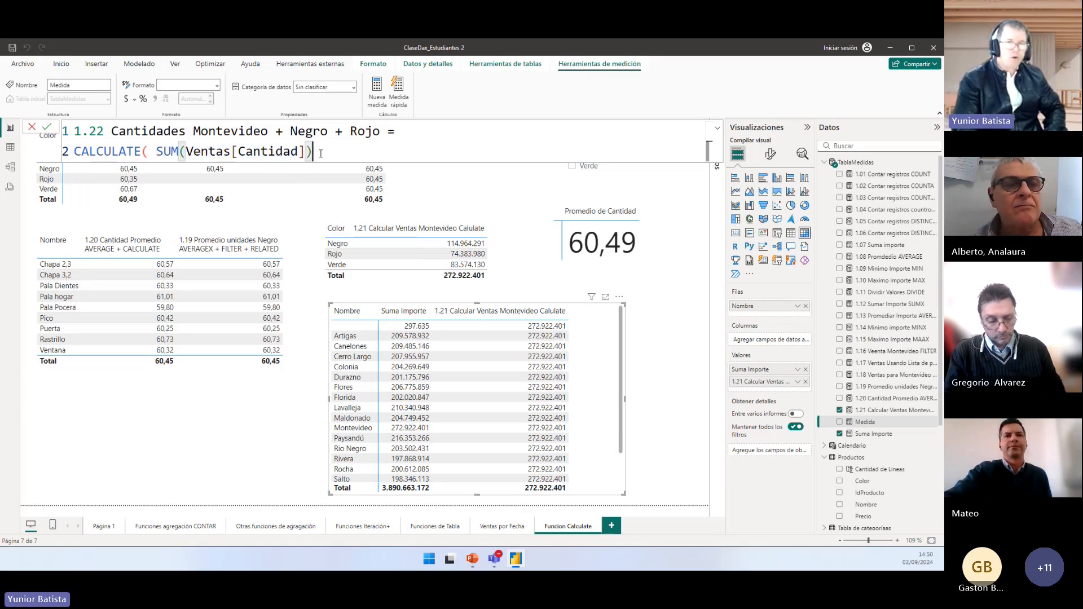
type(",")
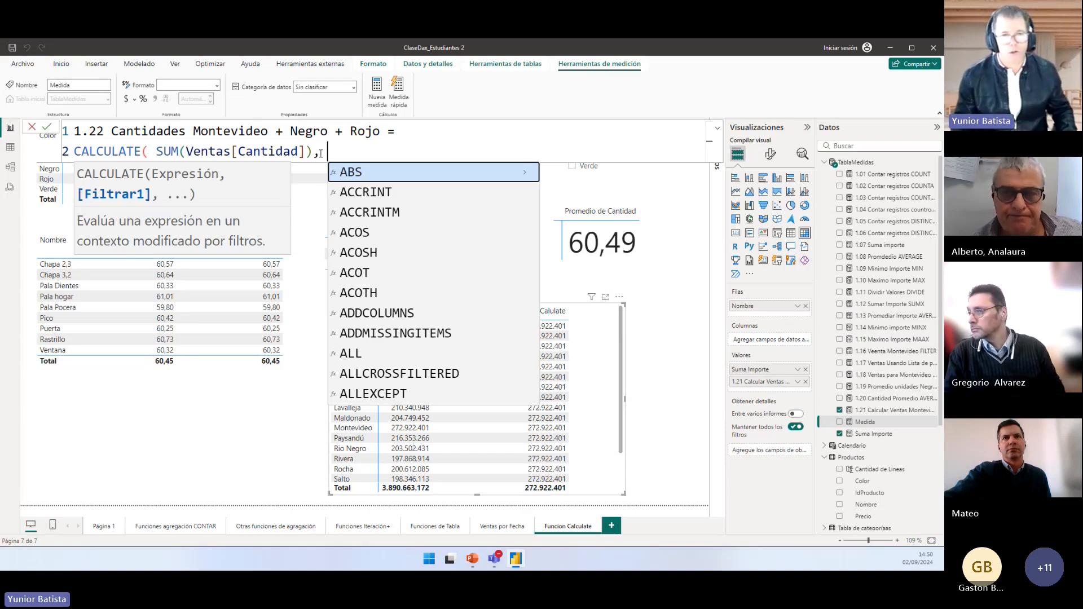
left_click(160, 150)
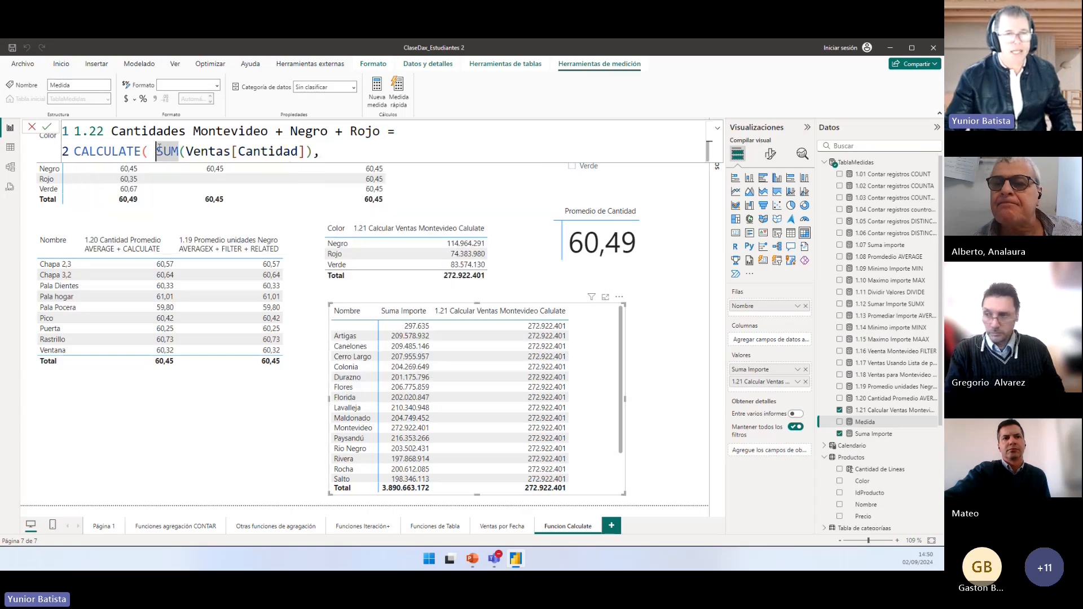
key("shift+Return")
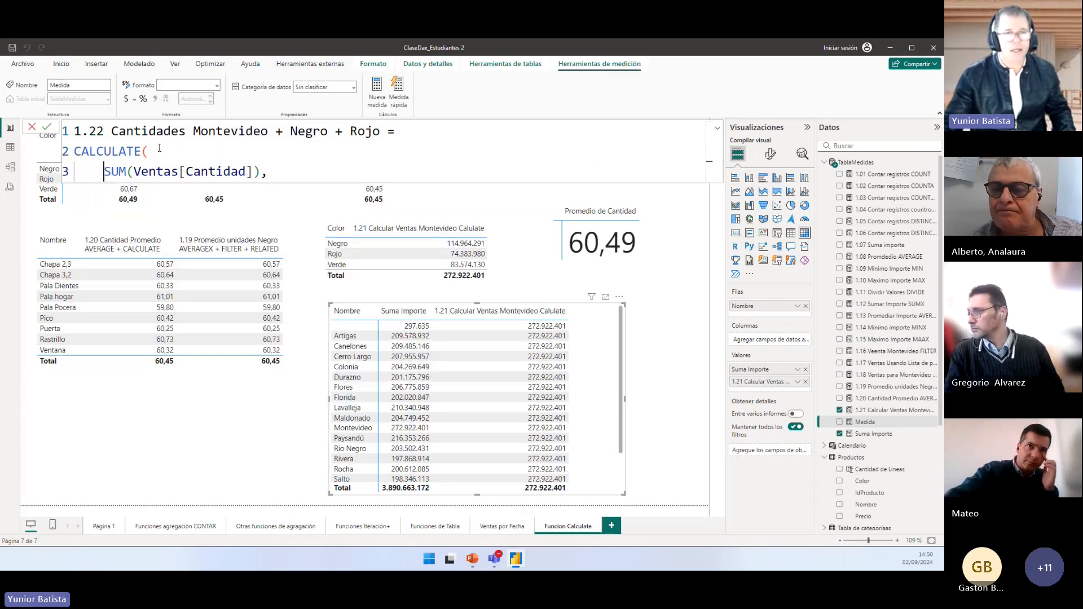
Step: Add the filter Territorio[Nombre] = "Montevideo" on a new line below the SUM expression
left_click(273, 172)
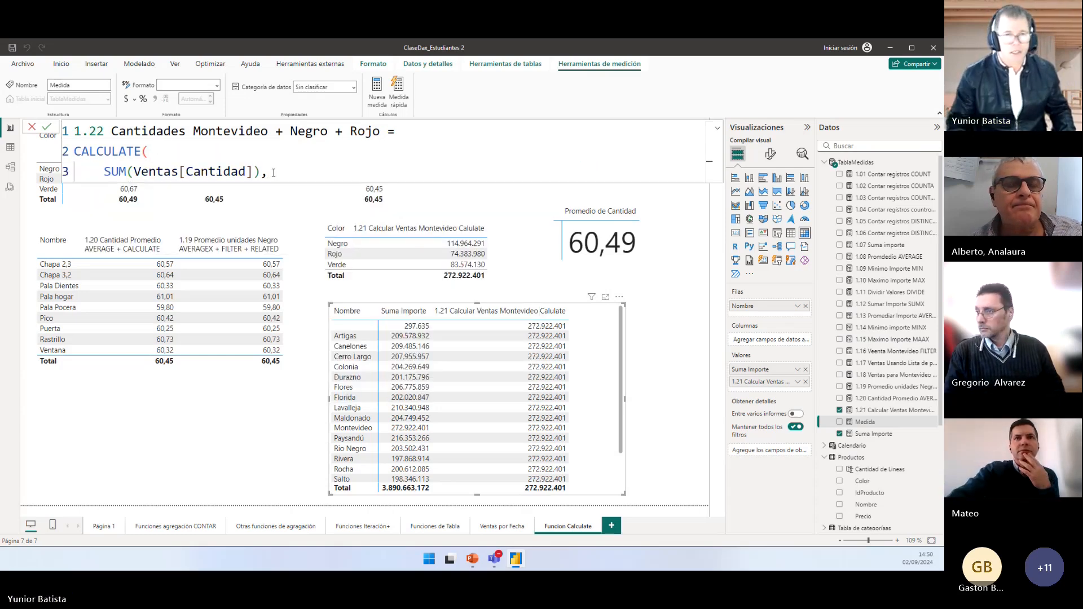
key("shift+Return")
type("tyer")
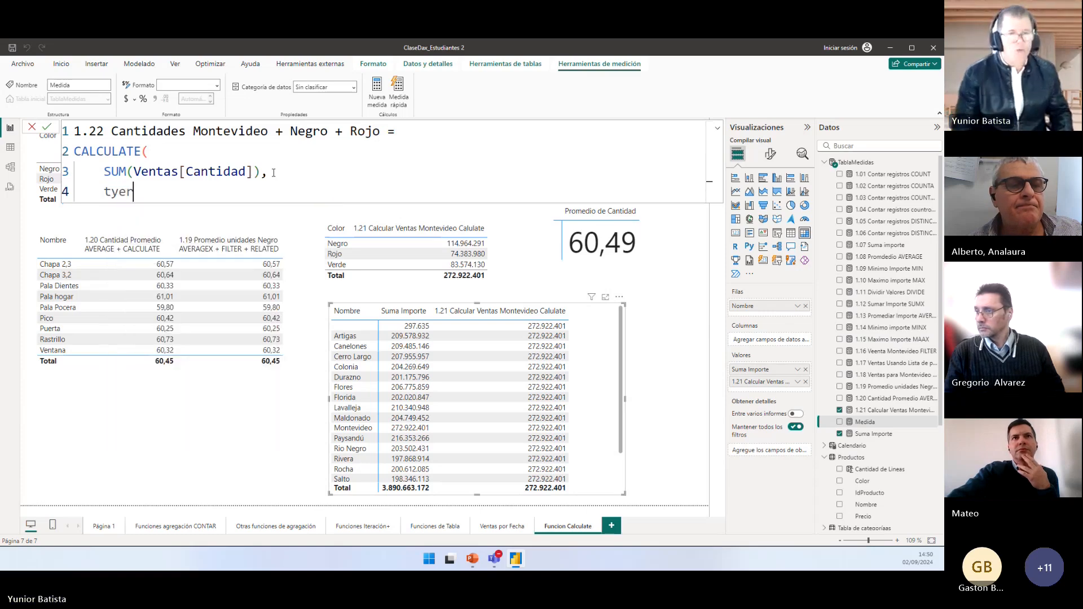
key("BackSpace")
key("BackSpace")
key("BackSpace")
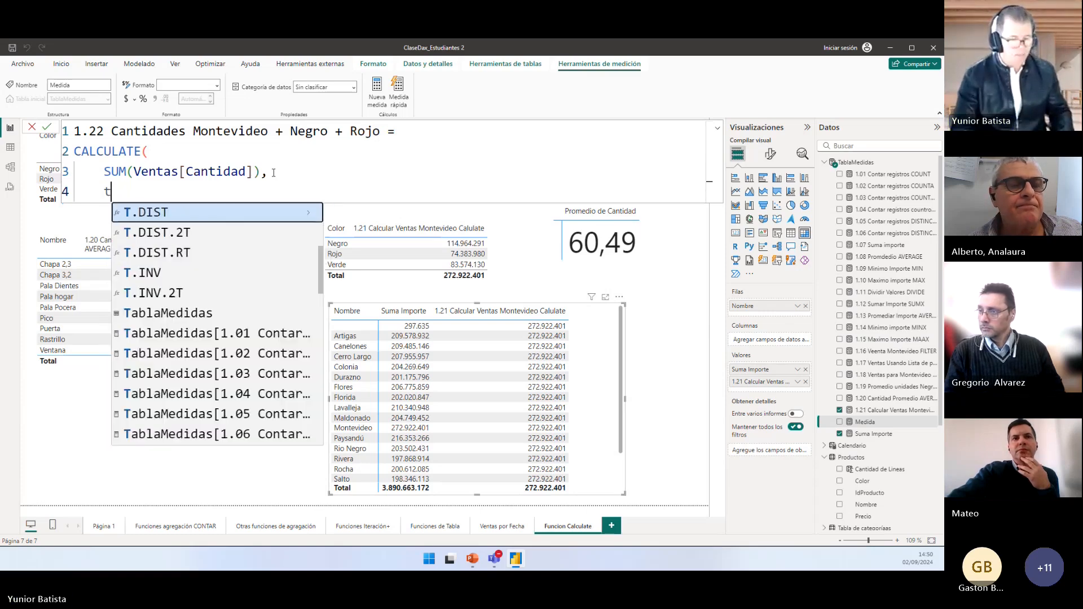
type("er")
key("Down")
key("Down")
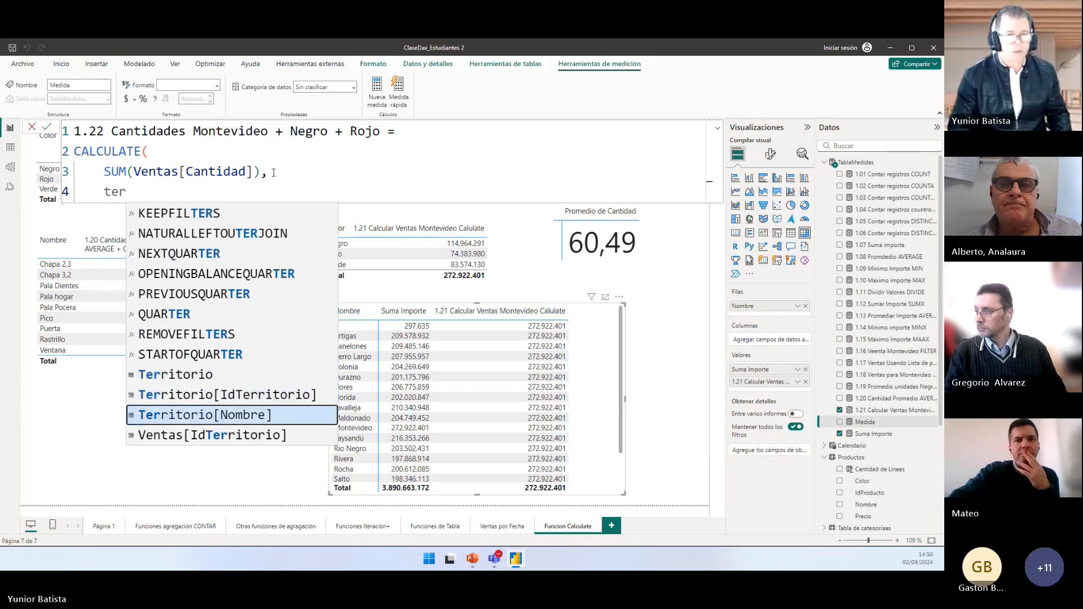
key("Tab")
type("= ")
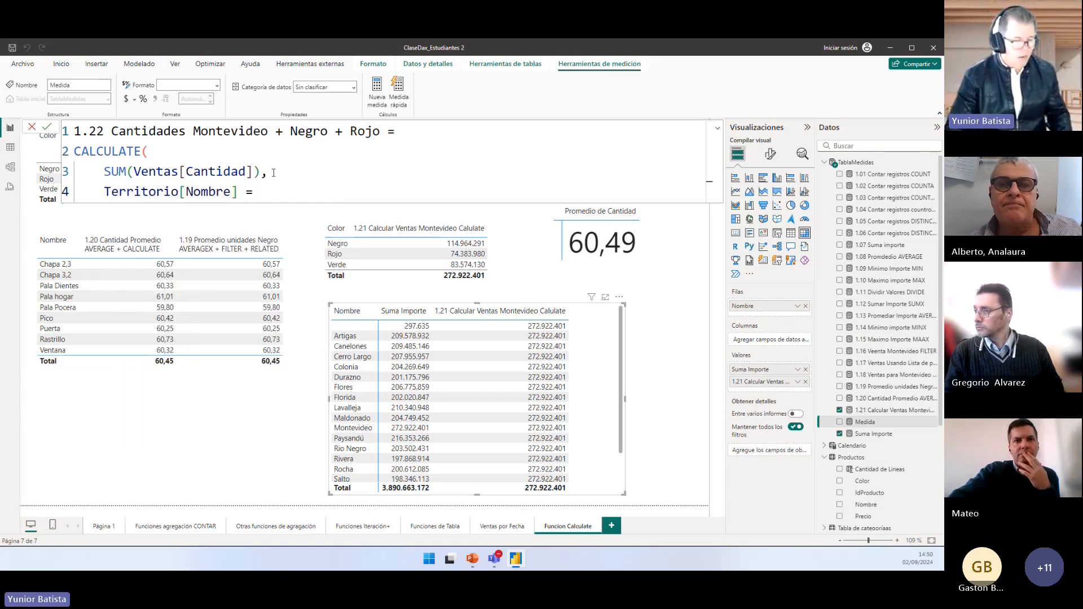
type("\"\"")
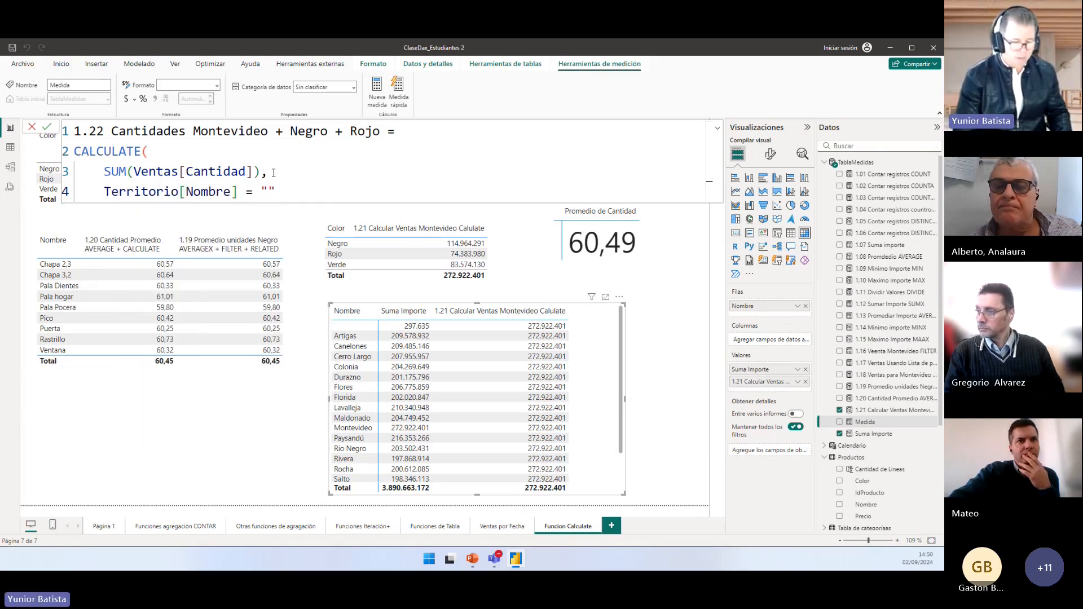
type("Mo")
type("ntevideo")
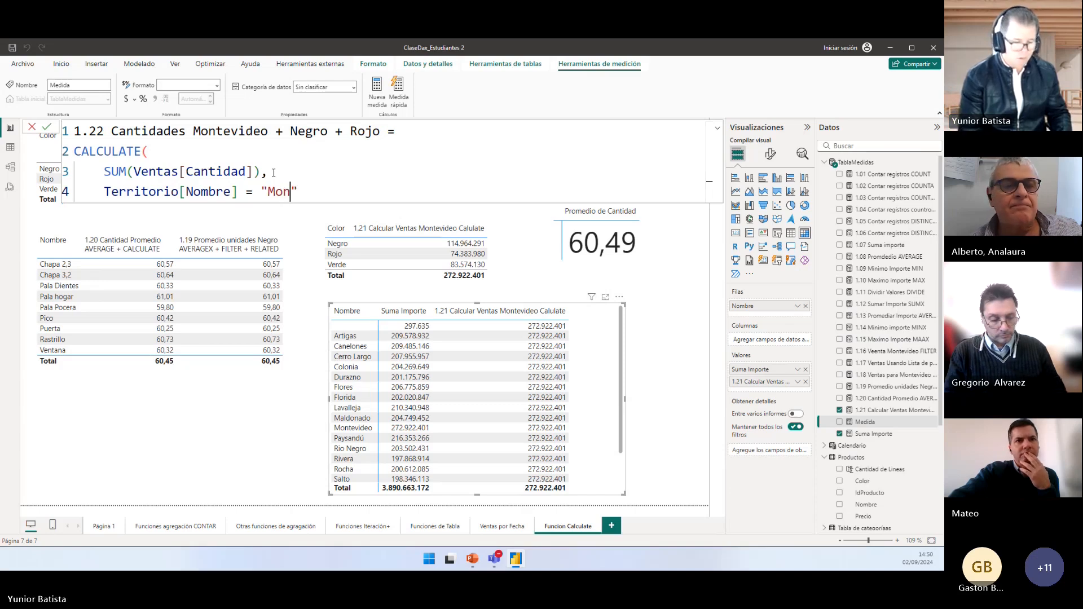
key("Right")
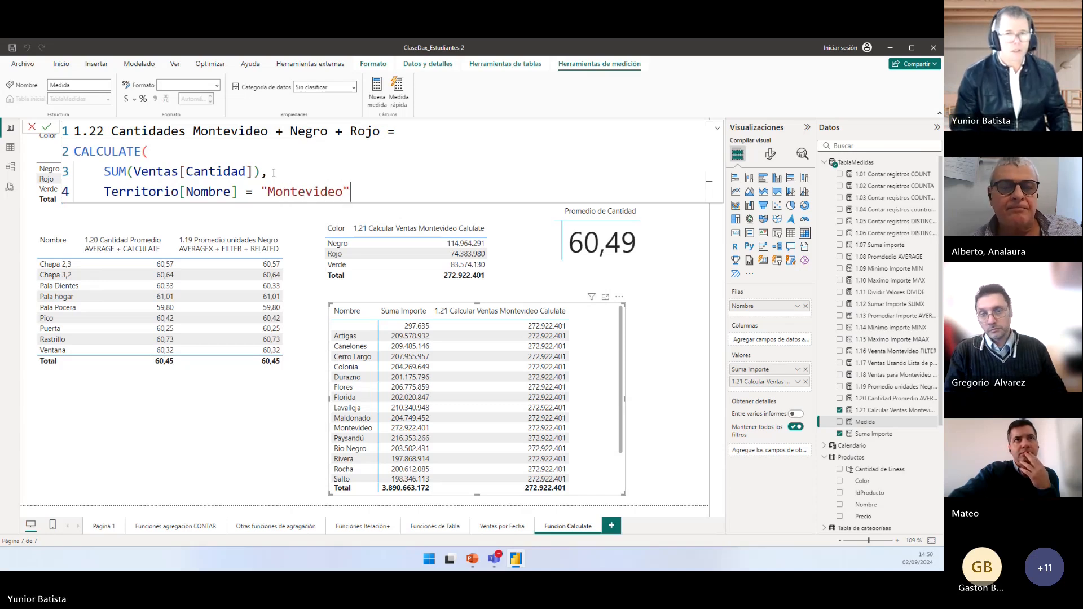
Step: Add a comma after the Montevideo filter, highlight the expression and filter arguments in the CALCULATE syntax hint, and start a new line
type(",")
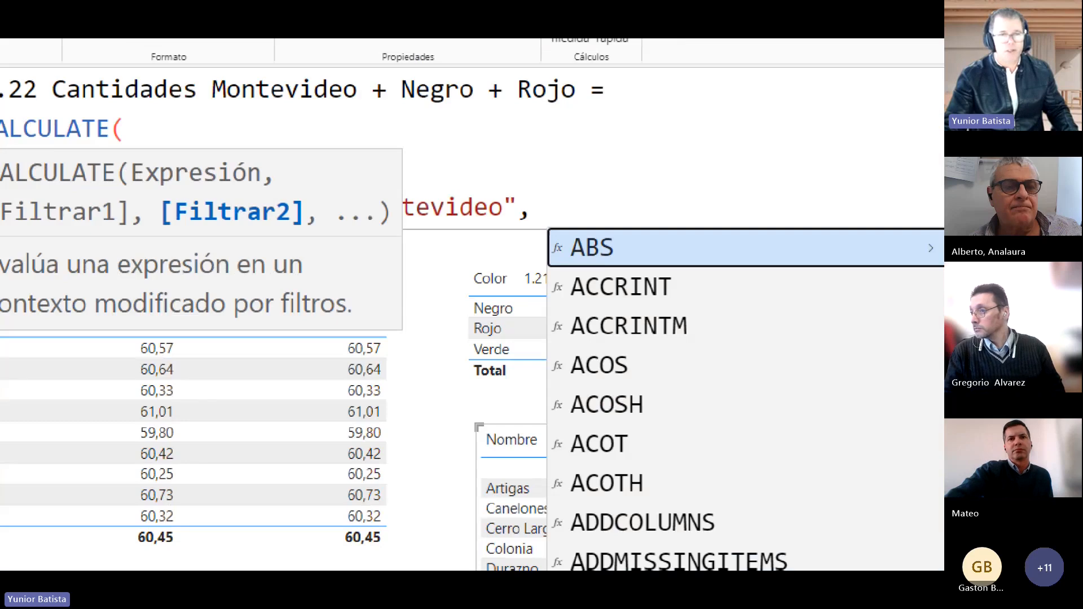
mouse_move(181, 133)
left_mouse_down()
mouse_move(174, 170)
mouse_move(116, 189)
left_mouse_up()
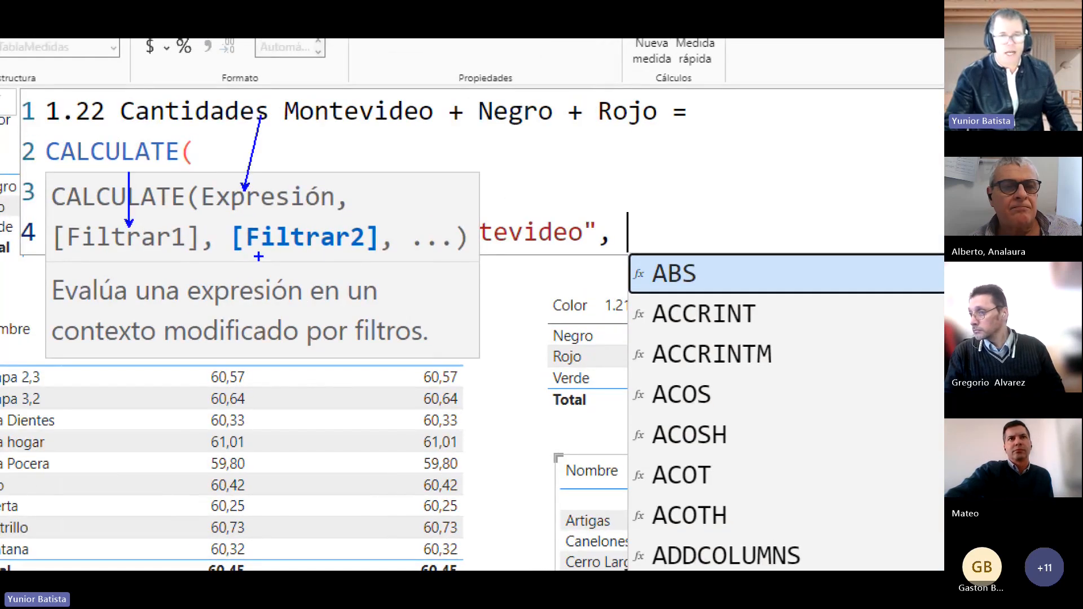
left_click_drag(264, 255, 263, 334)
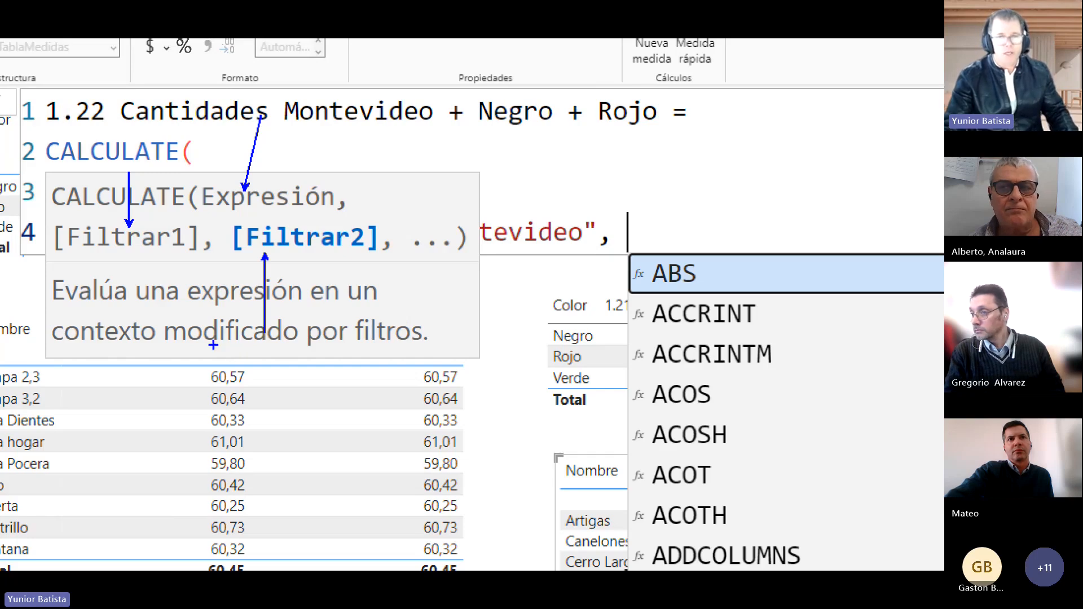
key("Escape")
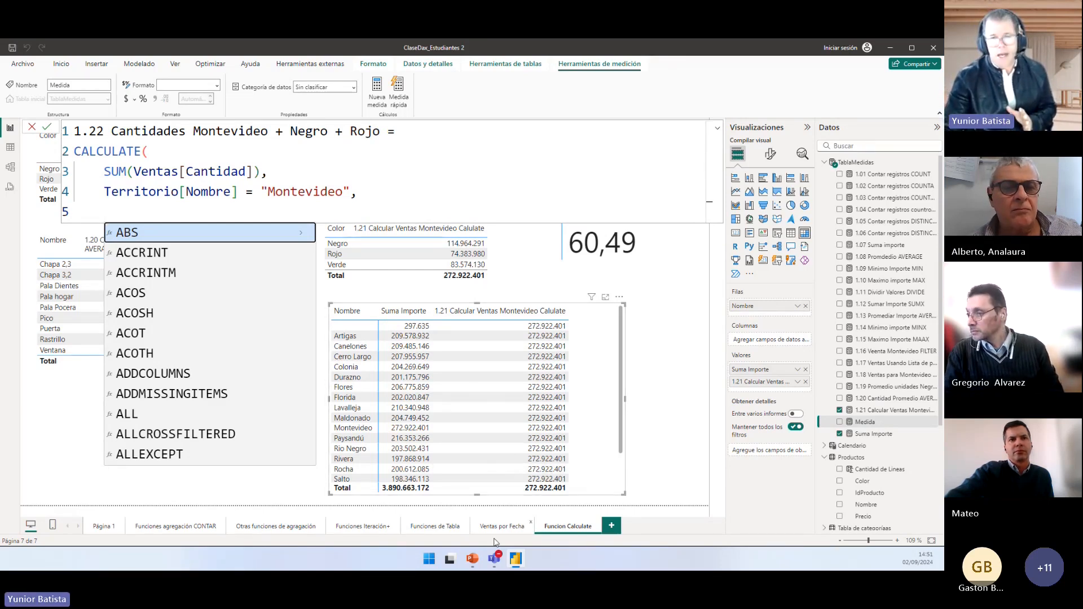
Step: Switch to the PowerPoint presentation, present the DAX Lógicas slide and examine the operators that express AND and OR
left_click(472, 558)
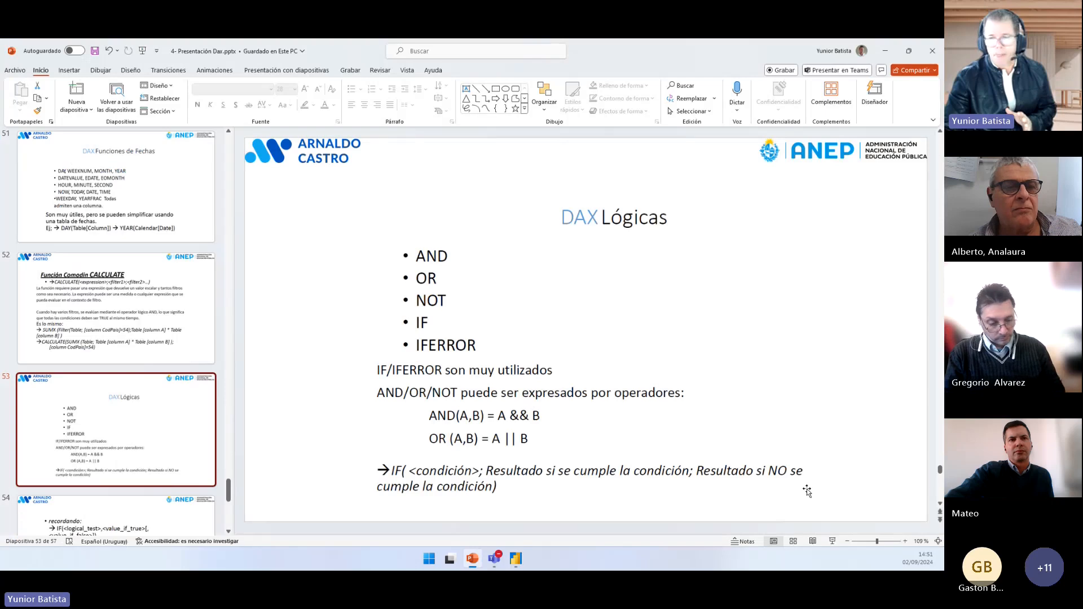
left_click(138, 333)
left_click(833, 541)
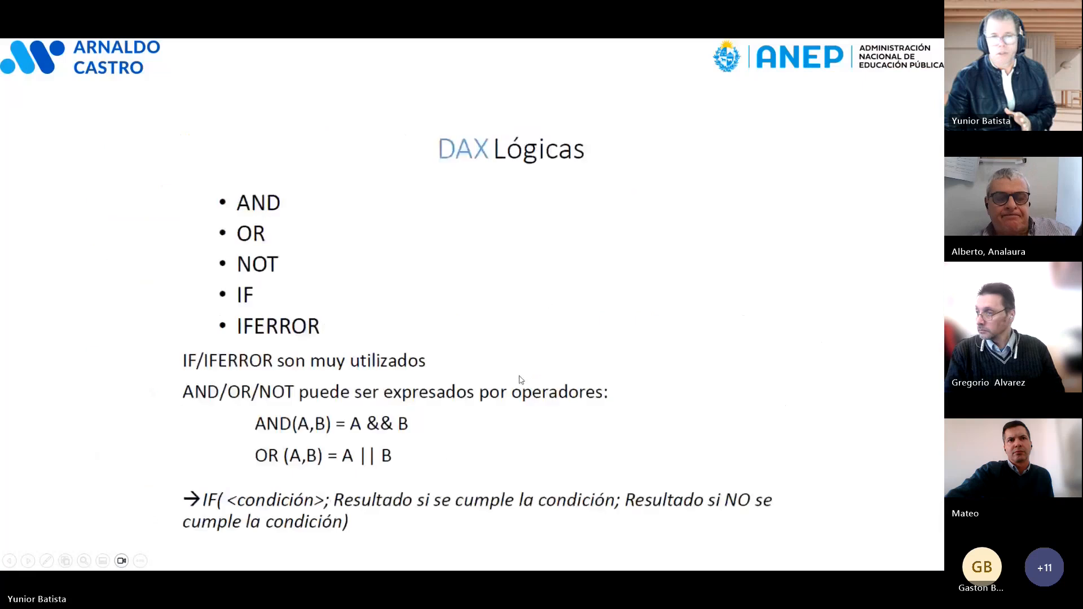
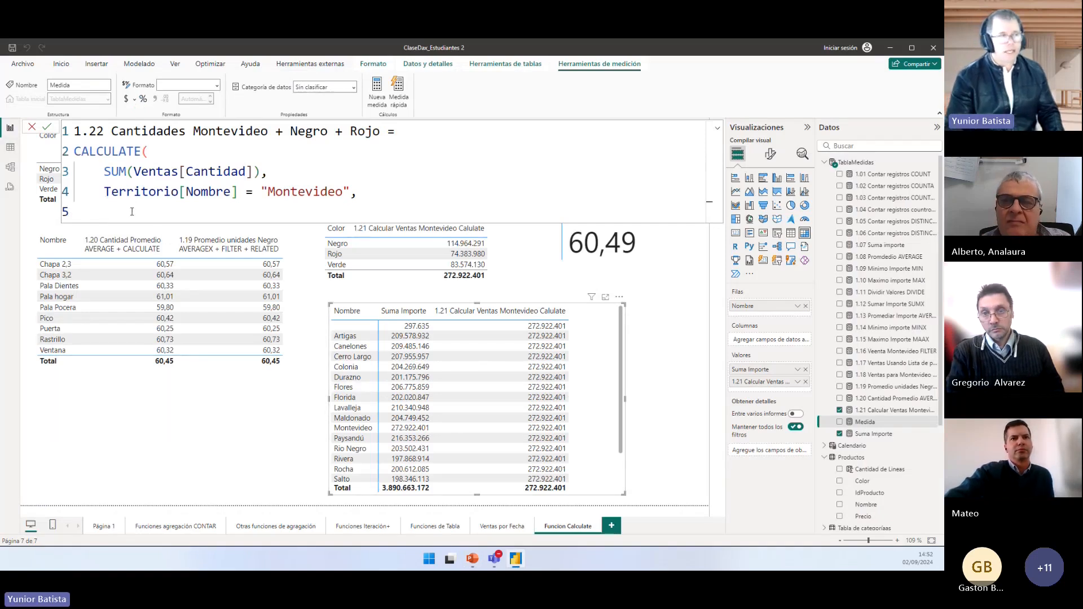
Step: In the Power BI measure, add the filter Productos[Color] = "Negro" on the line below the Montevideo filter
type("colo")
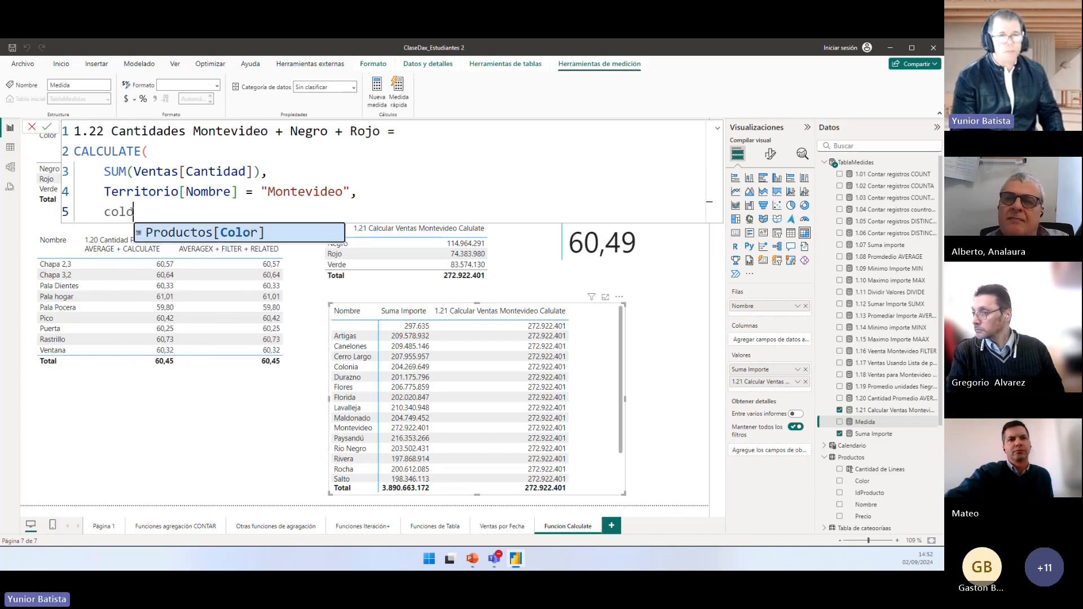
key("Tab")
type("=")
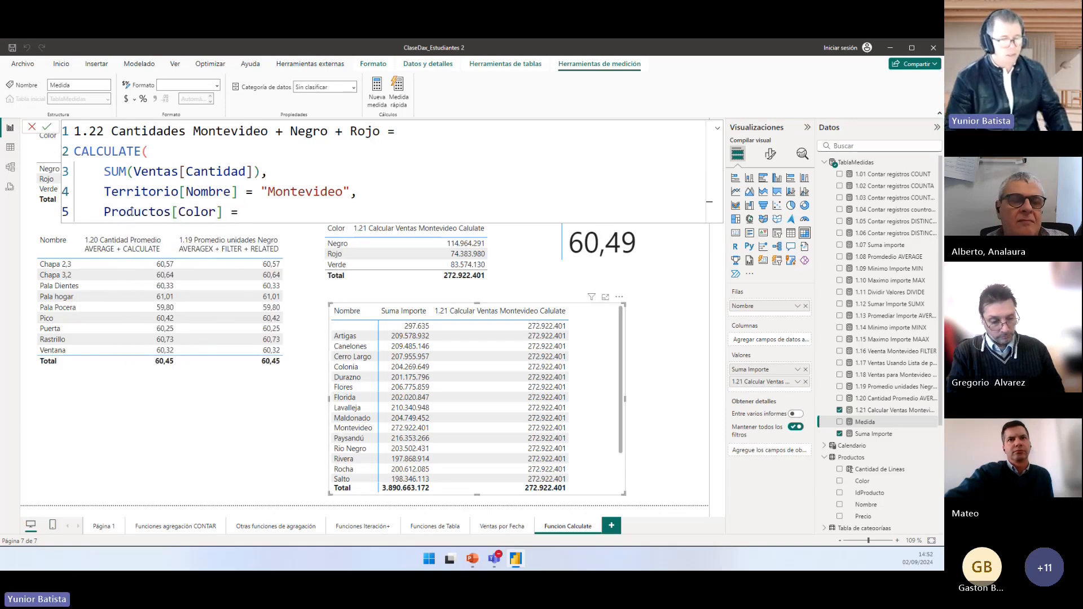
type(" \"")
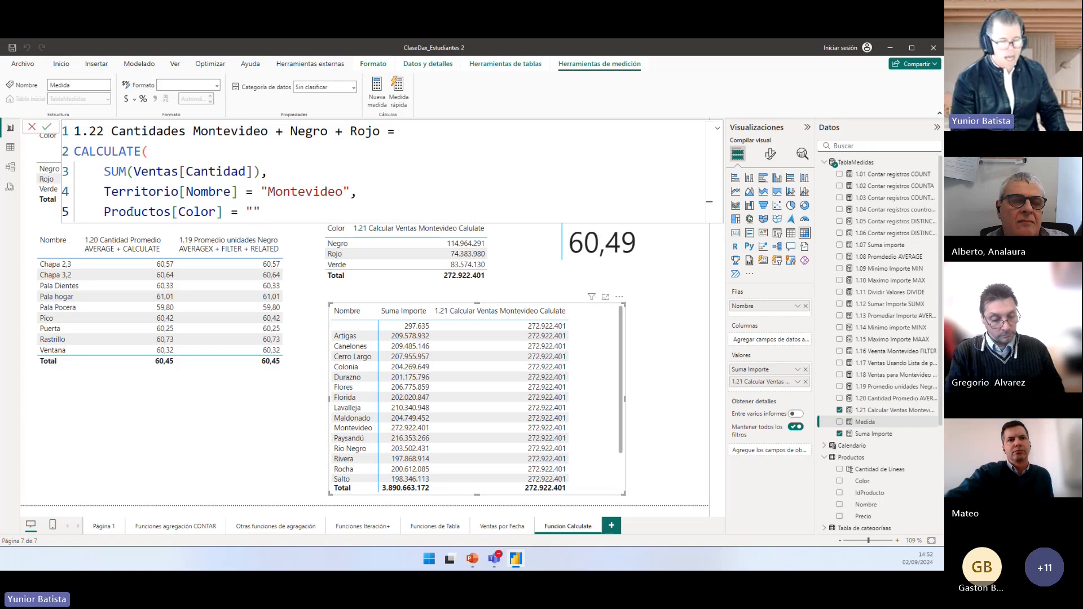
type("Neg")
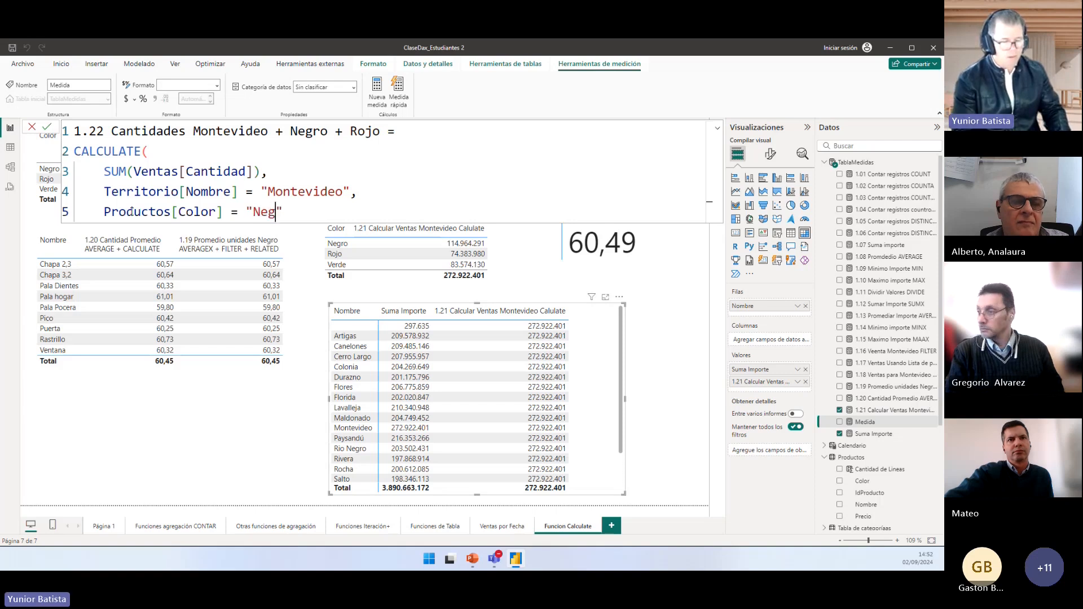
type("ro")
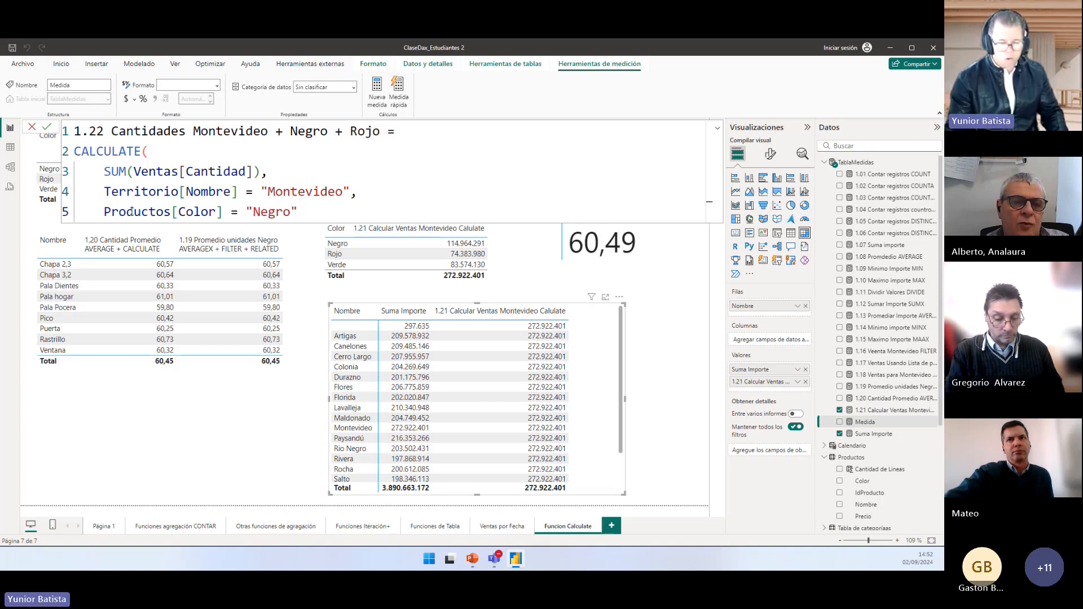
Step: Append the OR operator || after the "Negro" condition
type("y")
key("BackSpace")
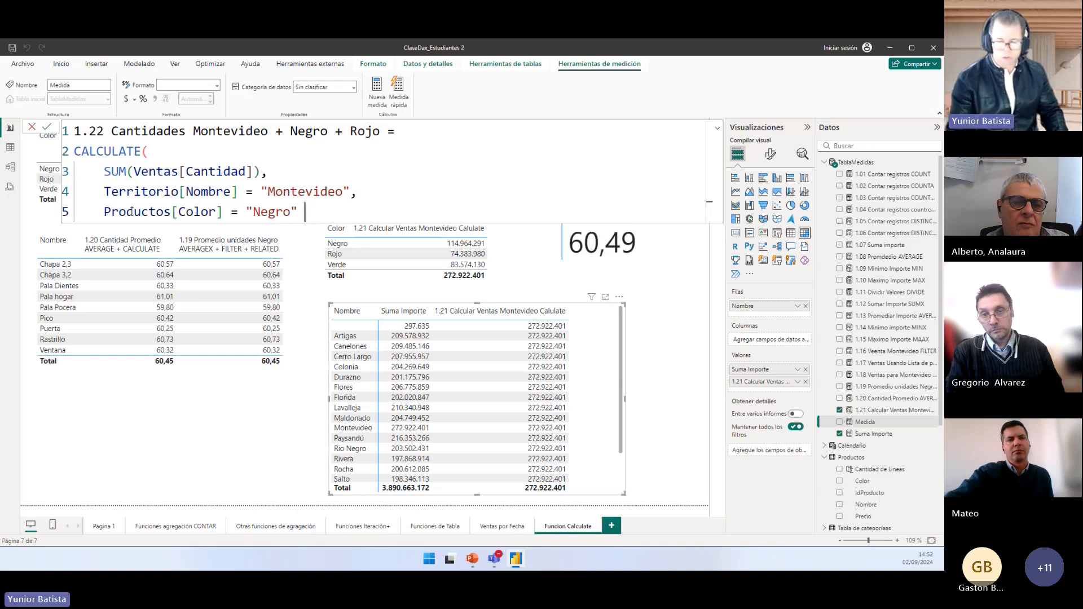
type("■")
key("alt")
key("BackSpace")
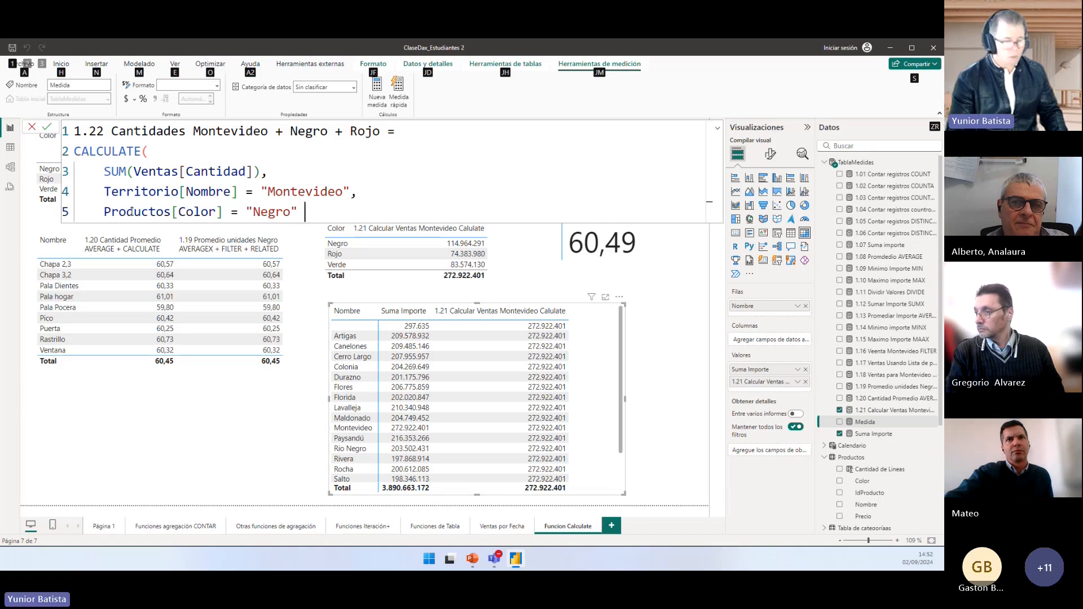
key("BackSpace")
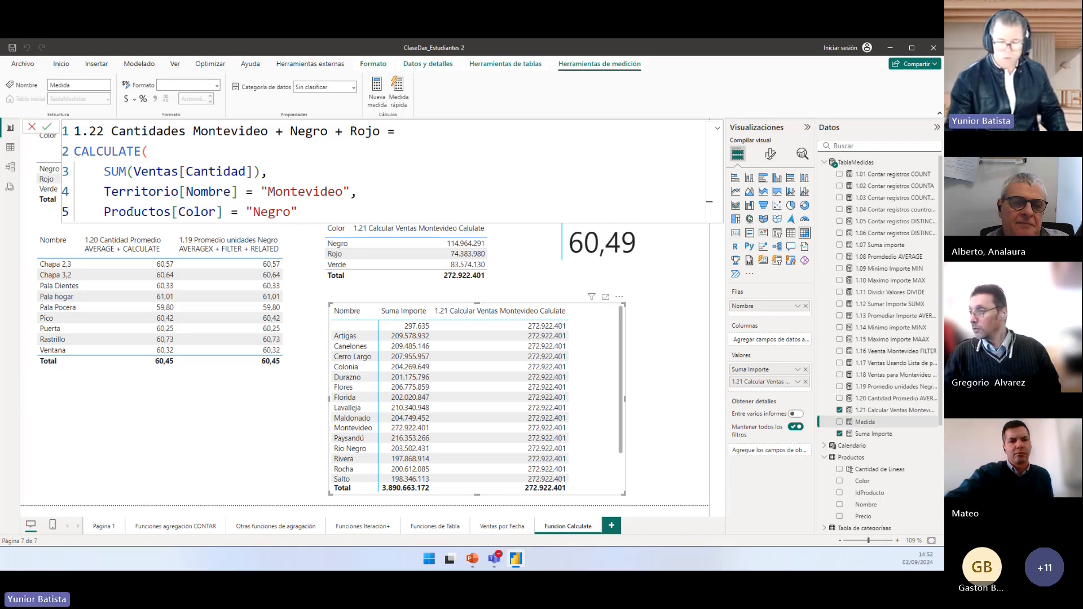
type("|")
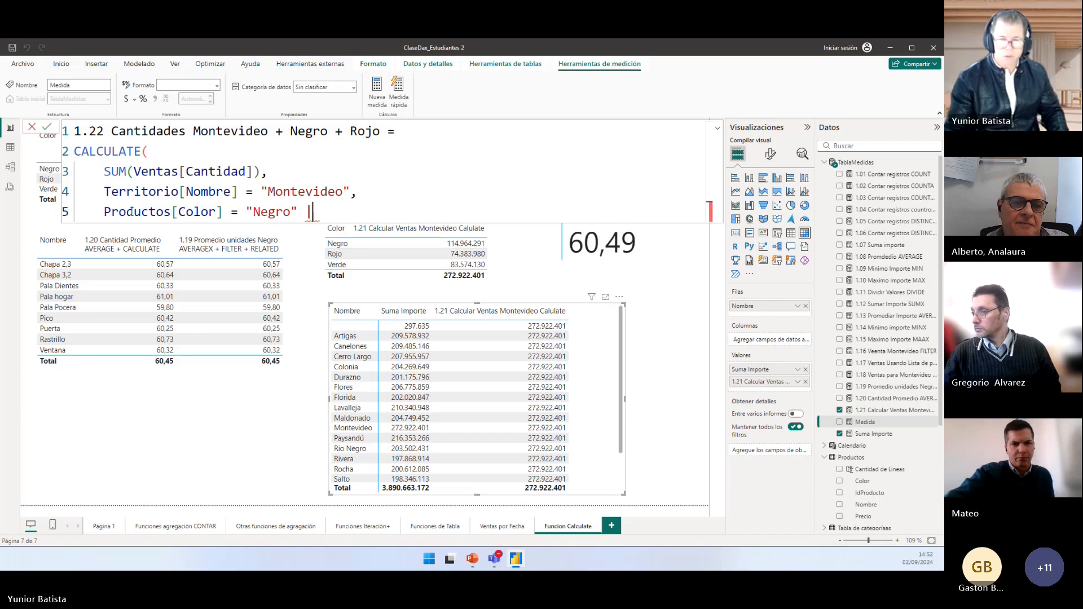
type("|")
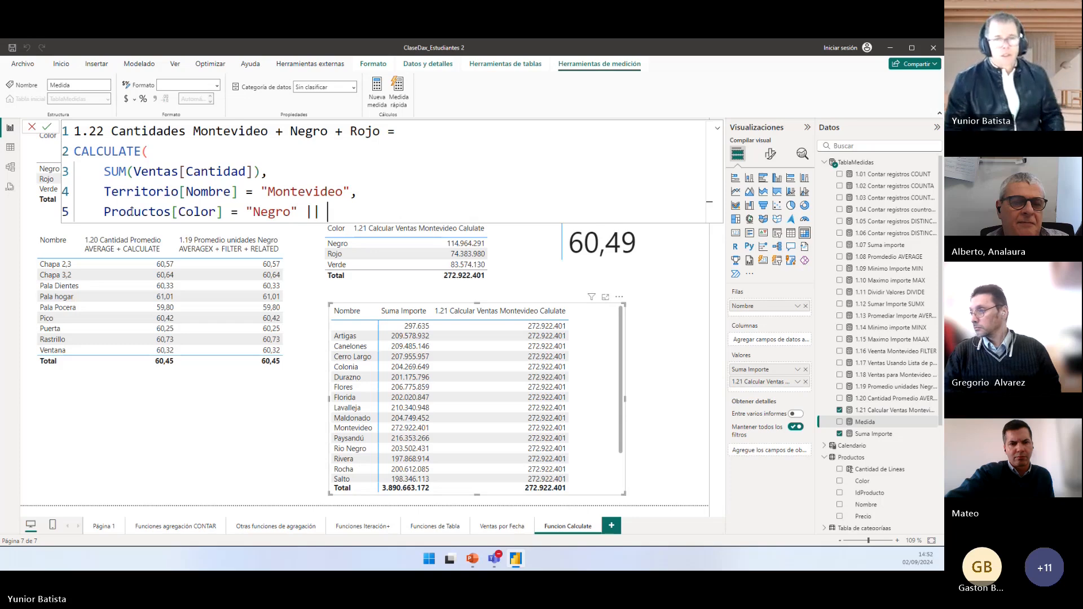
Step: Complete the colour filter with Productos[Color] = "Rojo" after the OR operator, close the CALCULATE parenthesis and point out the matching pair
type(" c")
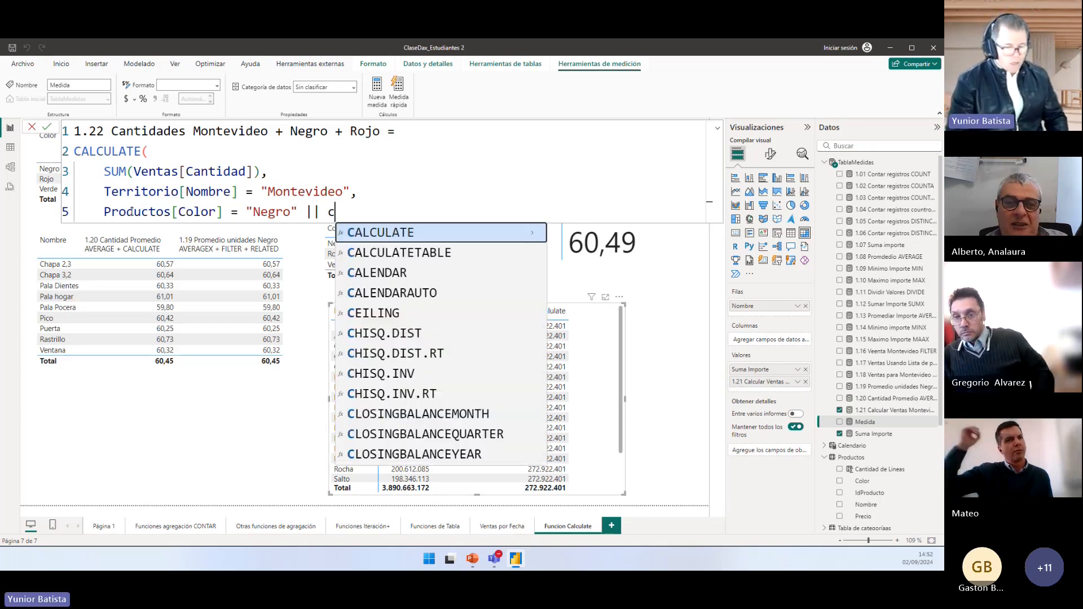
type("ol")
key("Tab")
type("= ")
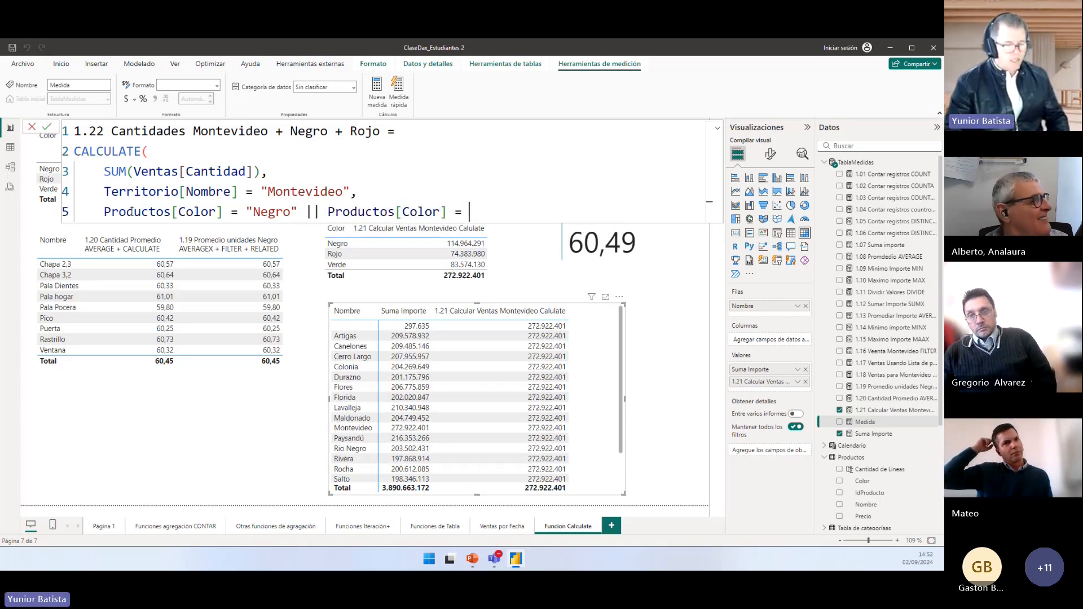
type("\"\"")
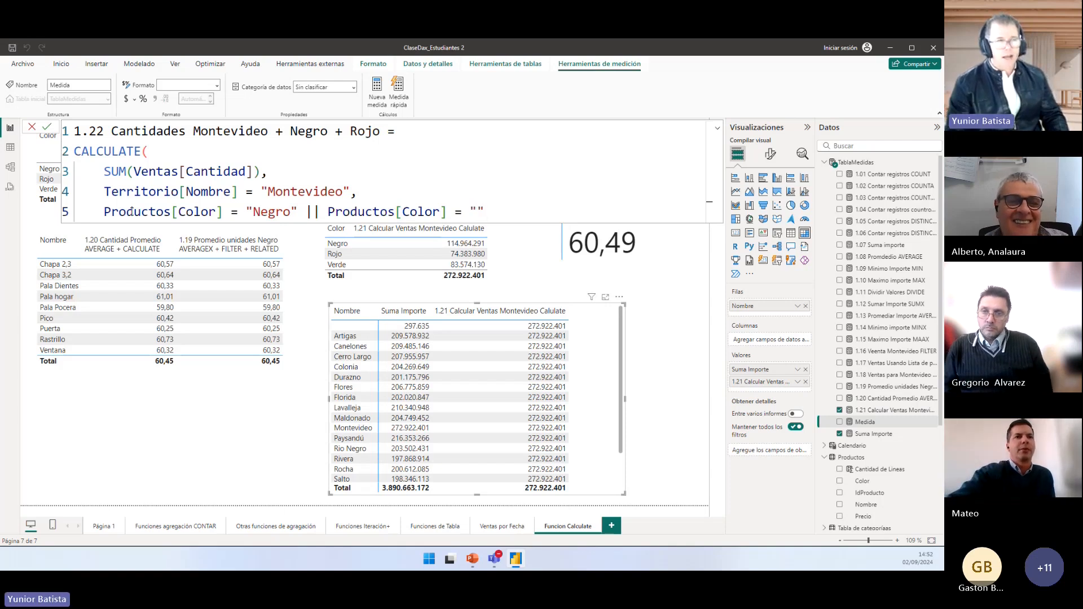
type("ROjo")
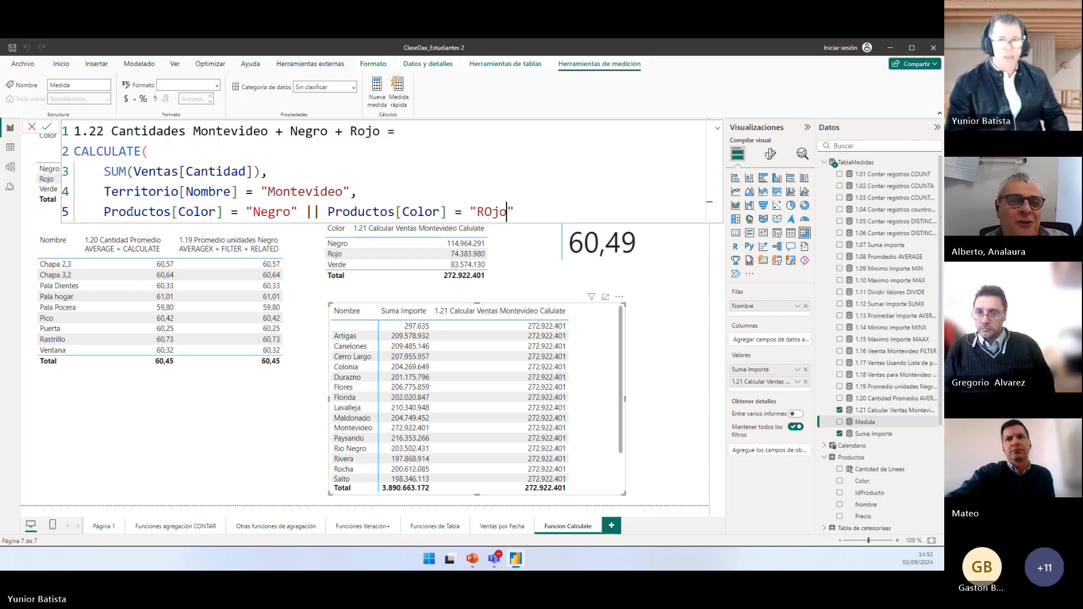
key("BackSpace")
key("BackSpace")
key("BackSpace")
type("ojo")
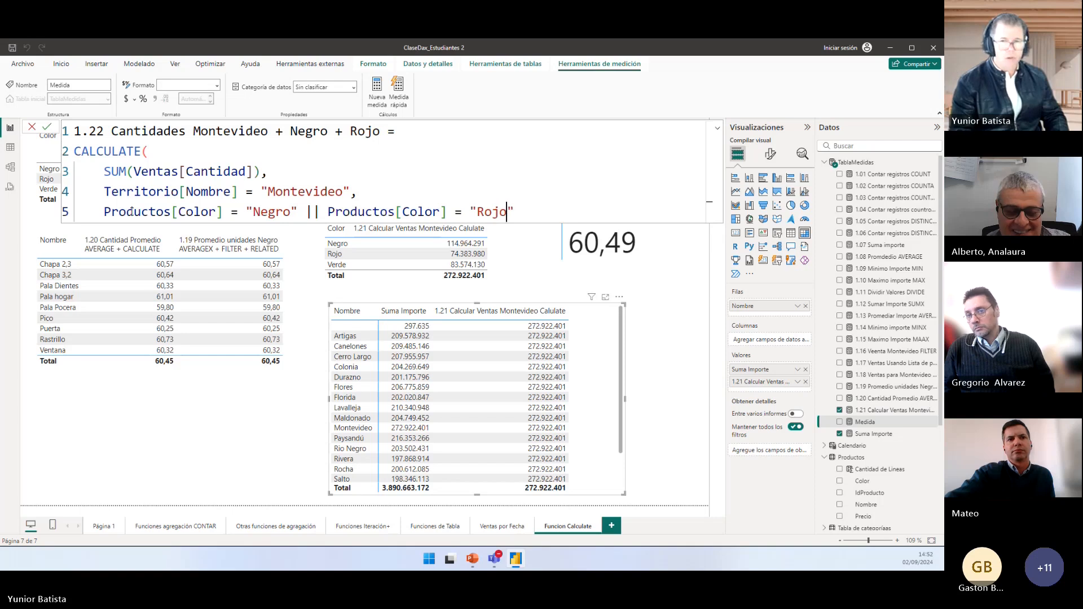
key("Right")
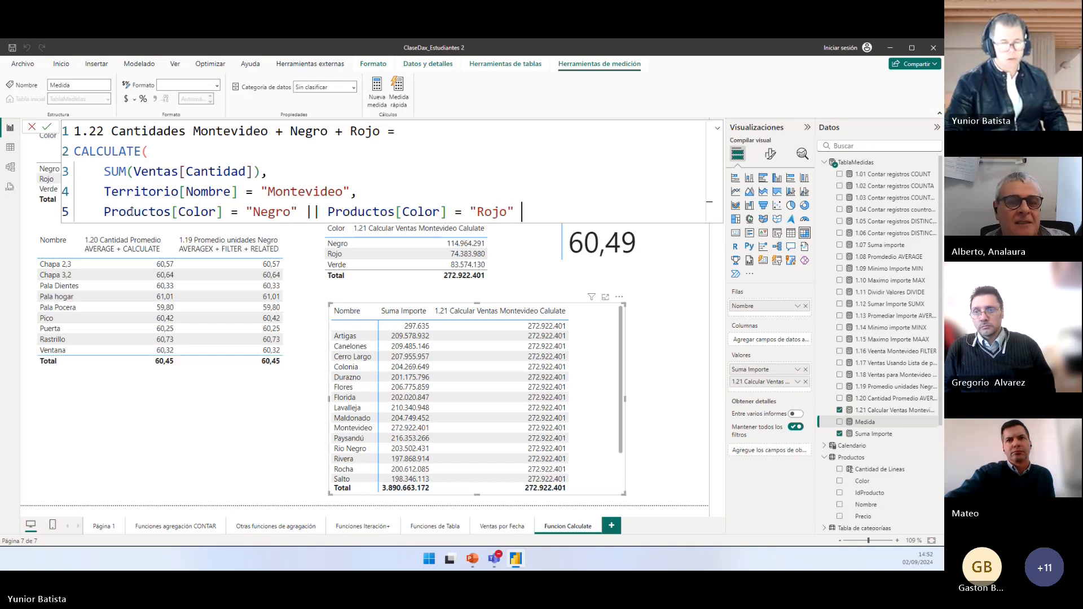
type(")")
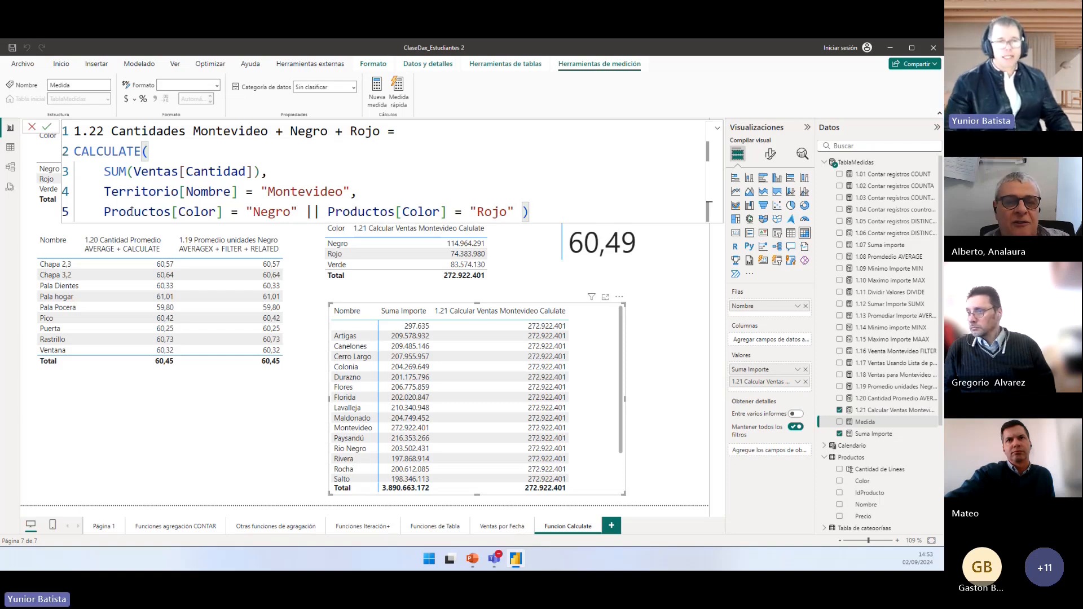
key("super+plus")
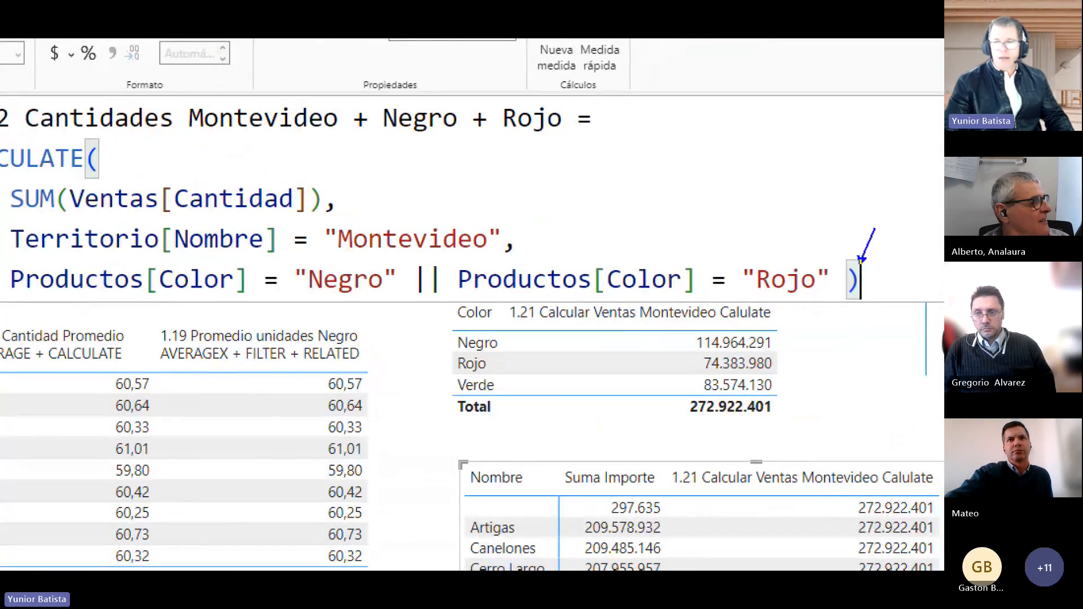
left_click_drag(96, 147, 121, 115)
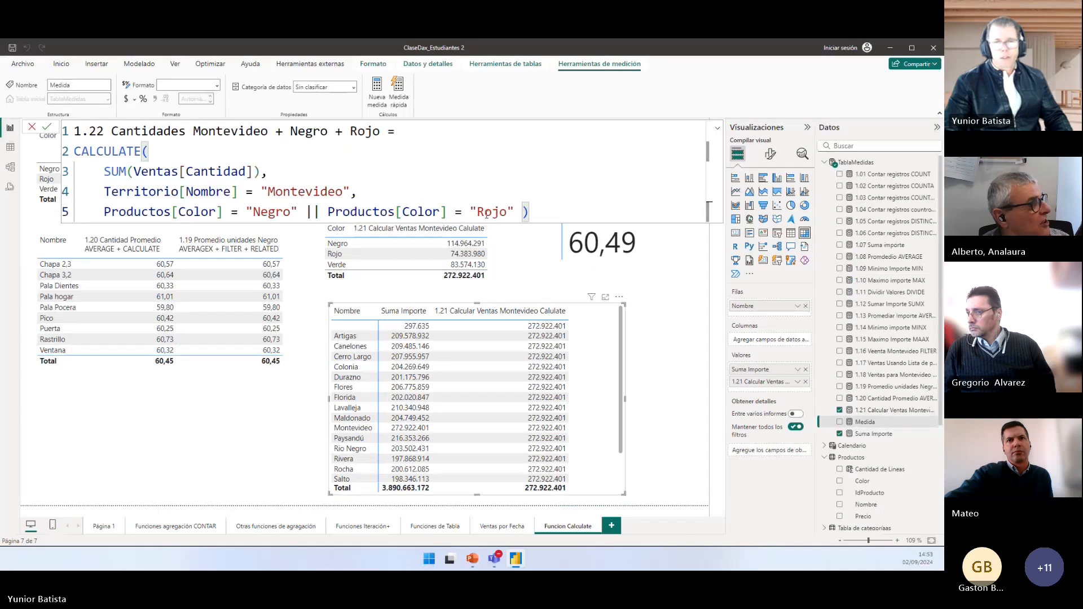
Step: Try a comma after the "Rojo" condition to examine the optional third filter argument in the syntax hint, and remove it
left_click(515, 211)
type(",")
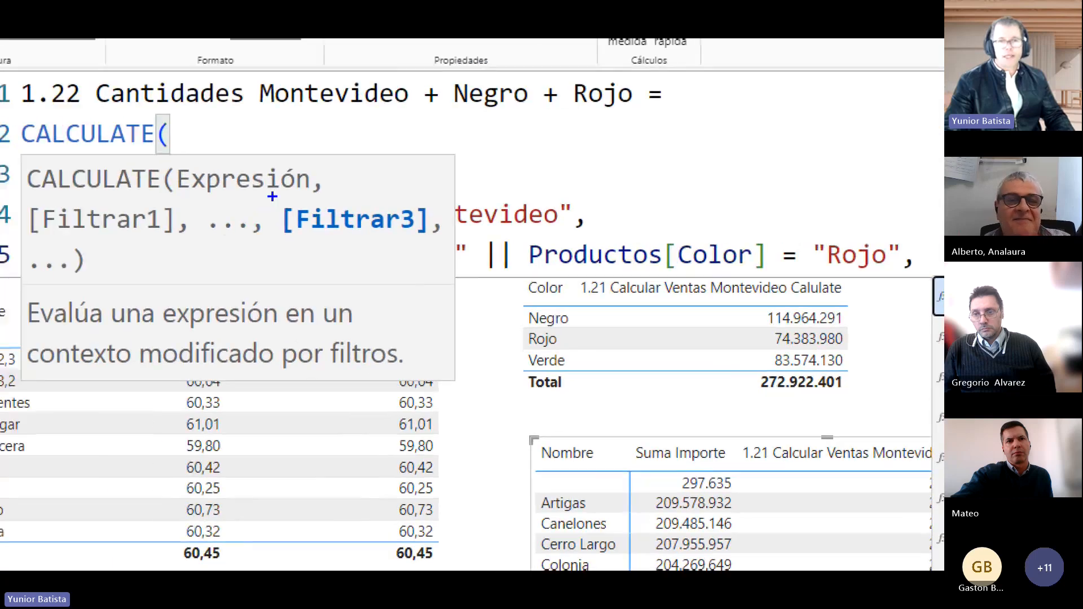
left_click_drag(234, 182, 249, 145)
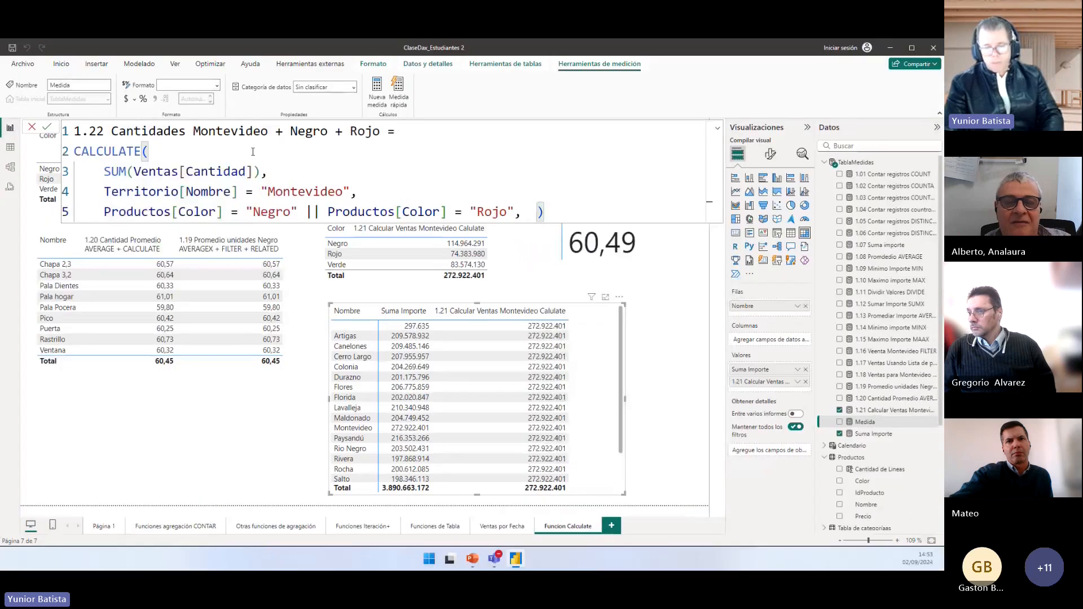
key("BackSpace")
key("BackSpace")
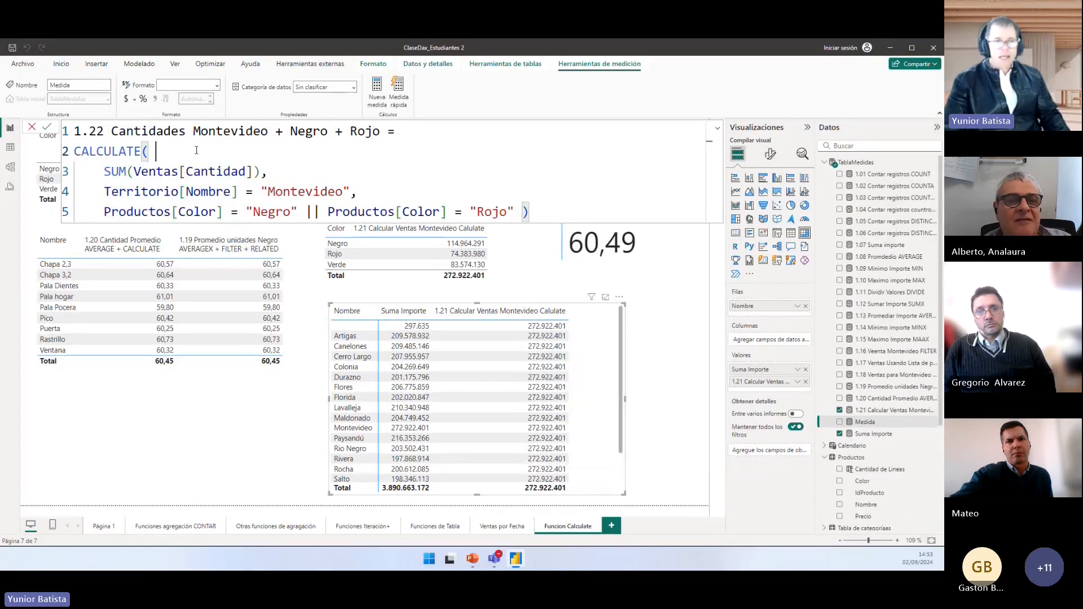
Step: Review the SUM expression, the Montevideo filter and the colour filter with its OR operator, and commit the measure
left_click_drag(269, 171, 105, 171)
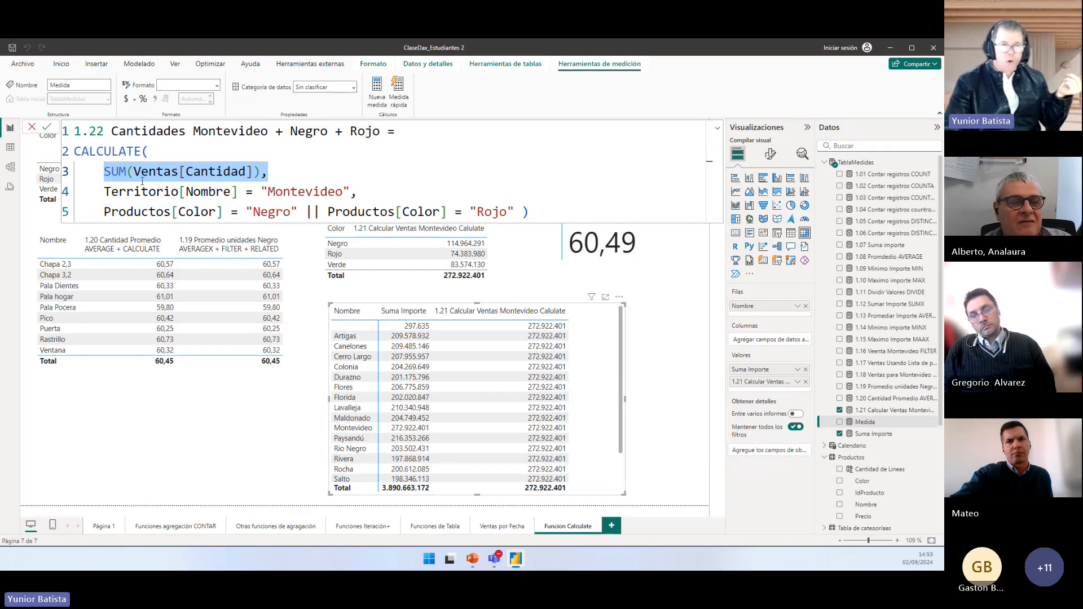
left_click_drag(105, 192, 365, 200)
left_click_drag(105, 211, 538, 218)
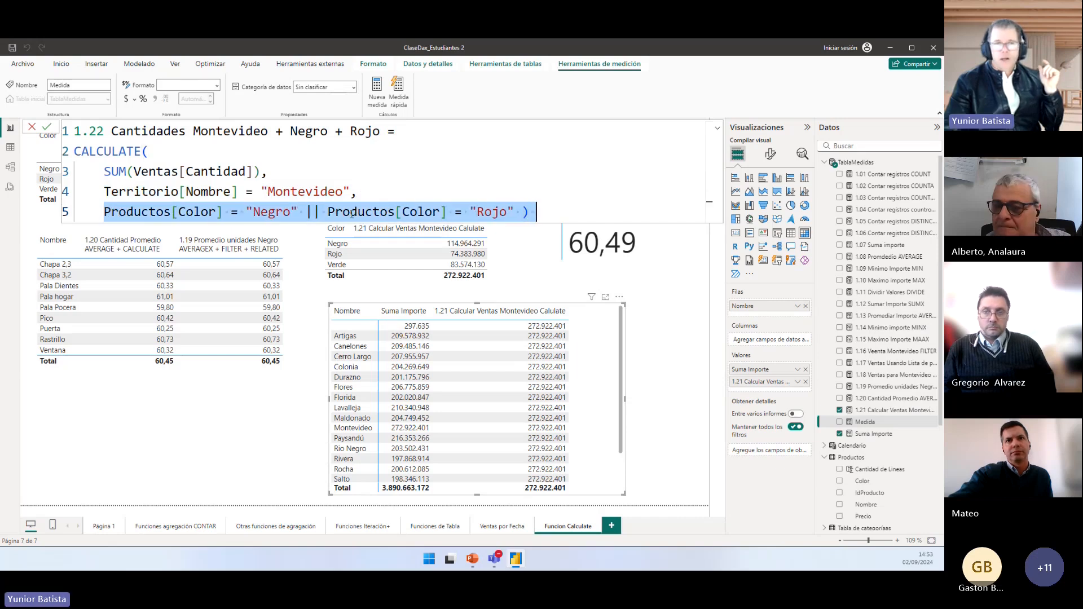
left_click(324, 212)
double_click(309, 212)
key("Return")
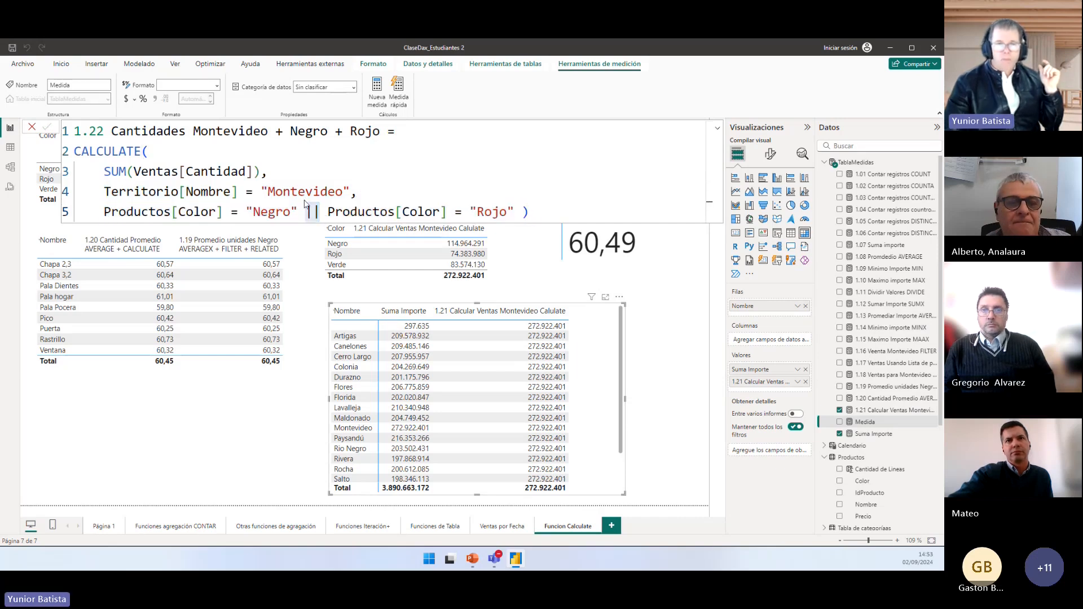
Step: Highlight Color in the measure's filter, and open the Productos table in the table view to examine its Color column
double_click(184, 214)
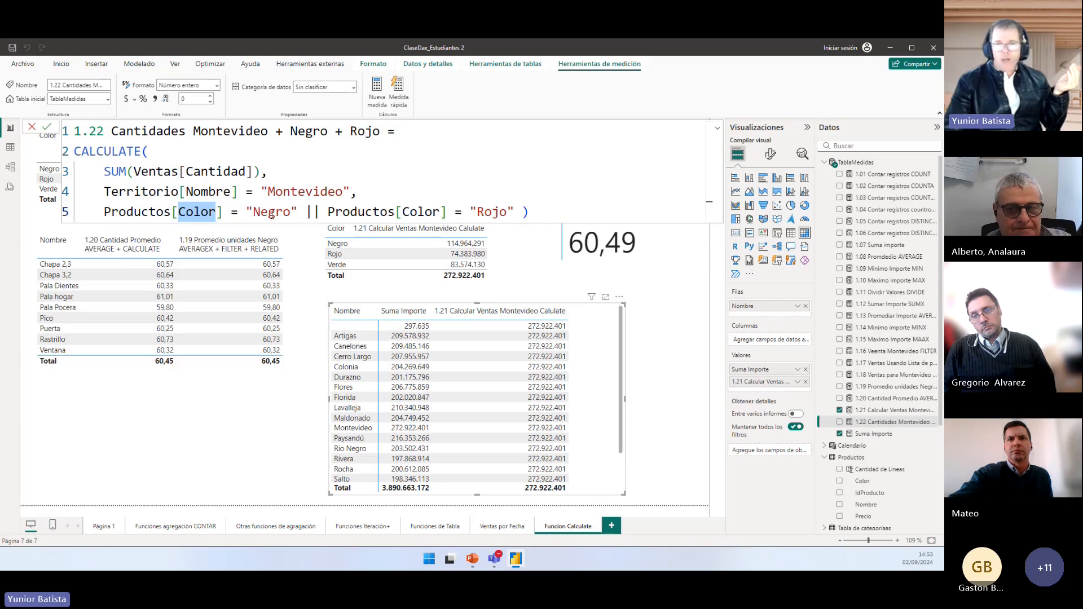
left_click(10, 147)
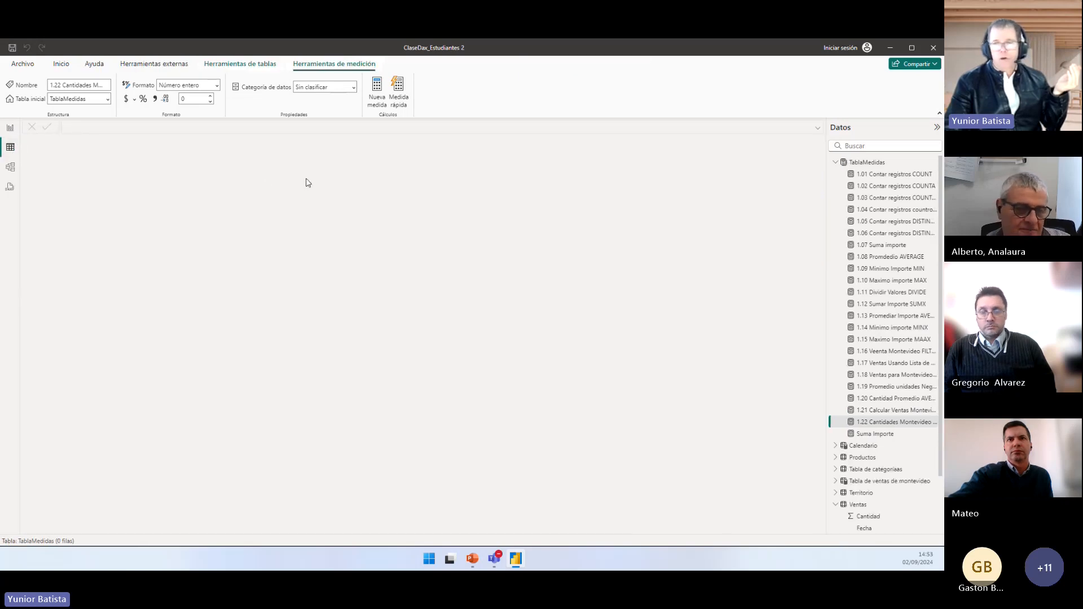
left_click(863, 457)
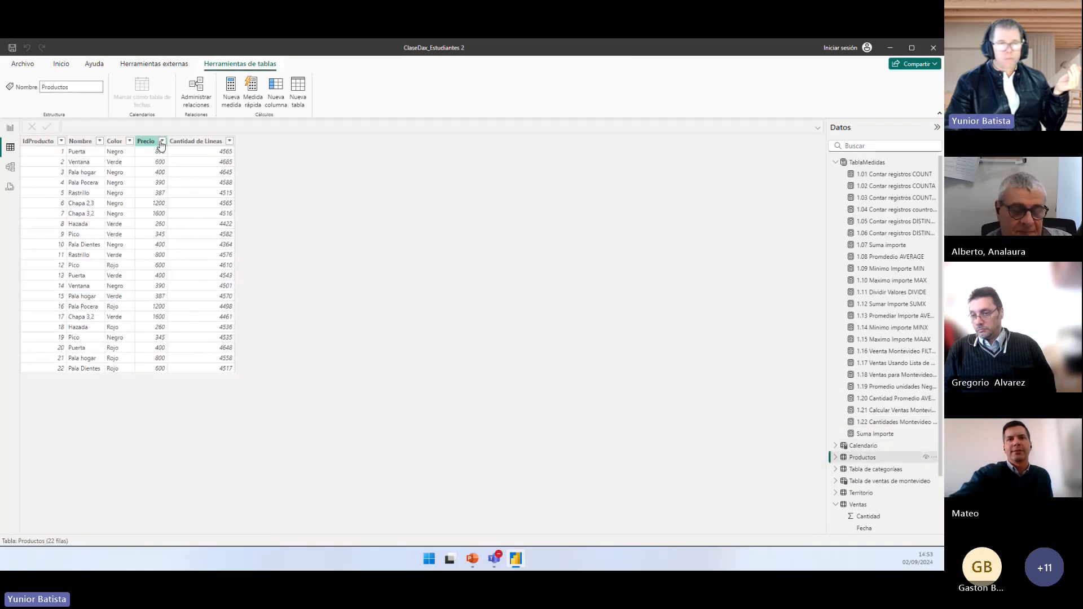
Step: Open the Color column's filter list, mark its Negro, Rojo and Verde values with freehand ink, and leave the annotation
left_click(130, 141)
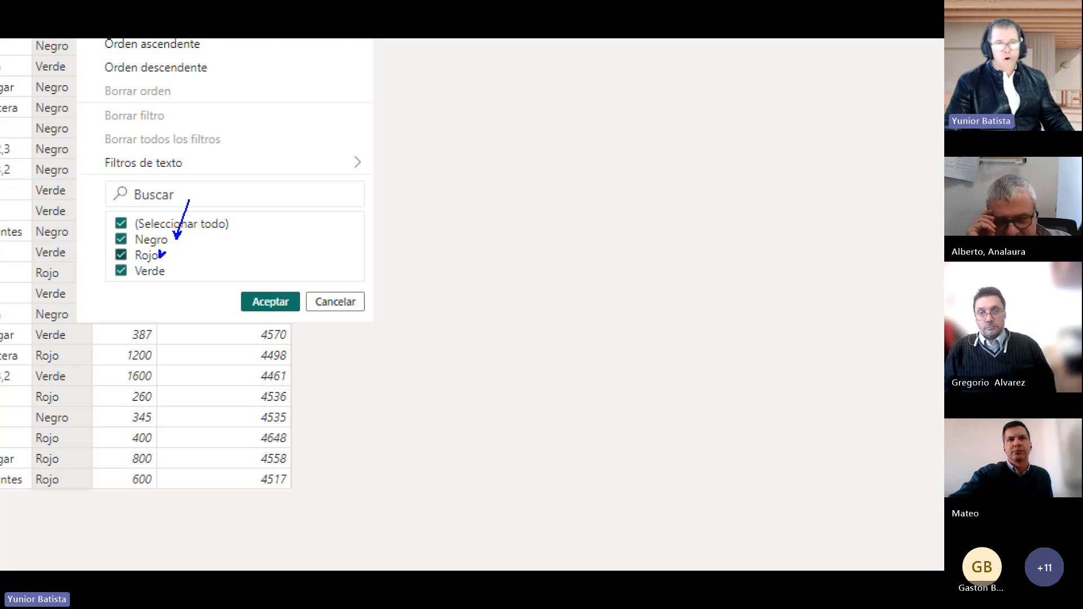
left_click_drag(169, 272, 184, 238)
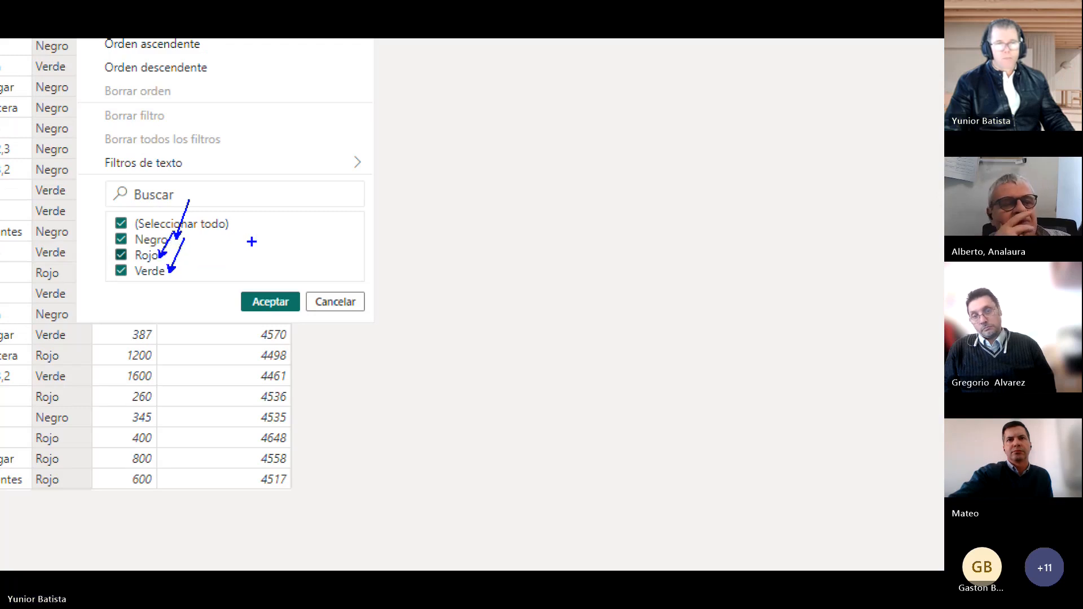
left_click_drag(265, 231, 279, 268)
mouse_move(307, 247)
left_mouse_down()
mouse_move(314, 230)
mouse_move(324, 241)
mouse_move(402, 242)
left_mouse_up()
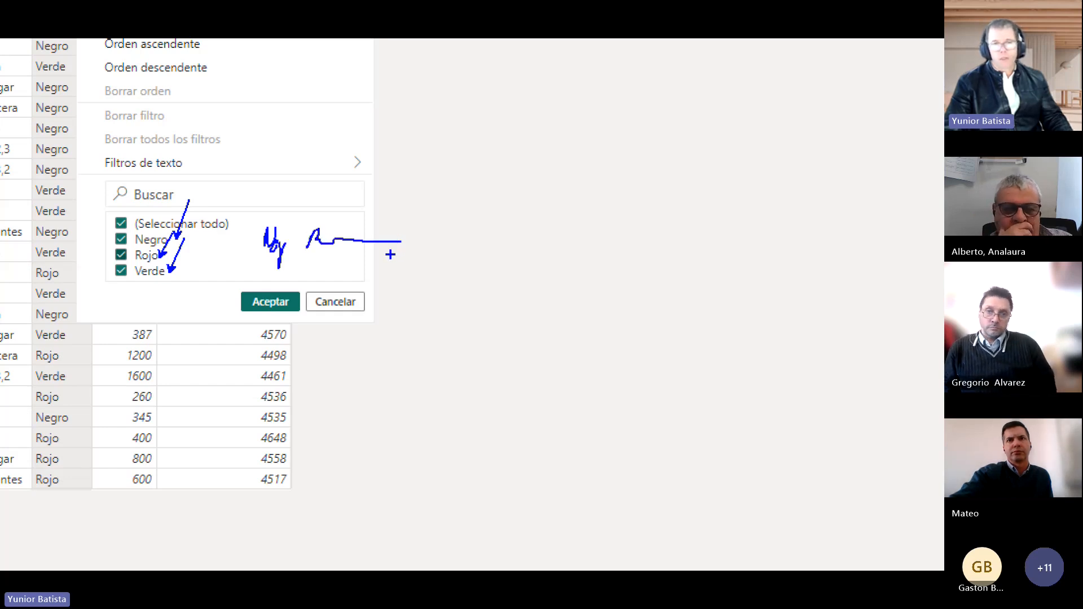
key("Escape")
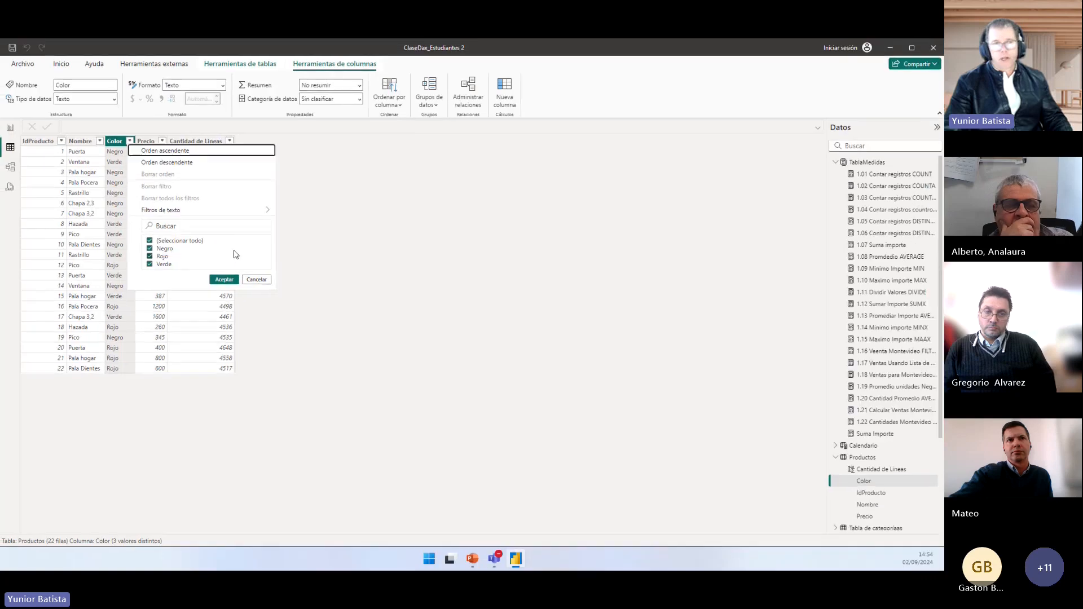
Step: Return to the report view and open the 1.22 Cantidades Montevideo measure to check its formula, collapsing the formula bar again
left_click(10, 128)
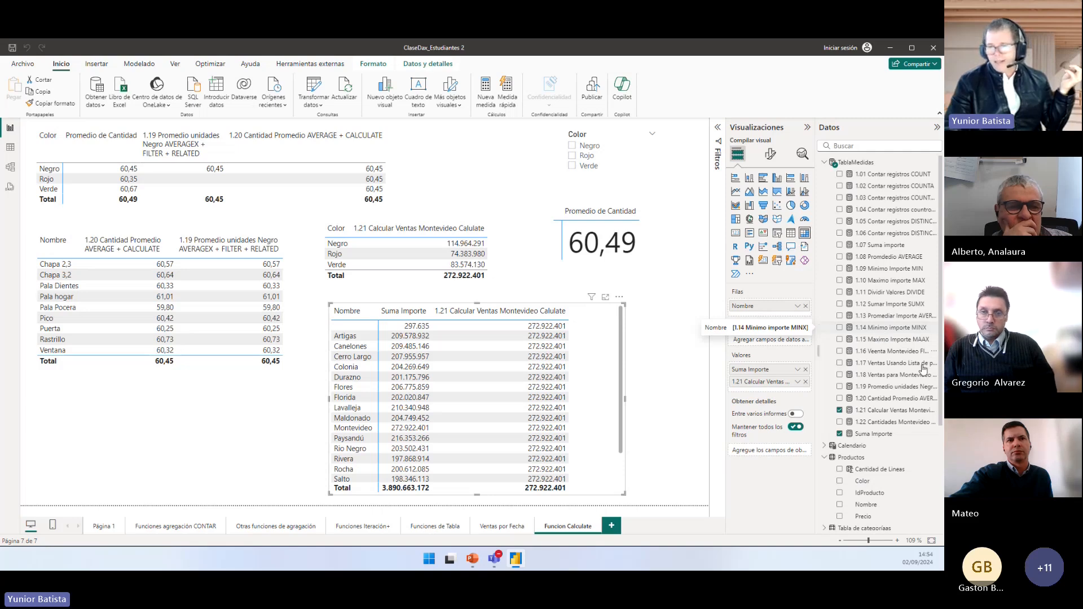
left_click(883, 423)
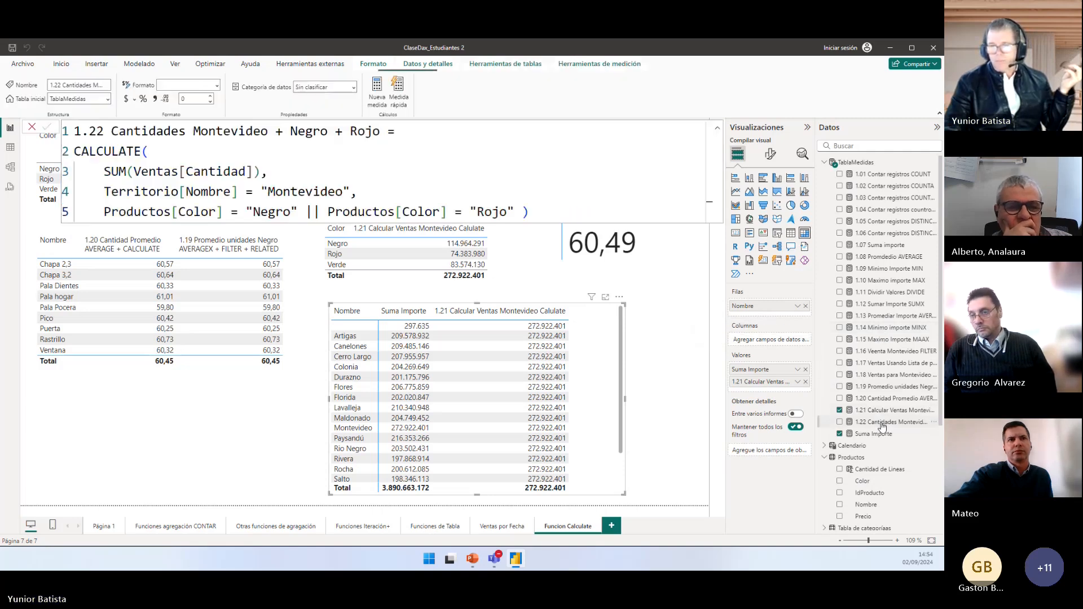
left_click(719, 131)
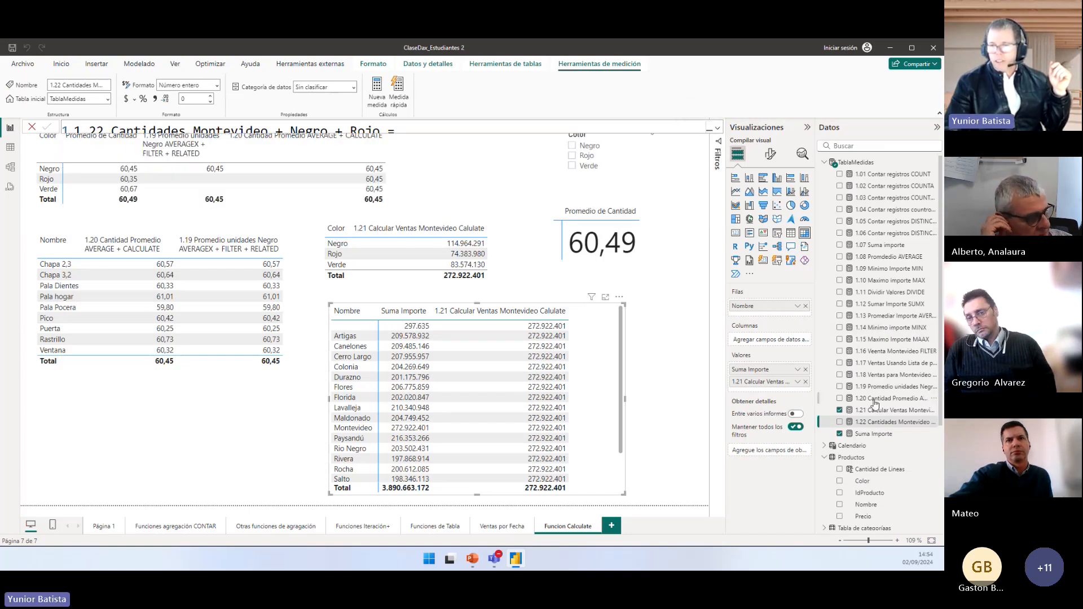
Step: Add a card showing the 1.22 Cantidades Montevideo + Negro + Rojo measure below the product matrix and widen it to fit the label
left_click(224, 458)
left_click(890, 423)
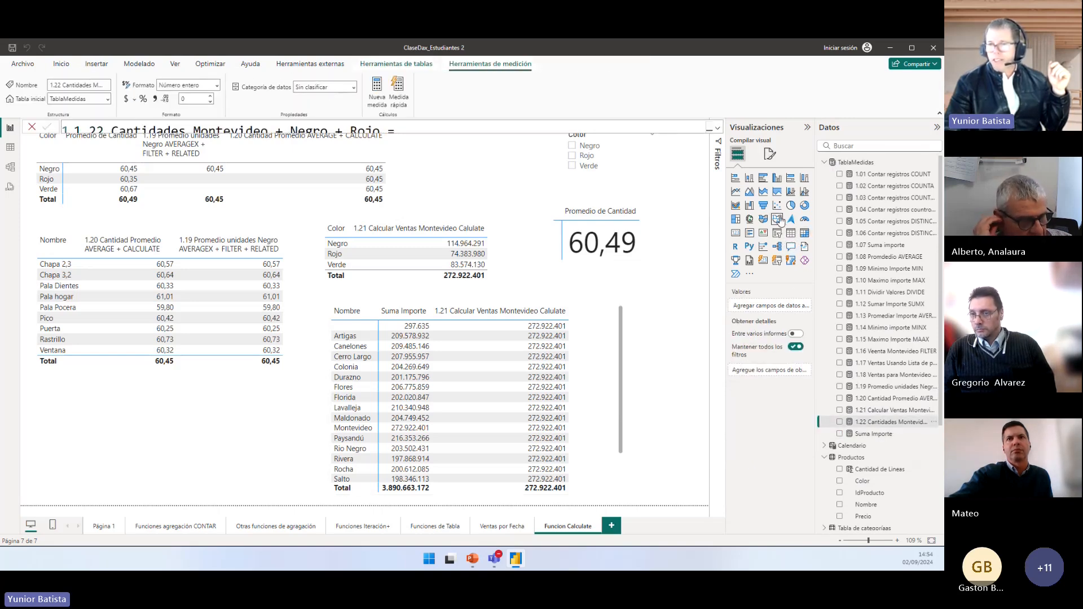
left_click(735, 234)
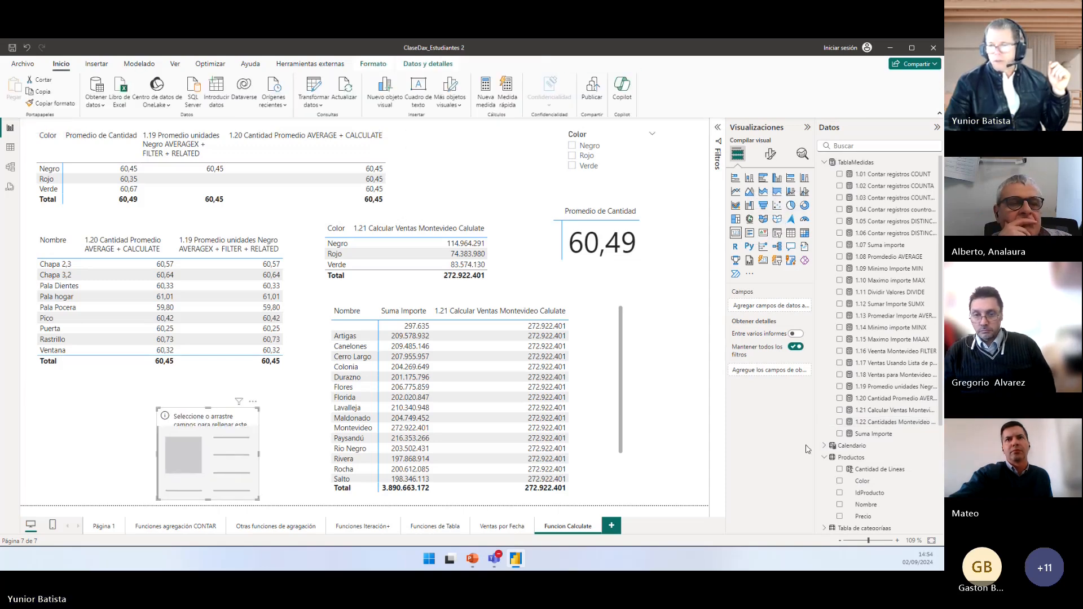
left_click_drag(883, 422, 205, 451)
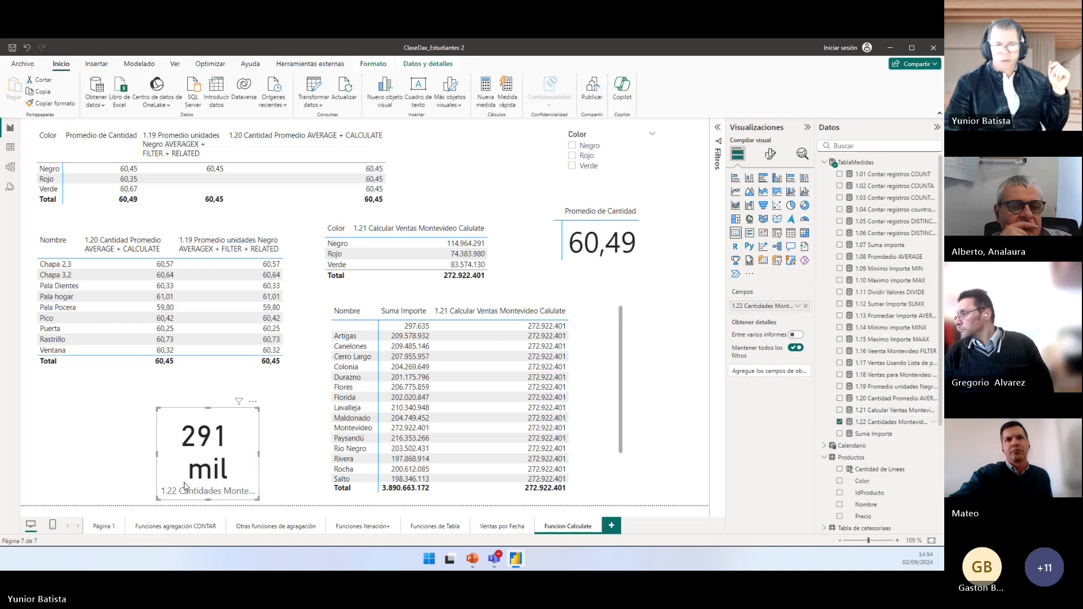
left_click_drag(158, 500, 61, 485)
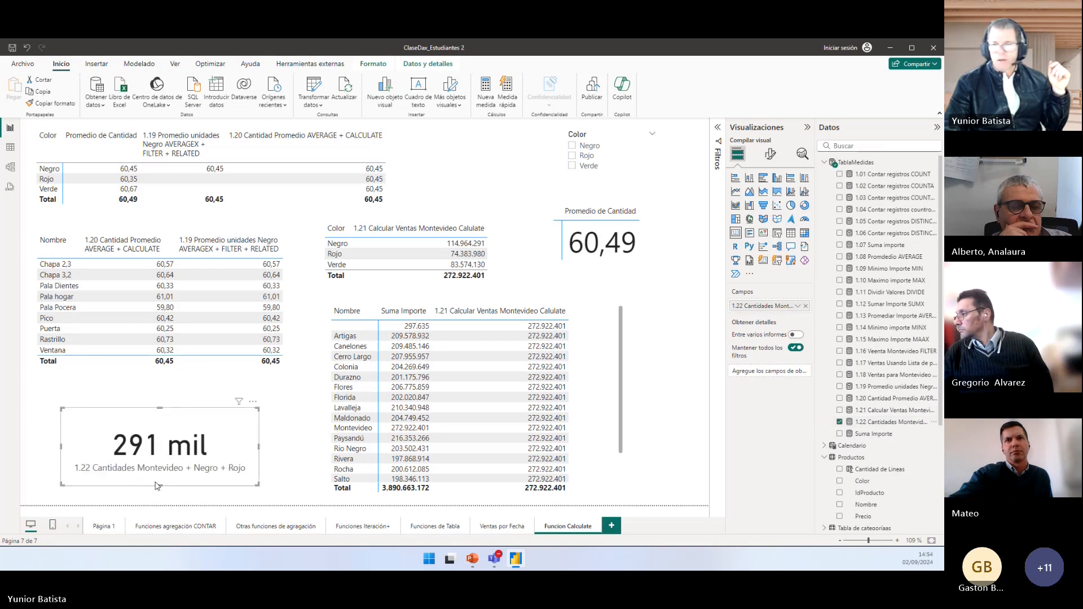
Step: Set the card value's display units to Ninguno and apply the thousands separator to the 1.22 measure
left_click(770, 153)
left_click(758, 232)
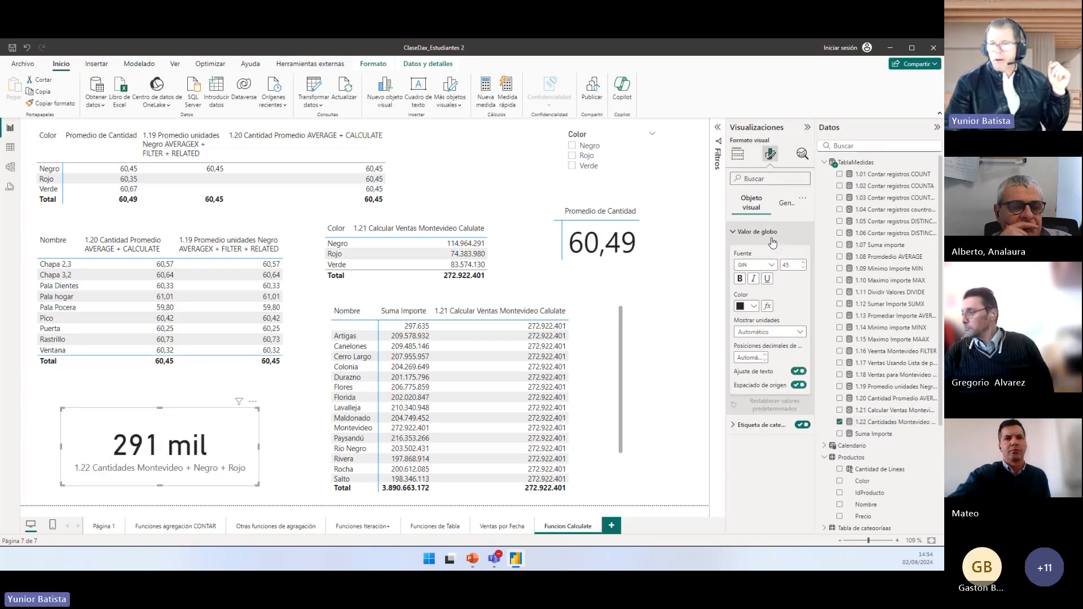
left_click(769, 332)
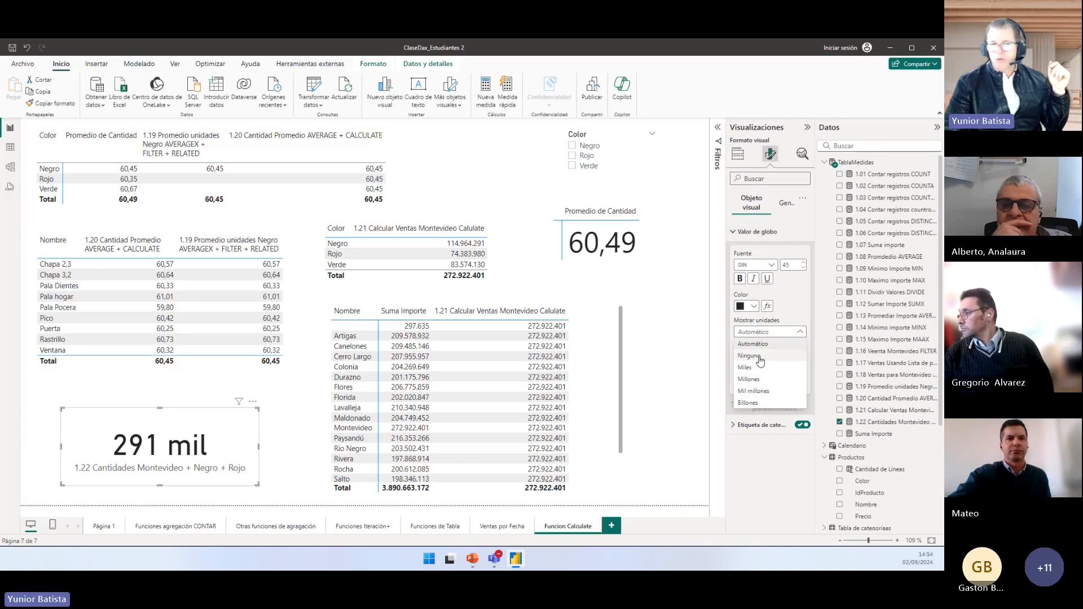
left_click(754, 355)
left_click(890, 422)
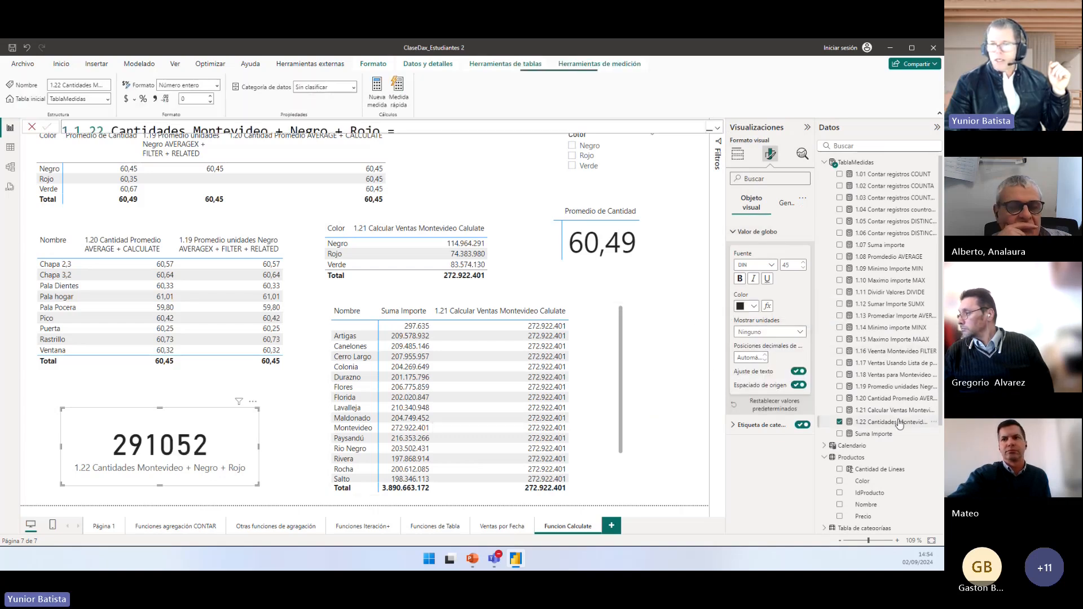
left_click(156, 99)
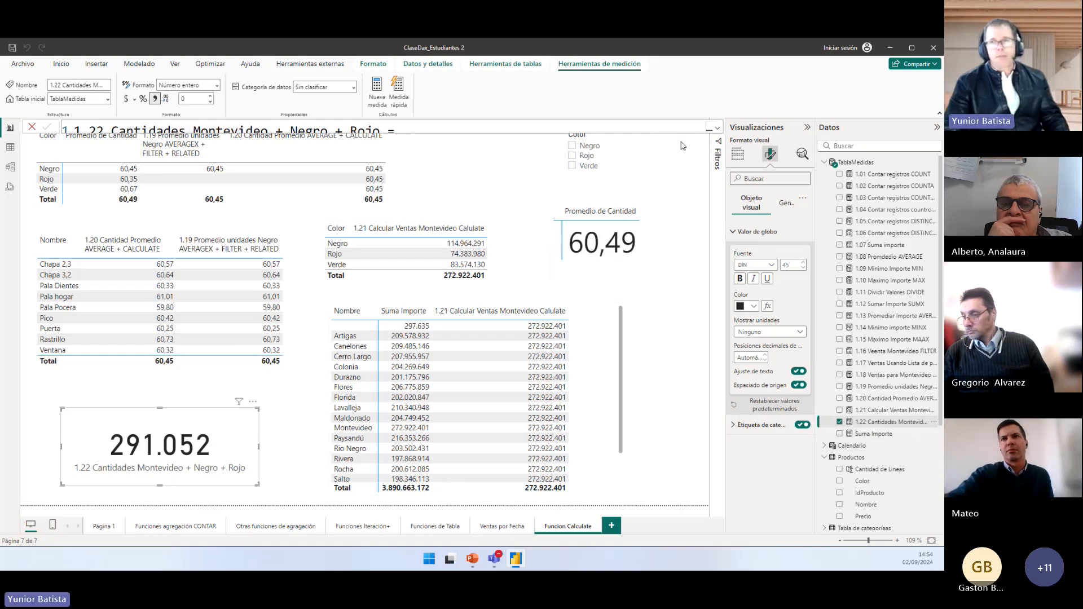
Step: Expand the 1.22 measure's formula and review its "Montevideo", "Negro" and "Rojo" filter values
left_click(718, 129)
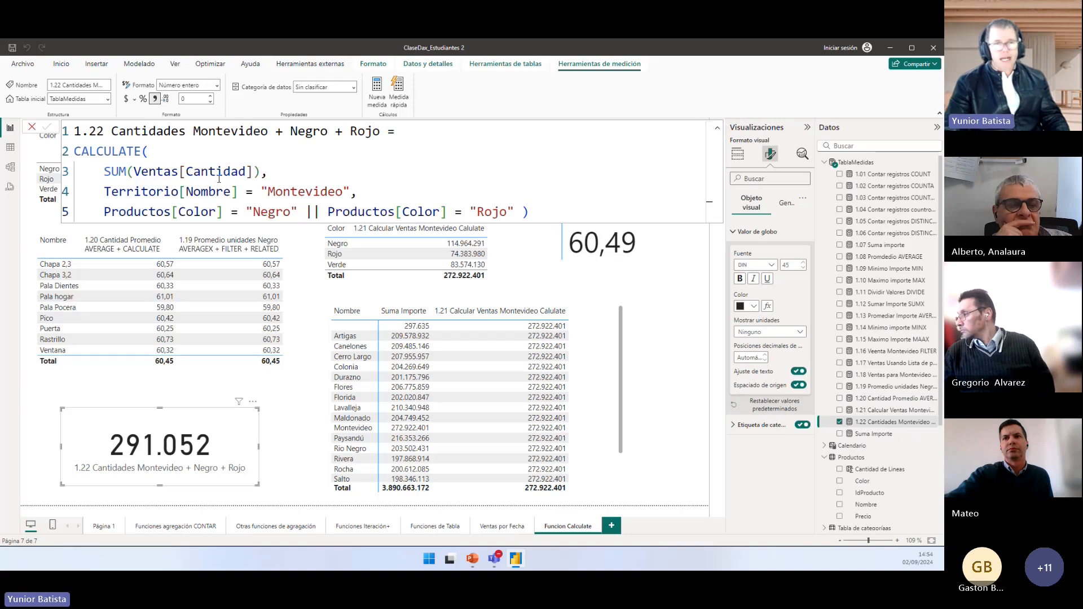
double_click(292, 192)
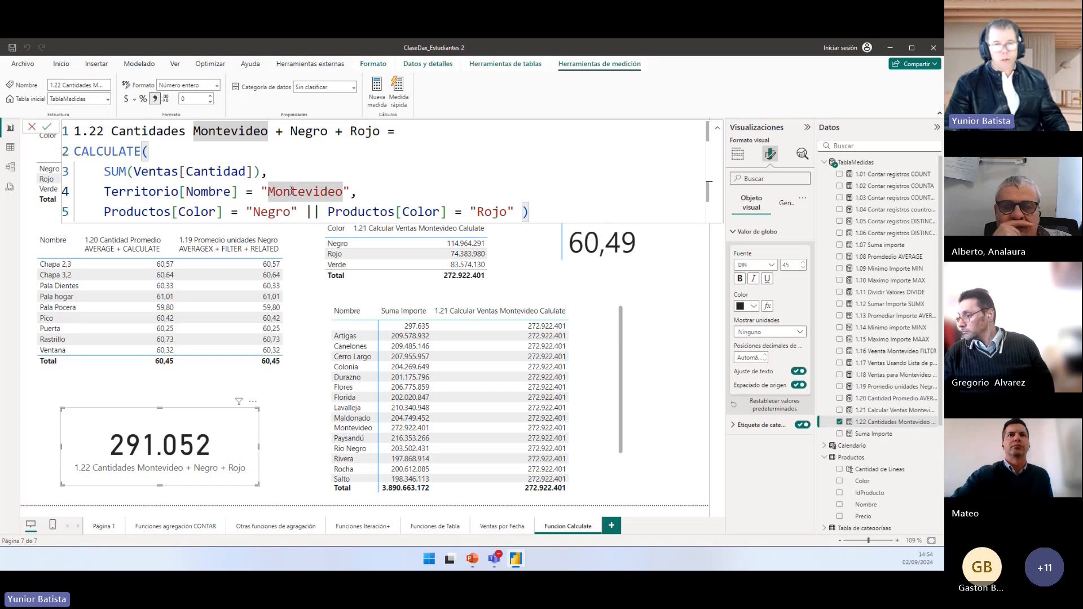
left_click(269, 212)
left_click(466, 212)
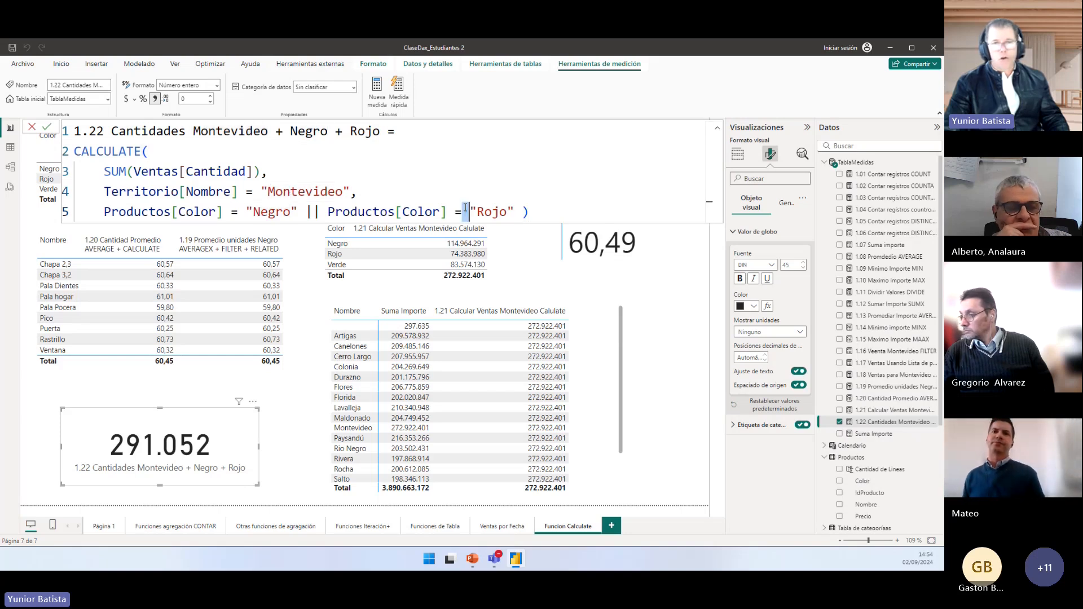
double_click(305, 192)
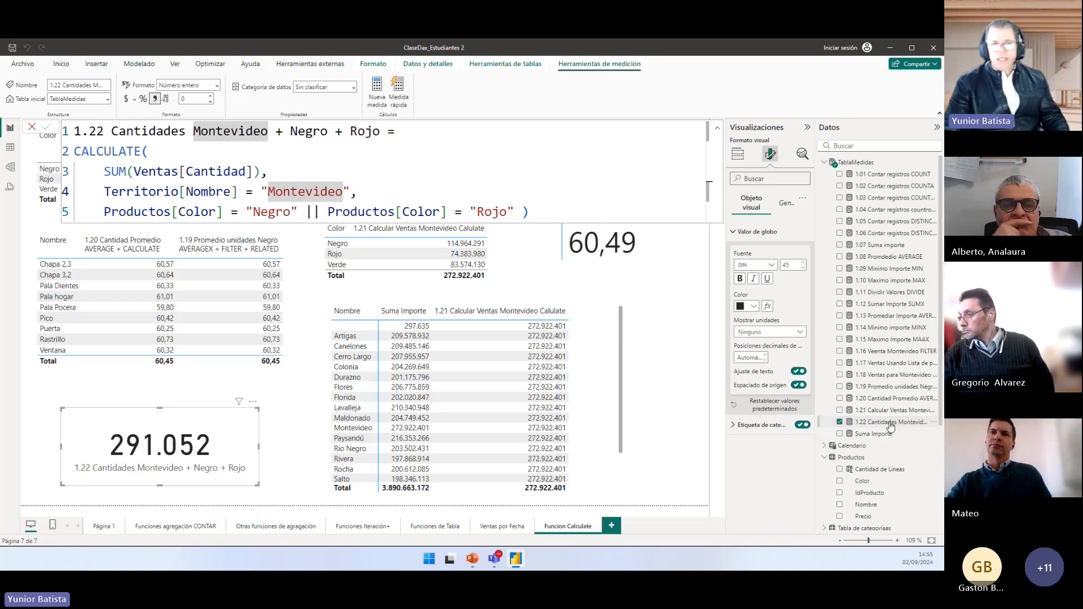
left_click(263, 198)
Step: Highlight the whole CALCULATE expression, followed by only its Territorio[Nombre] and Productos[Color] filter lines
left_click_drag(533, 212, 74, 151)
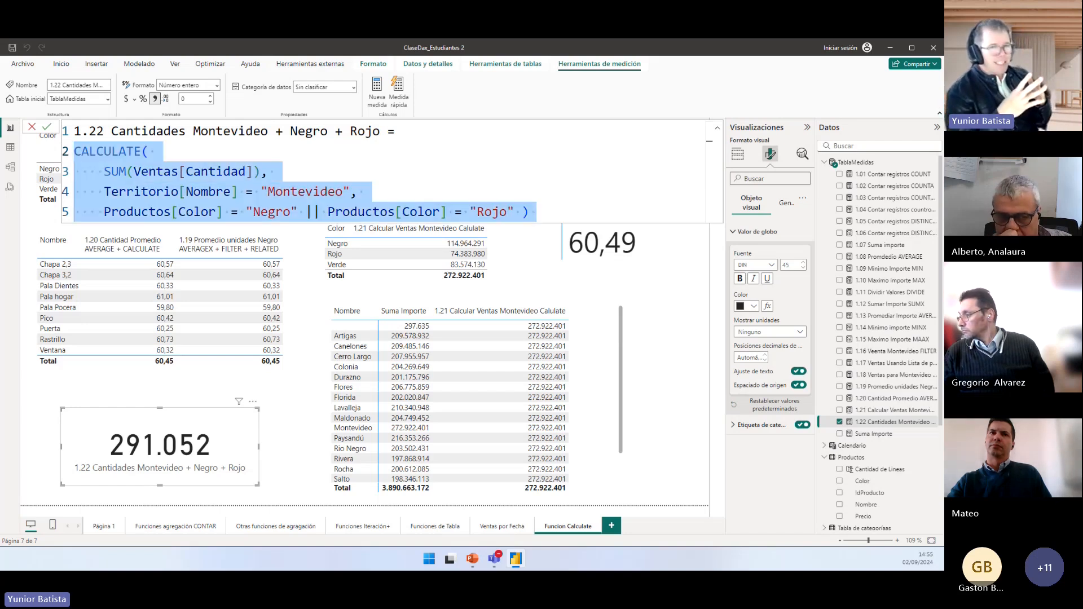
left_click(155, 177)
left_click_drag(104, 191, 531, 211)
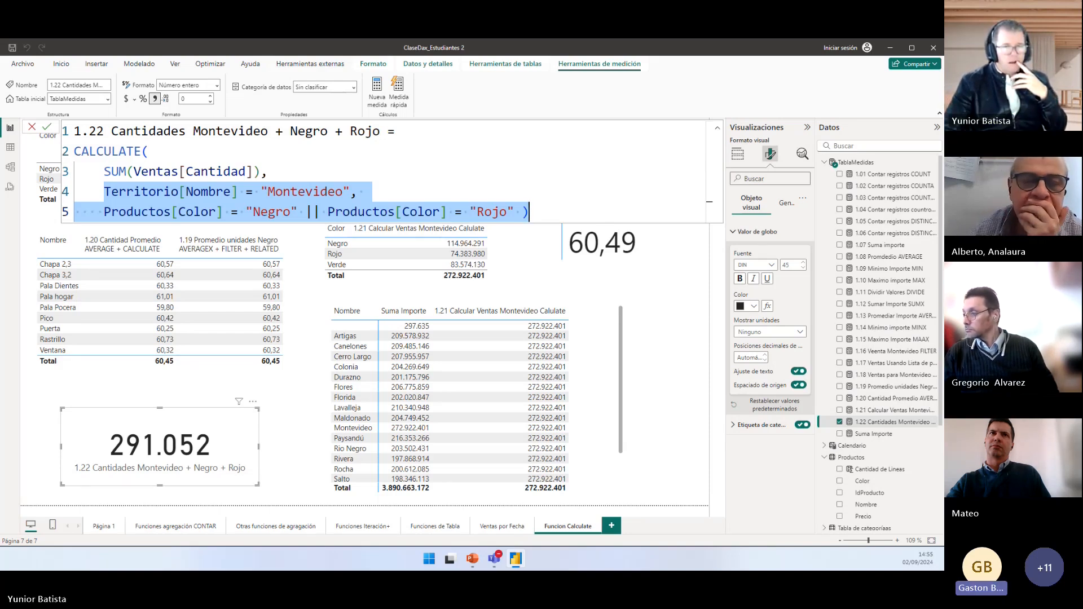
Step: Try the word OR in place of the || operator between the two colour conditions, and restore ||
left_click(316, 212)
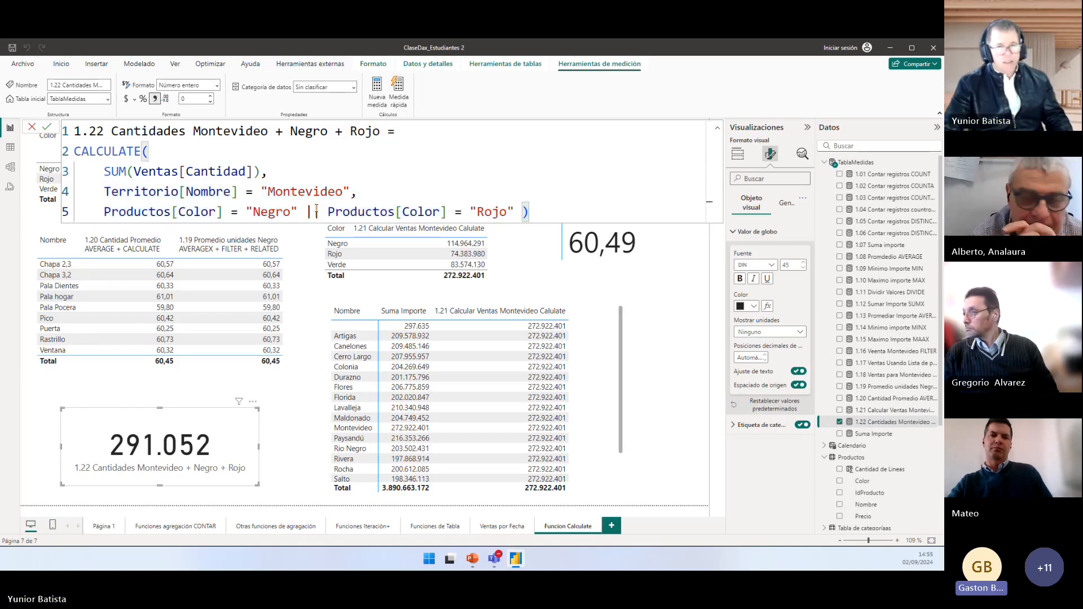
left_click_drag(317, 210, 308, 210)
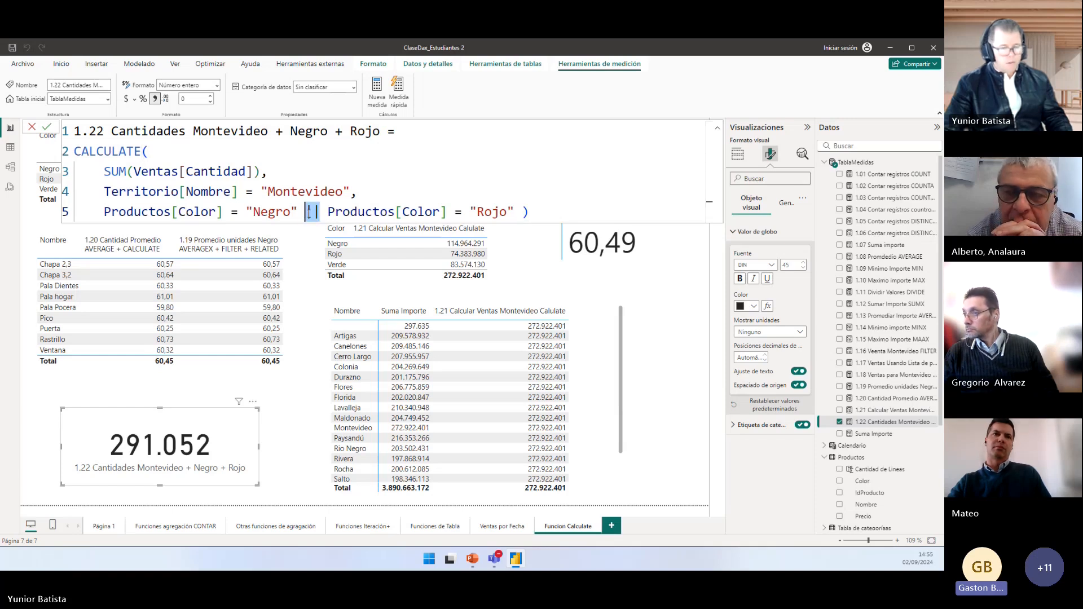
type("OR")
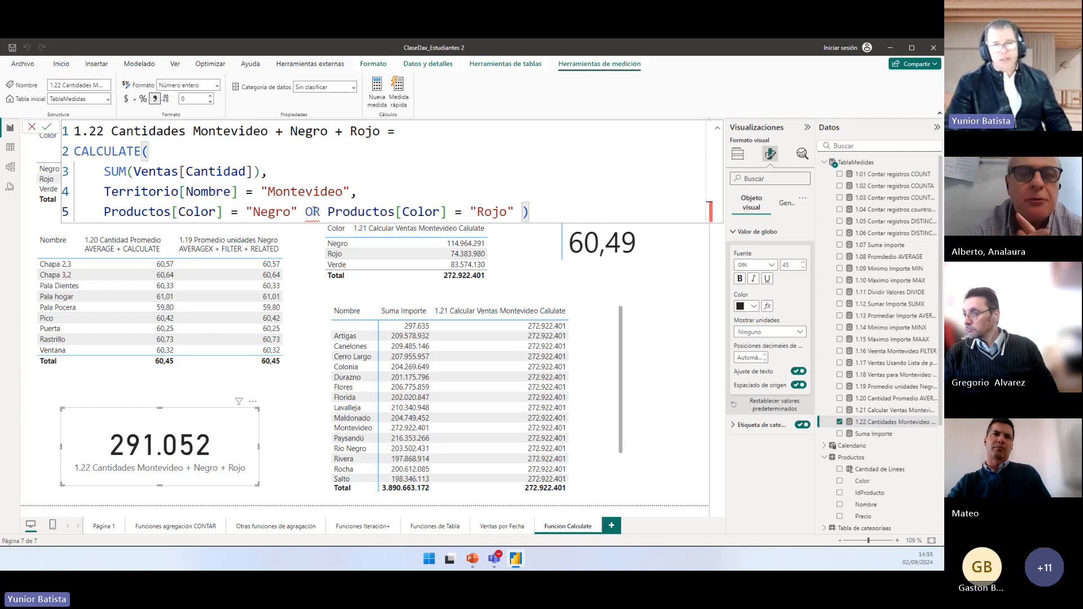
mouse_move(320, 208)
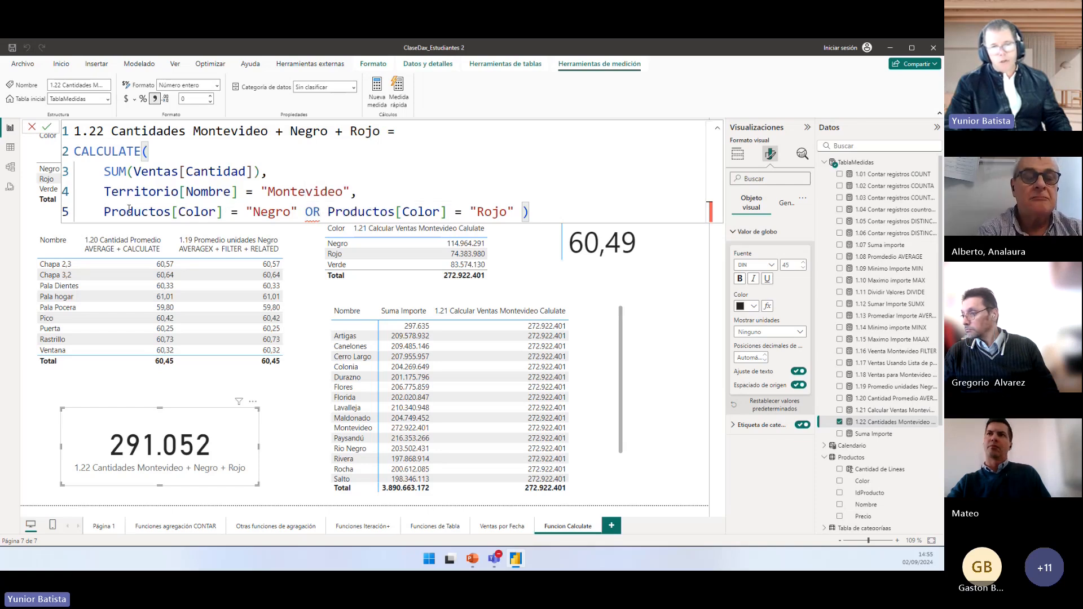
left_click_drag(103, 211, 225, 211)
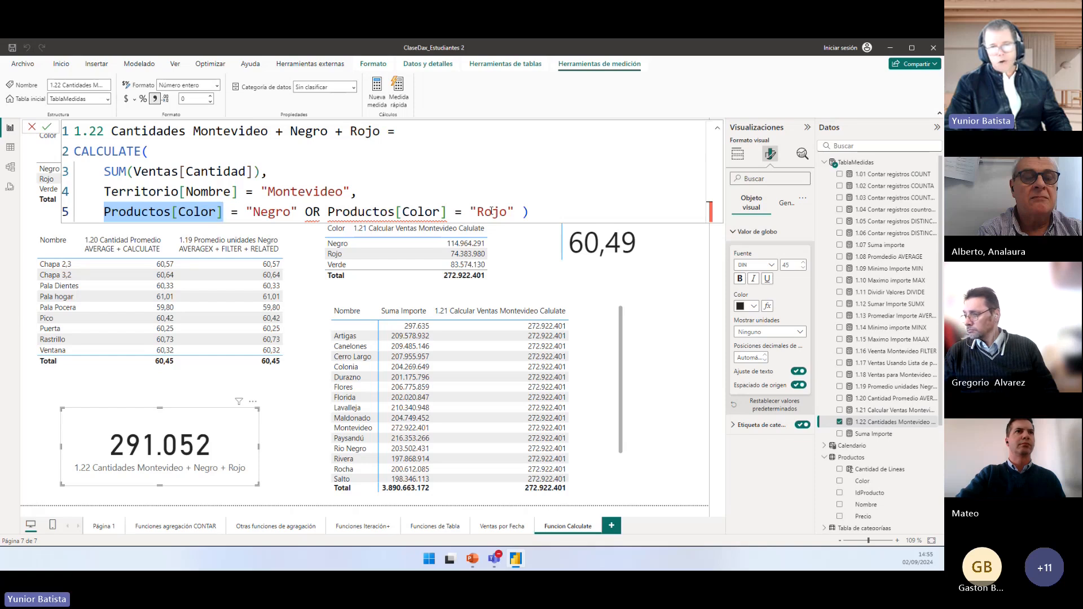
double_click(313, 212)
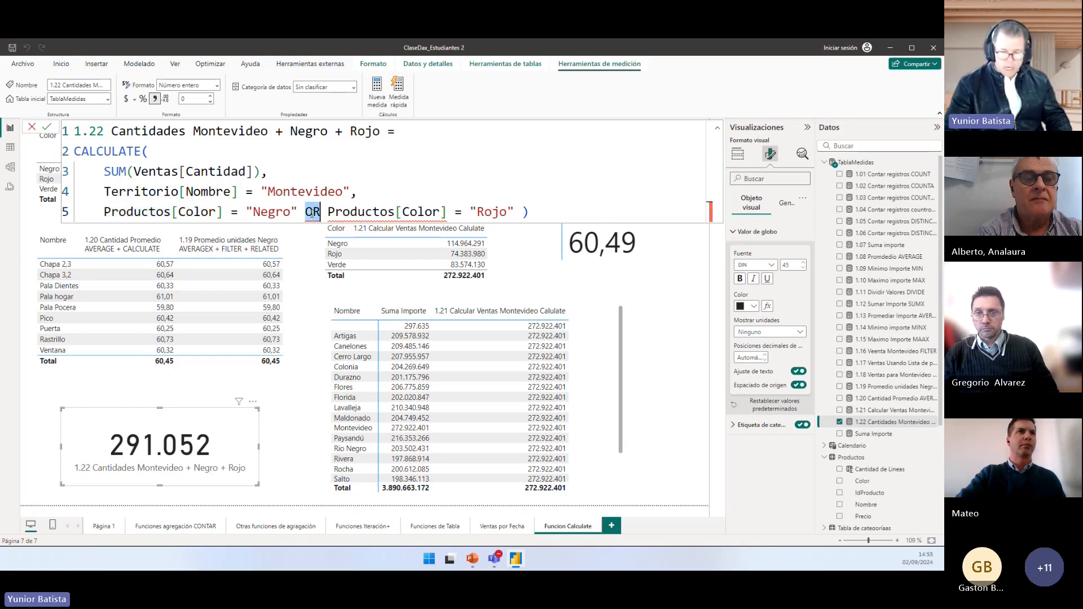
type("|")
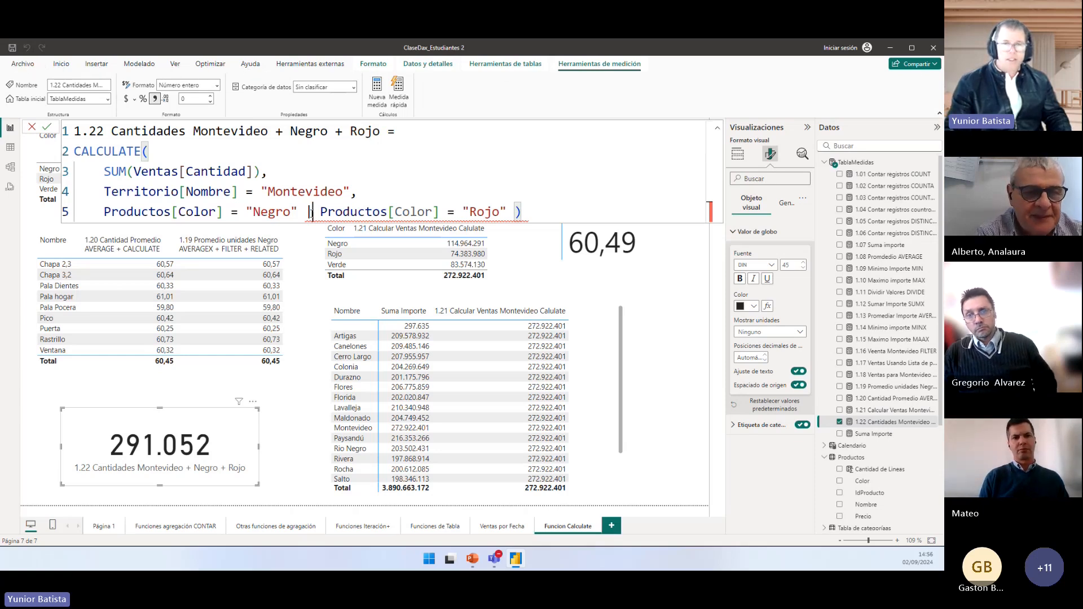
type("|")
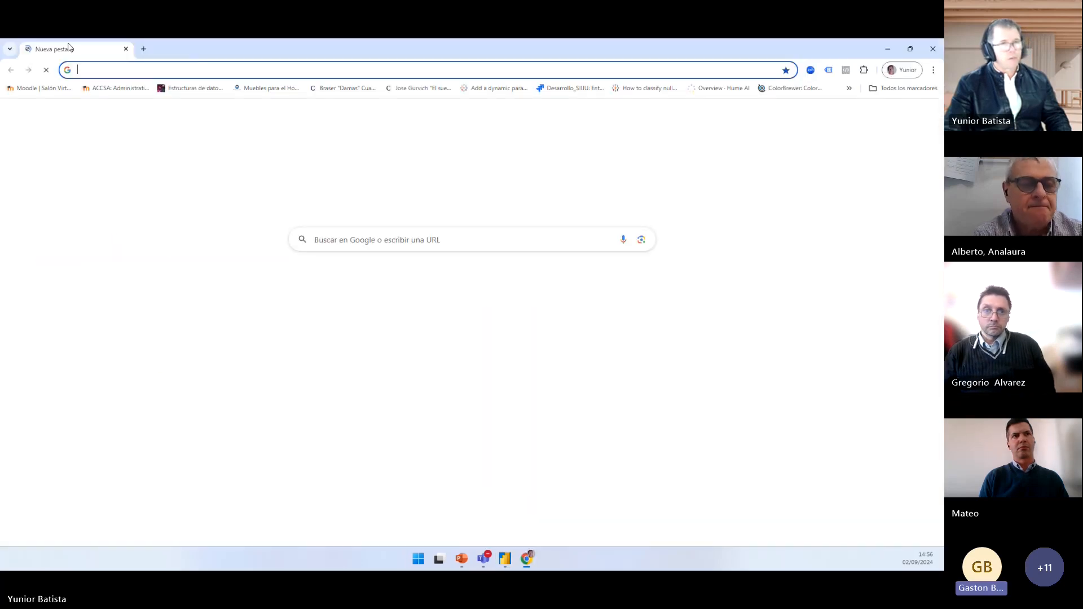
Step: Switch back to Power BI, try the in keyword after the Montevideo filter and remove it, and point out the "Rojo" condition
key("ctrl+super+Right")
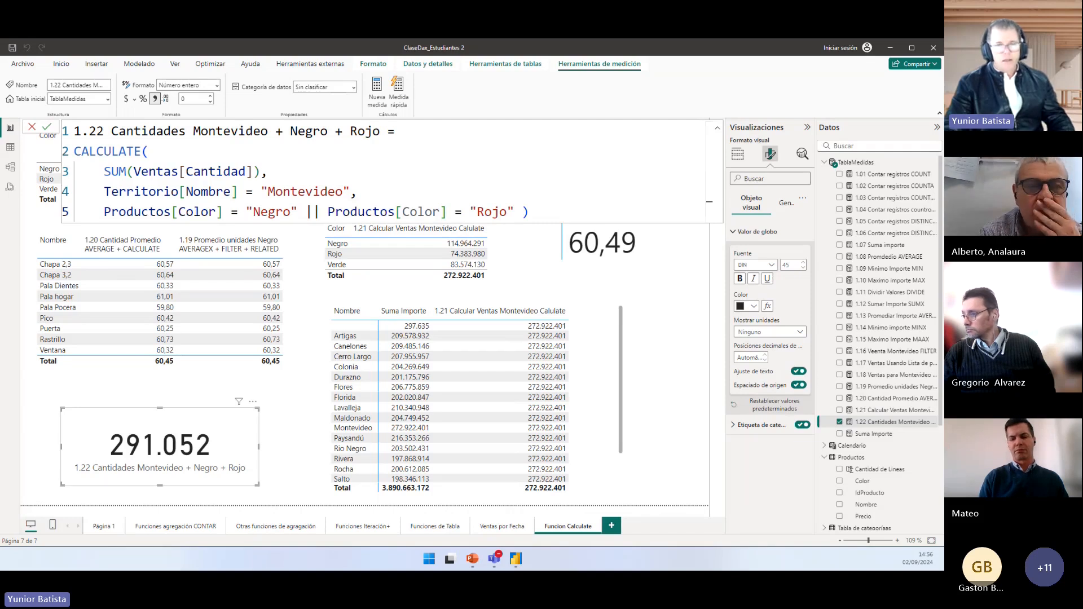
left_click(375, 187)
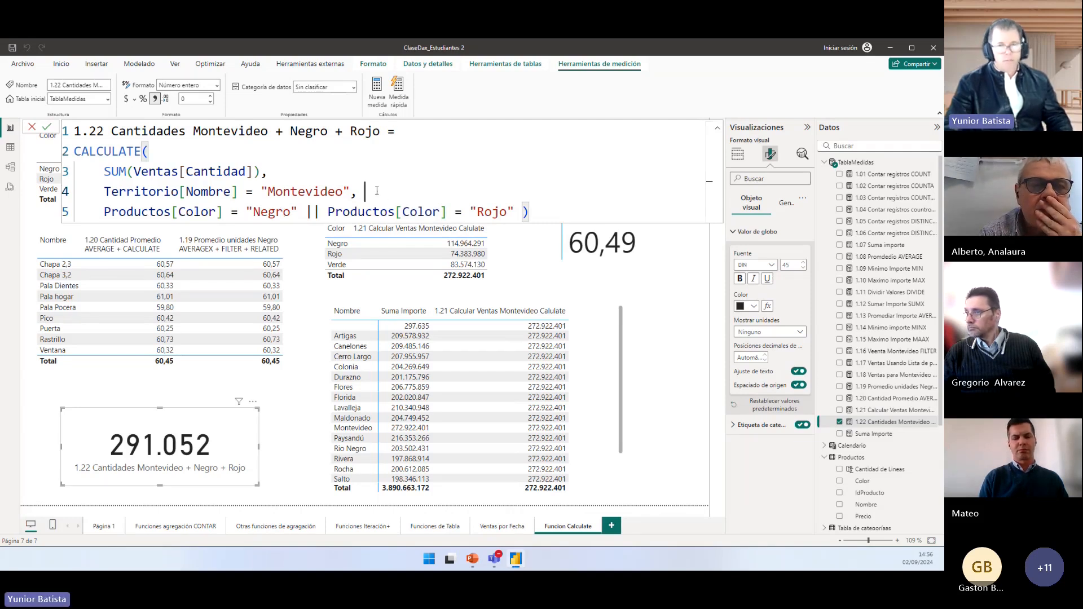
type("in")
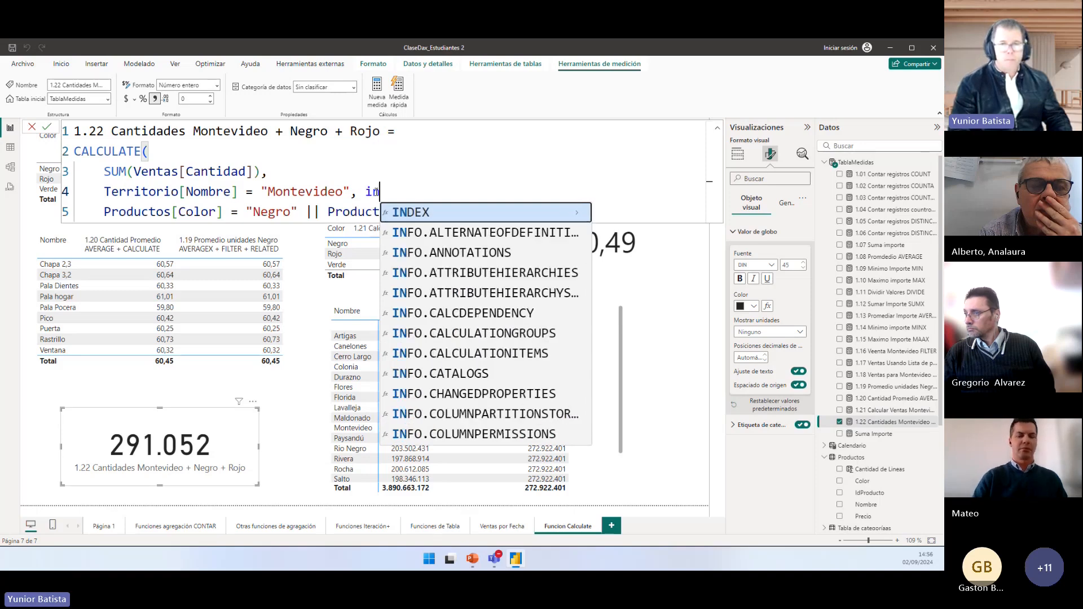
key("Escape")
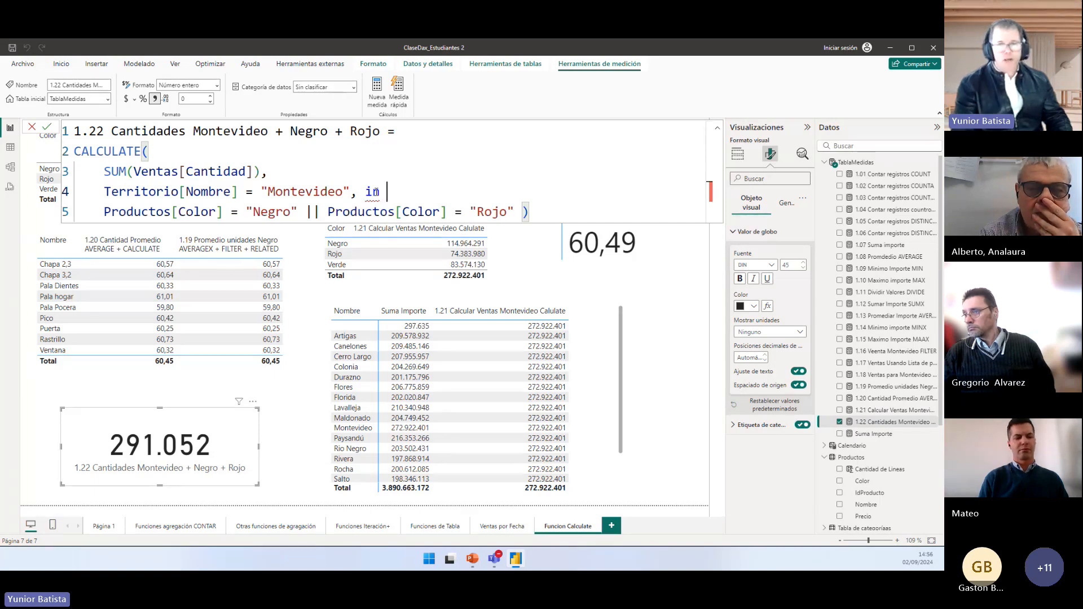
key("BackSpace")
key("BackSpace")
key("BackSpace")
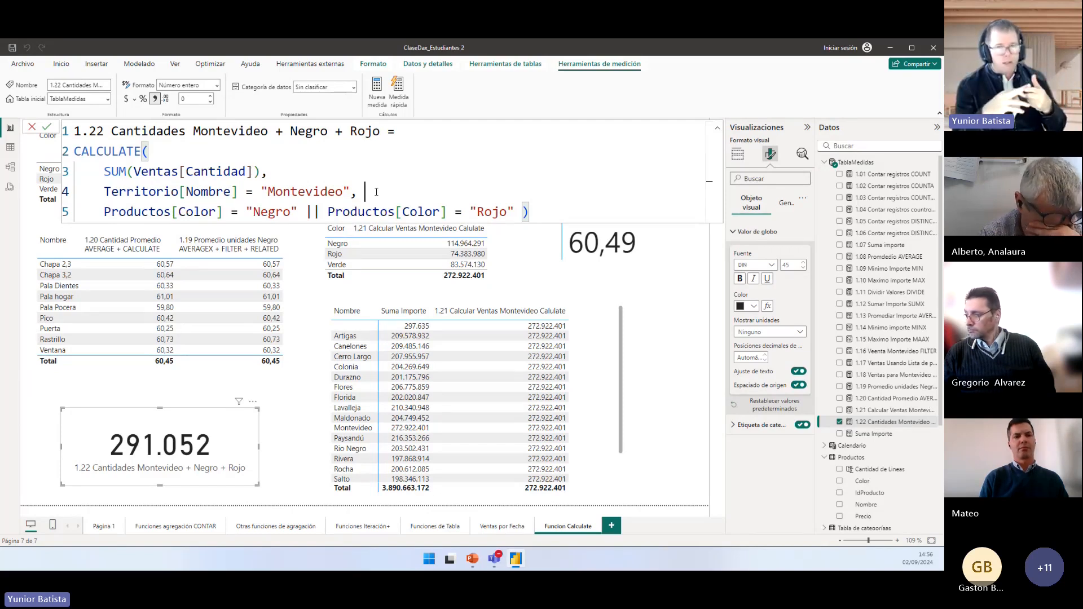
left_click_drag(327, 212, 625, 210)
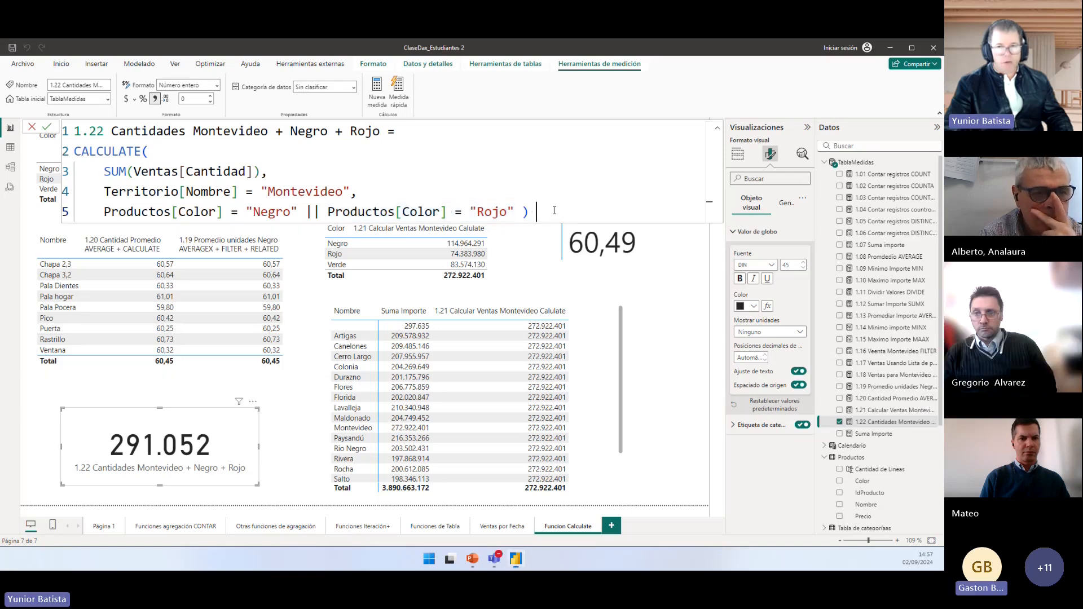
Step: Highlight the measure's filter lines, view the Ventas por Fecha page, then switch to PowerPoint and review the DAX Lógicas and IF syntax slides
left_click_drag(550, 214, 22, 187)
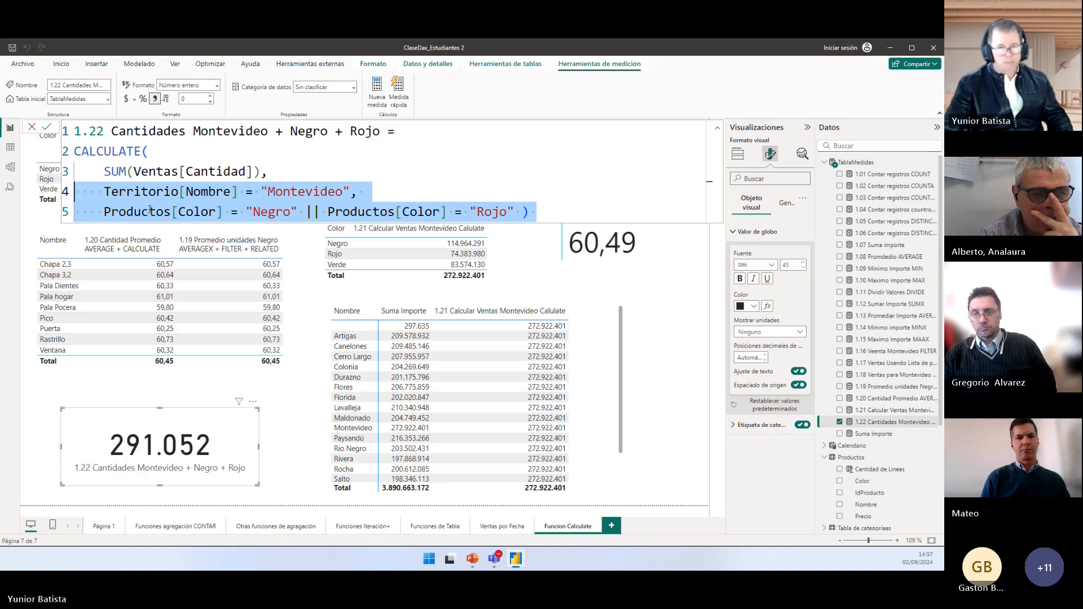
left_click(510, 530)
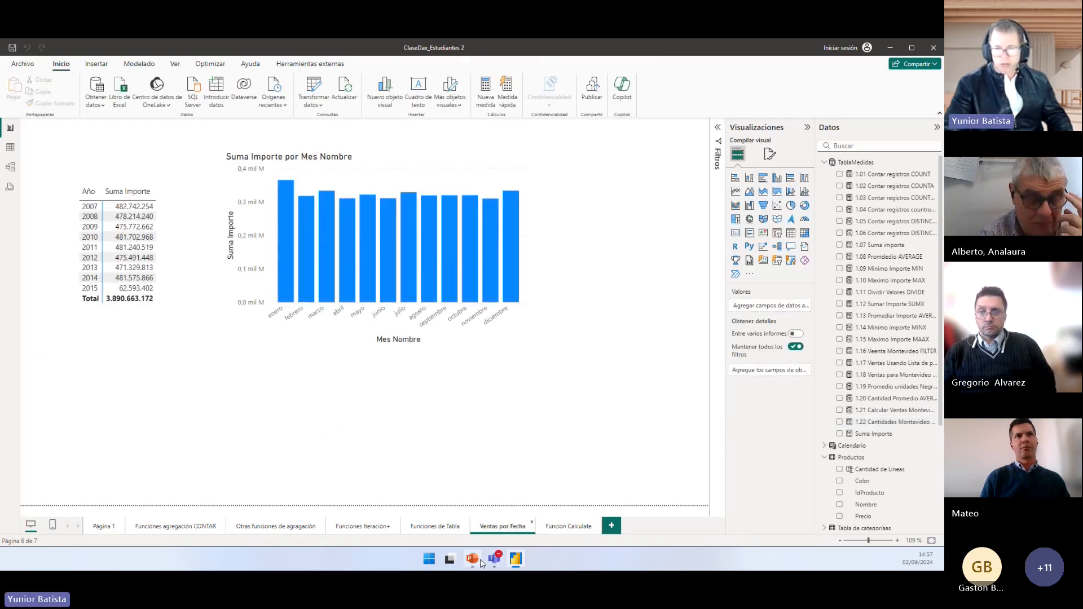
key("alt+Tab")
scroll(116, 338, "down", 3)
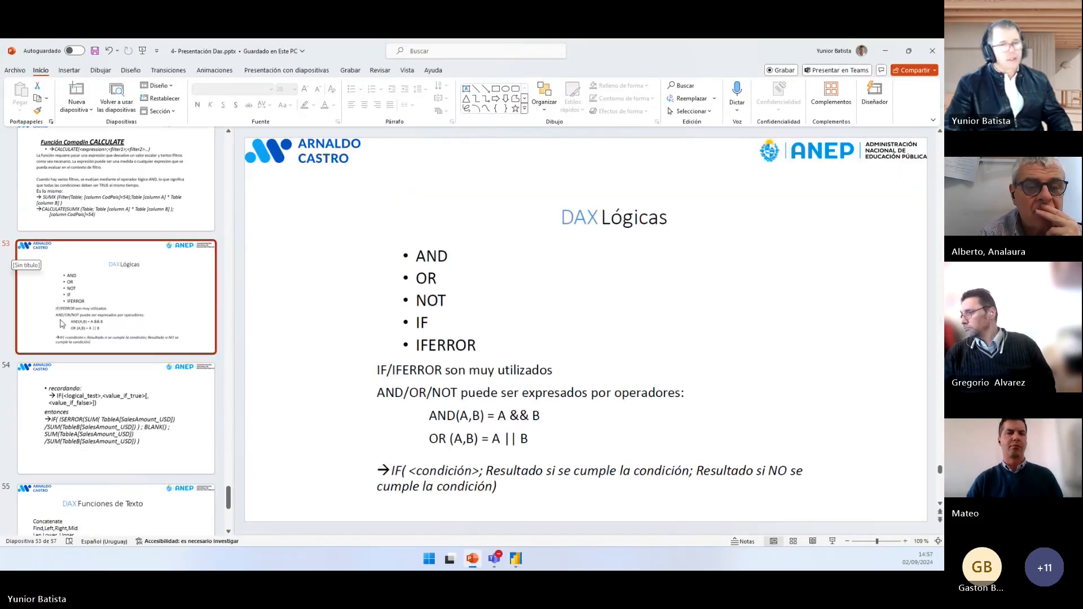
left_click(87, 402)
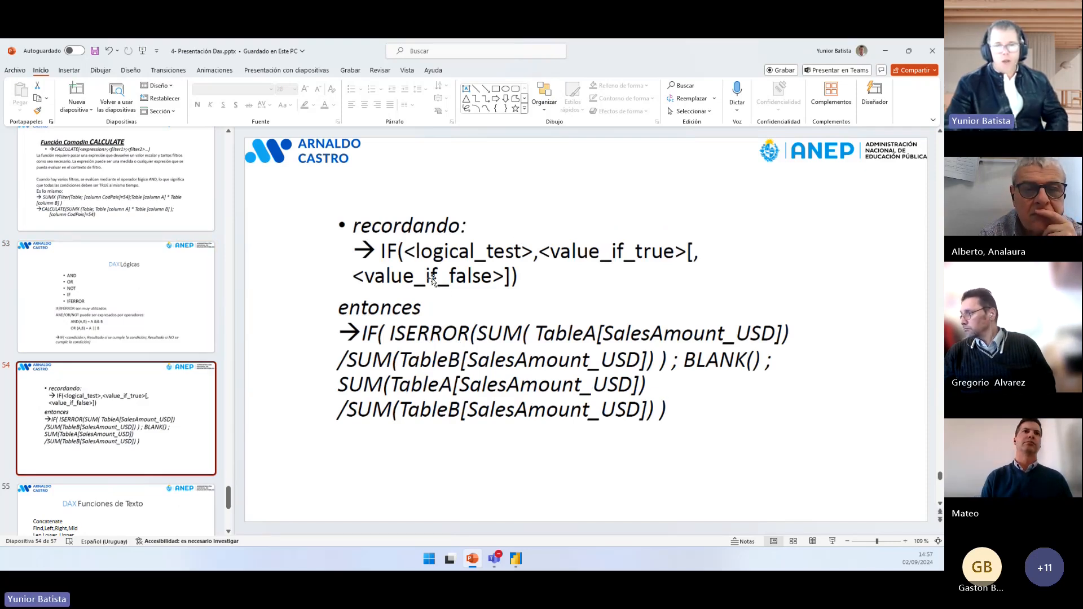
left_click(158, 315)
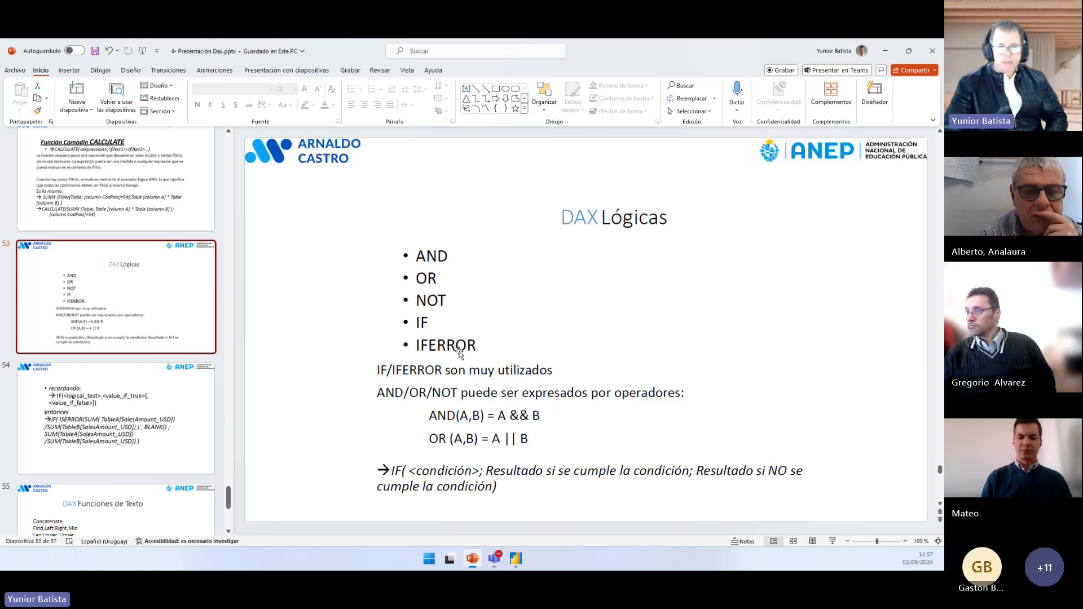
left_click(167, 406)
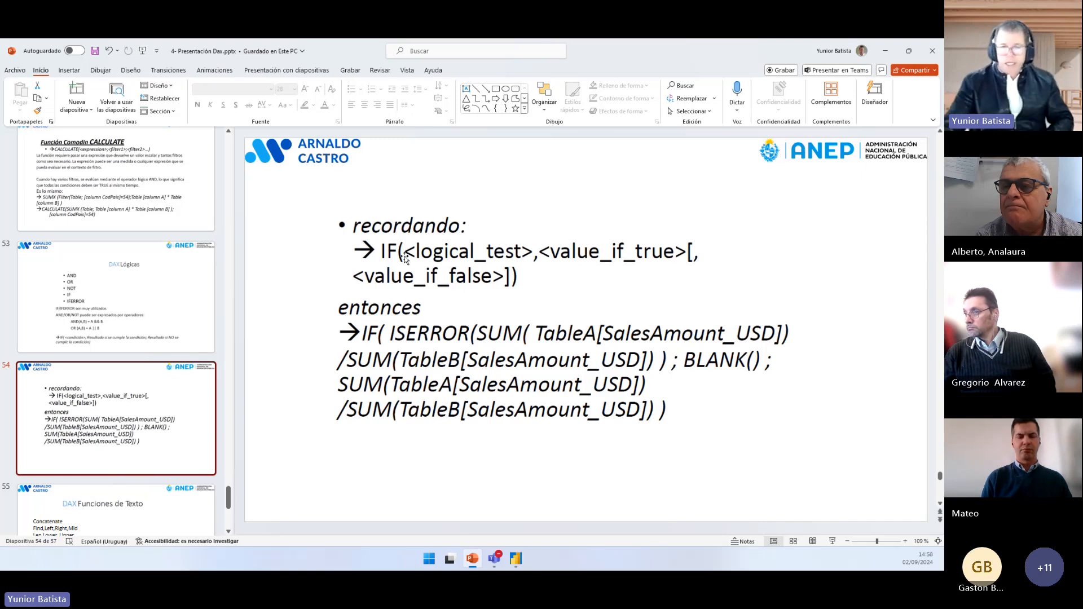
Step: Switch back to Power BI, show the Productos data table, and point out its IdProducto, Nombre, Precio and Cantidad de Lineas columns
key("alt+Tab")
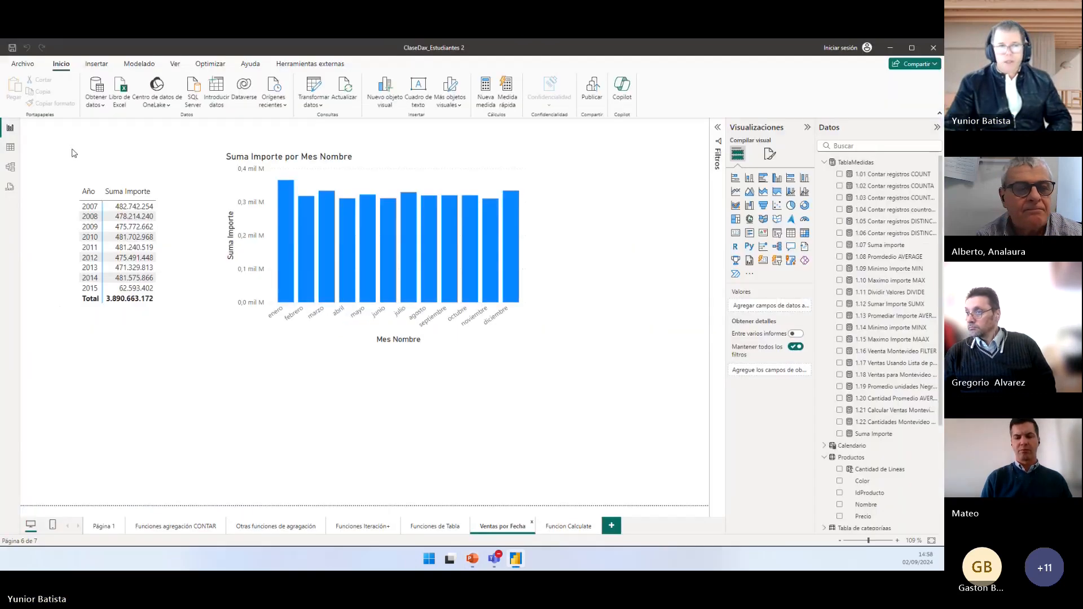
left_click(10, 149)
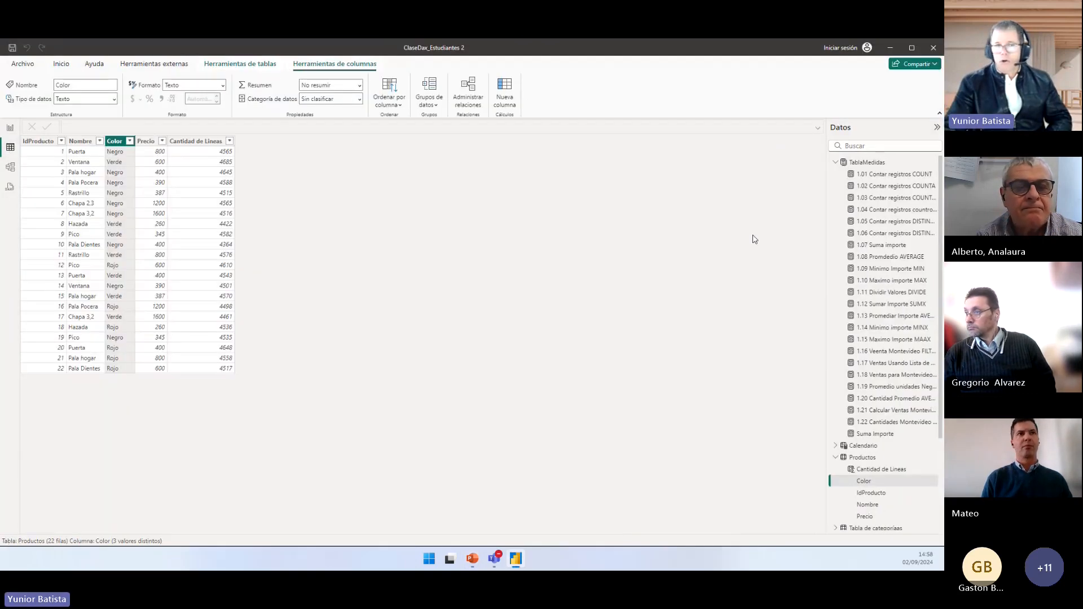
left_click(46, 142)
left_click(81, 141)
left_click(146, 141)
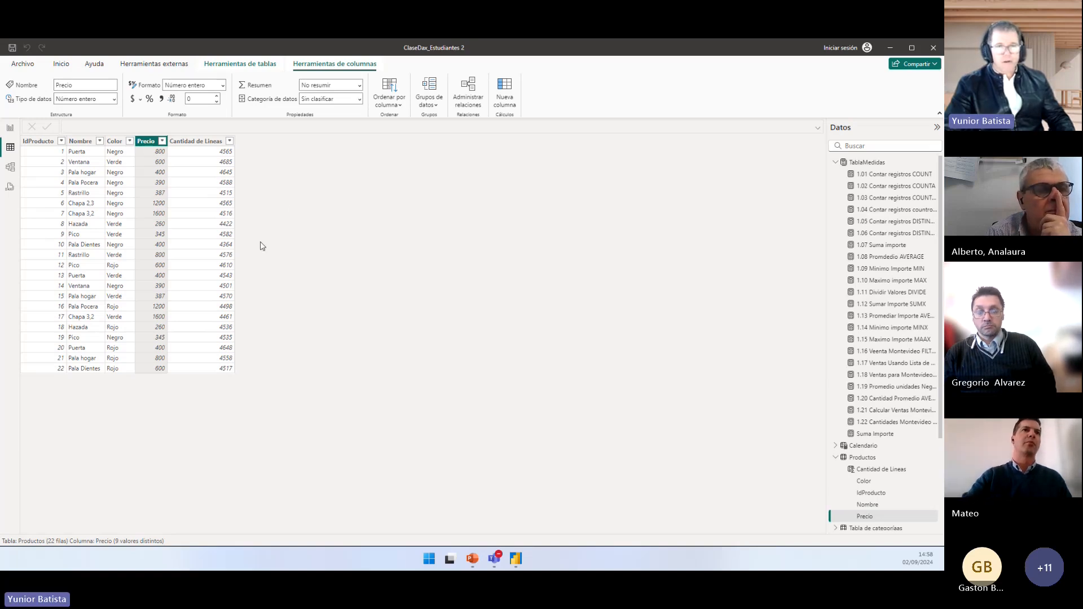
left_click(198, 141)
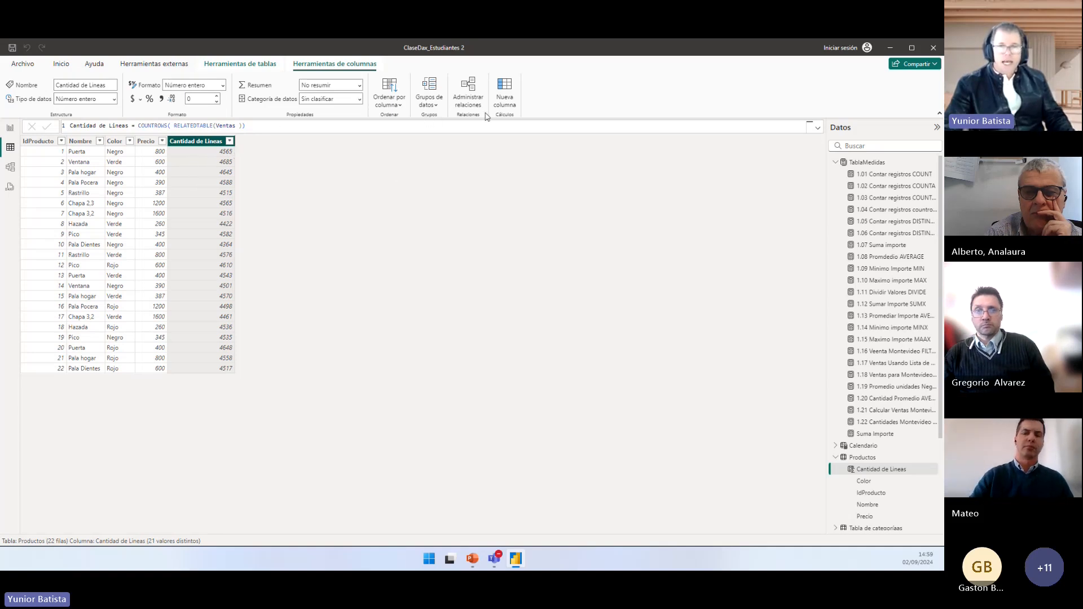
Step: Add a calculated column to the Productos table, start its formula with the name "Grupo de productos =", and enlarge the formula text
left_click(505, 99)
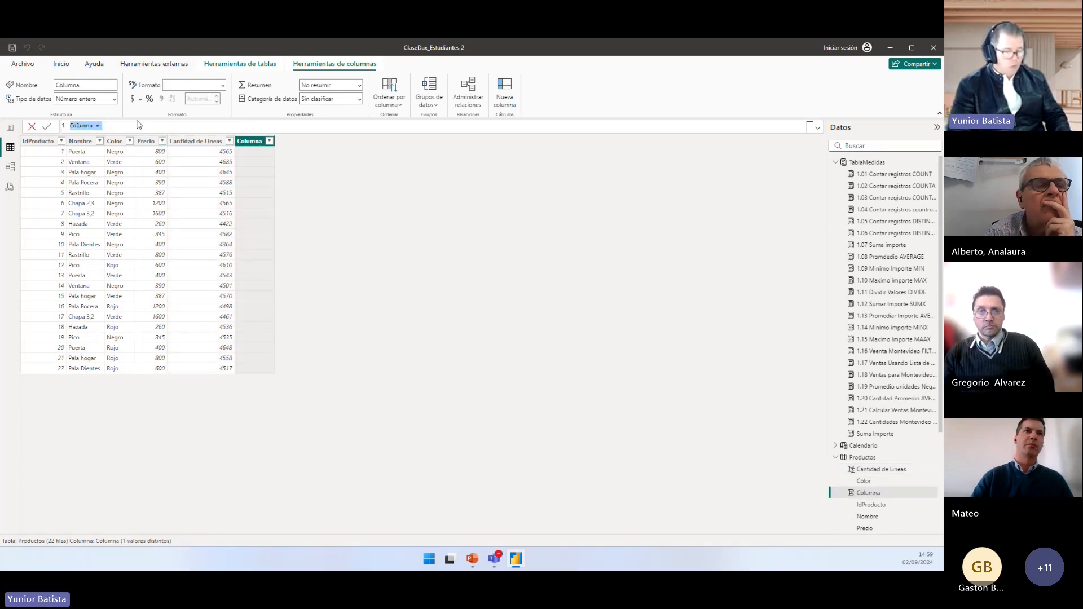
type("Crupo de p´rod")
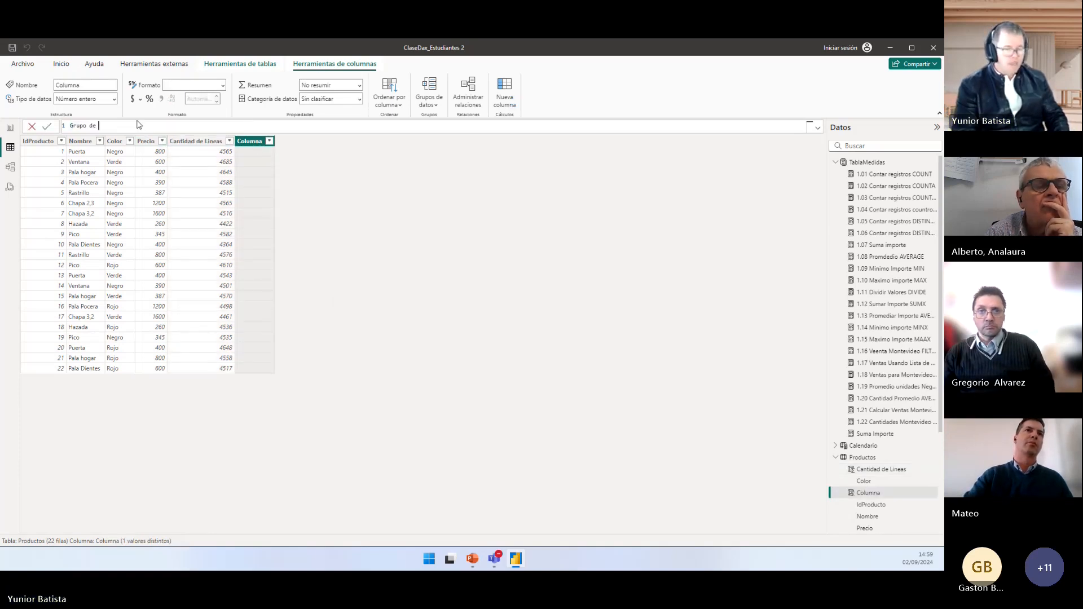
key("BackSpace")
key("BackSpace")
key("BackSpace")
key("BackSpace")
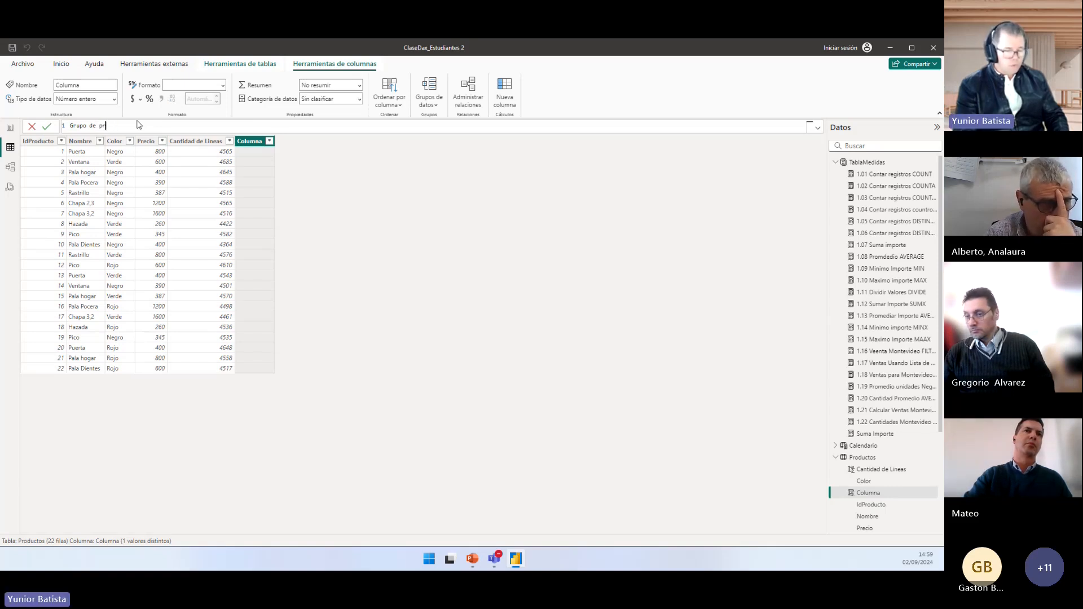
type("roduct")
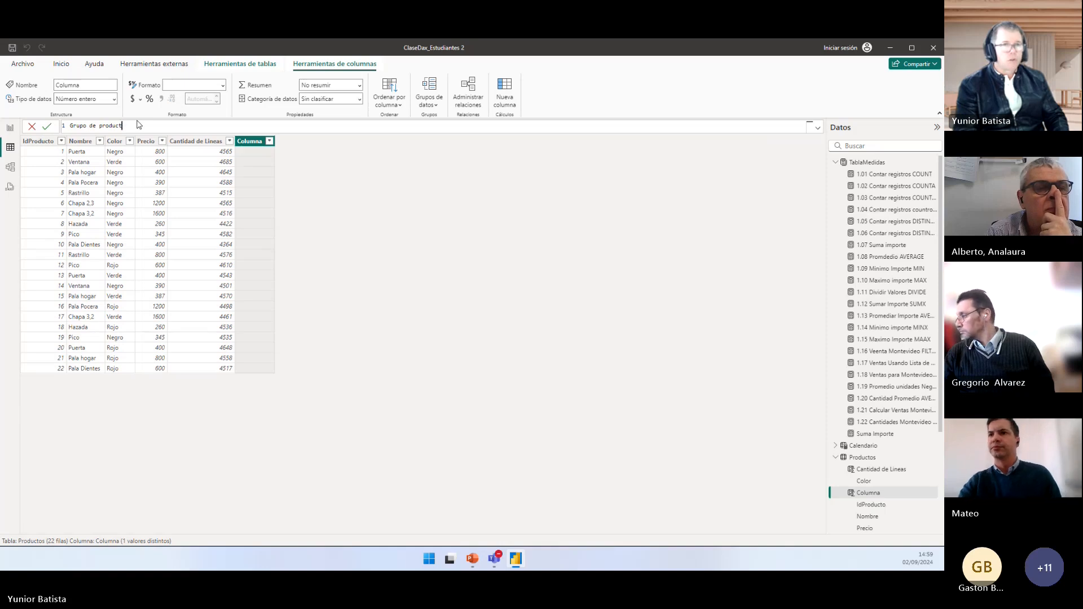
type("os =")
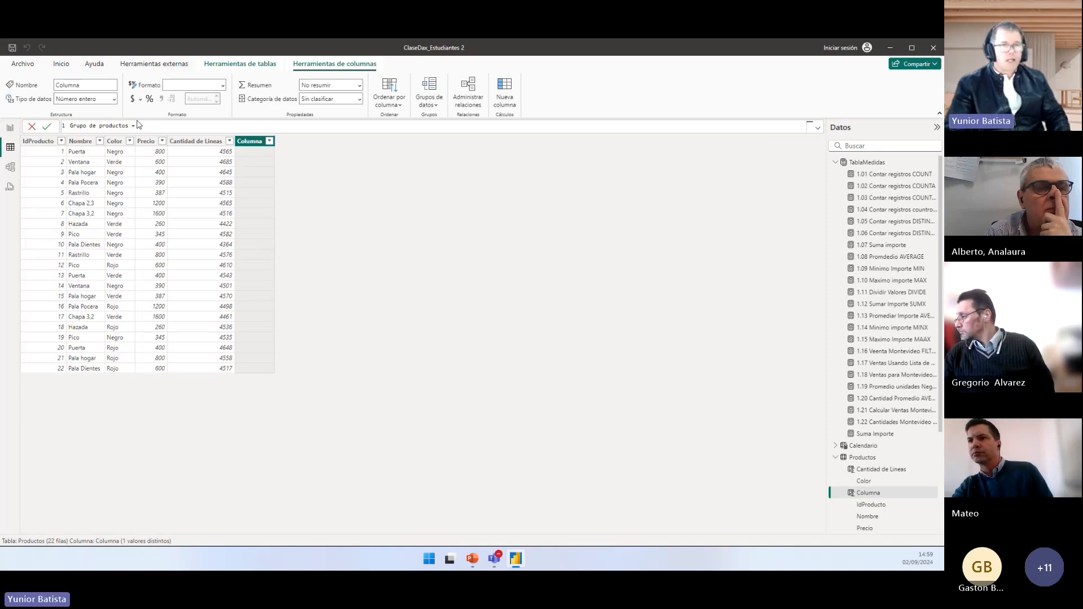
scroll(137, 124, "up", 3)
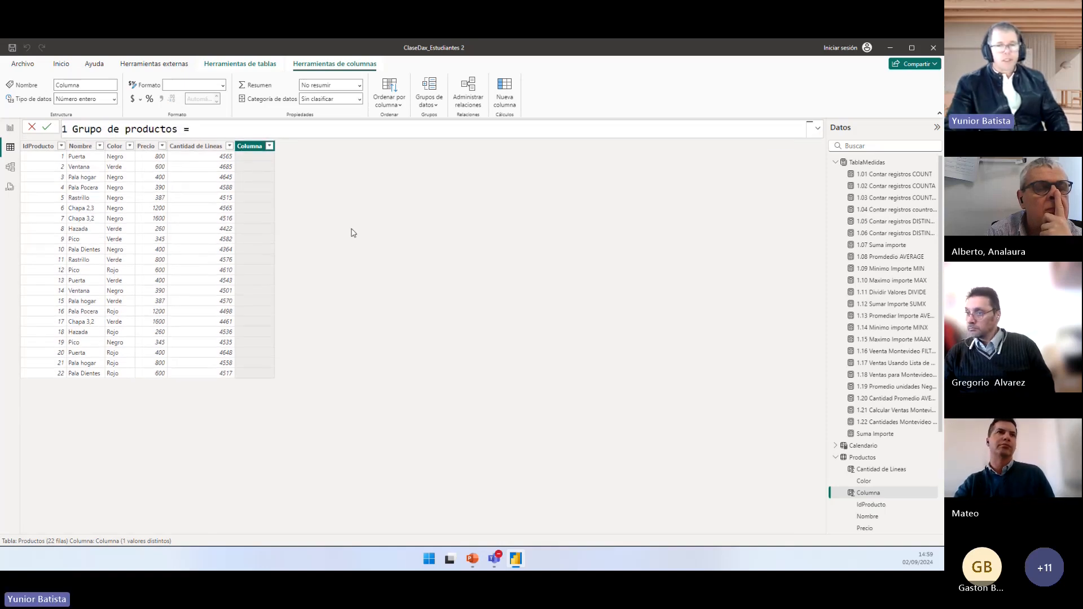
Step: Switch to the PowerPoint IF slide, magnify it, and mark the logical_test and value_if_true arguments
left_click(473, 560)
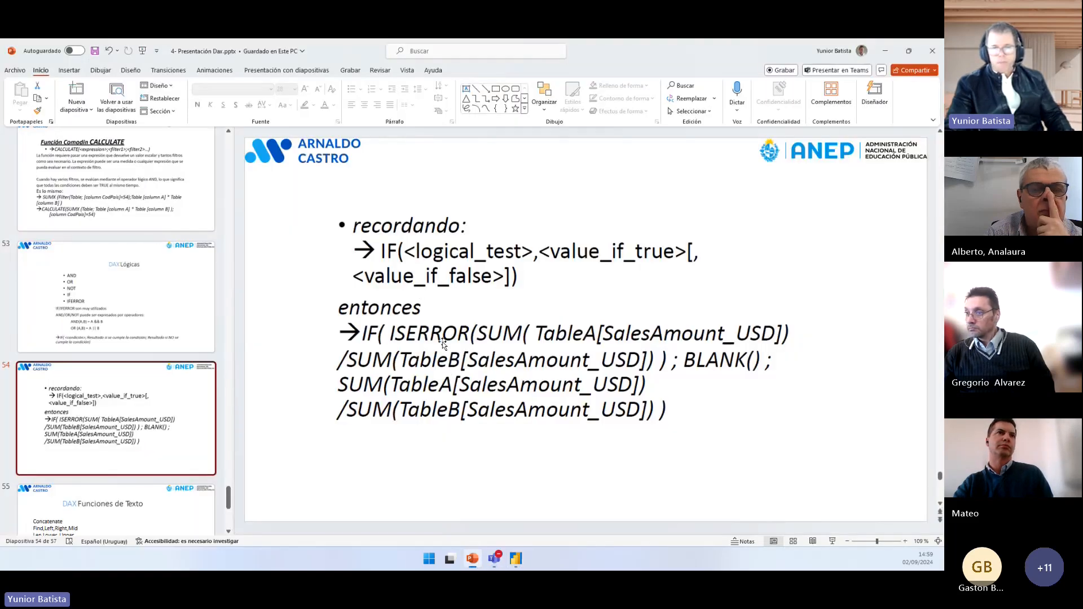
key("super+plus")
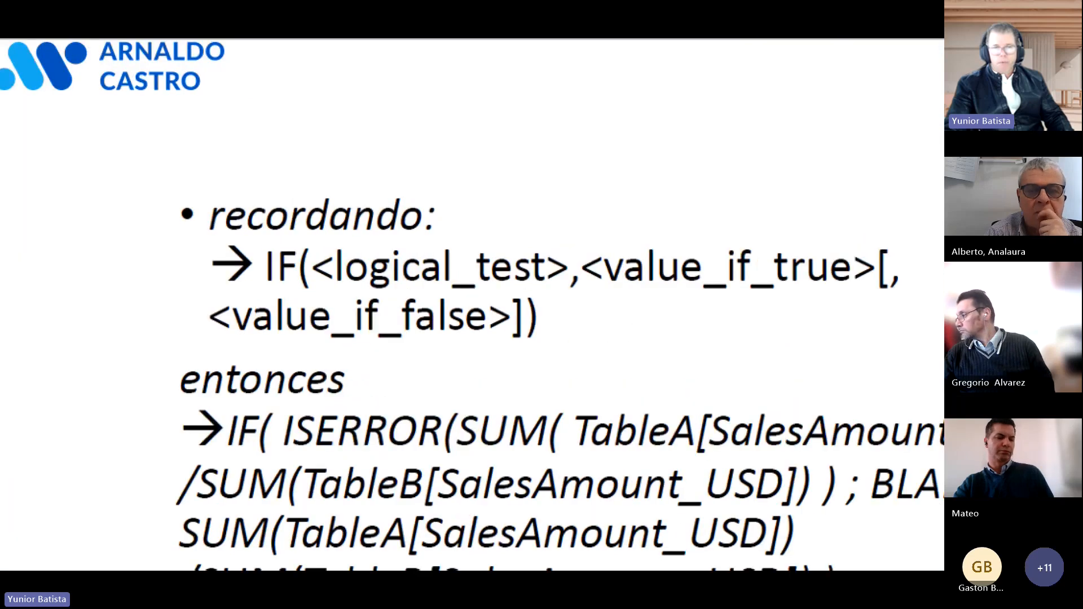
left_click_drag(256, 291, 493, 288)
left_click_drag(387, 180, 374, 250)
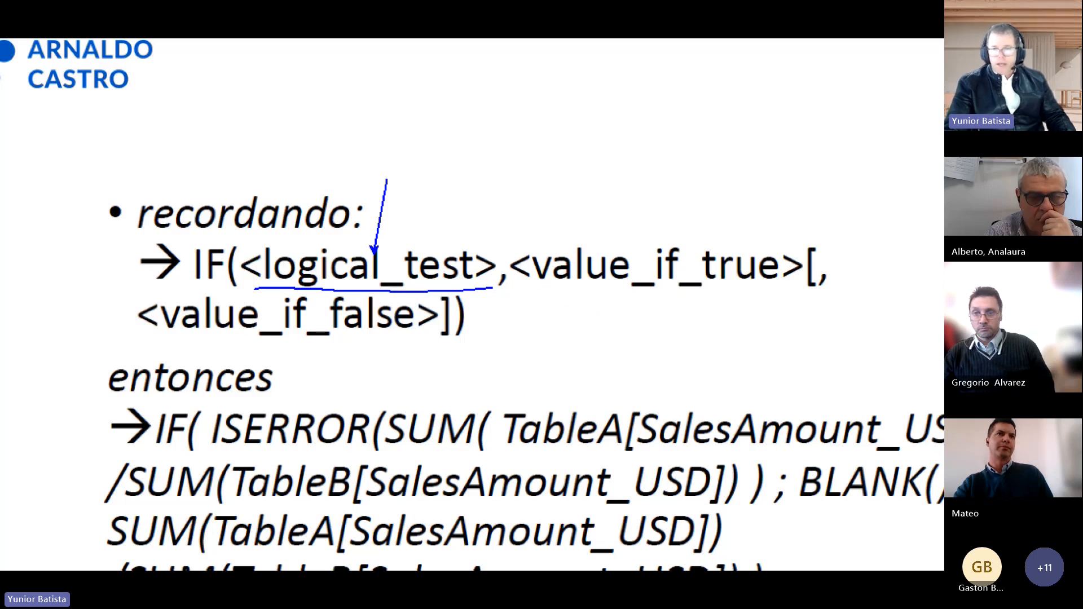
left_click_drag(542, 289, 779, 289)
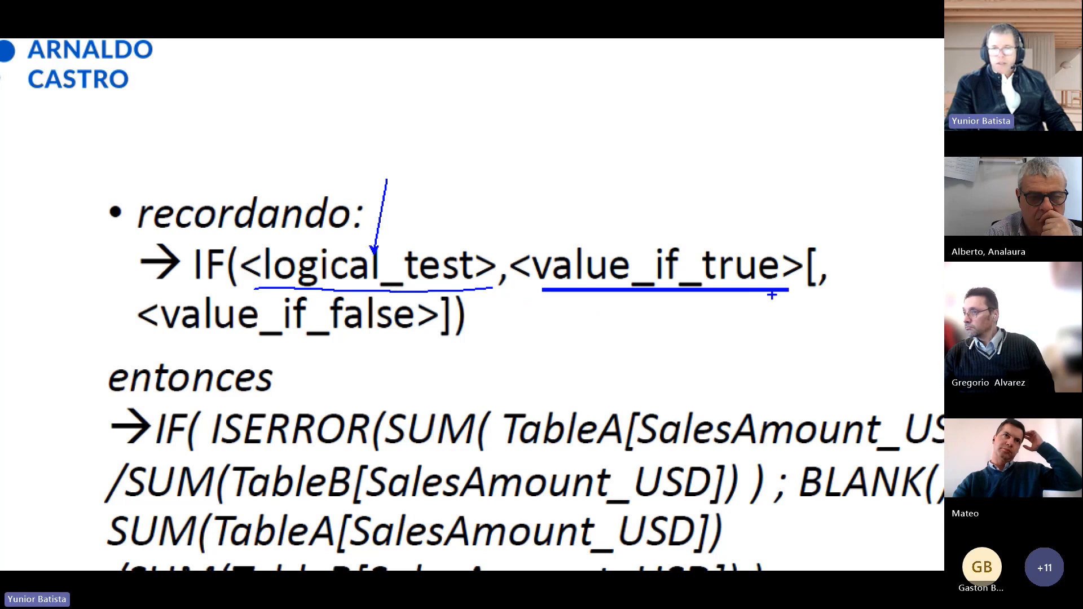
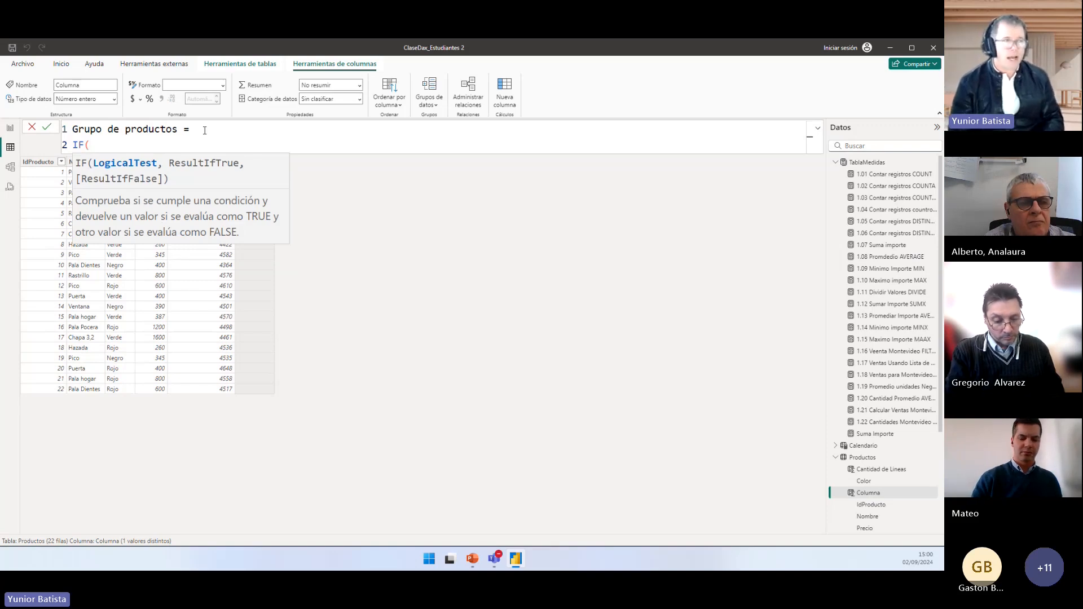
Step: Enter Productos[Precio] < 400 as the logical test of the Grupo de productos column's IF function, followed by a comma
type("pro")
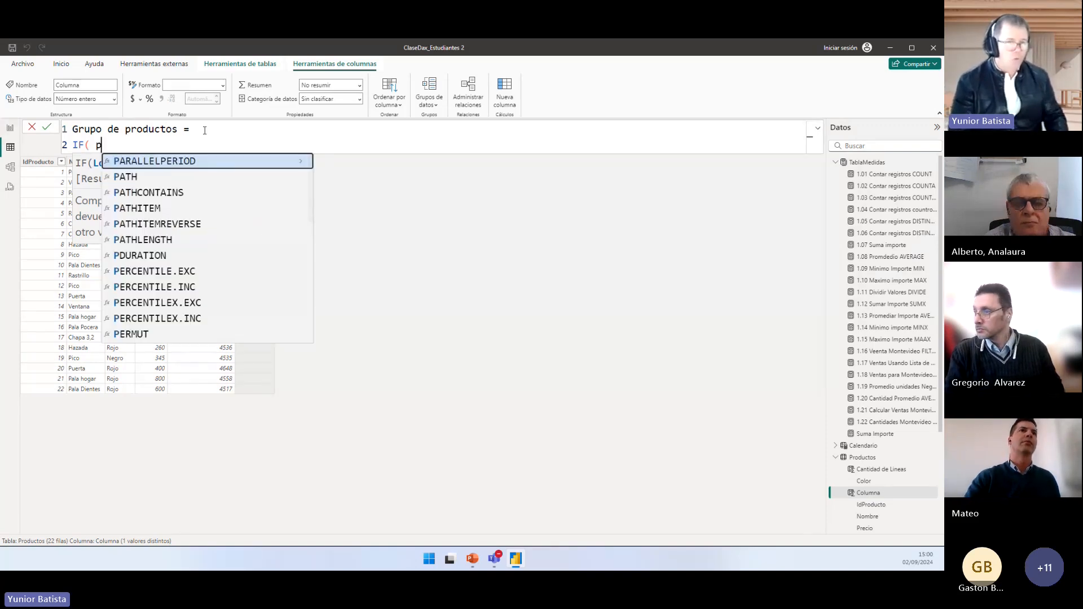
key("Down")
key("Down")
key("Down")
key("Down")
key("Down")
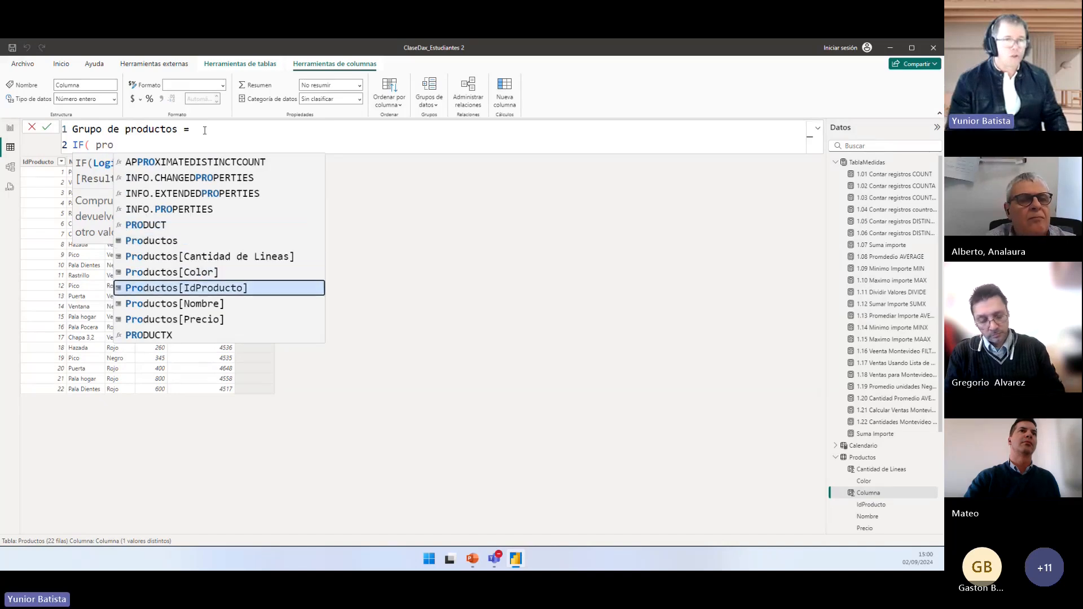
key("Tab")
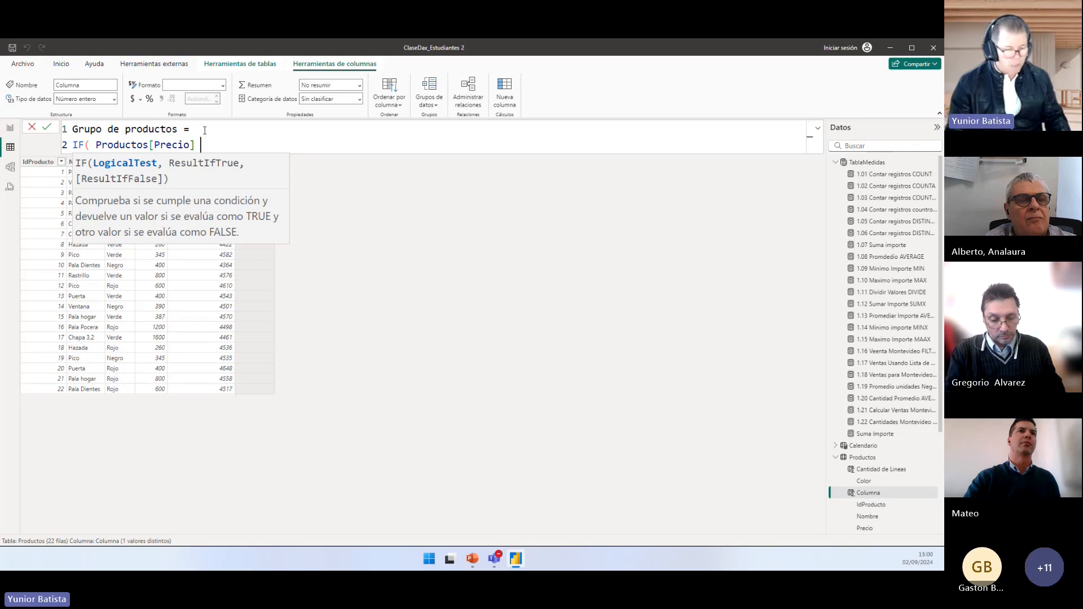
type("< 100")
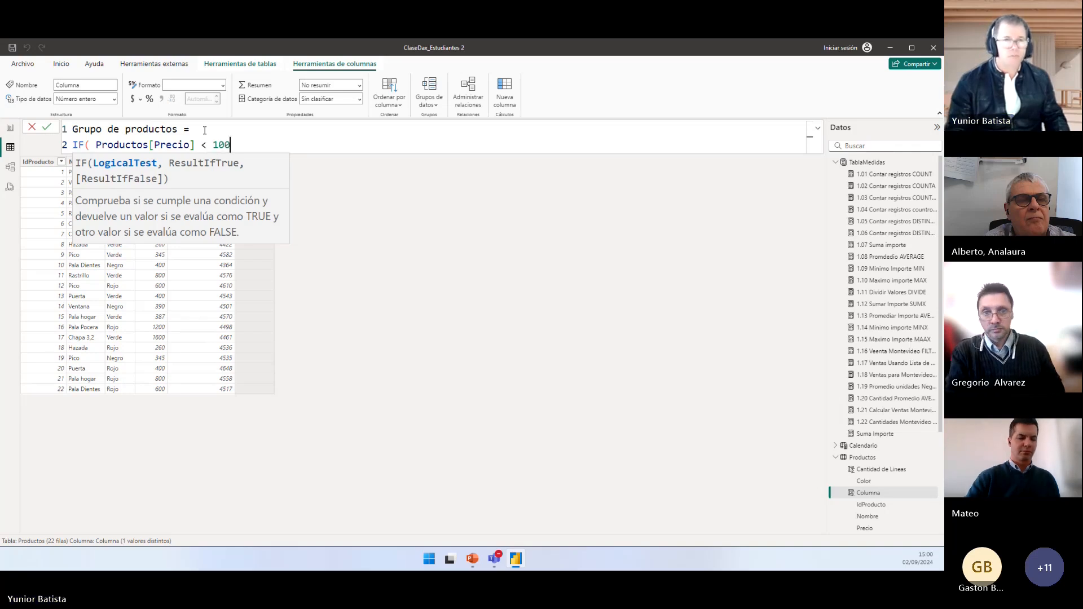
key("BackSpace")
key("BackSpace")
key("BackSpace")
type("400")
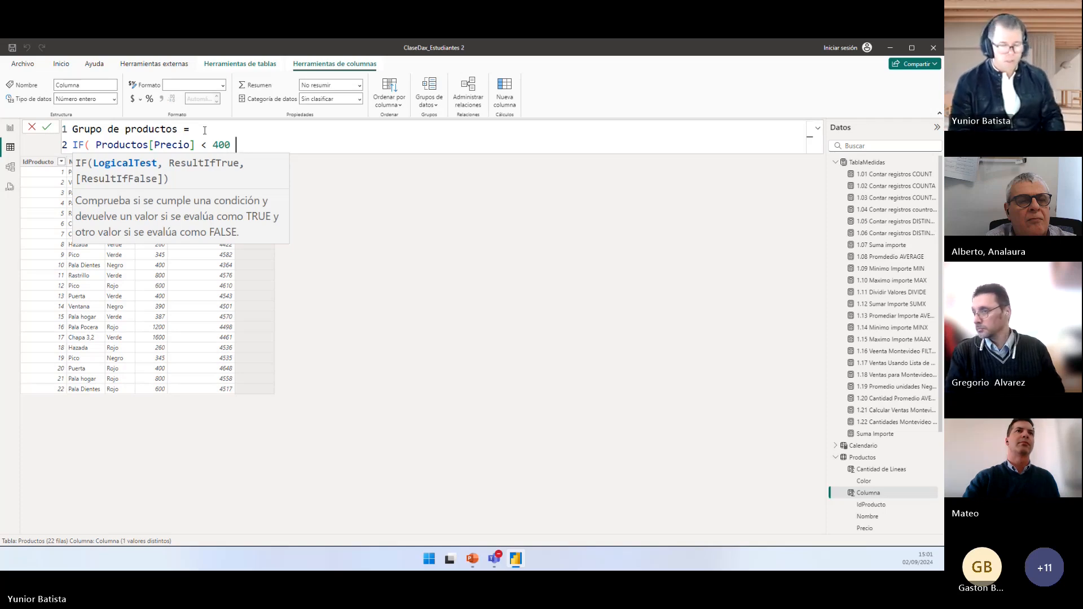
type(",")
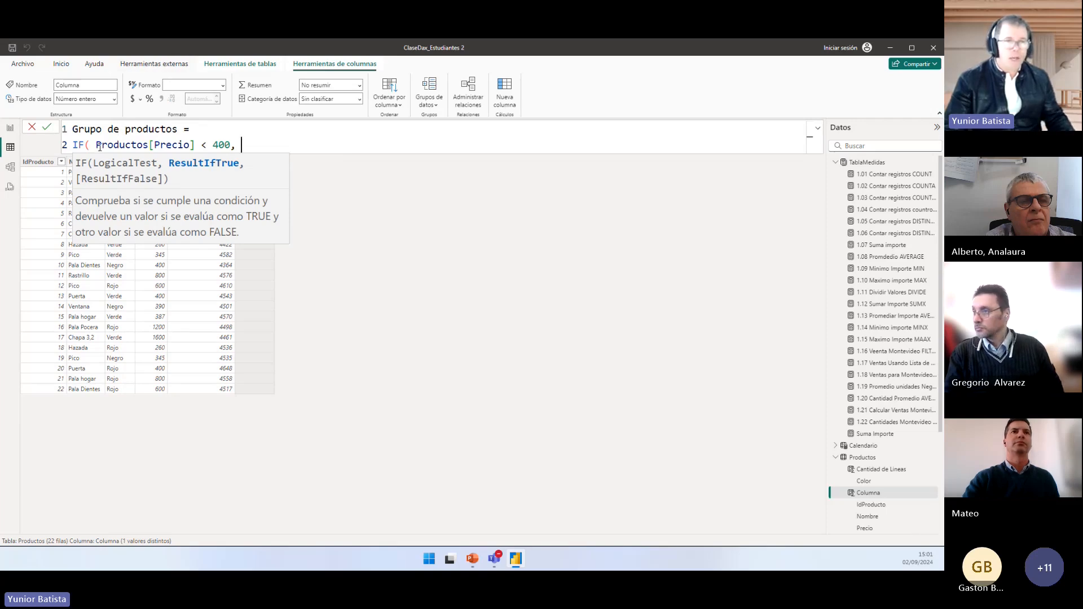
Step: Magnify the column formula and mark its price condition, the IF function and the ResultIfTrue argument
left_click_drag(94, 139, 231, 151)
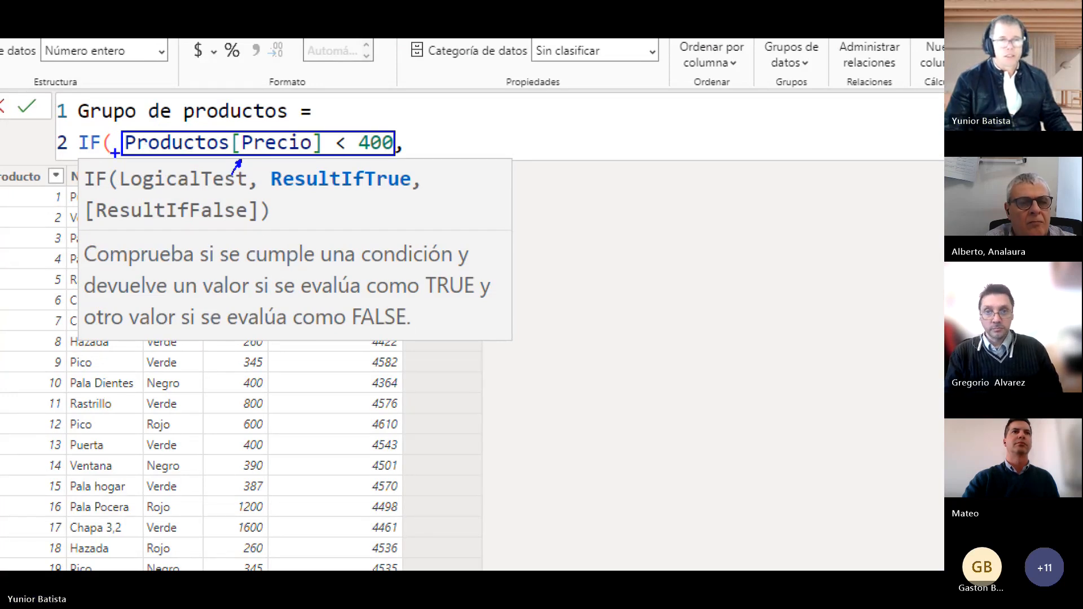
left_click_drag(97, 98, 97, 129)
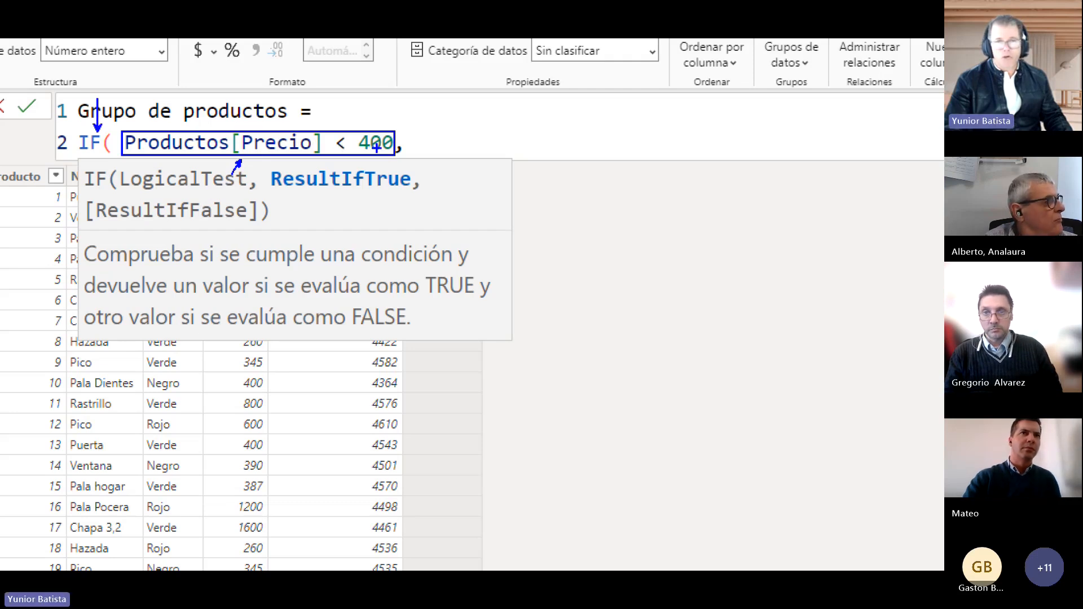
left_click_drag(366, 218, 365, 192)
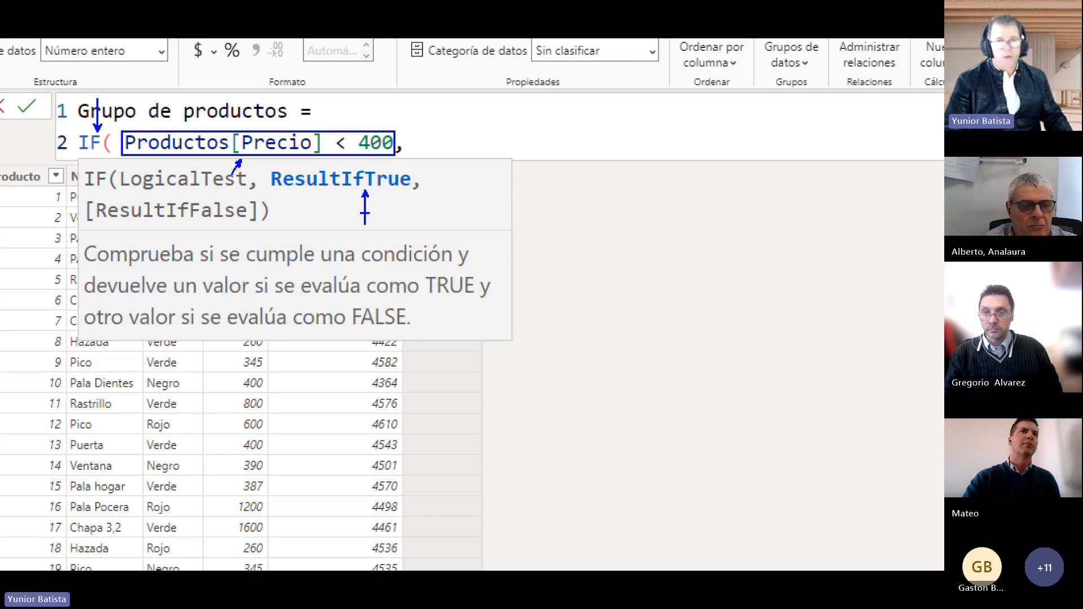
key("Escape")
Step: Enter "Precios Bajos" as the IF function's result when the condition is true, followed by a comma
type("\"\"")
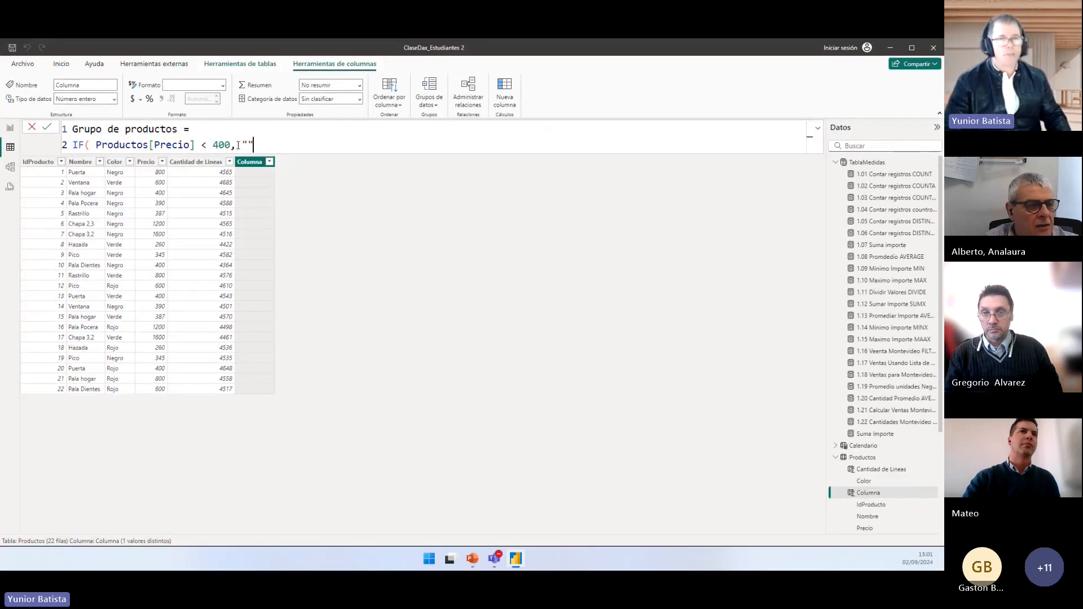
type("Precios")
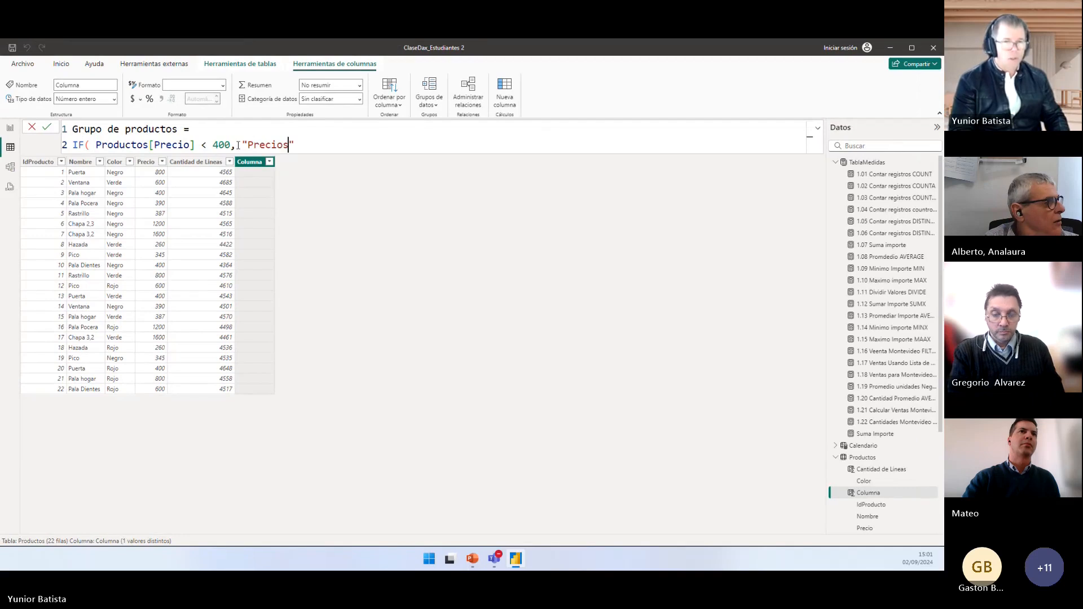
type(" Bajos")
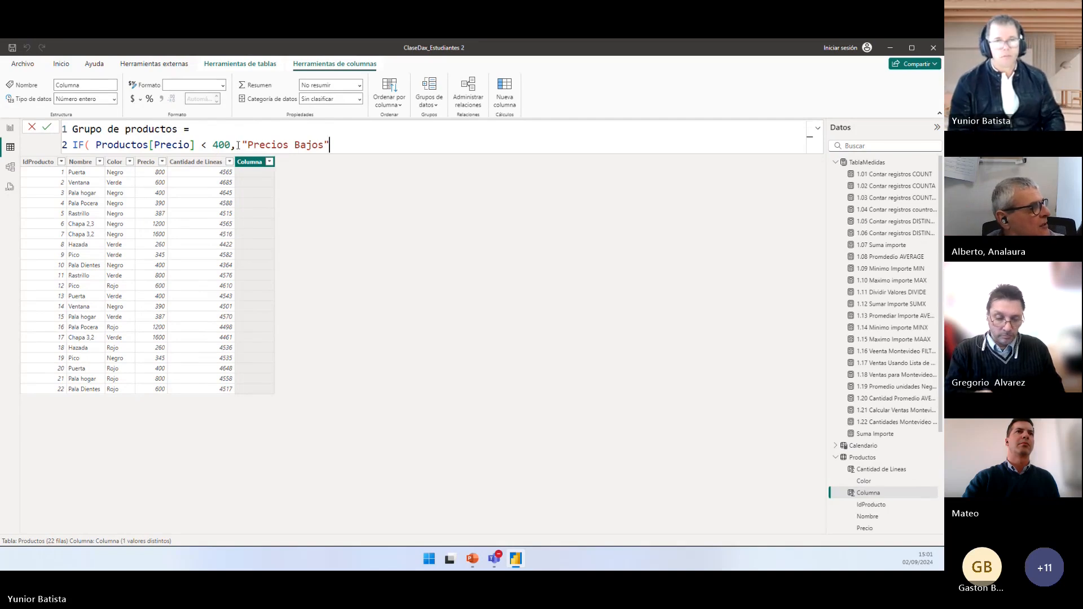
type(",")
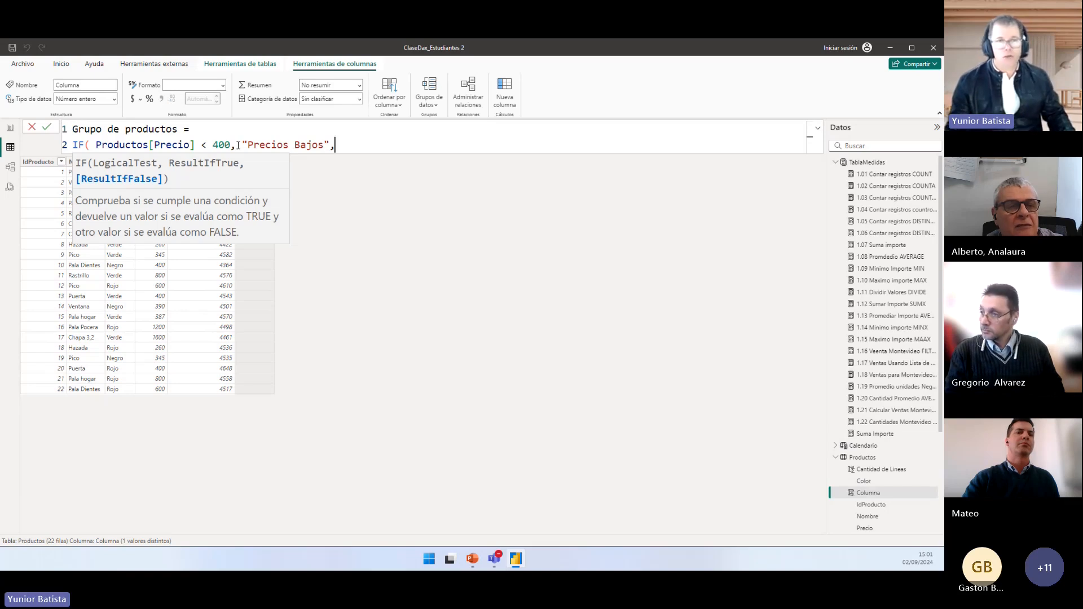
Step: Start a nested IF on a new line of the formula with Productos[Precio] < 800 as its logical test
key("shift+Return")
type("I")
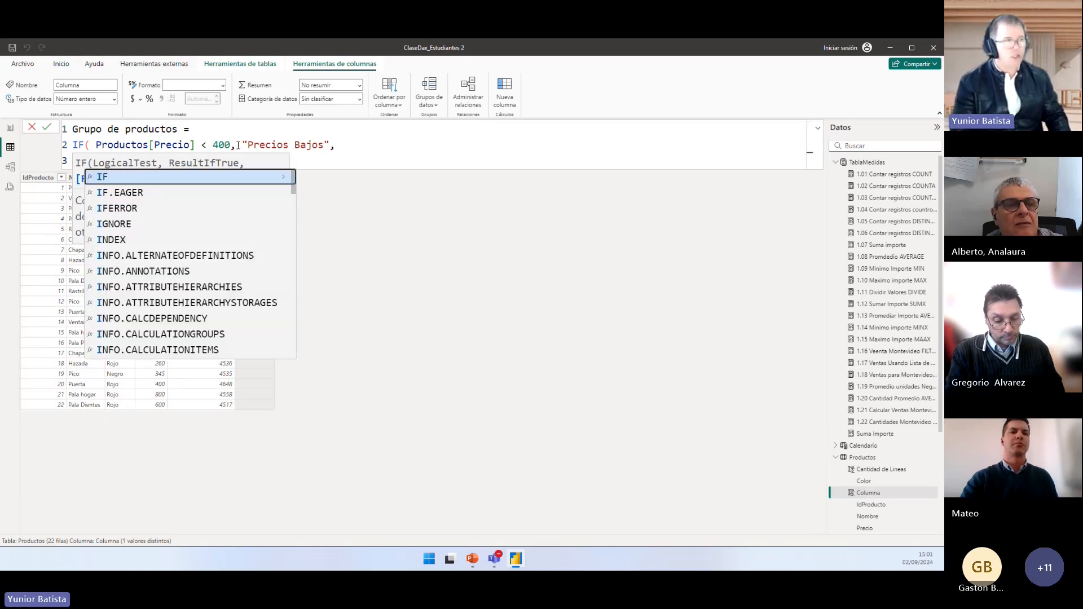
type("F(")
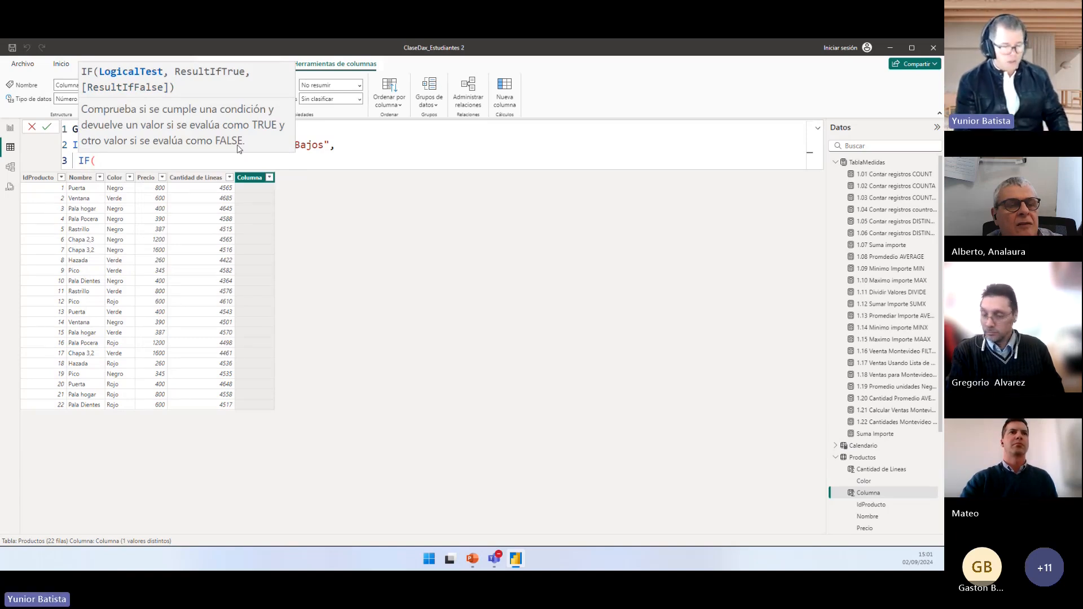
type("pro")
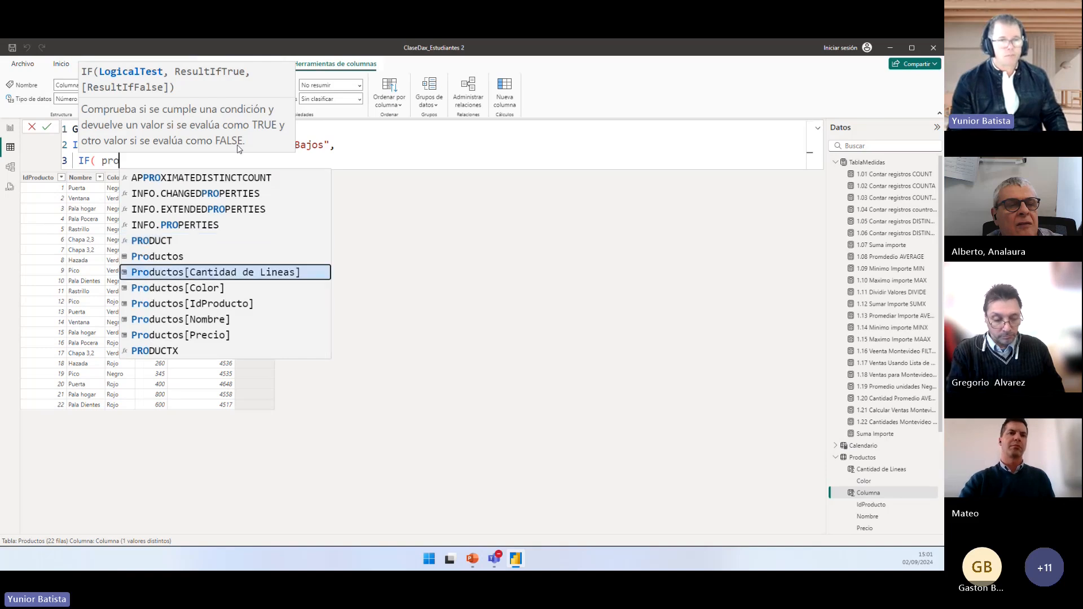
key("Down")
key("Down")
key("Down")
key("Down")
key("Tab")
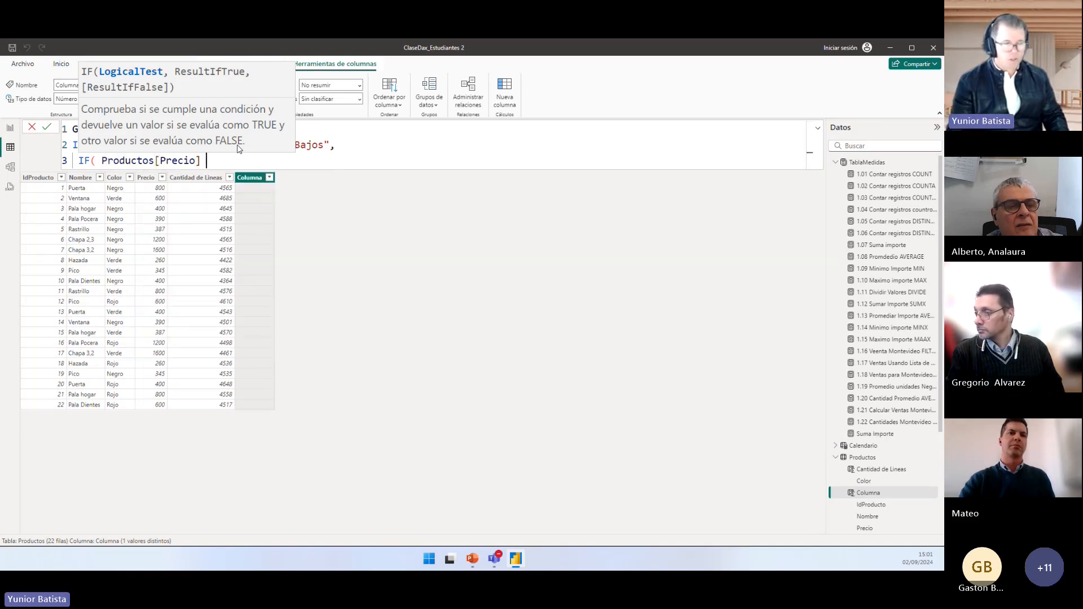
type("<")
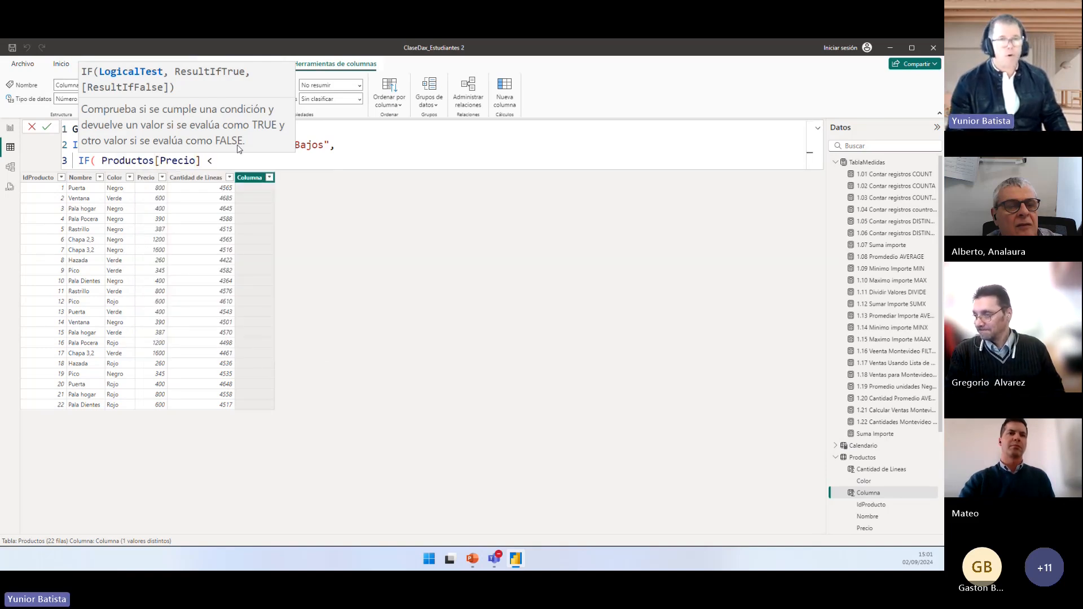
type(" 800")
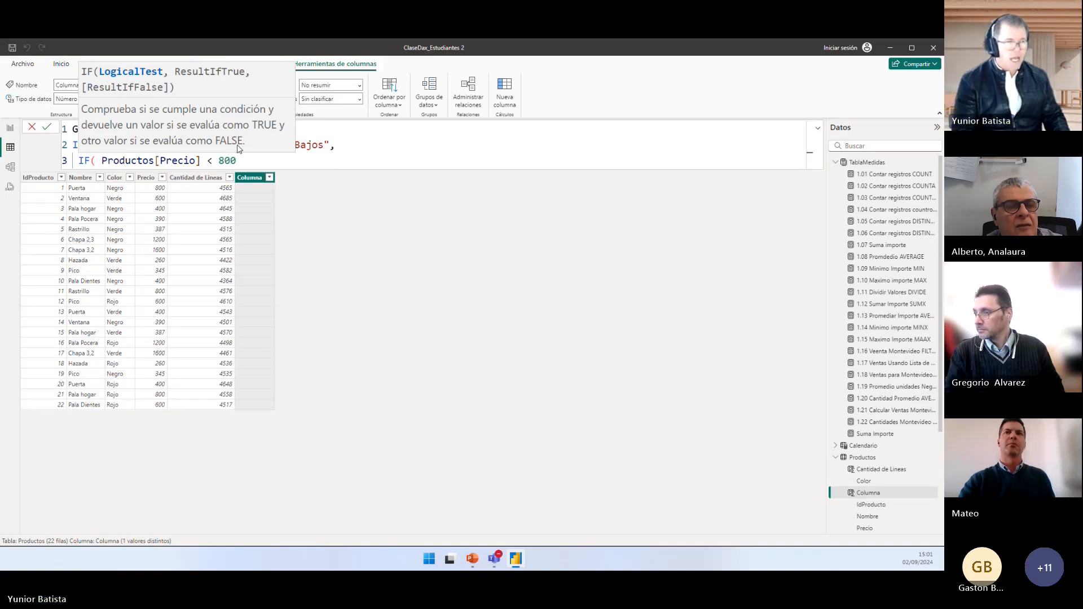
Step: Enter "Precios Medios" as the nested IF's result when its condition is true, followed by a comma
type(", \"")
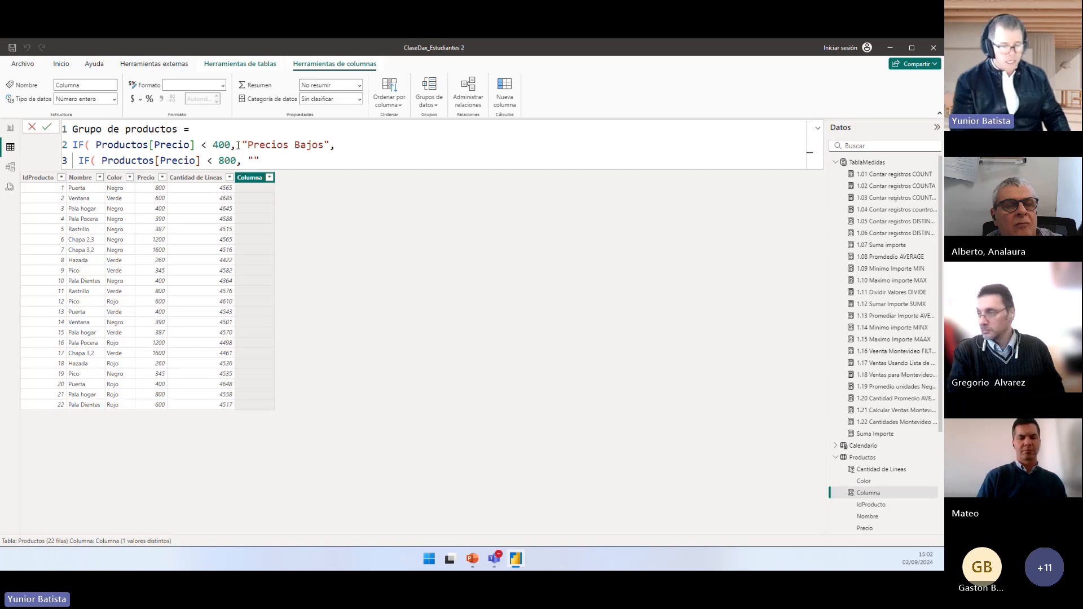
type("Precios")
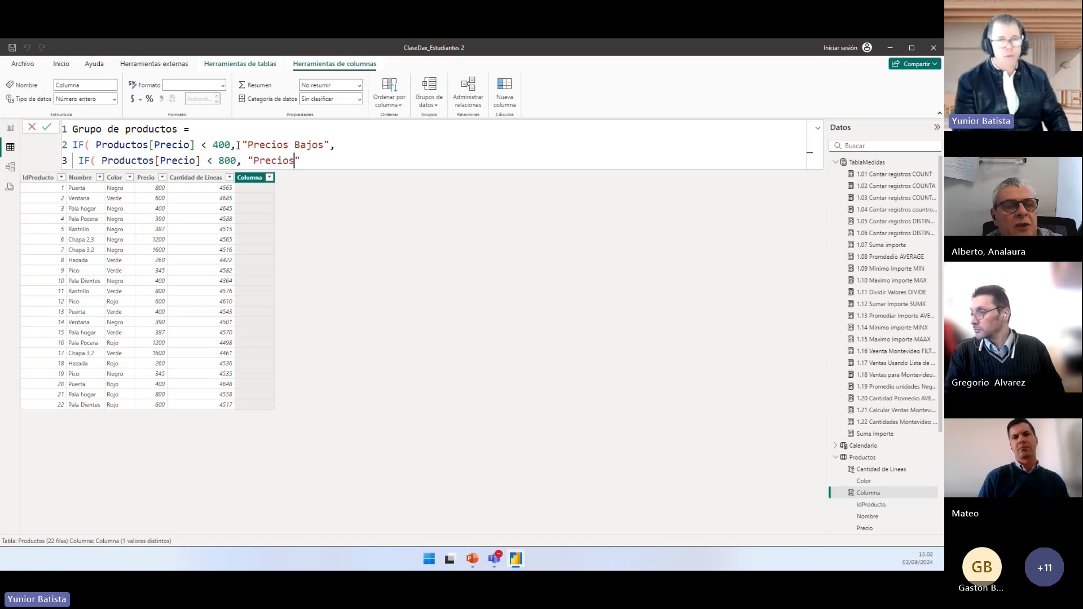
type(" Medios")
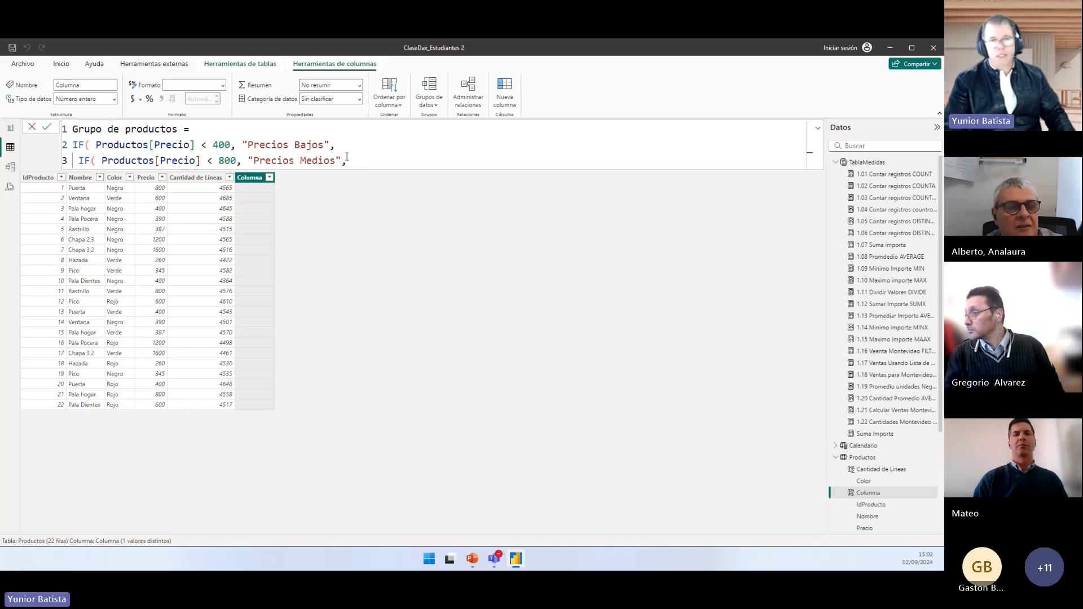
Step: Enter "Precios Altos" on a new line as the nested IF's false result, close both IF functions and commit the Grupo de productos column
key("shift+Return")
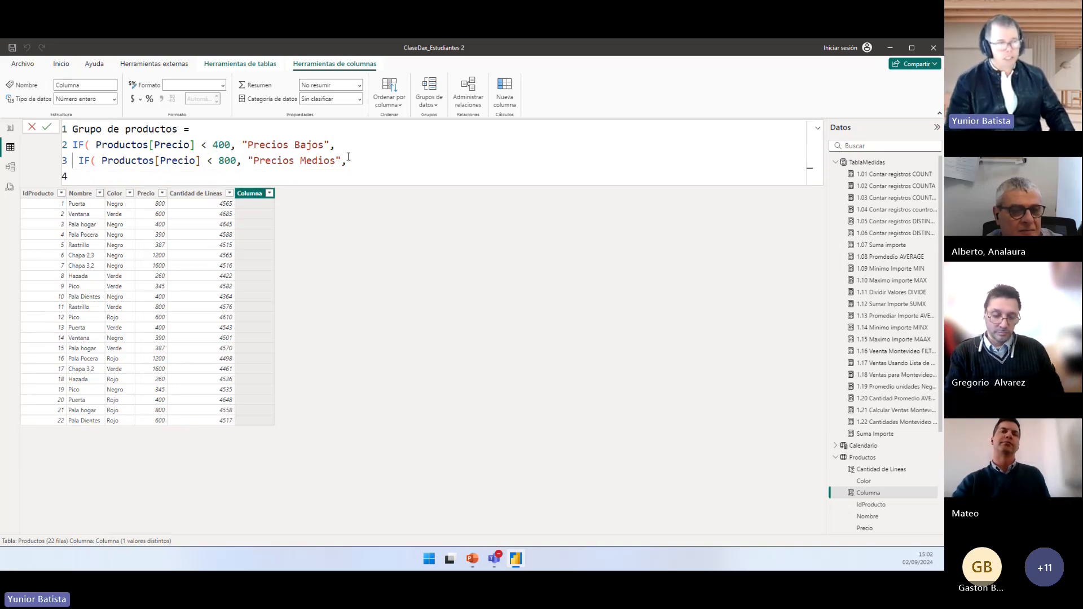
type("\"\"")
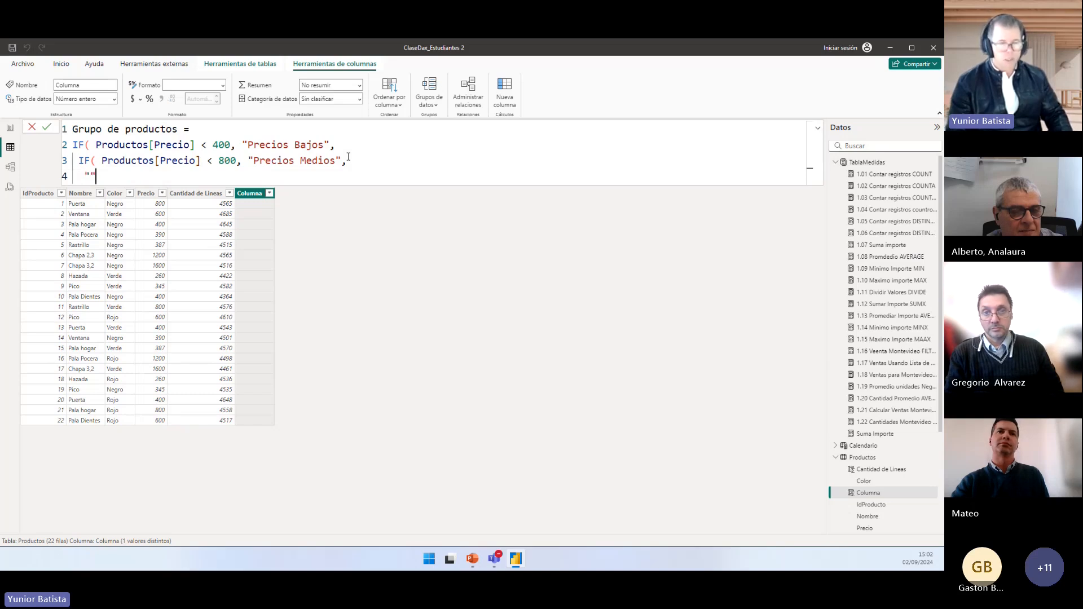
key("Left")
type("Precios")
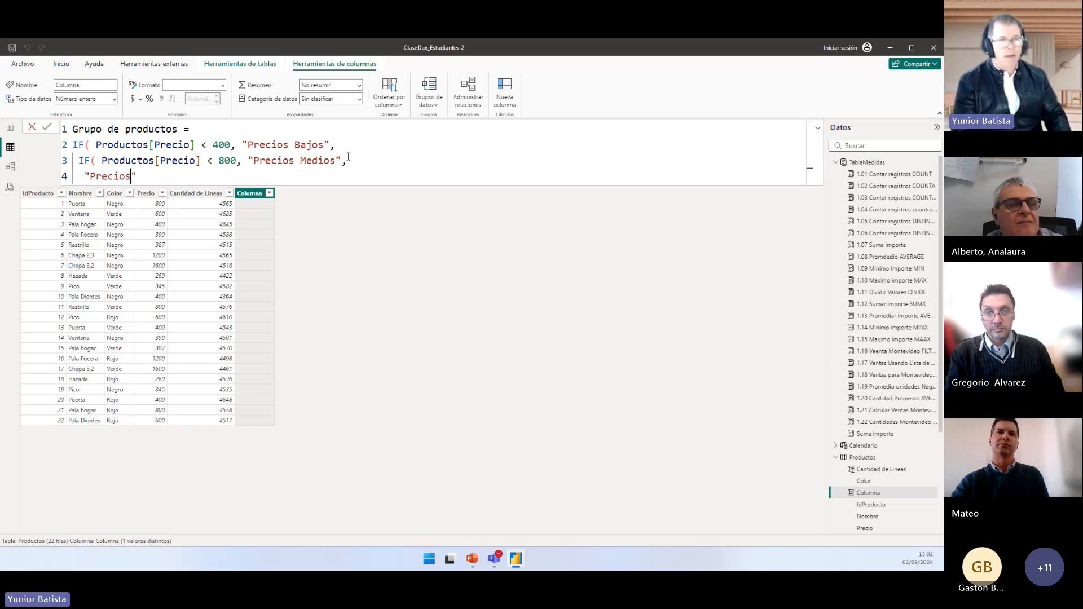
type(" ALtos")
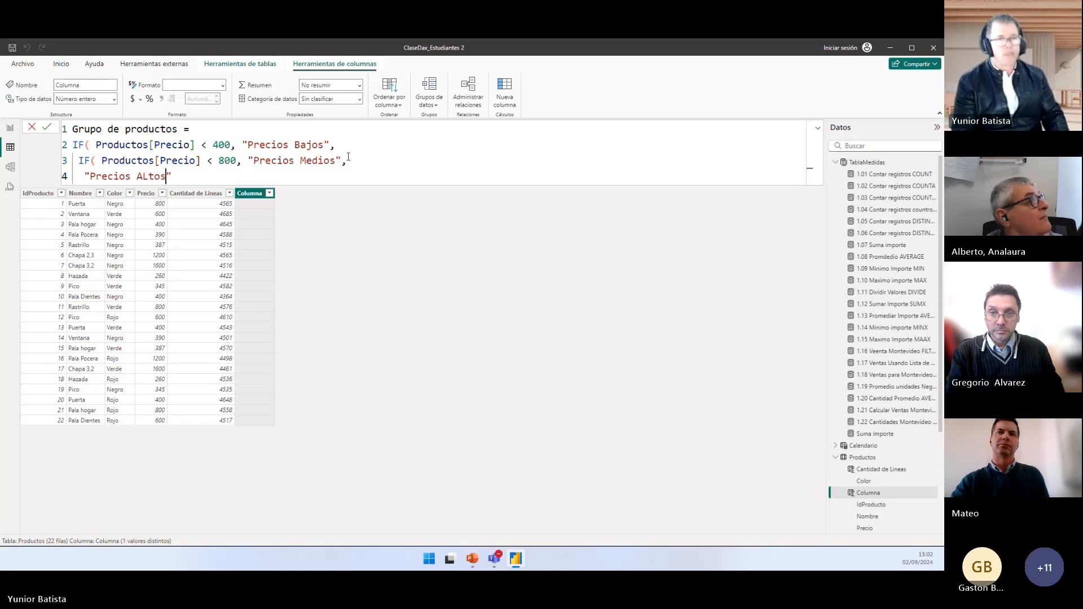
key("BackSpace")
key("BackSpace")
key("BackSpace")
key("BackSpace")
type("ltos\"")
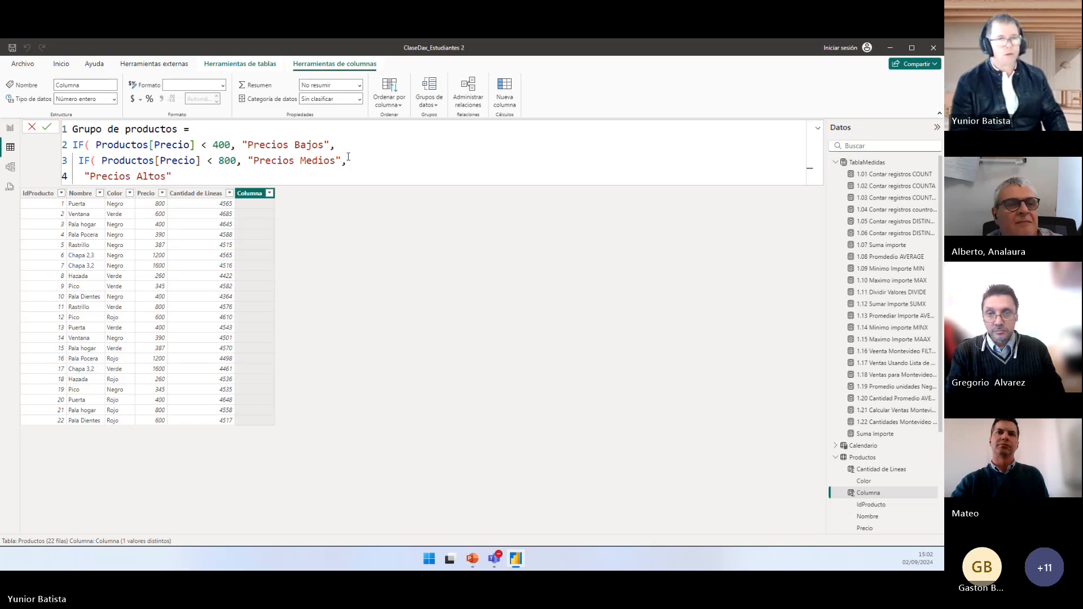
type("))")
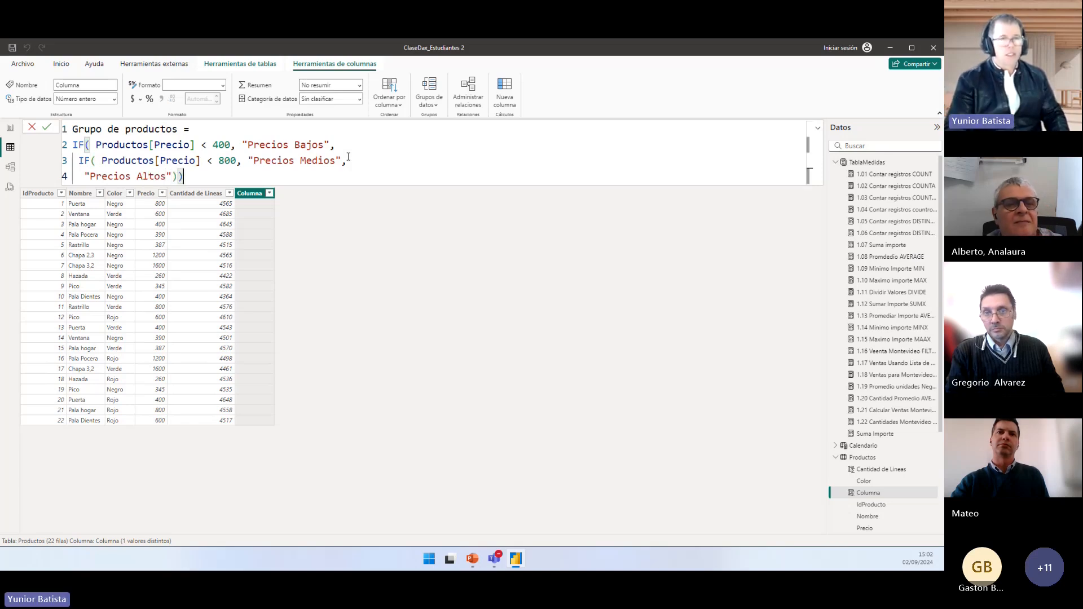
key("BackSpace")
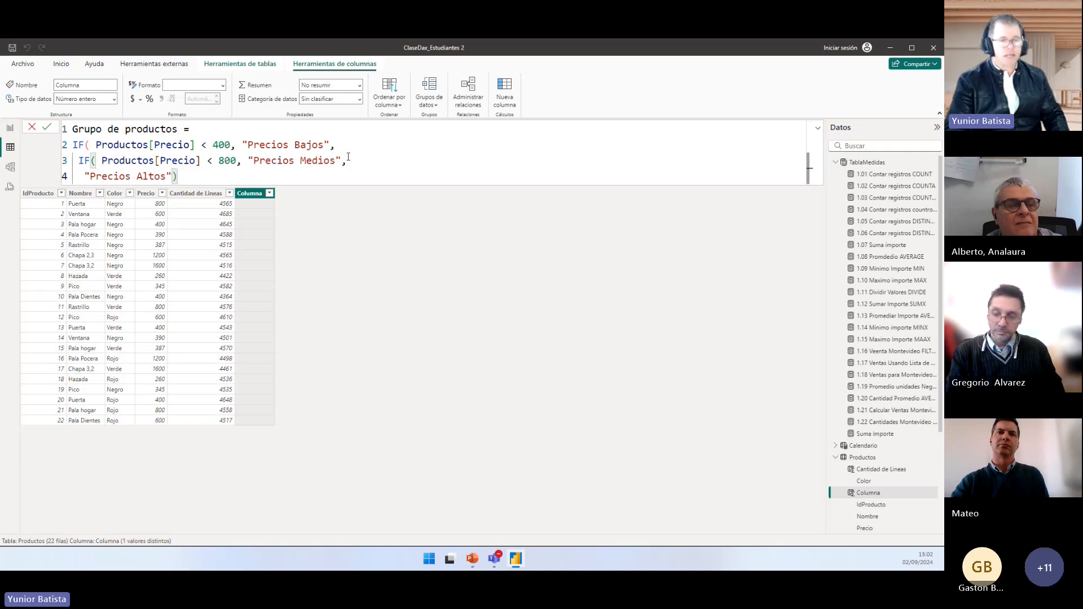
type(")")
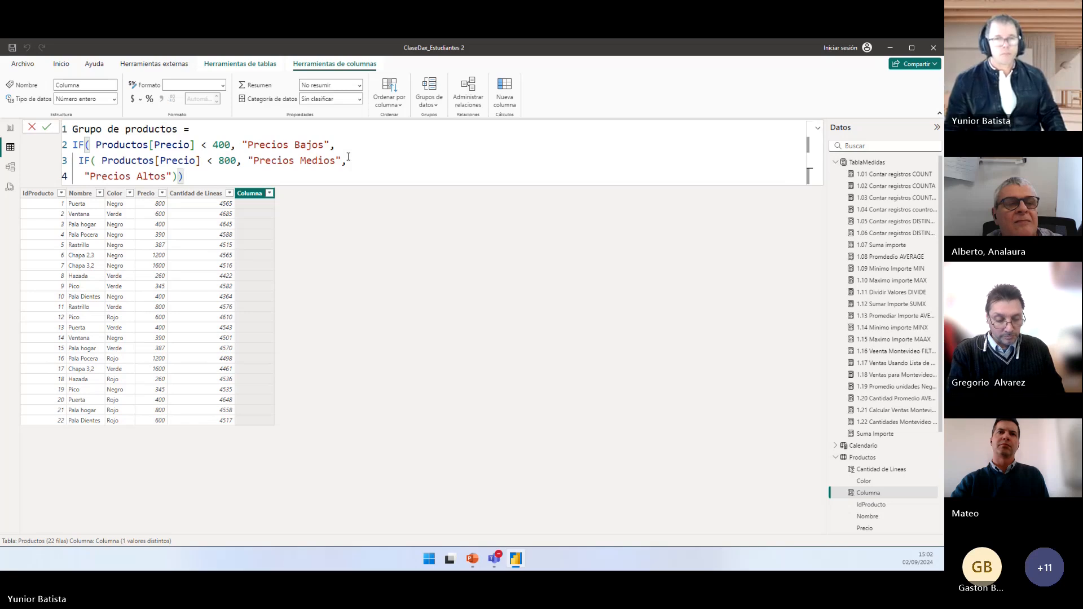
key("Return")
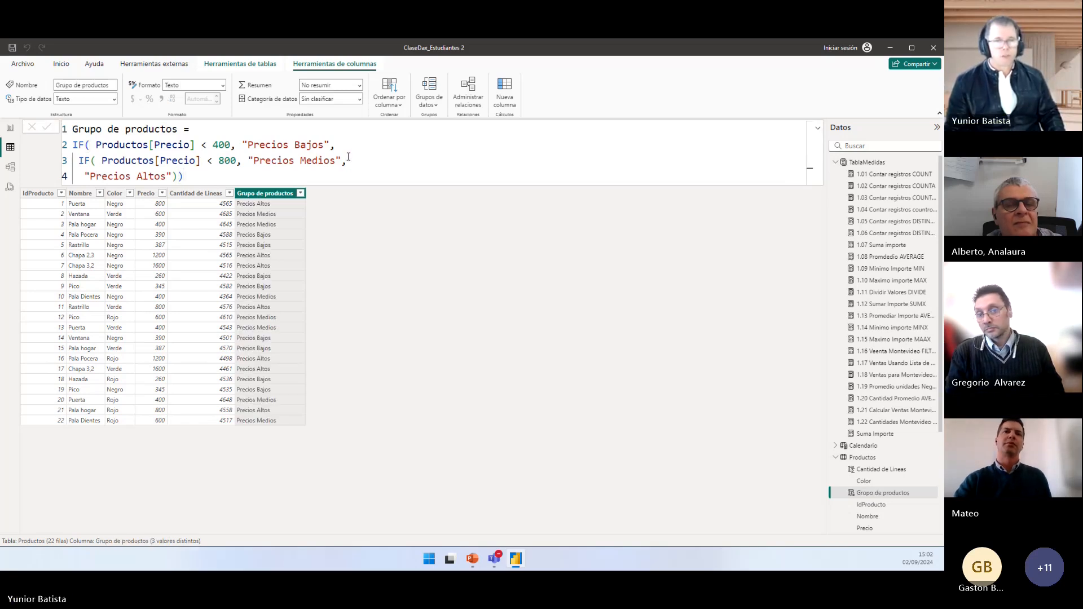
Step: Sort the table ascending by Grupo de productos, magnify it, and box the prices and group labels of the Precios Altos rows in blue
left_click(300, 194)
left_click(319, 204)
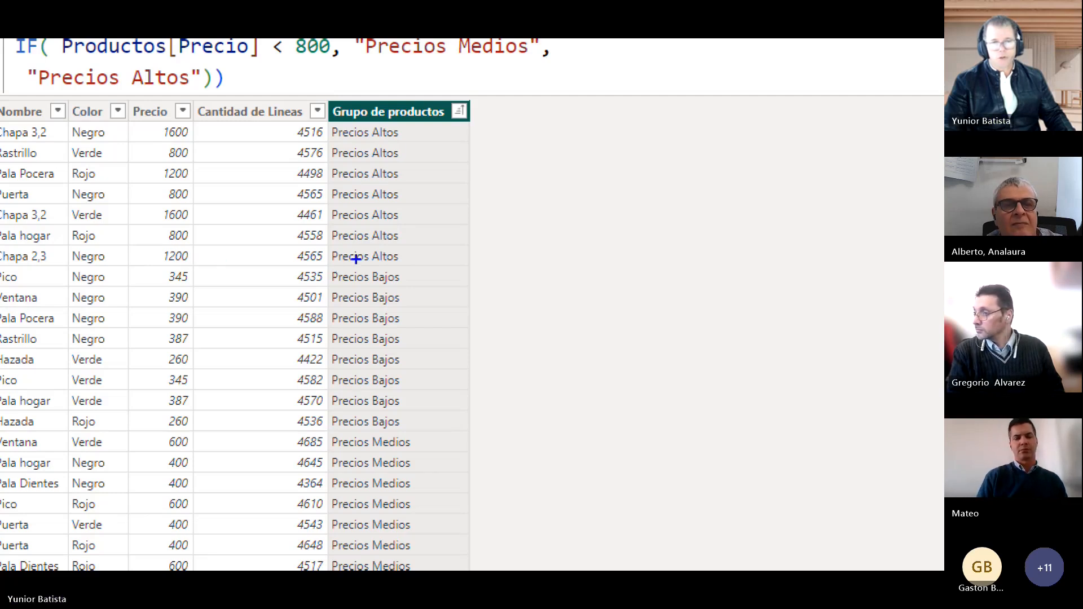
left_click_drag(193, 261, 130, 119)
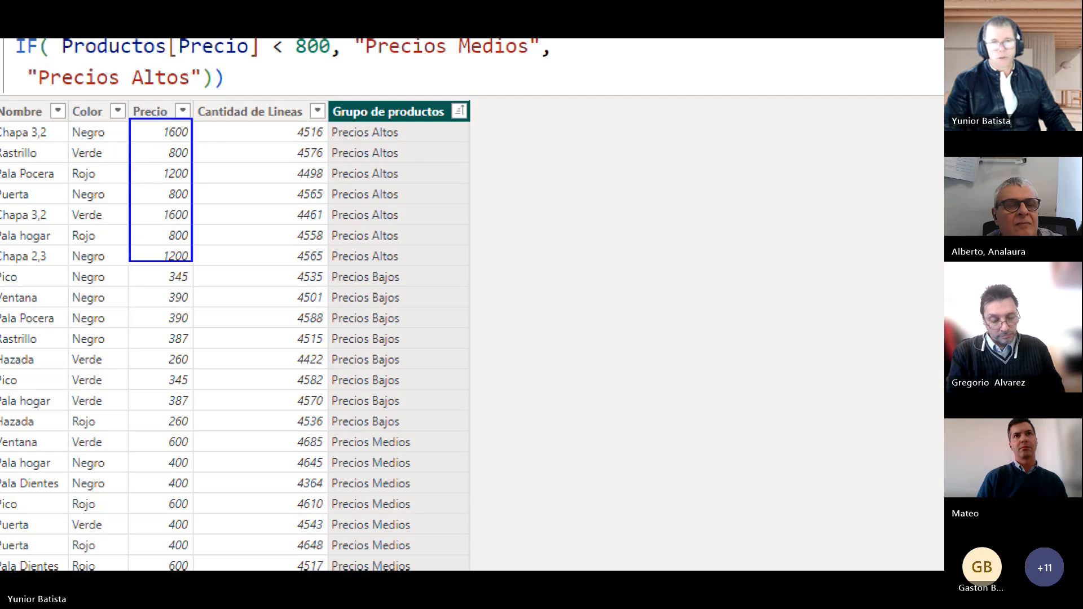
mouse_move(334, 123)
left_mouse_down()
mouse_move(405, 247)
mouse_move(465, 264)
left_mouse_up()
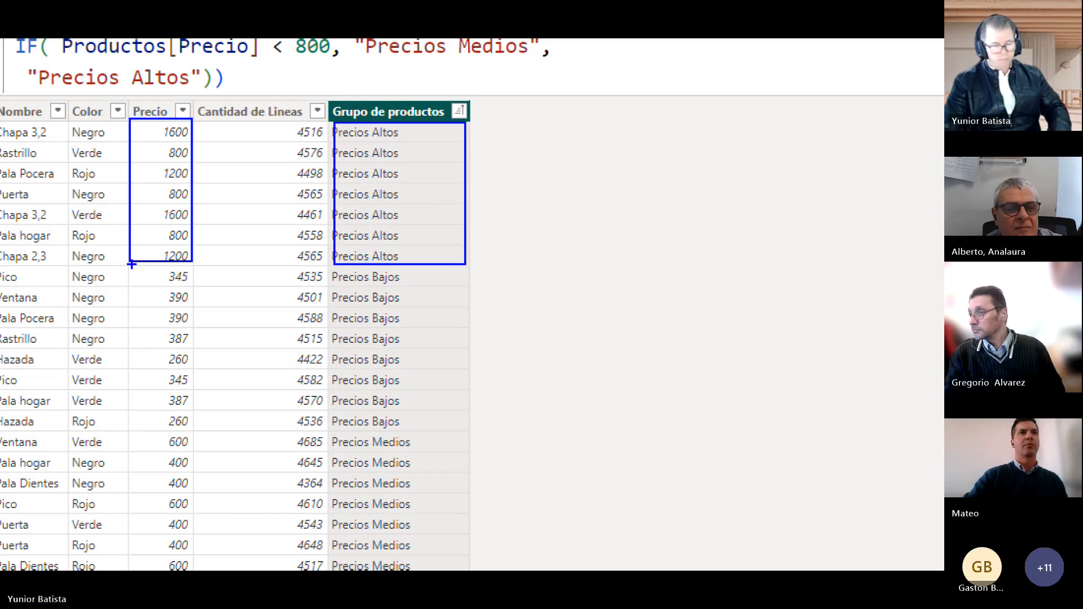
Step: Box the prices and group labels of the Precios Bajos rows in red and those of the Precios Medios rows in green
mouse_move(134, 265)
left_mouse_down()
mouse_move(174, 344)
mouse_move(180, 417)
mouse_move(193, 433)
left_mouse_up()
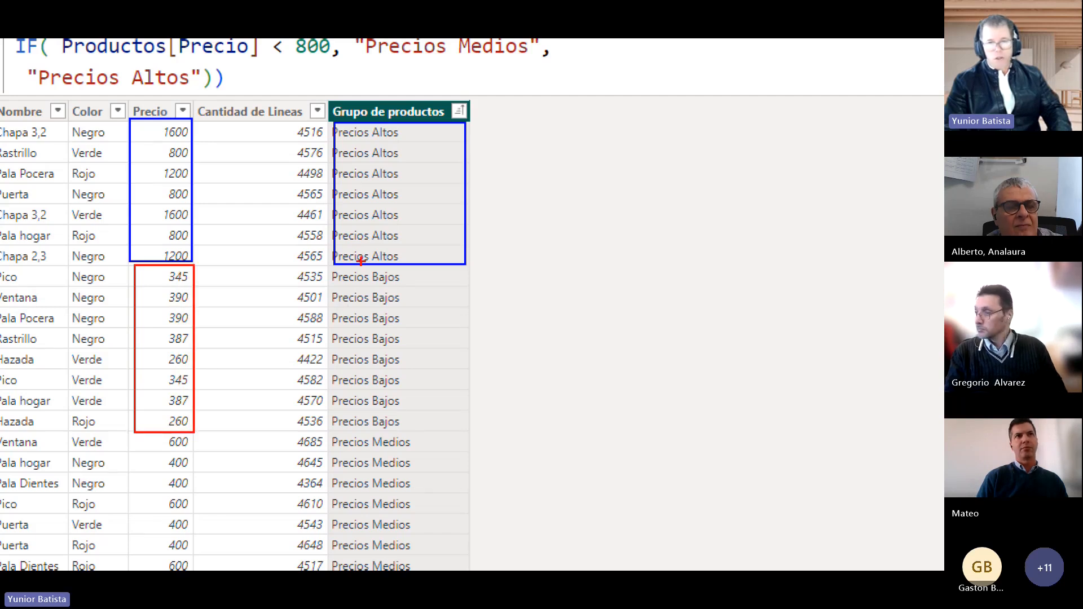
mouse_move(327, 270)
left_mouse_down()
mouse_move(346, 284)
mouse_move(398, 290)
mouse_move(466, 413)
left_mouse_up()
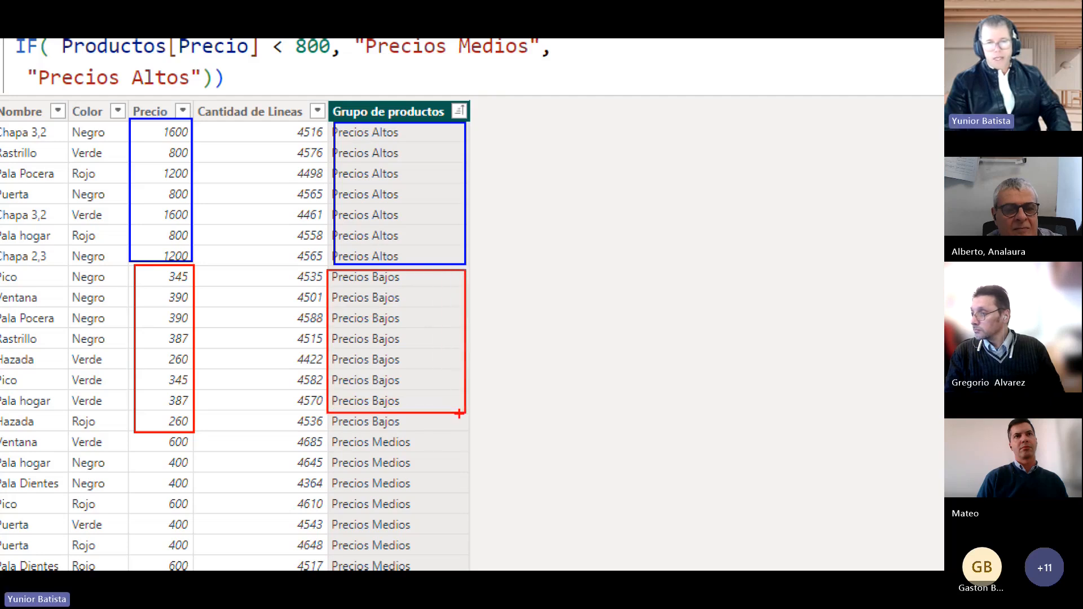
key("g")
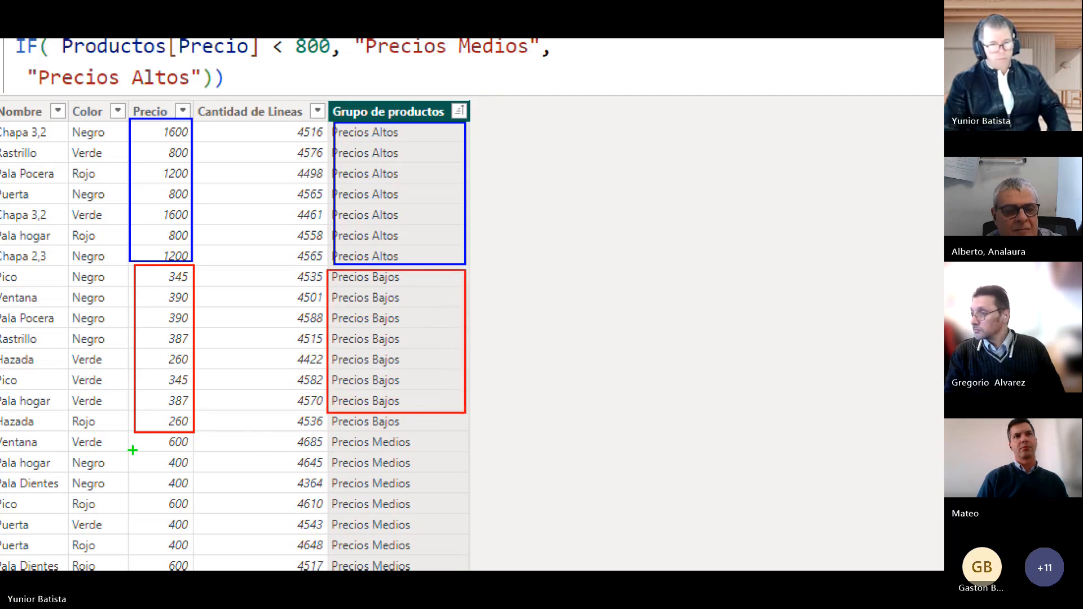
left_click_drag(130, 433, 162, 463)
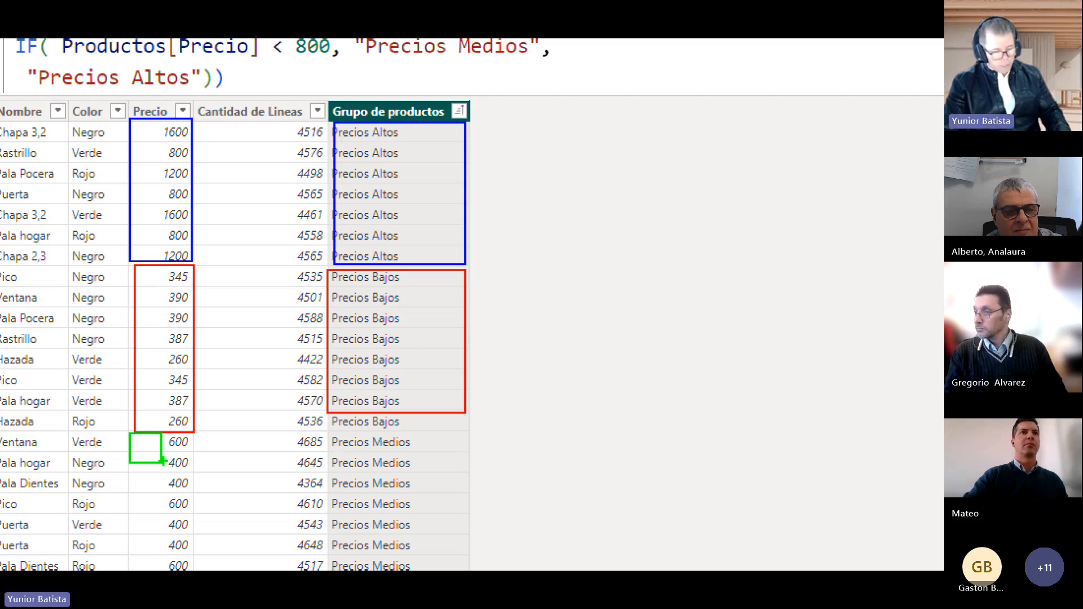
key("ctrl+z")
key("ctrl+z")
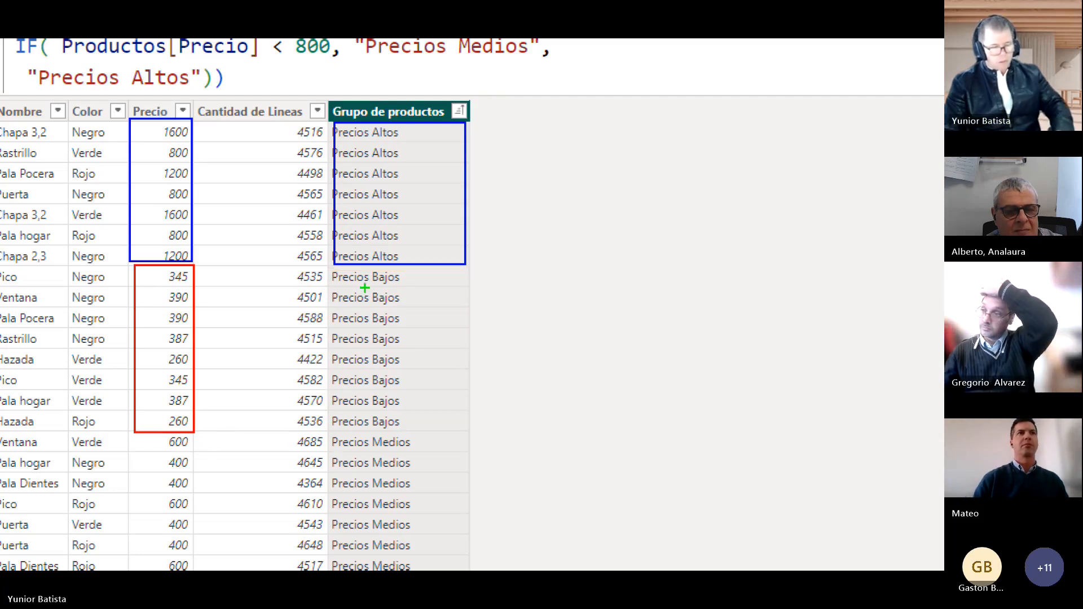
key("r")
left_click_drag(328, 269, 466, 433)
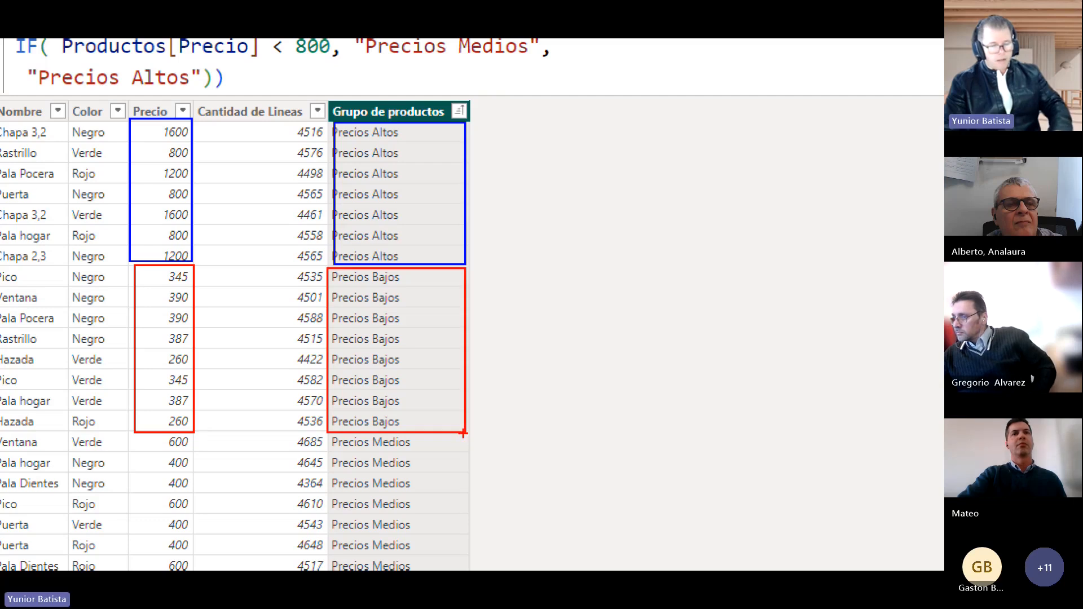
mouse_move(135, 435)
left_mouse_down()
mouse_move(194, 511)
mouse_move(194, 568)
left_mouse_up()
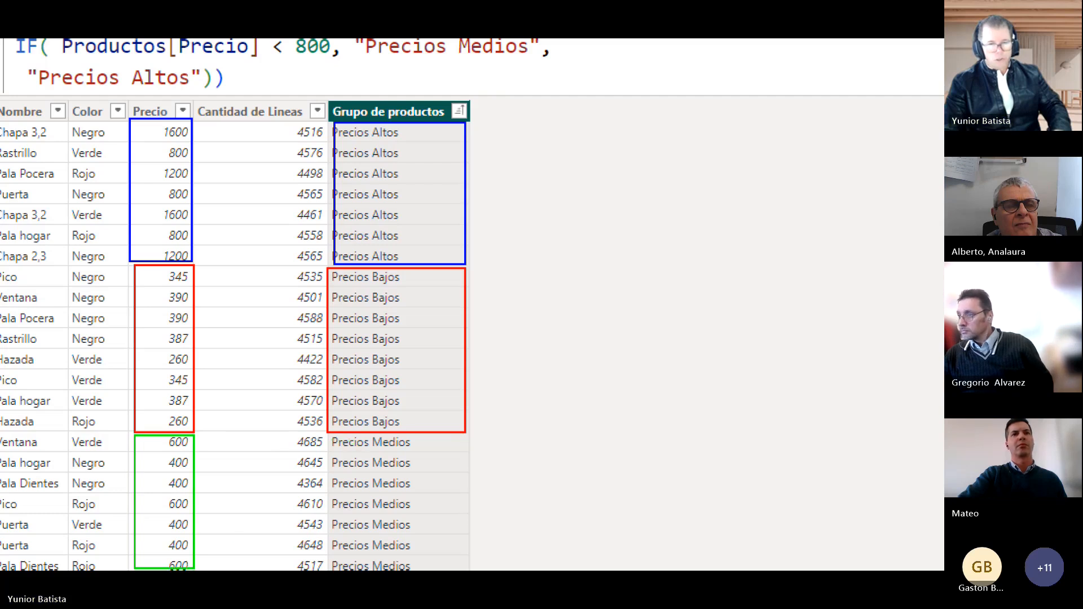
mouse_move(330, 434)
left_mouse_down()
mouse_move(430, 562)
mouse_move(466, 568)
left_mouse_up()
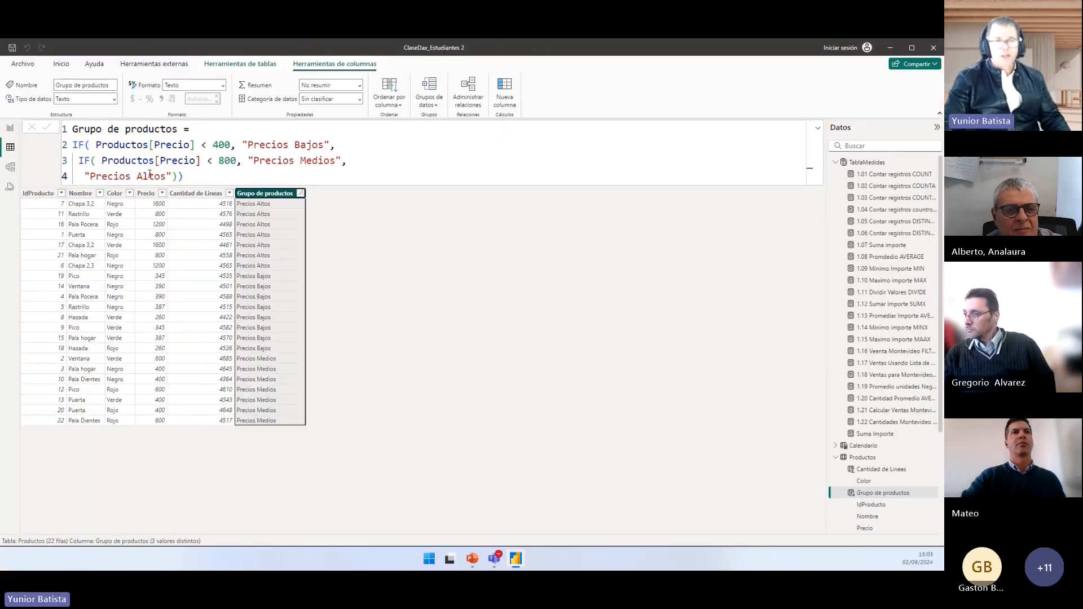
Step: Highlight the entire nested IF expression in the Grupo de productos formula
left_click(150, 174)
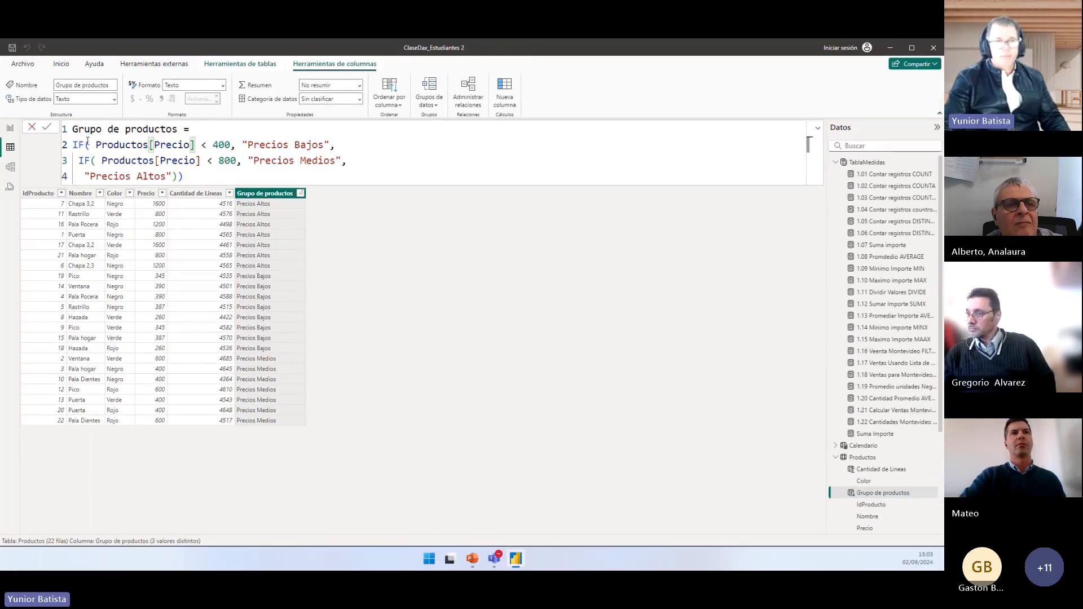
left_click_drag(73, 145, 255, 171)
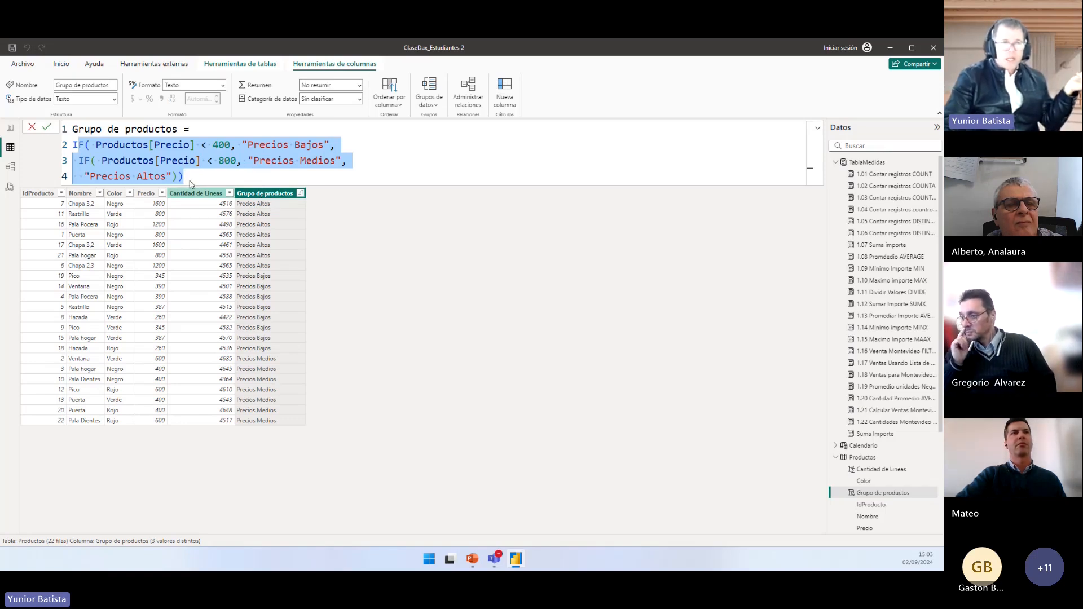
Step: Return to the report view, add a new page after Funcion Calculate and name it "Condicion IF"
left_click(15, 130)
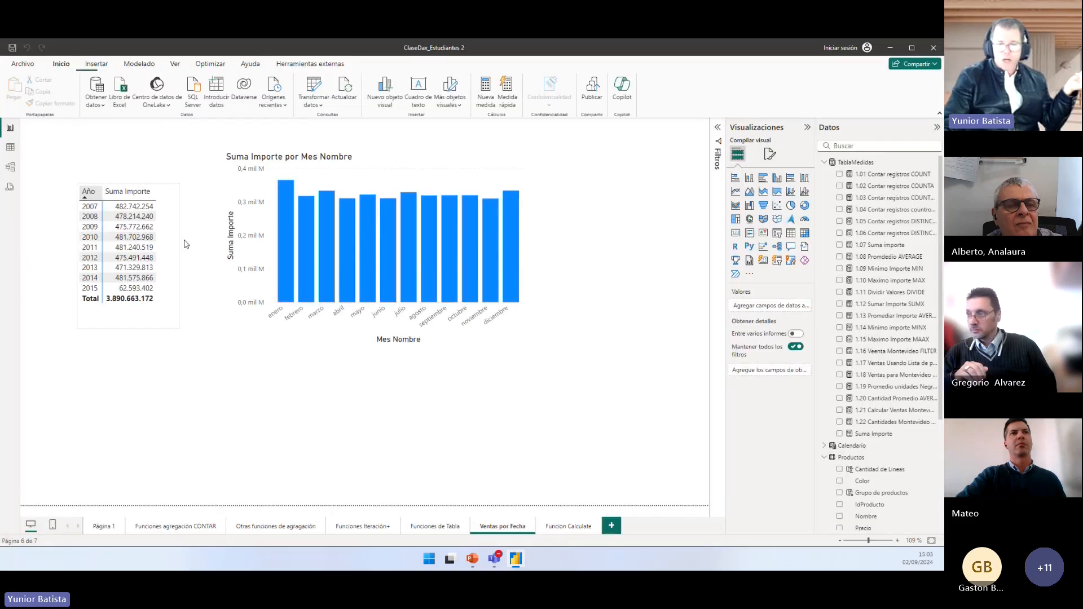
left_click(567, 526)
left_click(611, 525)
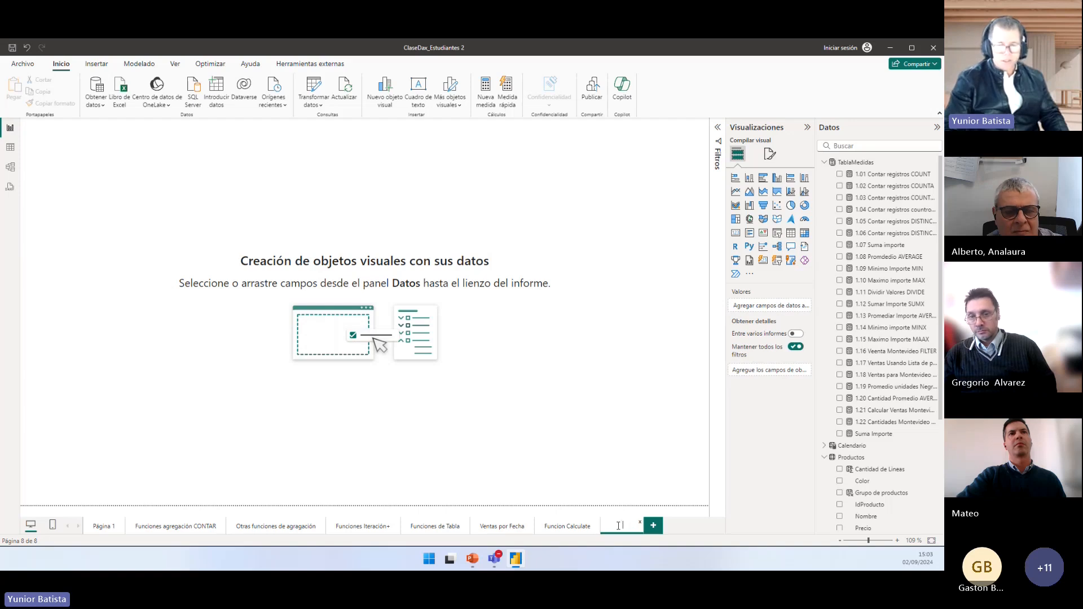
type("Condicio")
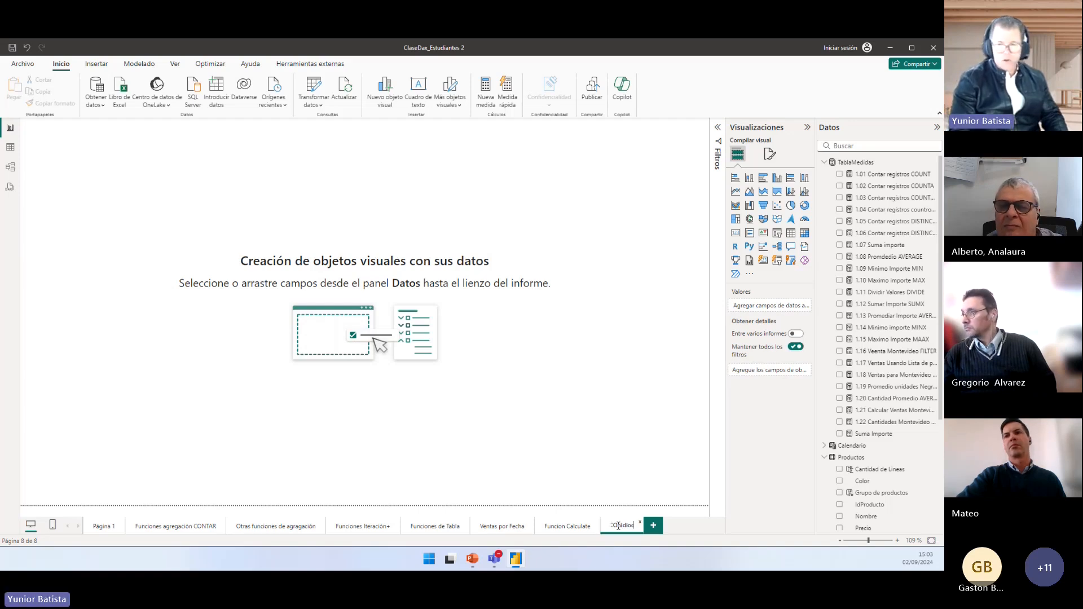
type("n")
key("Return")
type("Con")
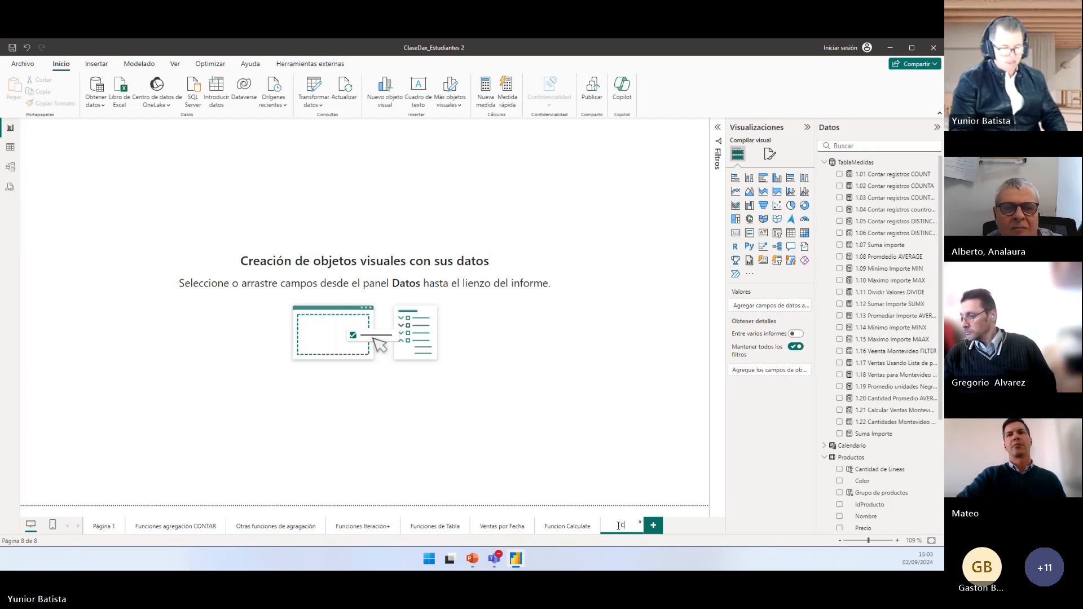
type("dicion")
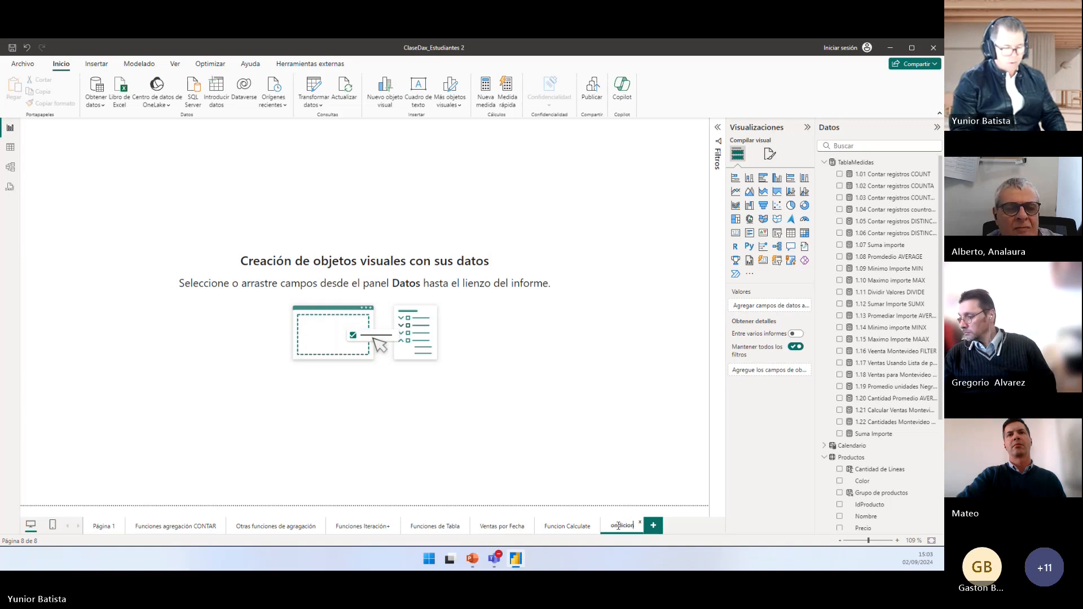
type(" IF")
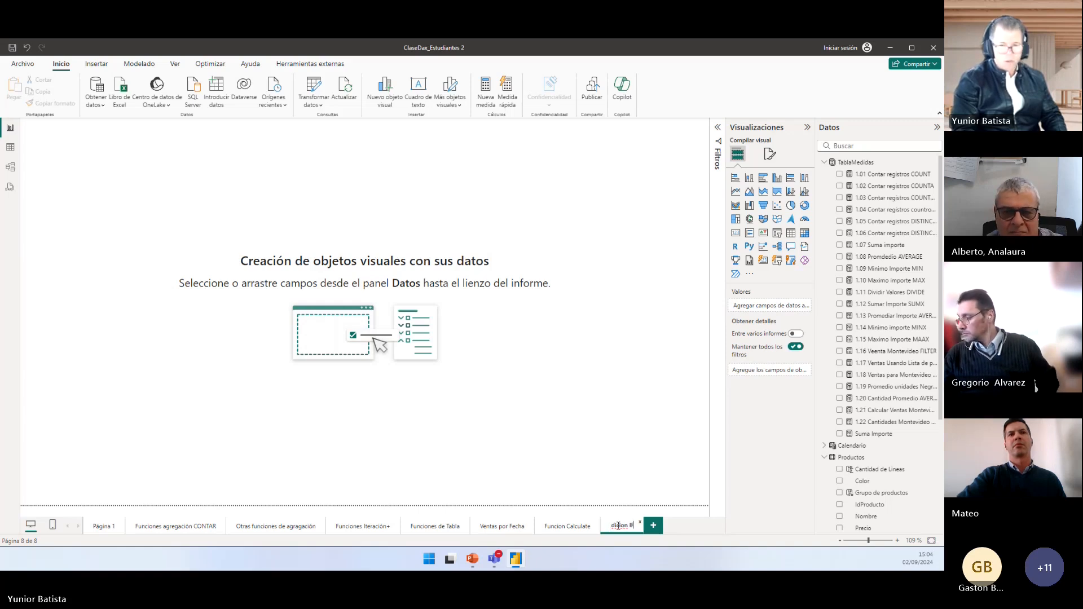
key("Return")
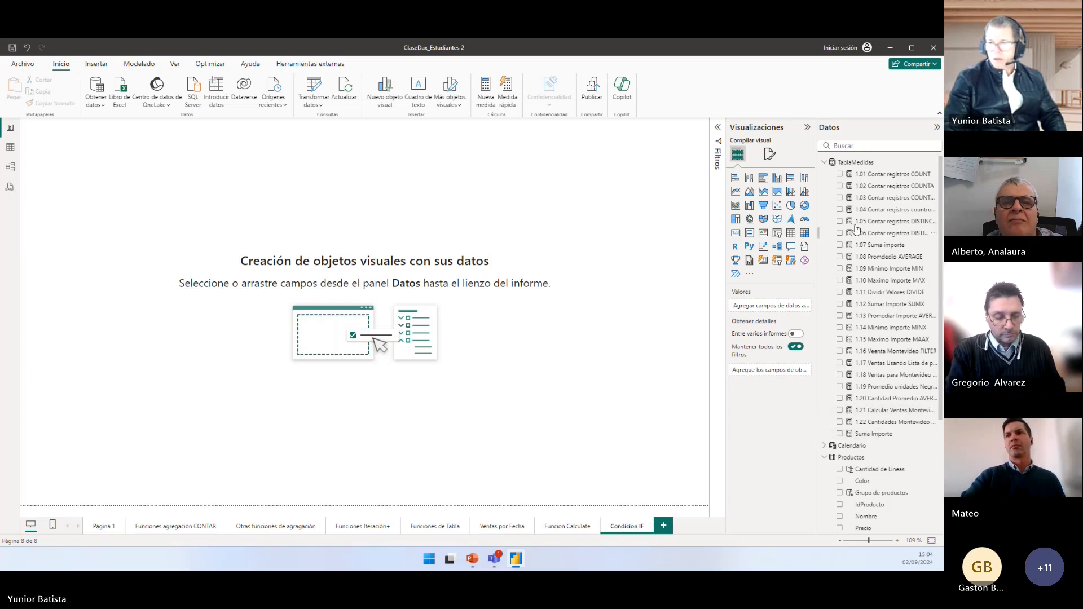
Step: Build a table visual on the Condicion IF page with Grupo de productos from Productos and Cantidad from Ventas
left_click(825, 162)
left_click(824, 186)
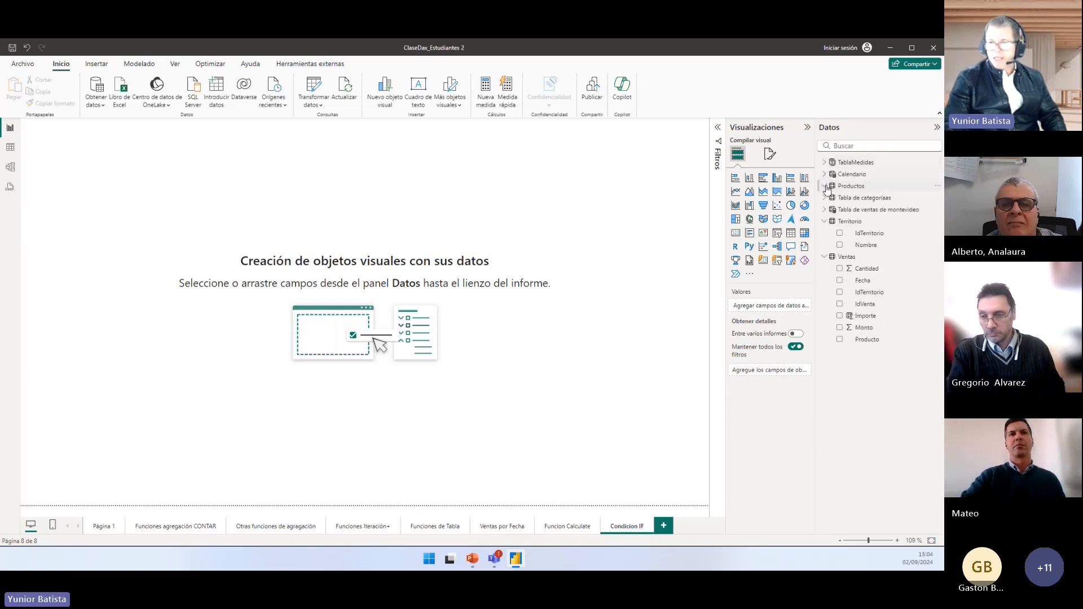
left_click(824, 221)
left_click(826, 233)
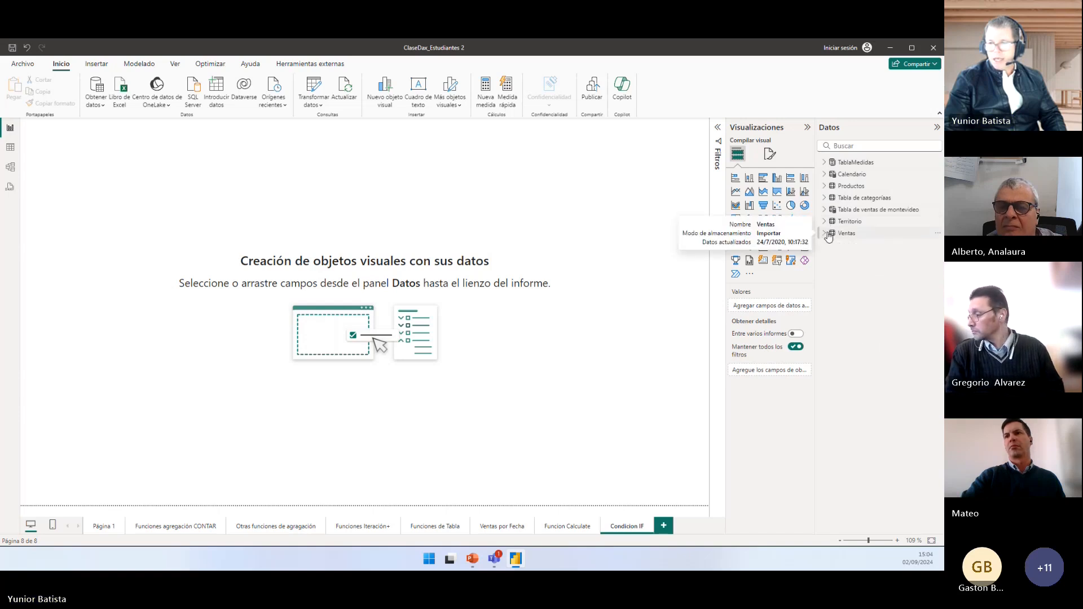
left_click(824, 187)
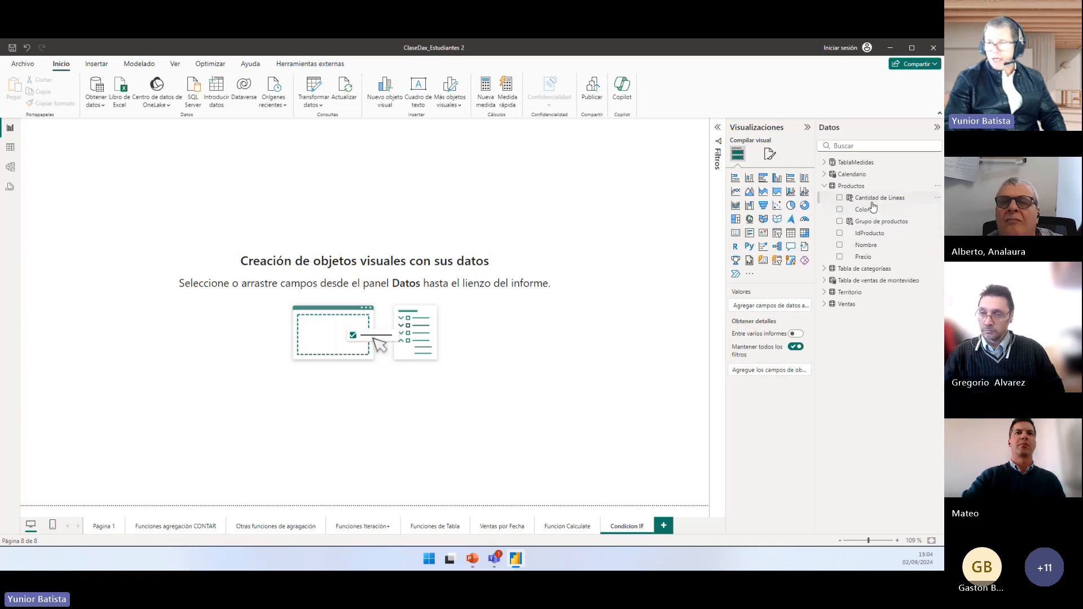
left_click_drag(876, 222, 295, 213)
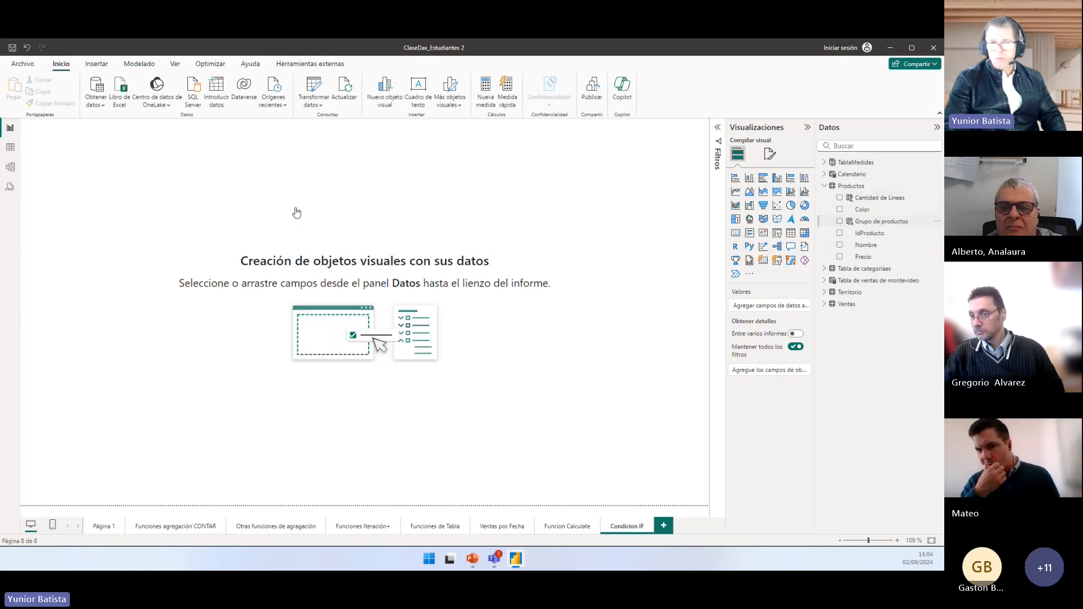
left_click(830, 305)
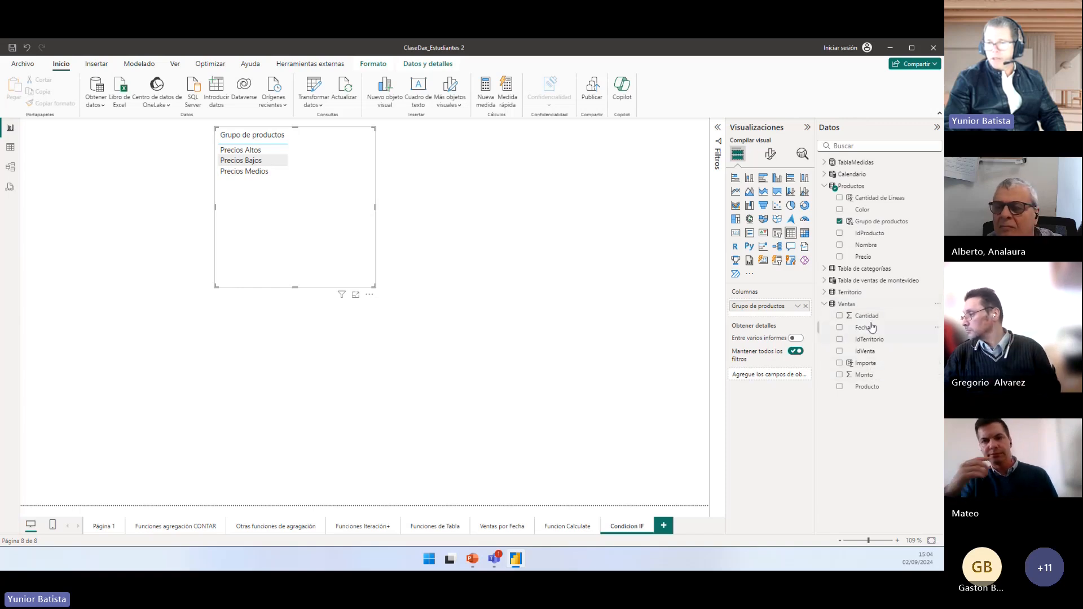
left_click_drag(867, 316, 330, 229)
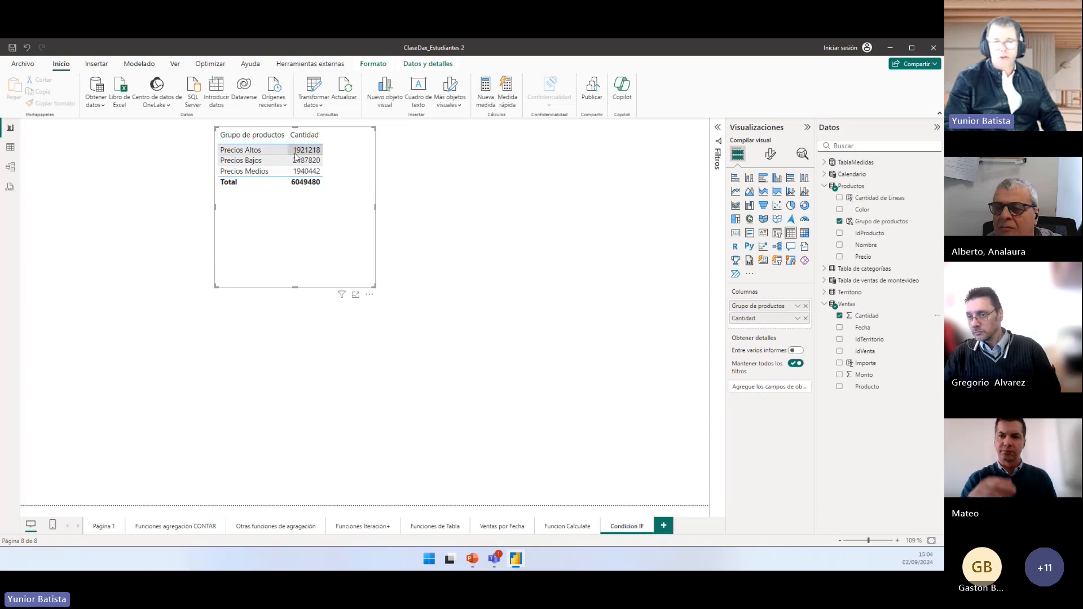
Step: Move the table visual toward the middle of the page and format the Cantidad column with a thousands separator
left_click_drag(346, 262, 388, 332)
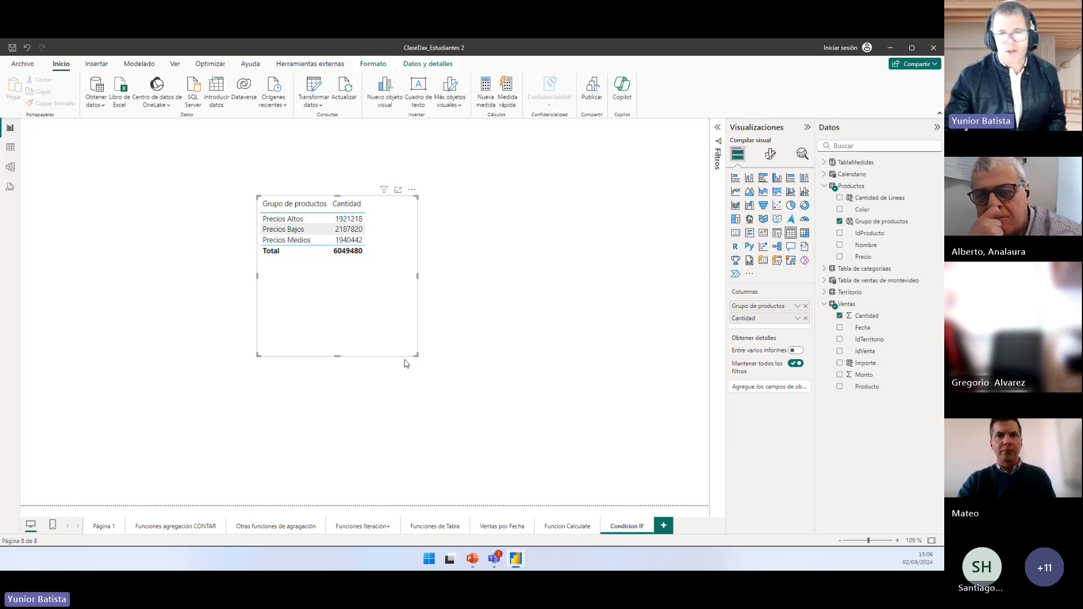
left_click(862, 317)
left_click(161, 99)
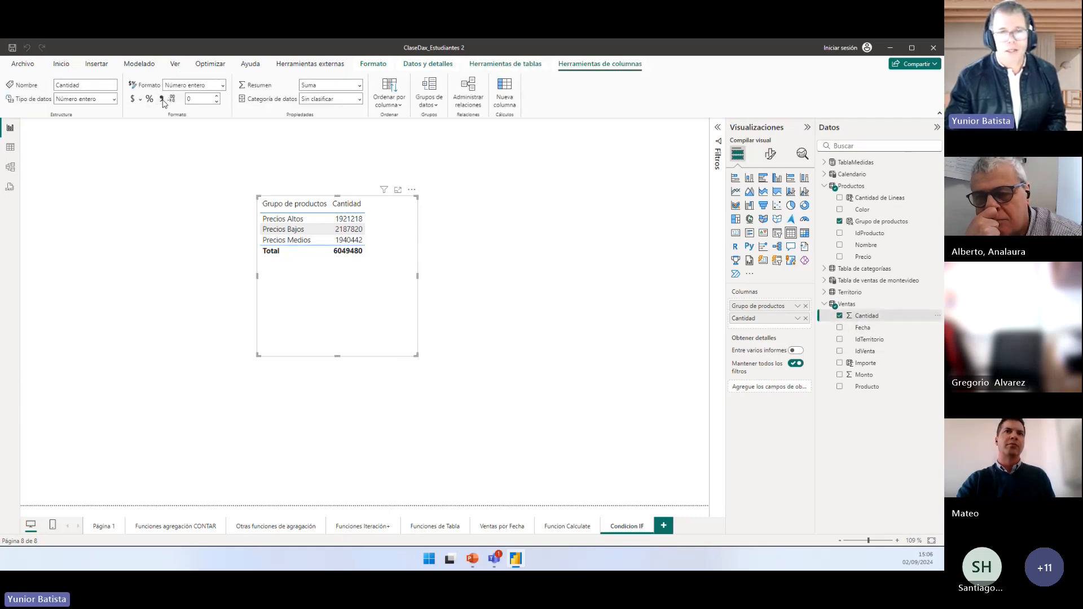
Step: Shrink the table visual to fit its rows more closely and reposition it on the left half of the page
left_click_drag(335, 281, 281, 274)
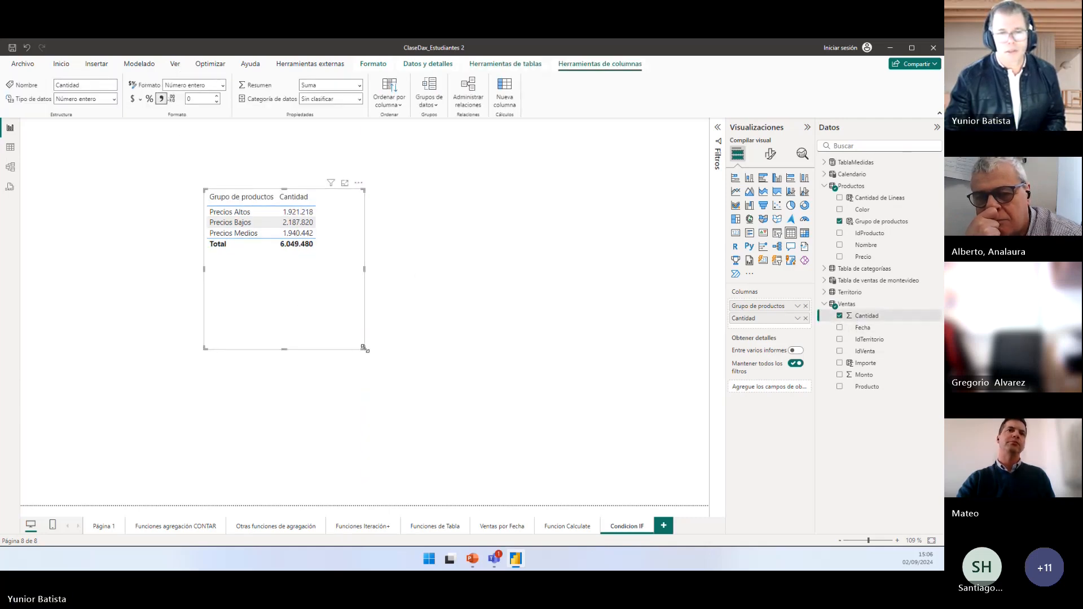
left_click_drag(364, 348, 349, 290)
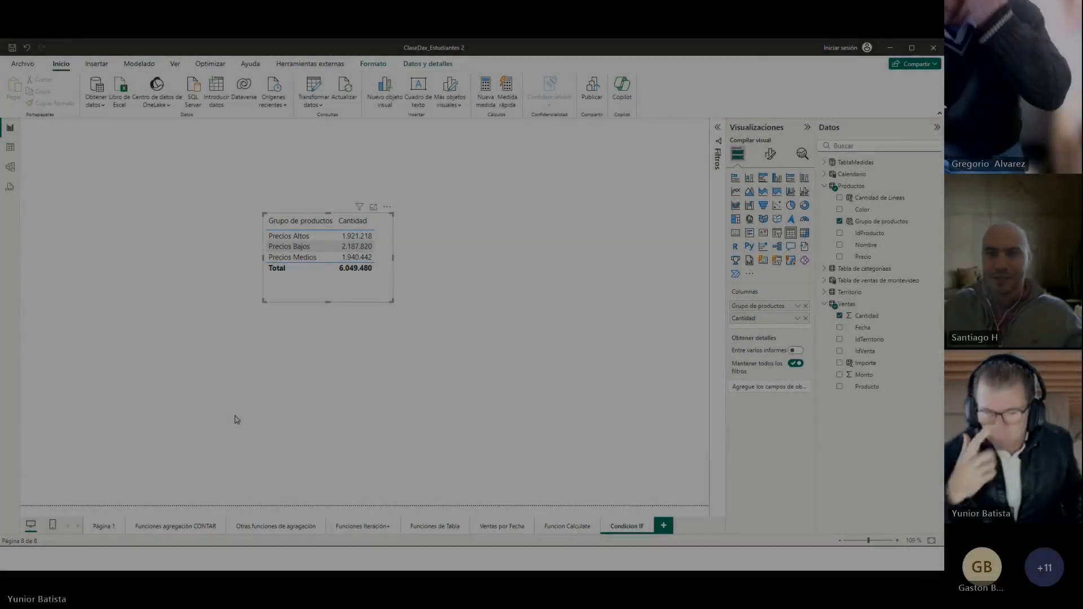
left_click_drag(308, 284, 224, 284)
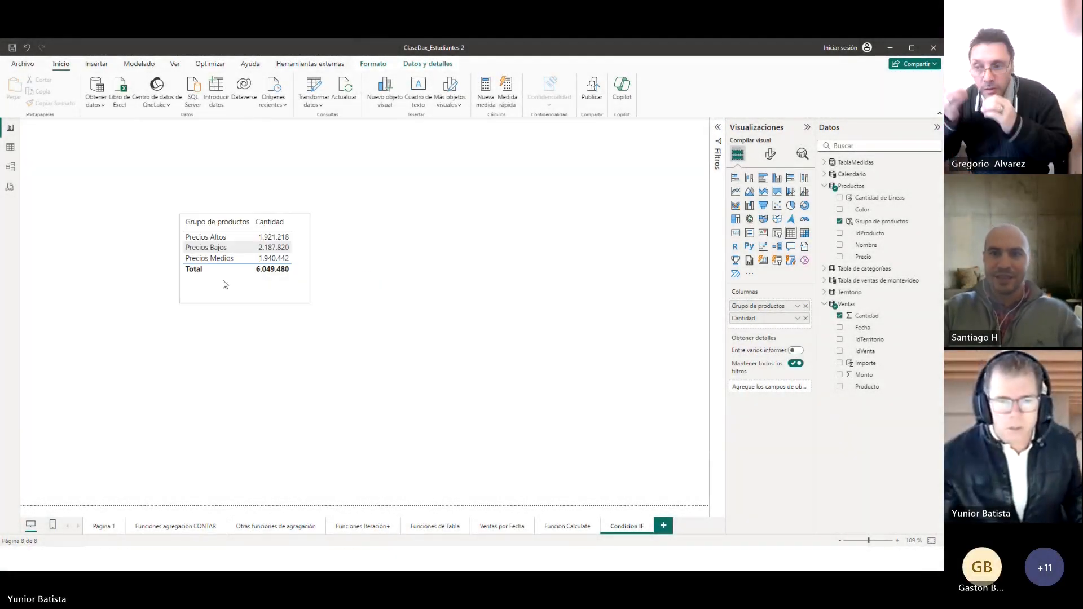
left_click(224, 285)
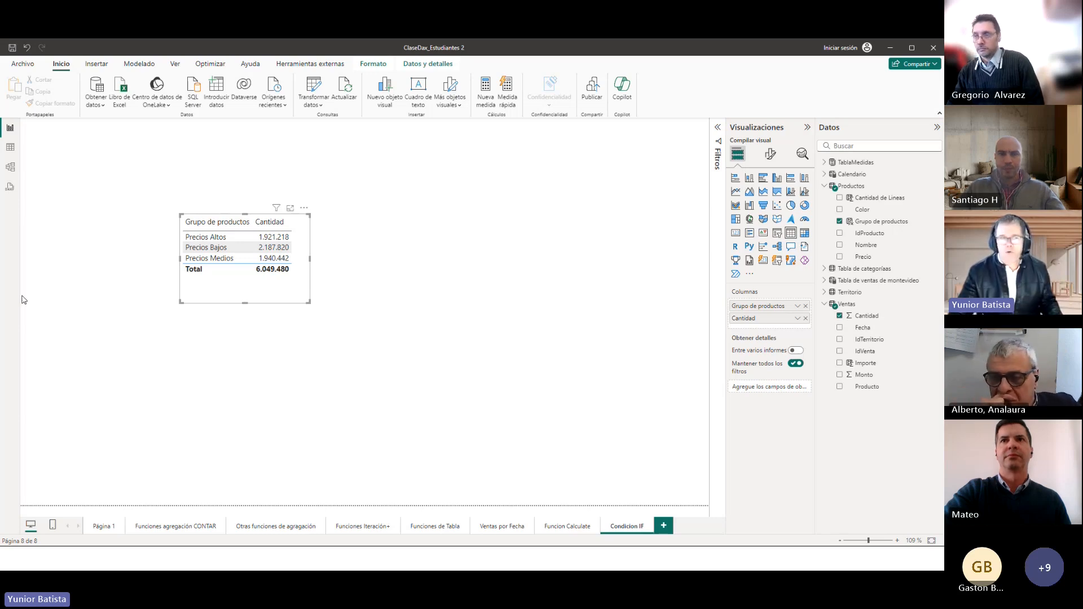
Step: Review the formula of measure 1.22 Cantidades Montevideo + Negro + Rojo and create a new measure in TablaMedidas
left_click(824, 185)
left_click(824, 162)
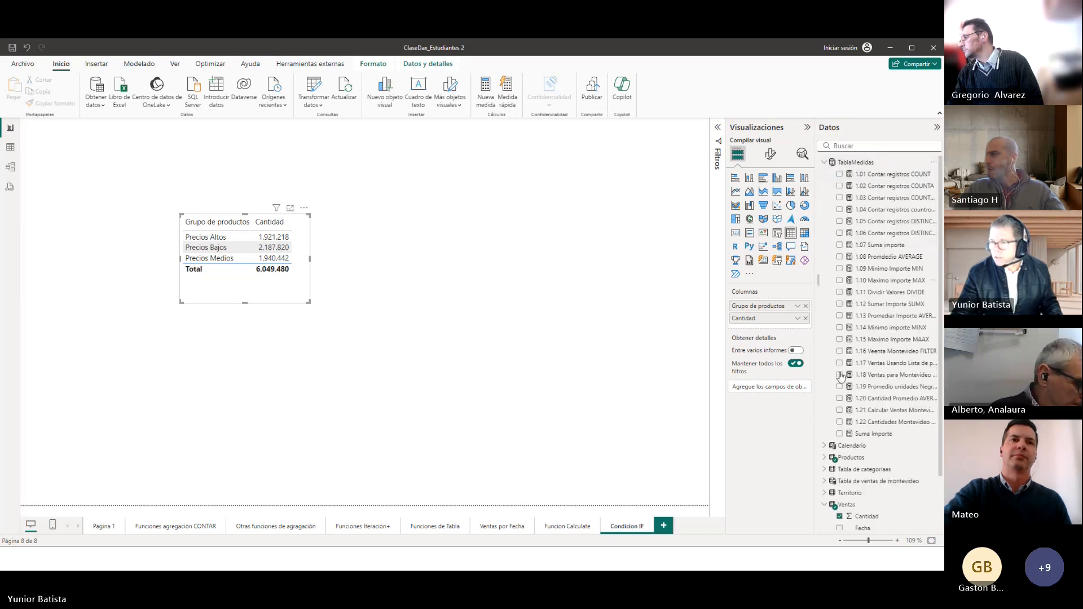
left_click(880, 410)
left_click(868, 420)
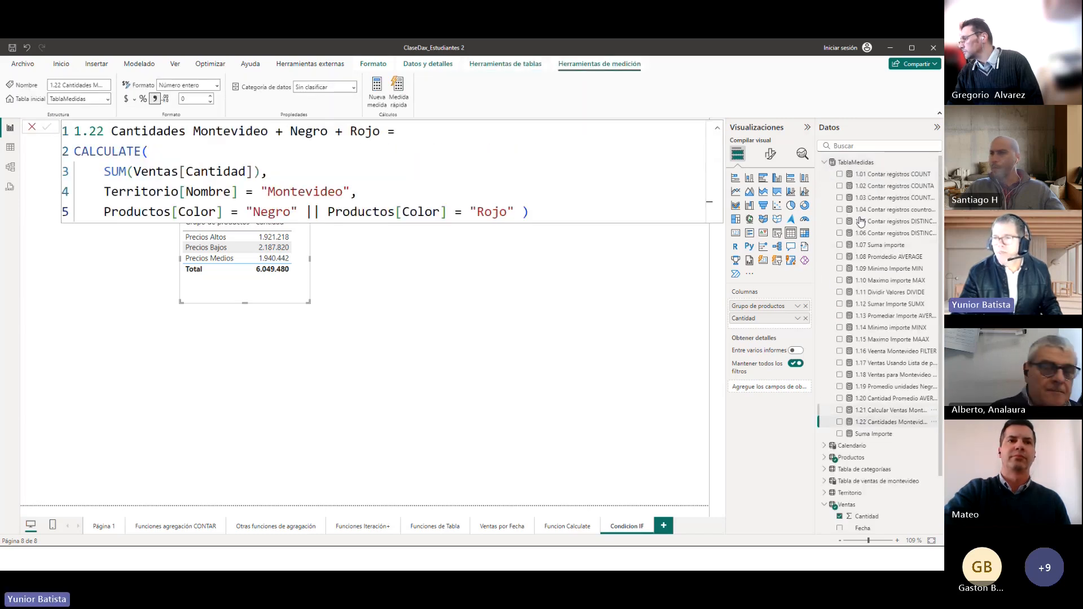
left_click(856, 162)
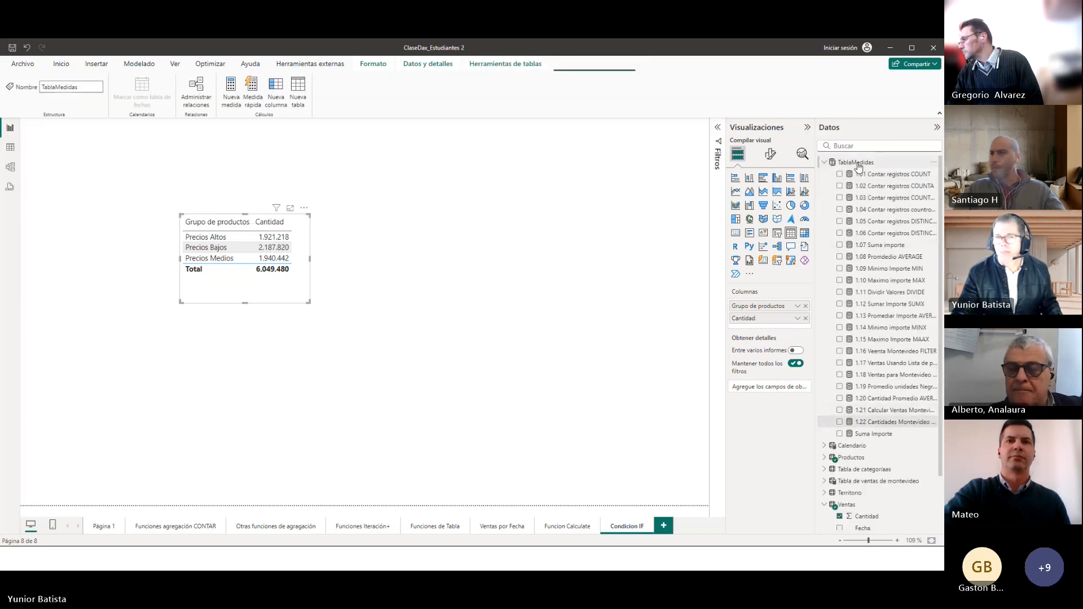
left_click(231, 100)
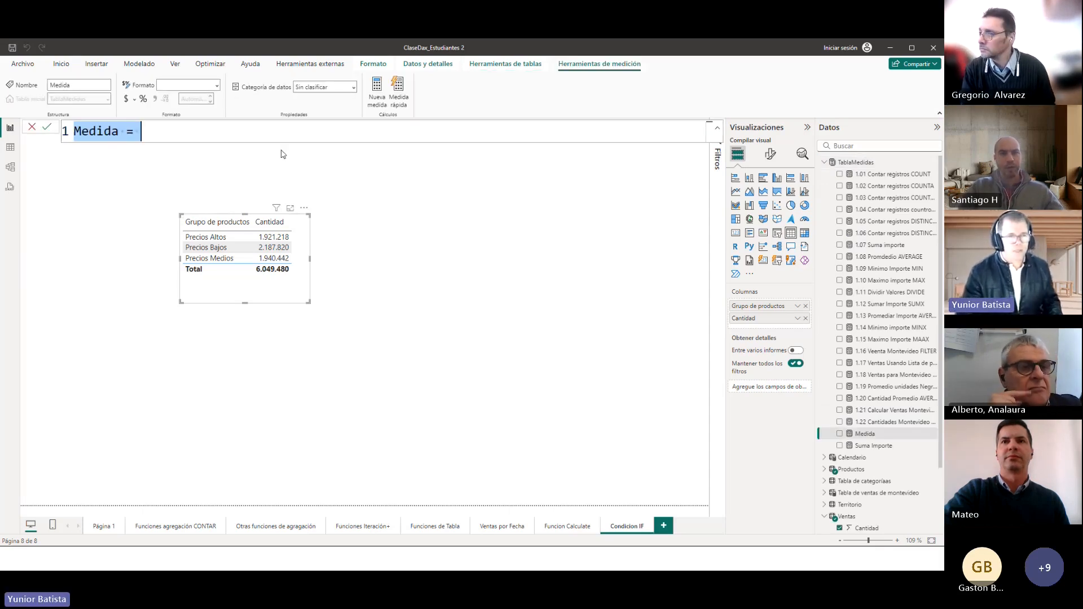
Step: Name the new measure "Cantidades Artigas + Precios ALtos", followed by the equals sign and a new line for the expression
type("Cantidades")
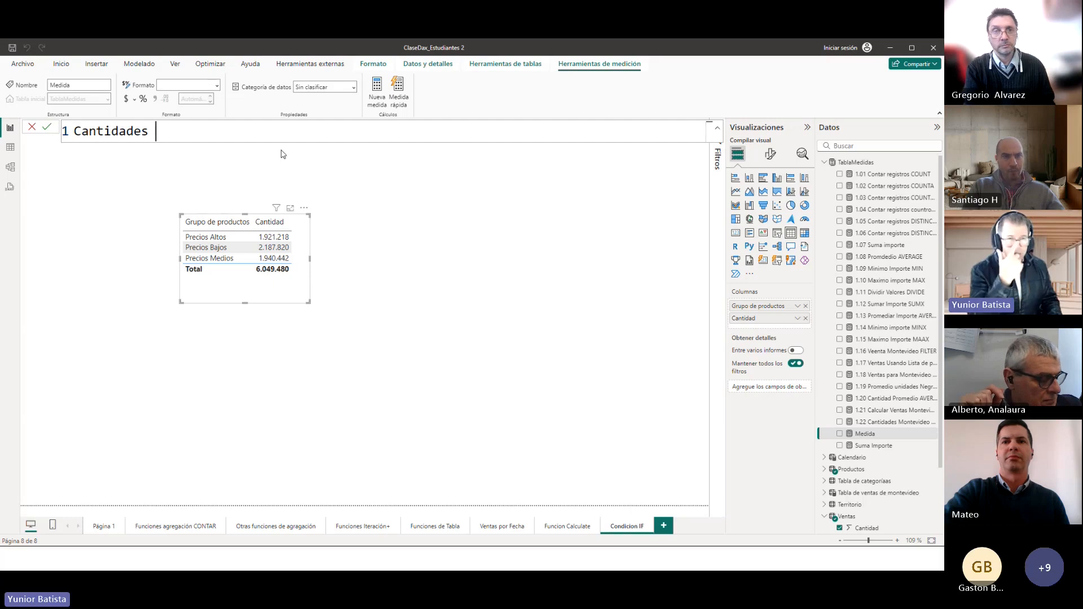
type("Art")
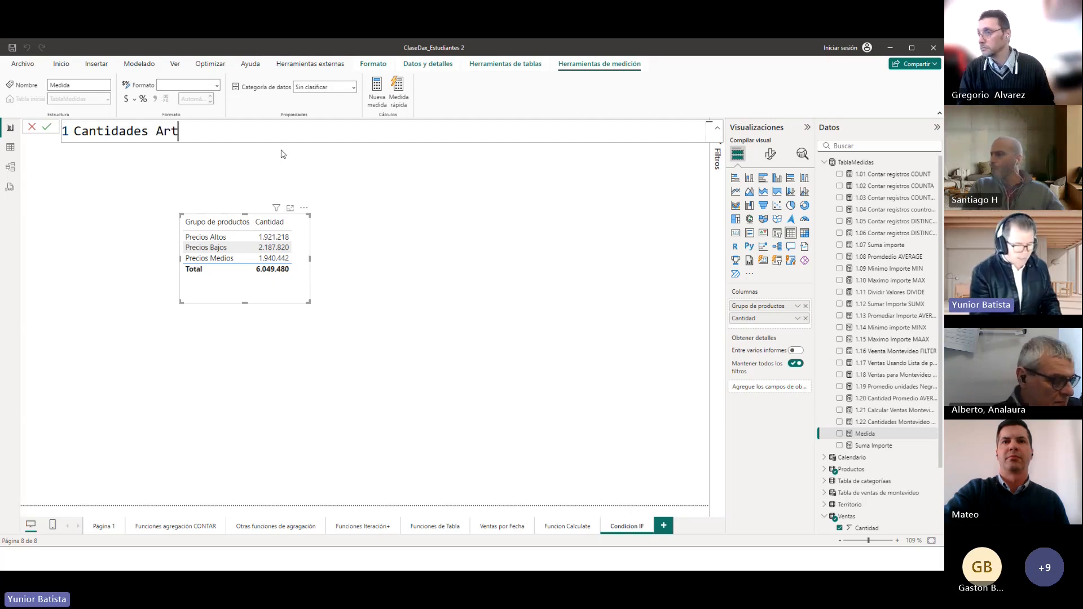
type("igas + ")
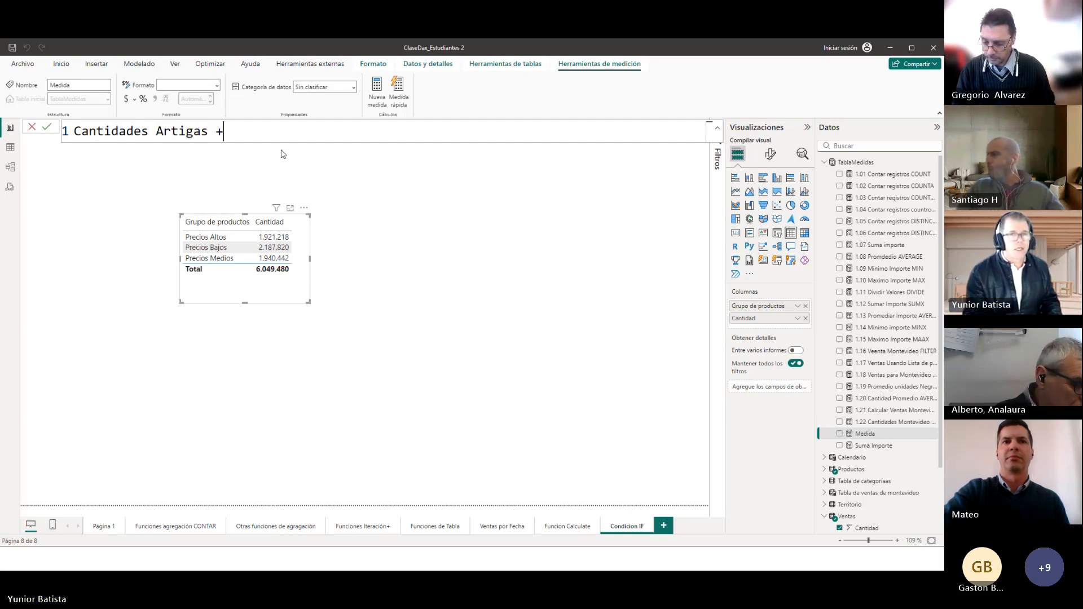
type("P")
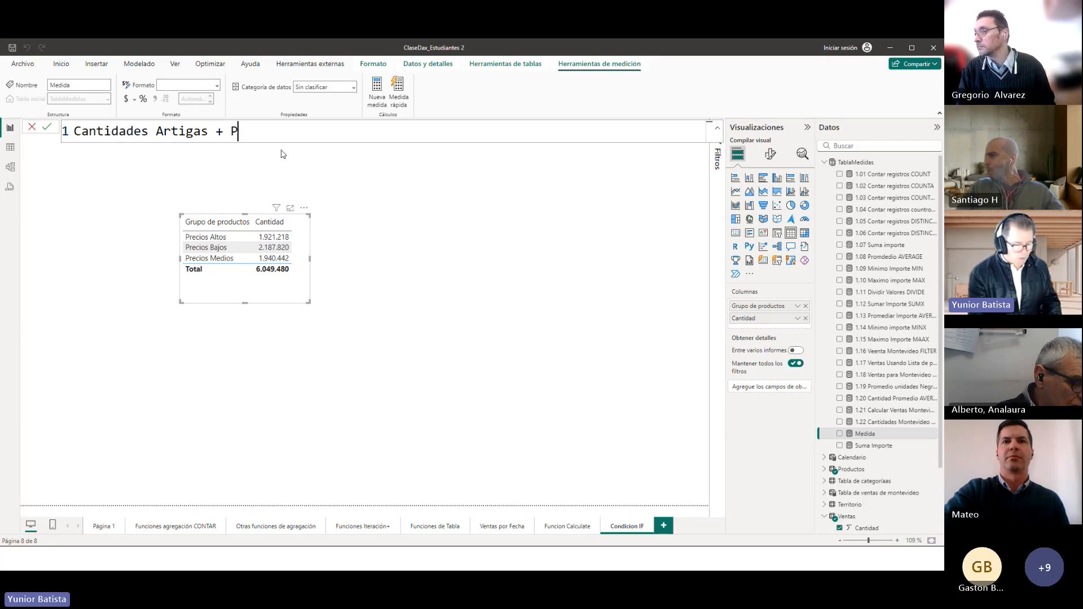
type("recios")
key("BackSpace")
key("BackSpace")
key("BackSpace")
key("BackSpace")
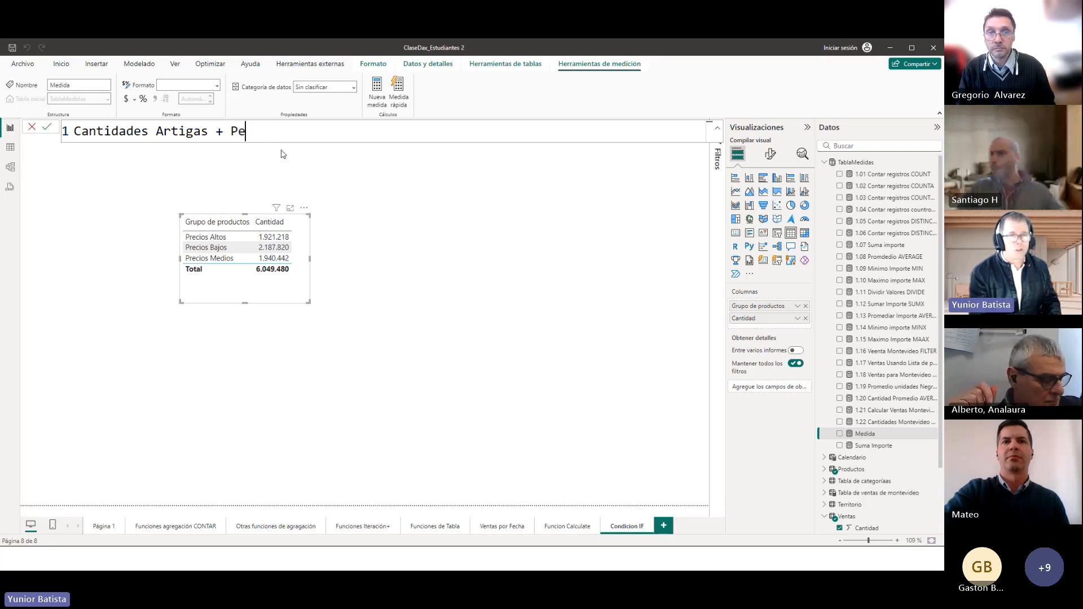
type("recios ALtois")
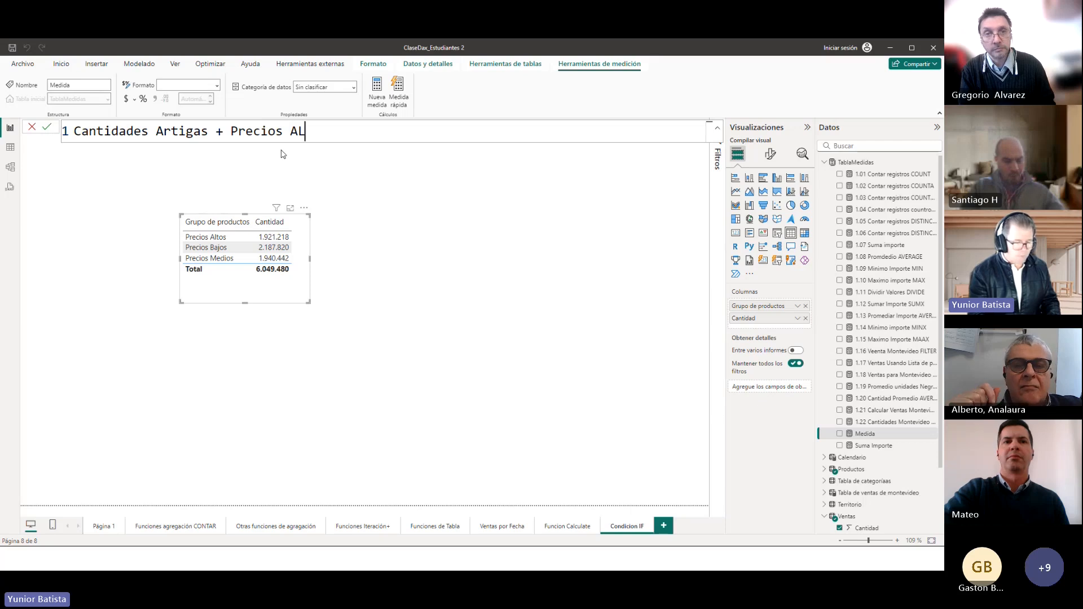
key("BackSpace")
key("BackSpace")
type("s ")
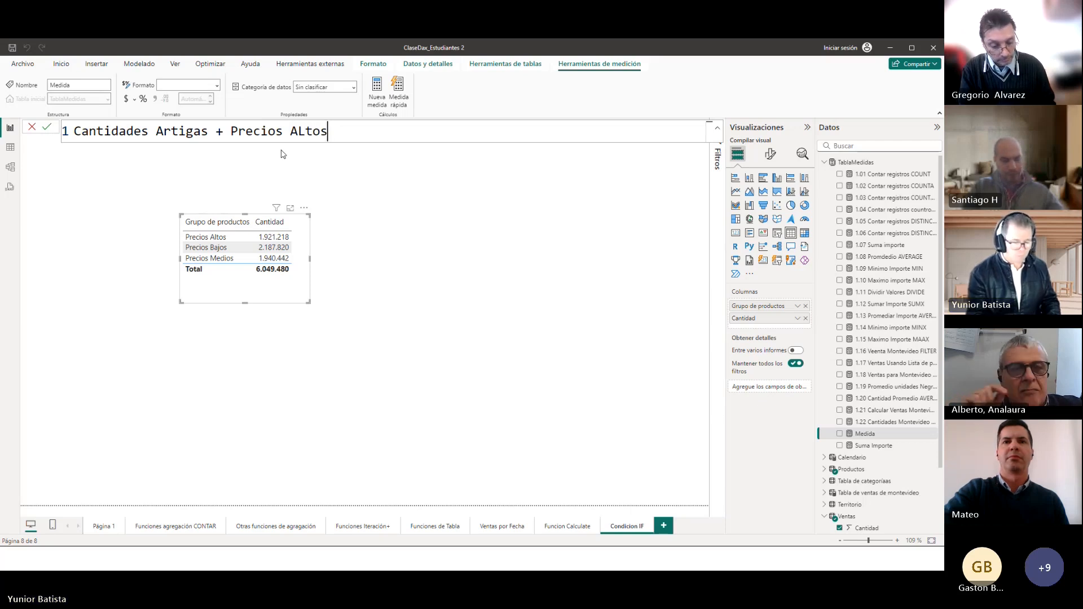
type("=")
key("shift+Return")
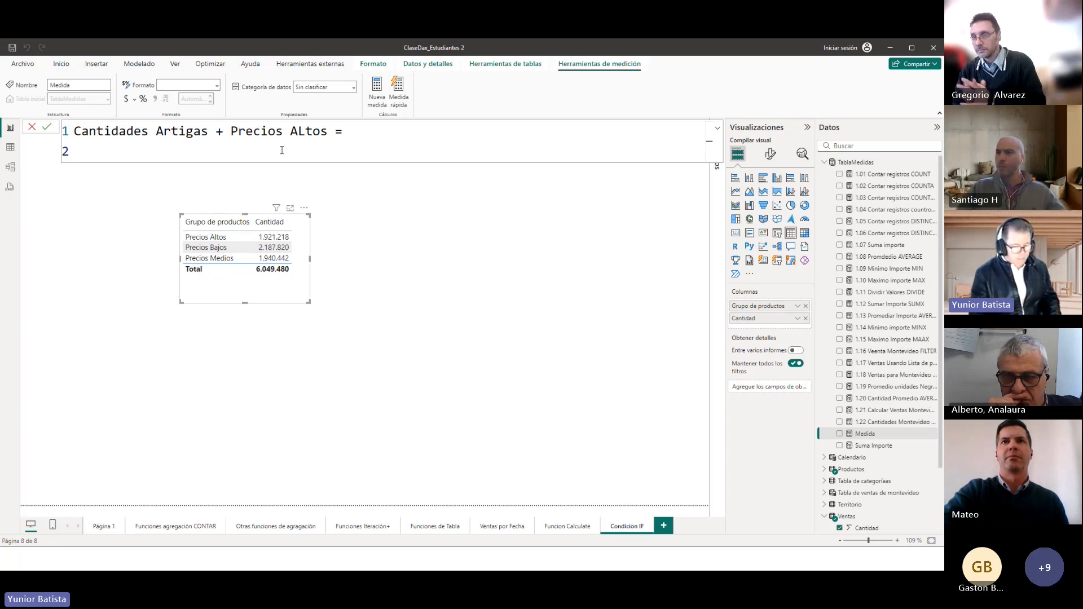
Step: Begin the measure expression with CALCULATE and give it SUM(Ventas[Cantidad]) as the expression to evaluate
type("cal")
key("Tab")
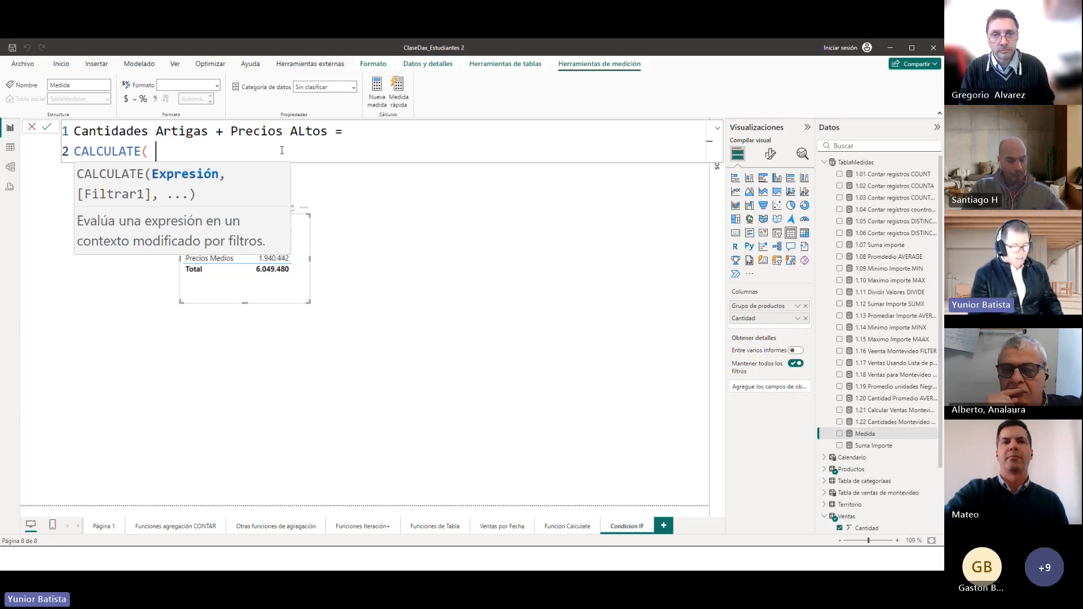
type("sum")
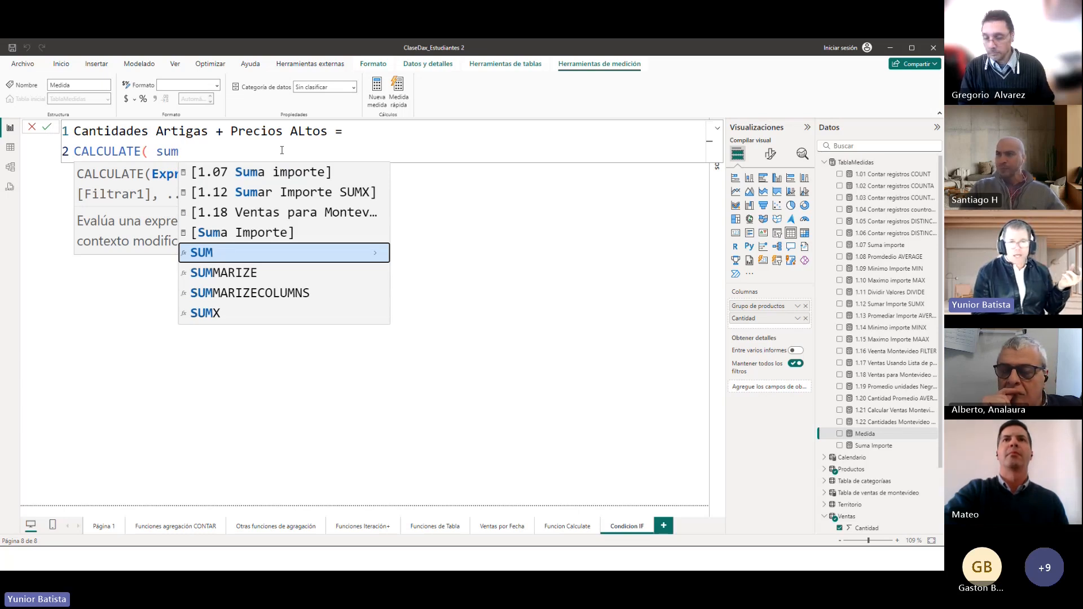
key("Tab")
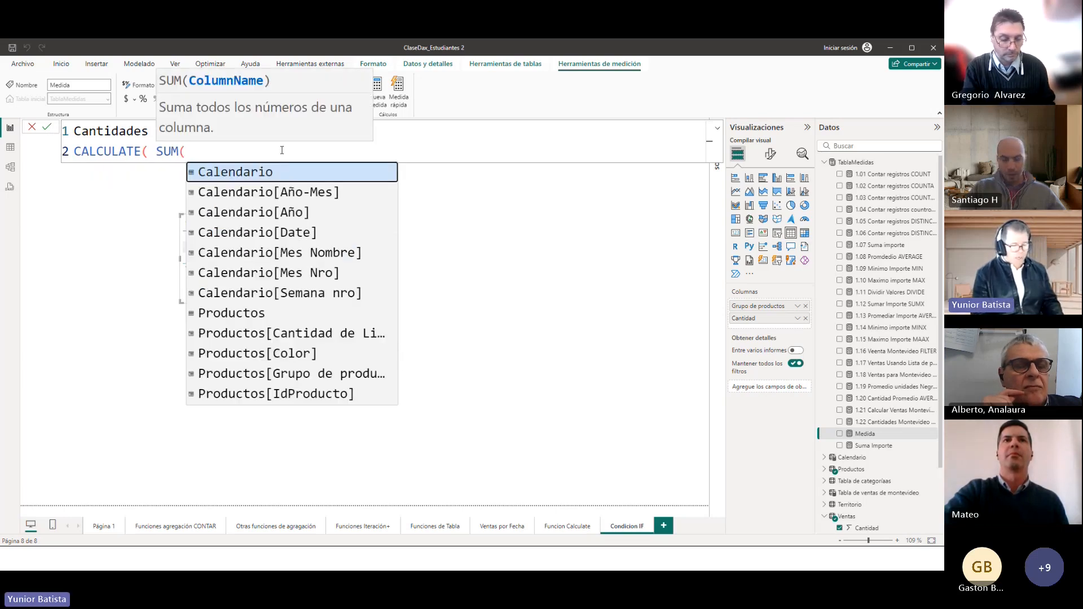
type("can")
key("Down")
key("Tab")
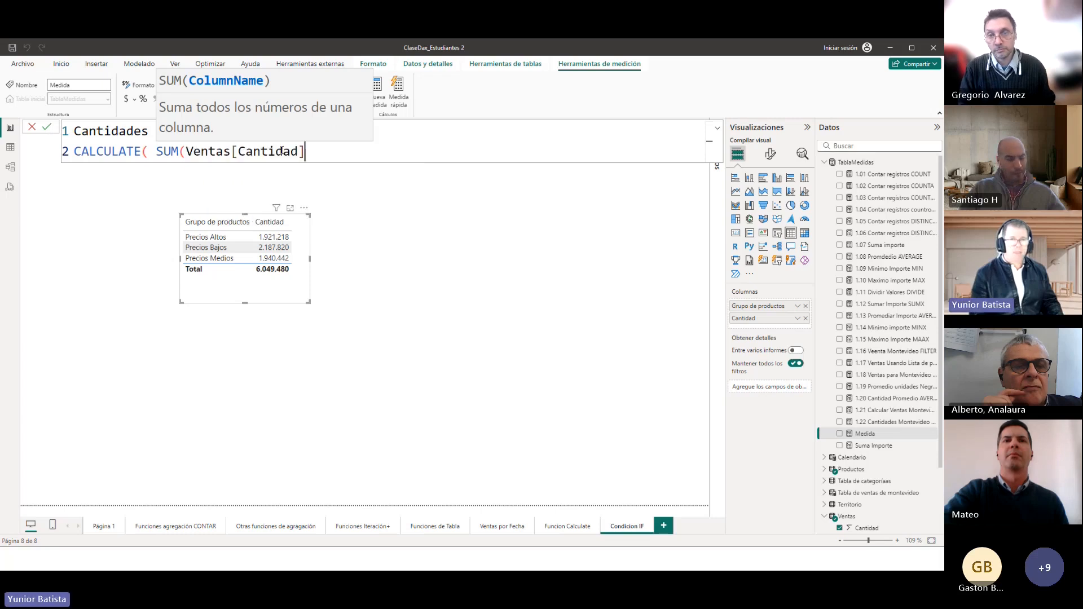
type(")")
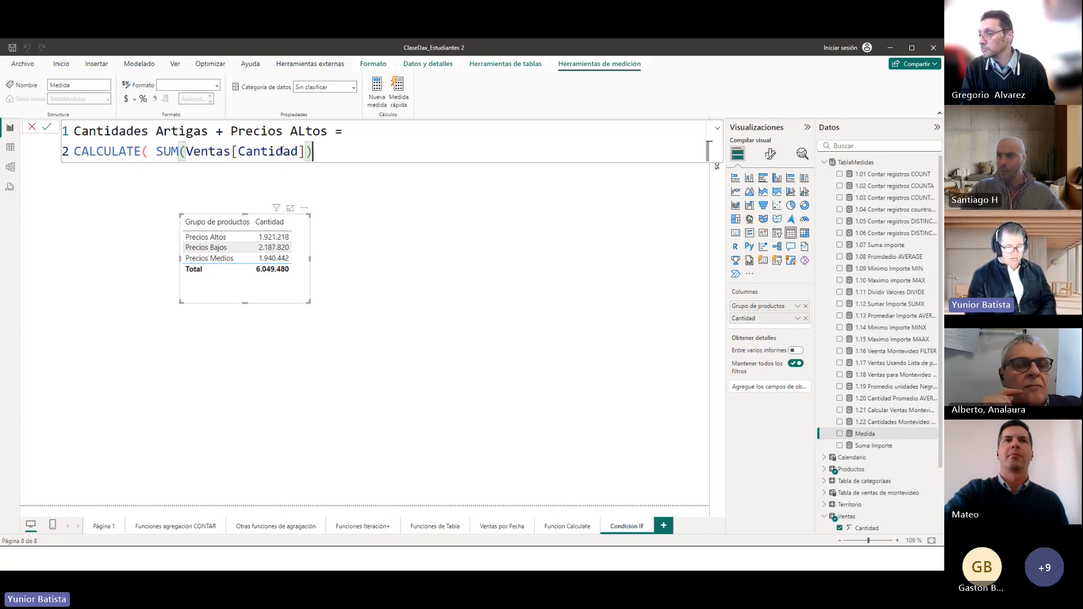
Step: Start the first CALCULATE filter argument on the Territorio[Nombre] column, followed by an equals sign
type(", ")
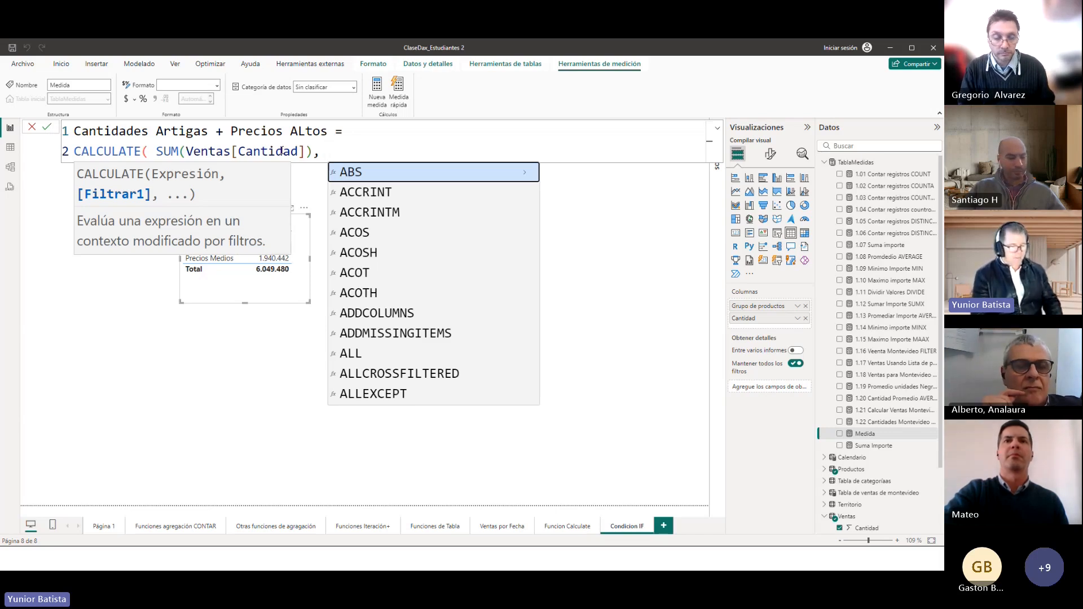
type(" ter")
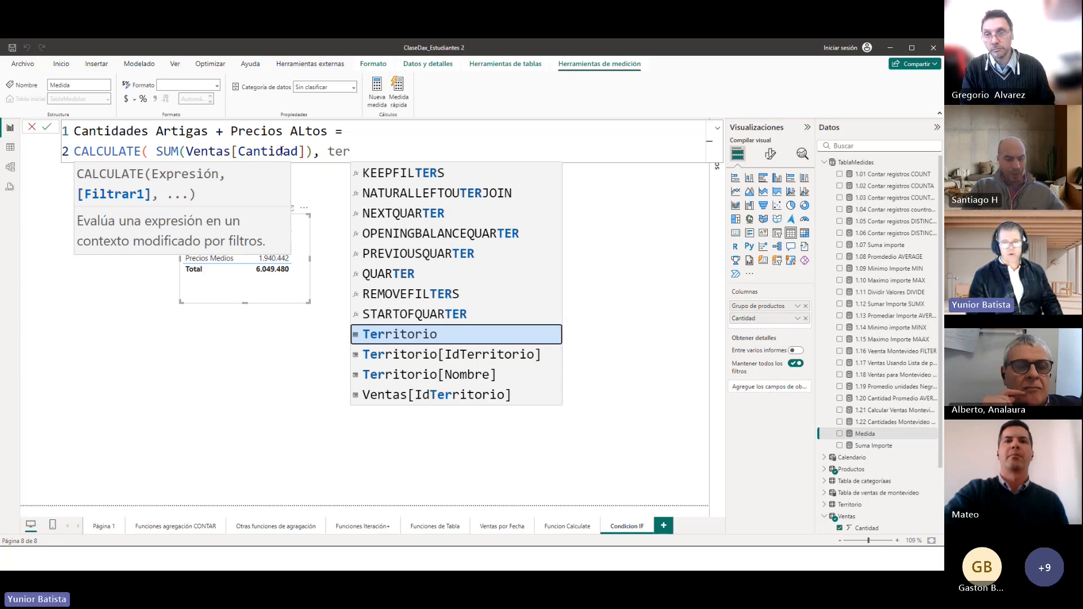
key("Down")
key("Down")
key("Tab")
type("=")
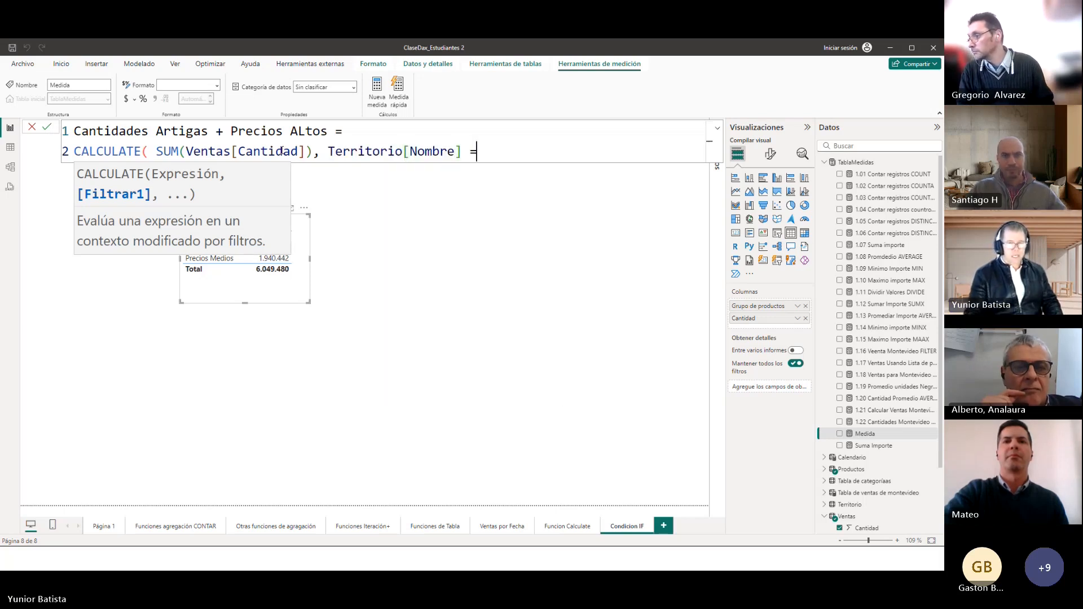
Step: Enter "Artigas" in quotes as the comparison value of the Territorio[Nombre] filter, correcting its spelling
type(" \"Ariga")
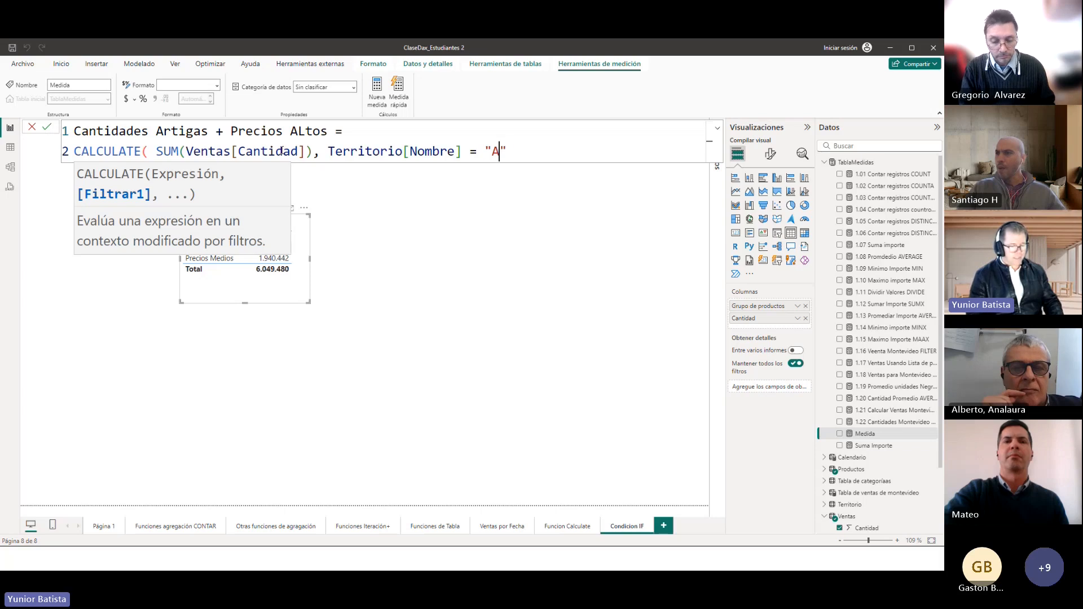
type("s")
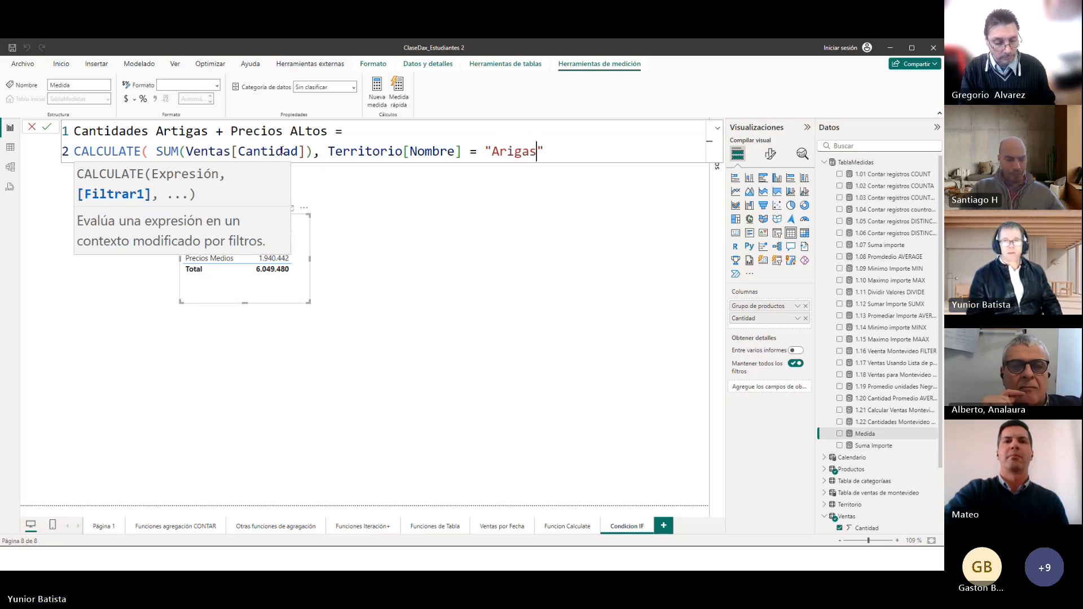
key("Left")
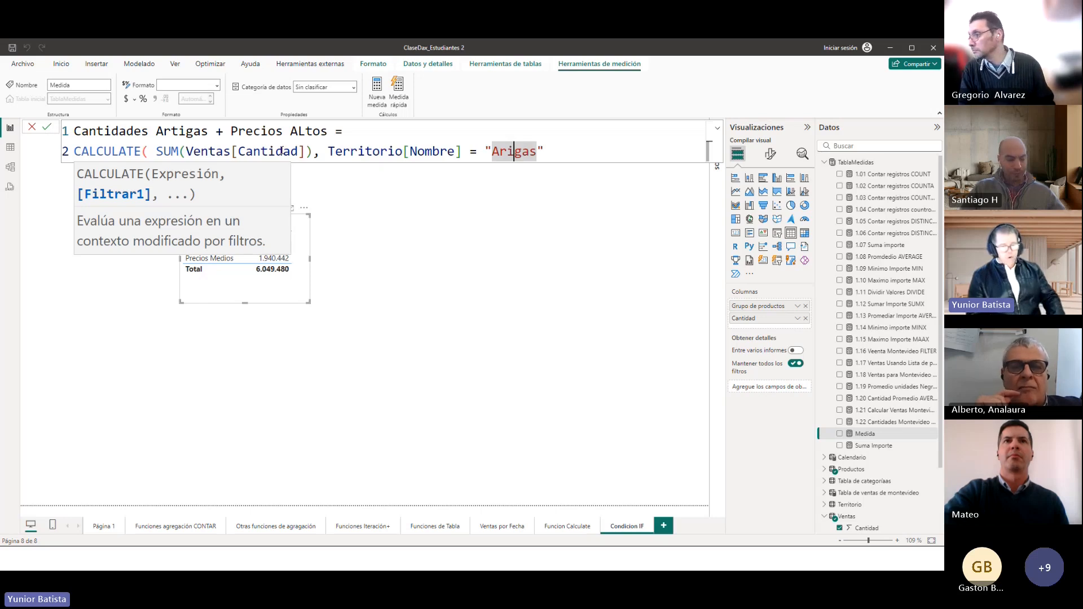
type("t")
key("BackSpace")
key("BackSpace")
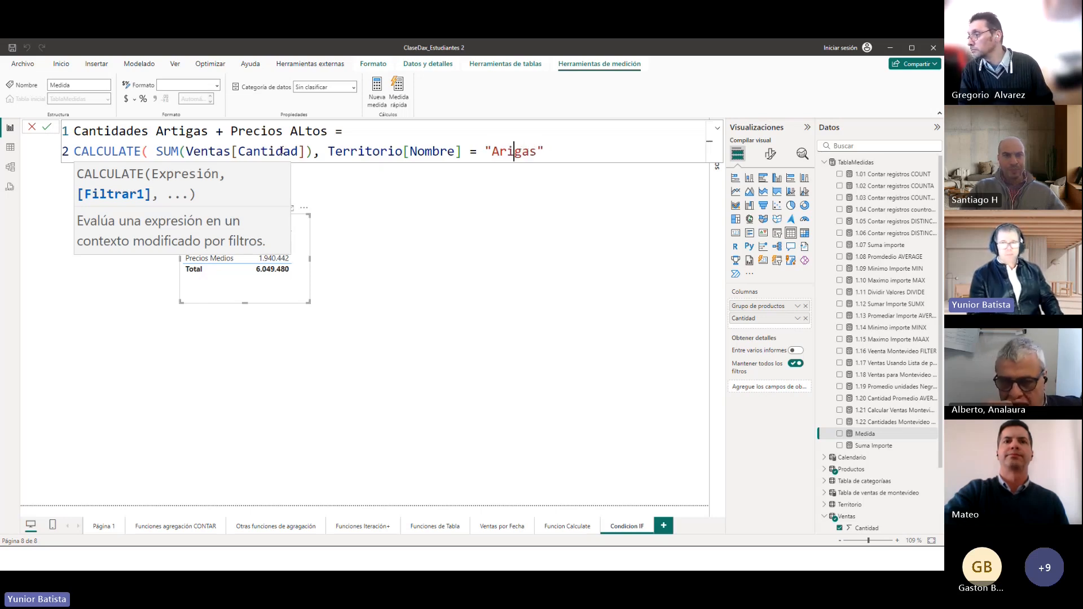
type("ti")
key("Right")
key("Right")
key("Right")
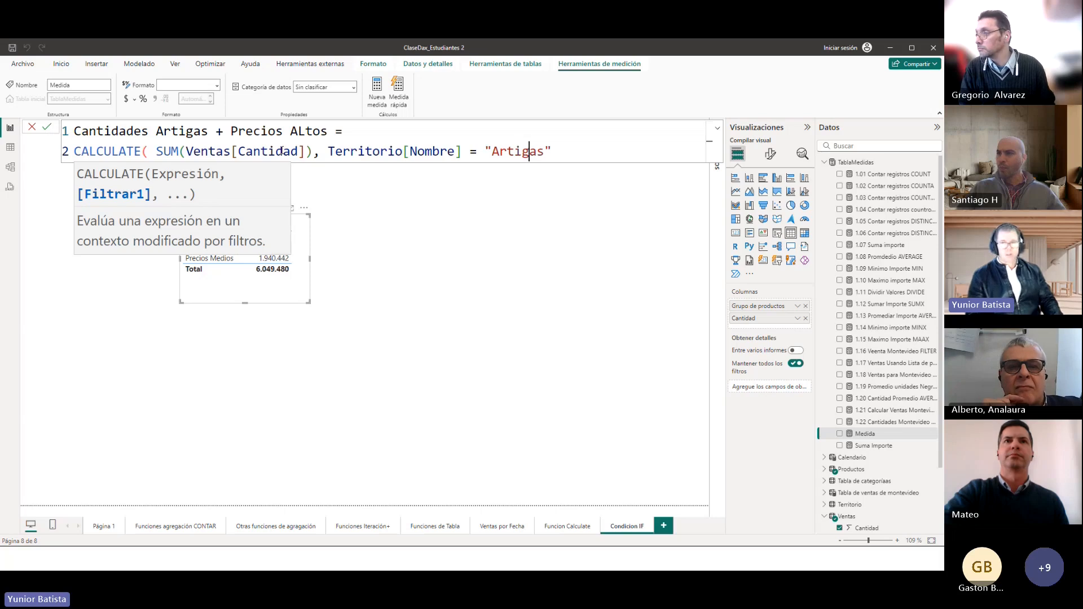
key("Right")
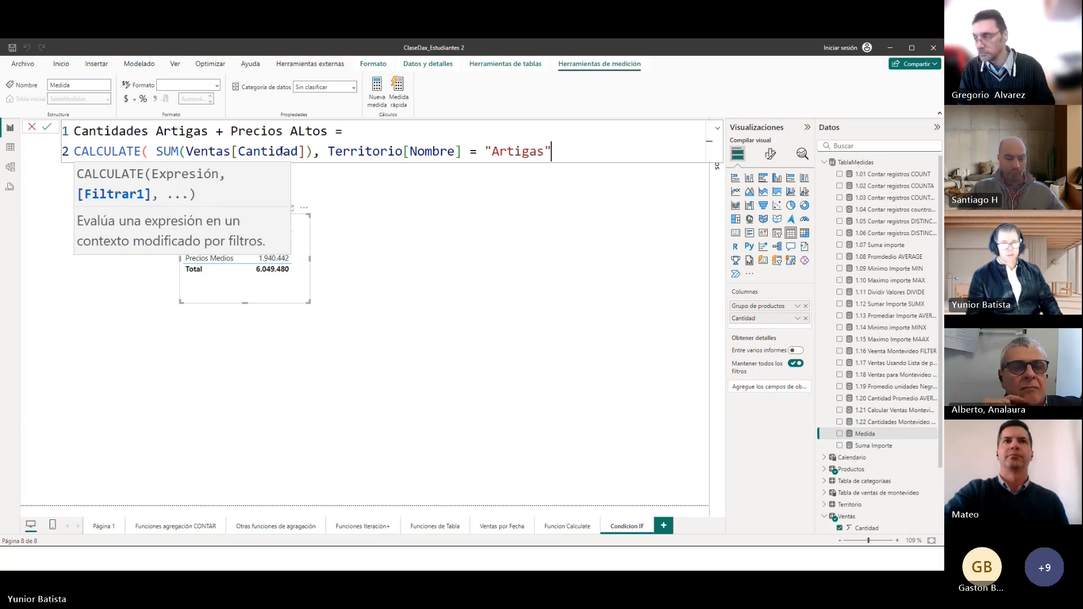
Step: Add a comma after the Artigas condition and break the formula so the SUM and the Territorio filter sit on separate lines
type(",")
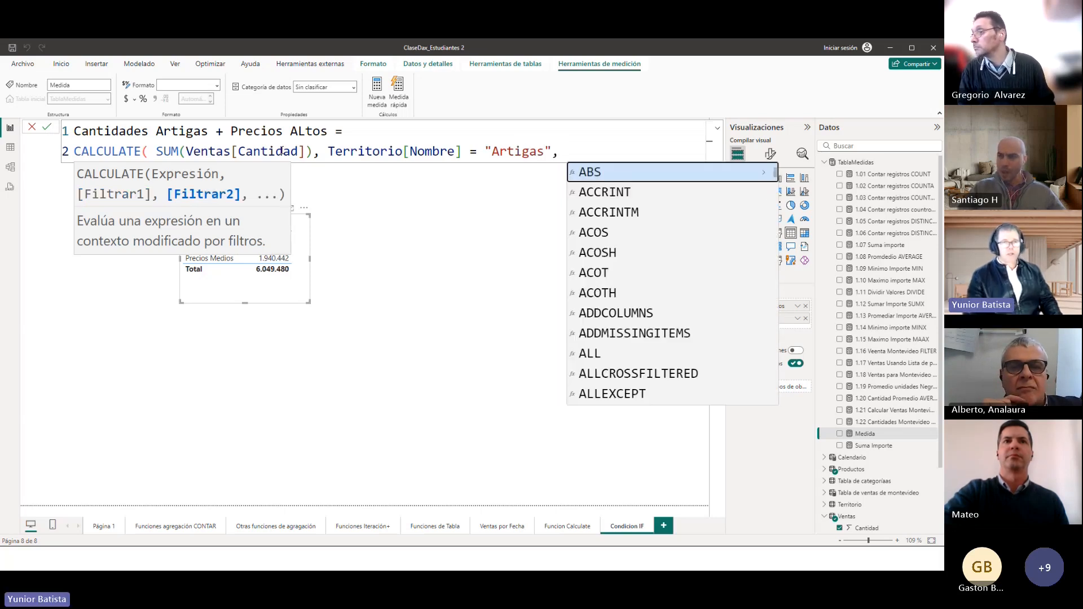
left_click(157, 152)
key("shift+Return")
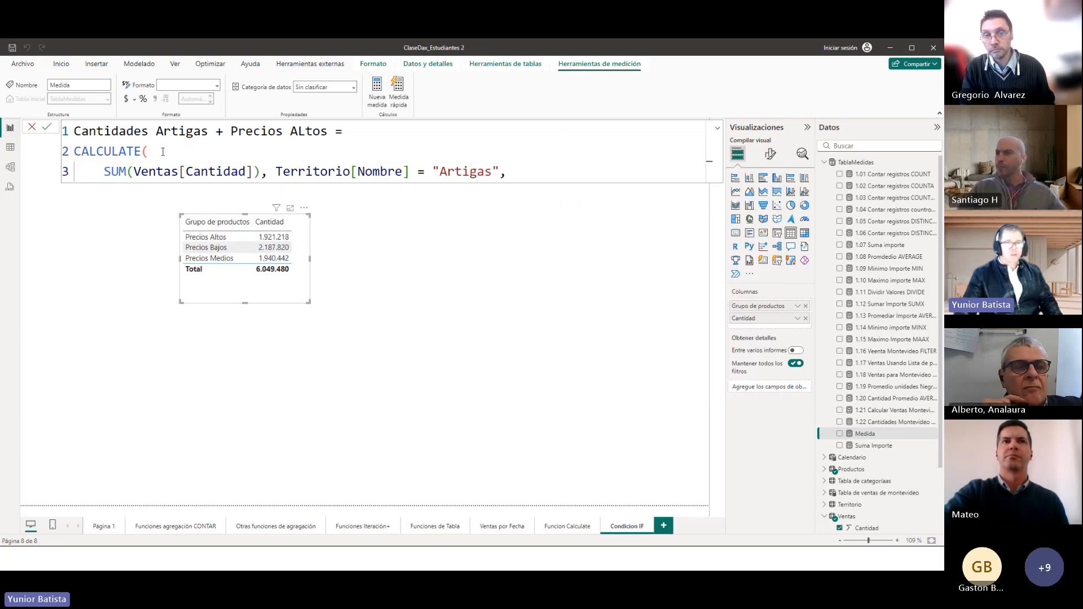
double_click(277, 172)
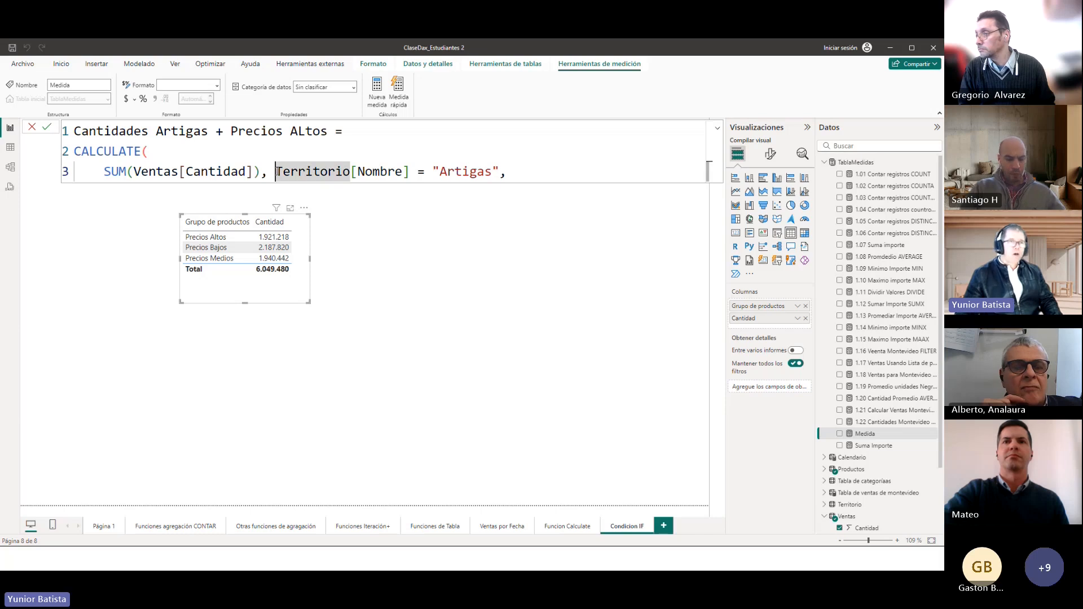
key("shift+Return")
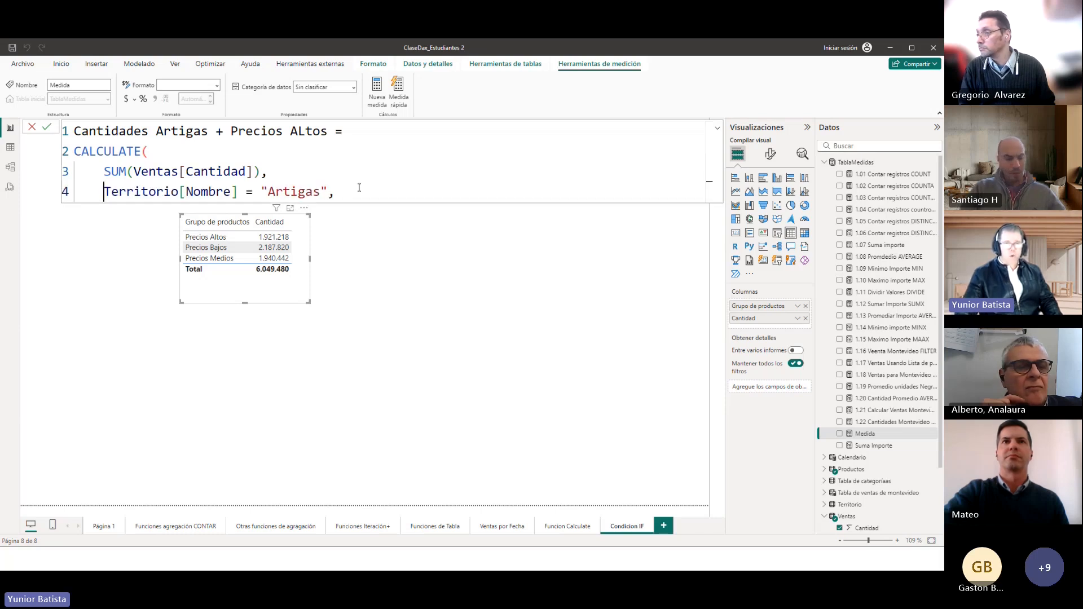
Step: Start a second filter argument on a new line with Productos[Grupo de productos] followed by an equals sign
key("shift+Return")
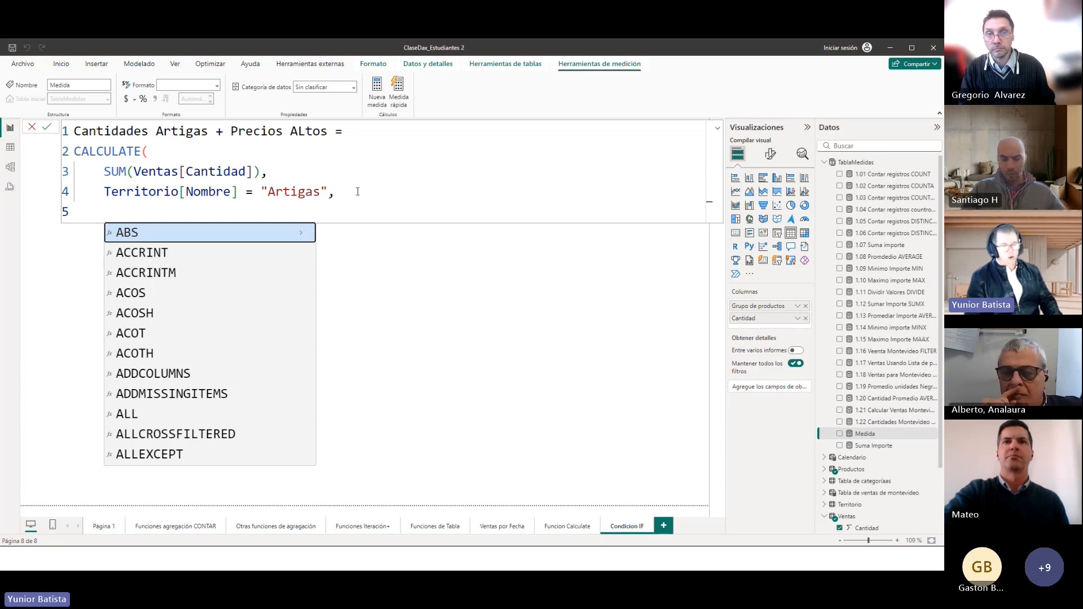
type("prdo")
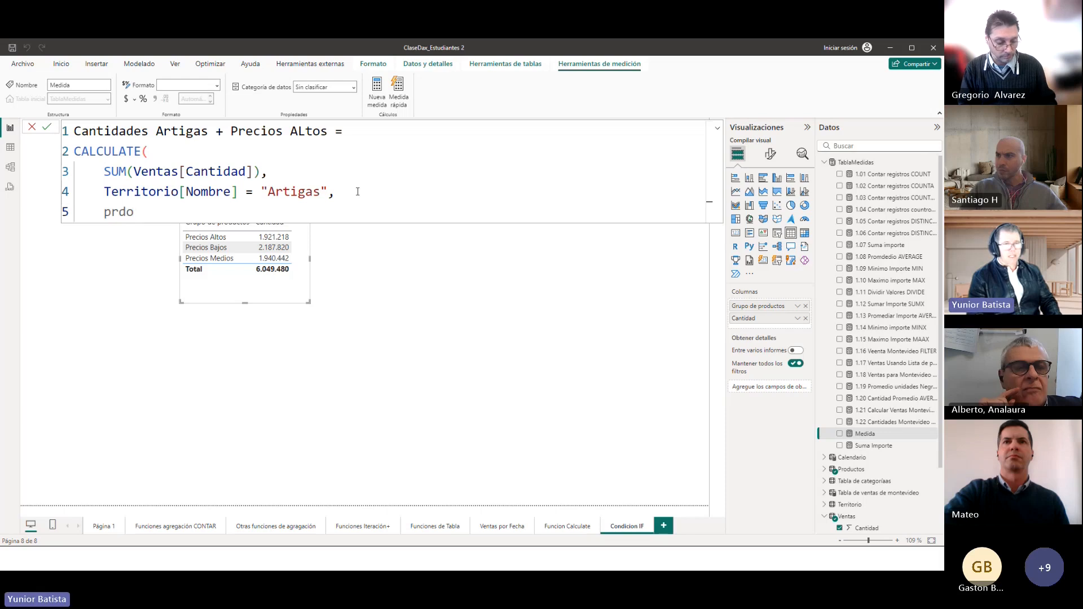
key("BackSpace")
key("BackSpace")
type("o")
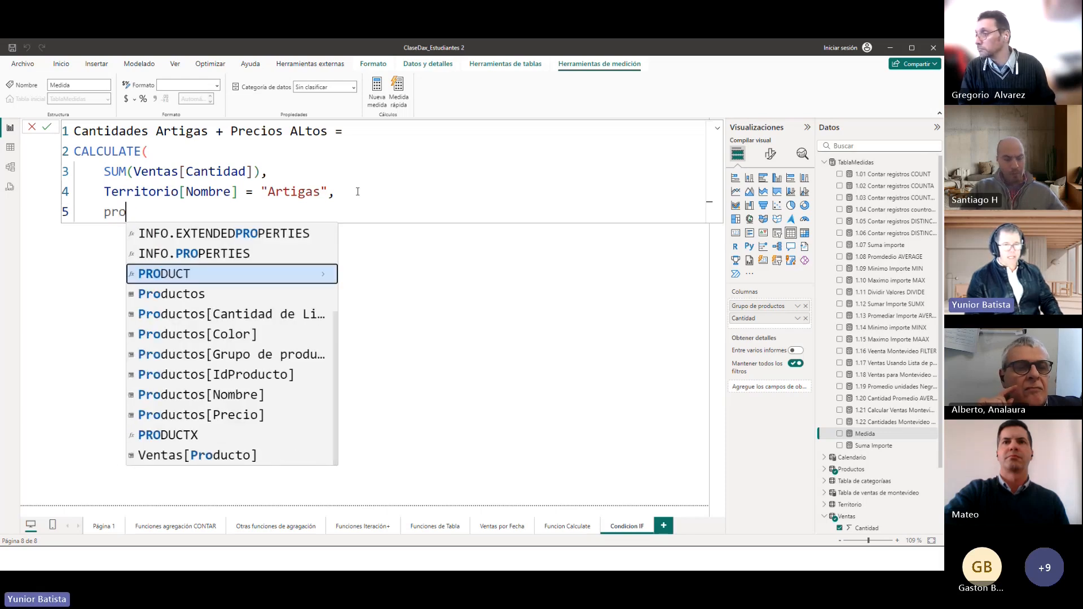
key("Down")
key("Down")
key("Down")
key("Down")
key("Tab")
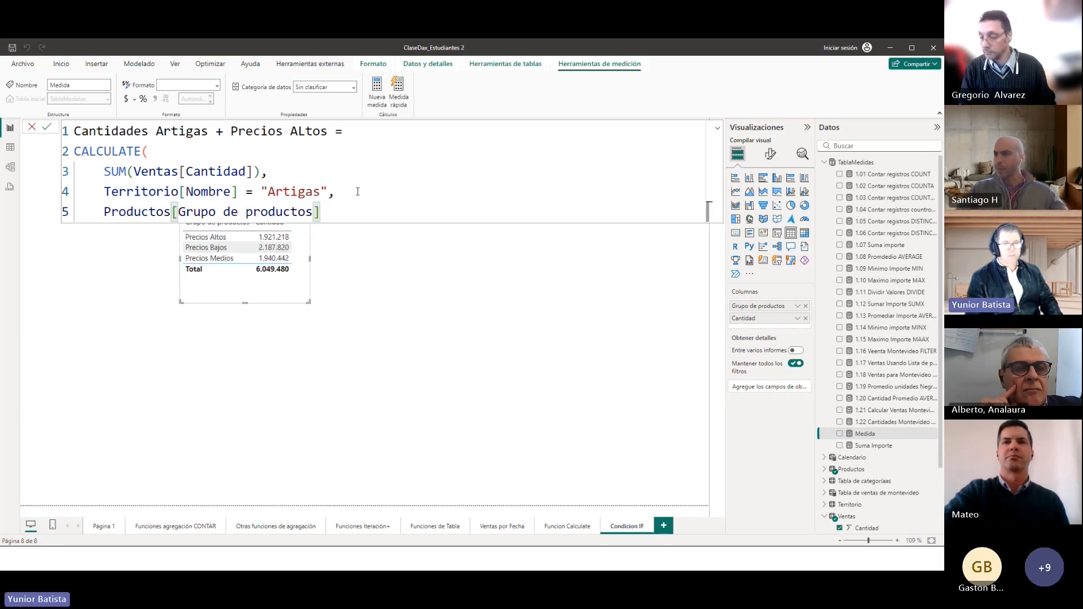
type("= ")
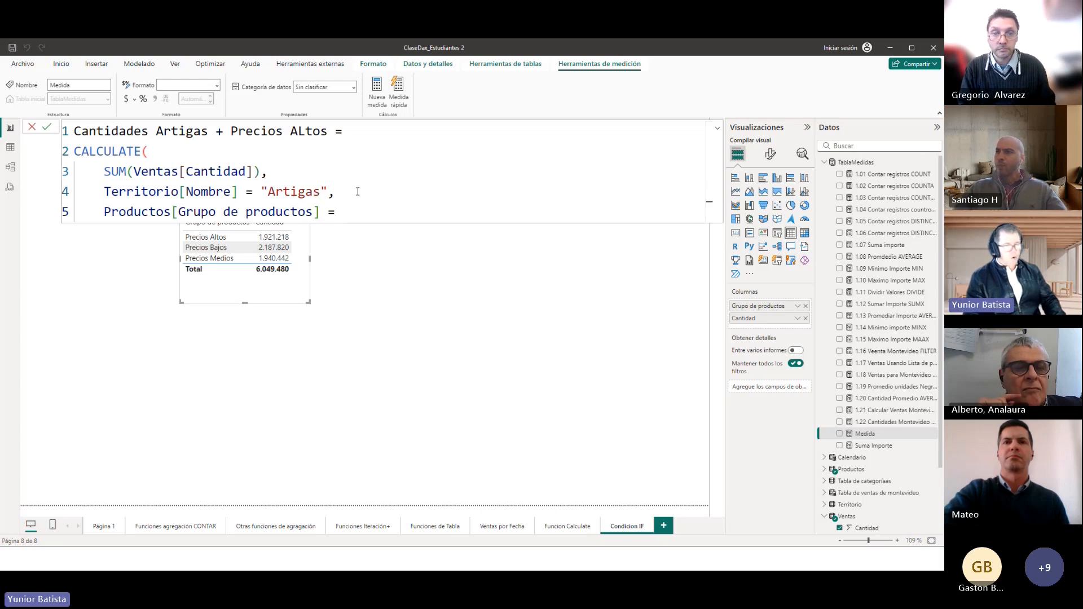
Step: Enter "Precios Altos" as the product group value with a lowercase l, and close the CALCULATE parenthesis
type("\"\"")
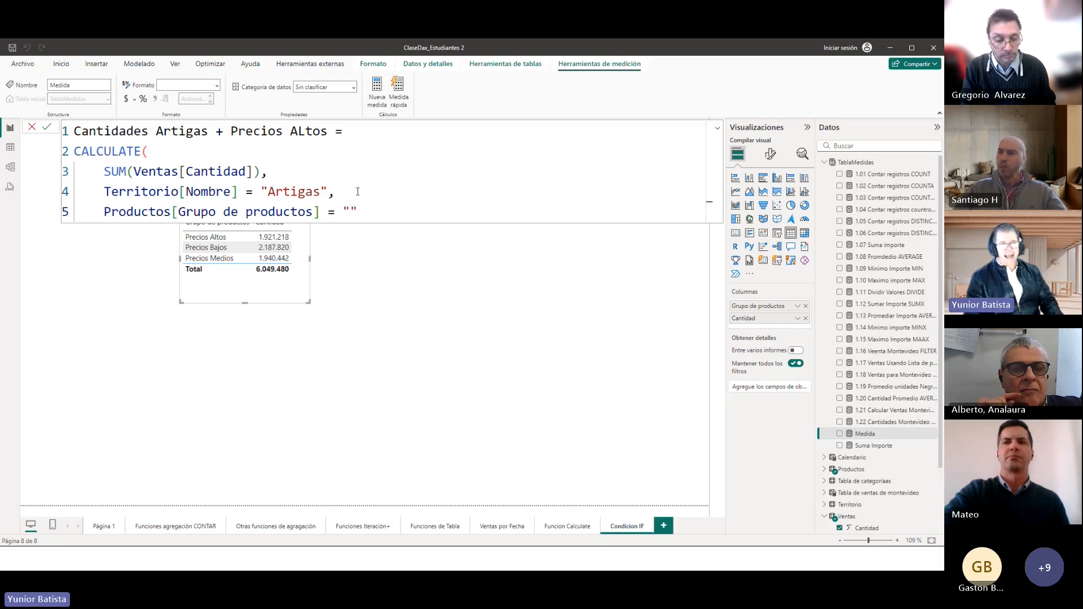
type("Precios A")
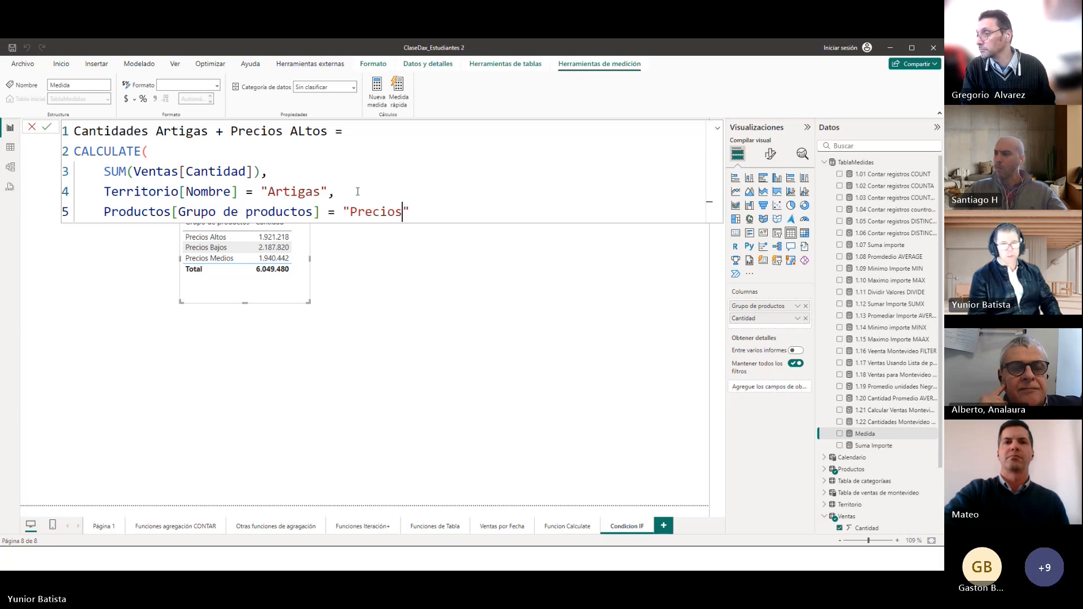
type("ltos")
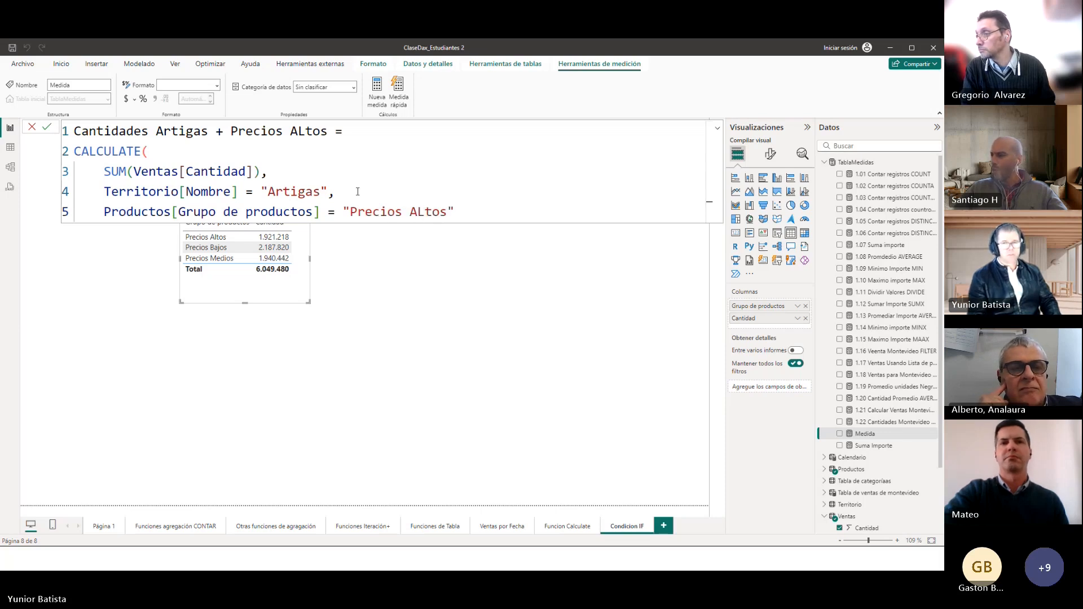
key("BackSpace")
key("BackSpace")
key("BackSpace")
key("BackSpace")
type("ltos\"")
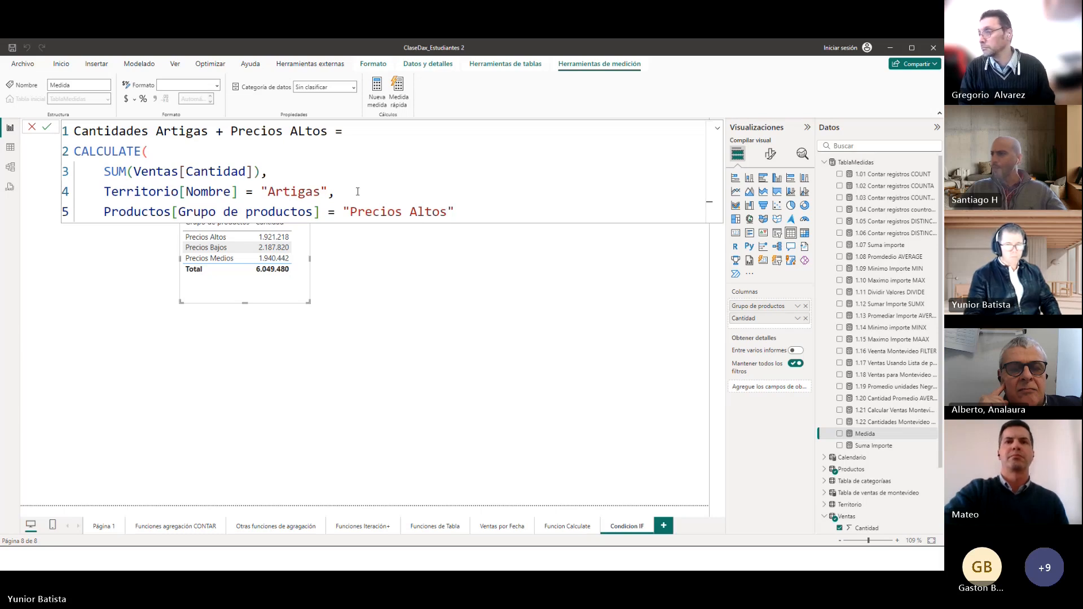
type(")")
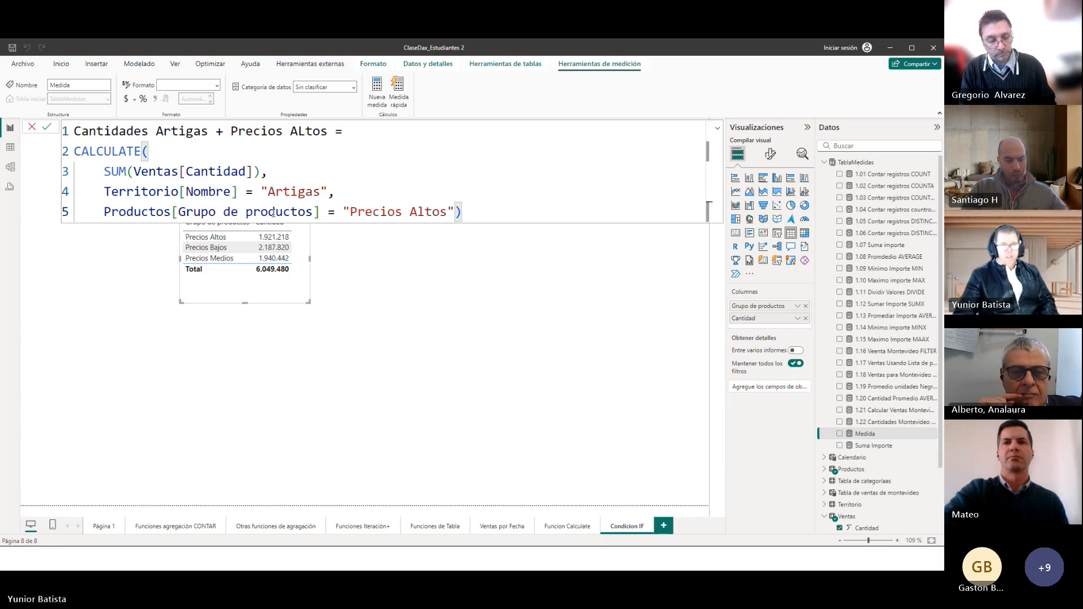
Step: Check the SUM expression and both filter lines, then commit the measure and collapse the formula editor to one line
left_click(331, 194)
type(",")
left_click_drag(276, 171, 107, 168)
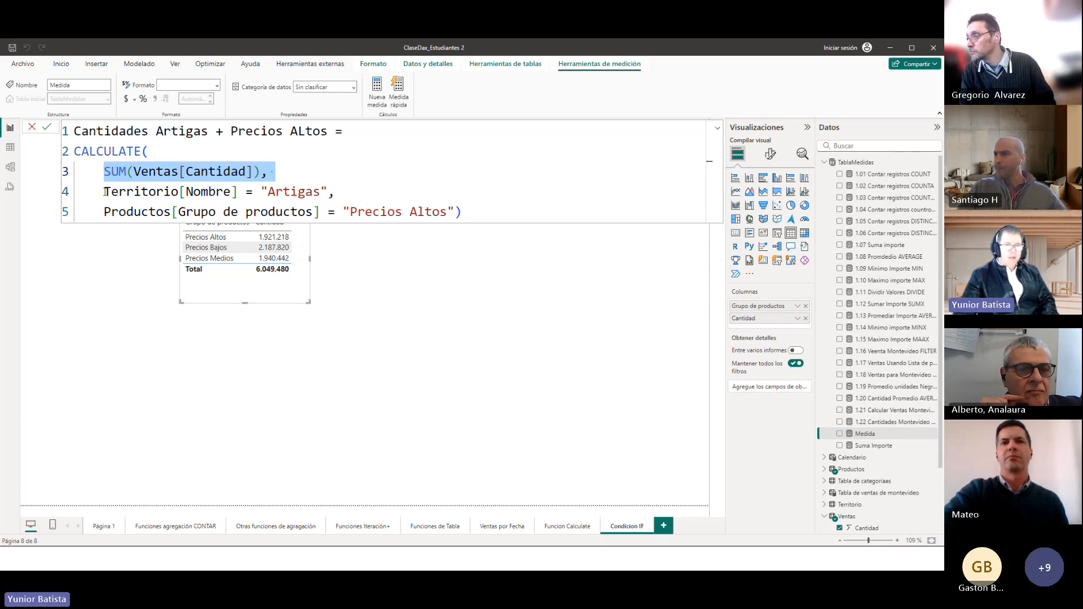
left_click_drag(104, 192, 487, 219)
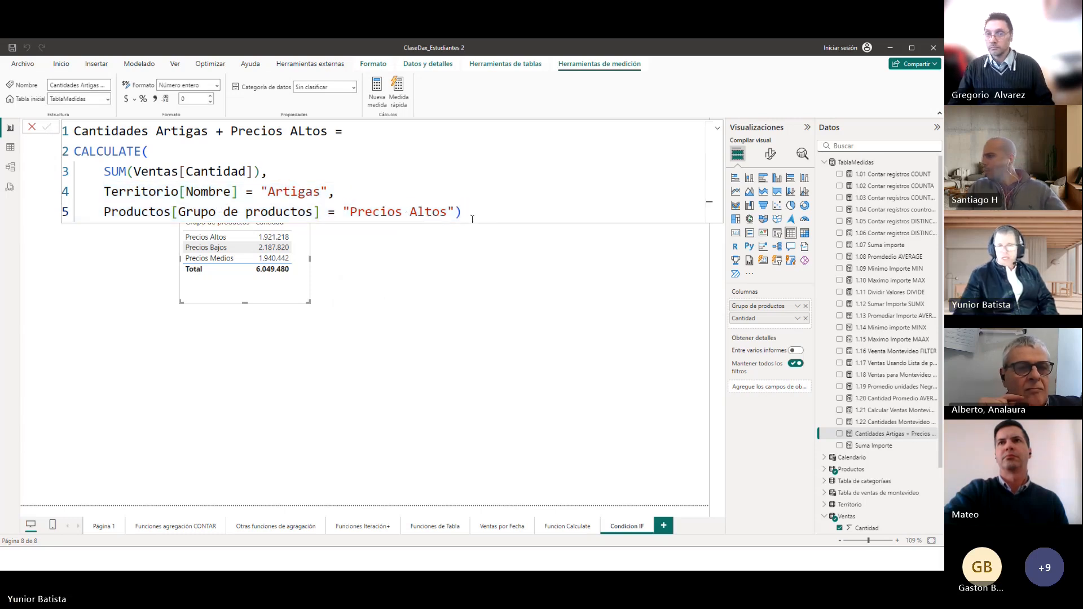
left_click(713, 129)
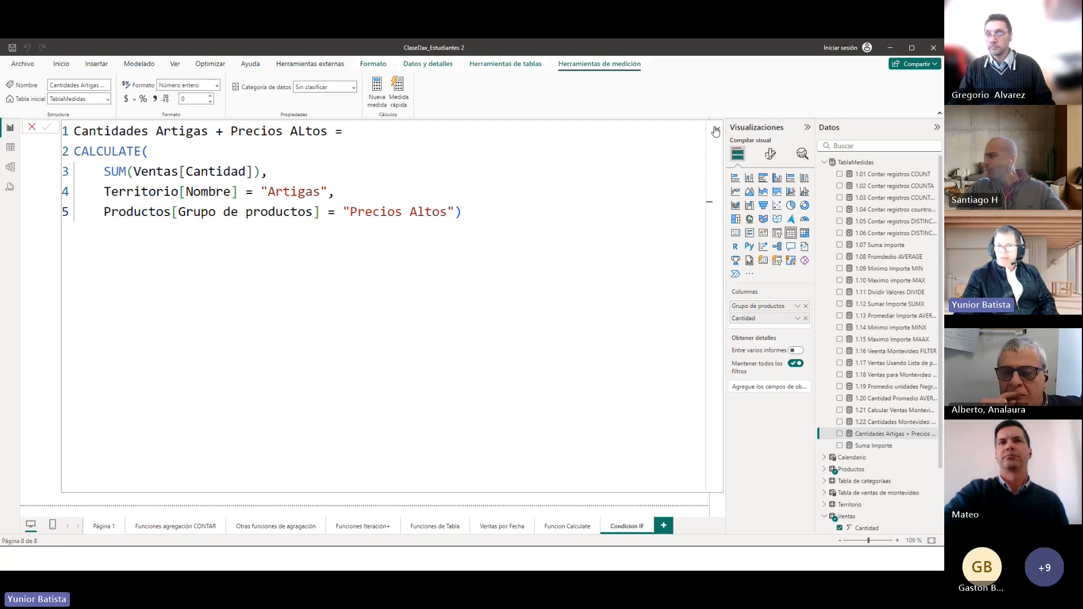
left_click(717, 129)
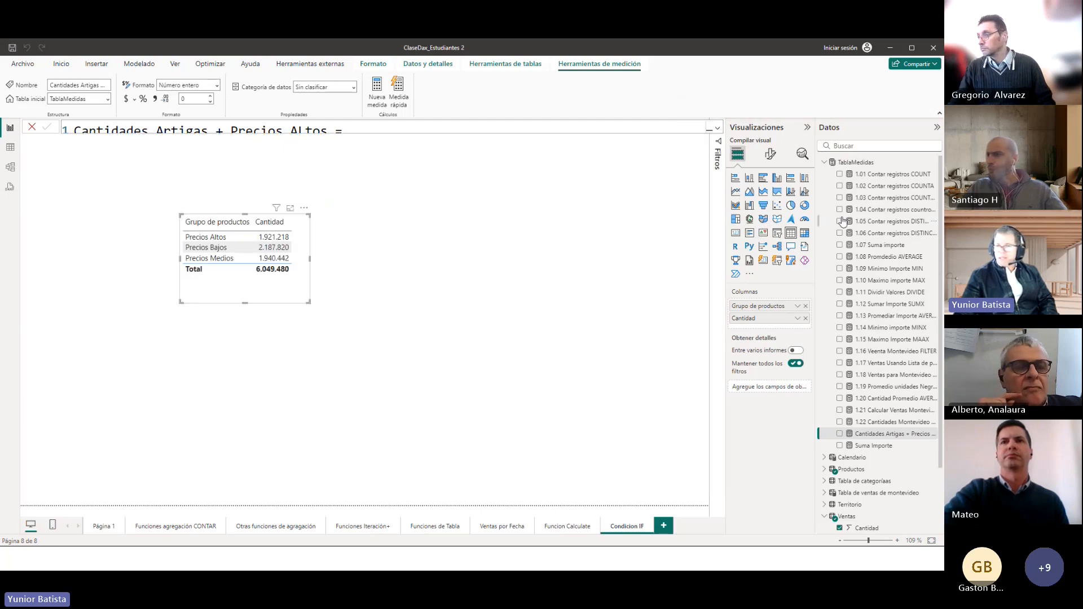
Step: Collapse the TablaMedidas and Ventas tables in the field list and expand the Calendario table
left_click(827, 164)
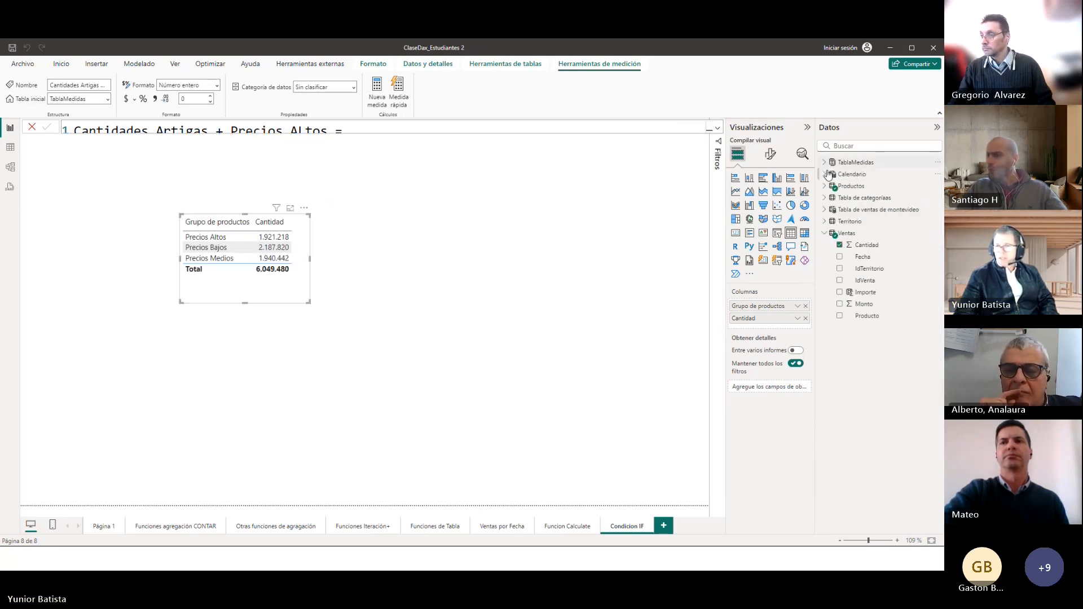
left_click(824, 233)
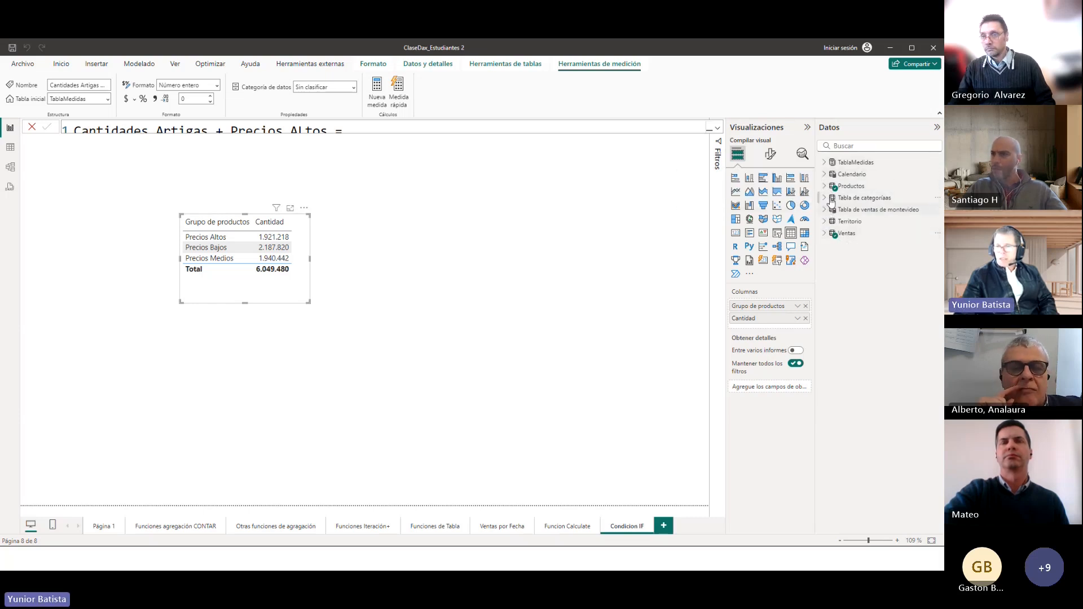
left_click(825, 174)
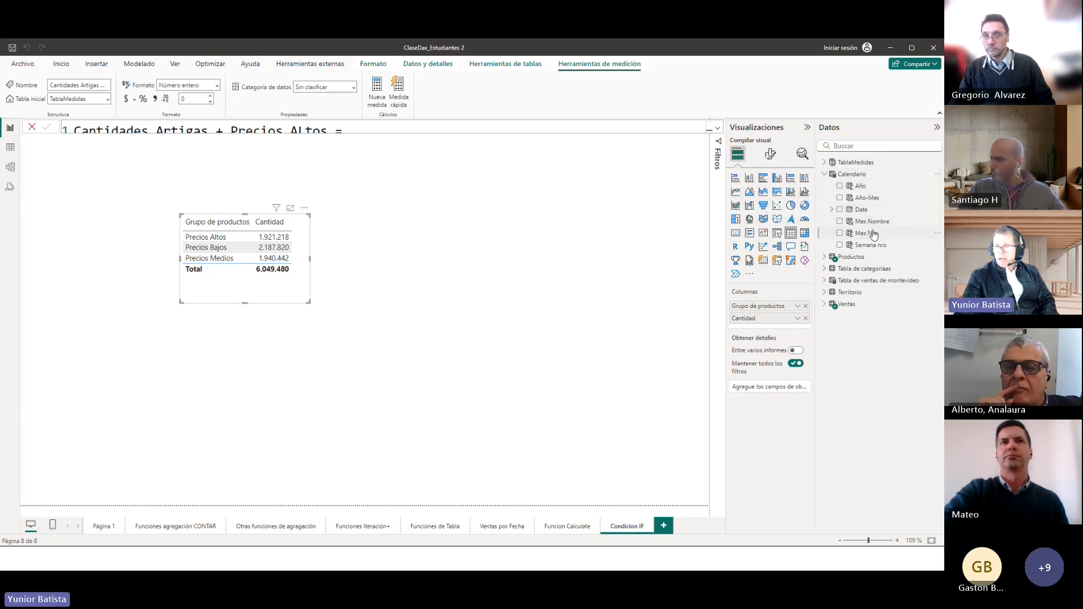
Step: Create a table visual of Mes Nombre from Calendario beside the product group table and enlarge it to show all months
left_click_drag(875, 226, 556, 226)
left_click_drag(619, 301, 631, 419)
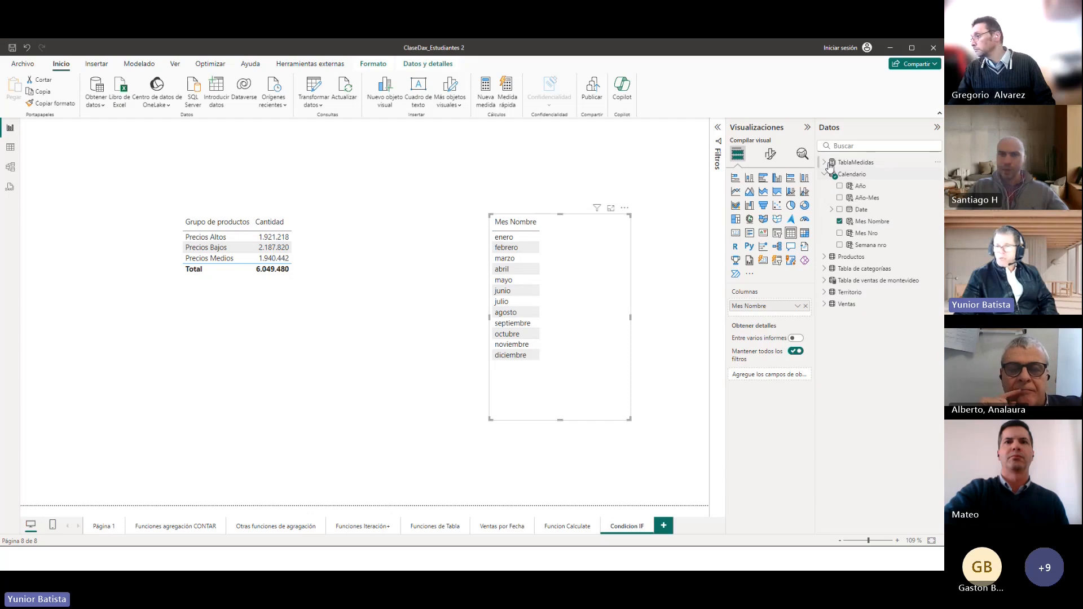
Step: Prefix the name of the measure Cantidades Artigas + Precios ALtos with 1.23 and commit it
left_click(830, 164)
left_click(889, 433)
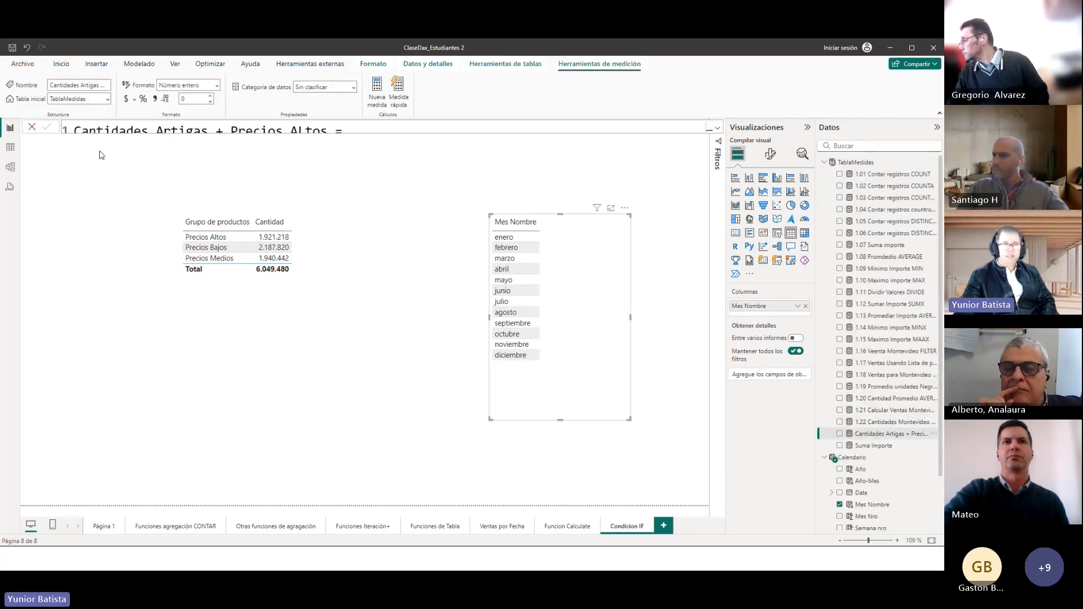
left_click(75, 127)
key("shift+Return")
type("1.2")
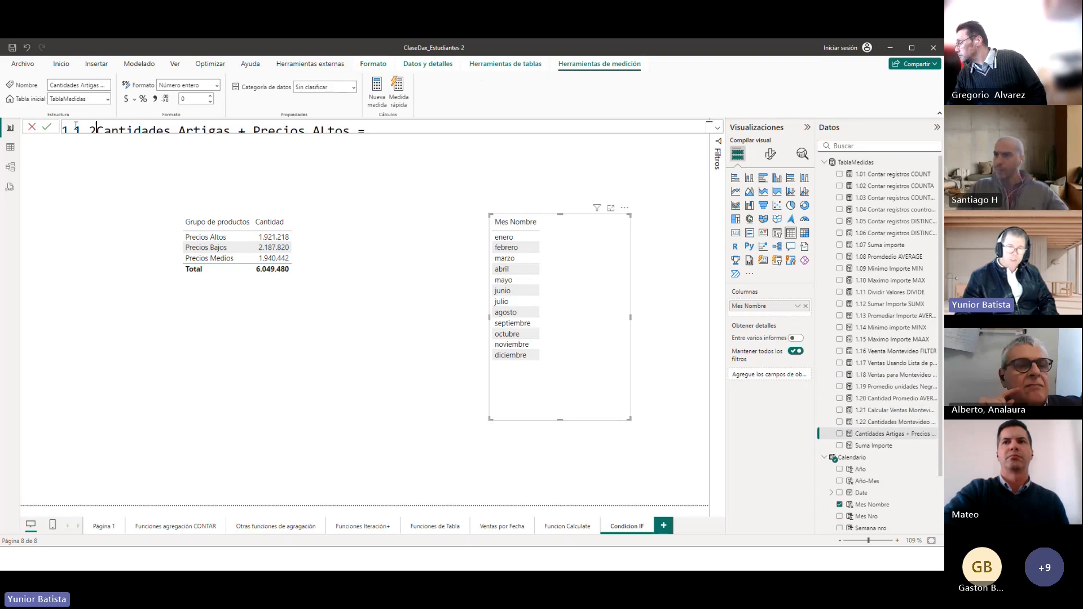
type("3")
key("Return")
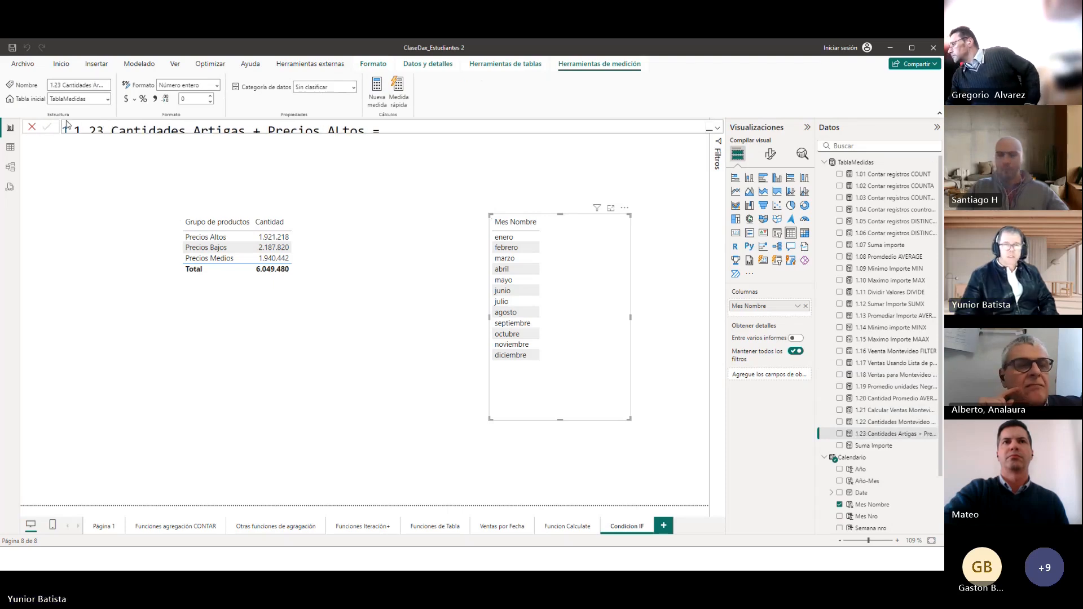
Step: Add the 1.23 measure to the month table, widened to fit it, and format the measure with a thousands separator
left_click_drag(880, 434, 580, 344)
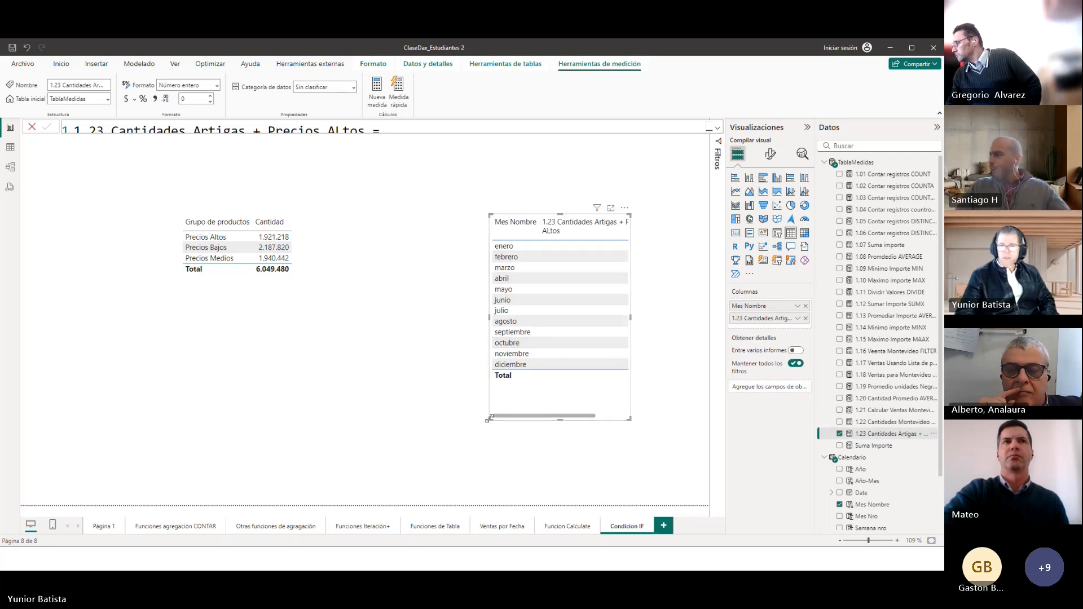
left_click_drag(489, 420, 382, 395)
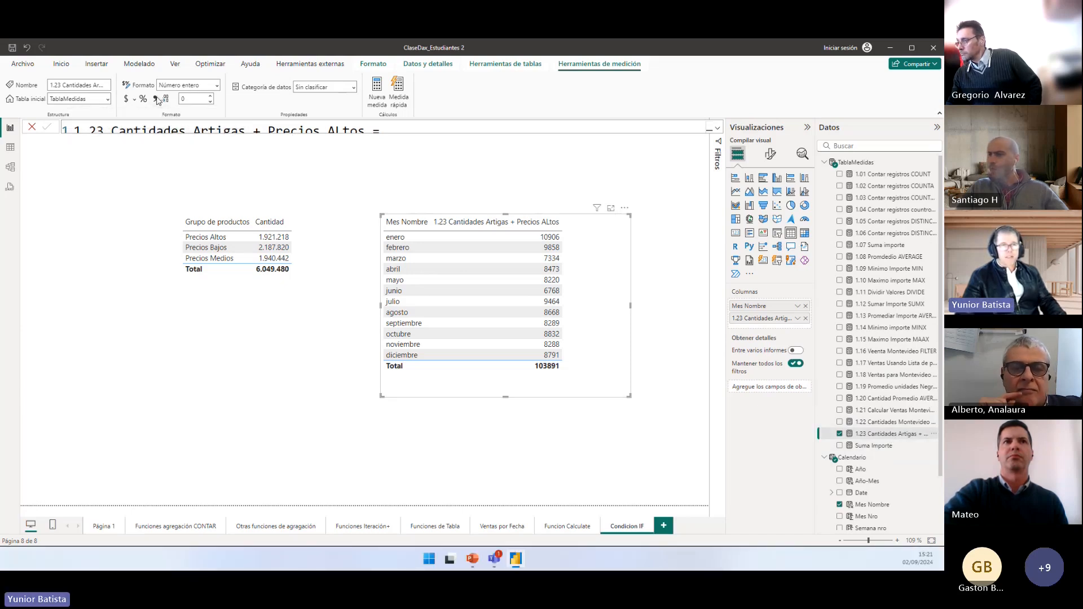
left_click(155, 99)
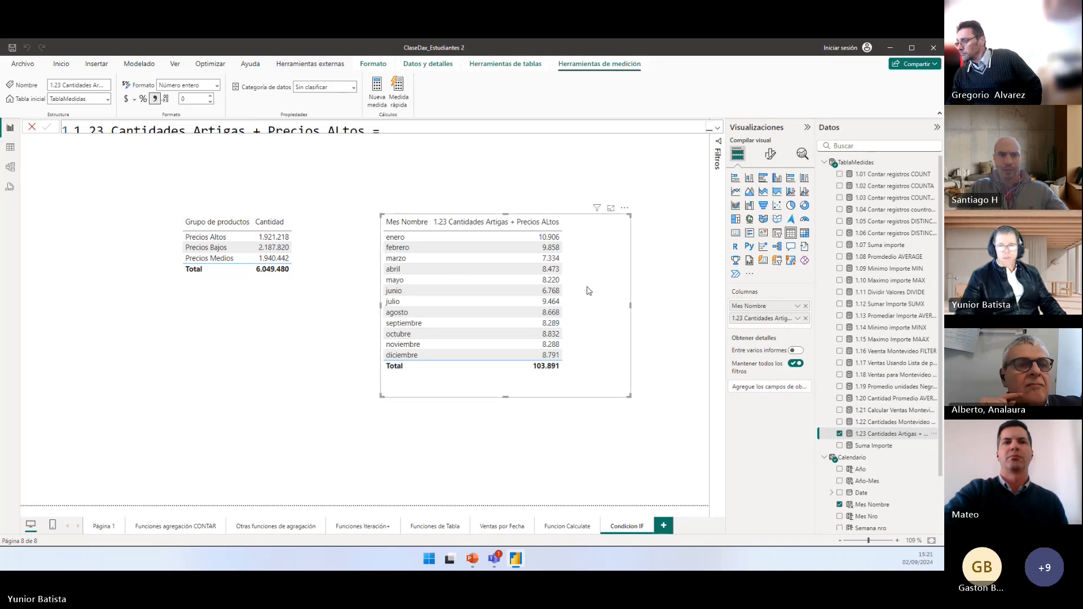
left_click_drag(587, 289, 572, 289)
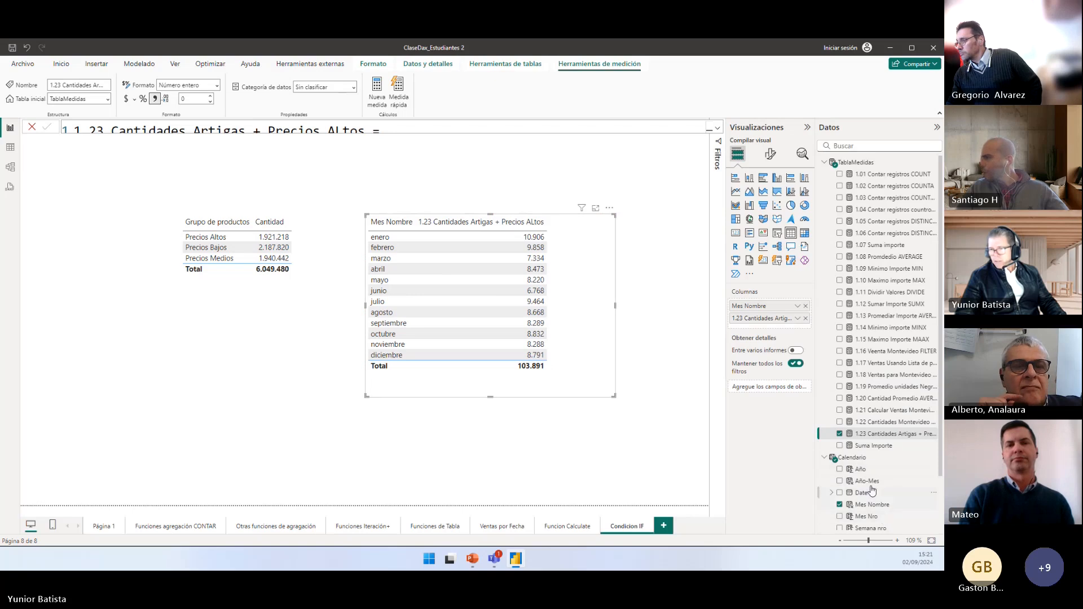
Step: Add the Cantidad field from the Ventas table to the month table
scroll(879, 455, "down", 2)
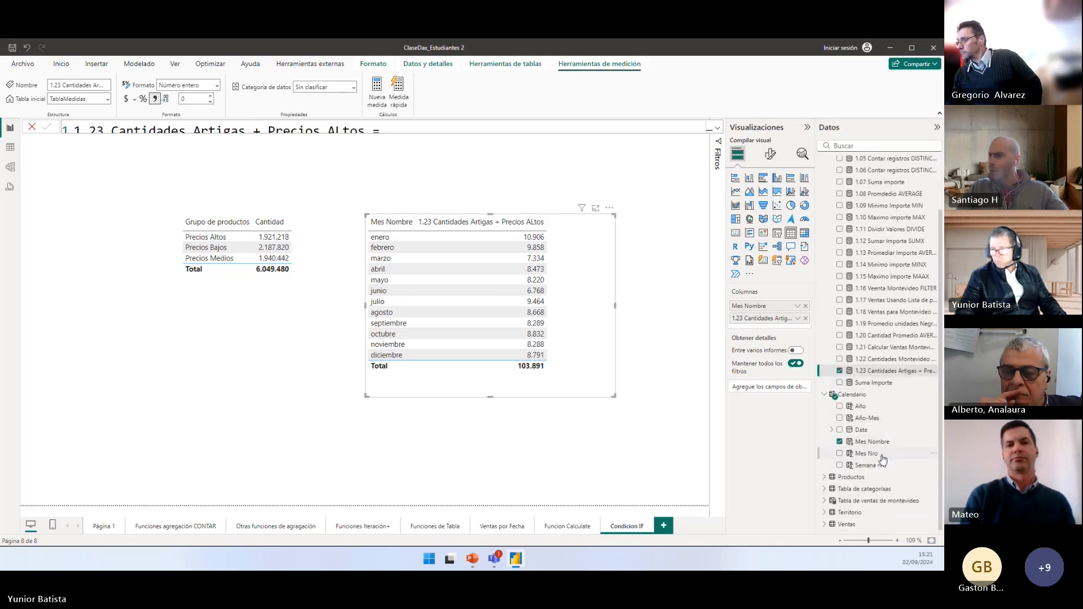
scroll(848, 485, "down", 3)
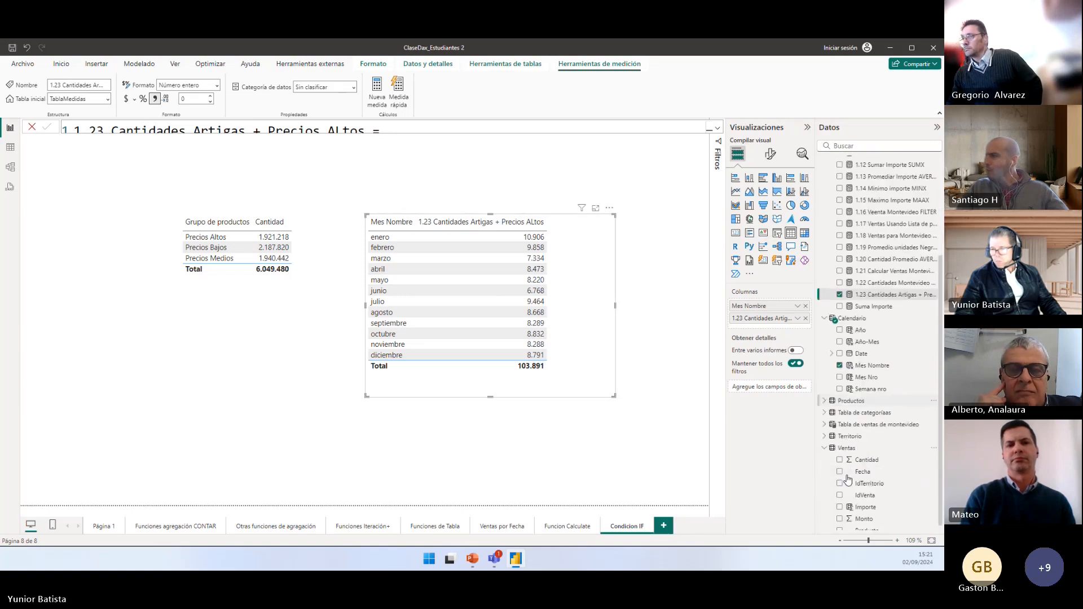
left_click_drag(874, 454, 587, 343)
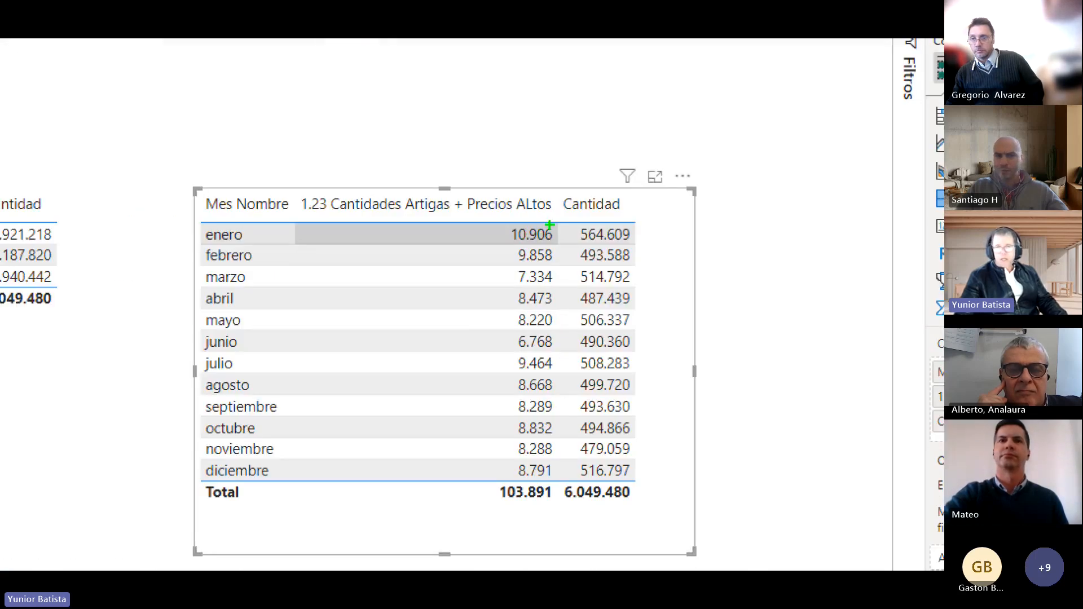
Step: Compare the January values of the 1.23 measure and Cantidad, marking each with an arrow
left_click_drag(554, 228, 573, 150)
left_click_drag(627, 227, 648, 156)
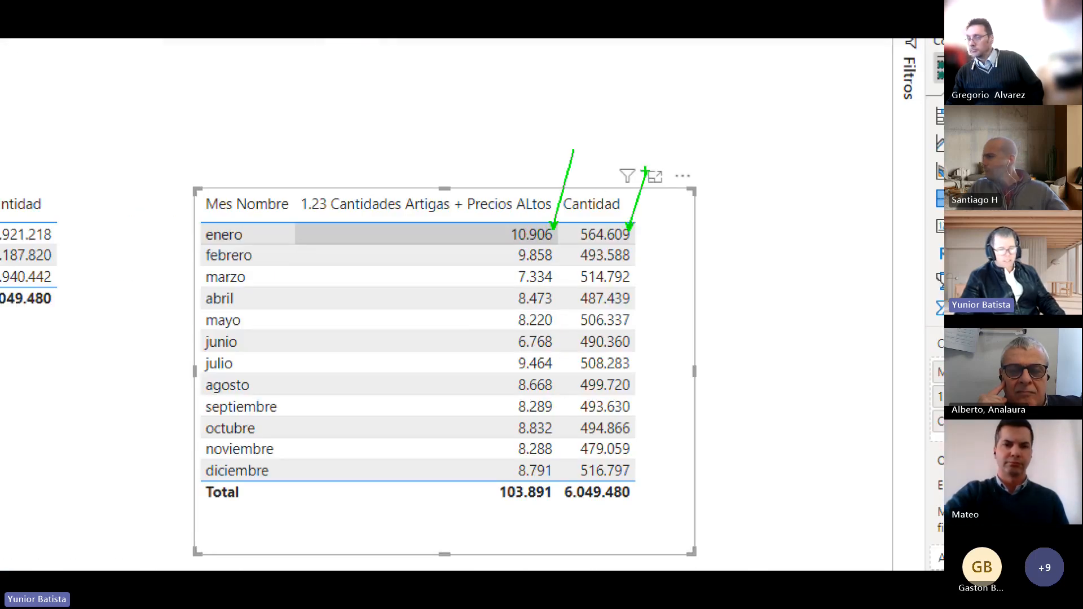
key("ctrl+z")
key("ctrl+z")
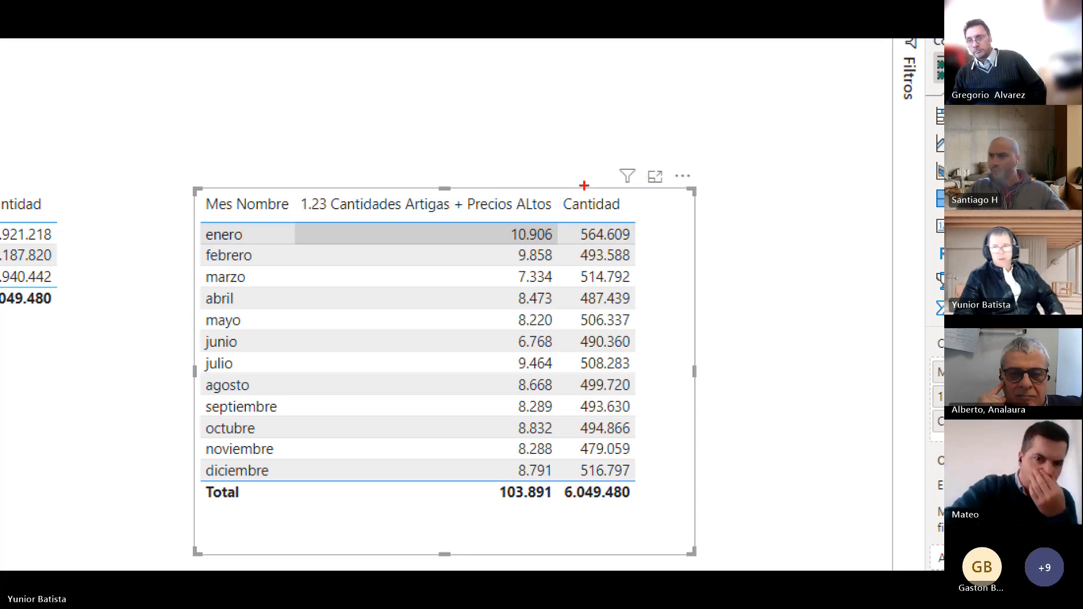
left_click_drag(545, 226, 573, 158)
left_click_drag(632, 228, 654, 181)
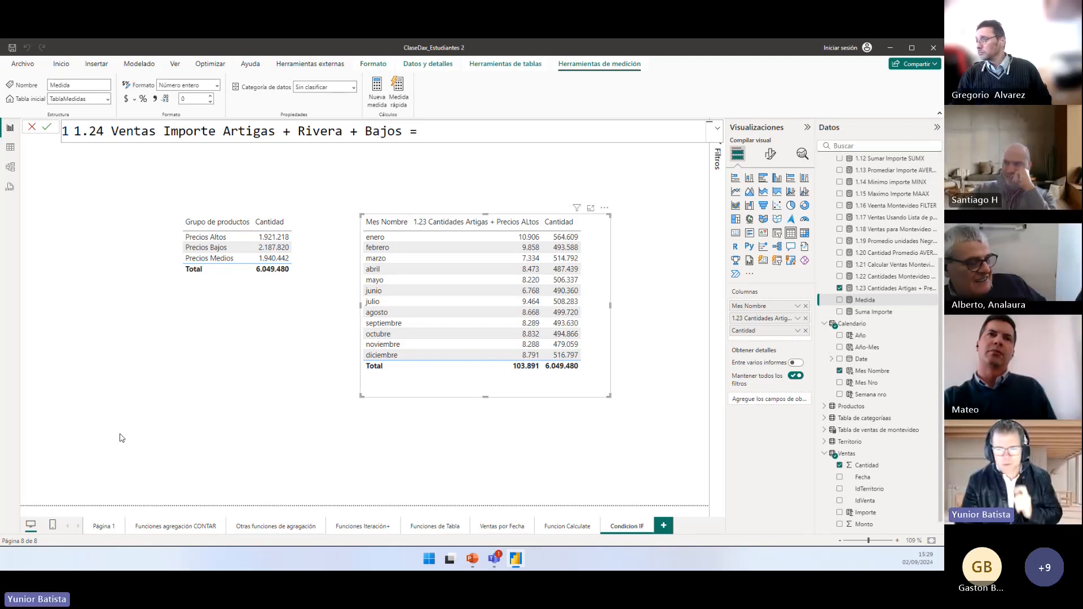
Step: Start a CALCULATE expression on a new line of the measure 1.24 Ventas Importe Artigas + Rivera + Bajos
left_click(436, 132)
key("shift+Return")
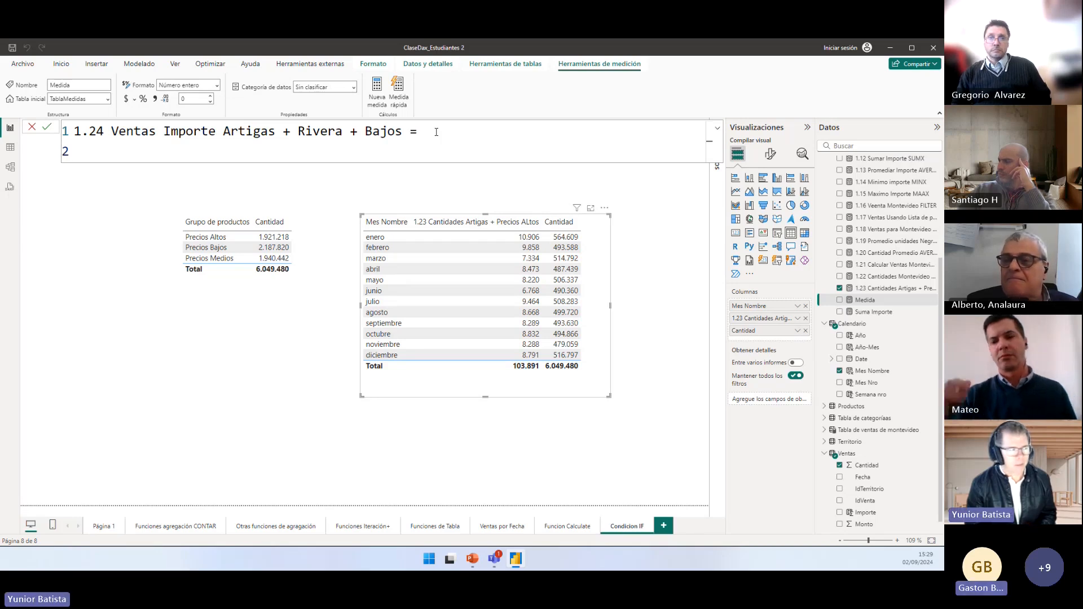
type("c")
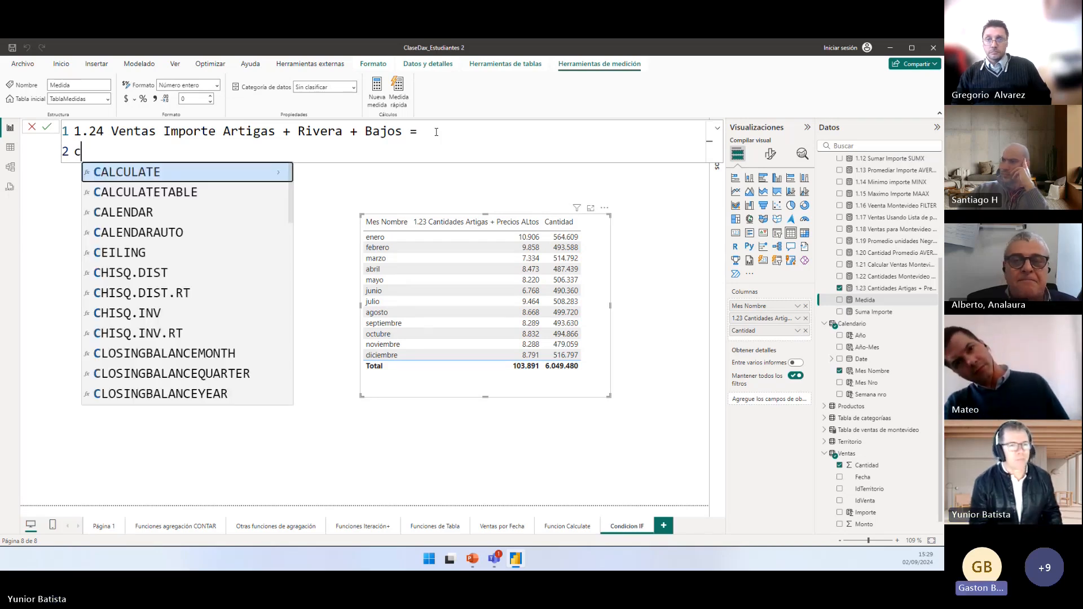
Step: Begin the 1.24 measure's formula with CALCULATE, using SUM(Ventas[Importe]) as its expression
key("Tab")
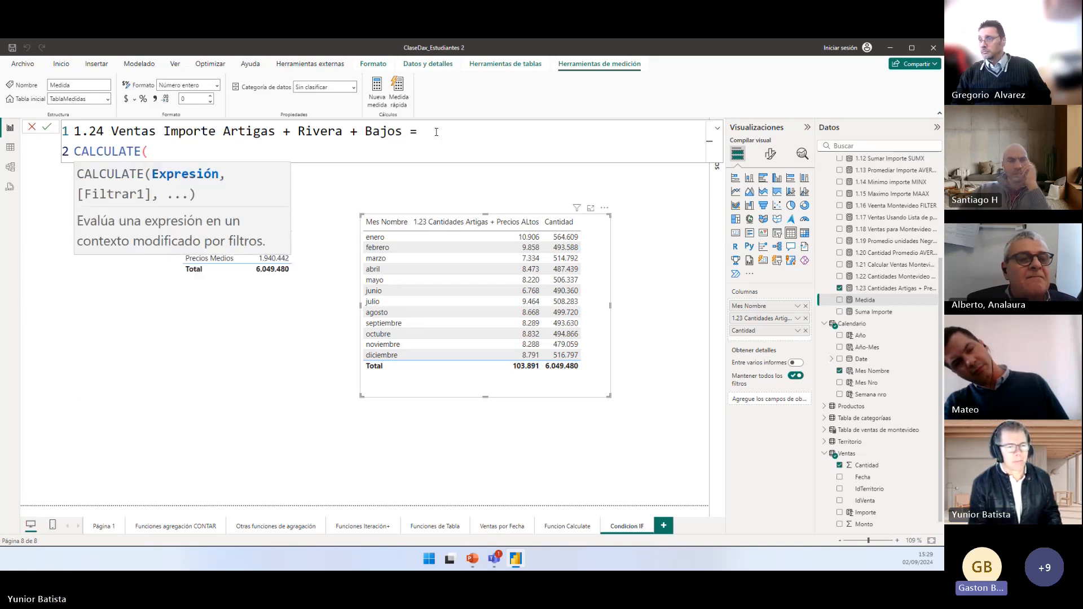
type("Sum")
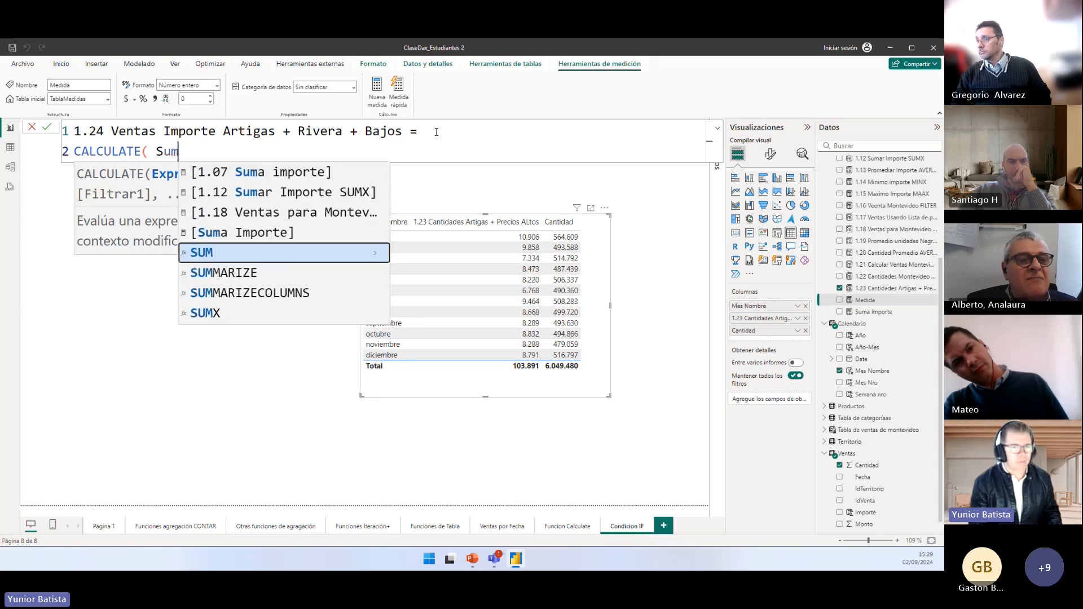
key("Tab")
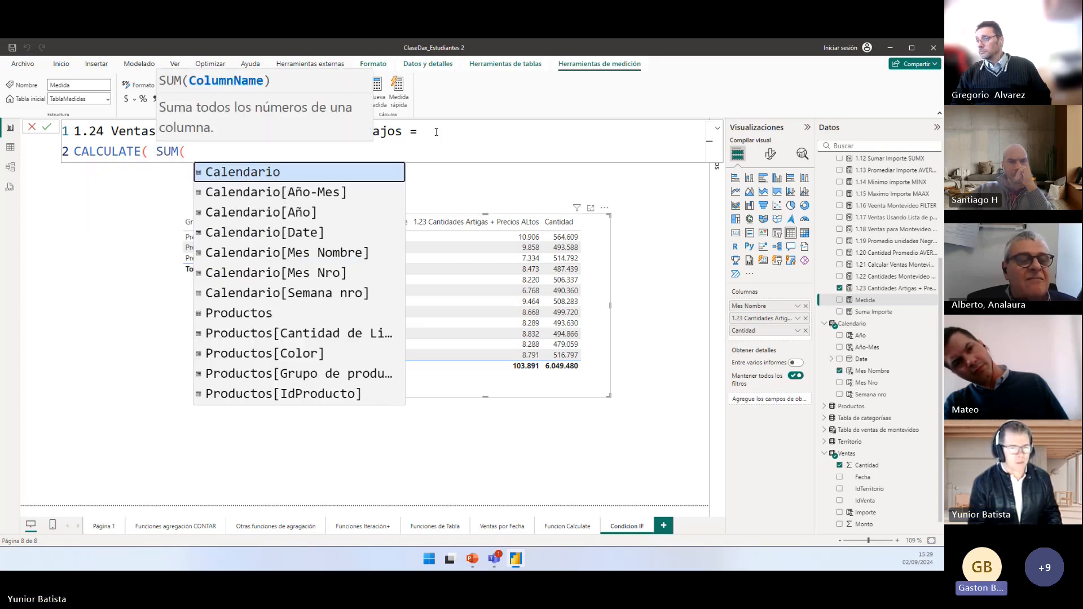
type("venta")
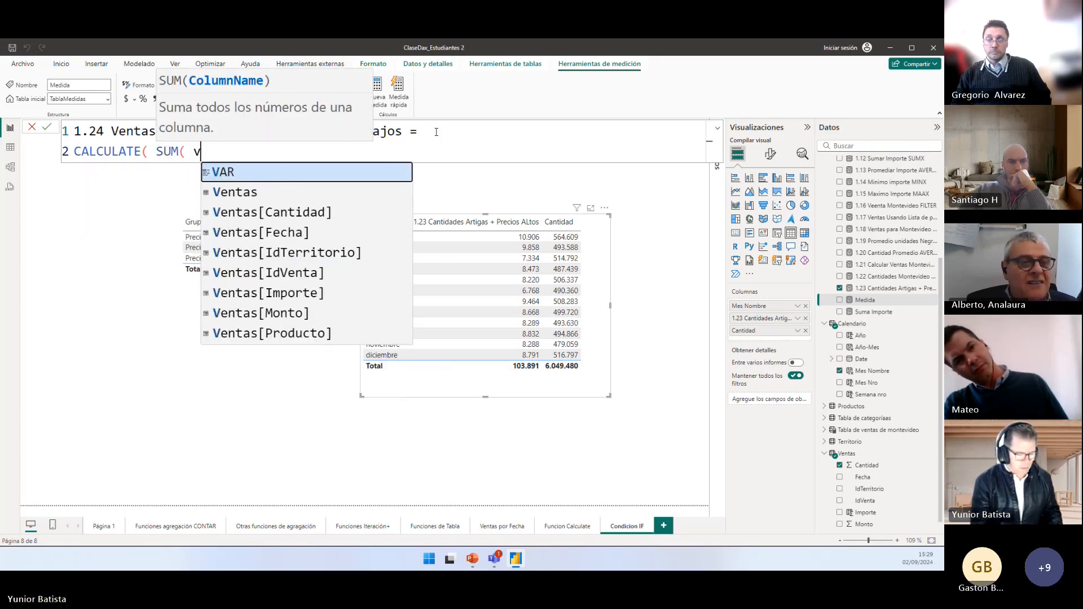
key("Down")
key("Down")
key("Down")
key("Down")
key("Down")
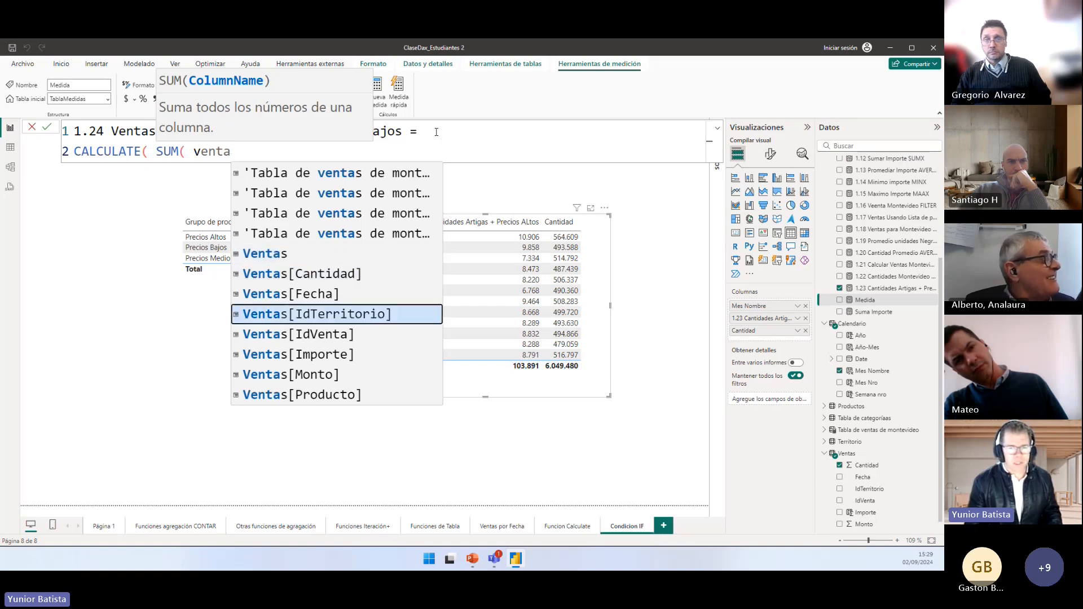
key("Tab")
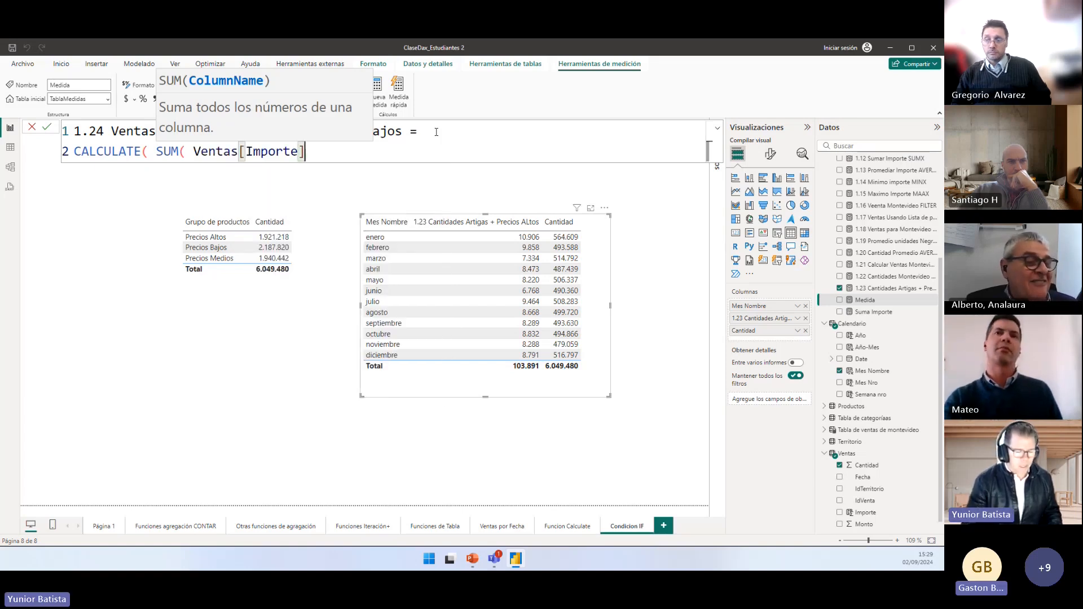
type("),")
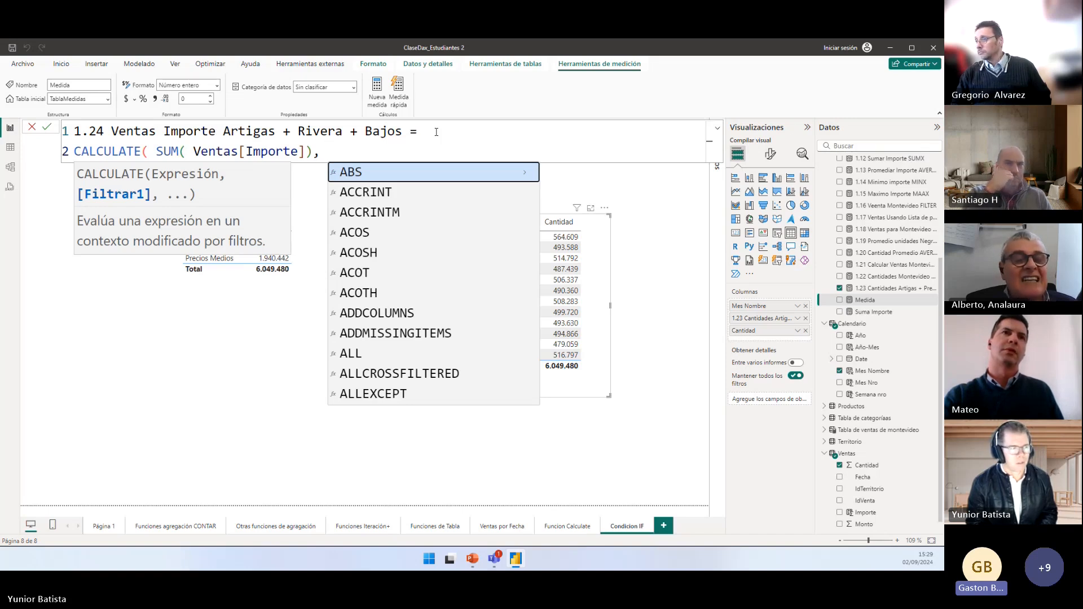
Step: Insert the column Productos[Grupo de productos] as the start of CALCULATE's first filter argument
type("pro")
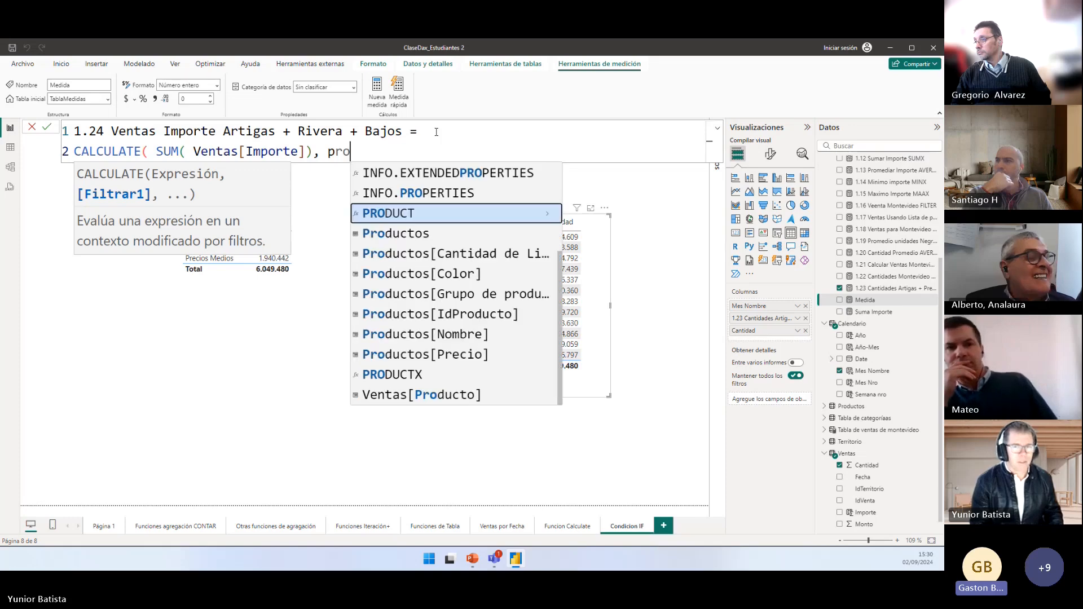
key("BackSpace")
key("BackSpace")
key("BackSpace")
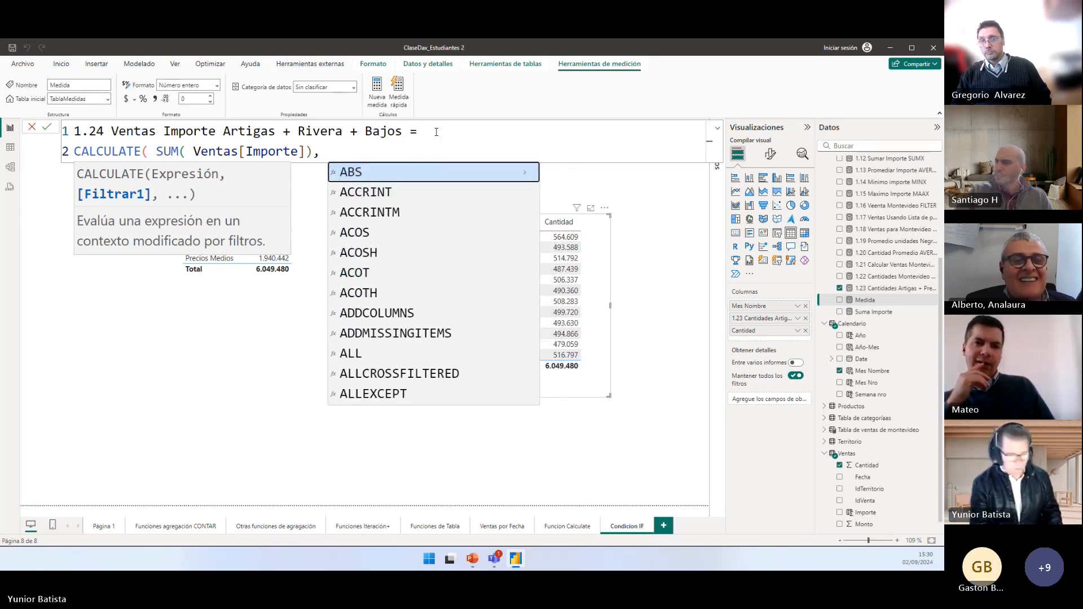
type("pro")
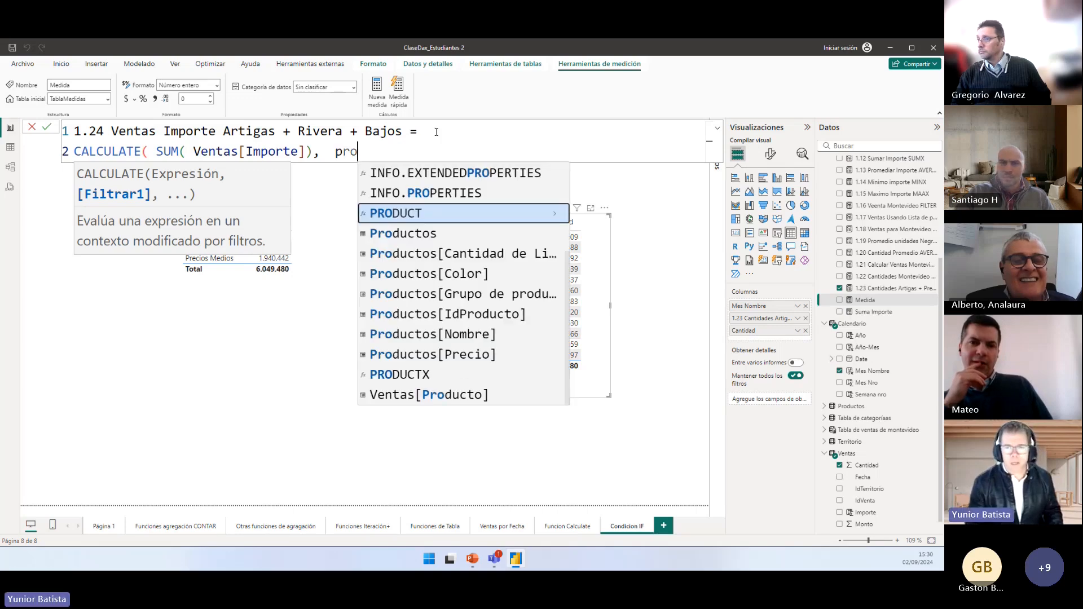
key("Down")
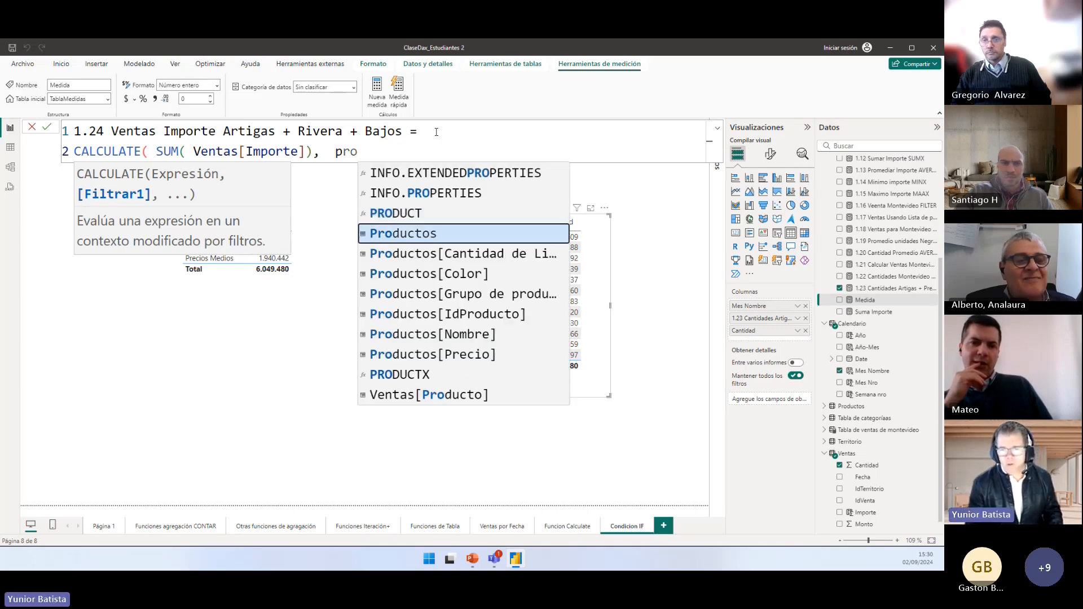
key("Down")
key("Down")
key("Down")
key("Tab")
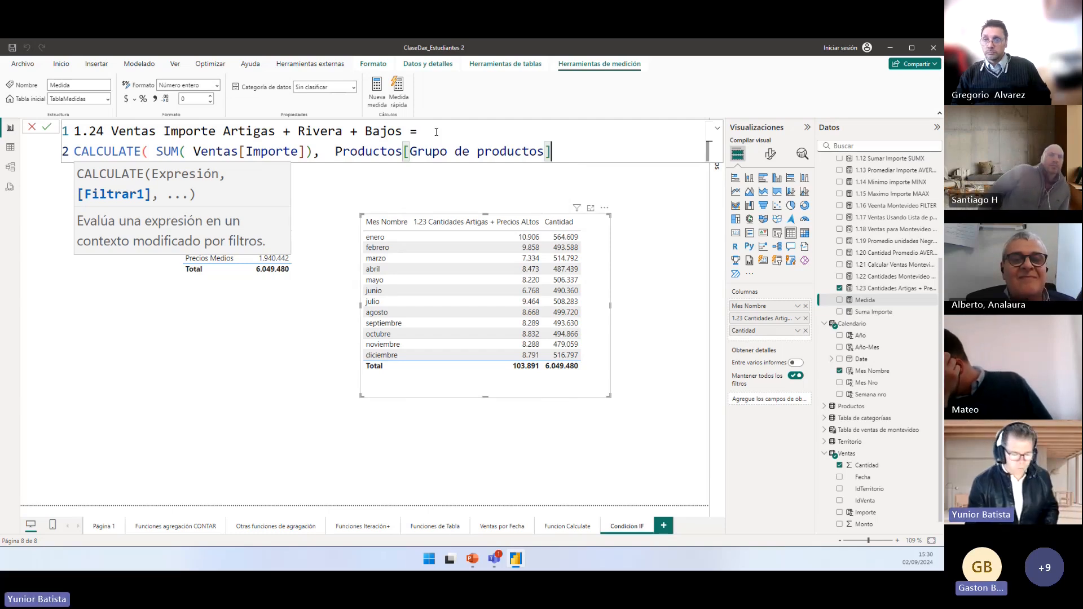
Step: Complete the product group filter so it equals "Precios Bajos", ending with a comma for another argument
type("=")
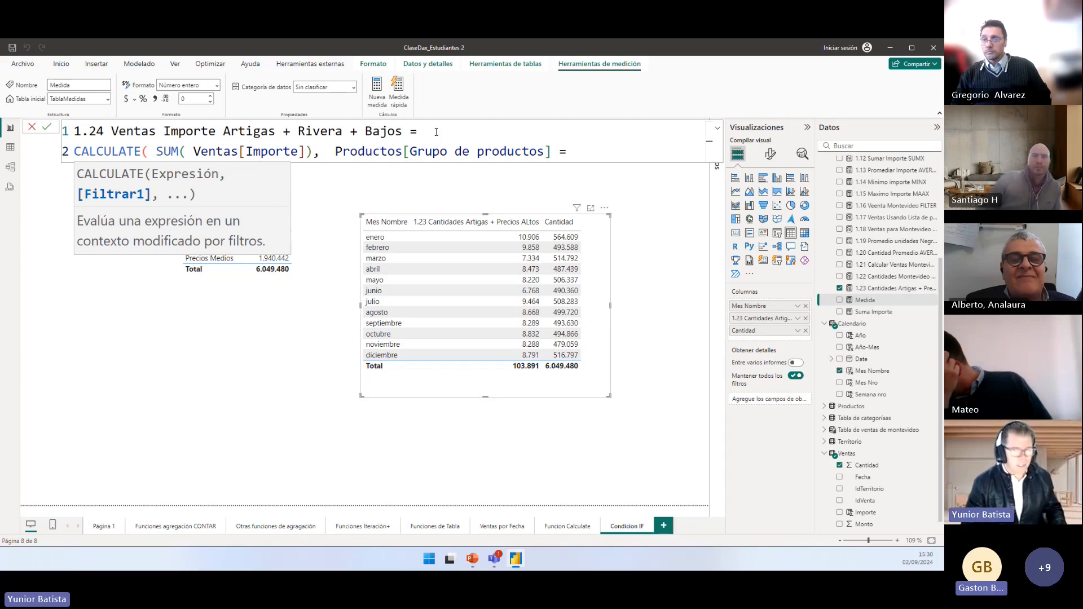
type("\"\"")
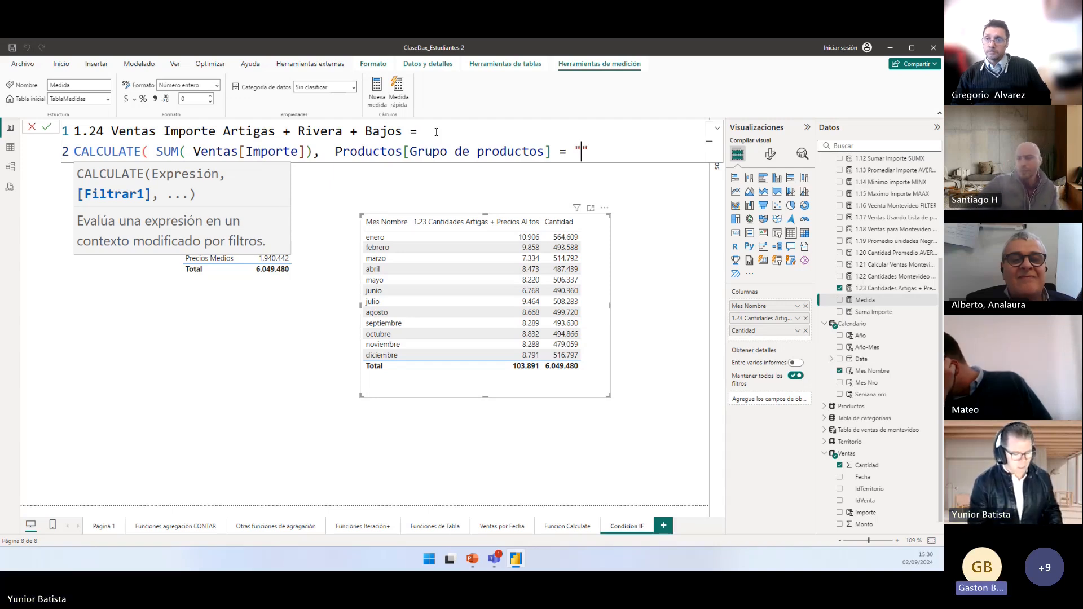
type("Baj")
key("BackSpace")
key("BackSpace")
key("BackSpace")
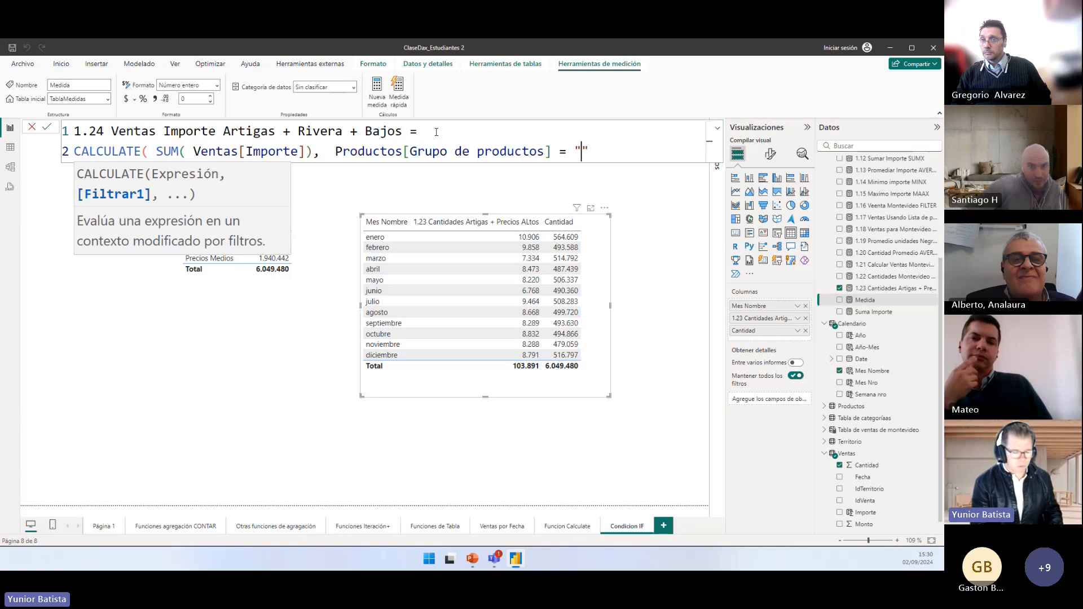
type("Precios Ba")
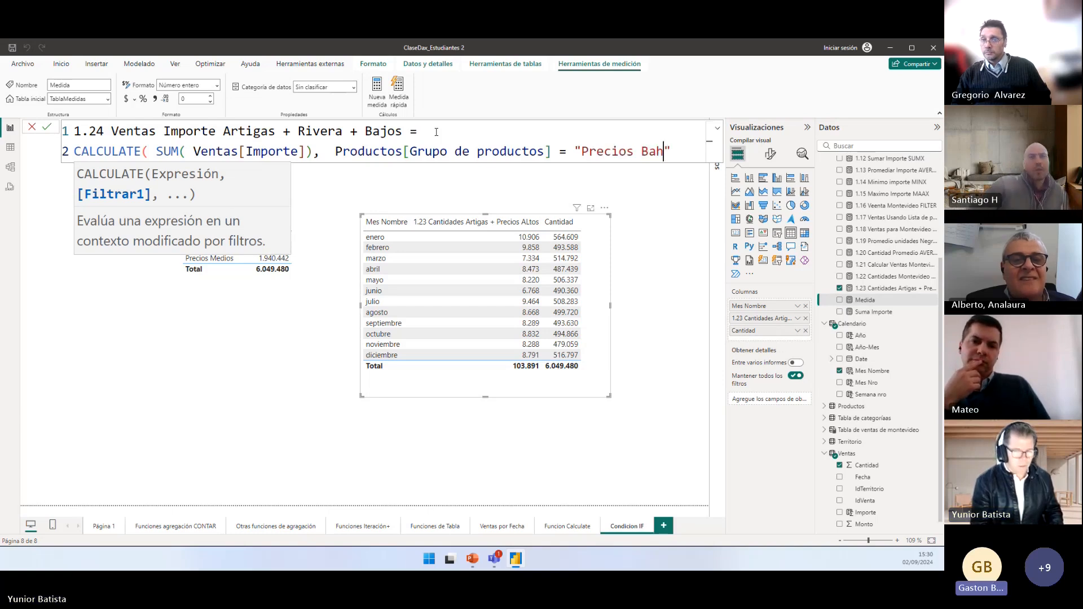
type("jos\"")
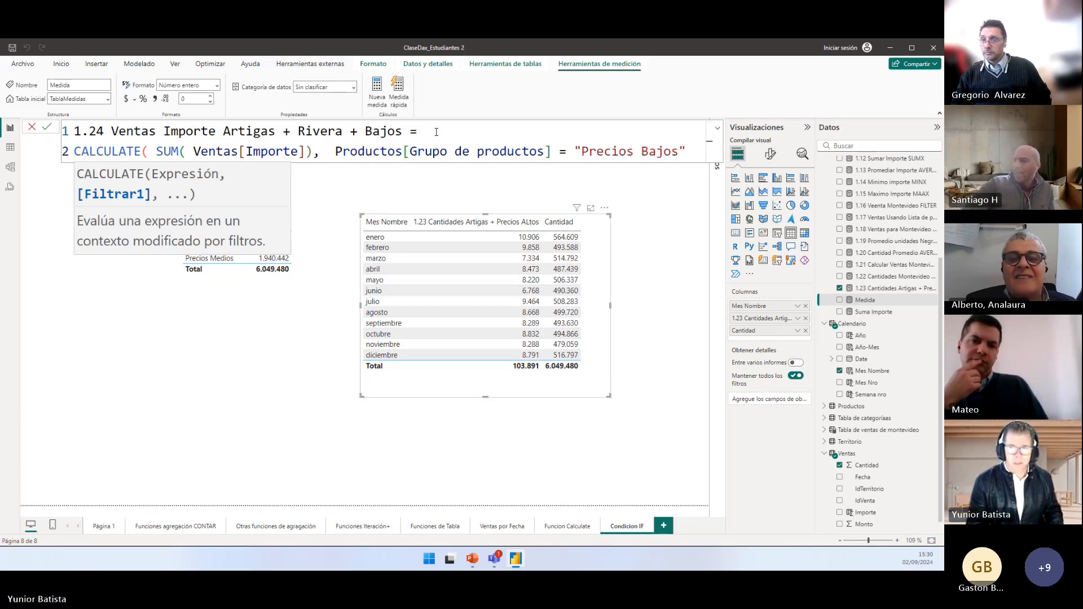
type(",")
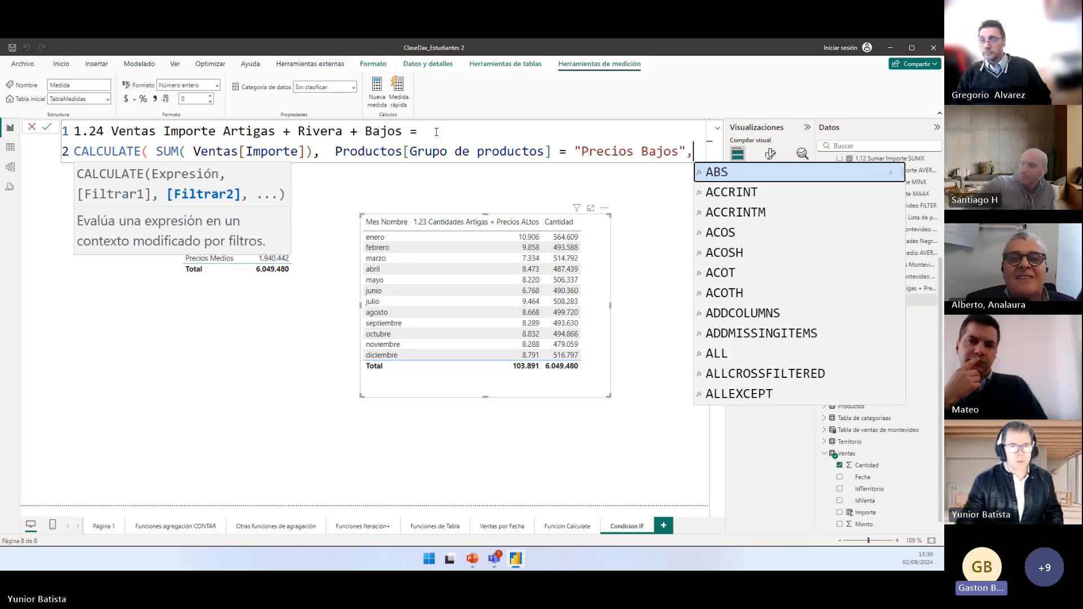
Step: Put the SUM expression and the product group filter on separate lines, indenting SUM one level and the filter two
left_click(336, 152)
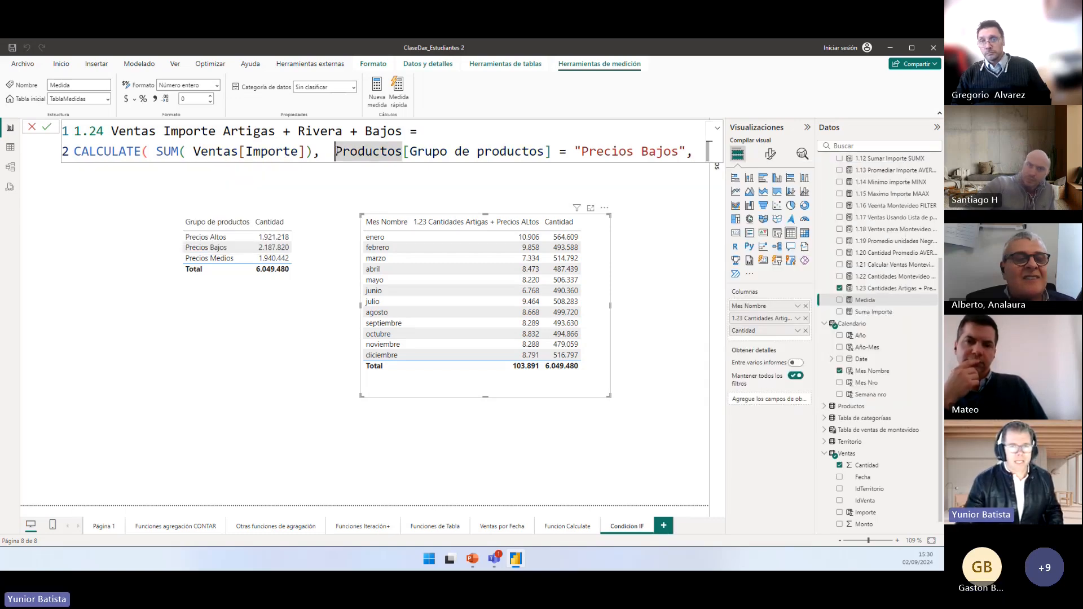
key("shift+Return")
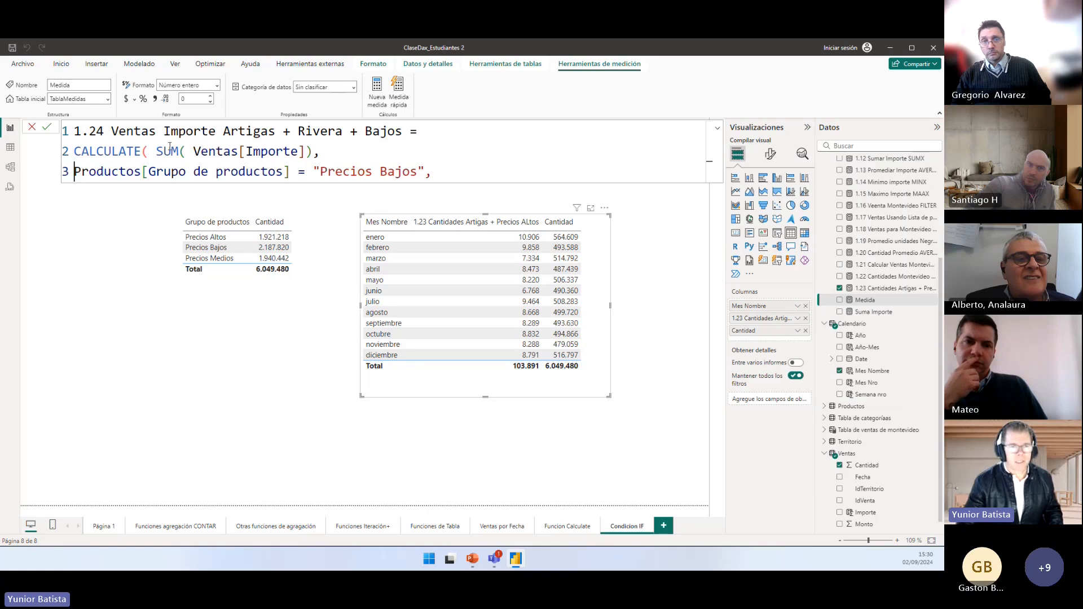
key("shift+Return")
key("Tab")
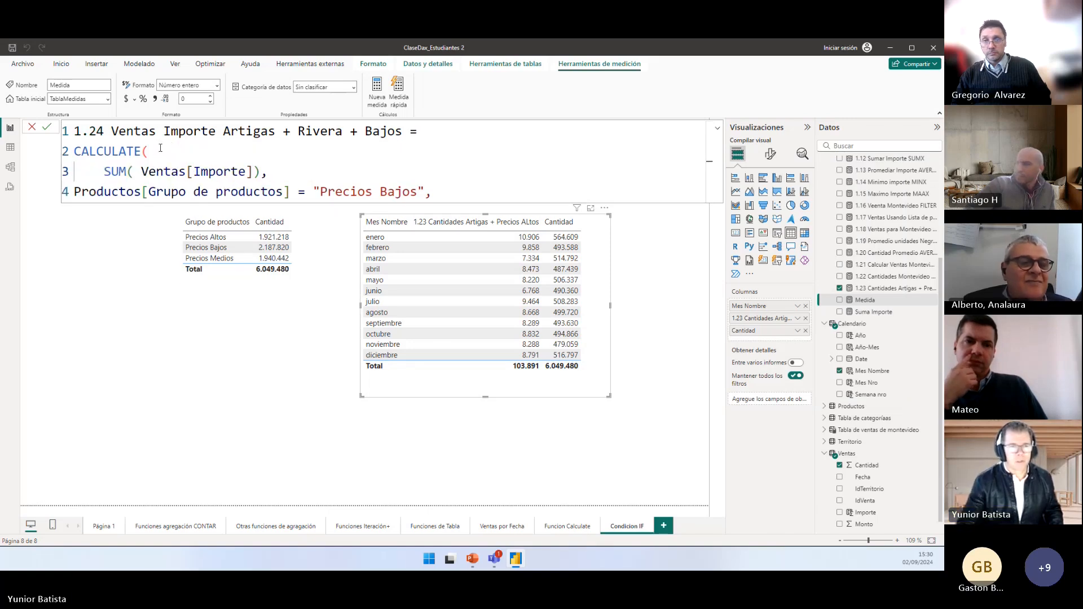
left_click(74, 191)
key("Tab")
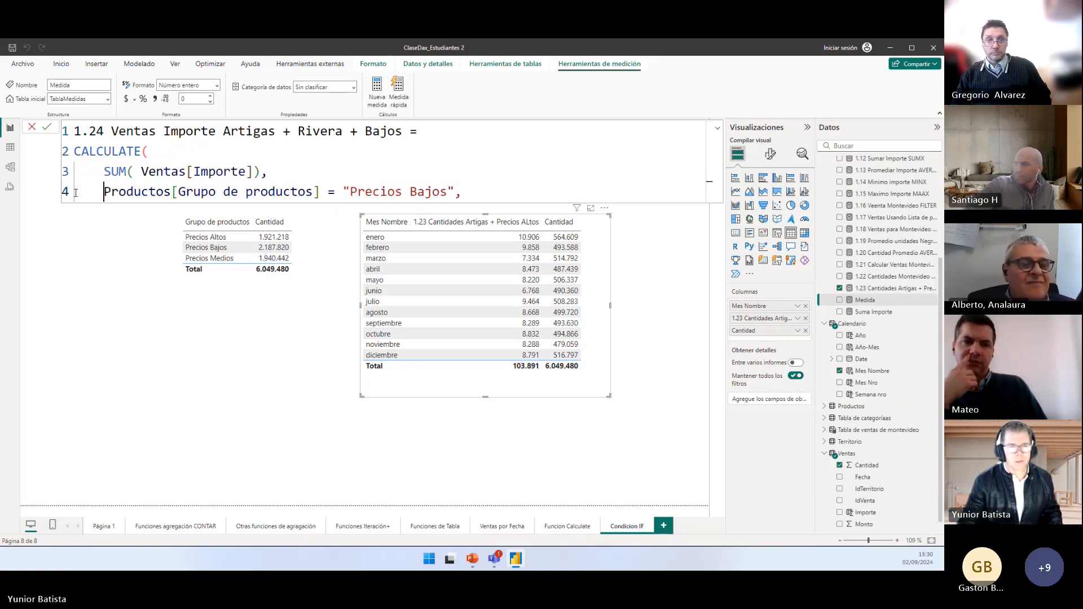
key("Tab")
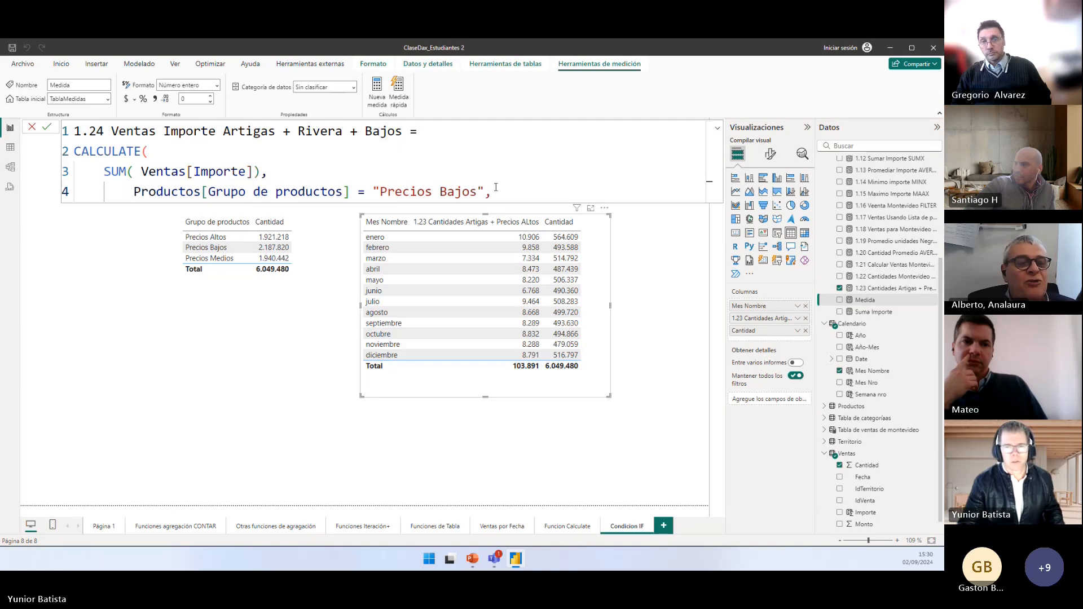
Step: Add a second filter on a new line comparing Ventas[IdTerritorio] with an empty text string
key("shift+Return")
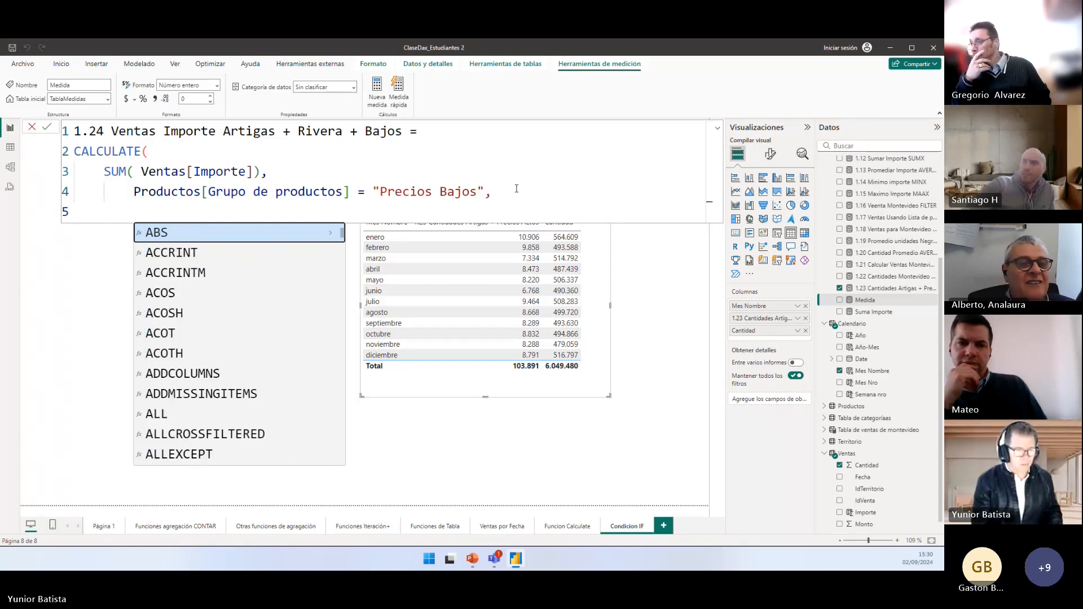
type("i")
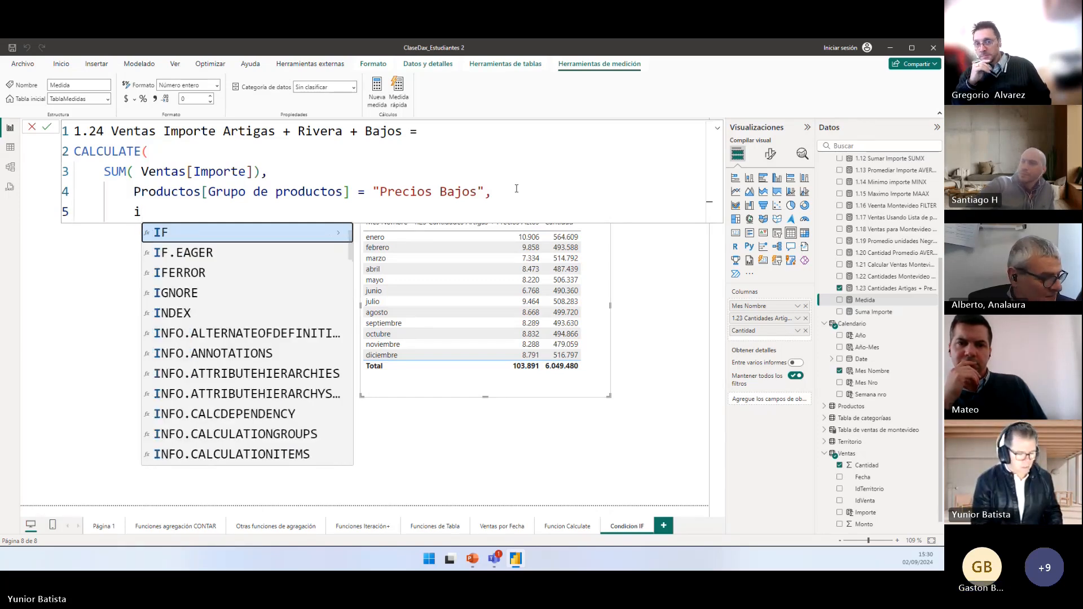
key("BackSpace")
type("venta")
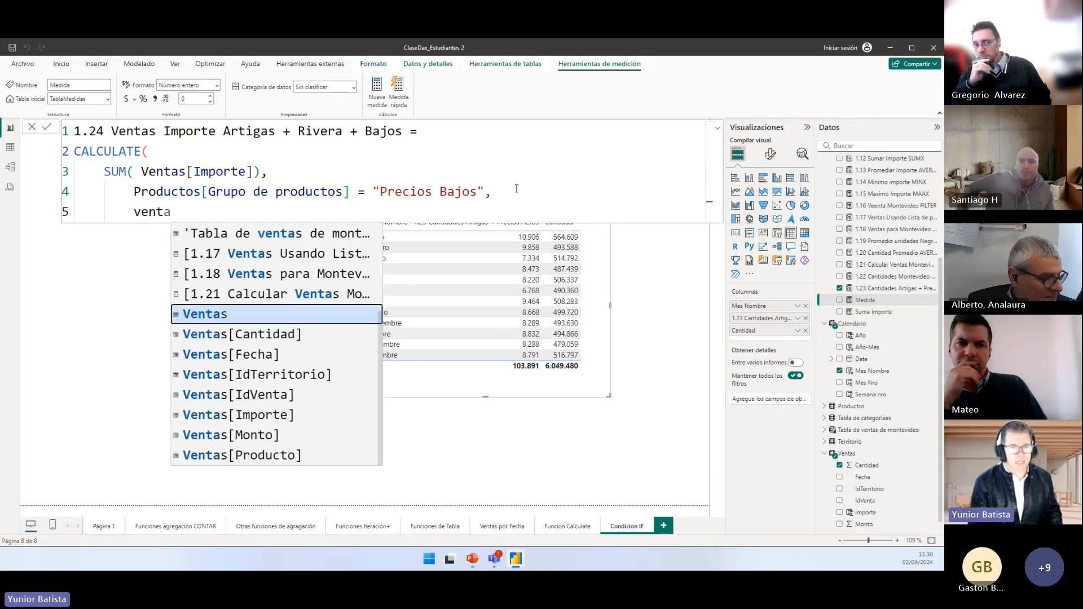
key("Escape")
key("Left")
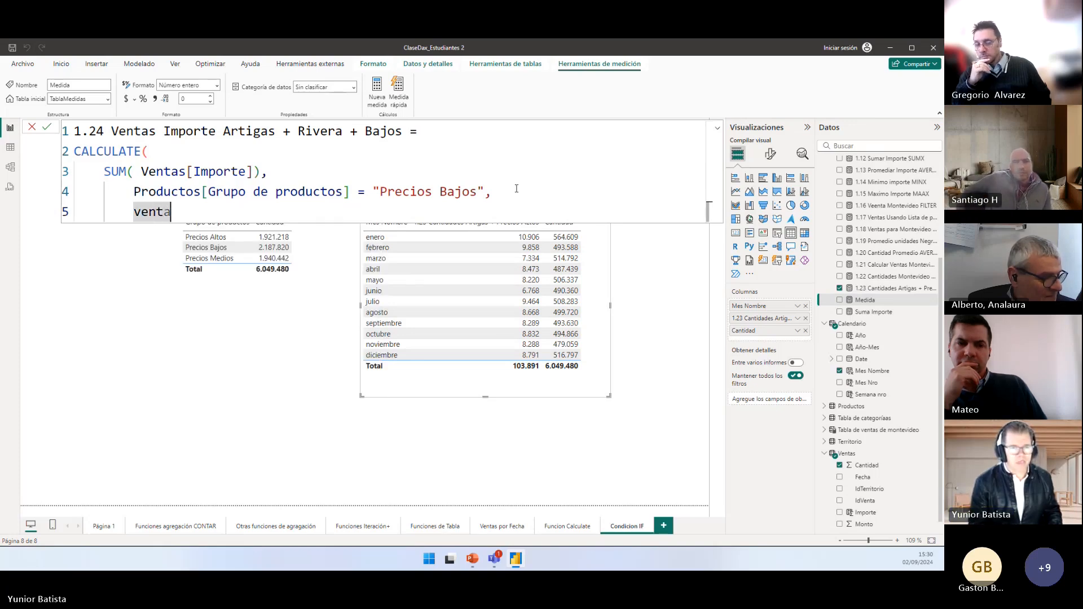
type("s")
key("Down")
key("Down")
key("Down")
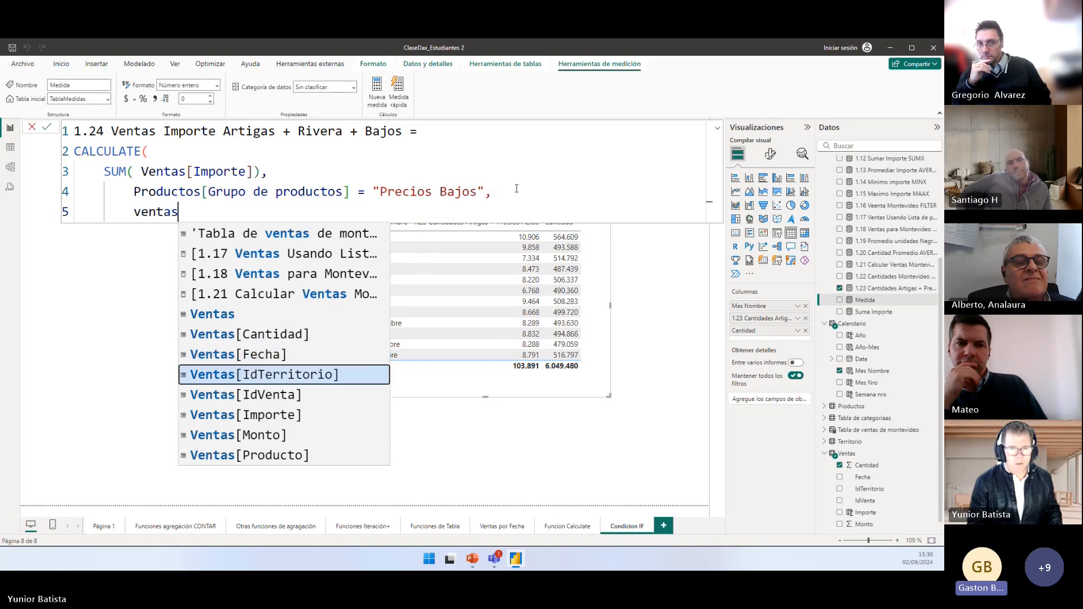
key("Tab")
type("=")
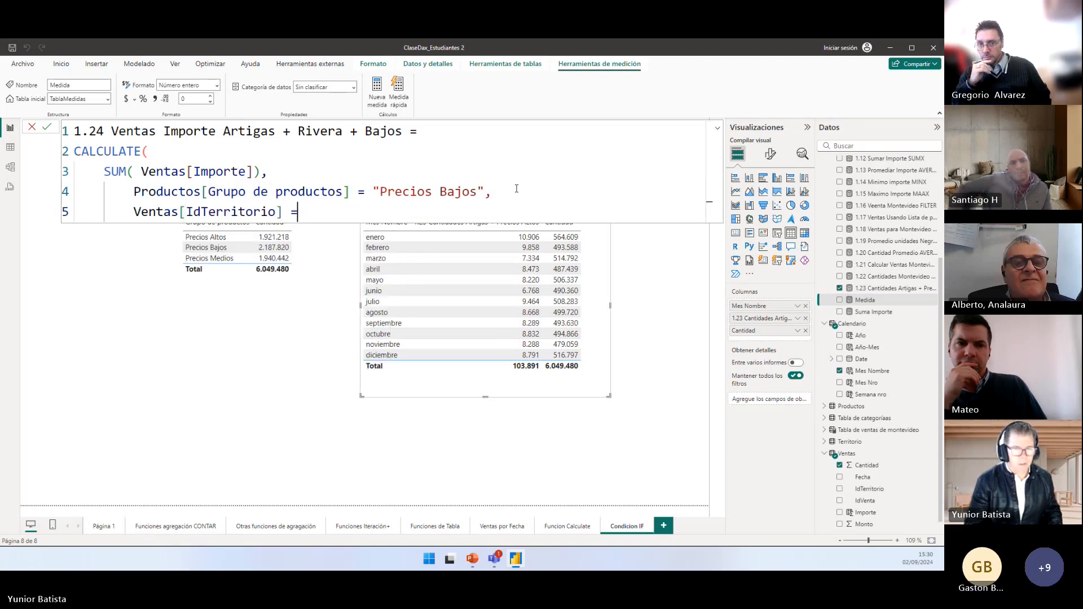
type(" \"\"")
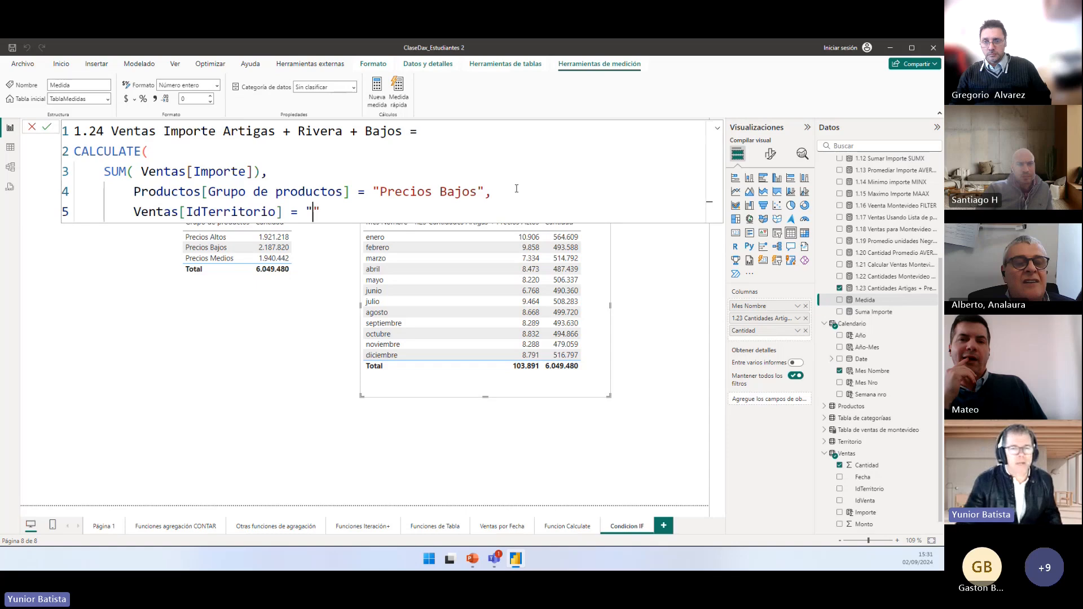
Step: Replace the second filter's column with Territorio[Nombre] and set its comparison text to "Artigas"
left_click_drag(283, 212, 134, 214)
type("terr")
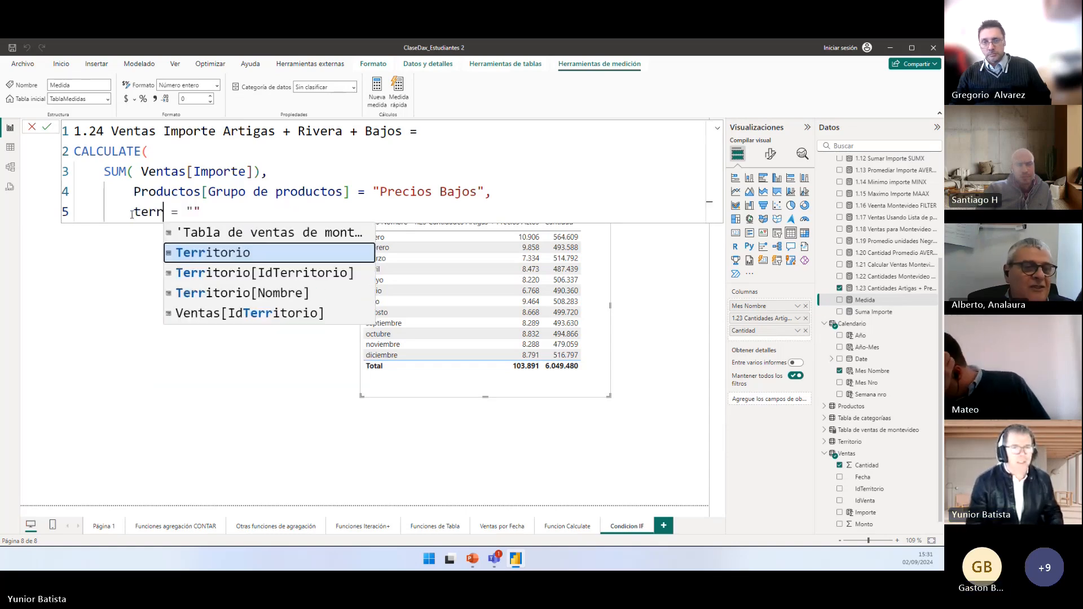
key("Down")
key("Down")
key("Tab")
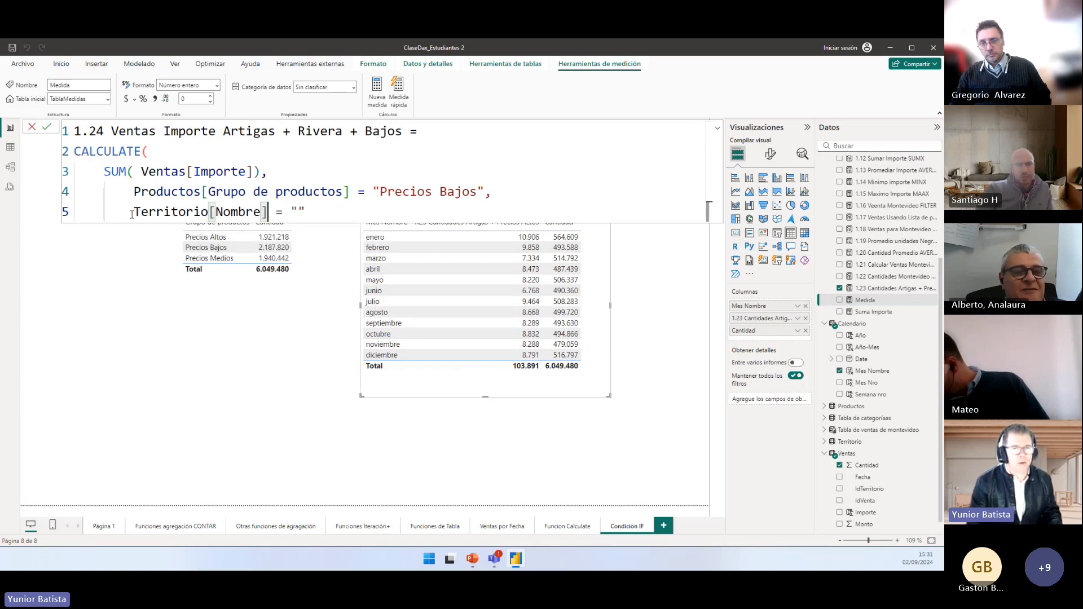
left_click(299, 210)
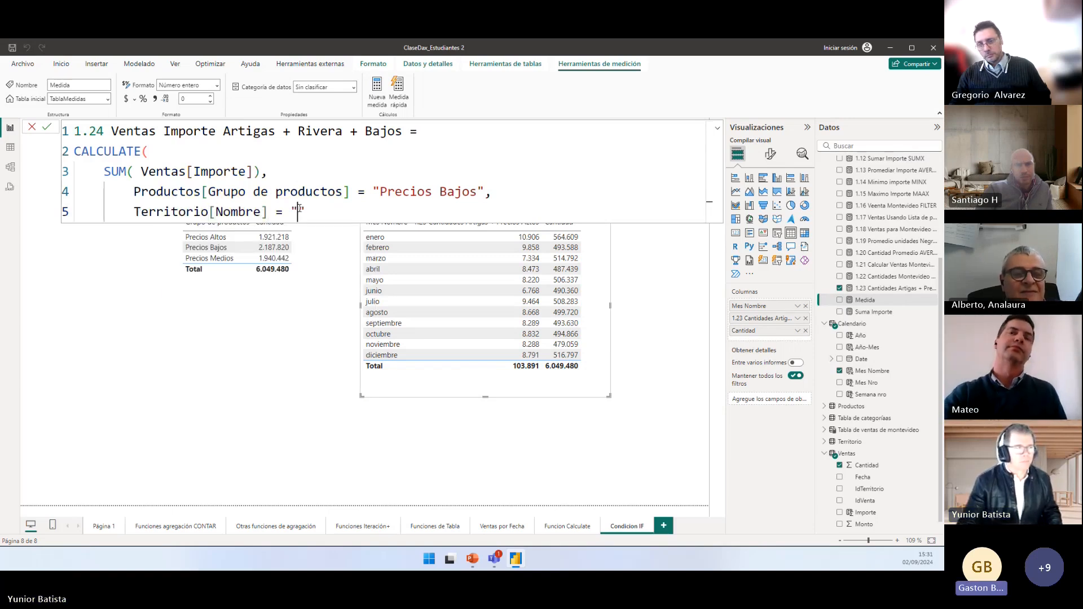
type("Artigas")
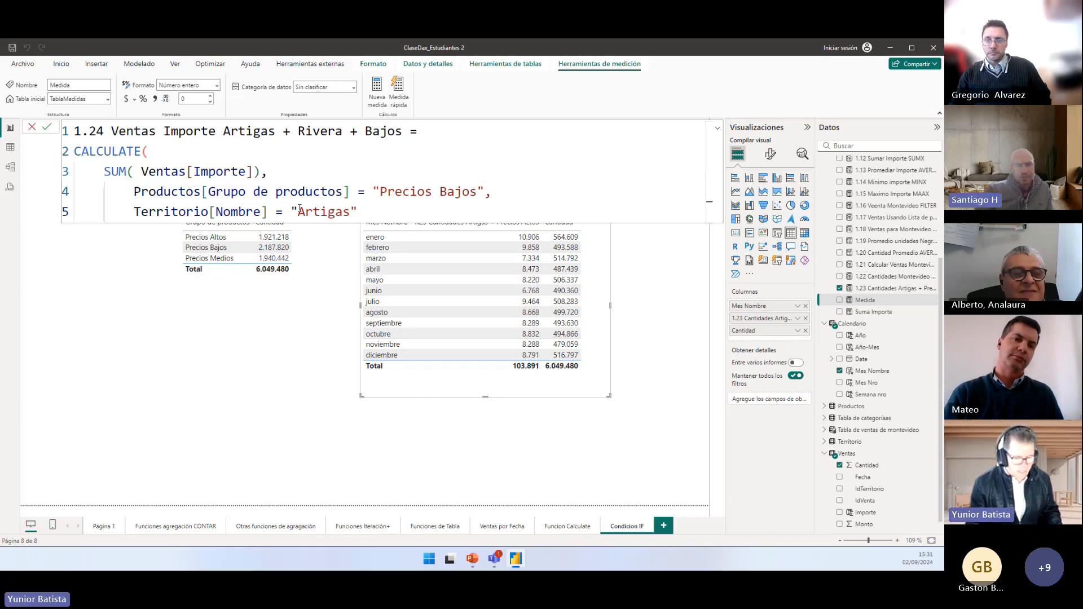
key("alt")
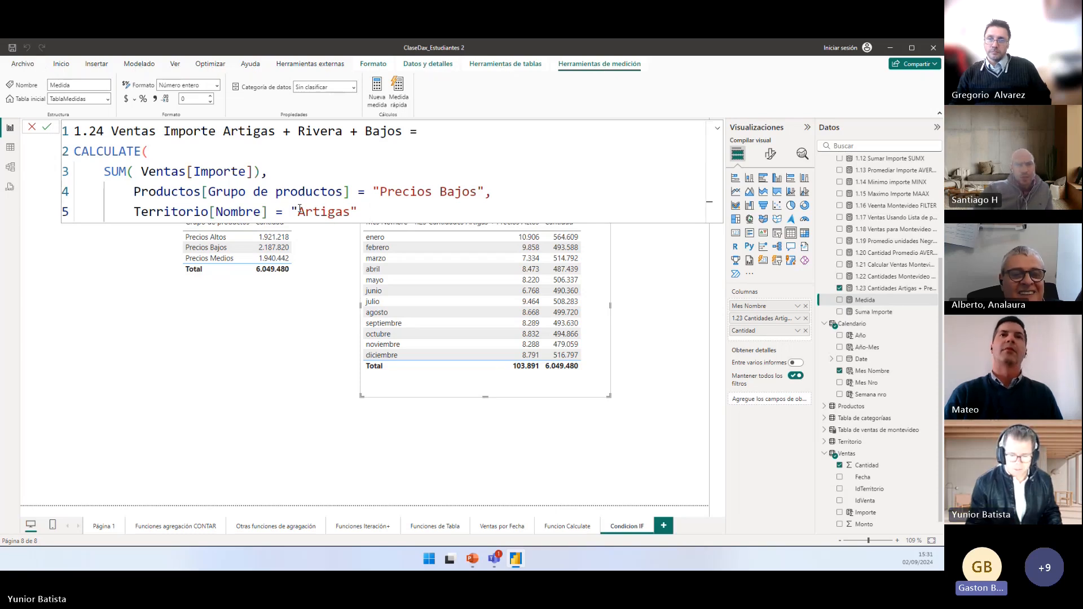
Step: Extend the territory filter with || Territorio[Nombre] = "Rivera", close the CALCULATE expression and commit the measure
type("|")
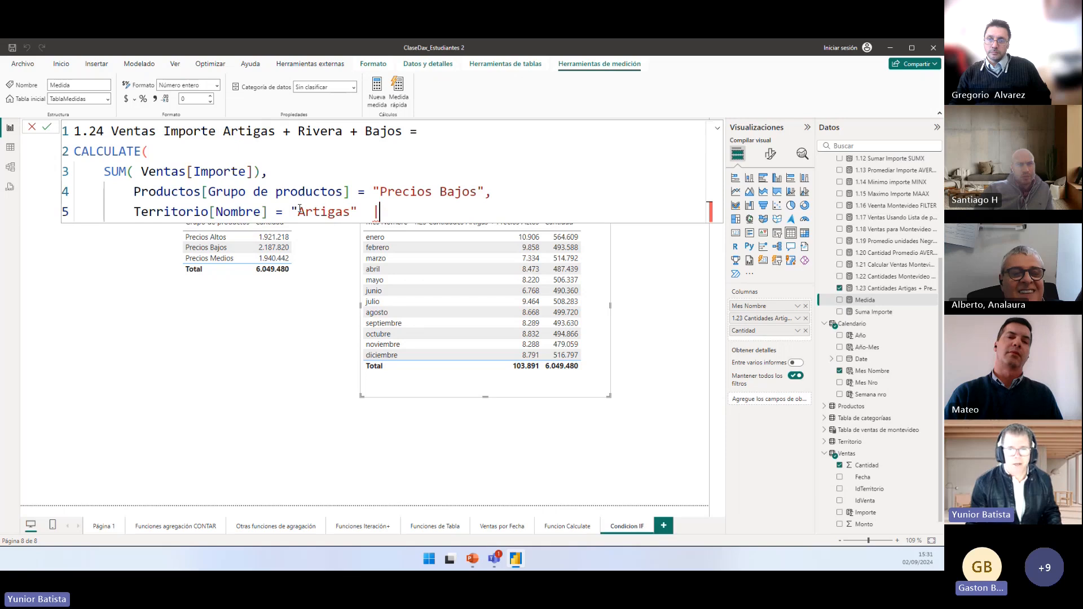
type("| m")
key("BackSpace")
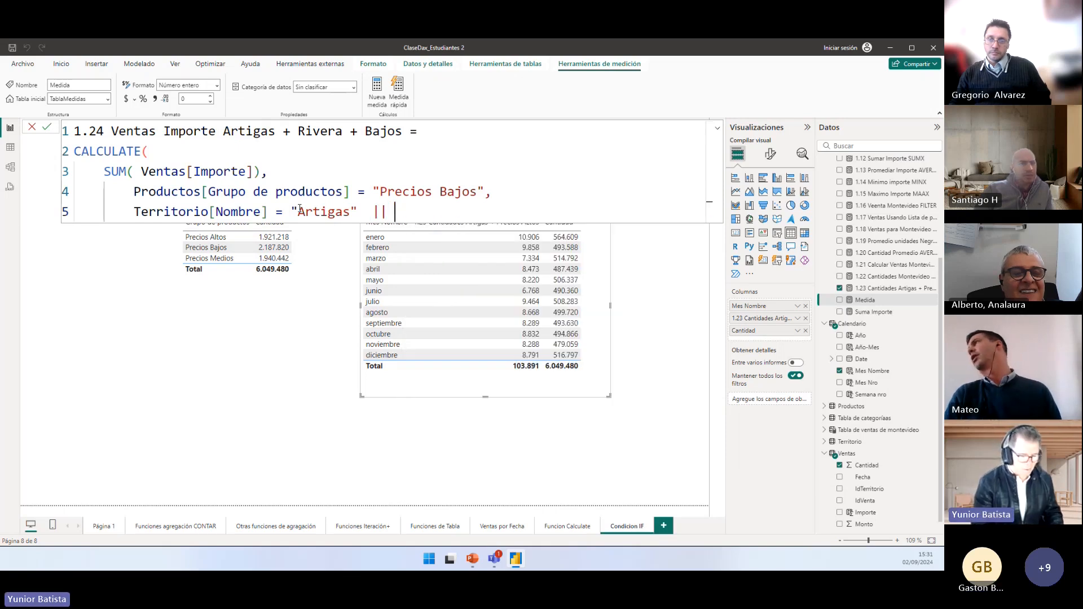
type("nom")
key("Down")
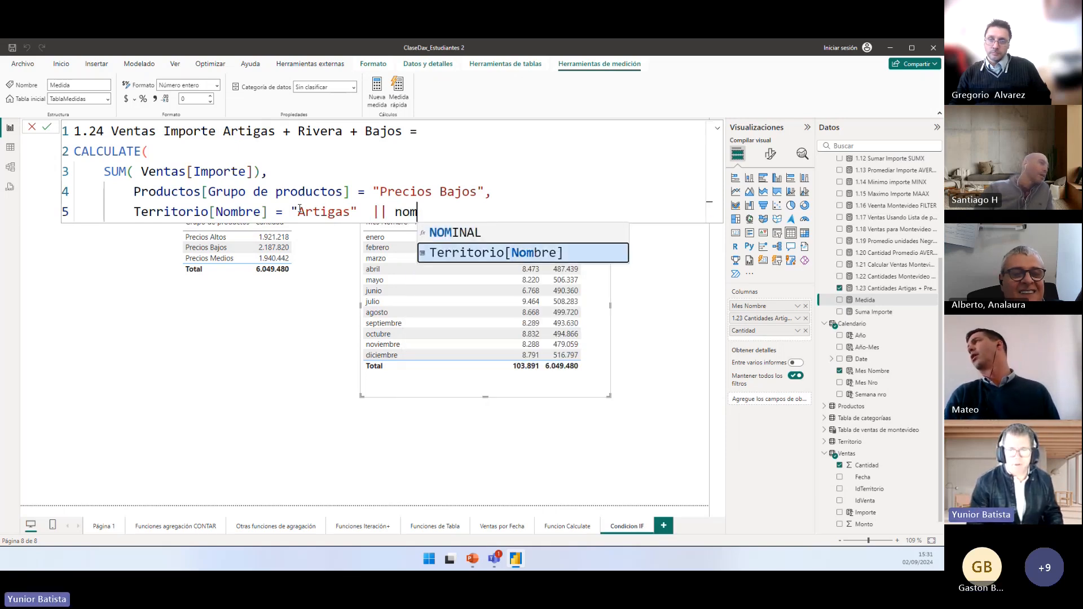
key("Tab")
type("= ")
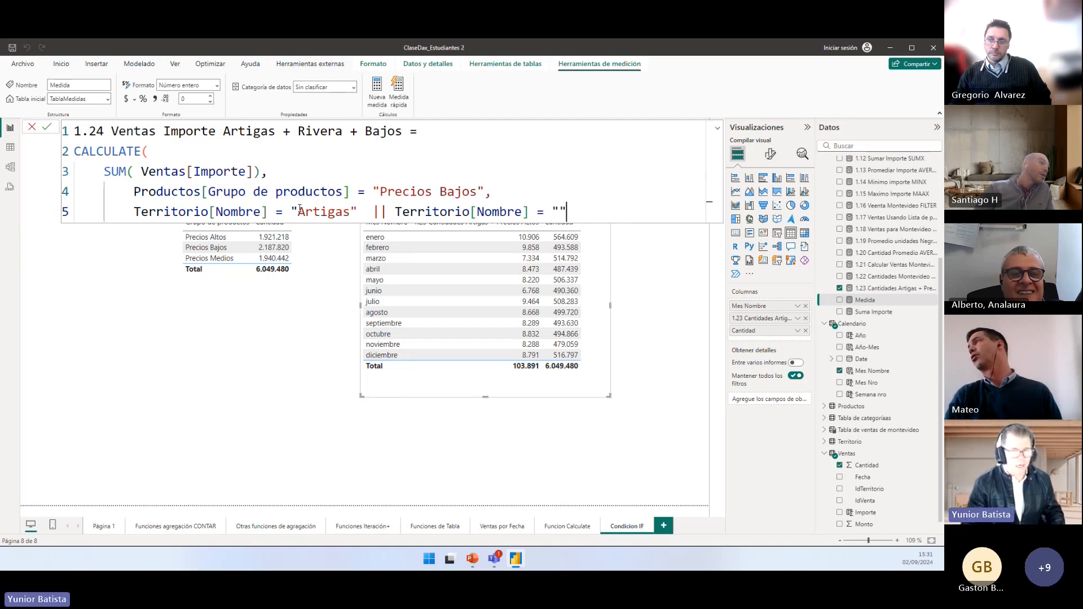
type("\"")
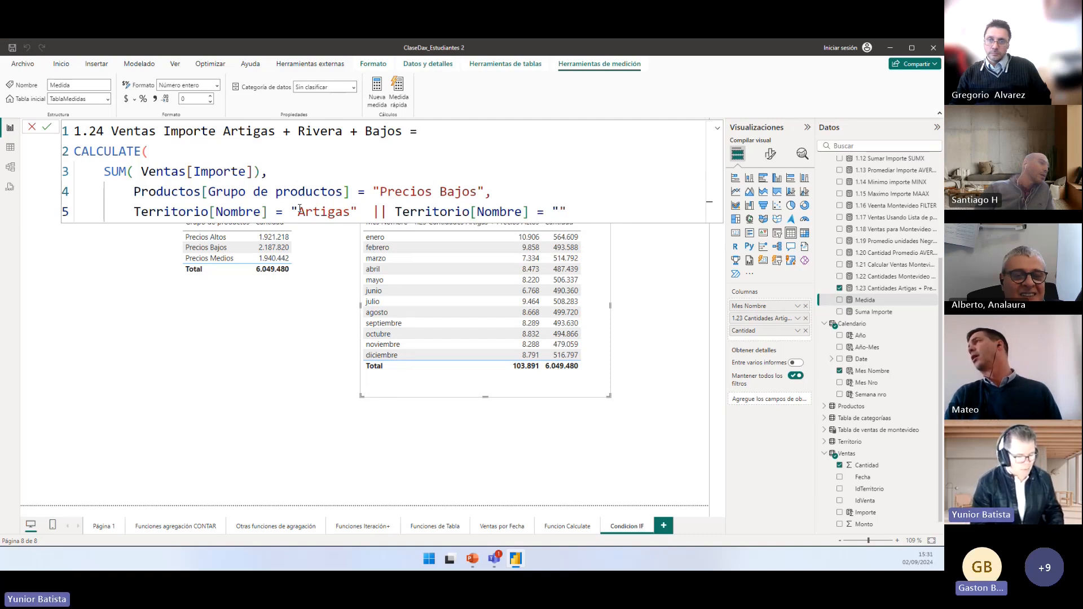
type("Rivera")
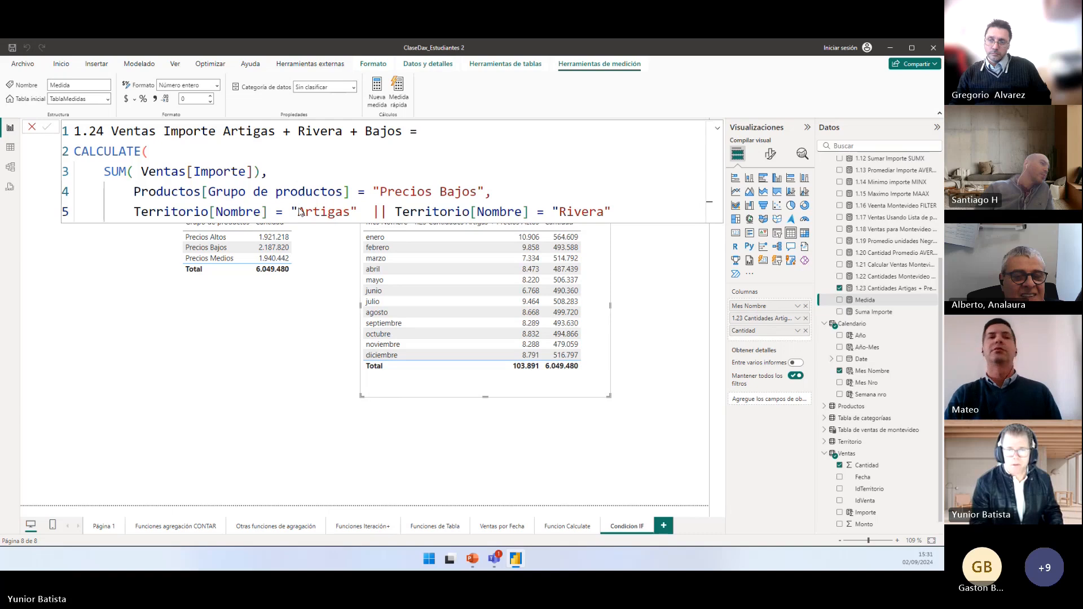
key("Return")
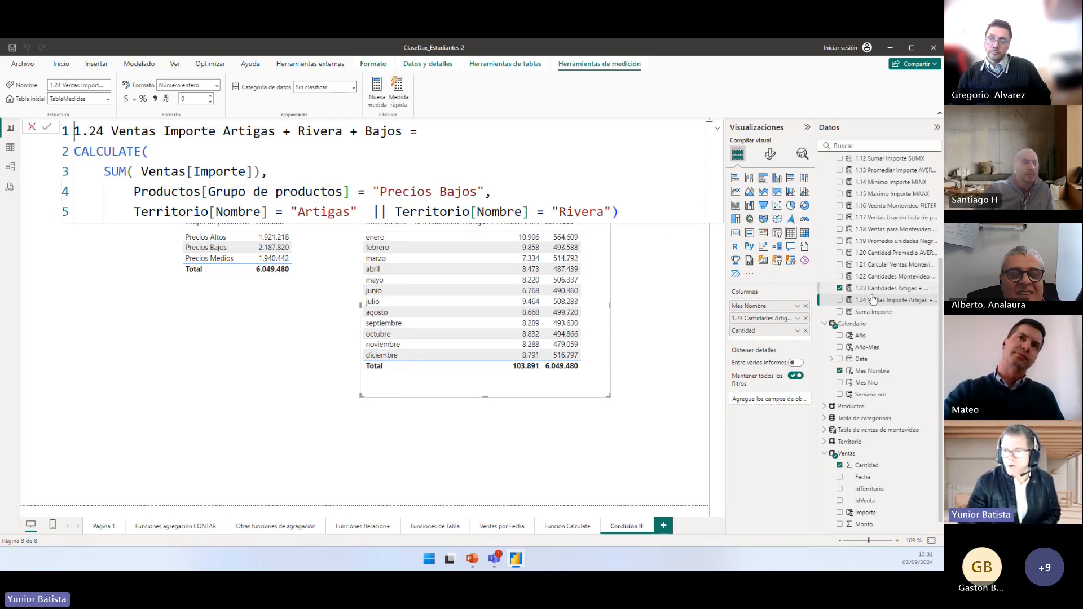
Step: Add the measure "1.24 Ventas Importe Artigas + Rivera + Bajos" to the month table and format it with a thousands separator
left_click_drag(885, 292, 508, 315)
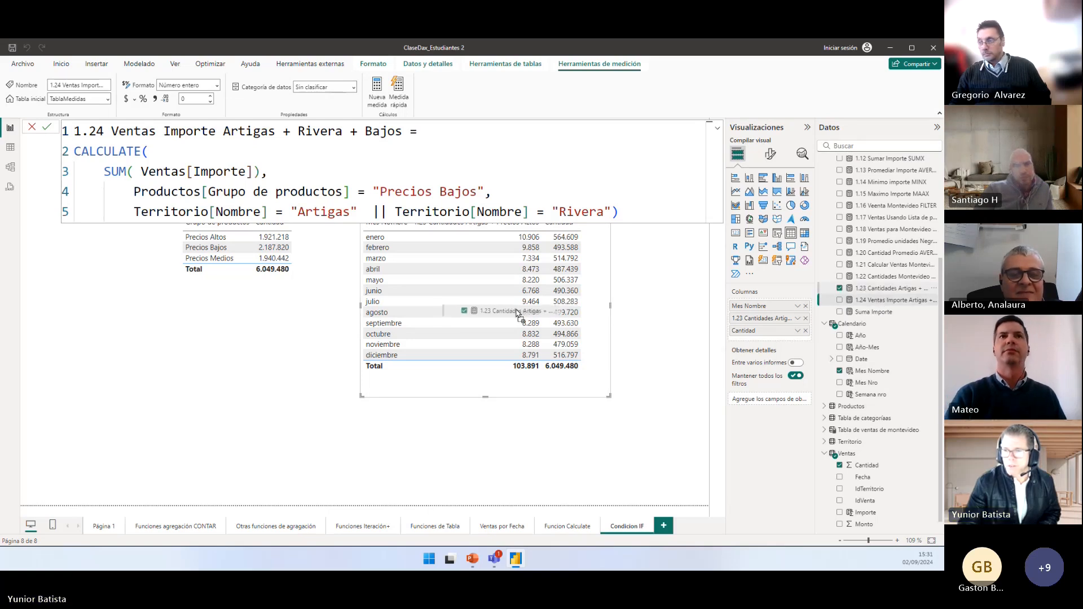
left_click_drag(888, 300, 485, 333)
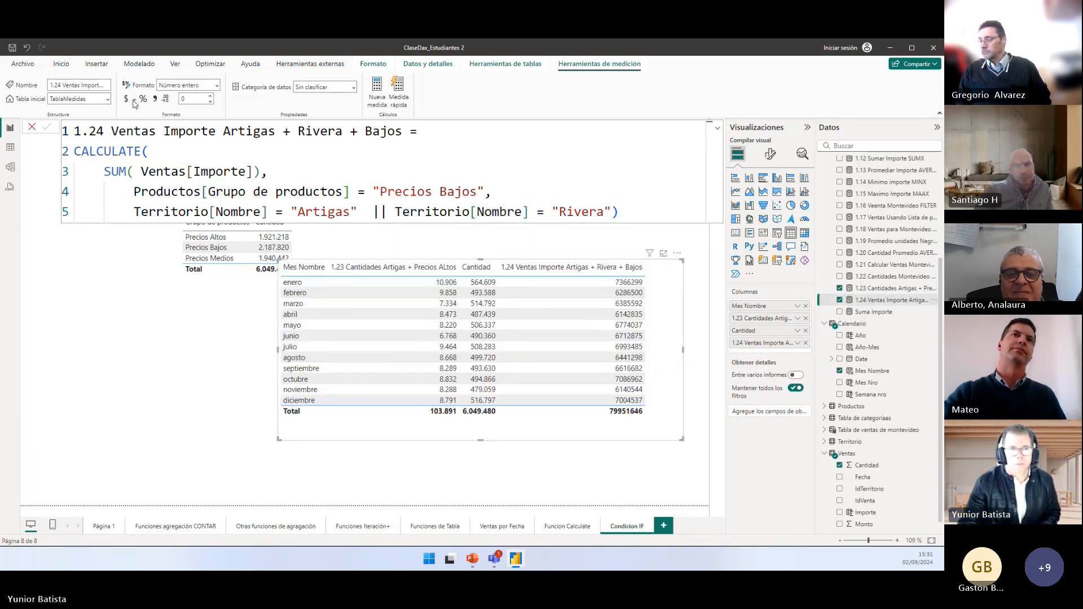
left_click(155, 100)
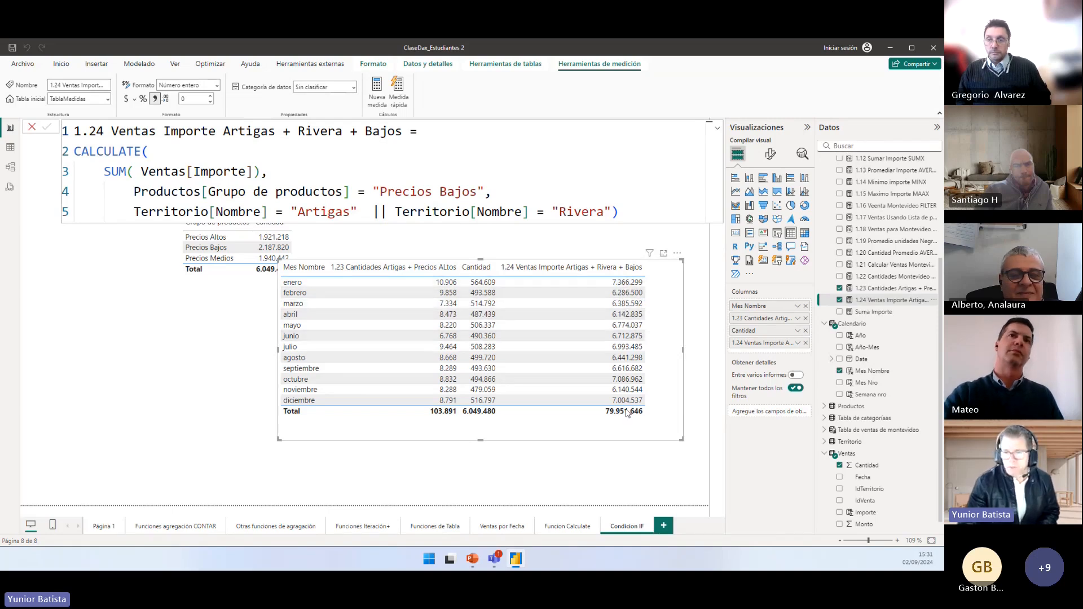
Step: Add the Importe field of Ventas to the month table and shift the table left on the report page
scroll(890, 434, "down", 1)
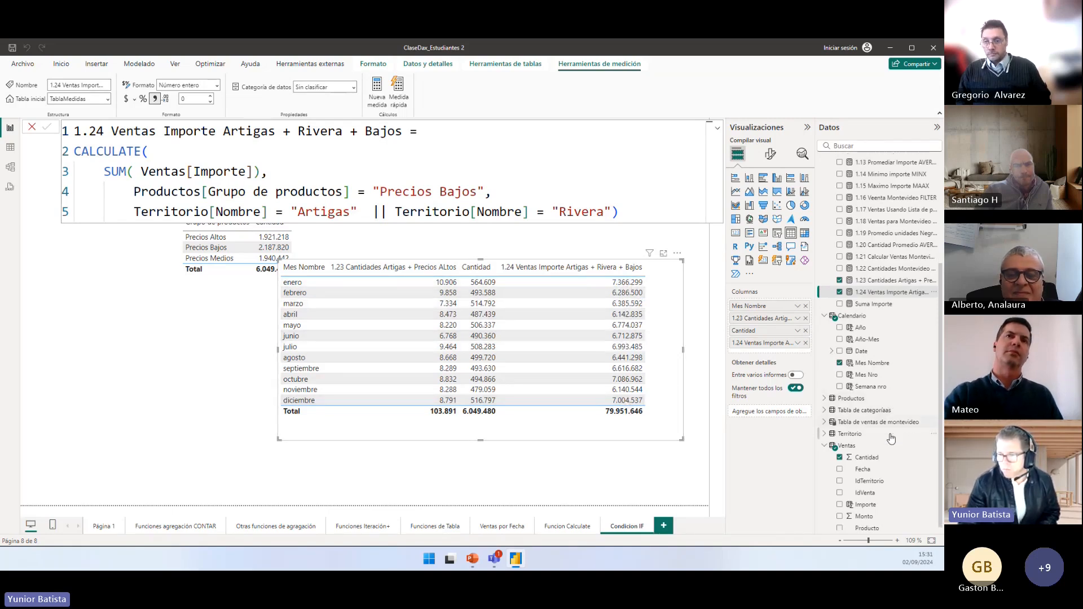
left_click_drag(872, 504, 567, 375)
left_click_drag(519, 438, 365, 456)
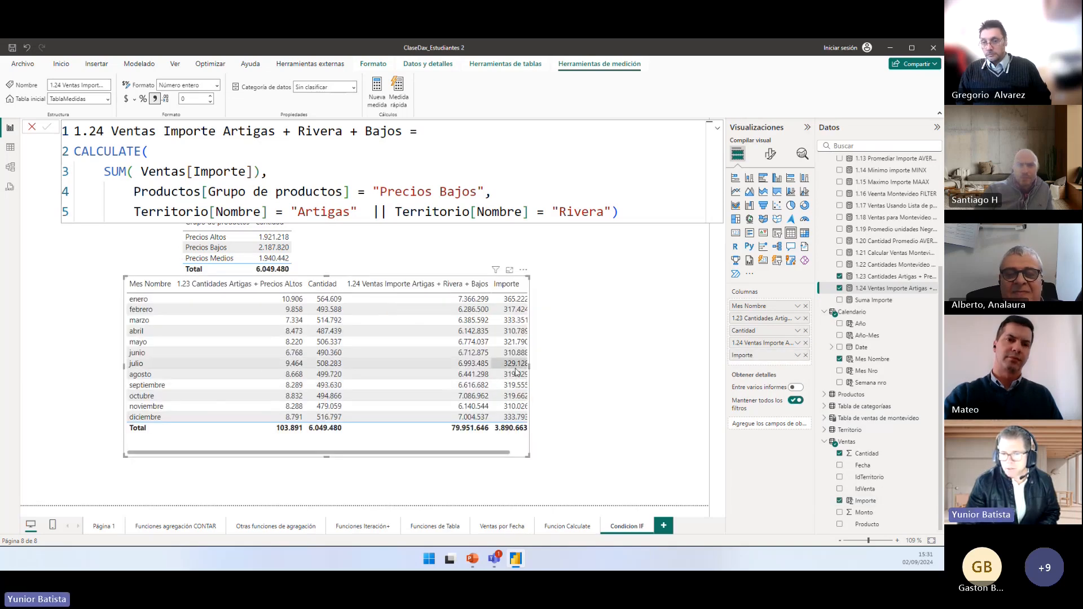
Step: Widen the month table to fit the whole Importe column and move the product group table higher on the page
left_click(531, 370)
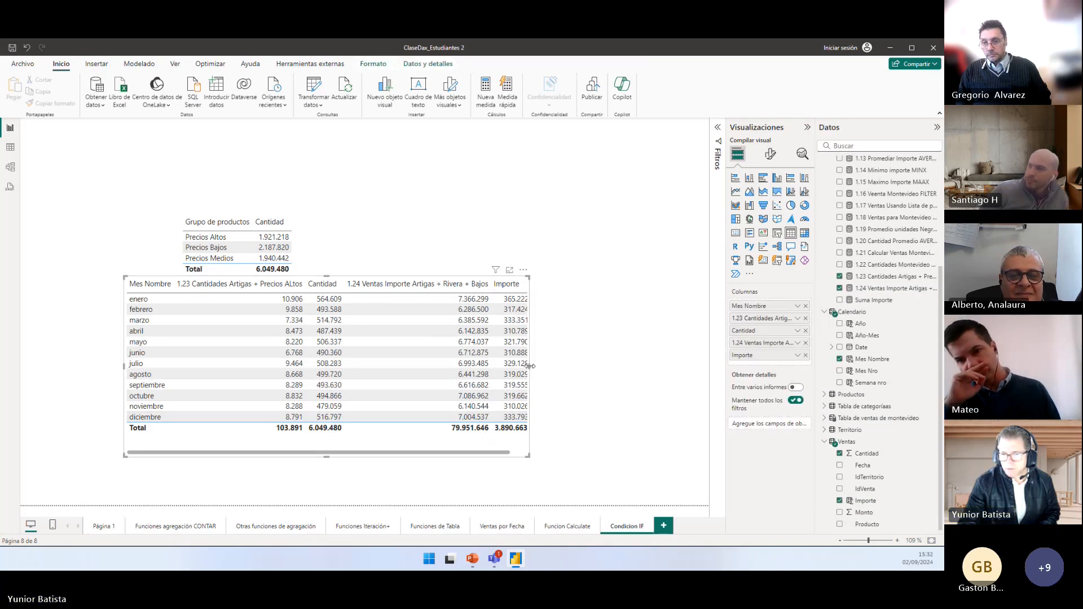
left_click_drag(530, 366, 615, 366)
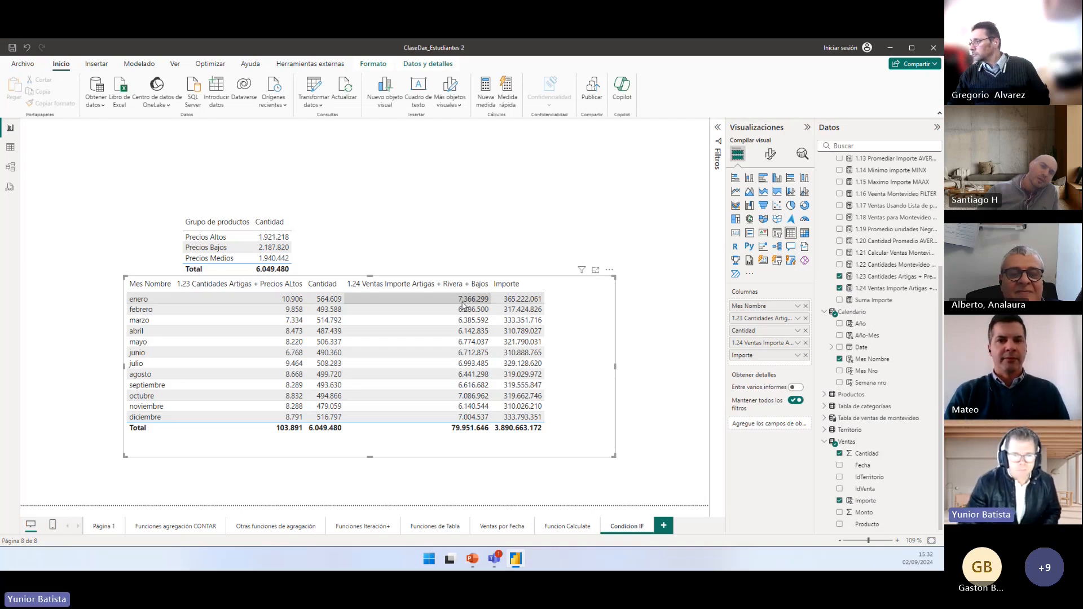
left_click(316, 246)
left_click_drag(305, 244, 296, 183)
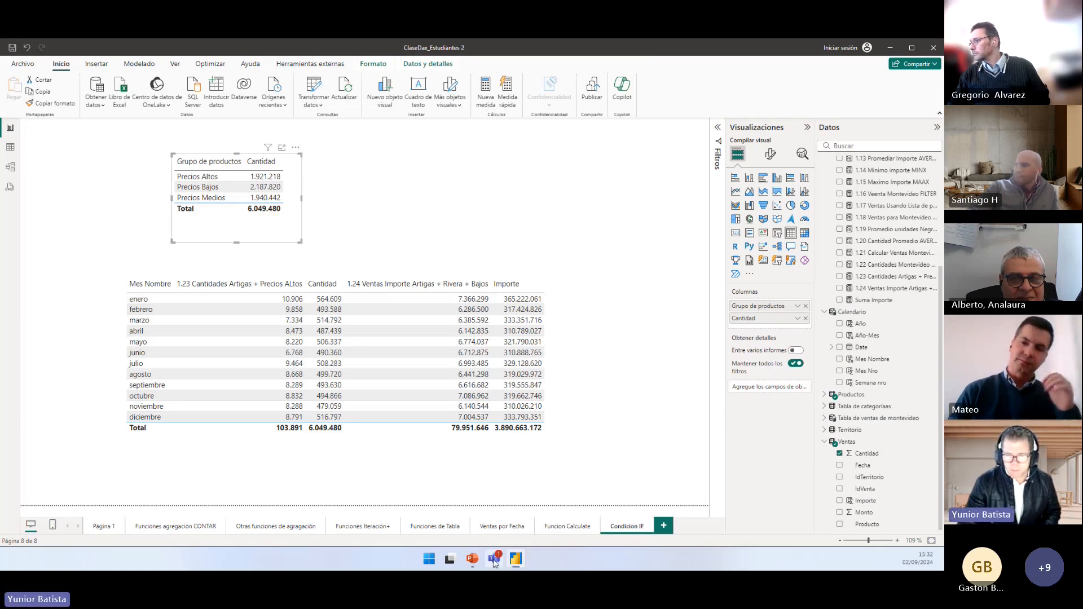
Step: Switch to the PowerPoint presentation and show slide 56, "DAX Time Inteligence", as a full-screen slide show
left_click(473, 559)
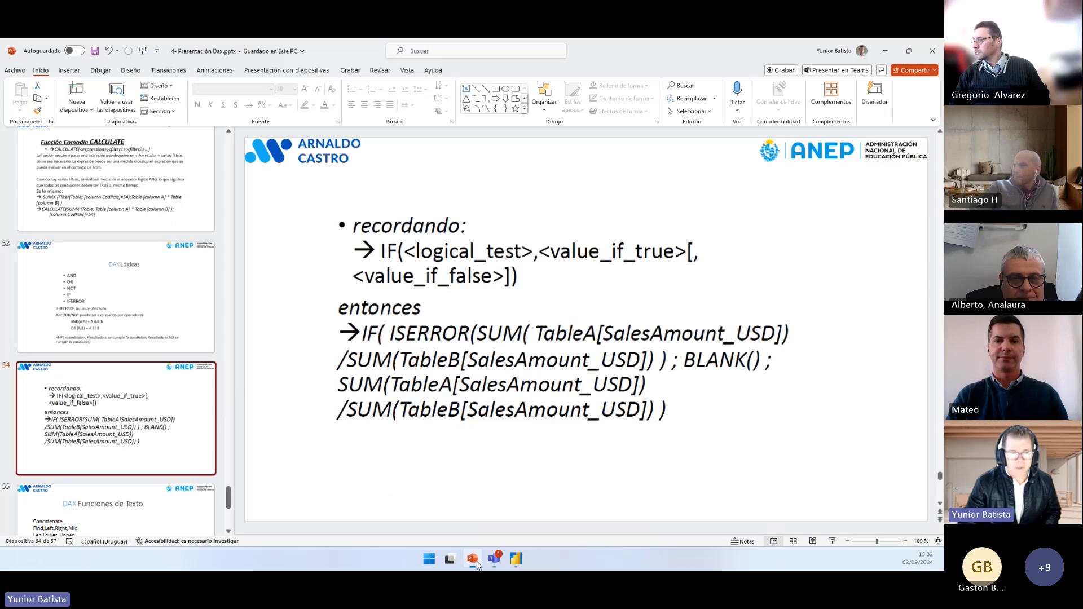
scroll(151, 376, "down", 5)
left_click(151, 376)
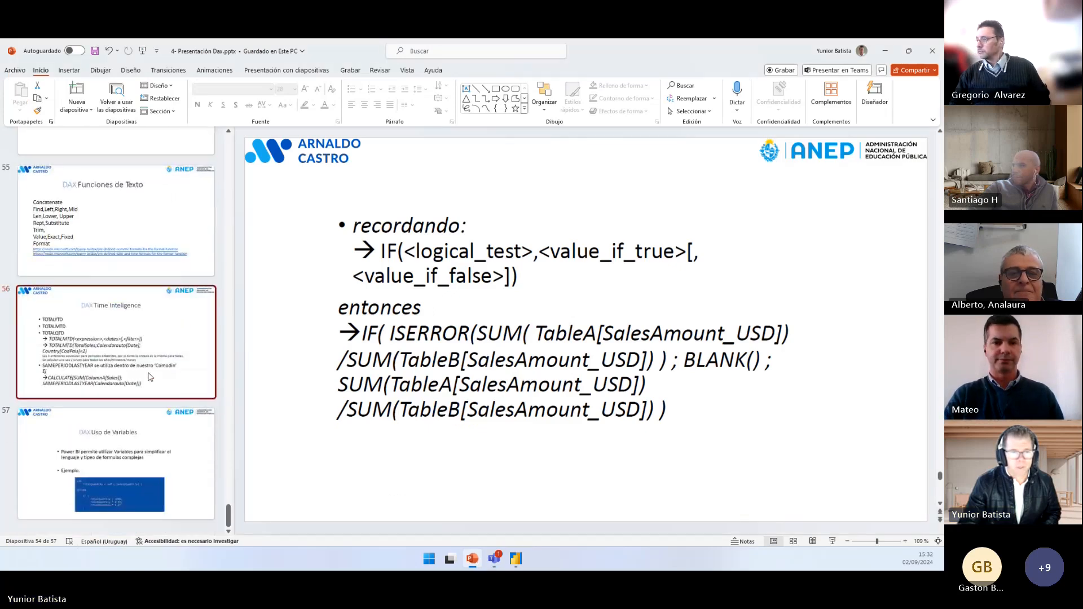
left_click(832, 541)
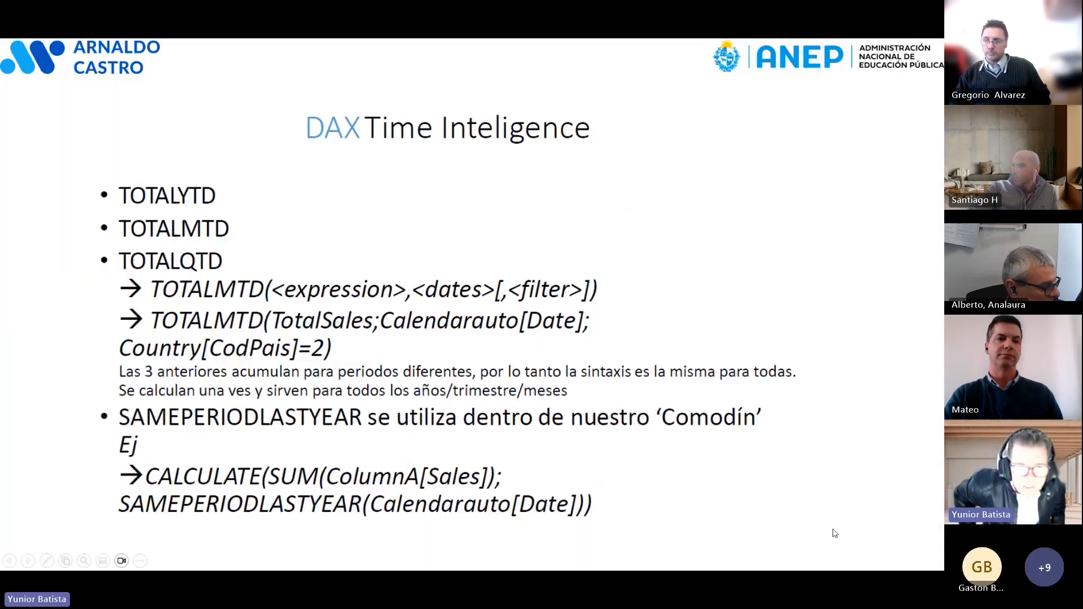
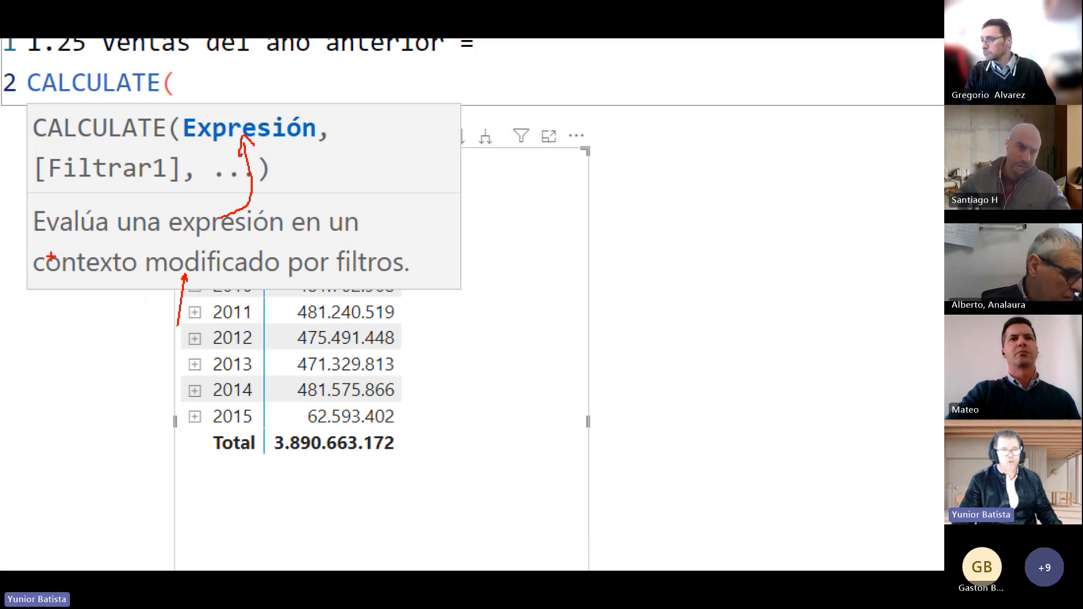
Step: Box the phrase "contexto modificado por filtros" in the CALCULATE help text, draw an empty box beside it, and leave the annotation view
left_click_drag(20, 246, 441, 280)
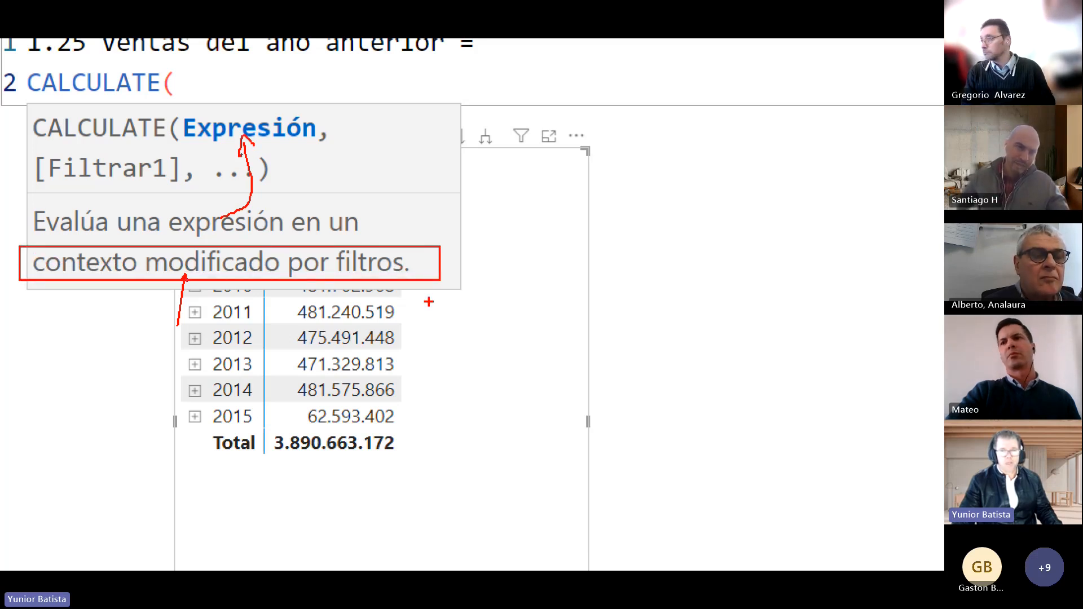
left_click_drag(466, 179, 618, 214)
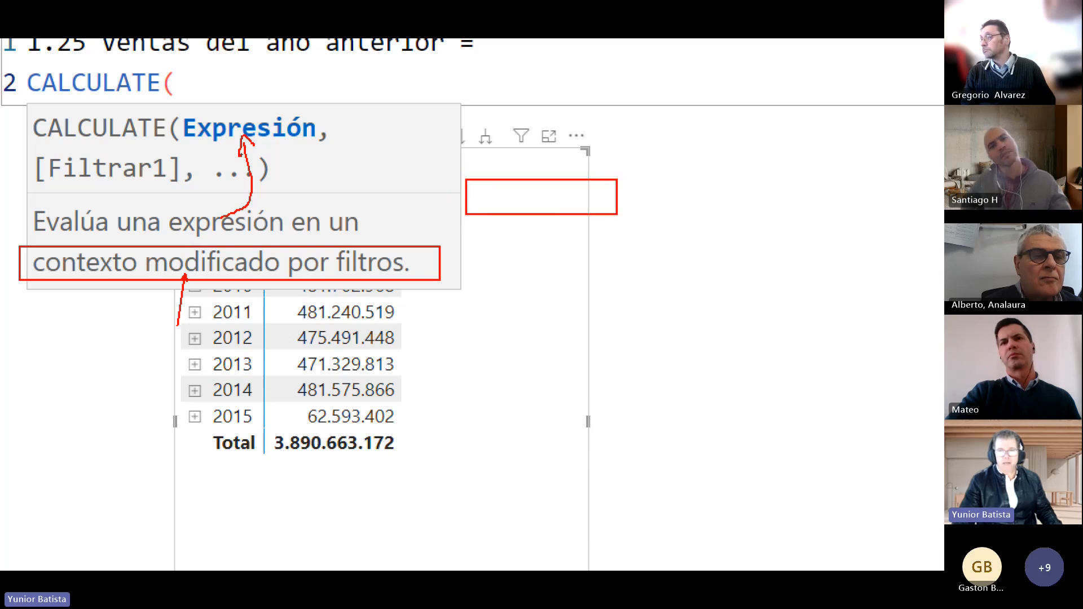
key("Escape")
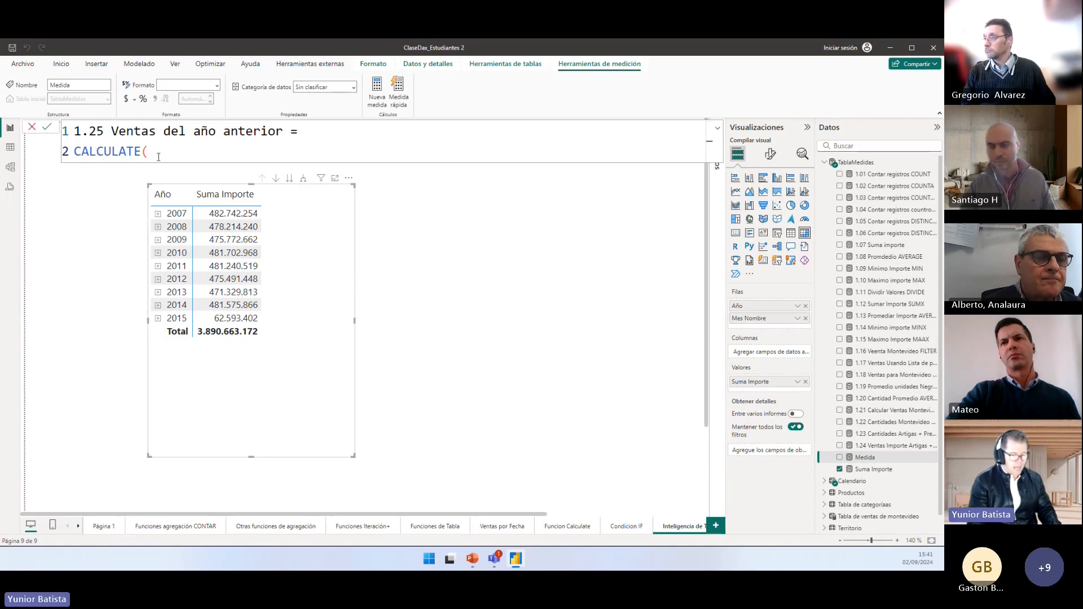
Step: Enter [Suma Importe] as the CALCULATE expression and start a SAMEPERIODLASTYEAR function as its filter argument
type("[sum")
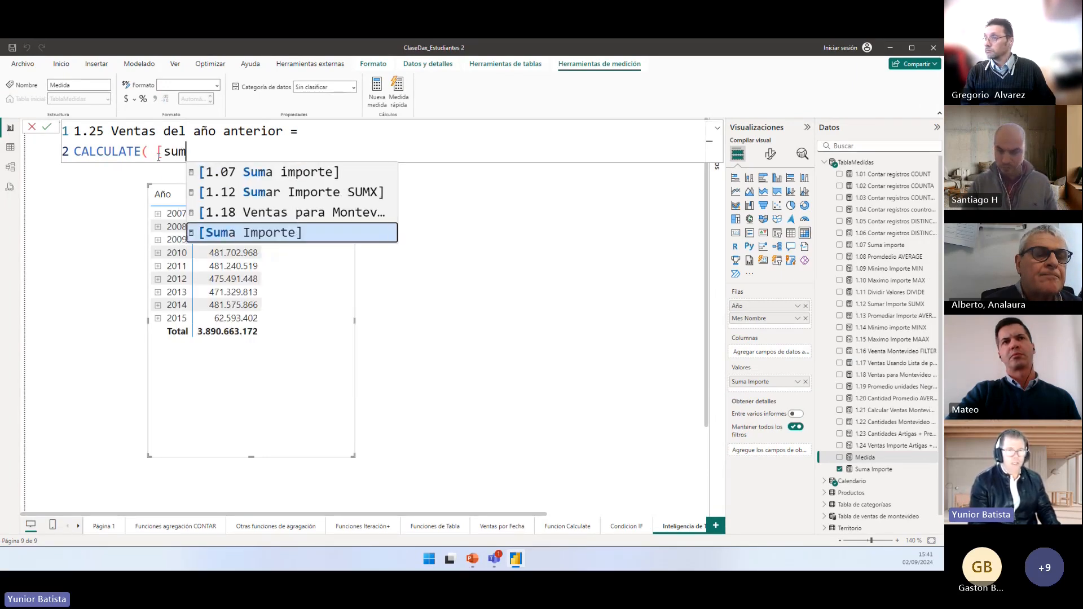
key("Tab")
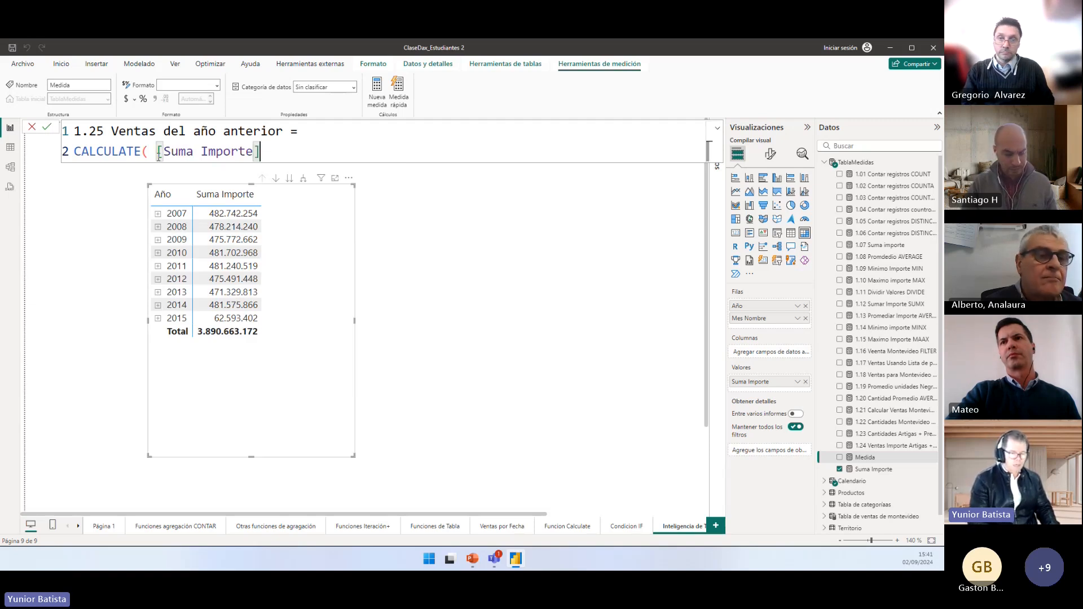
type(",")
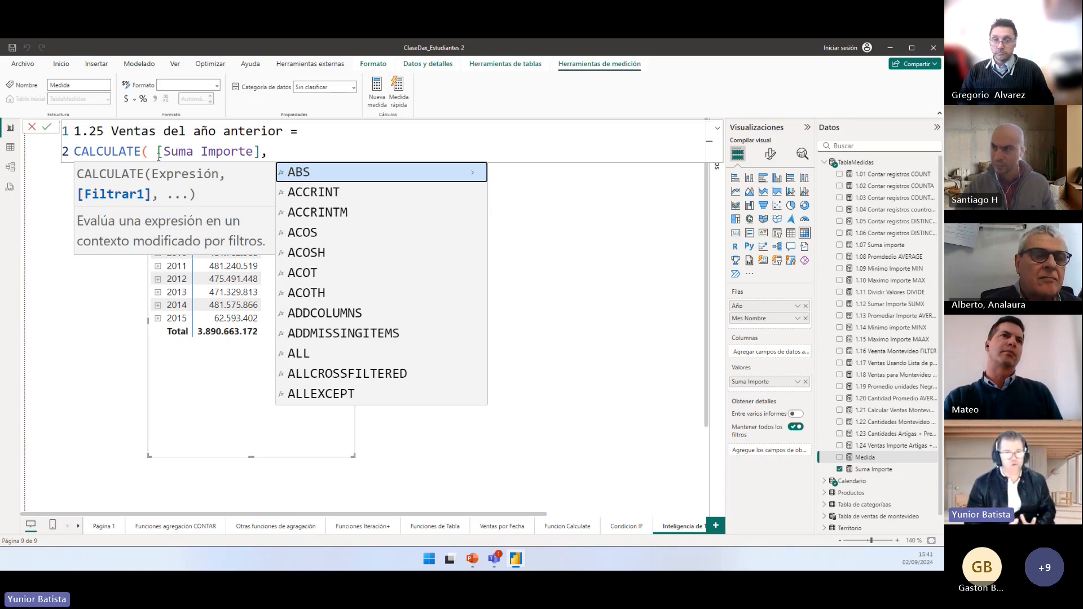
type("sam")
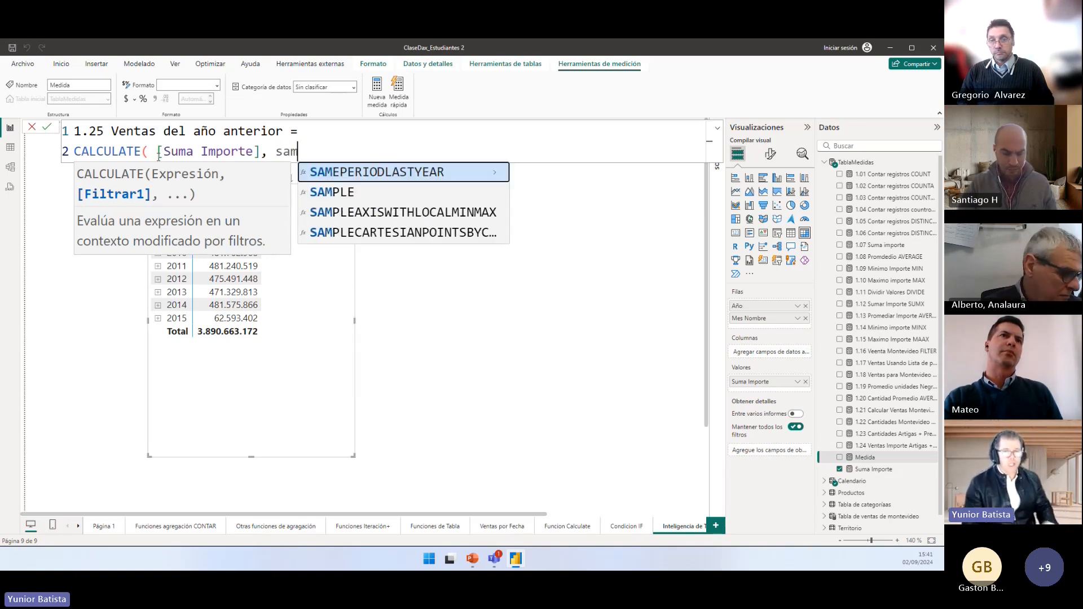
key("Tab")
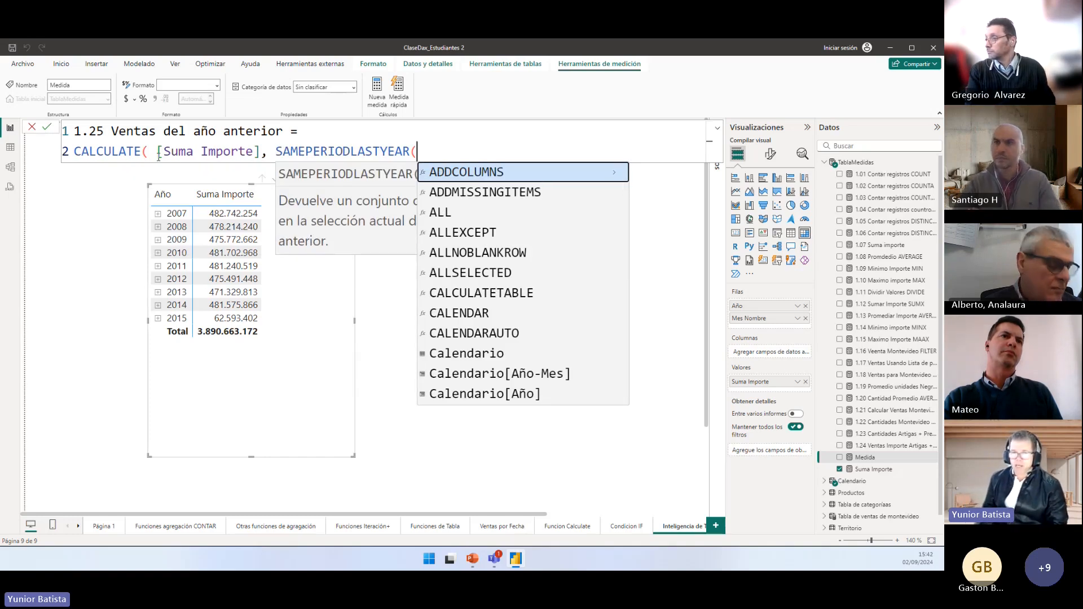
key("Escape")
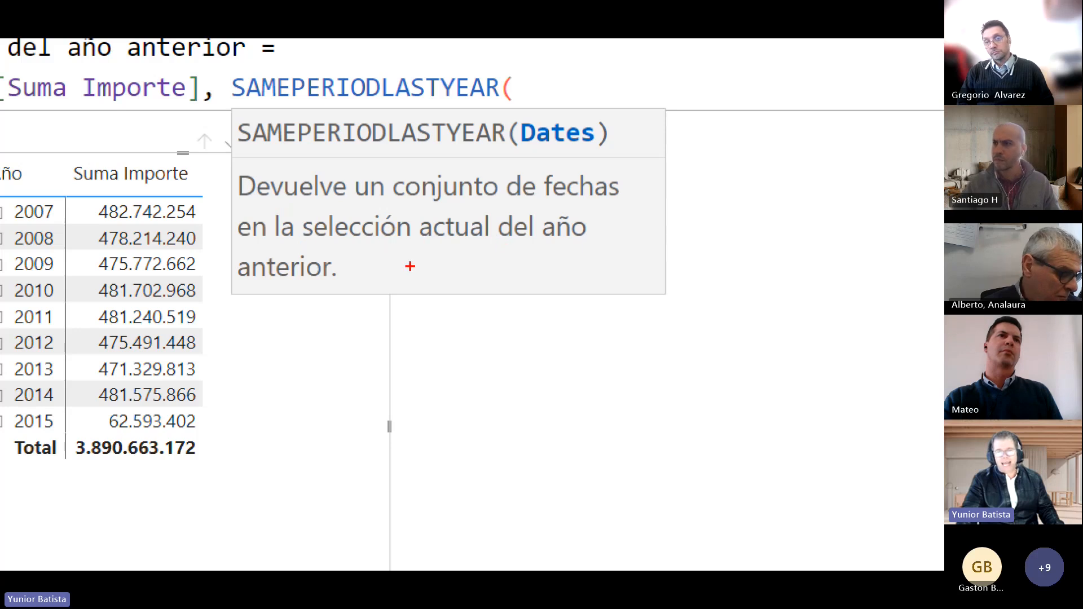
Step: Annotate the SAMEPERIODLASTYEAR help with an arrow at "anterior", a box beside the 2012 row and handwritten years, and leave the annotation view
left_click_drag(353, 330, 343, 280)
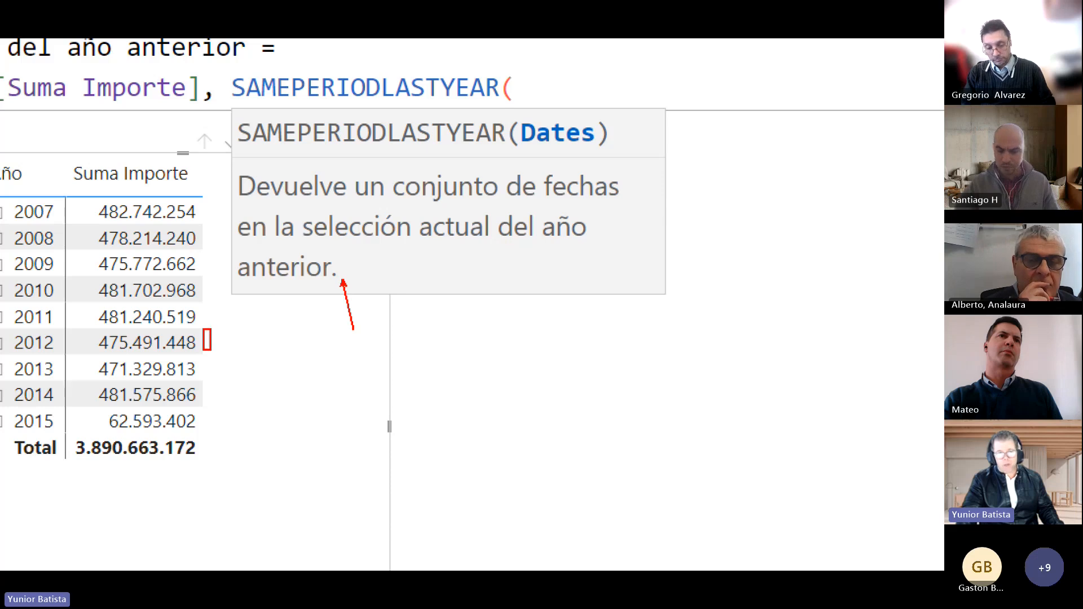
left_click_drag(211, 351, 318, 353)
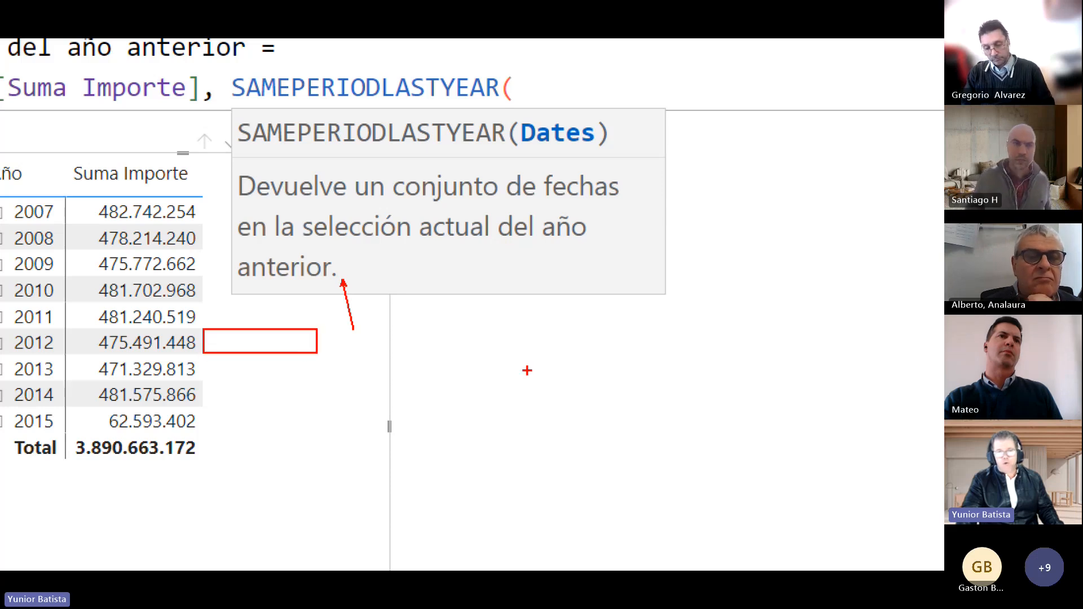
left_click_drag(554, 332, 556, 500)
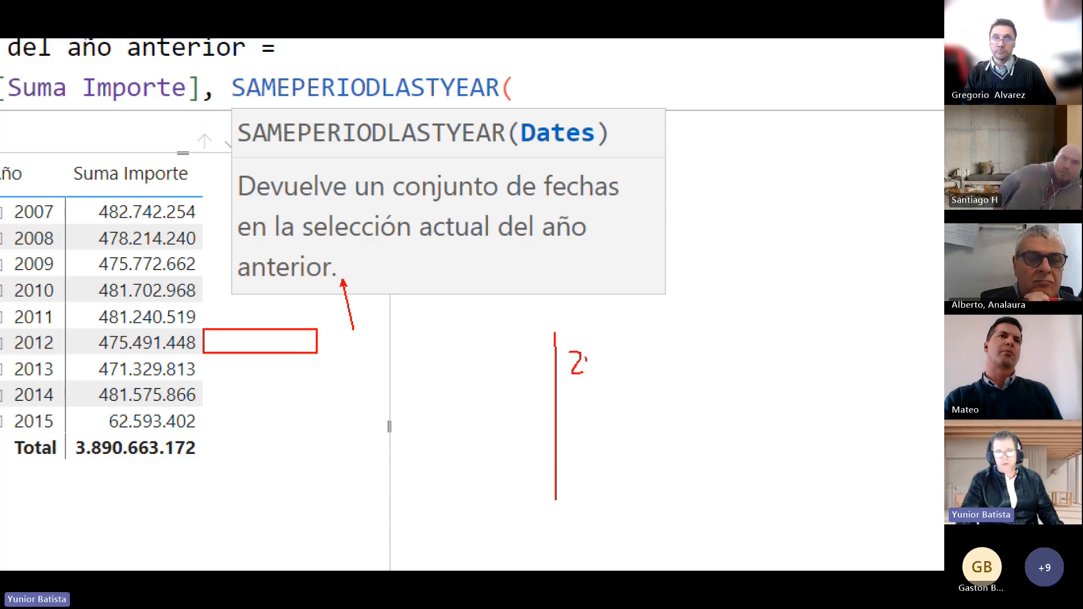
left_click_drag(587, 358, 620, 384)
mouse_move(632, 352)
left_mouse_down()
mouse_move(631, 384)
mouse_move(599, 427)
mouse_move(612, 422)
left_mouse_up()
left_click_drag(636, 400, 643, 423)
left_click_drag(578, 455, 590, 468)
left_click_drag(638, 367, 681, 367)
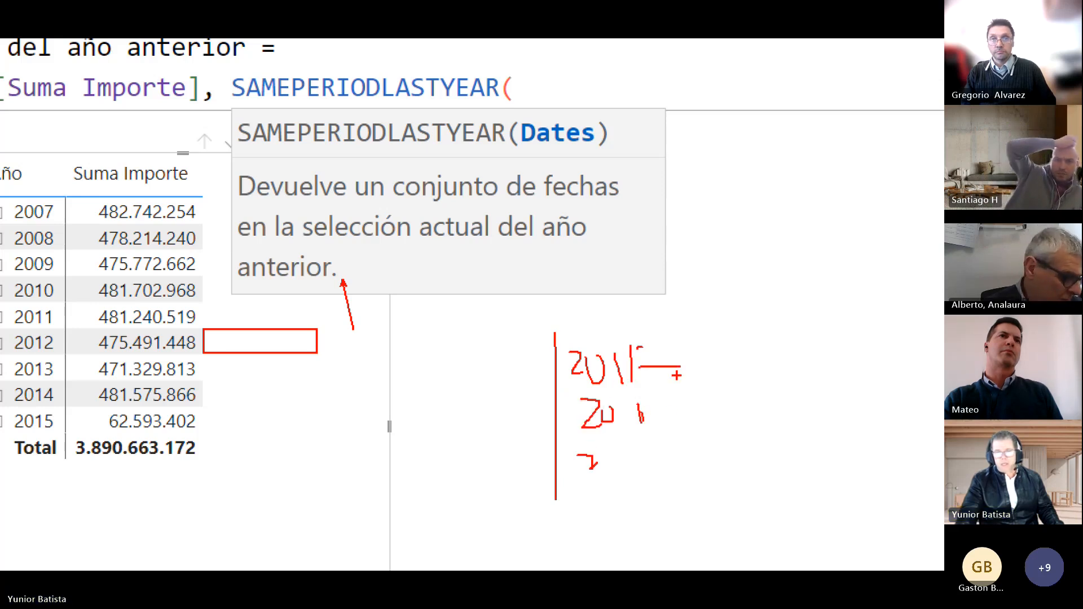
left_click_drag(664, 408, 675, 407)
left_click_drag(665, 433, 706, 467)
key("Escape")
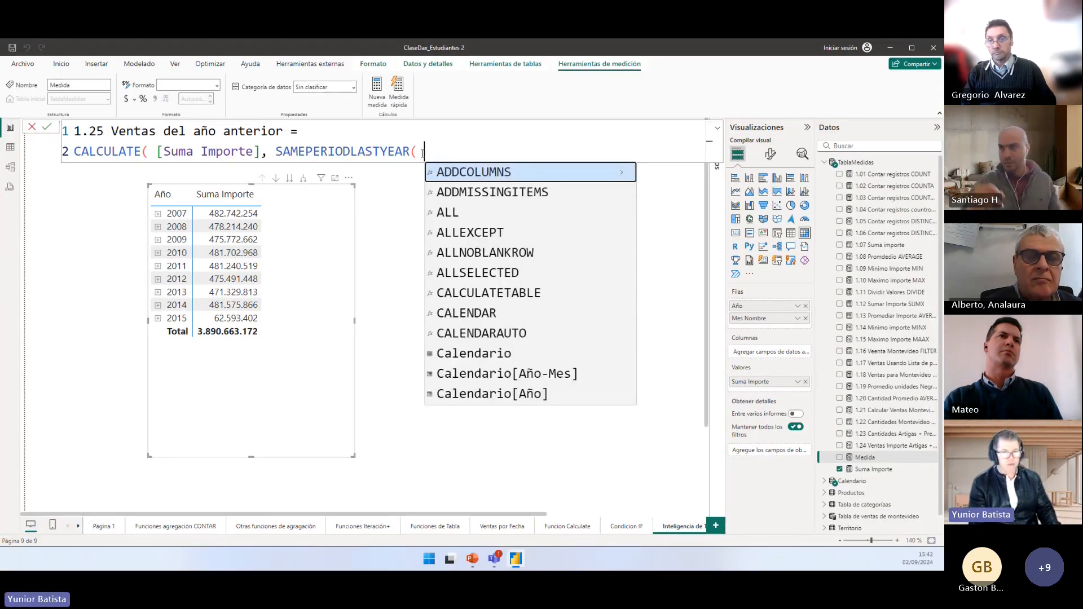
Step: Insert Calendario[Date] as the dates argument of SAMEPERIODLASTYEAR
type("cal")
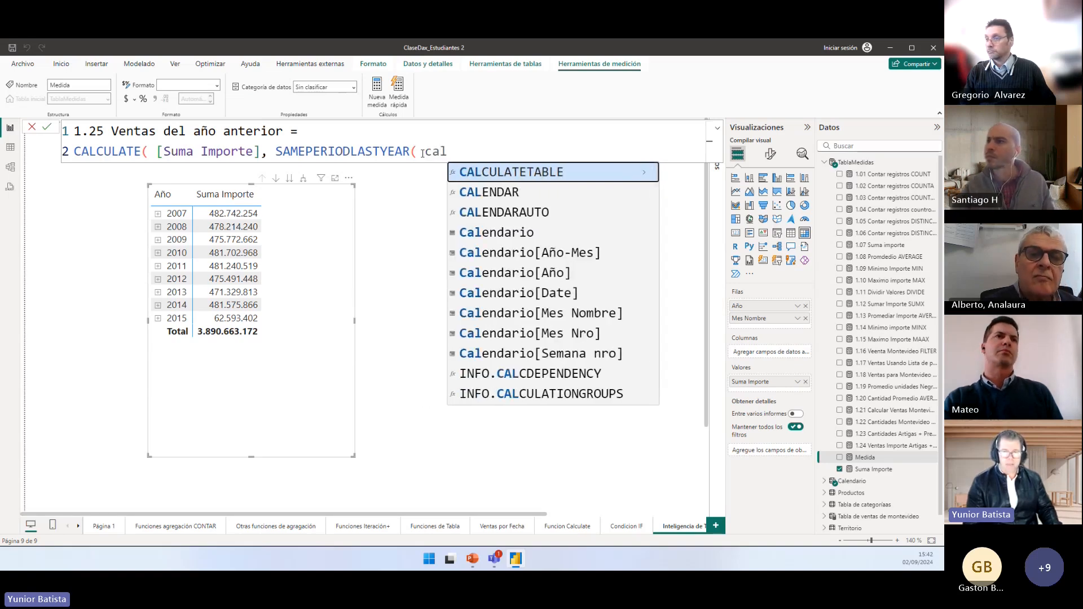
key("Down")
key("Down")
key("Down")
key("Down")
key("Down")
key("Down")
key("Tab")
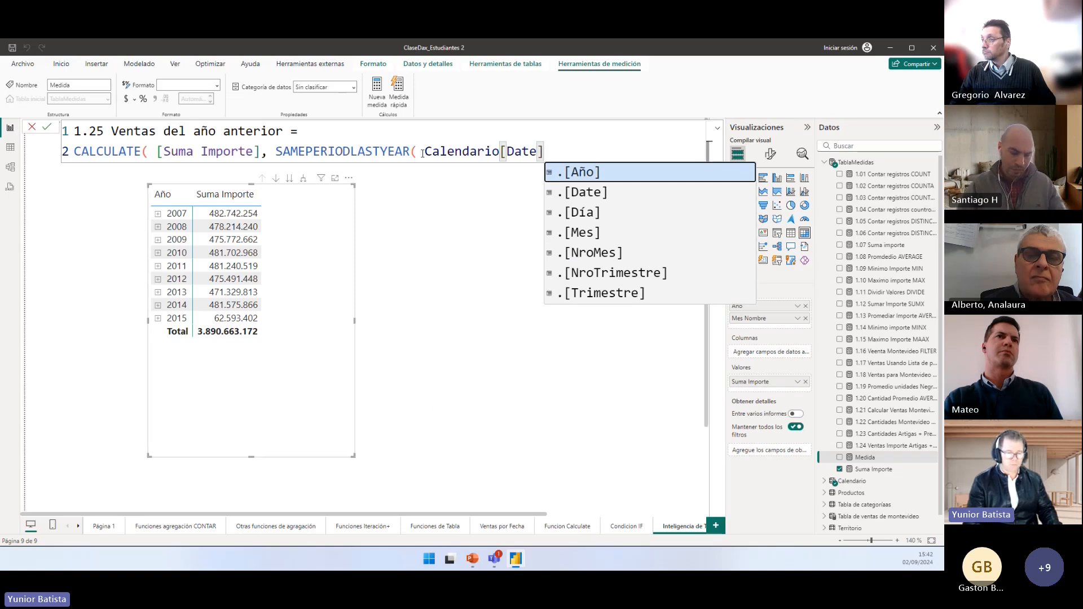
Step: Close and commit the formula of measure 1.25 Ventas del año anterior, add it to the matrix values, and widen the matrix to show it
type("))")
key("Return")
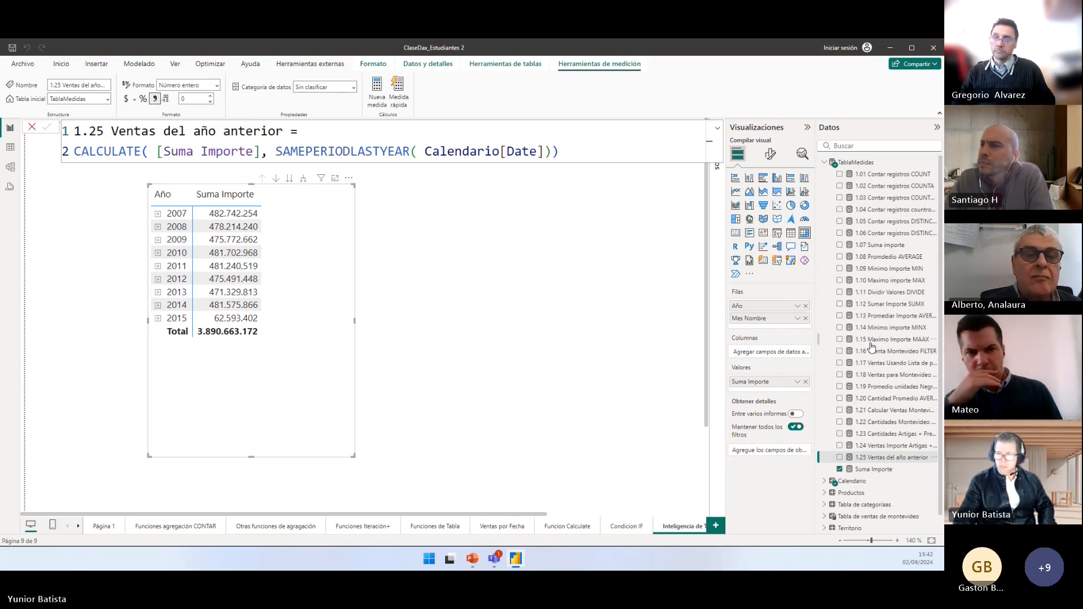
left_click_drag(900, 456, 313, 270)
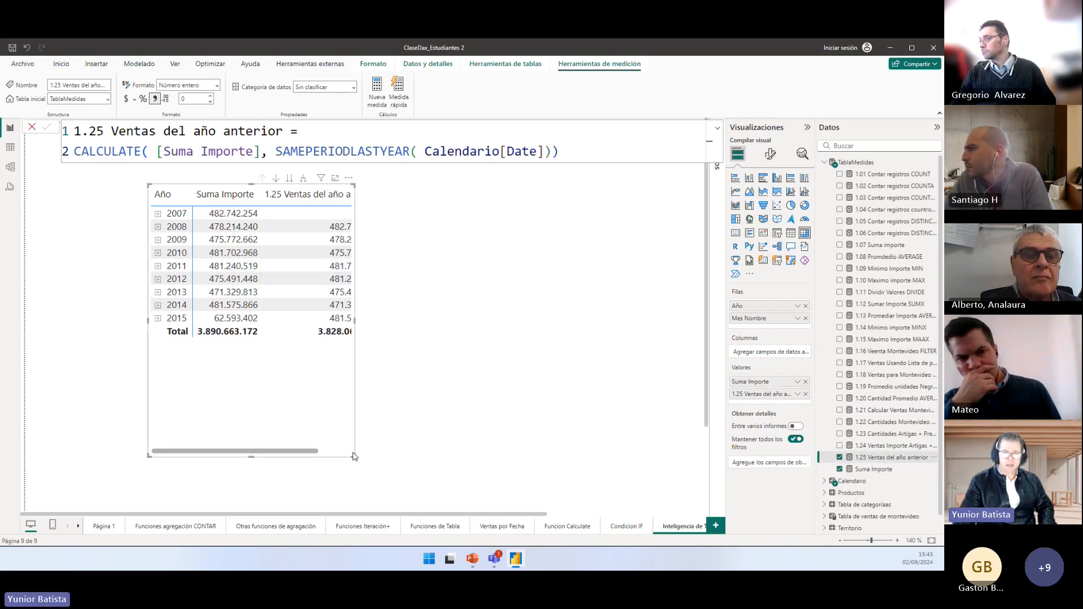
left_click_drag(379, 456, 422, 427)
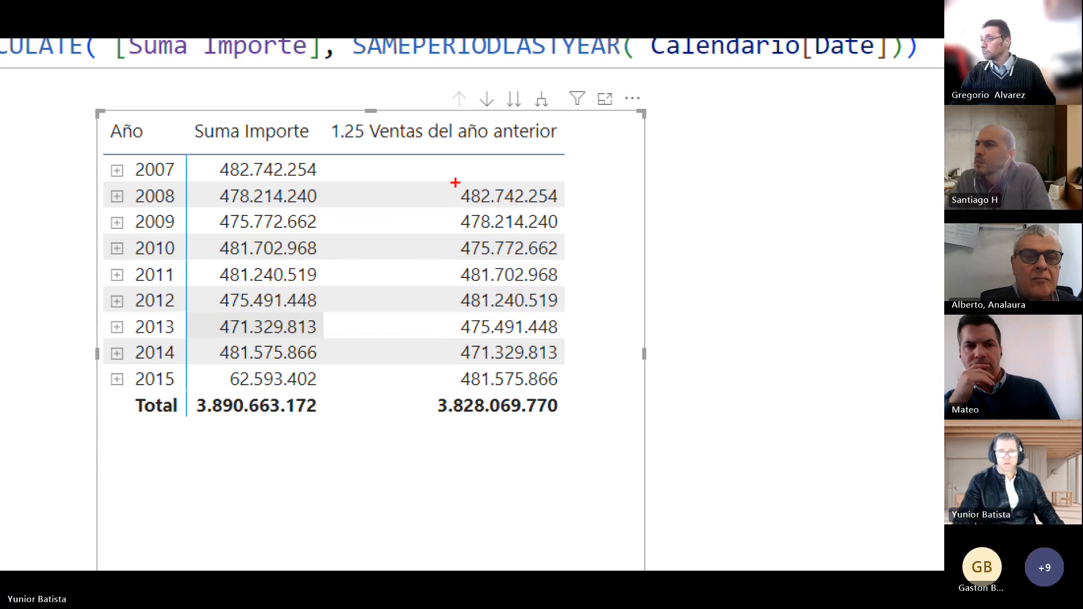
Step: Annotate the 2008 row with an arrow linking its boxed prior-year value to the 2007 Suma Importe, and mark the SAMEPERIODLASTYEAR filter
left_click_drag(470, 196, 560, 205)
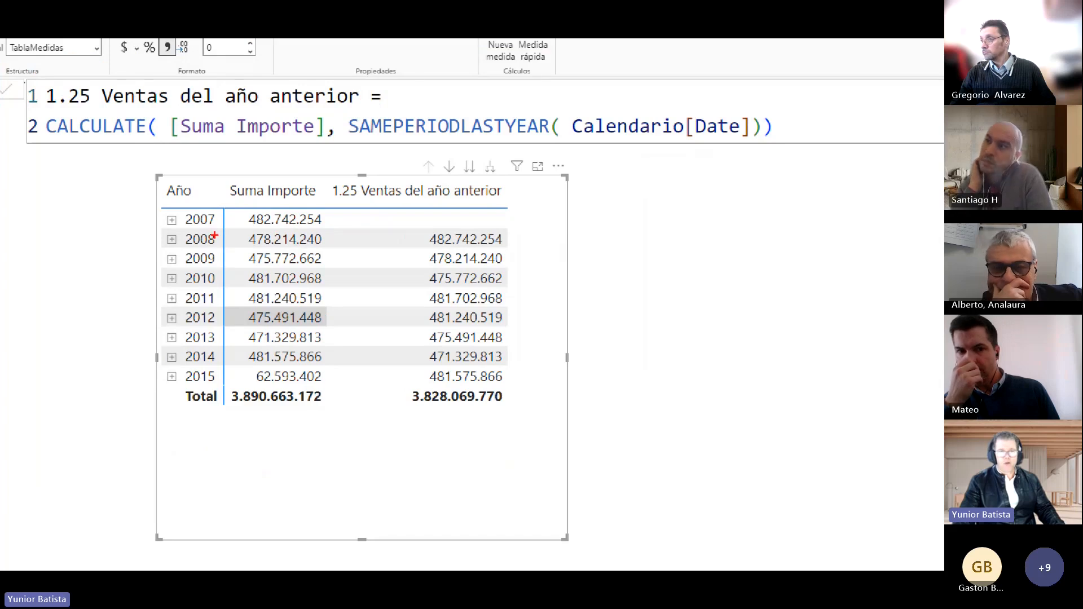
left_click_drag(216, 235, 224, 220)
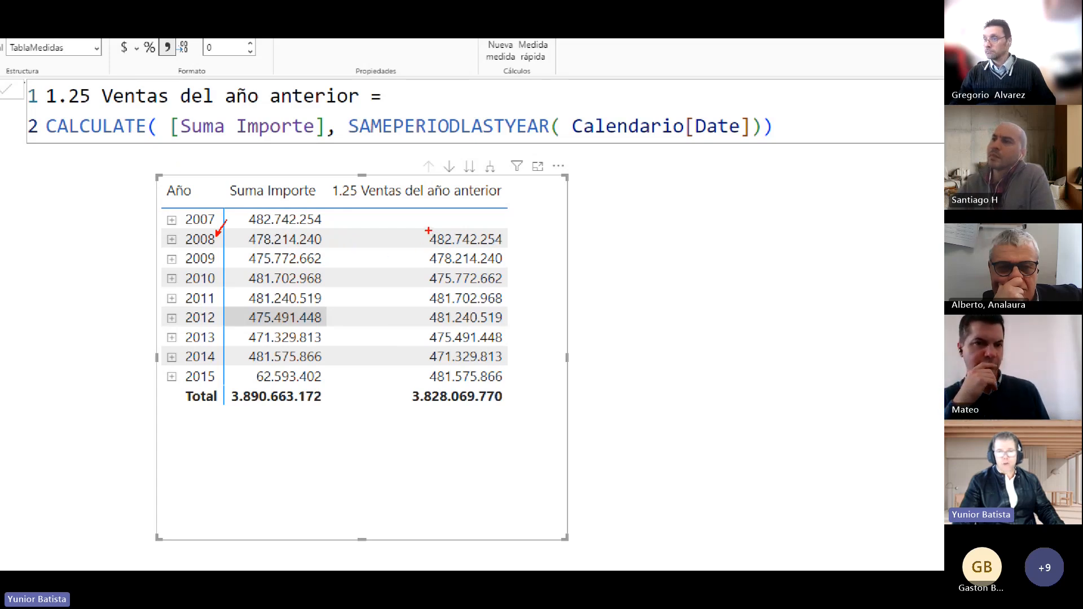
left_click_drag(426, 231, 505, 247)
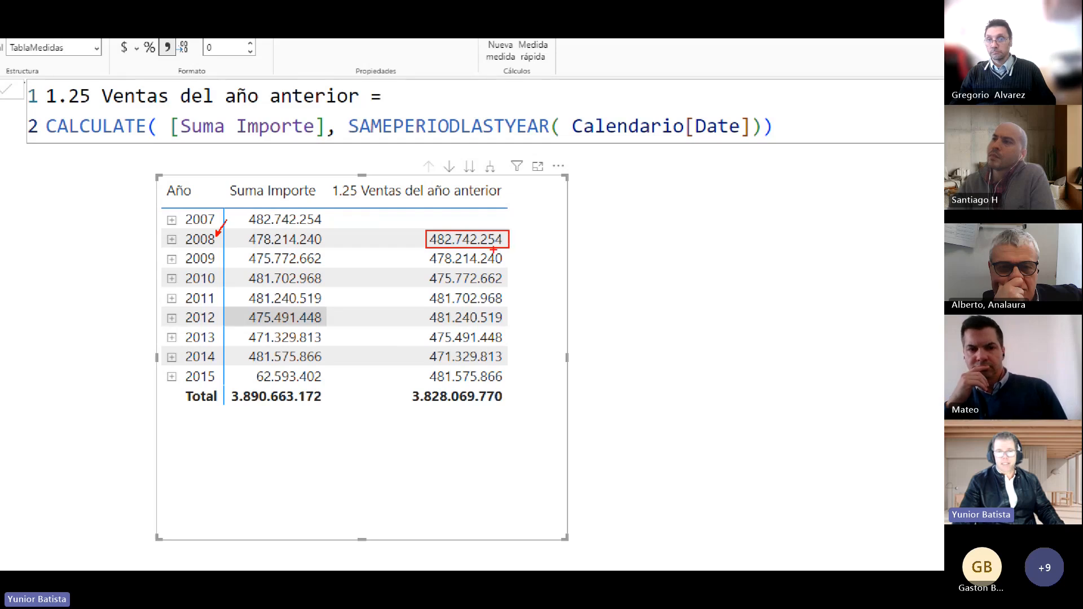
mouse_move(430, 240)
left_mouse_down()
mouse_move(379, 216)
mouse_move(337, 219)
left_mouse_up()
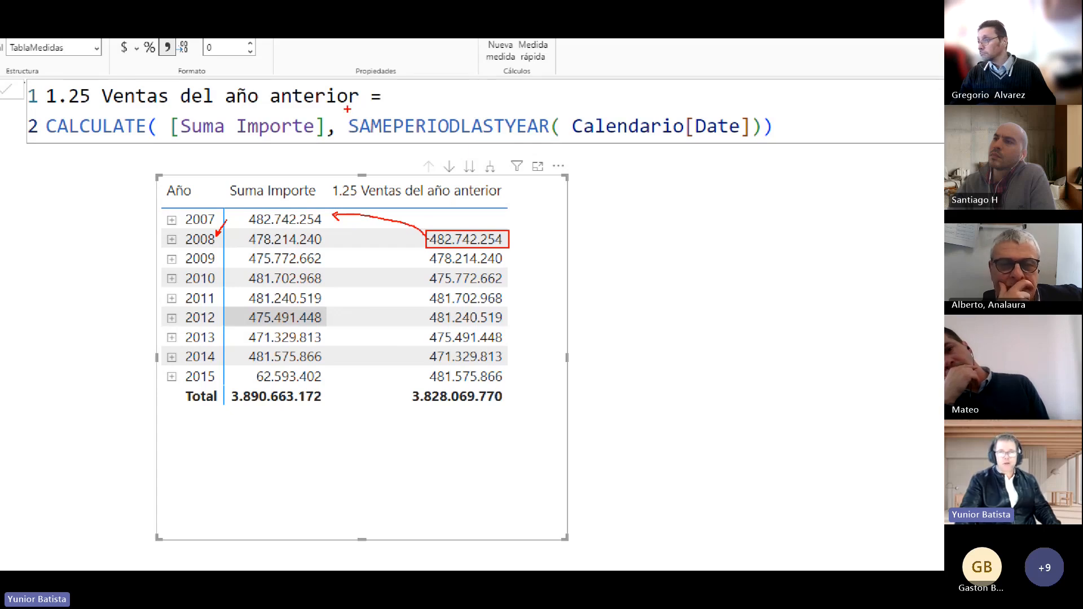
mouse_move(347, 109)
left_mouse_down()
mouse_move(393, 135)
mouse_move(773, 144)
left_mouse_up()
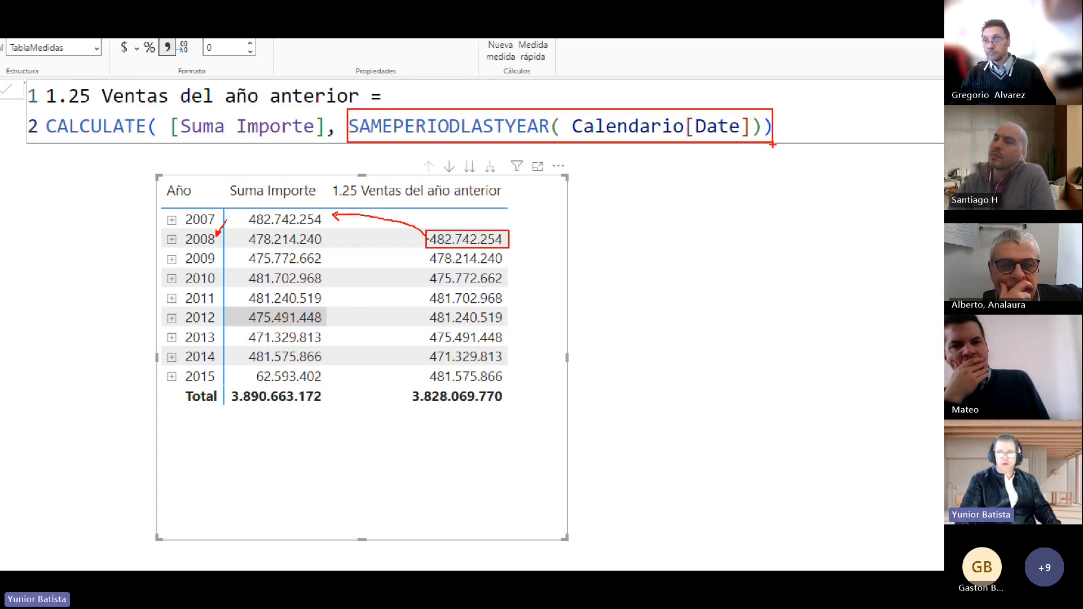
left_click_drag(773, 105, 797, 52)
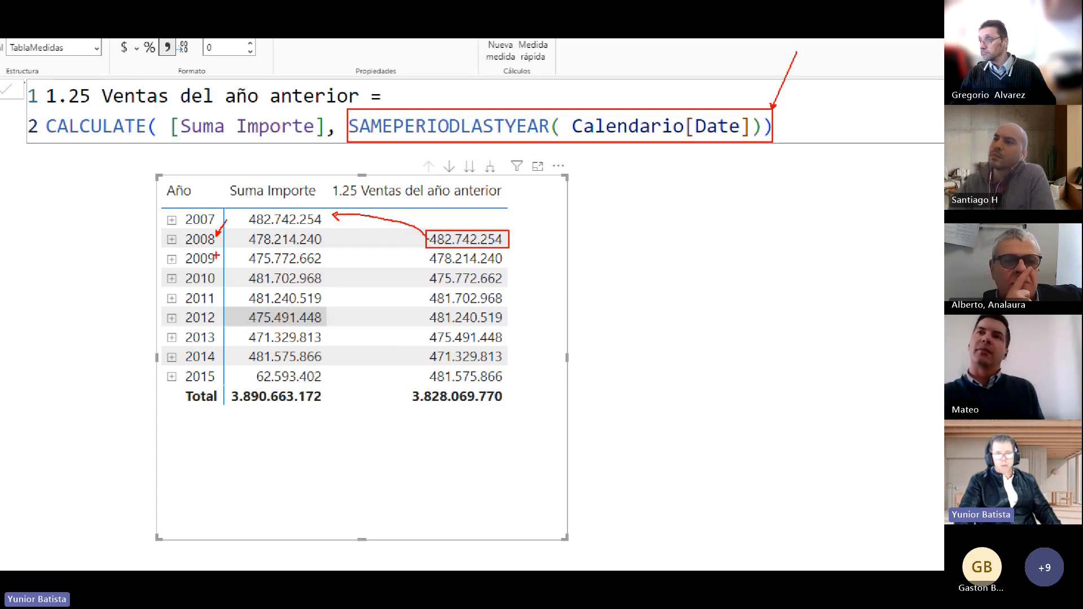
Step: Mark the 2009 and 2010 rows, box their prior-year values, and draw arrows to the Suma Importe of the preceding year
left_click_drag(222, 246, 217, 253)
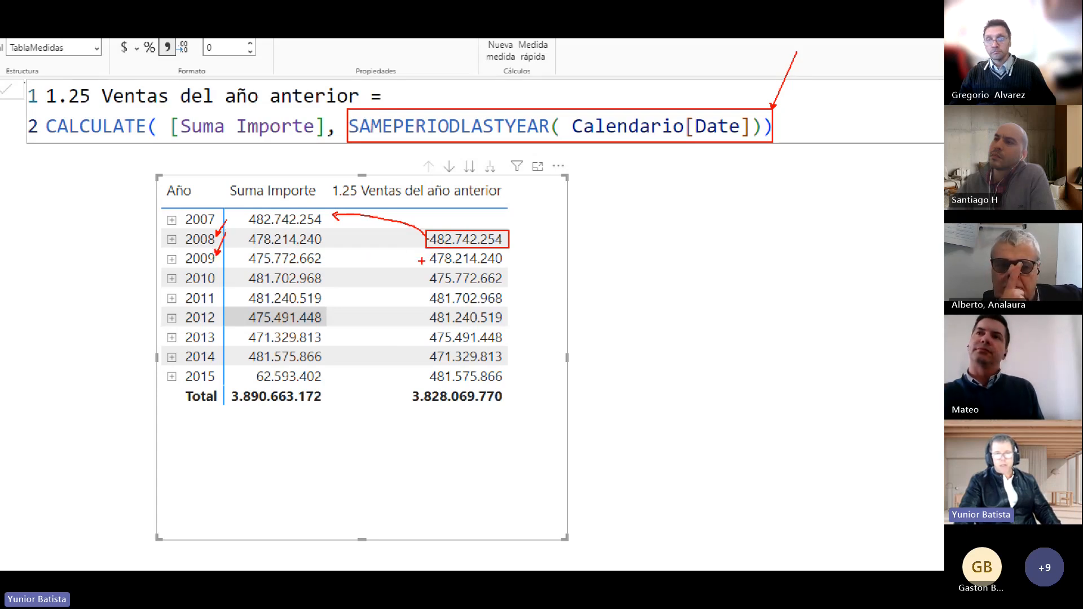
left_click_drag(435, 258, 506, 266)
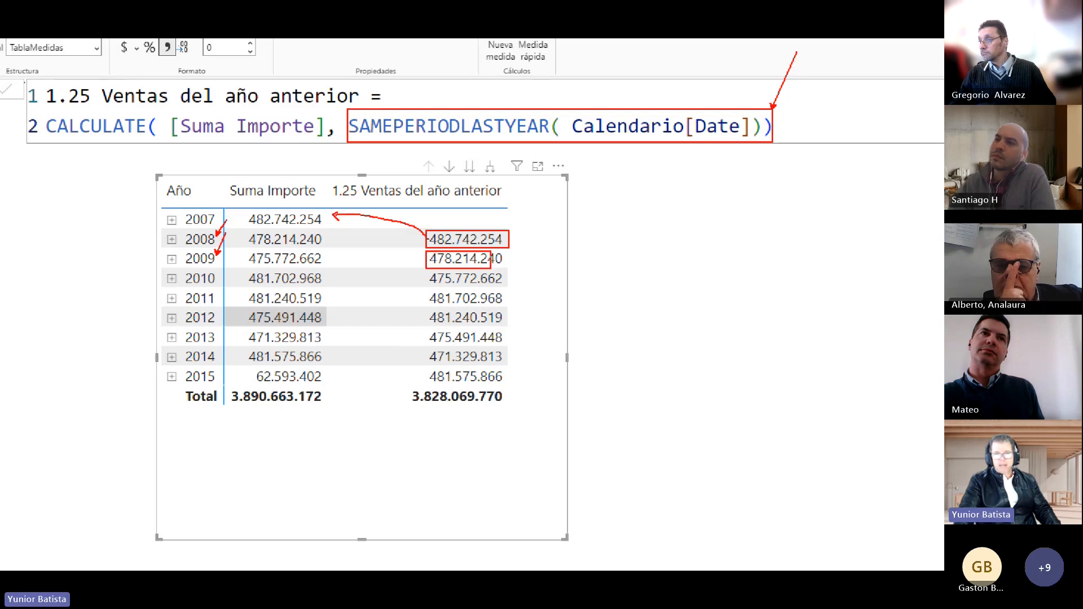
left_click_drag(429, 258, 333, 242)
mouse_move(427, 270)
left_mouse_down()
mouse_move(453, 285)
mouse_move(502, 285)
left_mouse_up()
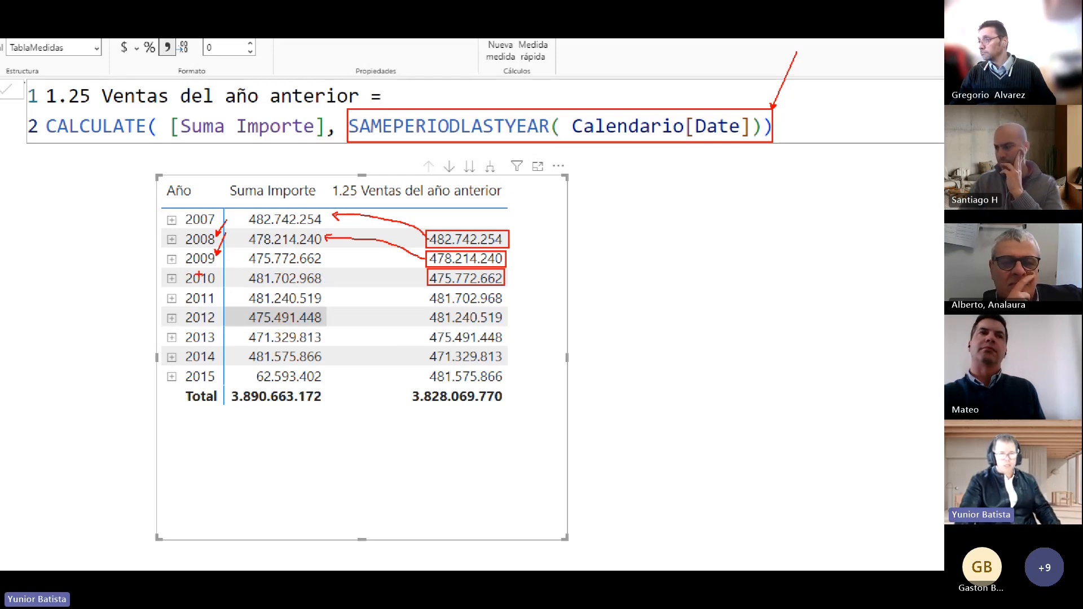
left_click_drag(217, 269, 215, 276)
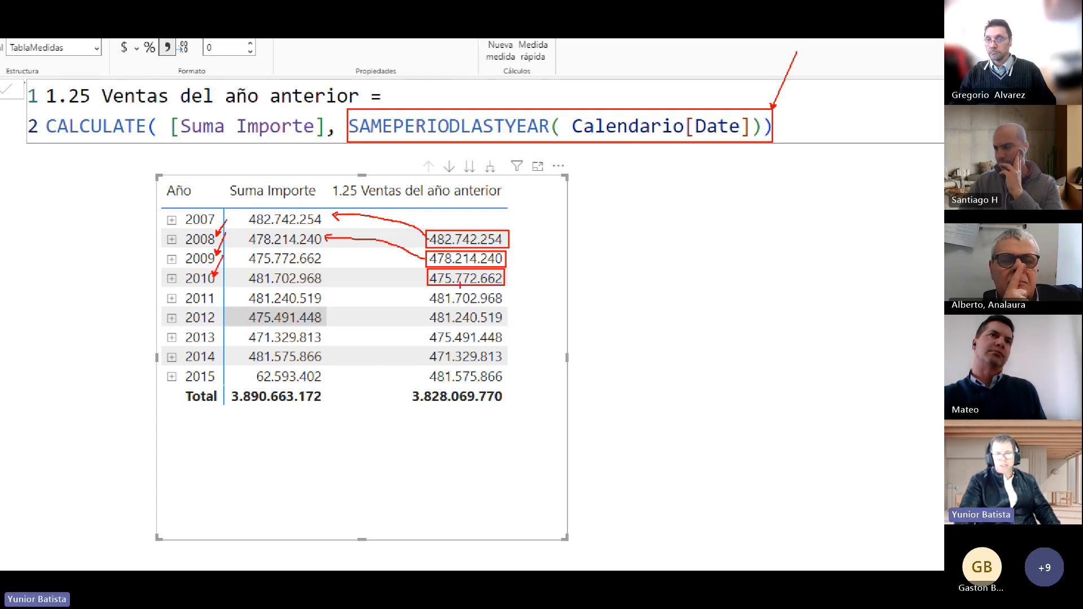
mouse_move(426, 276)
left_mouse_down()
mouse_move(324, 256)
mouse_move(333, 252)
left_mouse_up()
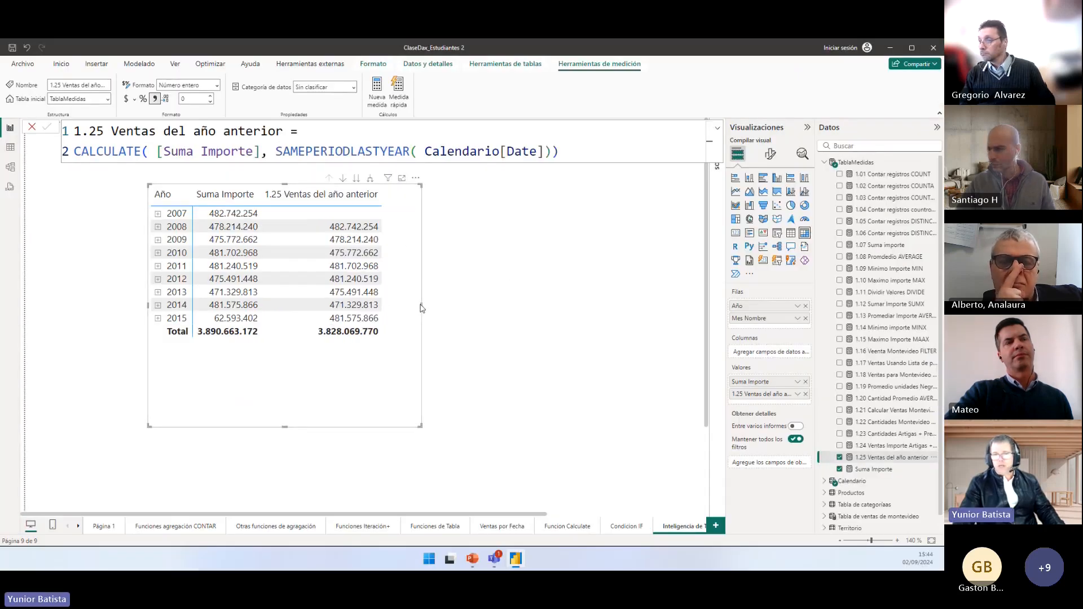
Step: Widen the matrix further and add a new measure to TablaMedidas
left_click_drag(422, 308, 564, 308)
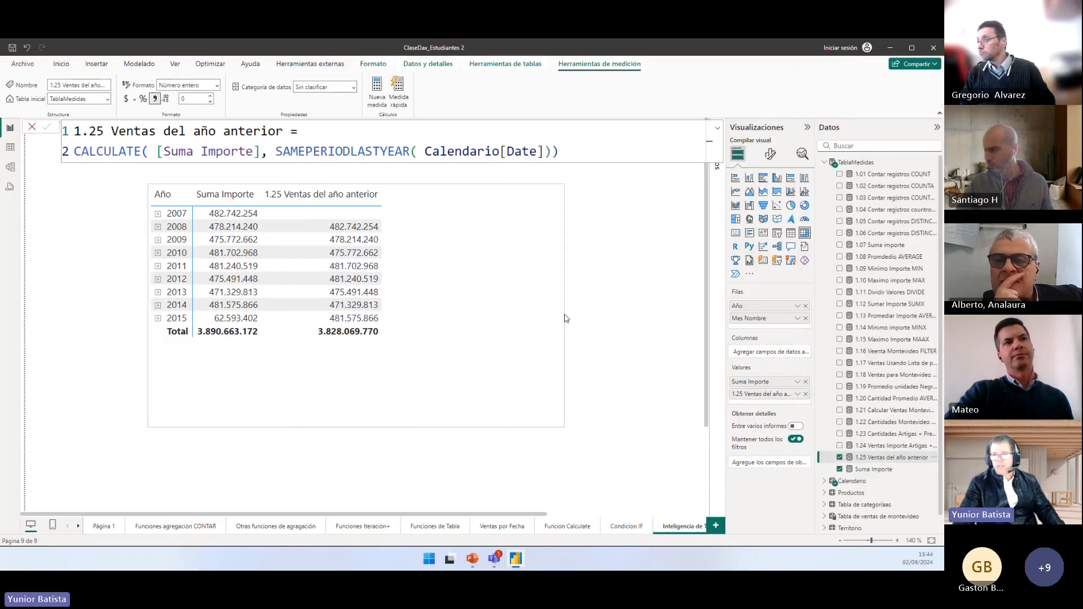
left_click(875, 470)
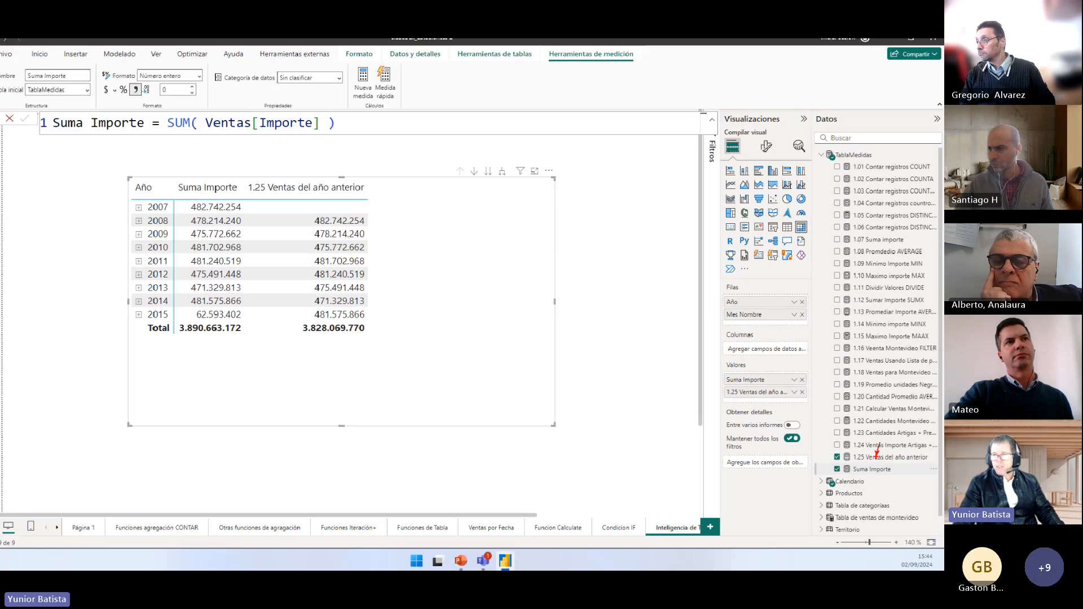
left_click(847, 157)
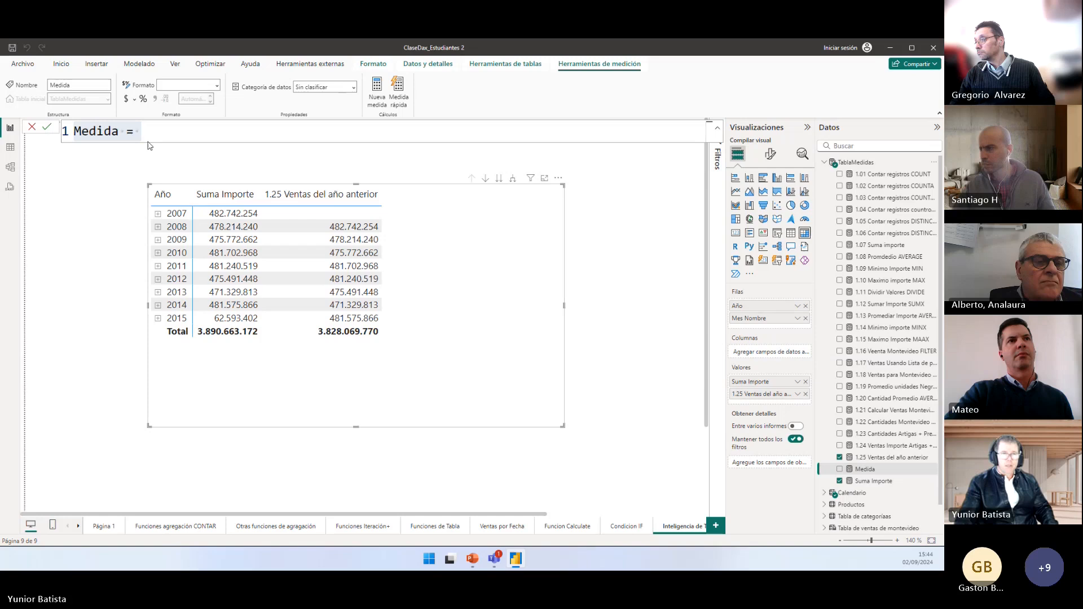
Step: Name the new measure "1.26 Variación vs Anterior"
left_click_drag(131, 131, 15, 131)
type(".26")
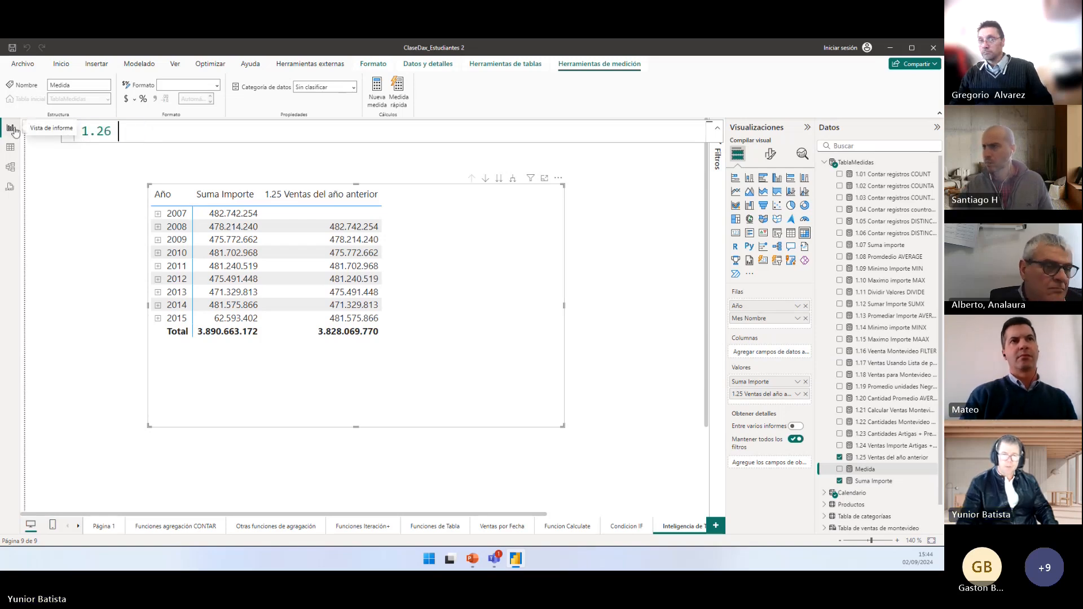
type(" V")
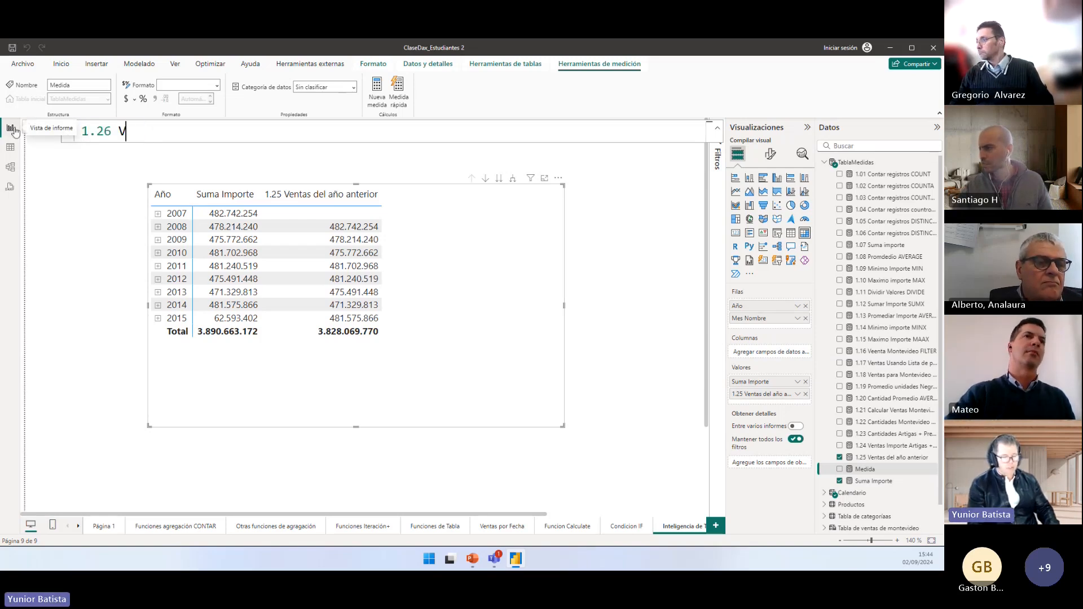
type("ariaci")
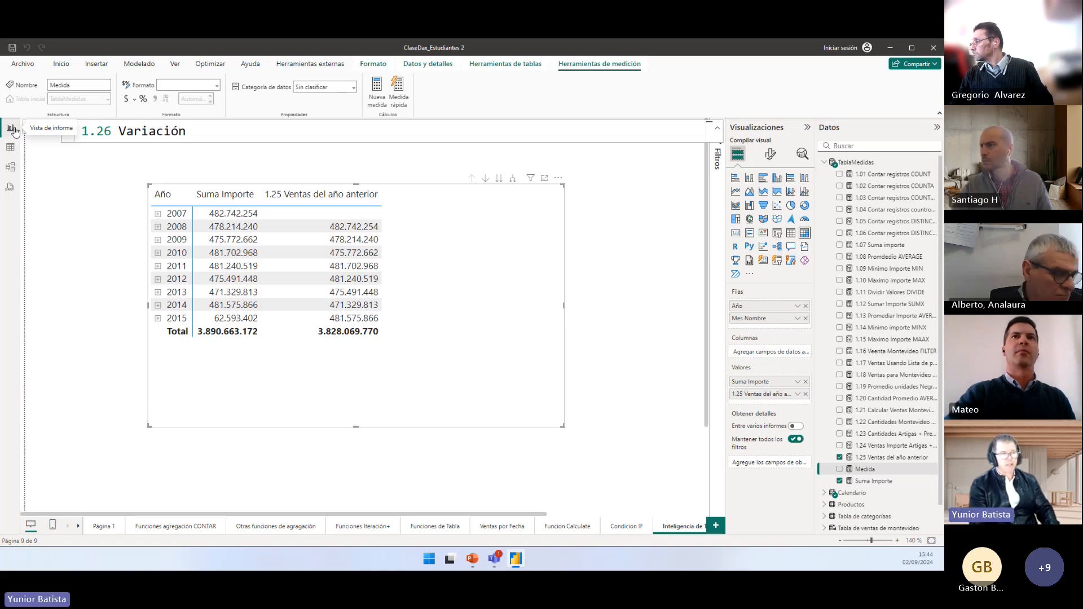
type("ón ")
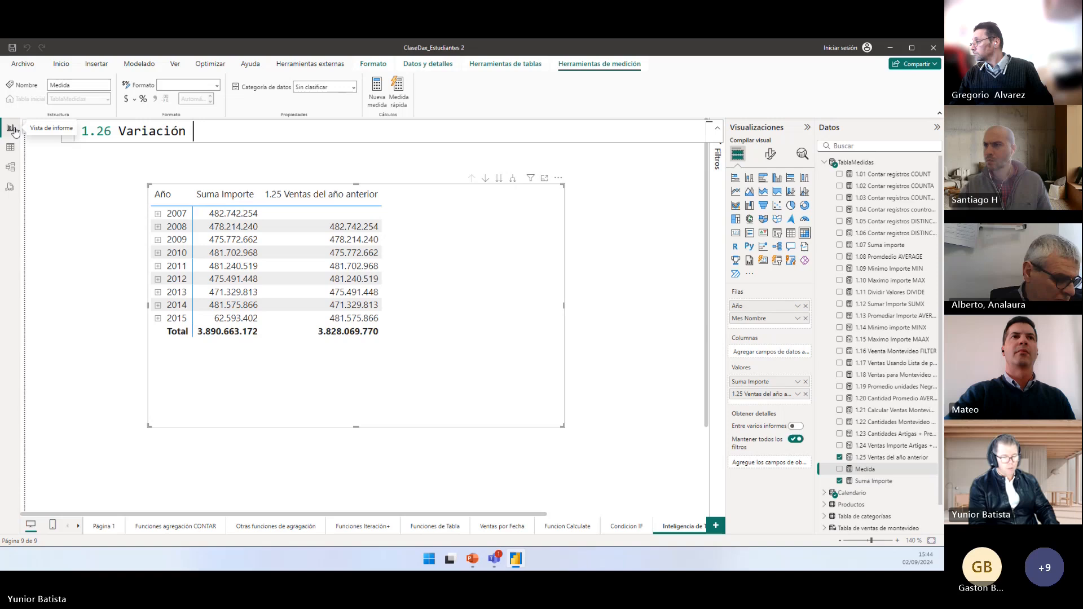
type("vs AN")
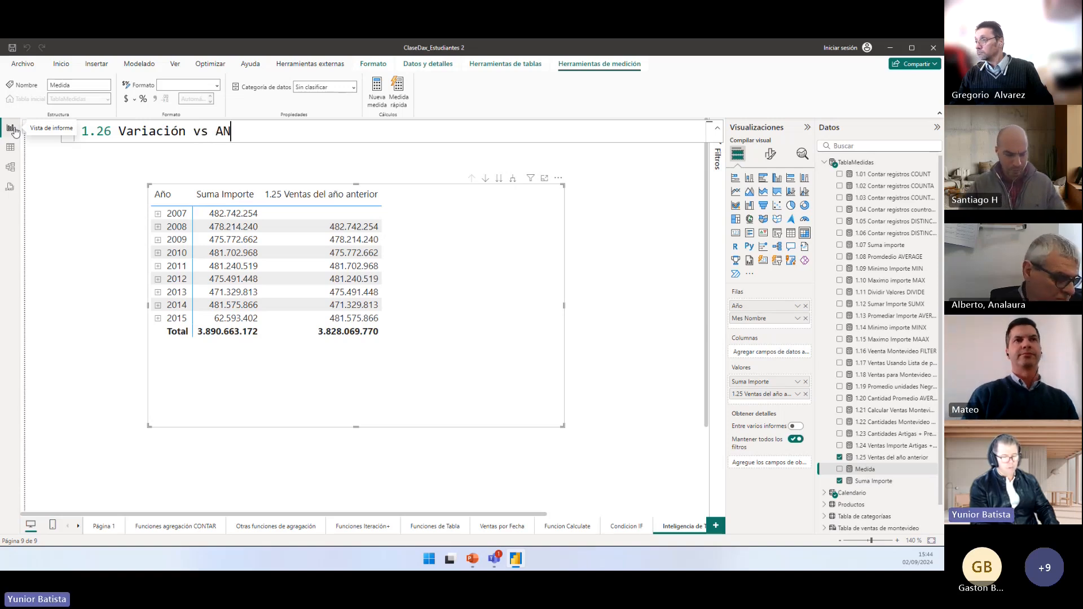
type("terio")
key("BackSpace")
key("BackSpace")
key("BackSpace")
key("BackSpace")
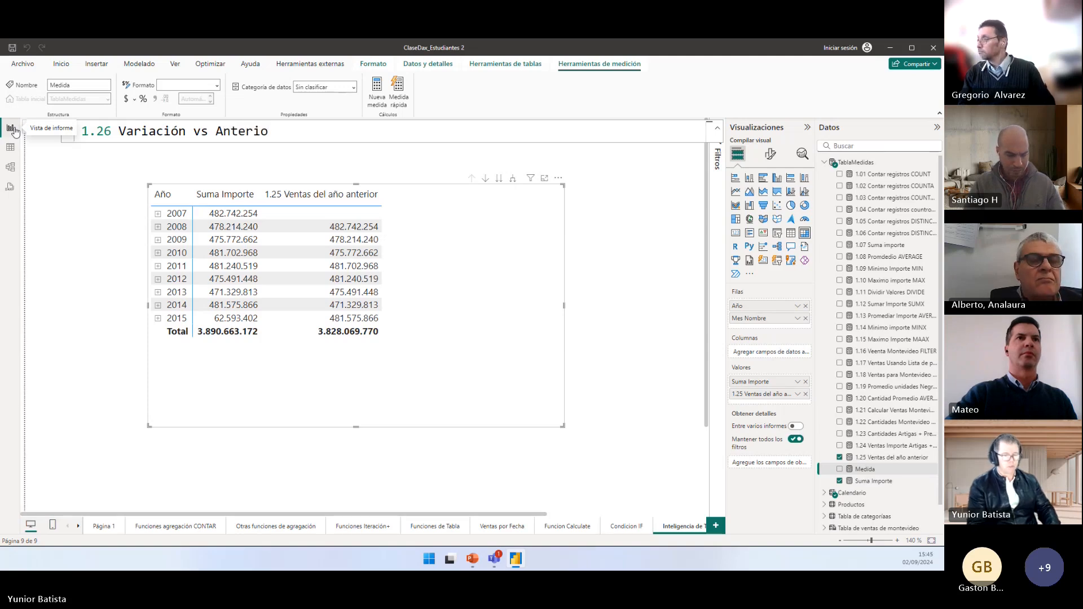
type("r  =?")
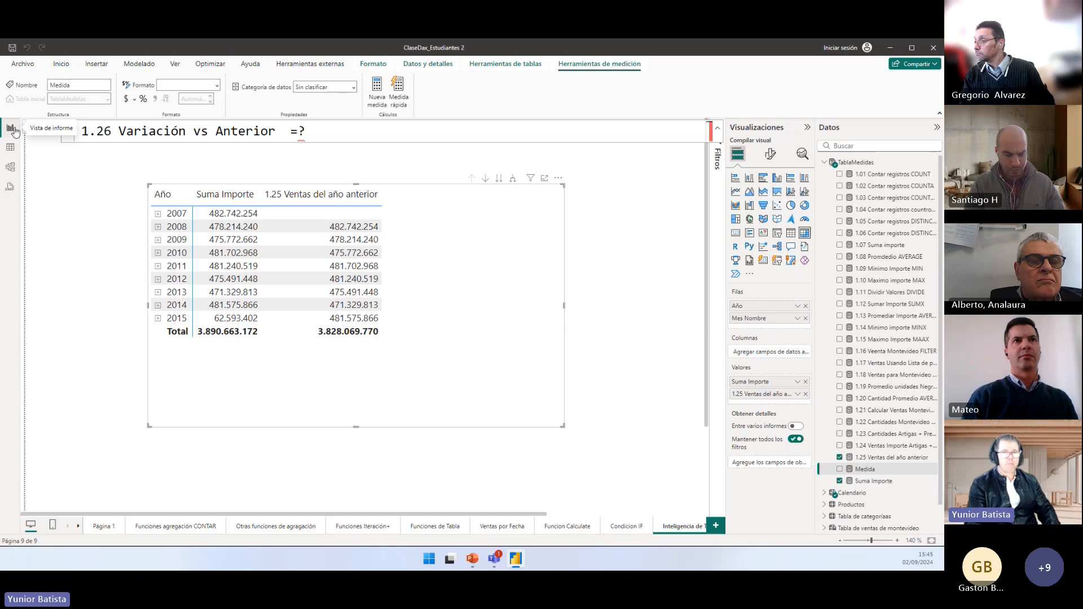
key("BackSpace")
Step: Define the measure's expression as [Suma Importe] - [1.25 Ventas del año anterior]
type("sum")
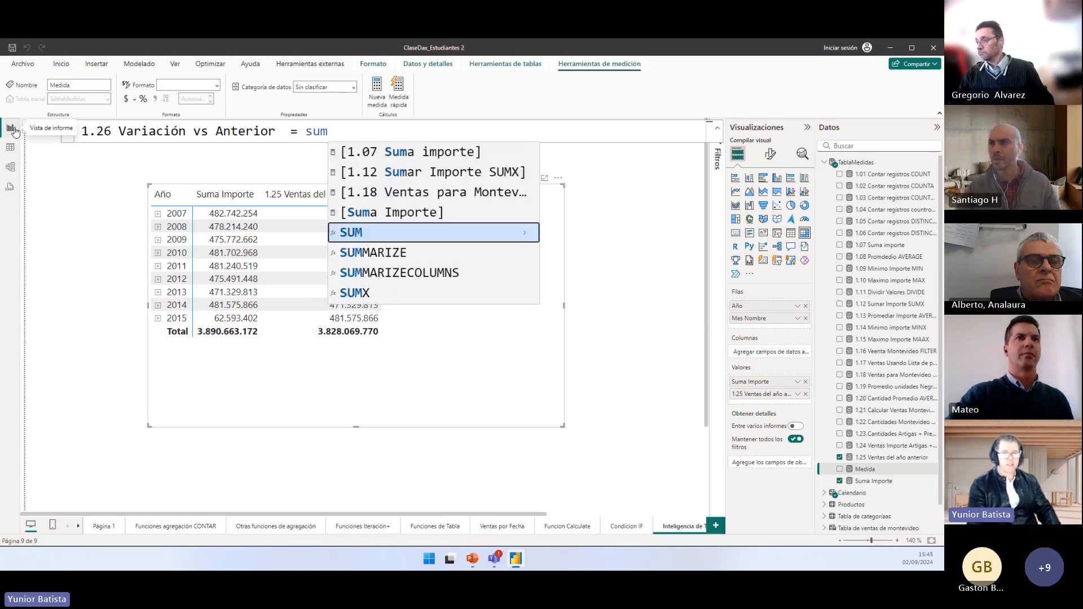
type("a")
key("Tab")
type("-")
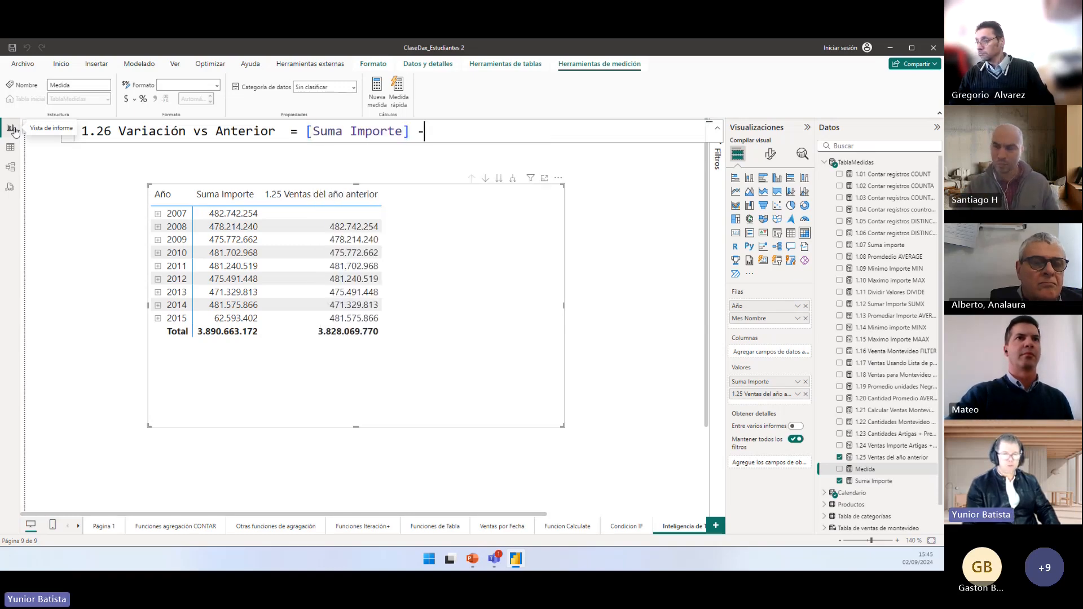
key("alt")
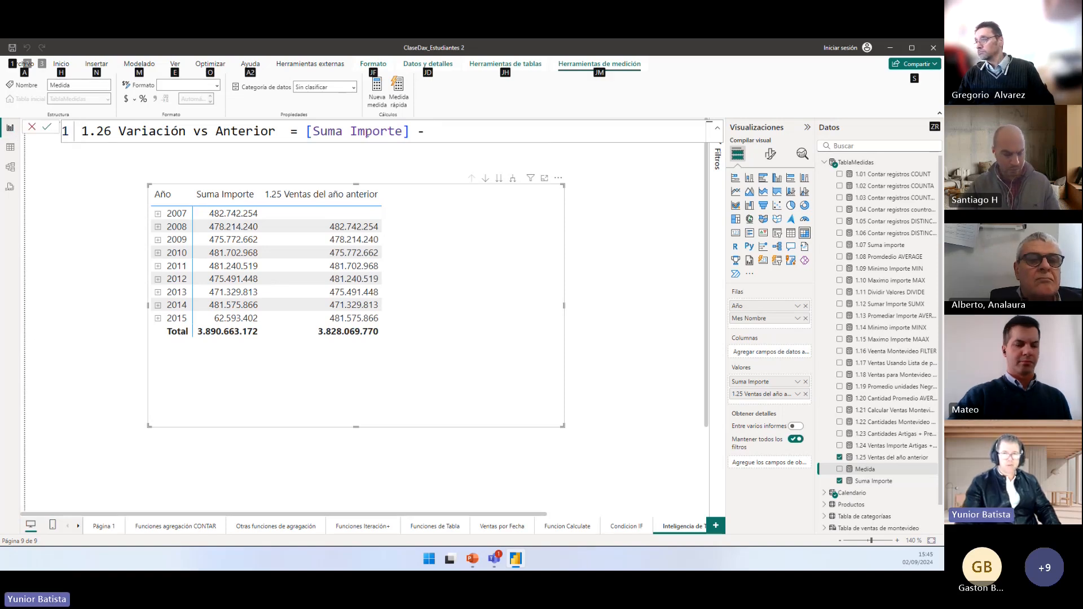
left_click(435, 132)
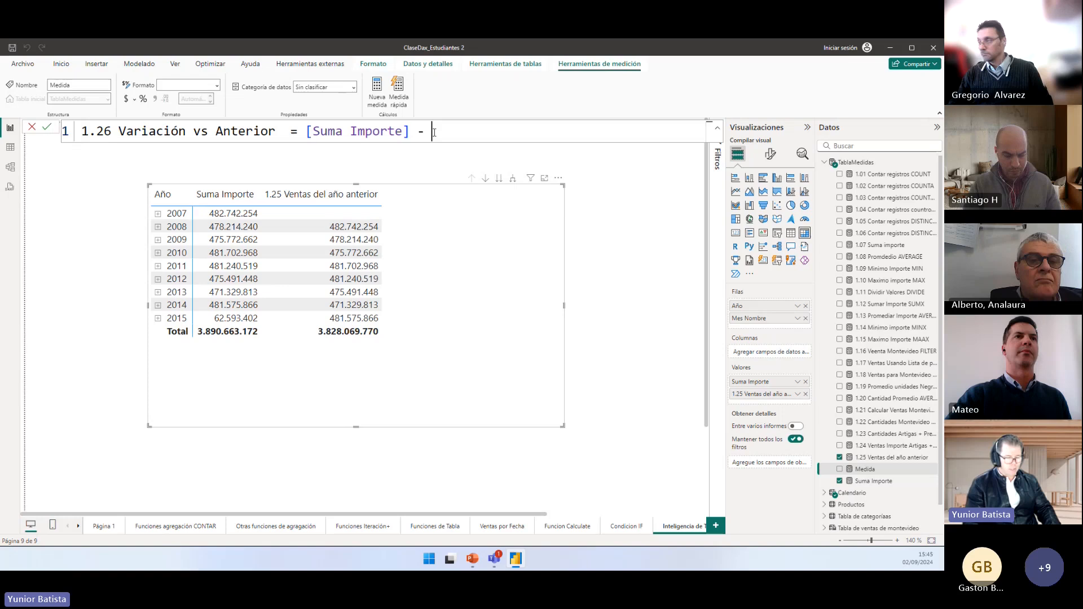
type("[1")
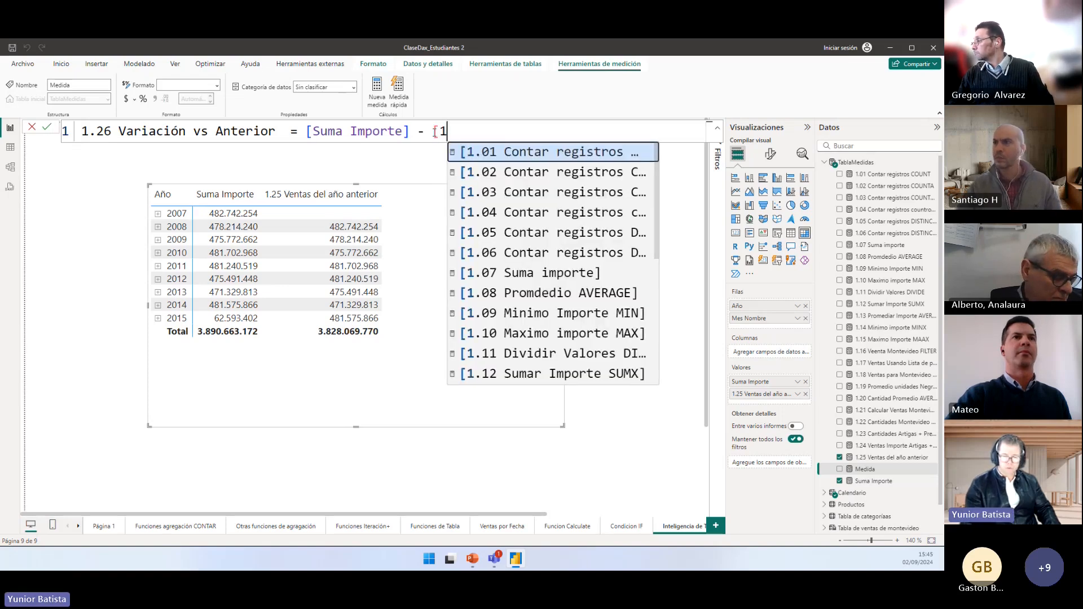
type(".25")
key("Tab")
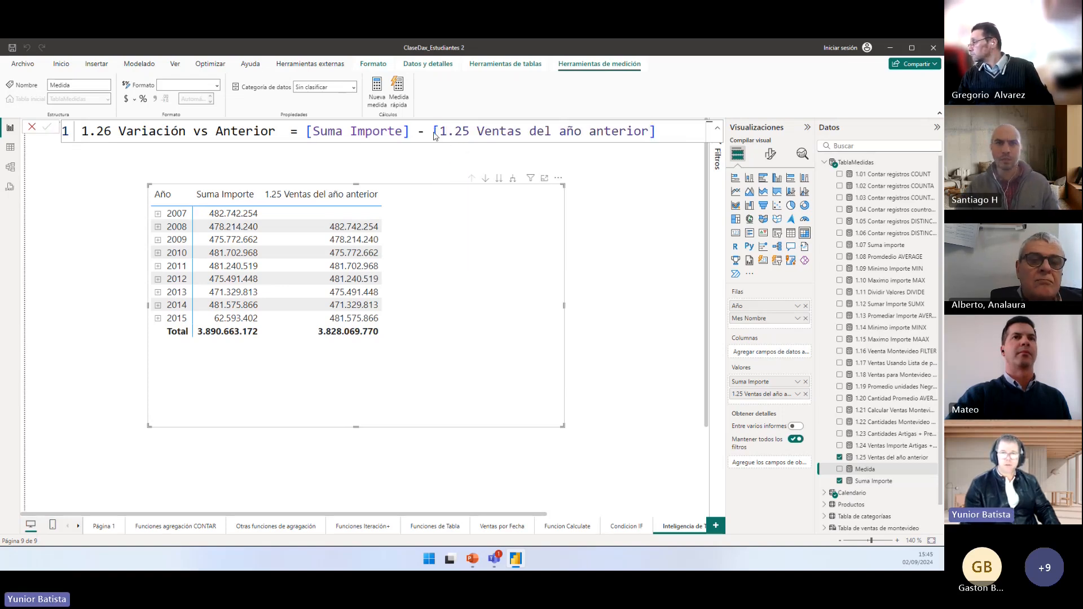
Step: Commit measure 1.26 with a thousands separator and add it to the matrix as a value column
key("Return")
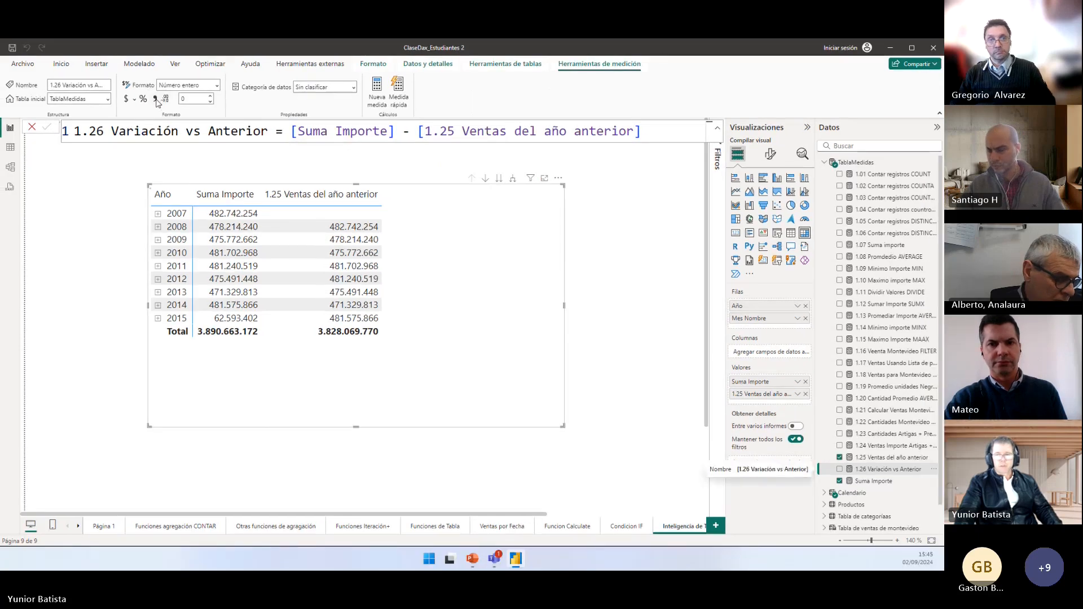
left_click_drag(884, 473, 429, 310)
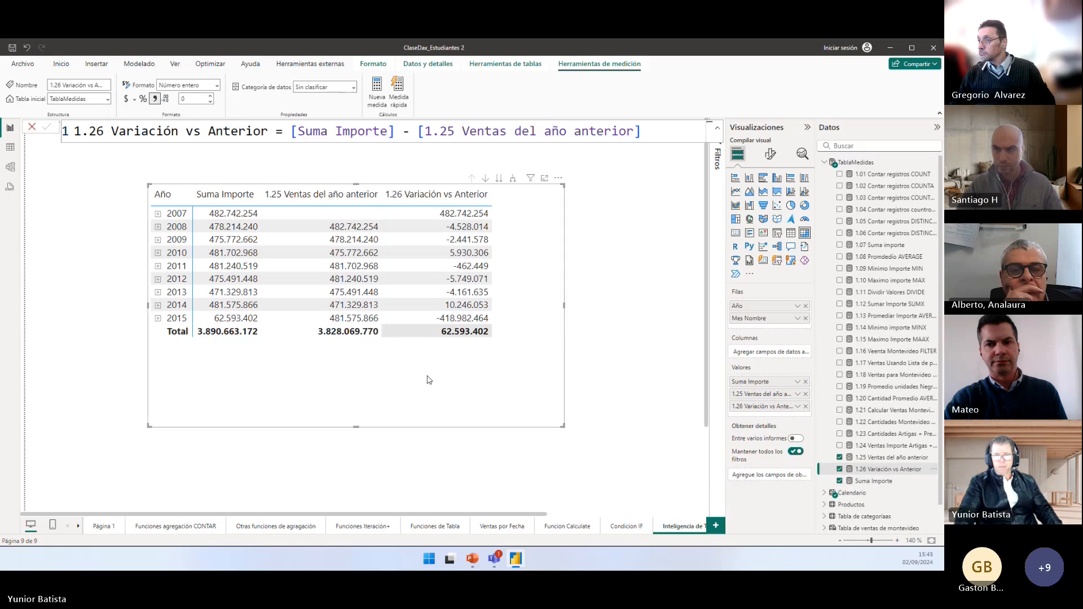
left_click_drag(444, 381, 406, 380)
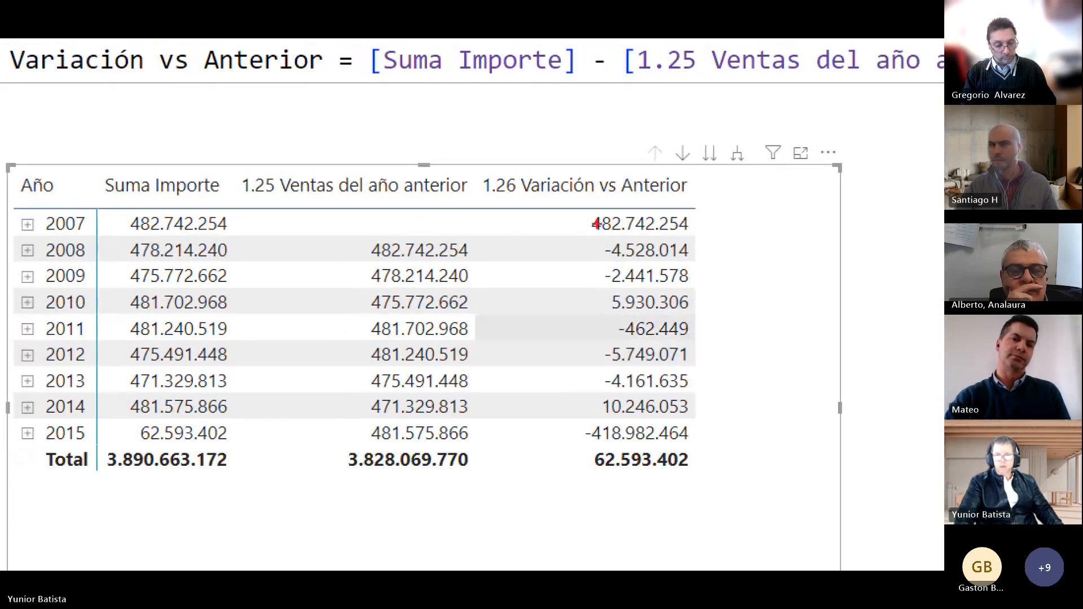
Step: Mark the 2007 variation and the 2008 and 2010 sales, previous-year sales and variation figures in the matrix with boxes and arrows
left_click_drag(597, 224, 694, 230)
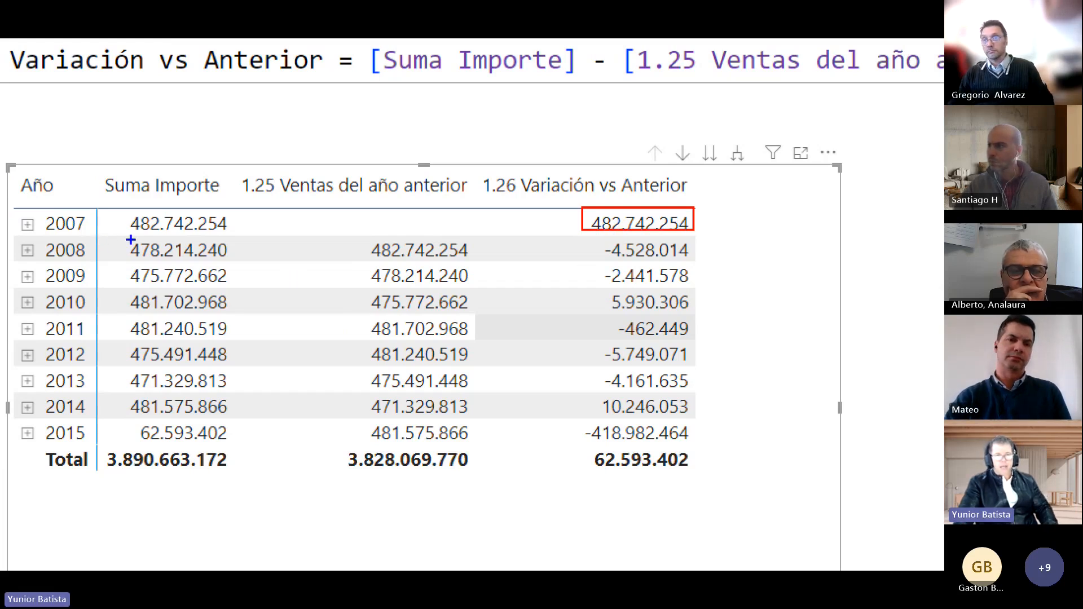
left_click_drag(128, 241, 228, 260)
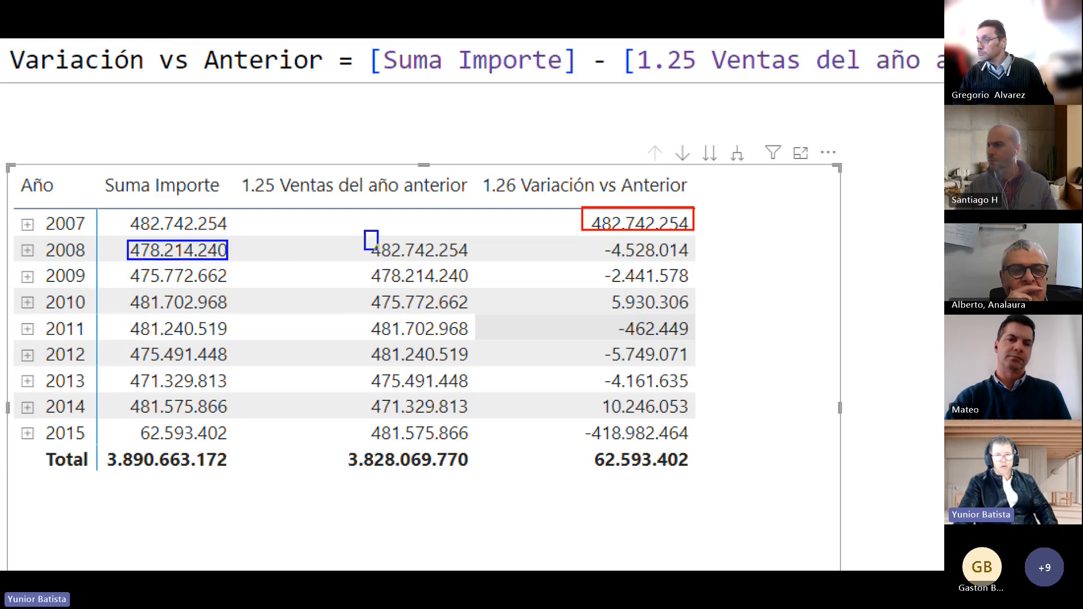
left_click_drag(378, 249, 476, 261)
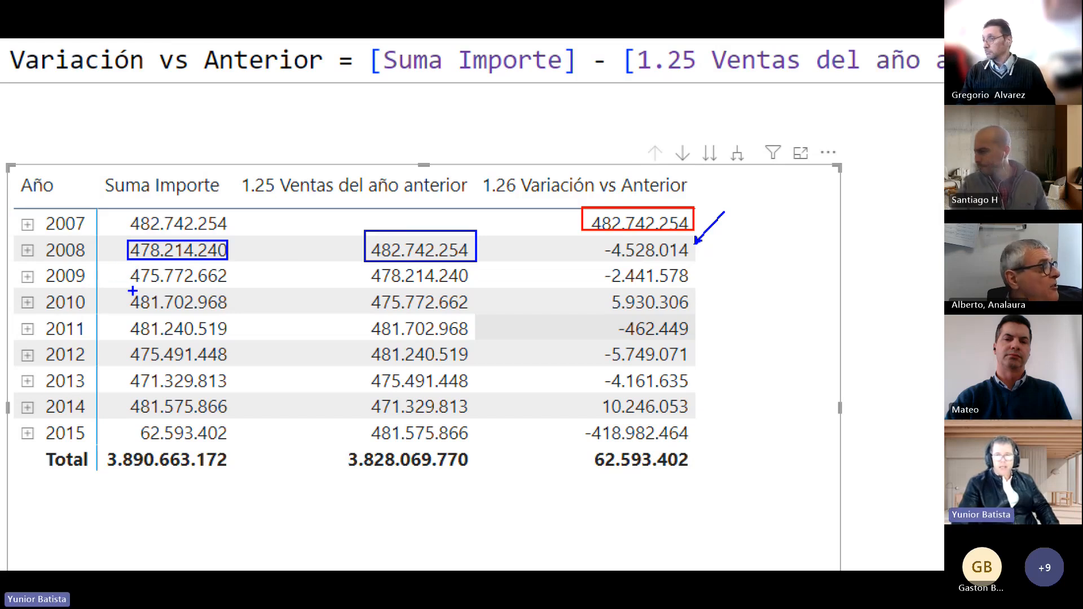
left_click_drag(133, 302, 236, 315)
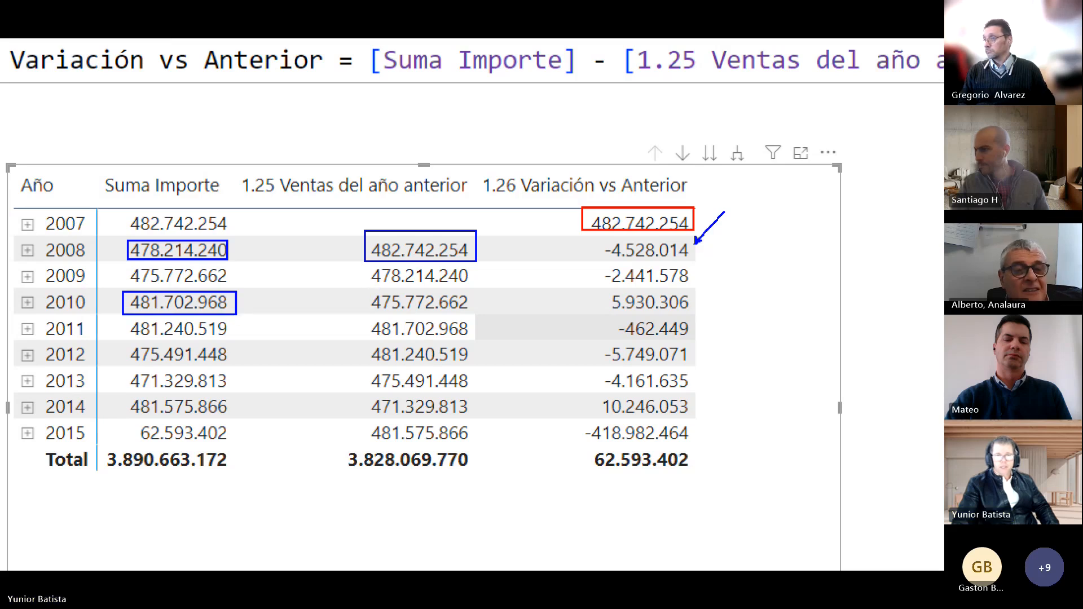
mouse_move(367, 291)
left_mouse_down()
mouse_move(398, 313)
mouse_move(479, 313)
left_mouse_up()
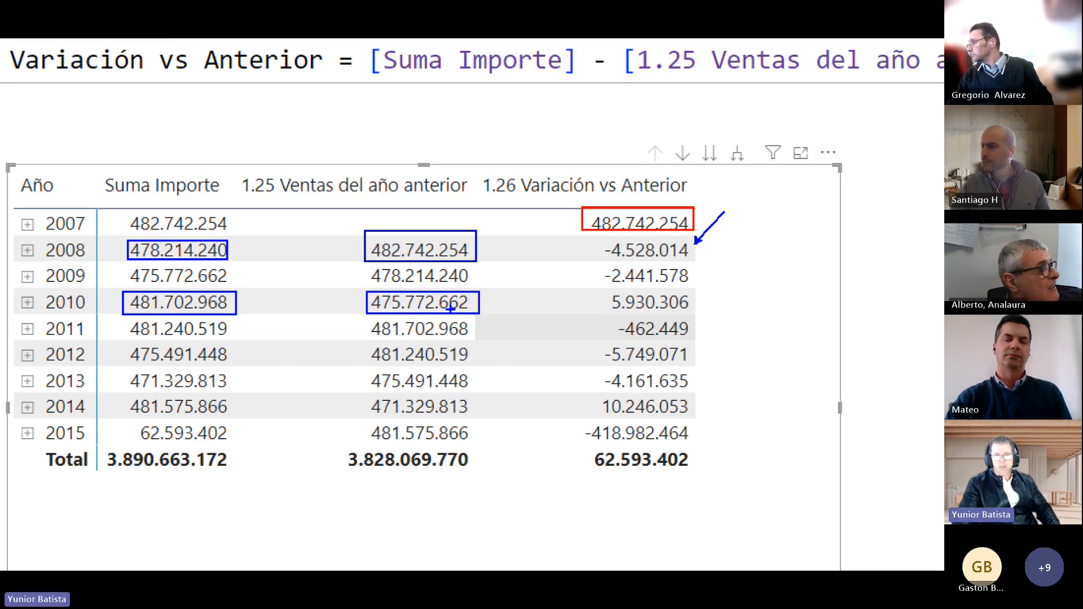
left_click_drag(507, 265, 484, 293)
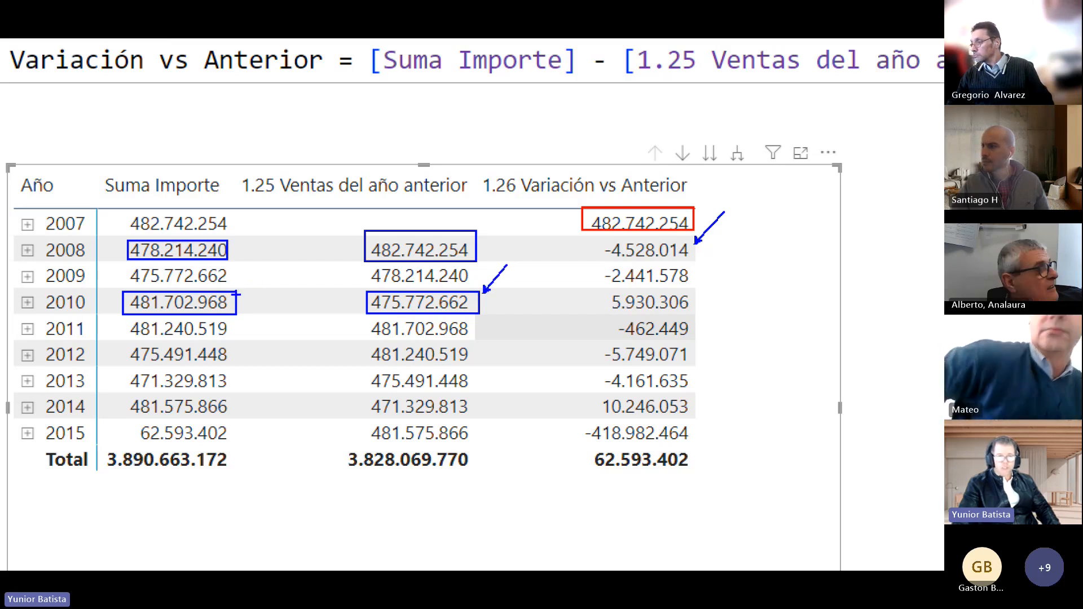
left_click_drag(235, 293, 261, 266)
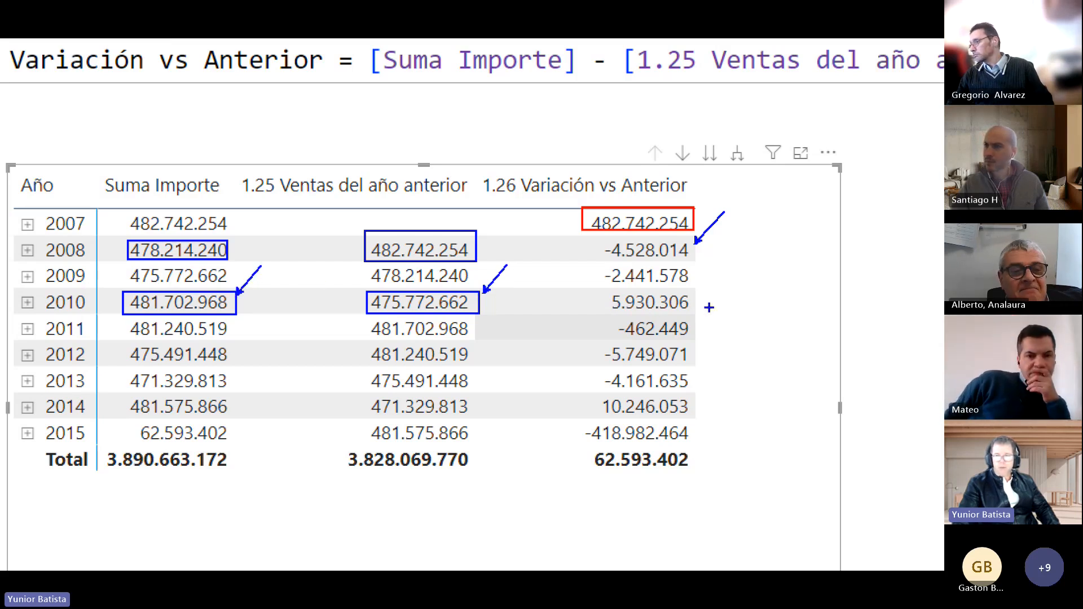
left_click_drag(696, 304, 721, 261)
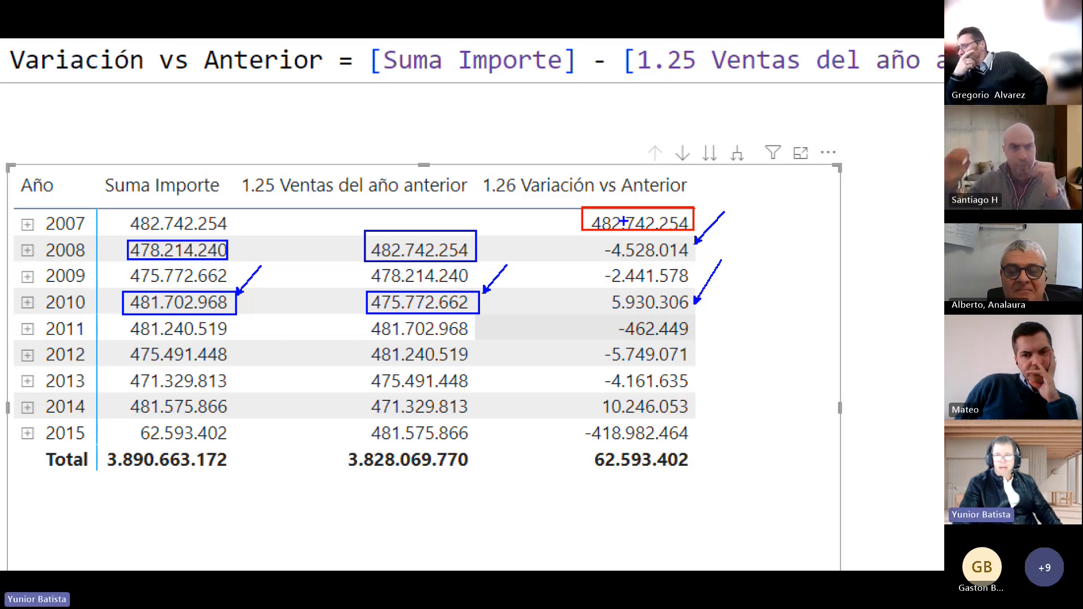
scroll(618, 225, "down", 3)
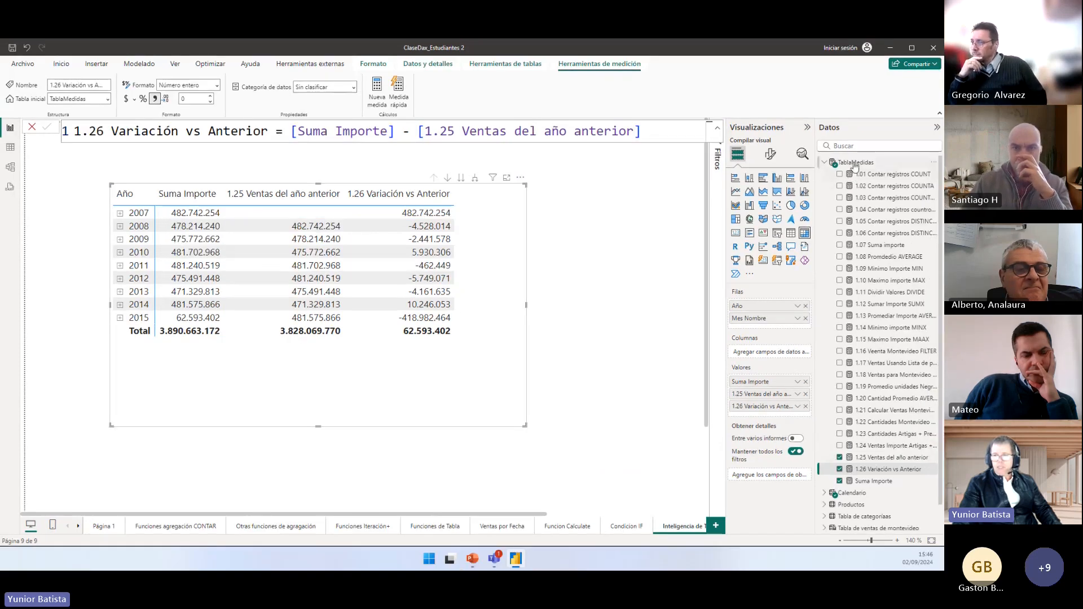
Step: Create a new measure in TablaMedidas and name it "1.27 Variación PCT"
left_click(870, 163)
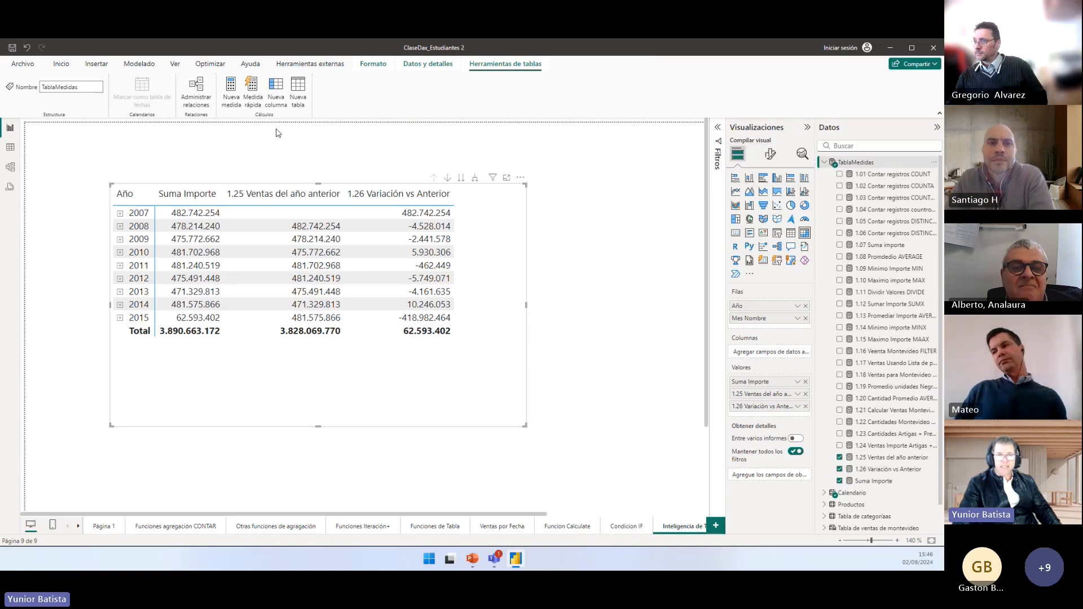
left_click(231, 101)
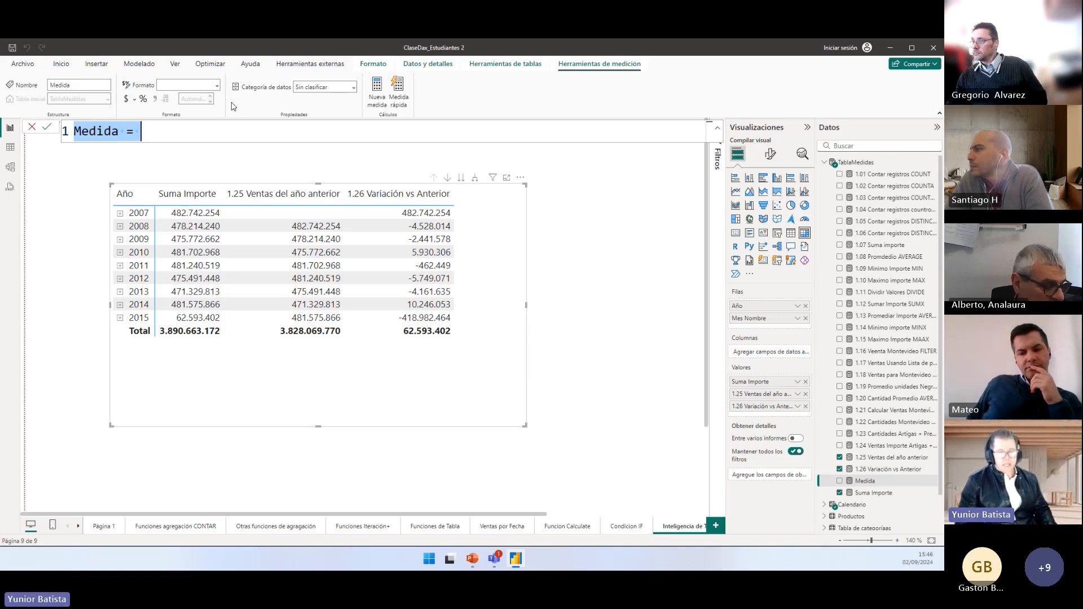
type("1.27 Variación")
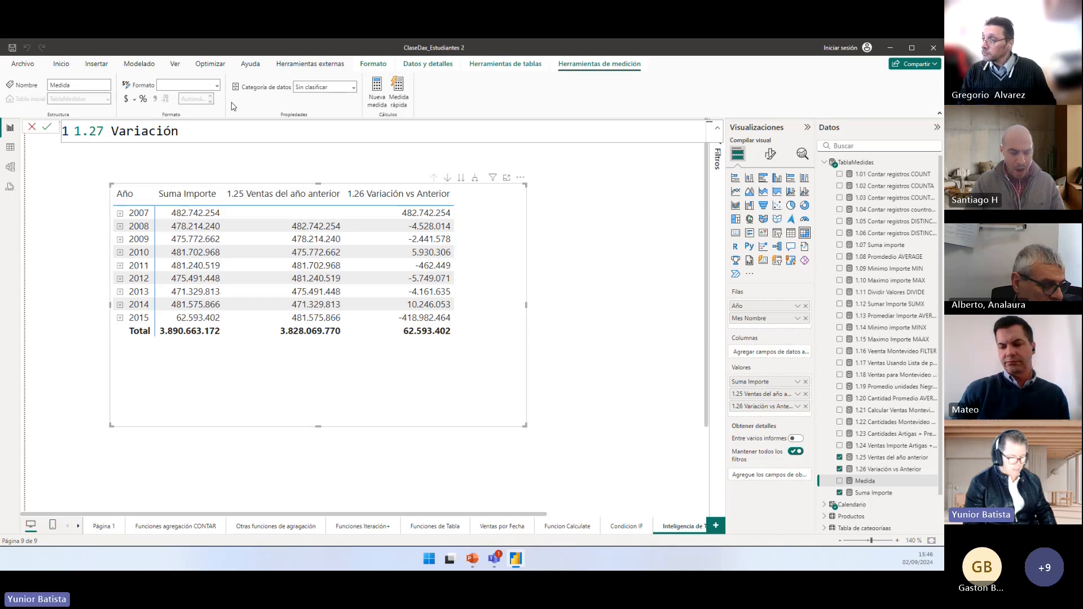
type("PCT  =")
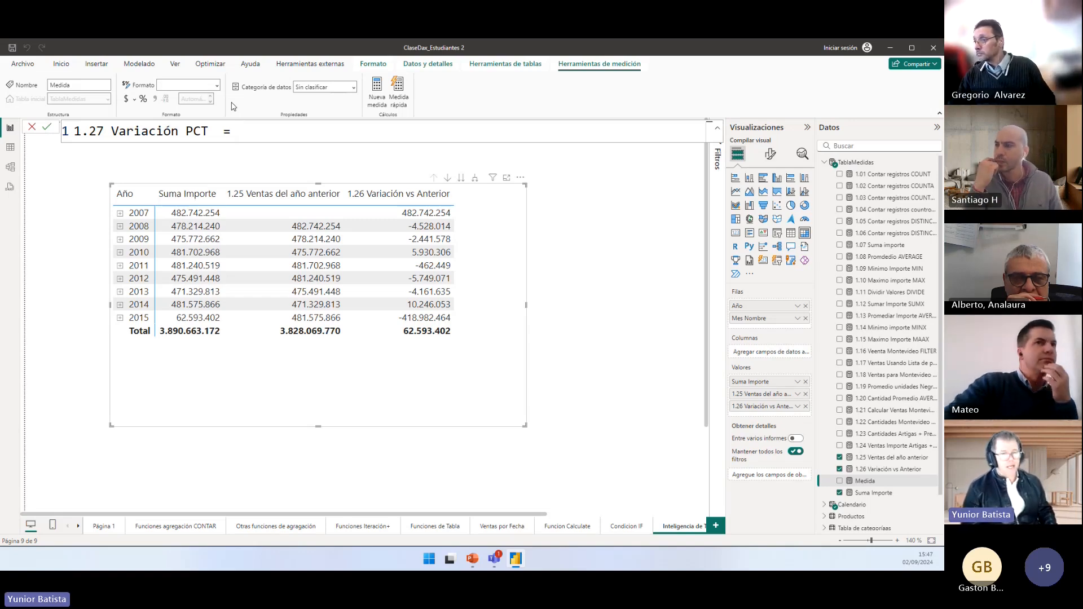
Step: Start the expression with DIVIDE, using [Suma Importe] - [1.25 Ventas del año anterior] as the numerator
type("di")
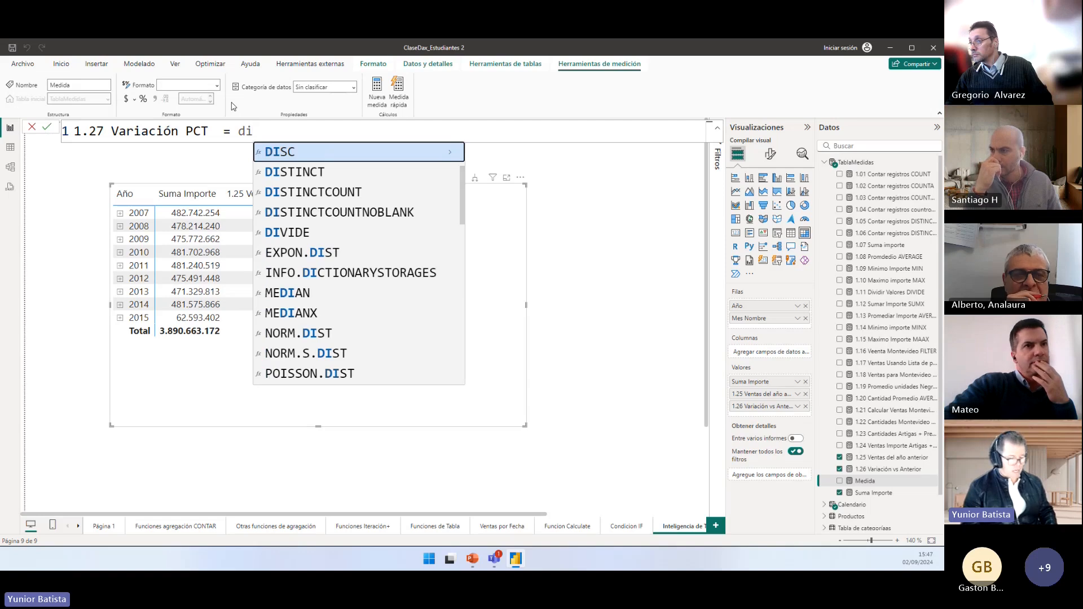
type("v")
key("Tab")
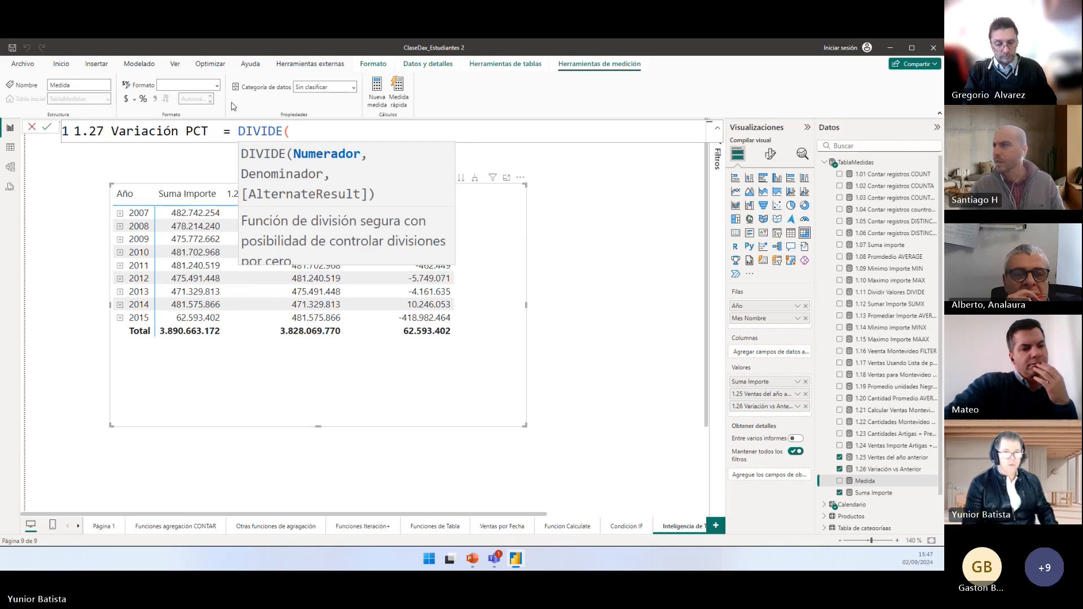
type("[")
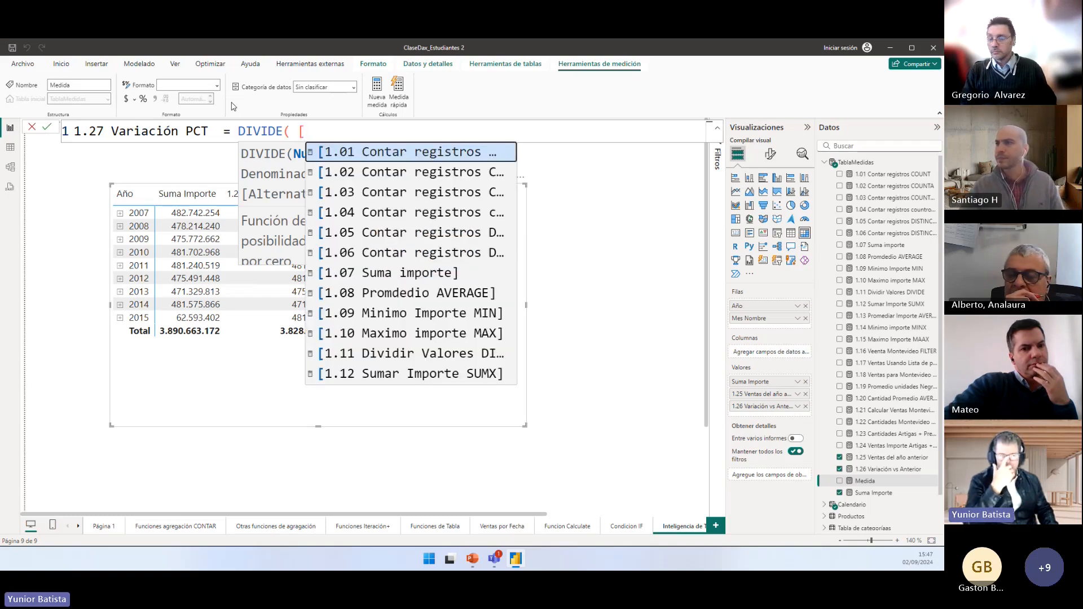
type("sum")
key("Tab")
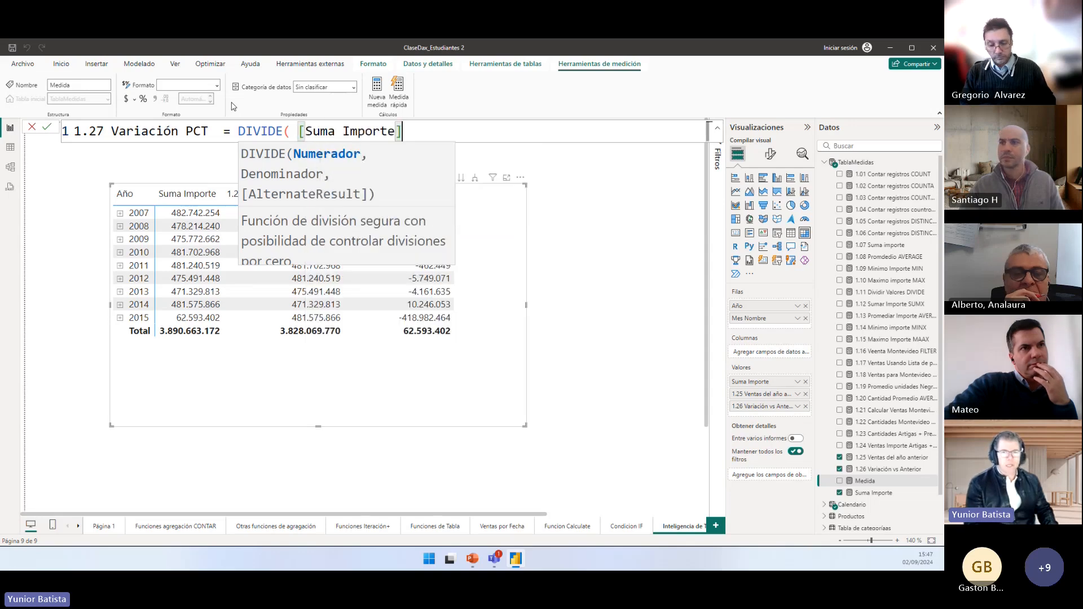
type("- [")
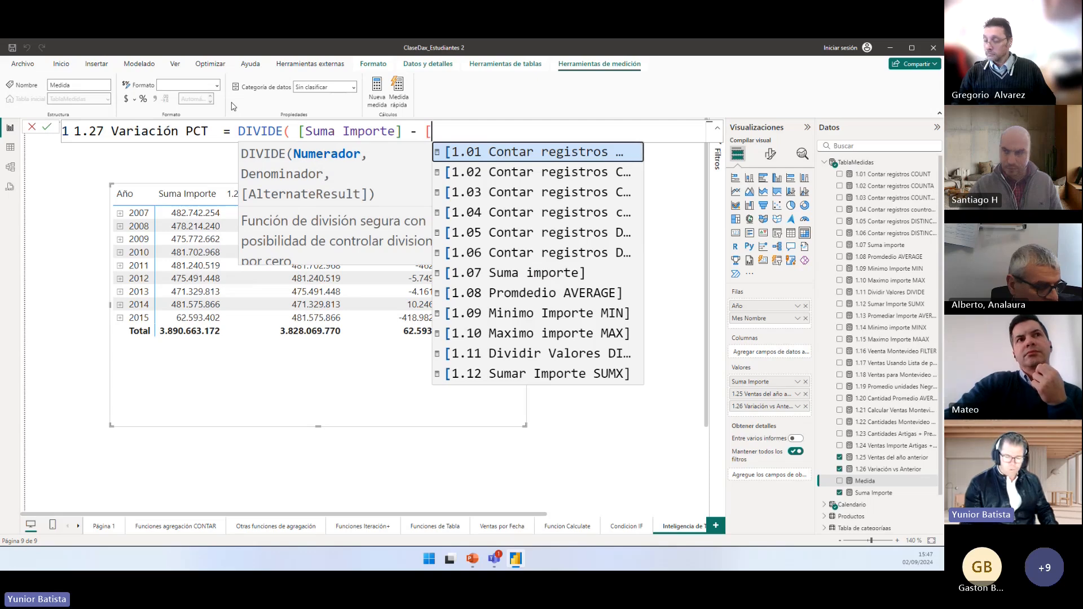
type("1.5")
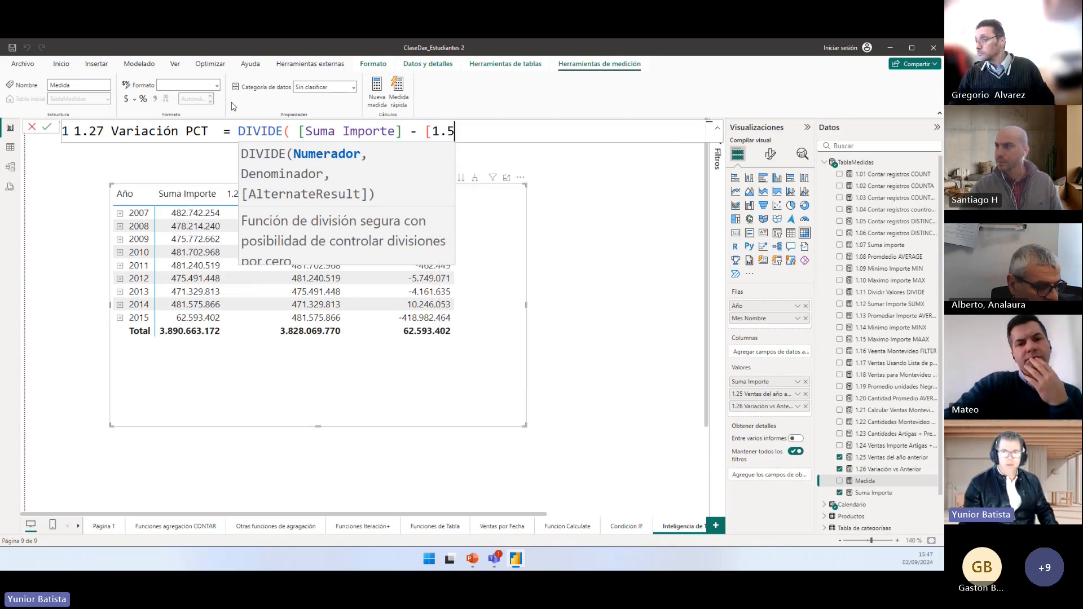
key("BackSpace")
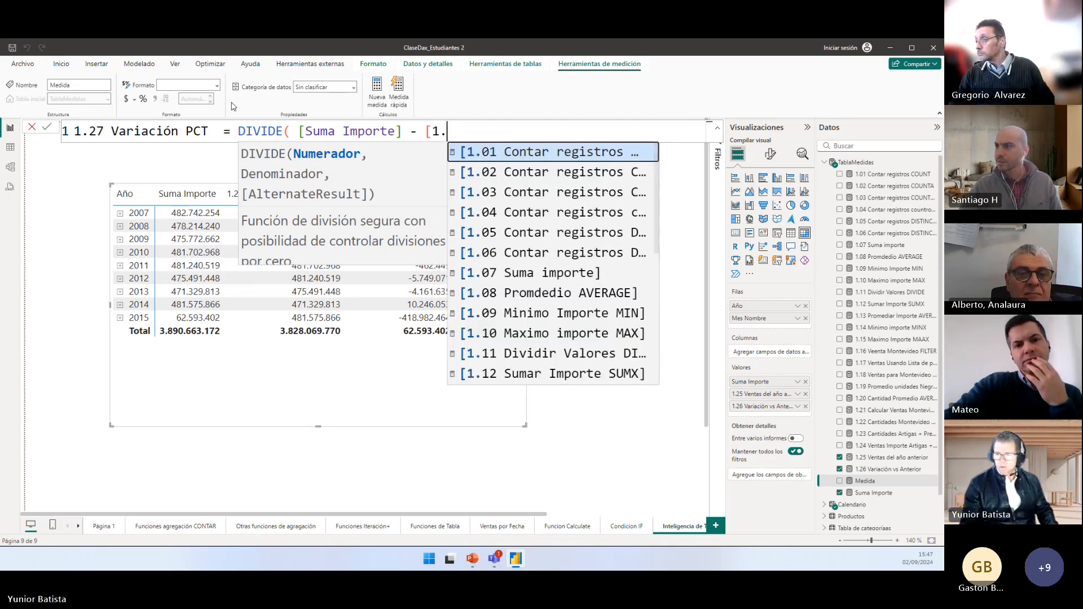
type("25")
key("Tab")
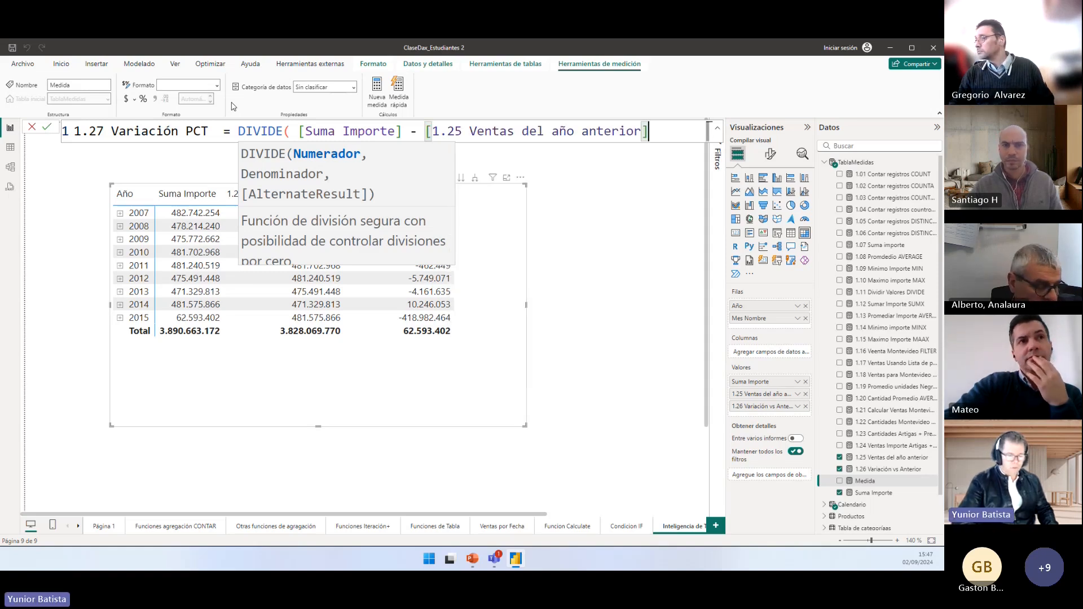
type(")")
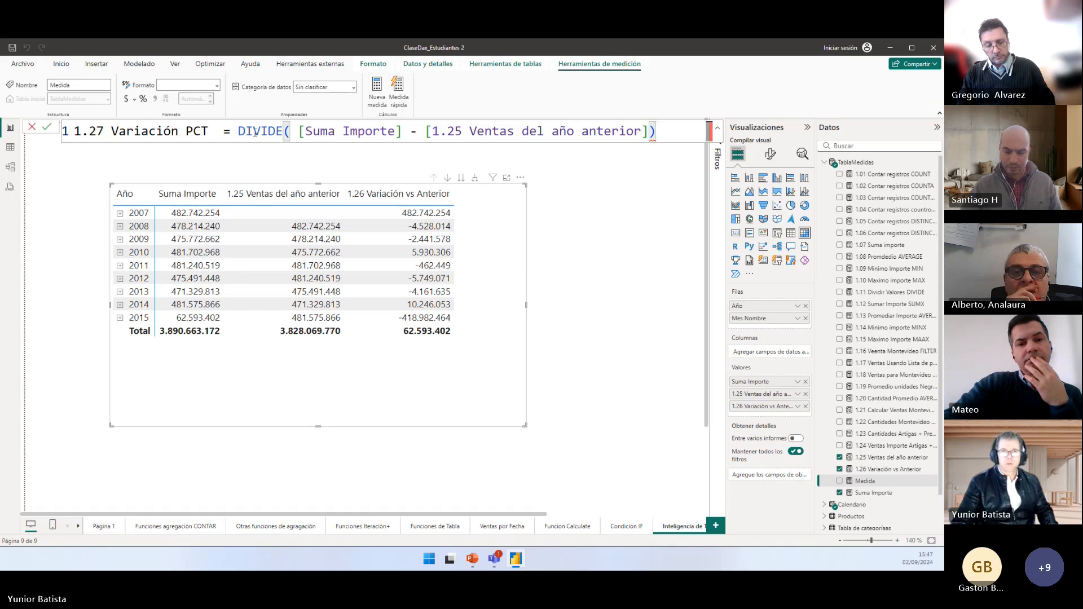
Step: Enclose the subtraction in the DIVIDE numerator in its own parentheses
left_click(292, 127)
type("(")
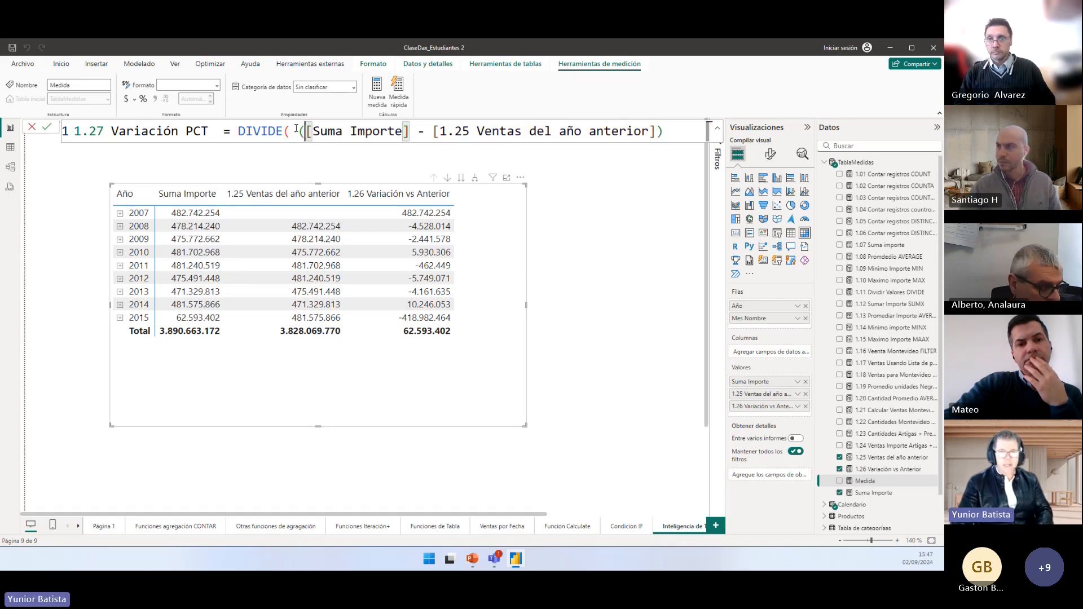
left_click(669, 133)
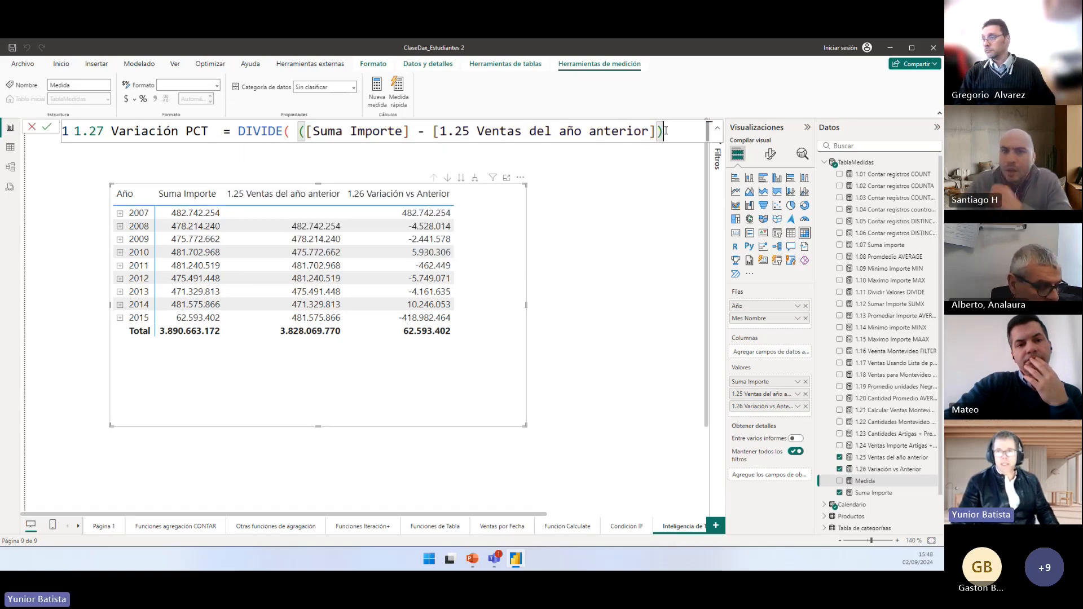
left_click_drag(668, 134, 298, 137)
left_click(680, 133)
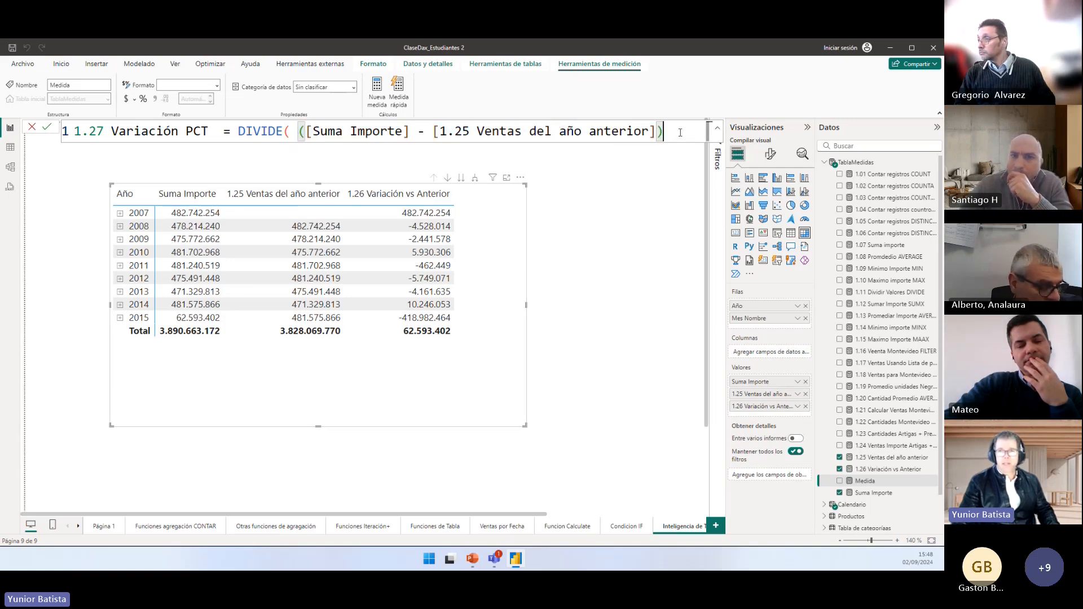
Step: Add [1.25 Ventas del año anterior] as the DIVIDE denominator
type(", ")
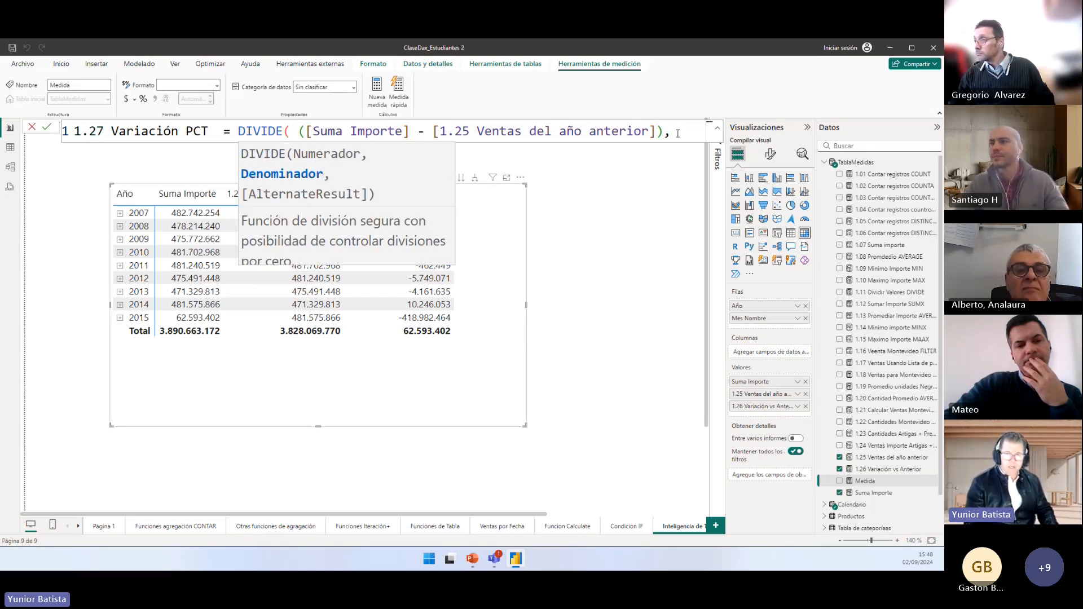
type("[")
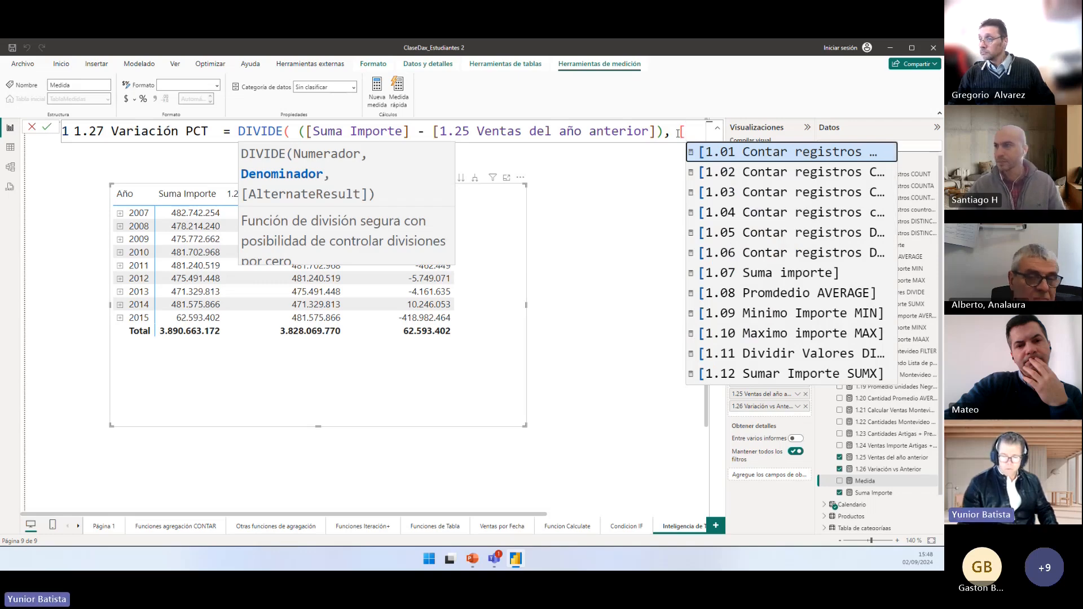
type("1.25")
key("Tab")
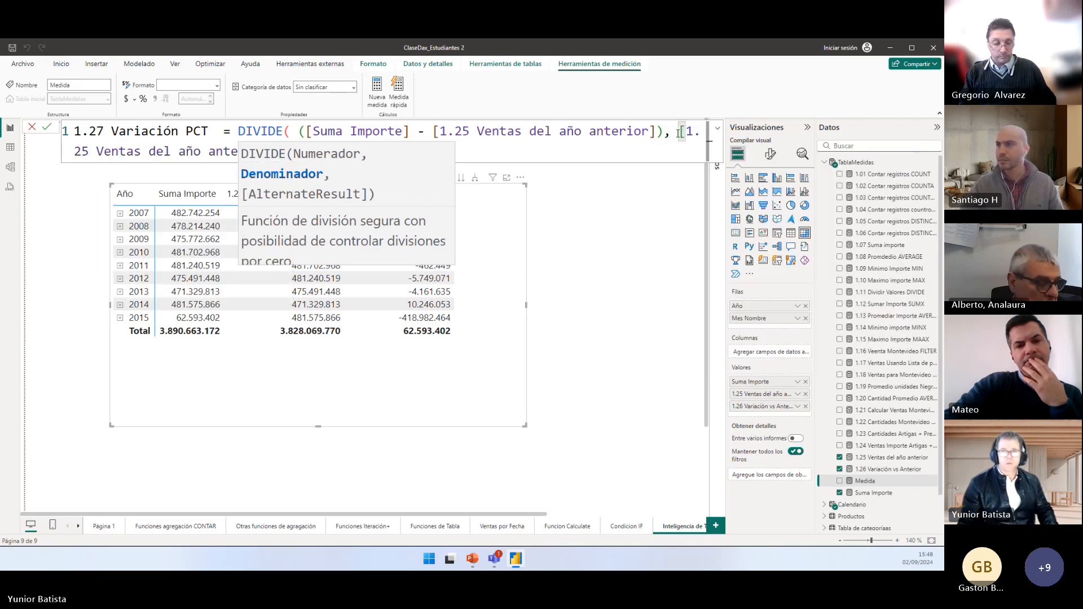
Step: Break the measure 1.27 formula into separate lines for the DIVIDE function, the numerator and the denominator
scroll(430, 155, "down", 3)
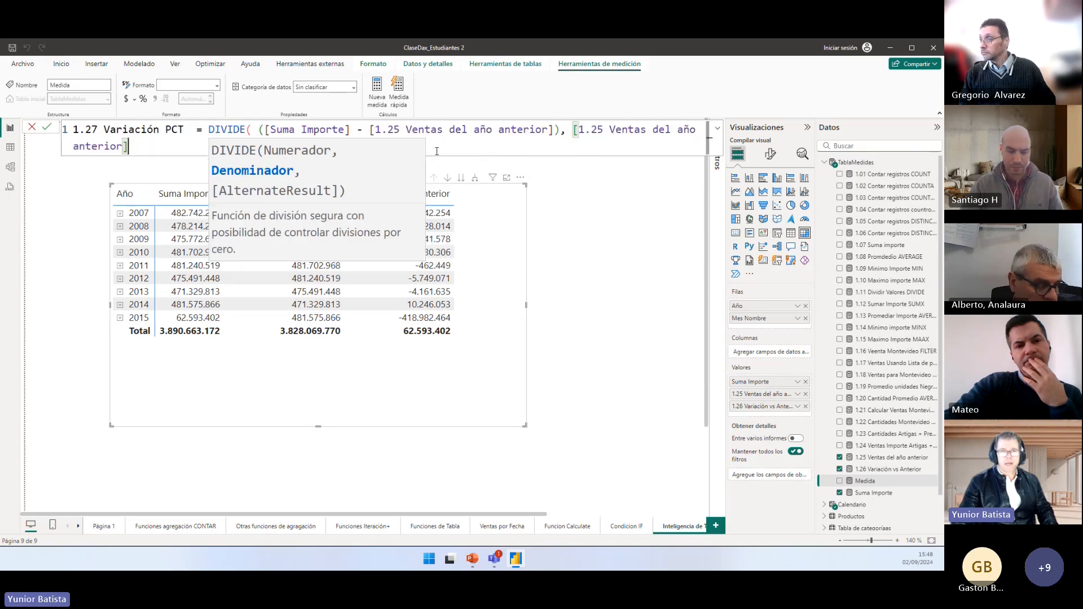
scroll(427, 154, "down", 1)
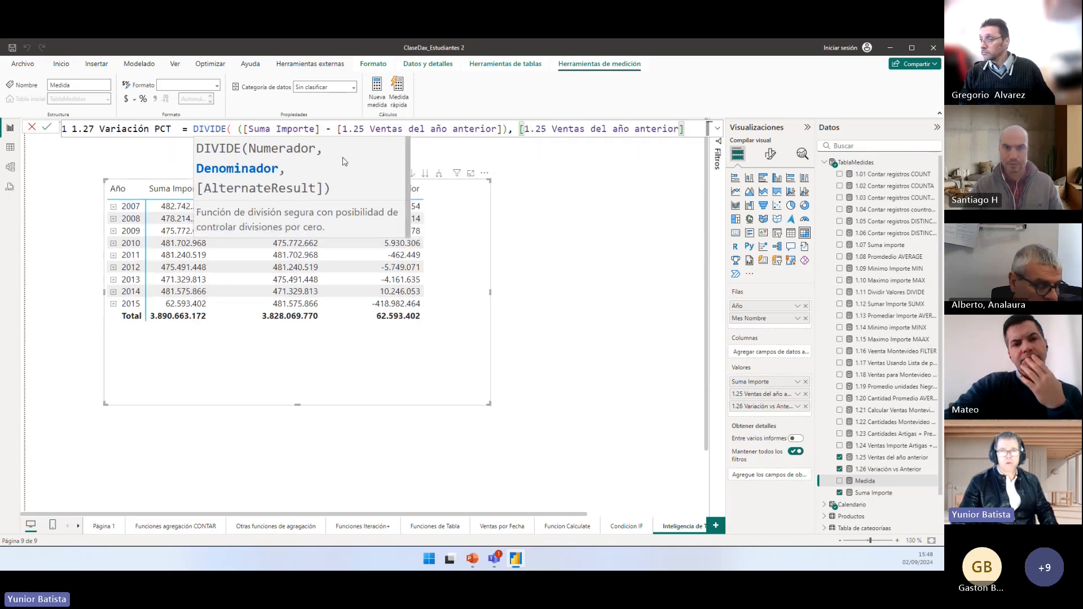
left_click(194, 129)
key("shift+Return")
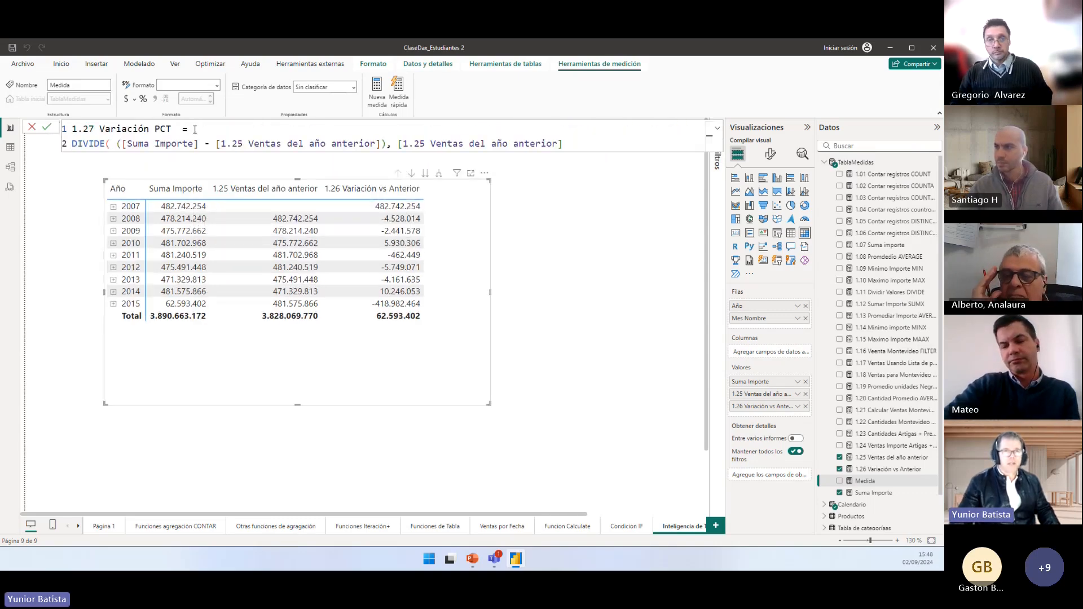
left_click(396, 143)
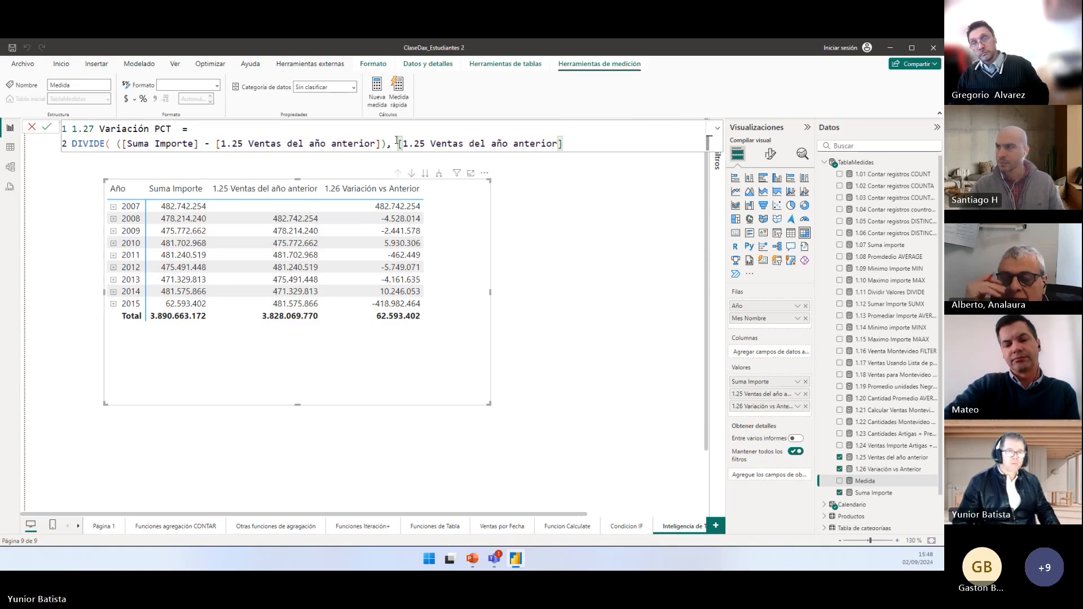
left_click(118, 143)
key("shift+Return")
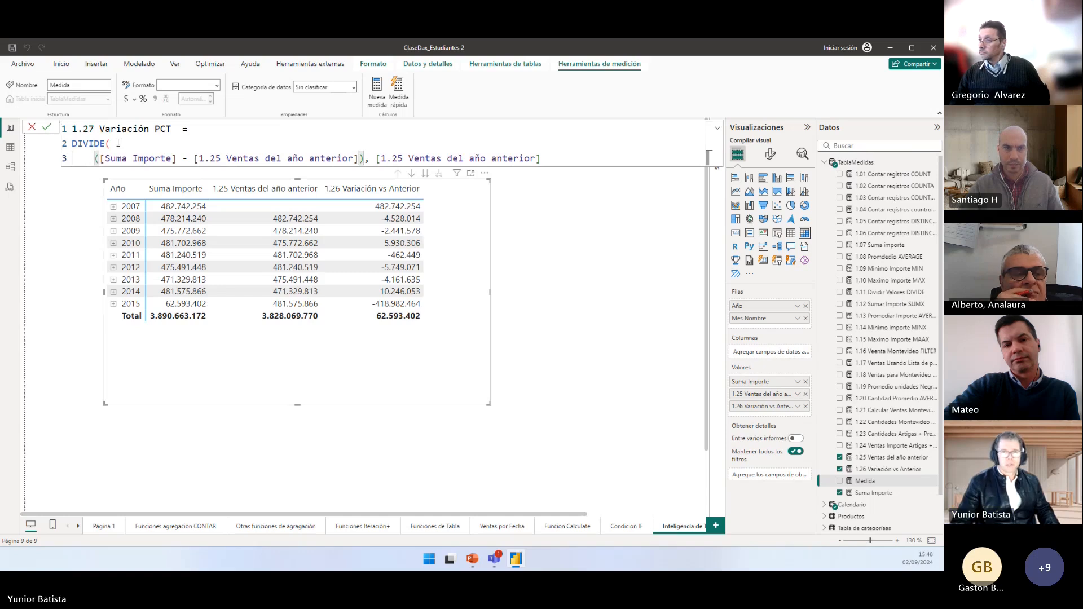
left_click(376, 158)
key("shift+Return")
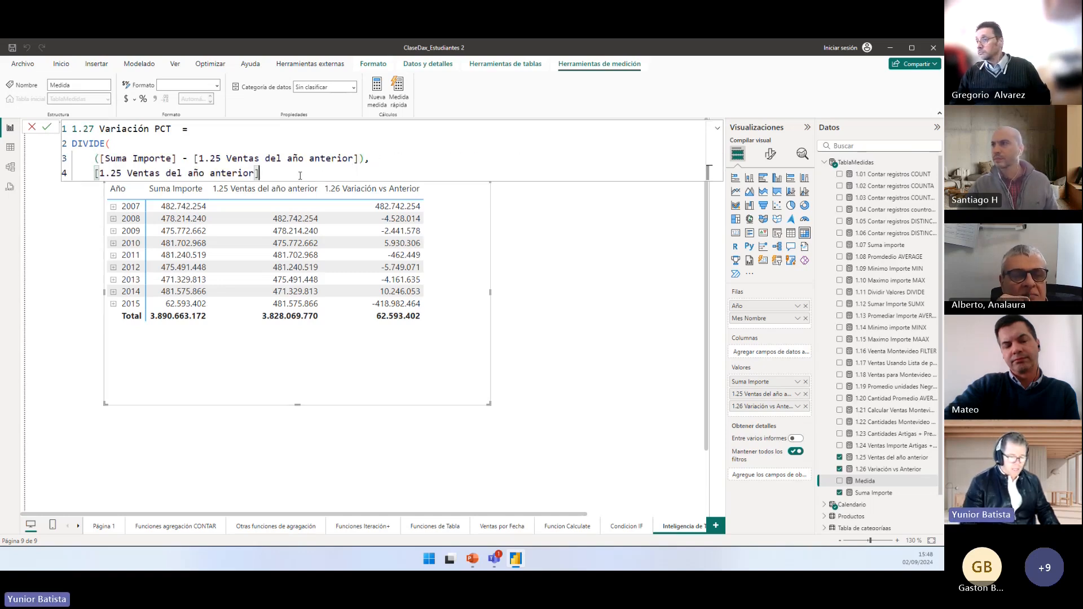
Step: Finish the DIVIDE expression with 0 as the alternate result, close its parenthesis and save measure 1.27 Variación PCT
type(",")
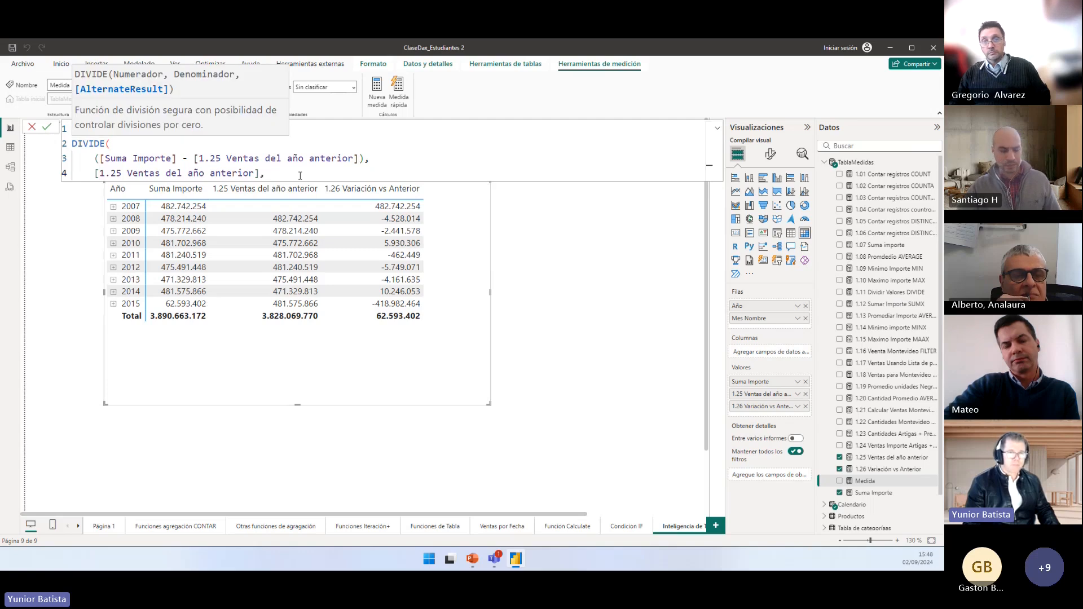
key("shift+Return")
type("0")
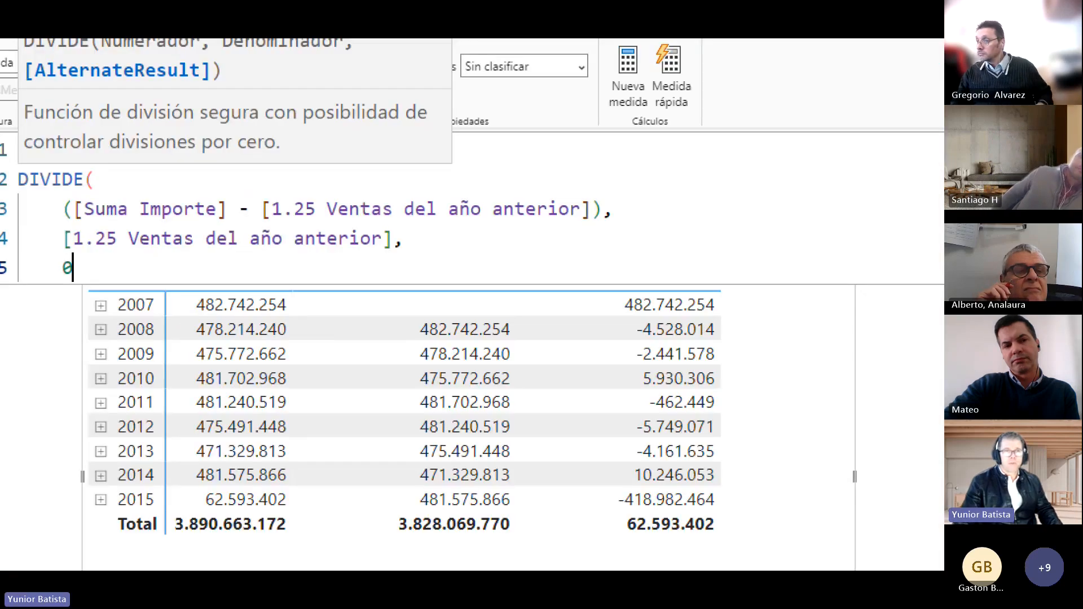
left_click_drag(58, 81, 58, 263)
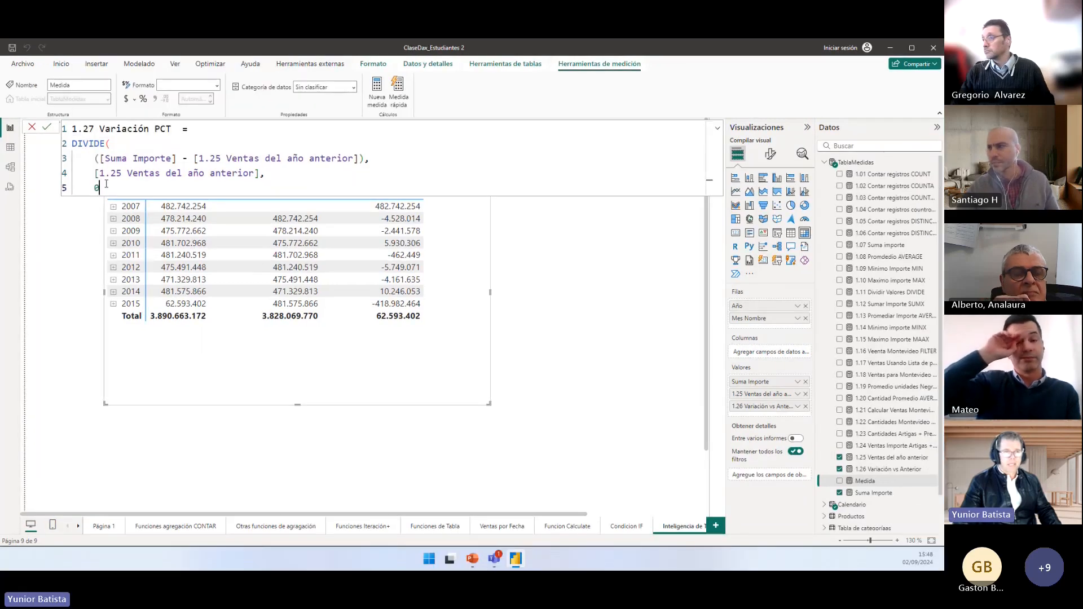
key("Return")
type(")")
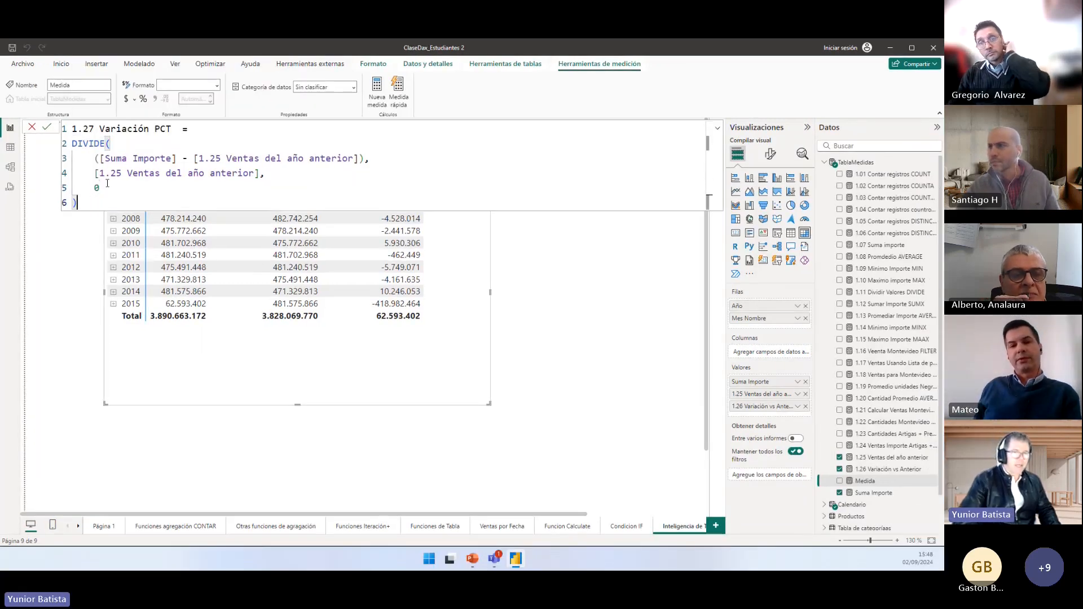
key("Return")
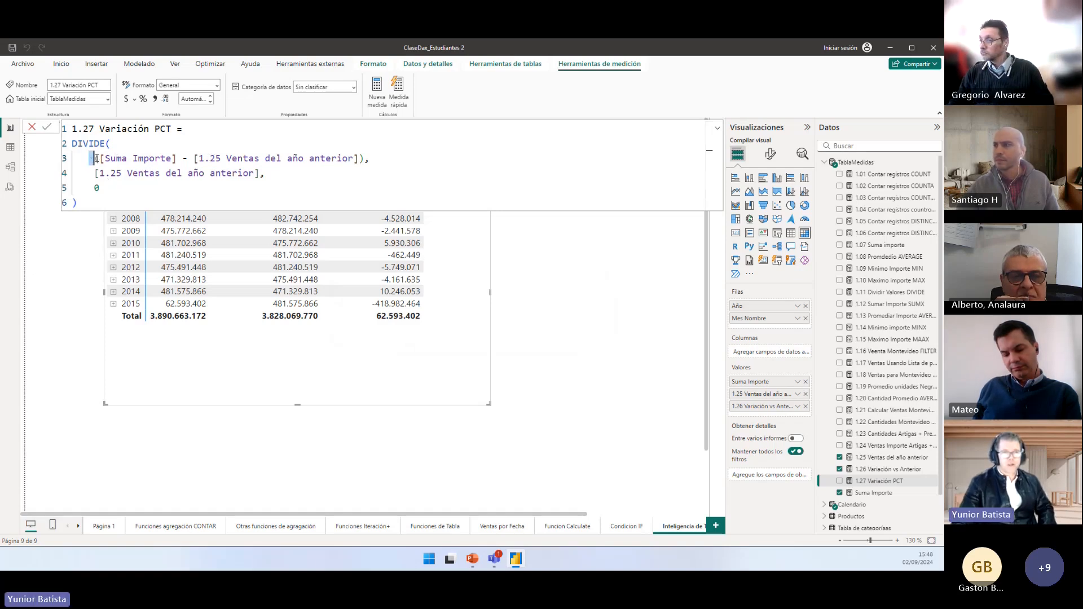
Step: Format the measure 1.27 Variación PCT as a percentage
left_click_drag(96, 159, 360, 161)
left_click_drag(296, 177, 91, 174)
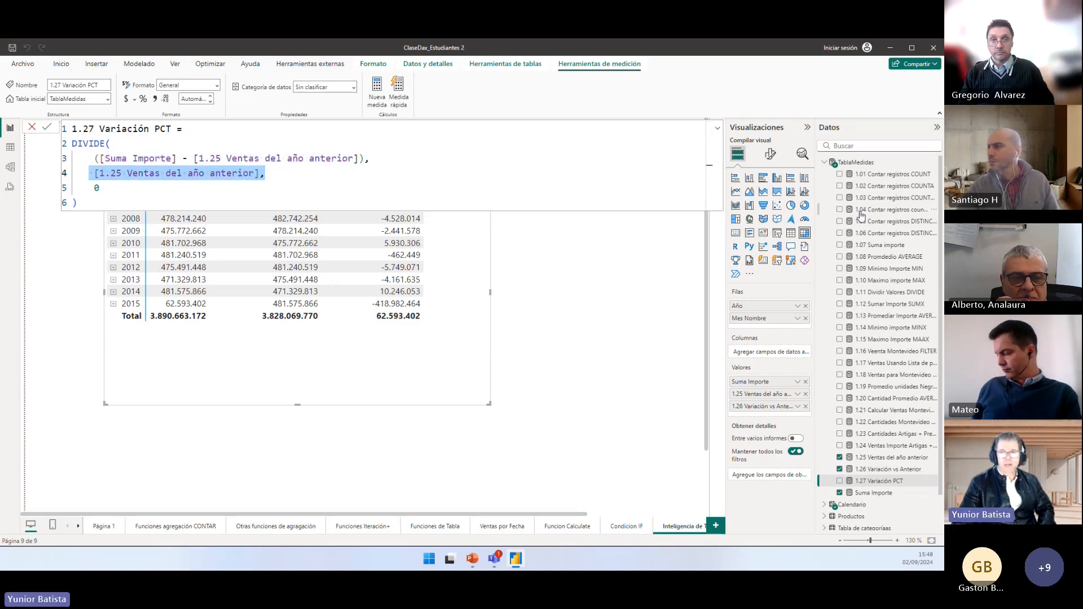
left_click(903, 484)
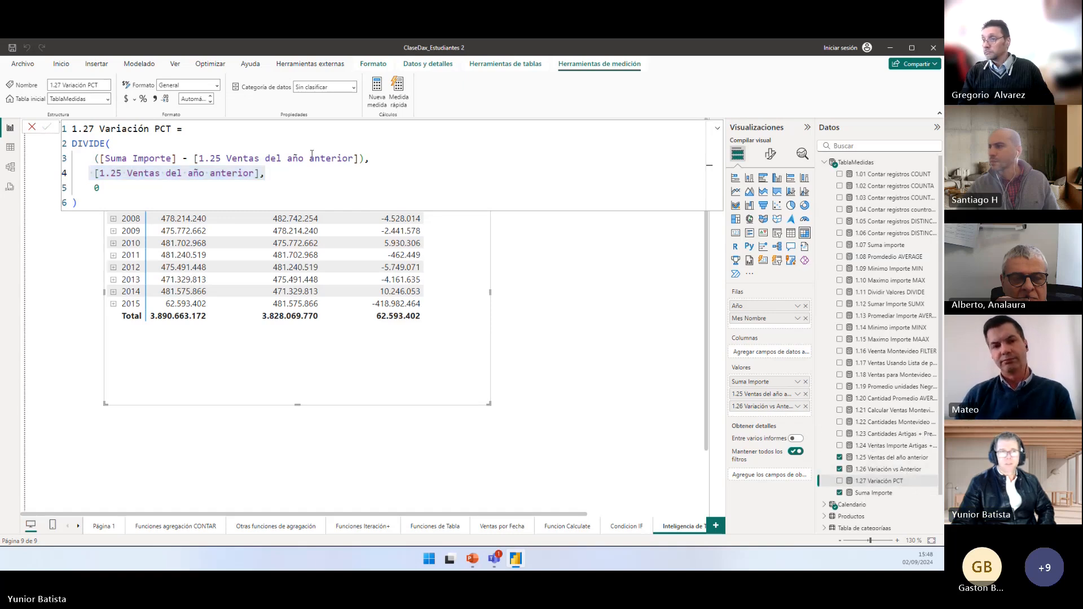
left_click(143, 101)
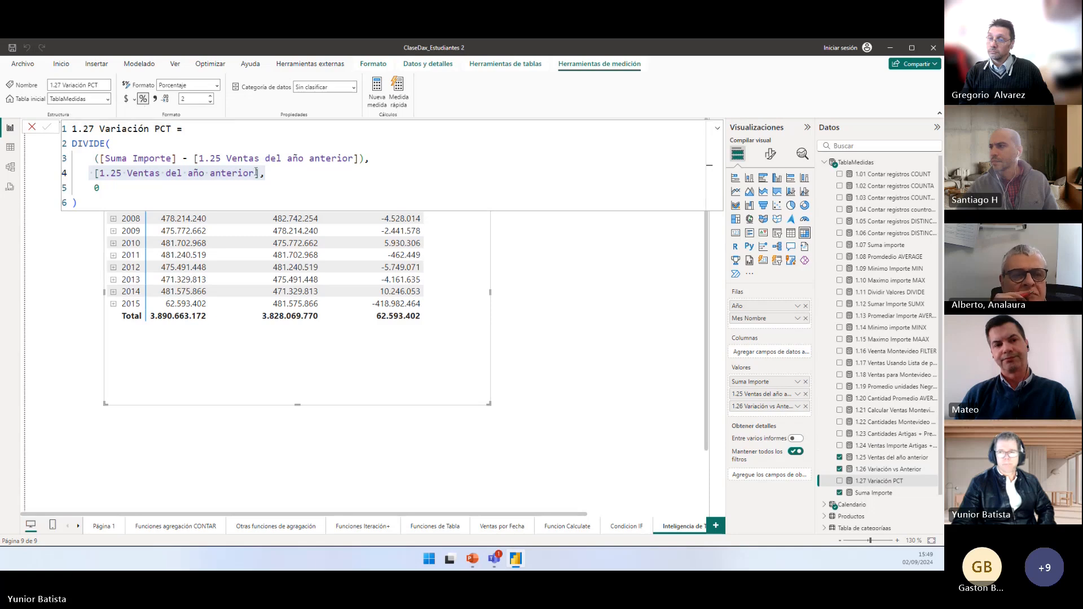
Step: Add 1.27 Variación PCT to the matrix values and widen the matrix to fit the new column, with the formula collapsed
left_click_drag(883, 481, 408, 376)
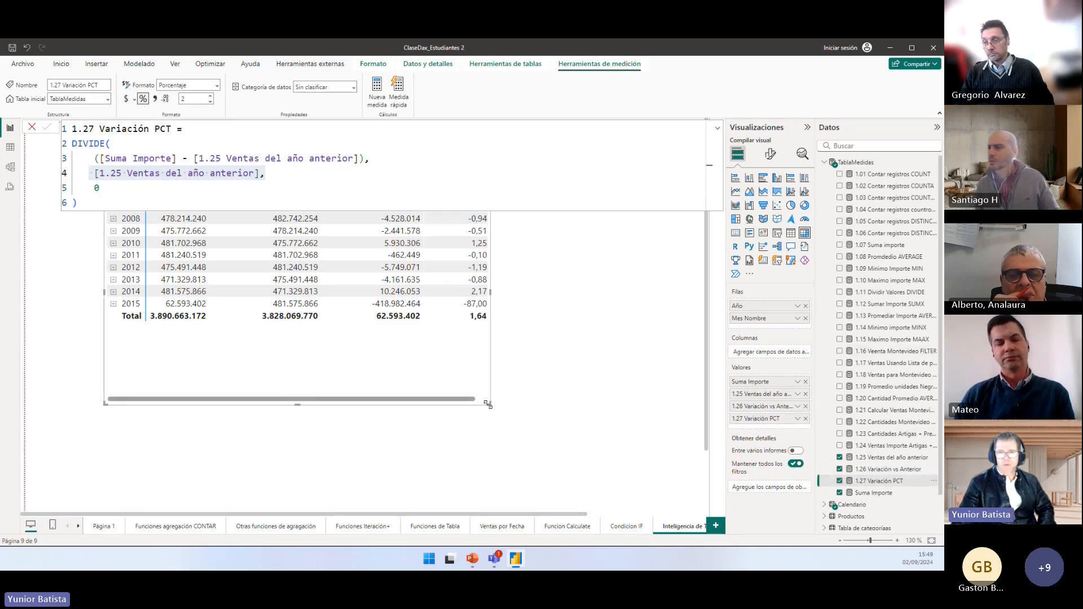
left_click_drag(489, 404, 602, 402)
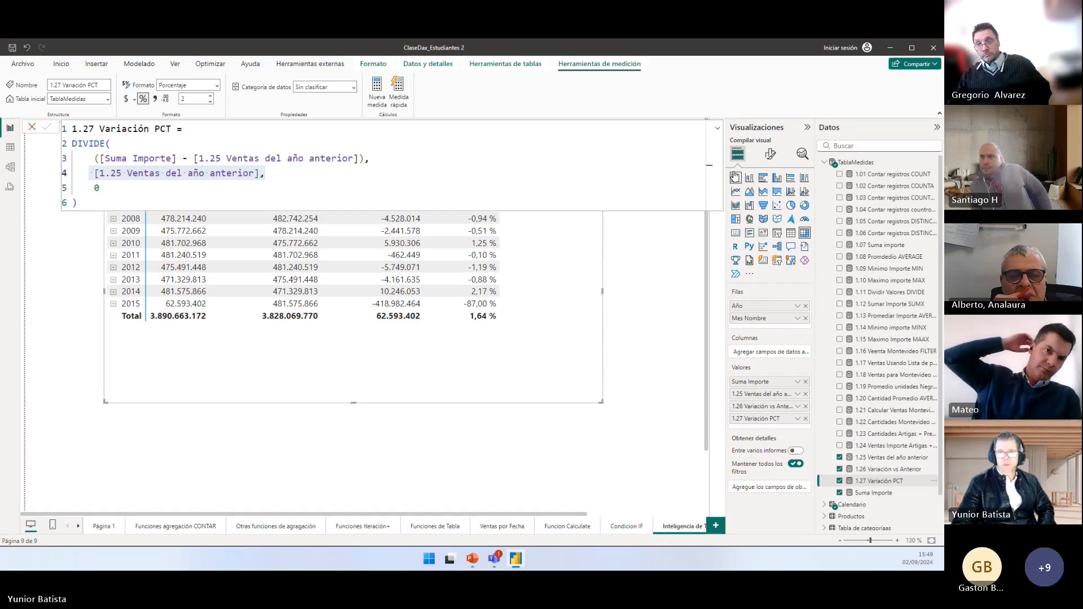
left_click(717, 130)
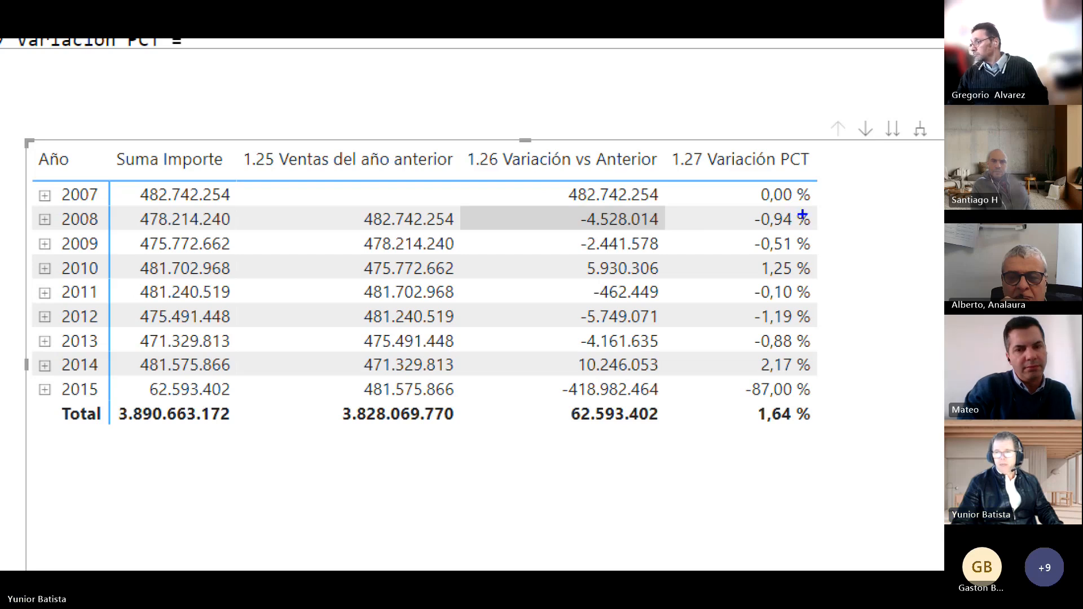
Step: Point out the 2008 and 2010 values of 1.27 Variación PCT with temporary arrows
left_click_drag(821, 200, 862, 155)
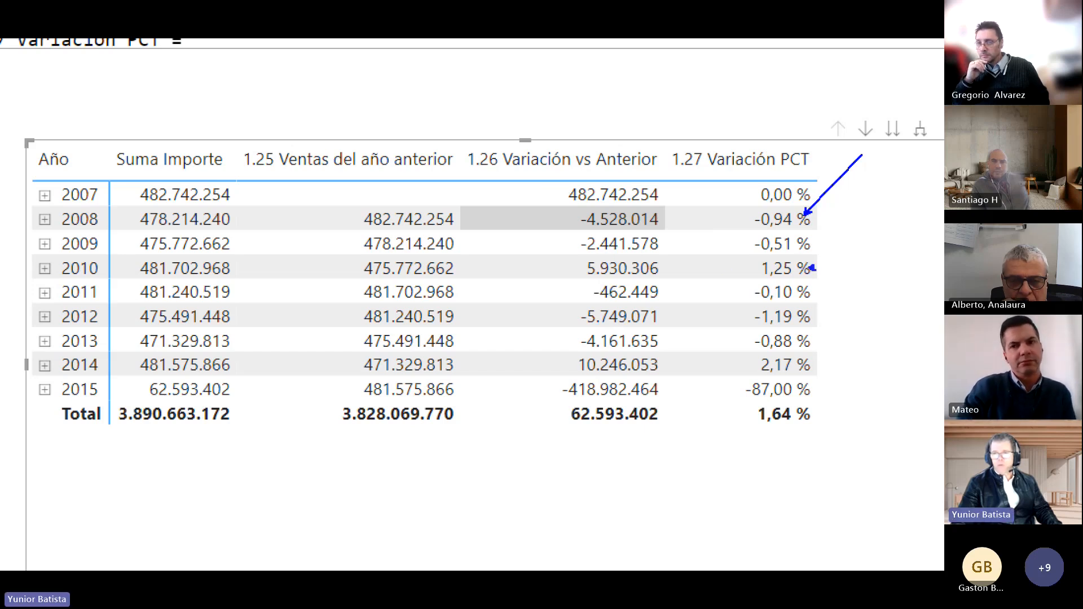
left_click_drag(856, 222, 809, 268)
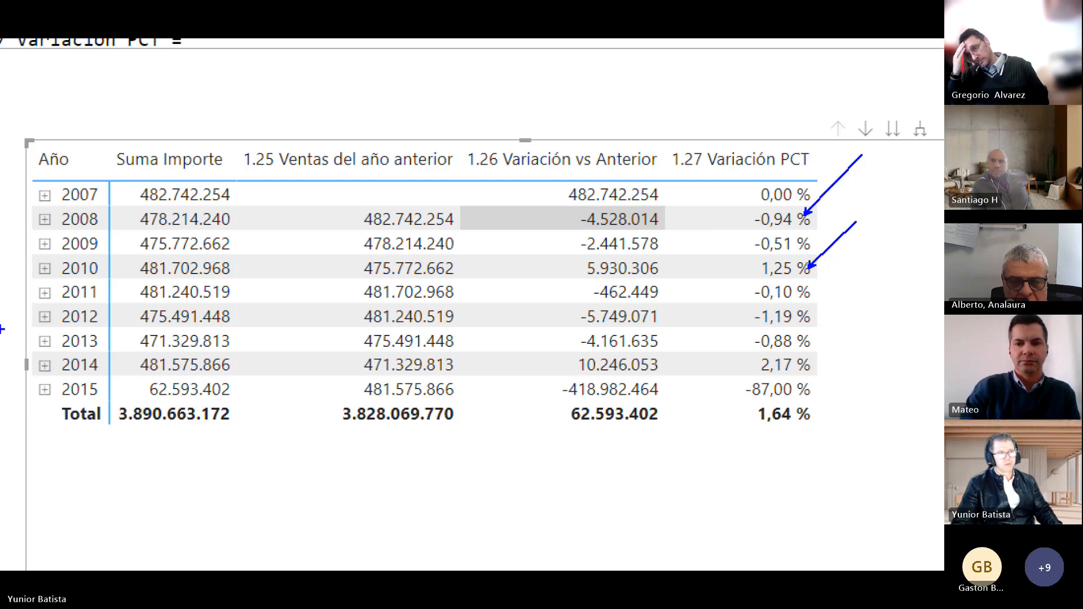
key("Escape")
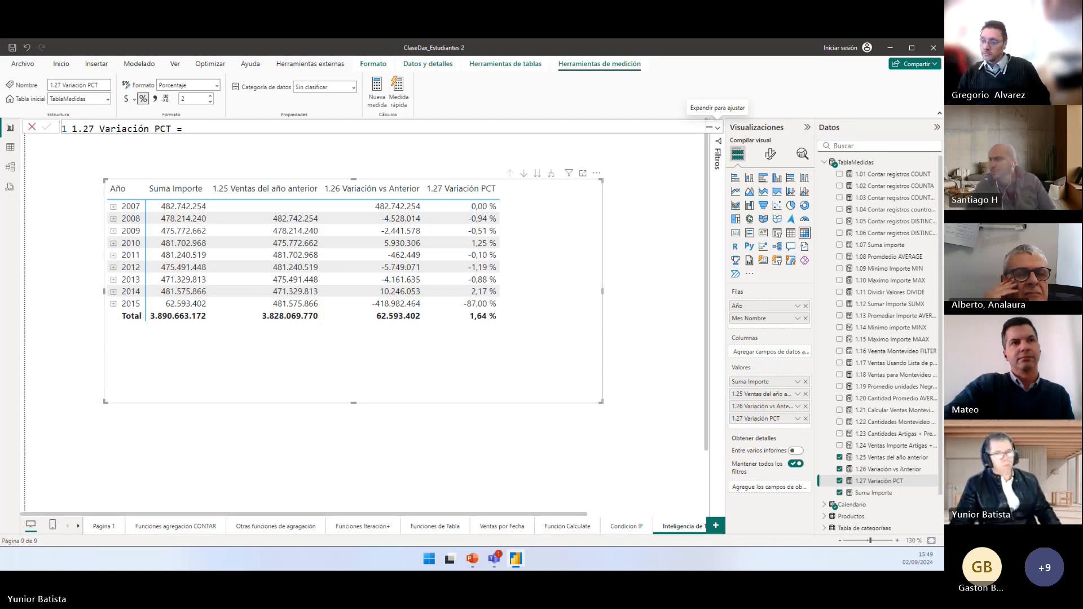
Step: Shrink the matrix visual so it fits closely around its columns and rows
left_click_drag(603, 402, 543, 366)
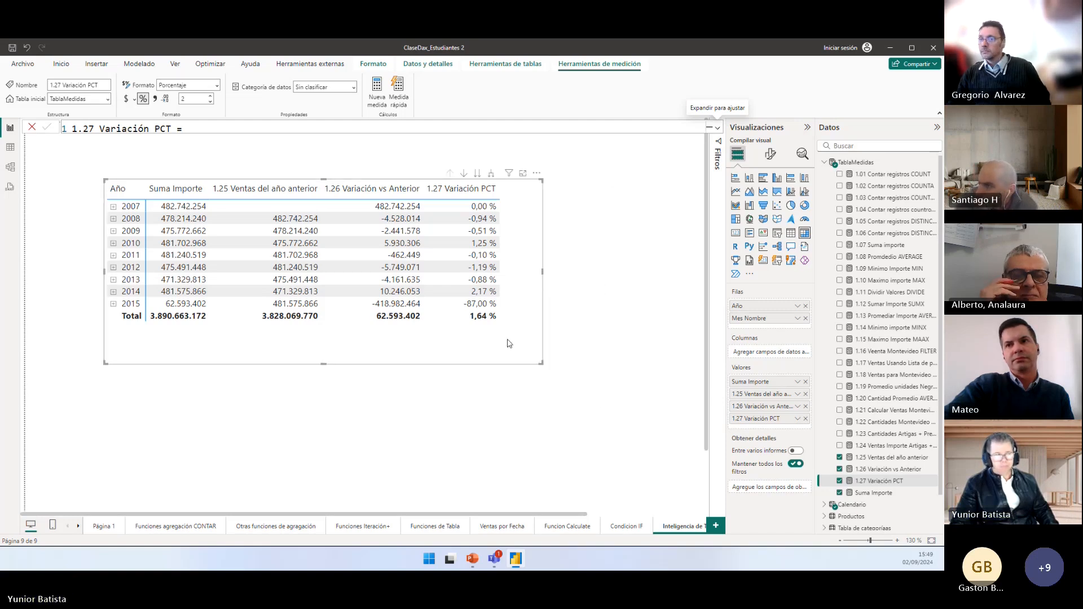
left_click(631, 528)
left_click(682, 525)
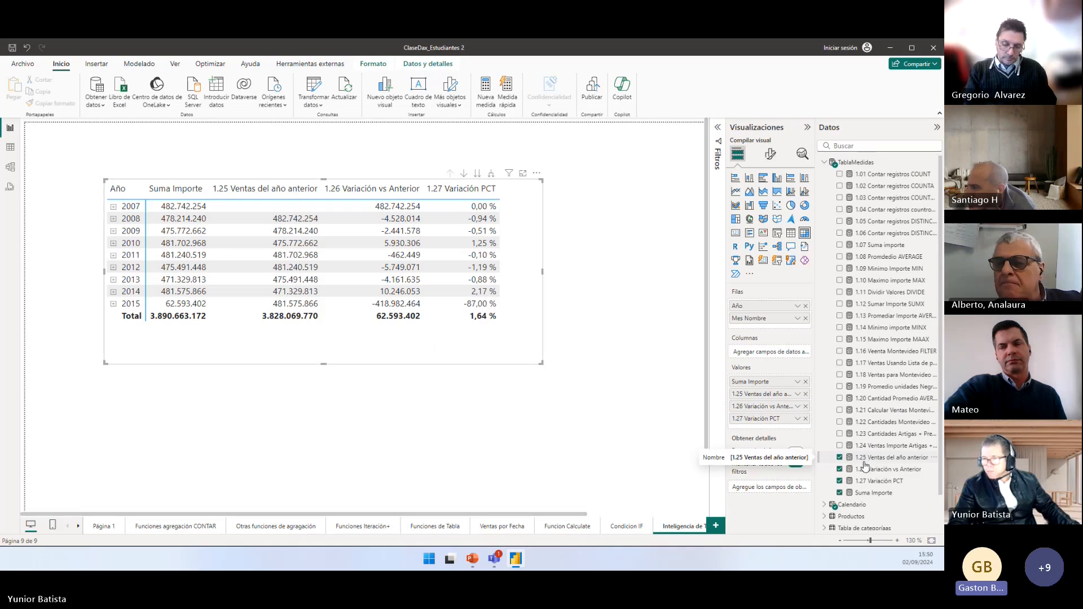
Step: Collapse the TablaMedidas list and examine the fields of the Calendario table
left_click(824, 163)
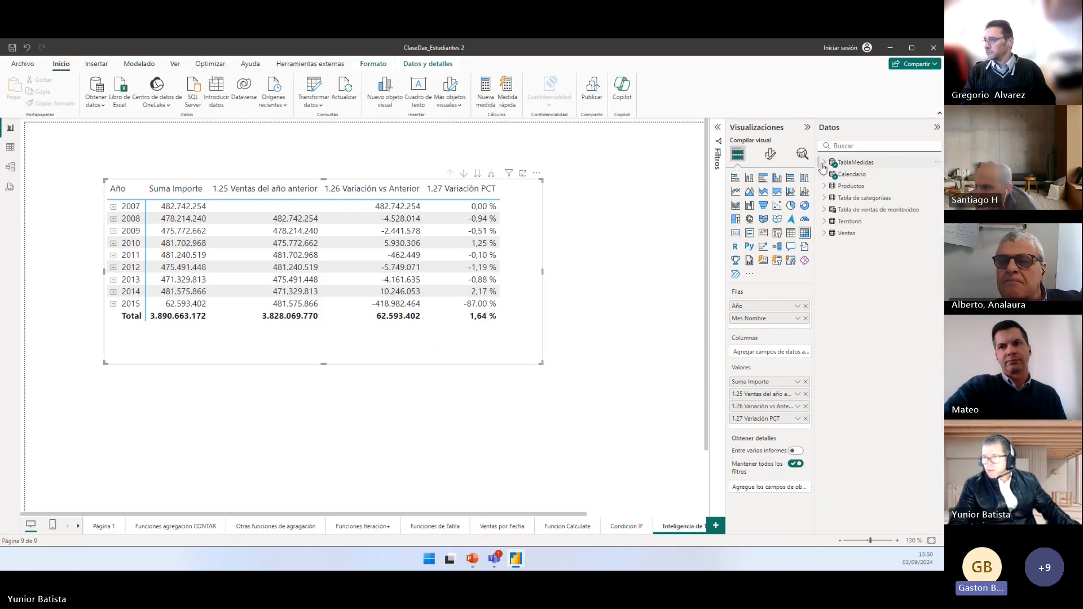
left_click(861, 177)
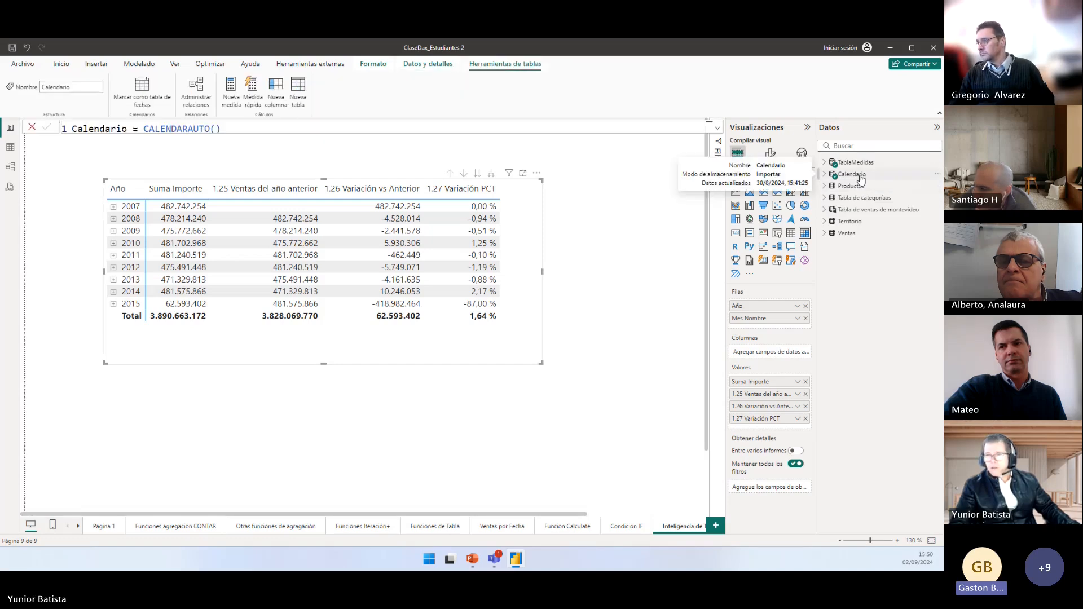
left_click(824, 174)
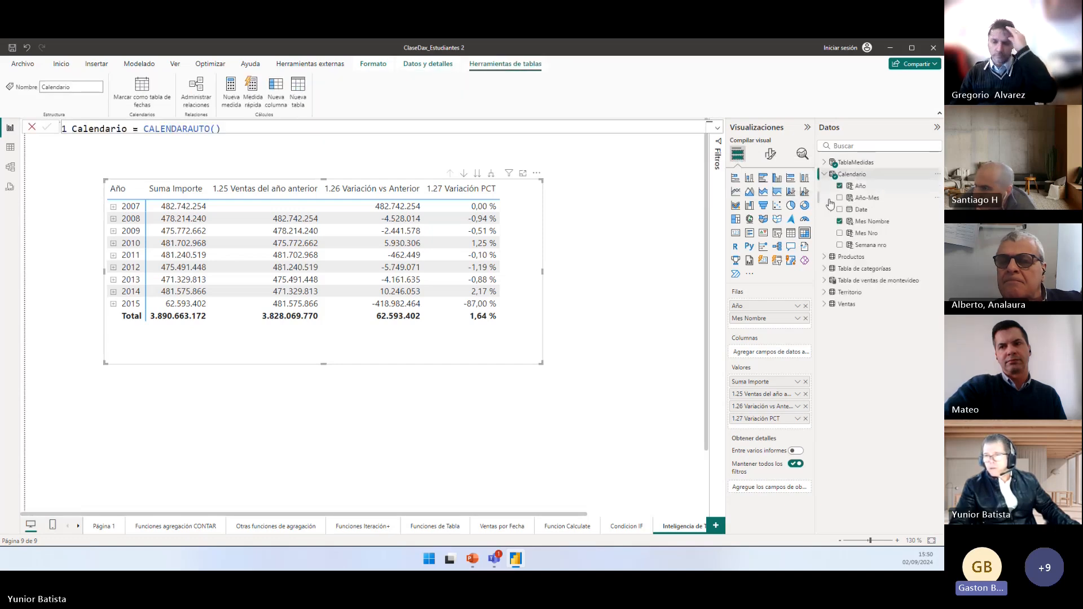
left_click(824, 174)
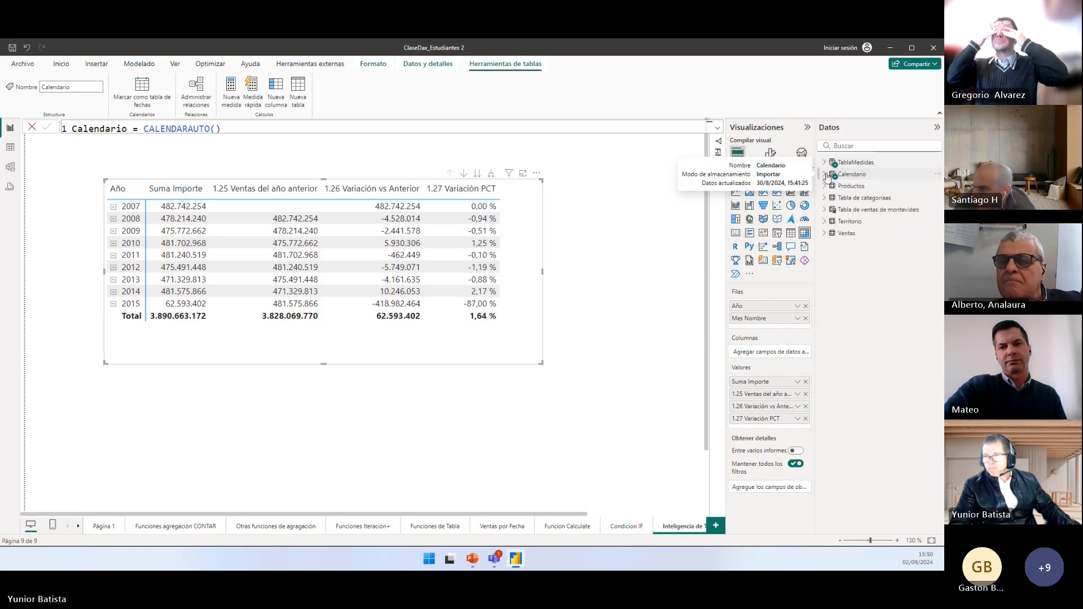
left_click(824, 175)
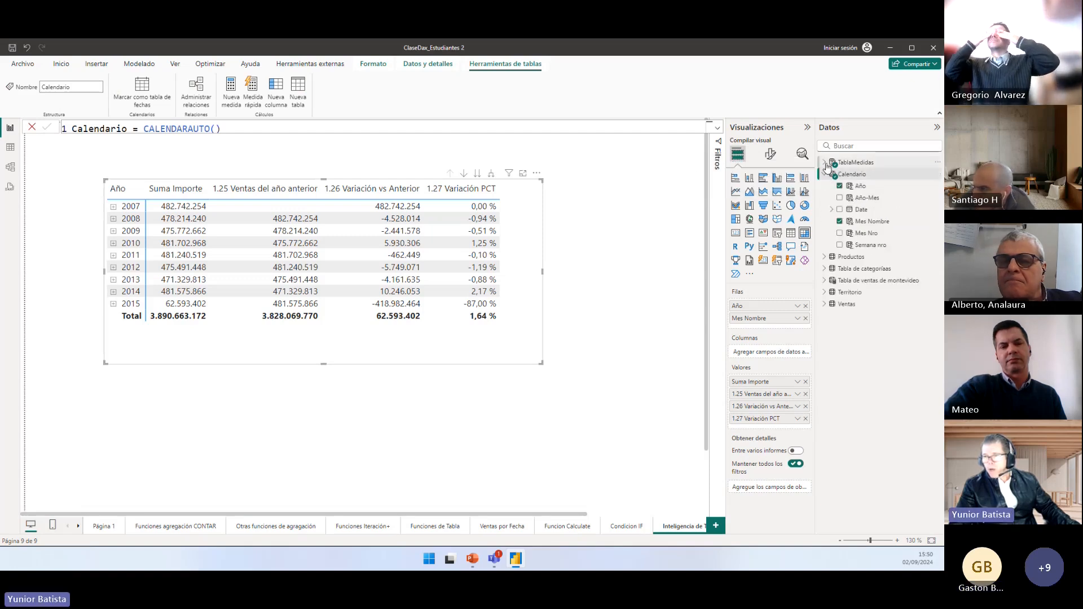
Step: Review the formulas of measures 1.24 Ventas Importe Artigas + Rivera + Bajos and 1.25 Ventas del año anterior
left_click(826, 163)
left_click(878, 446)
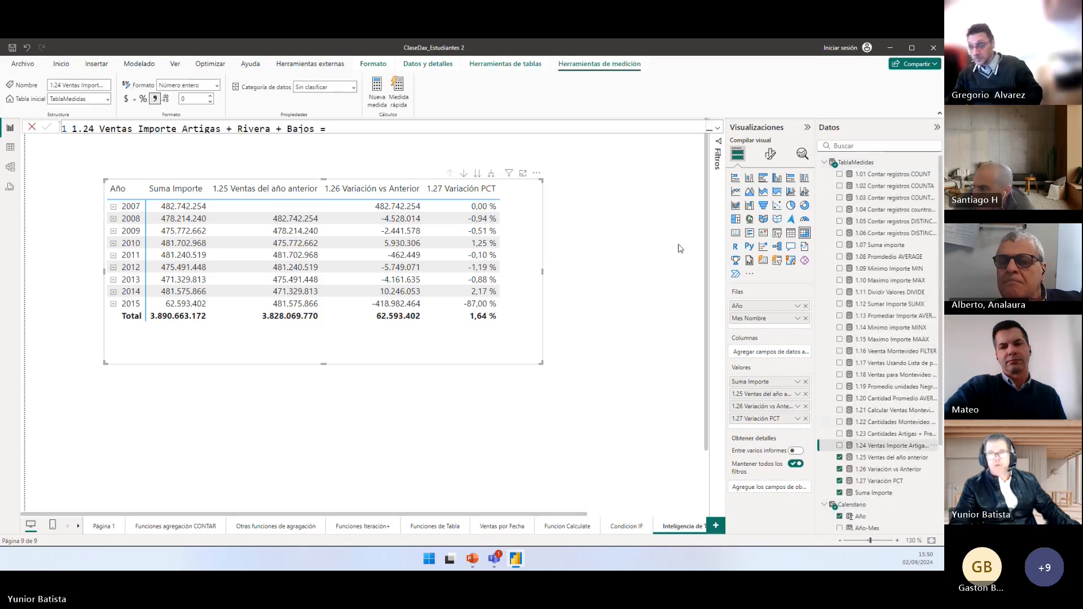
left_click(718, 129)
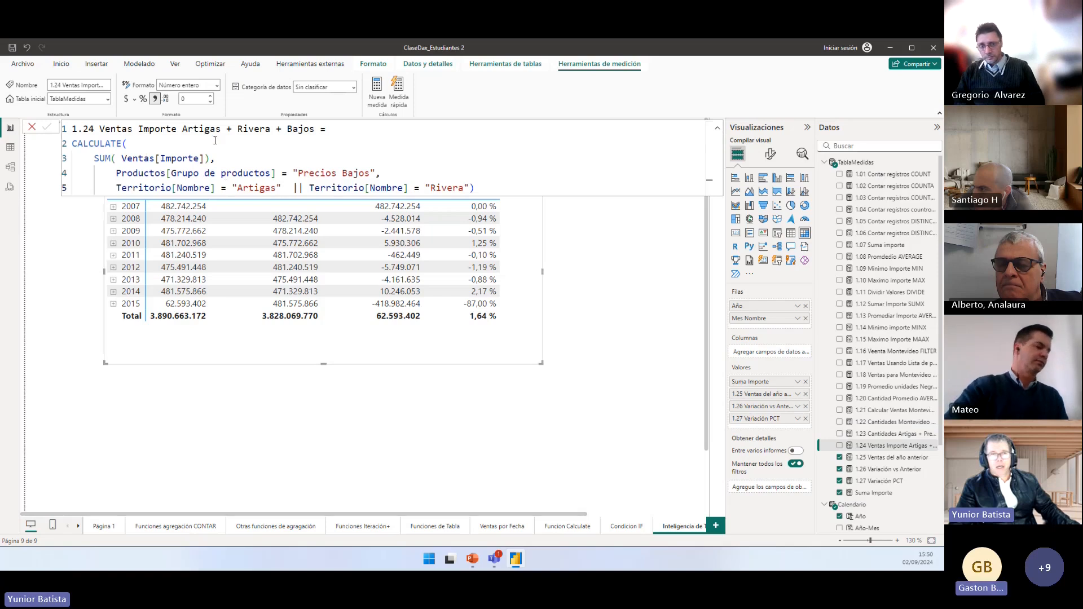
left_click_drag(330, 129, 88, 115)
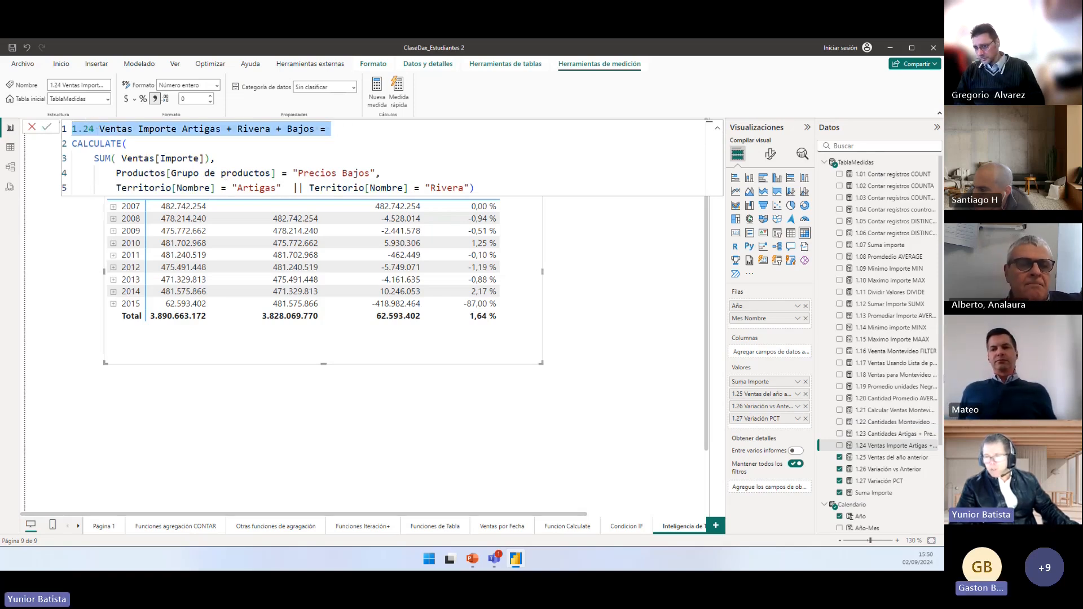
left_click(884, 459)
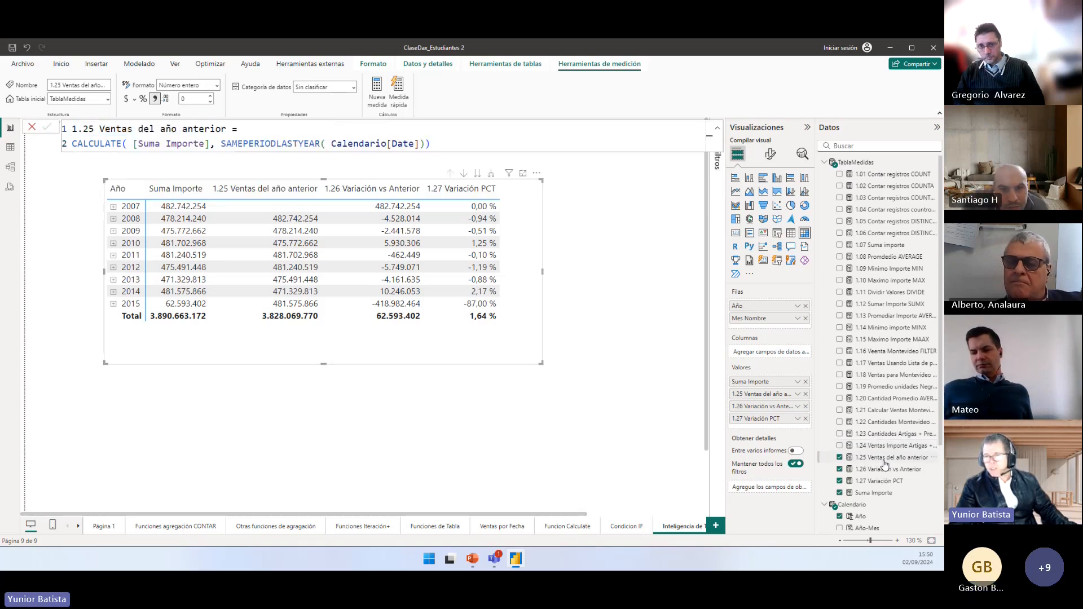
Step: Collapse TablaMedidas again and examine the formula that defines the Calendario table
left_click(853, 163)
left_click(826, 163)
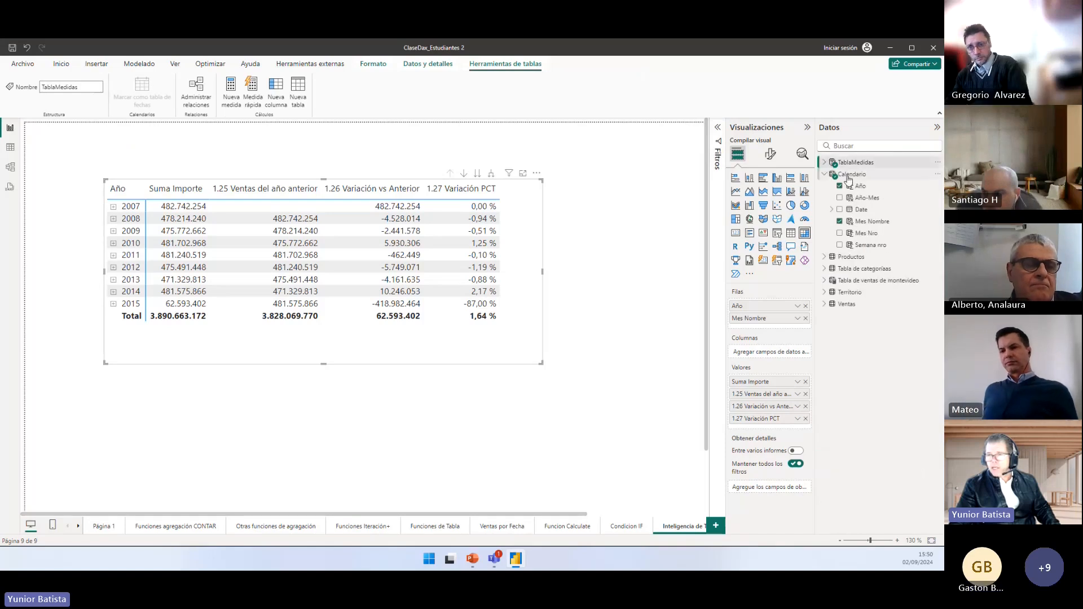
left_click(852, 174)
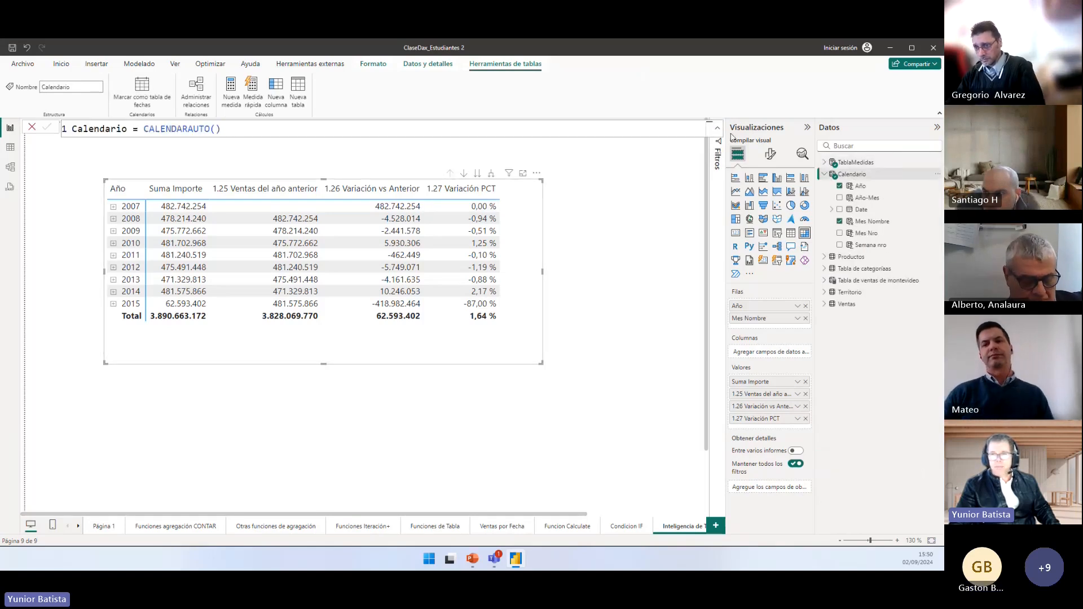
left_click(210, 131)
left_click_drag(237, 126, 85, 144)
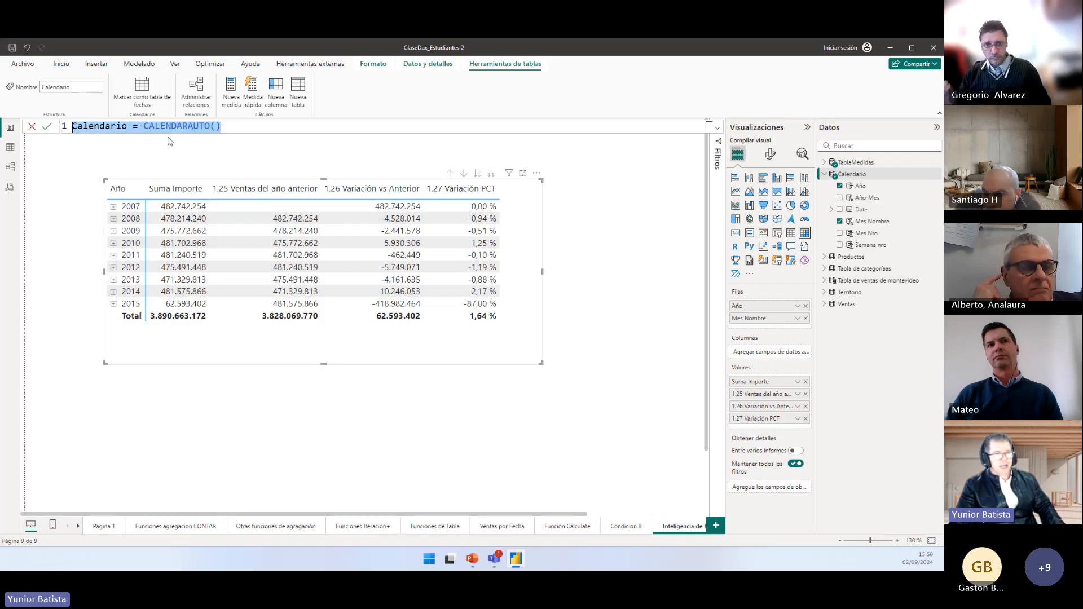
left_click_drag(212, 125, 70, 159)
Step: Show the model diagram without the expanded formula and move the Calendario table slightly closer beneath Ventas
left_click(10, 168)
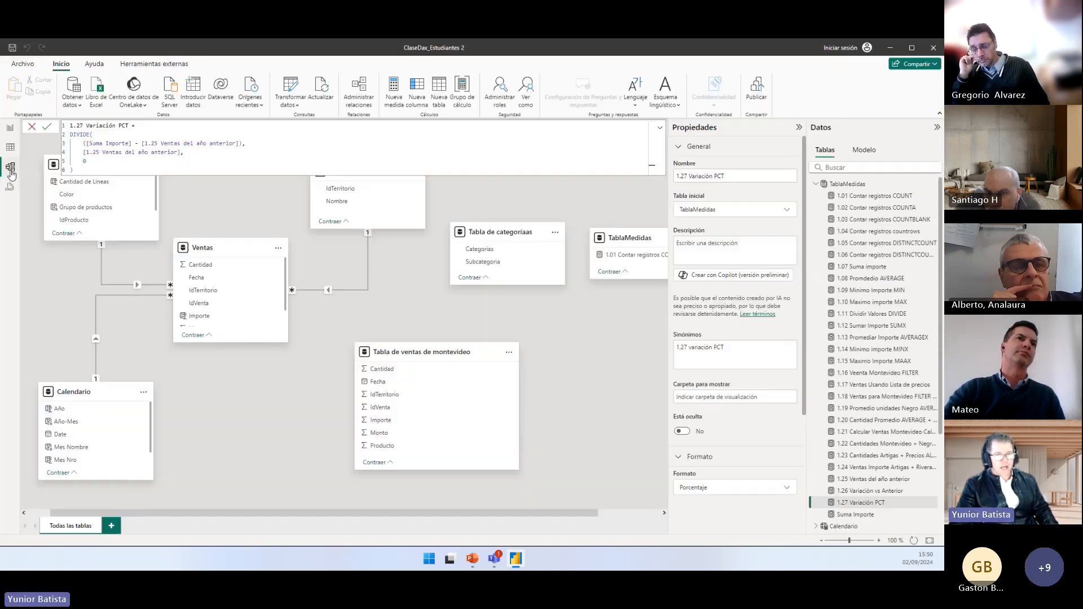
left_click(659, 128)
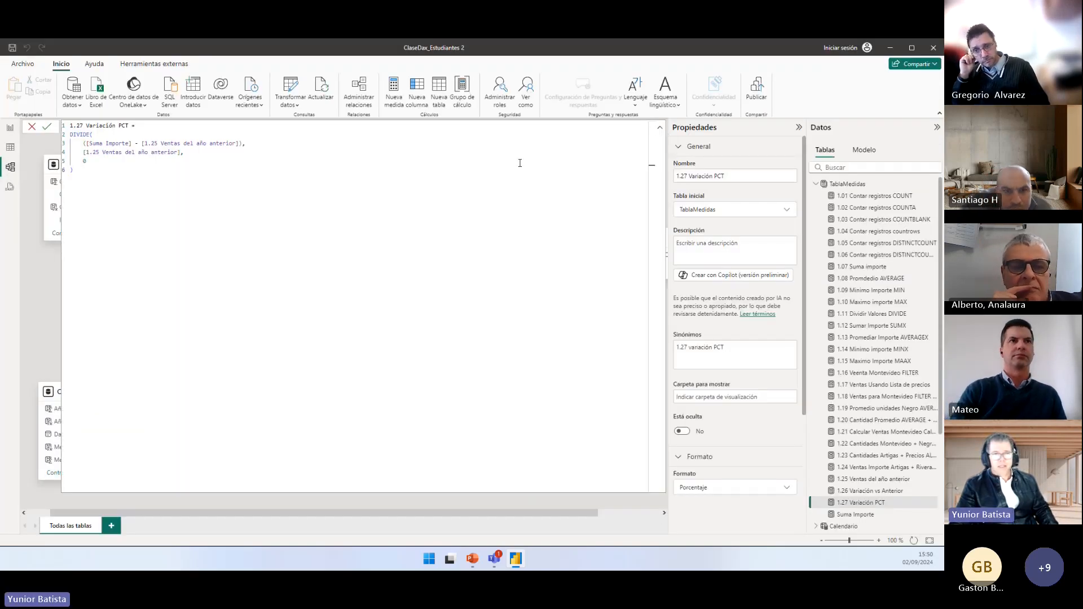
left_click(659, 127)
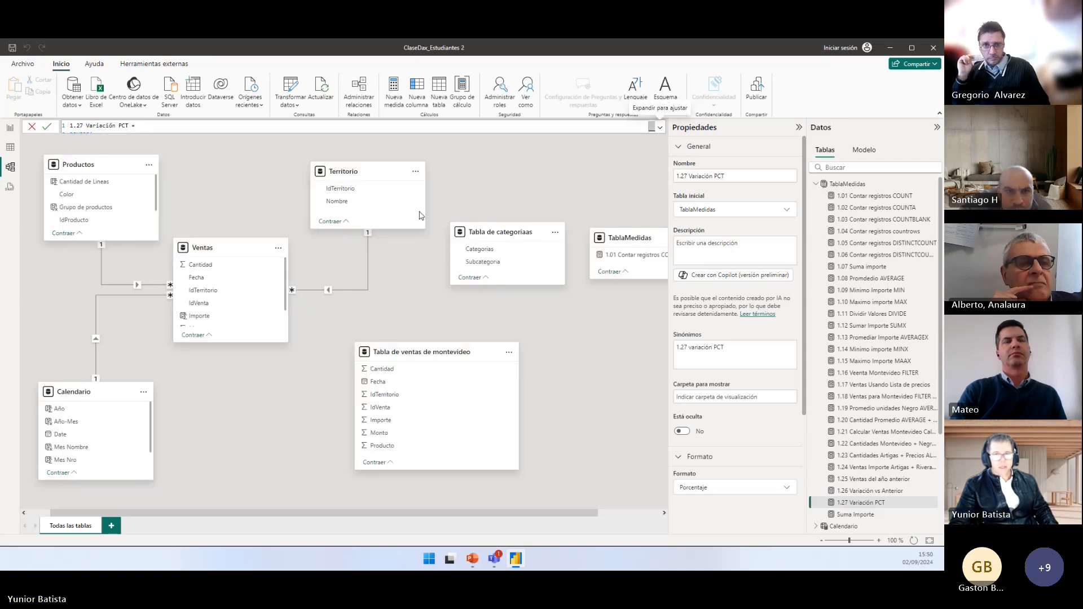
left_click_drag(95, 398, 134, 422)
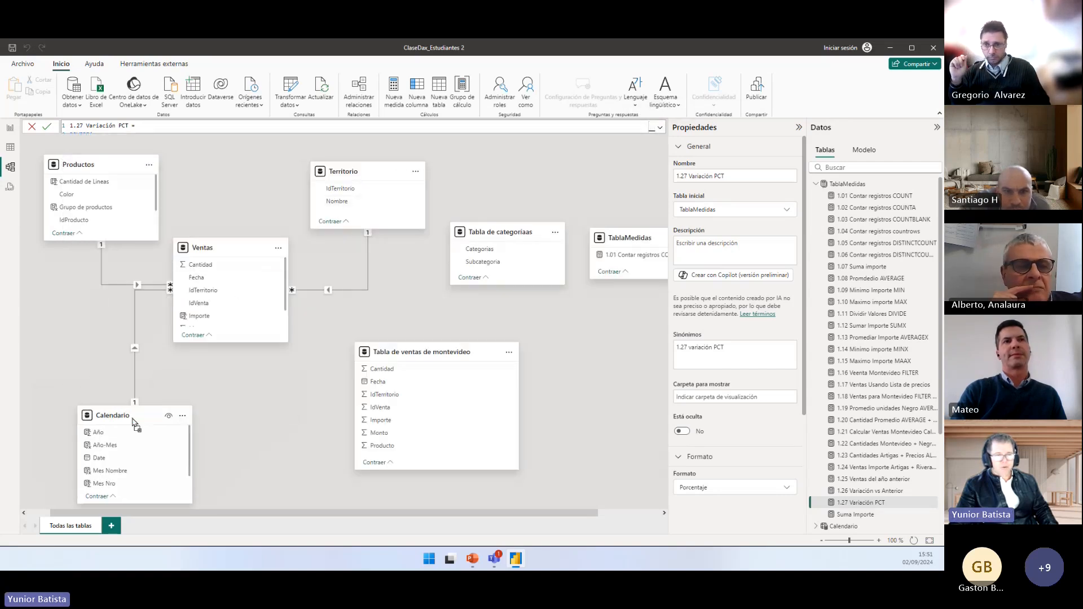
Step: Examine the Date field of the Calendario table and its relationship with Ventas in the model diagram
mouse_move(133, 422)
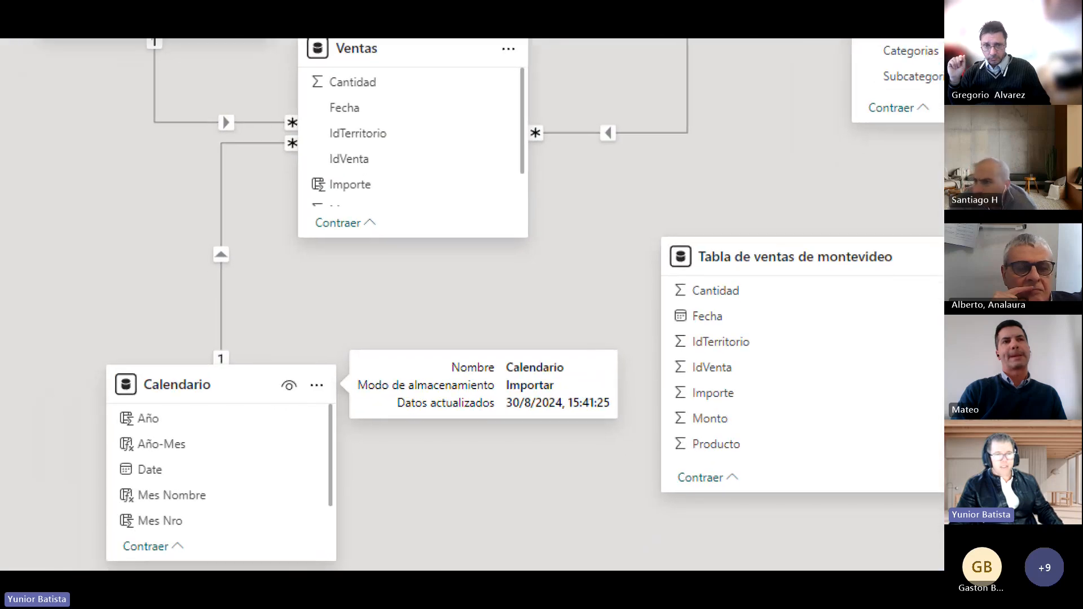
left_click(121, 468)
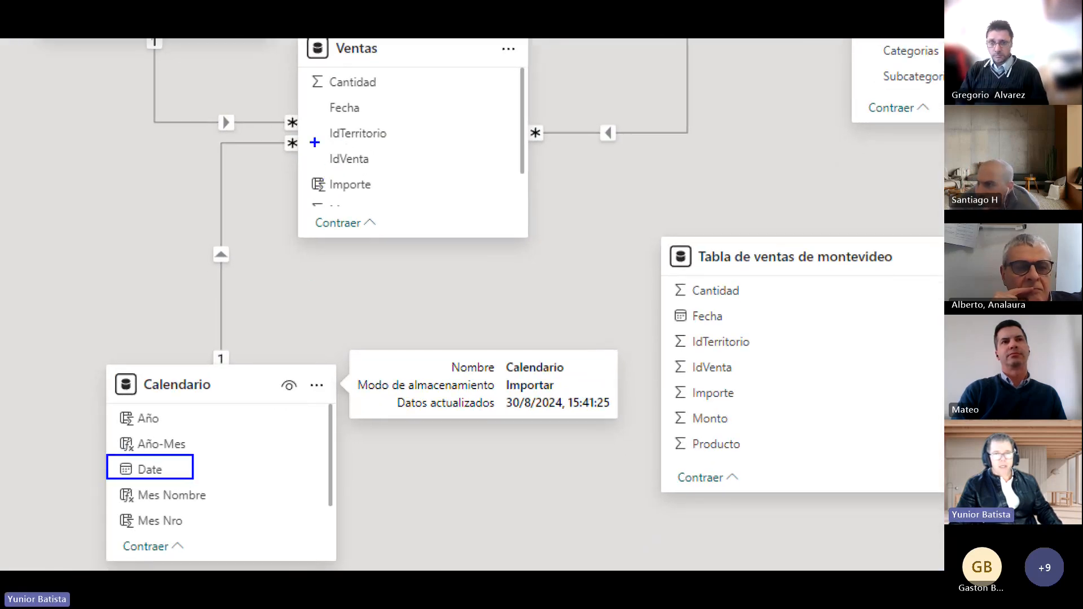
left_click_drag(332, 43, 388, 72)
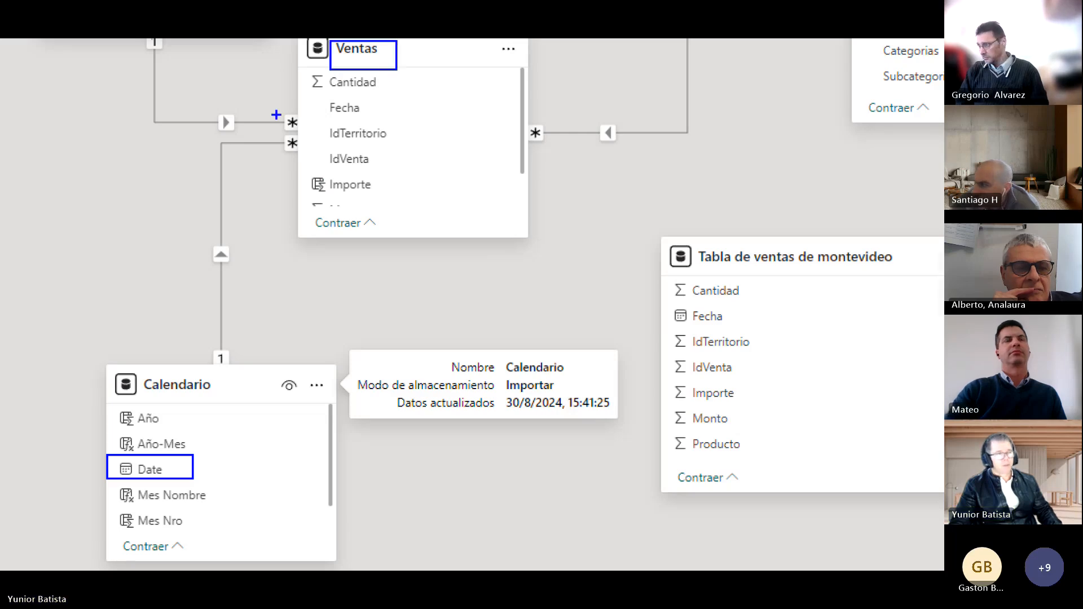
key("Escape")
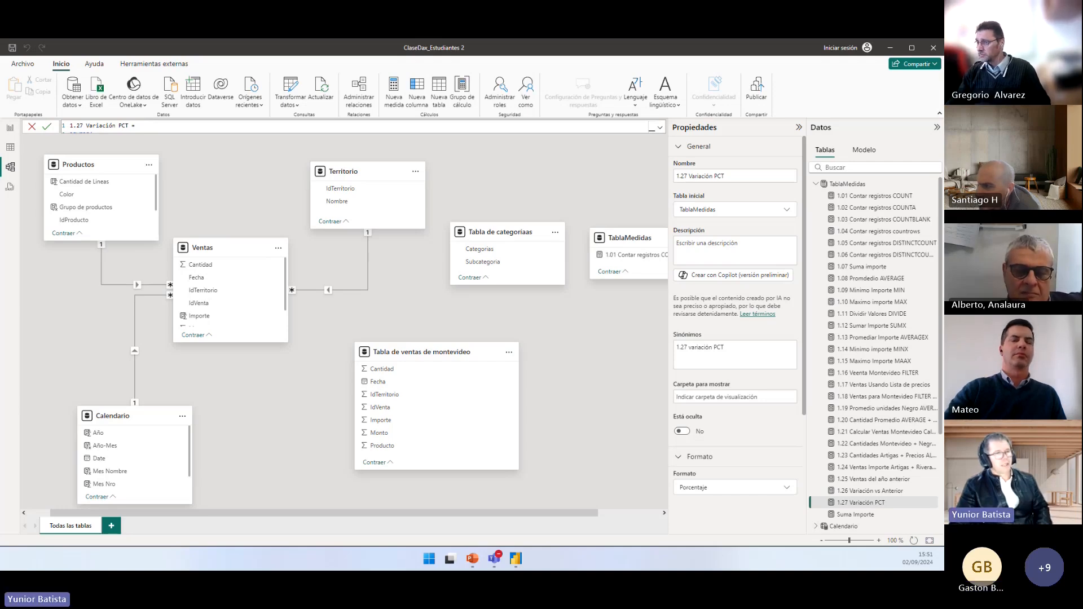
Step: Show the Calendario table's data with TablaMedidas collapsed and review the formulas of the Año and Mes Nro columns
left_click(12, 148)
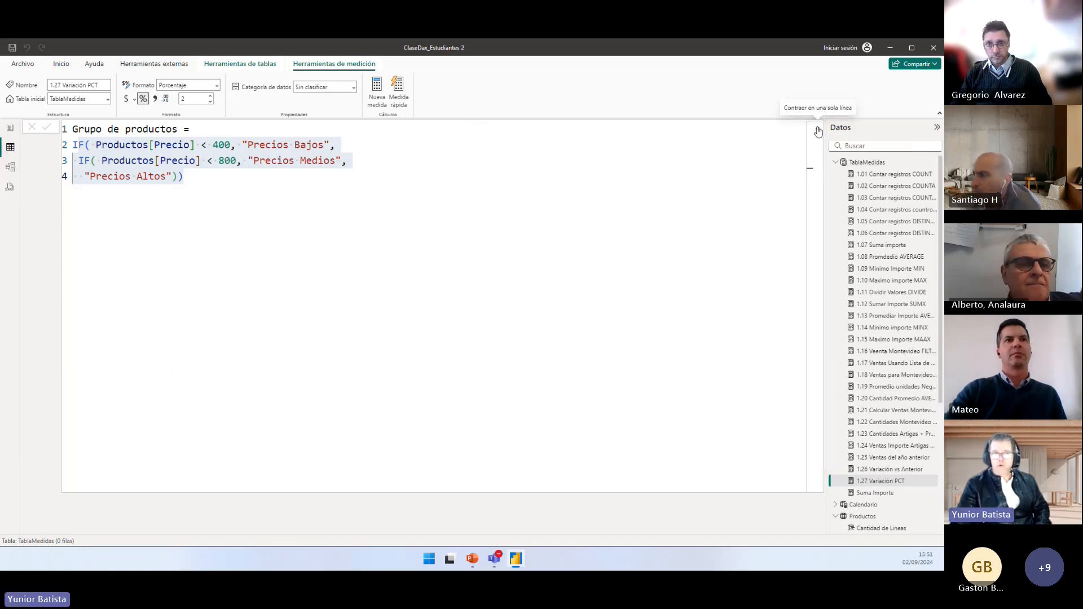
left_click(816, 131)
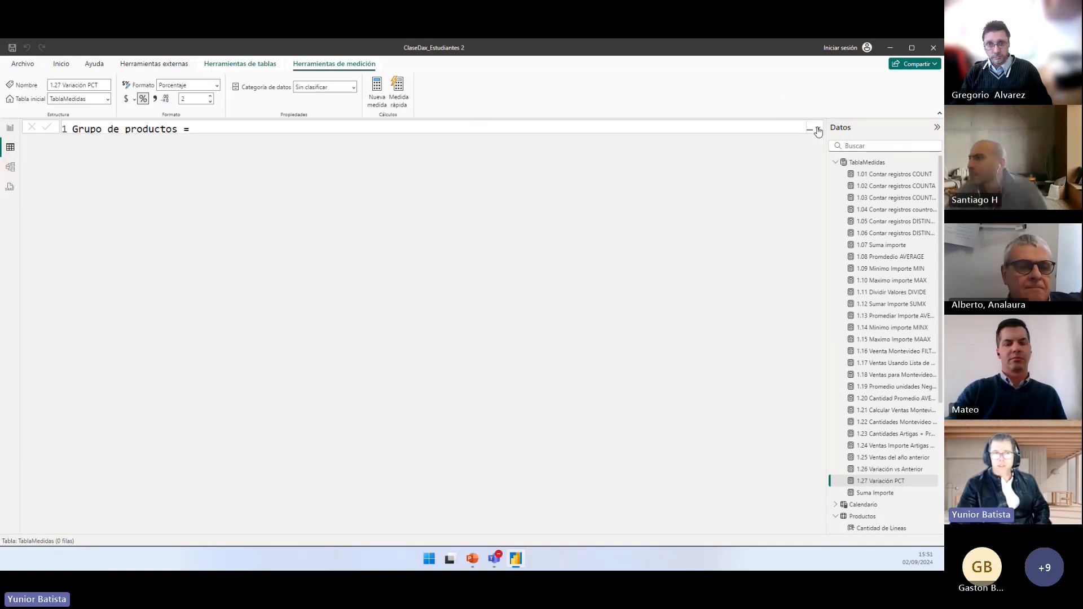
left_click(834, 165)
left_click(853, 176)
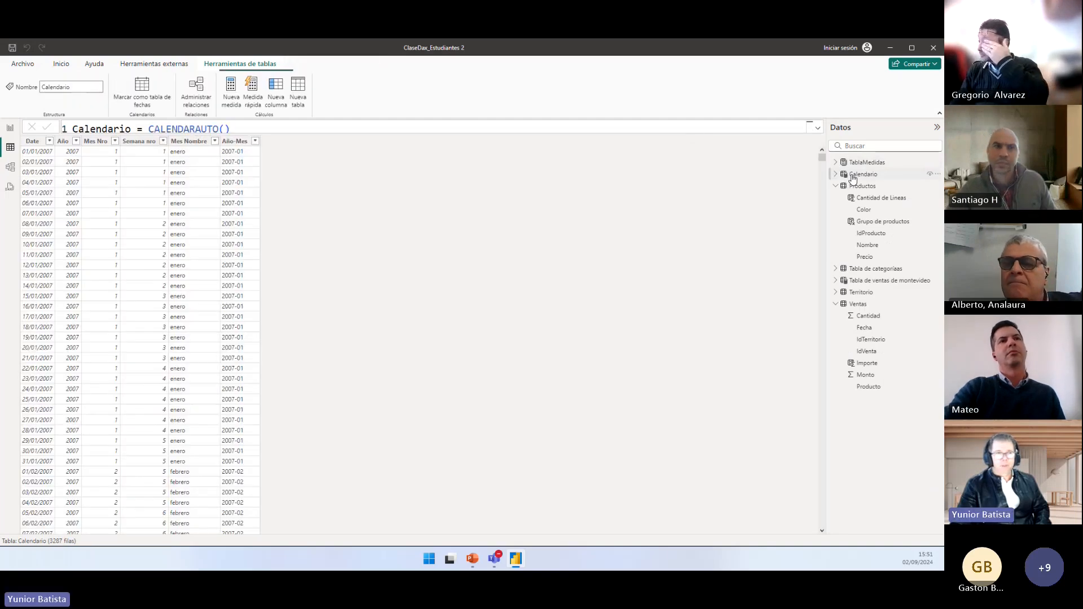
left_click(64, 141)
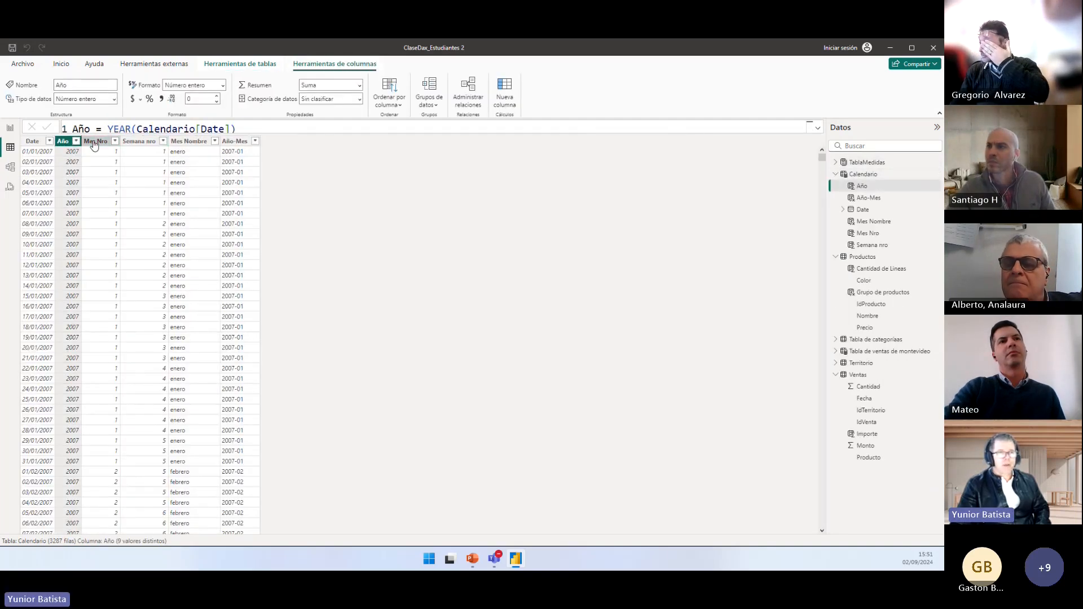
left_click(95, 141)
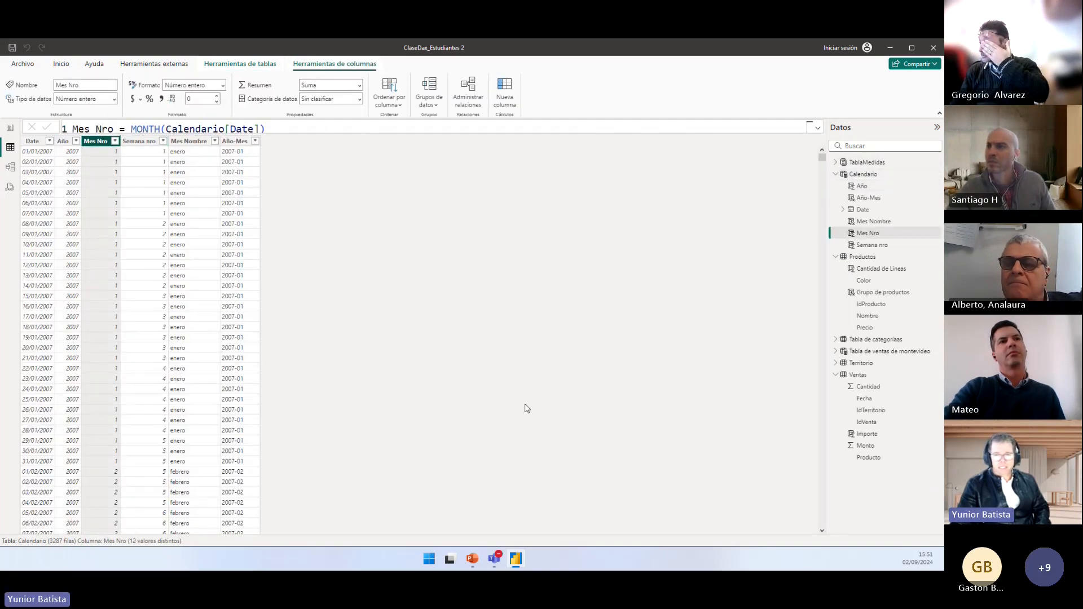
Step: Switch to the PowerPoint presentation and go back to the DAX Funciones de Fechas slide
left_click(473, 560)
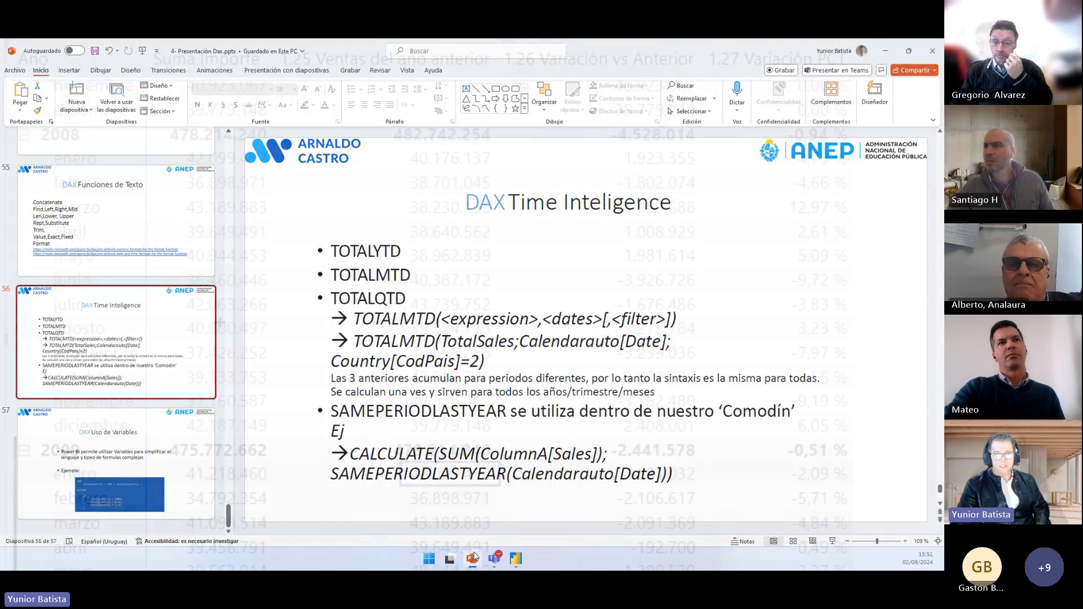
scroll(444, 312, "up", 5)
left_click(444, 312)
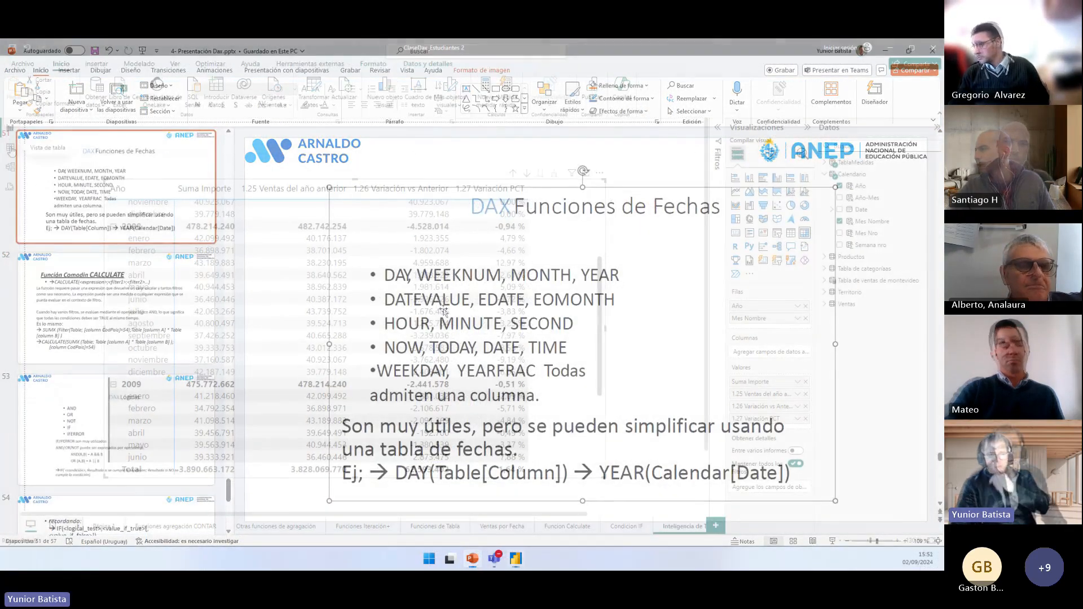
Step: Return to Power BI and compare the month numbers and month names across the Calendario rows
left_click(11, 150)
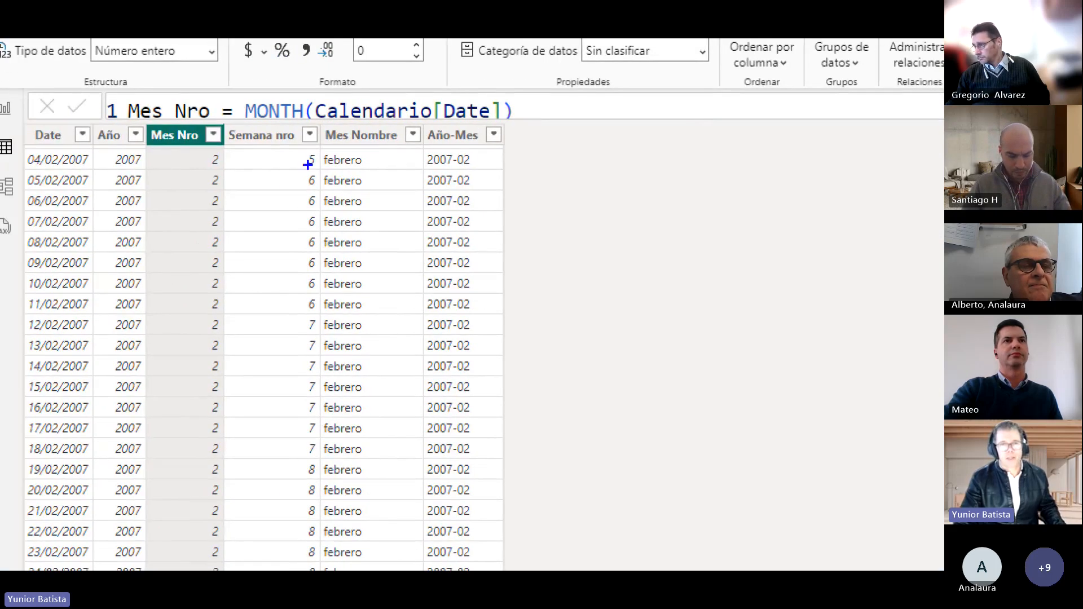
left_click_drag(362, 153, 389, 120)
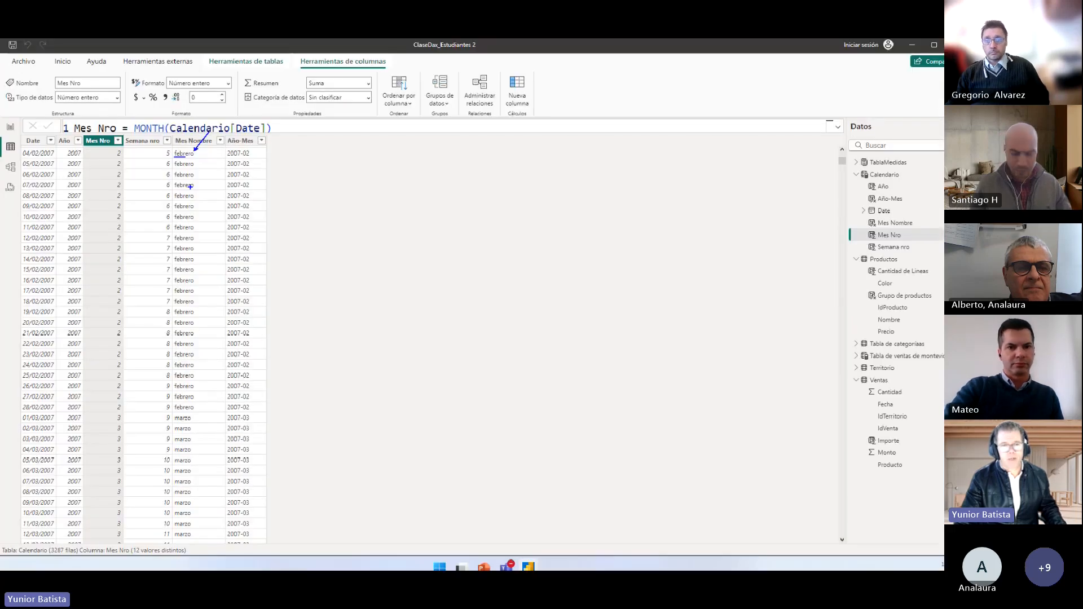
scroll(285, 488, "down", 6)
scroll(150, 317, "down", 6)
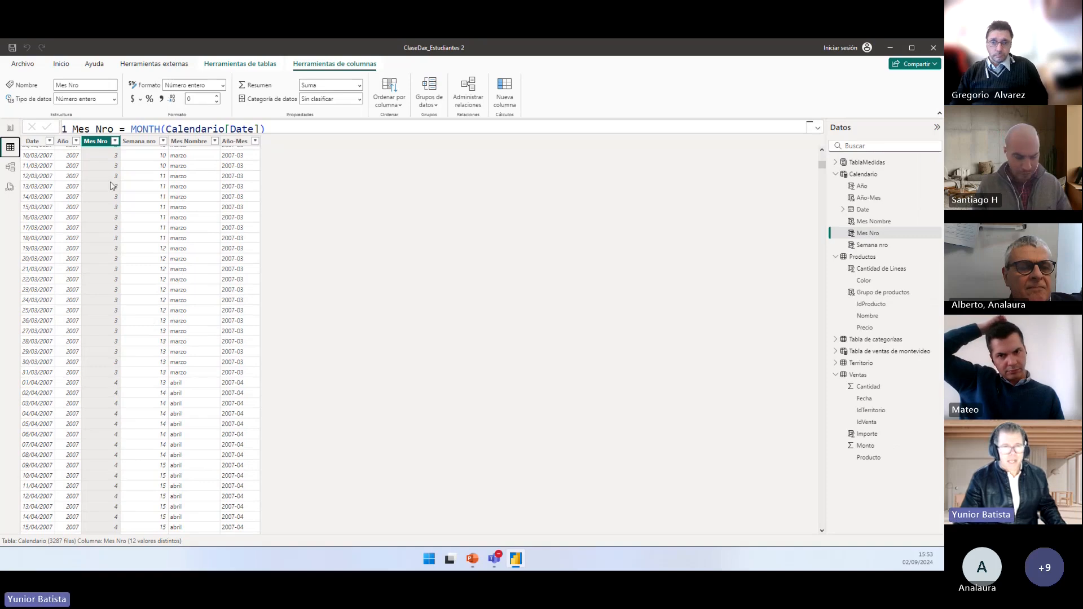
Step: Review the formulas of the Semana nro, Mes Nombre, Año-Mes and Mes Nro columns, highlighting the MONTH function
left_click(137, 143)
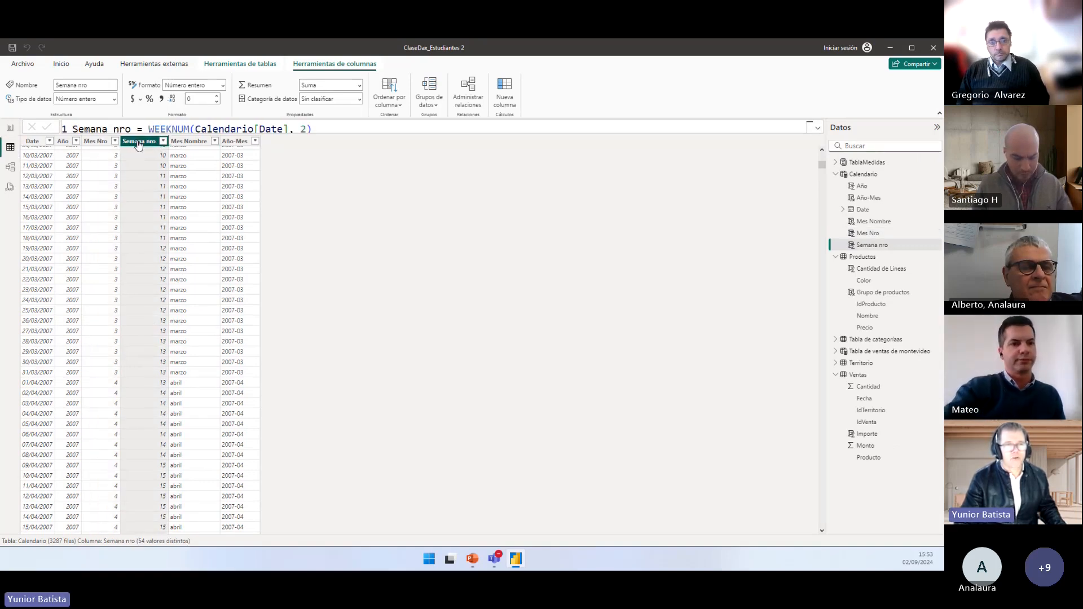
left_click(190, 143)
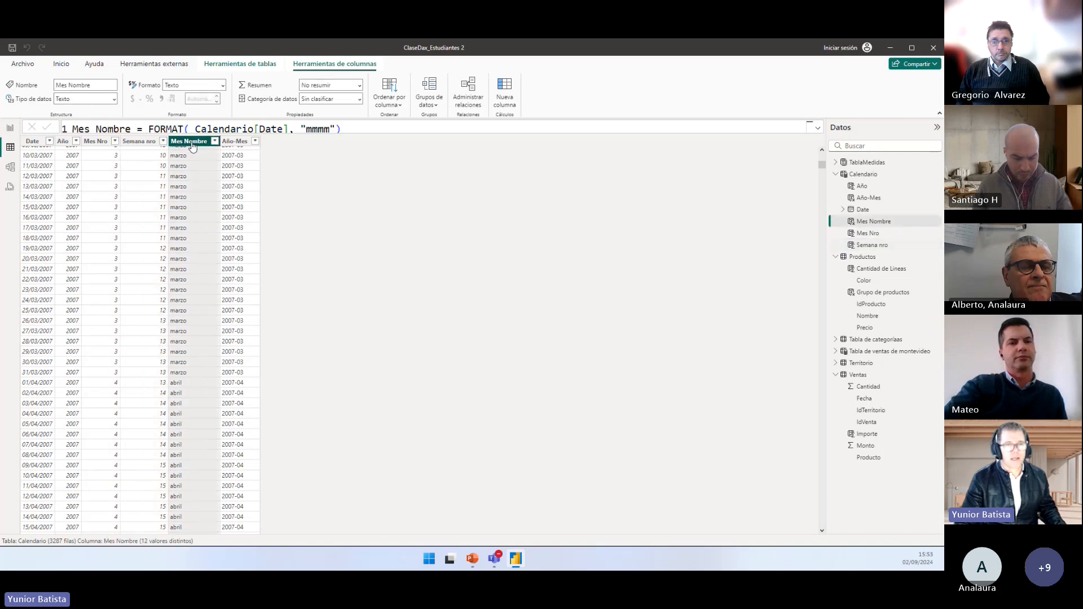
left_click(237, 142)
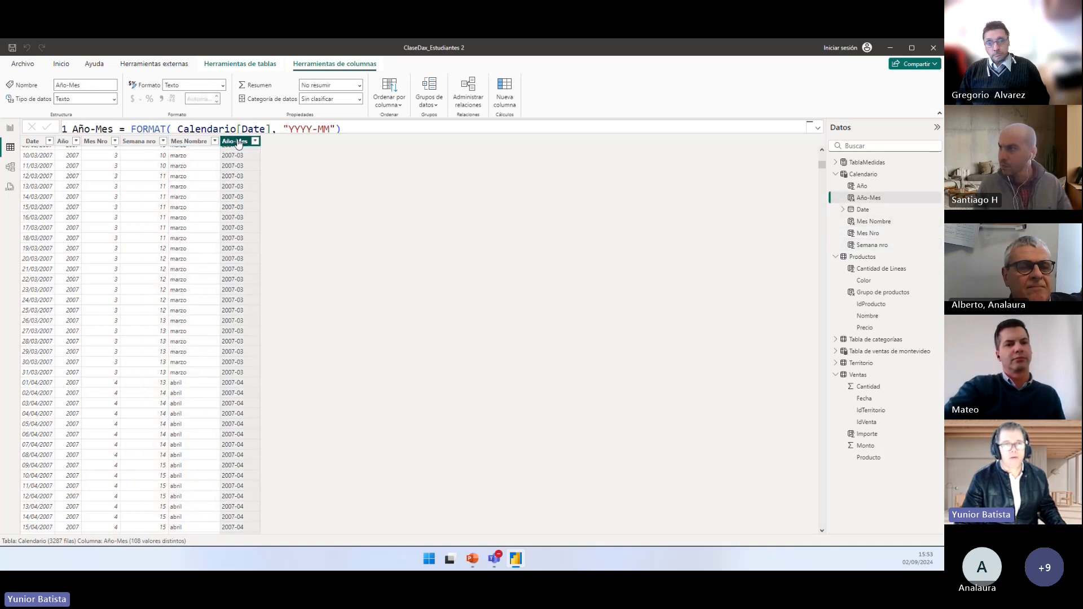
left_click(201, 142)
left_click(142, 142)
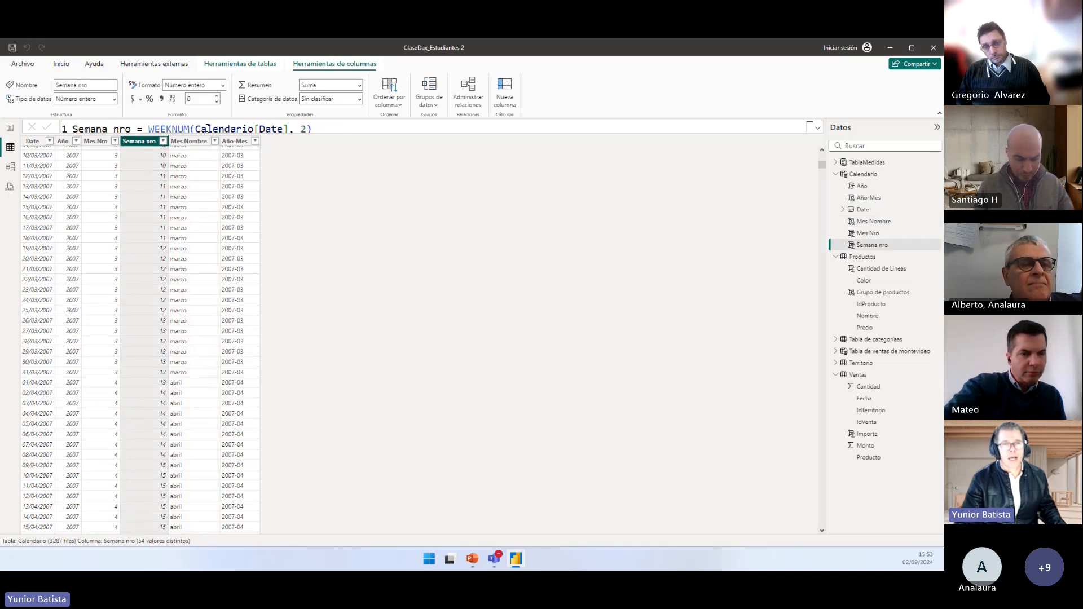
left_click(102, 142)
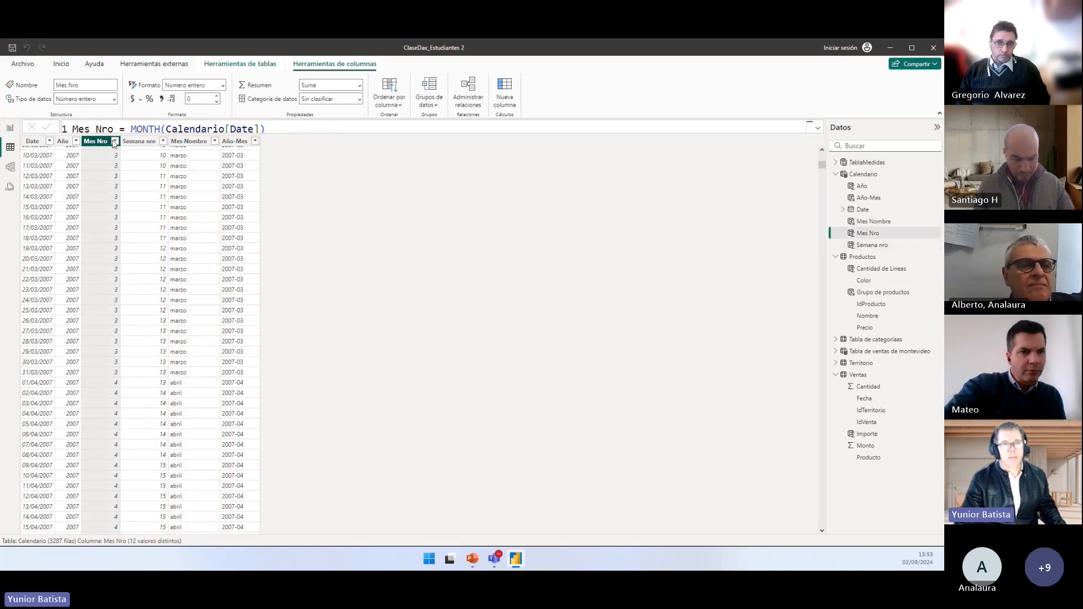
double_click(144, 129)
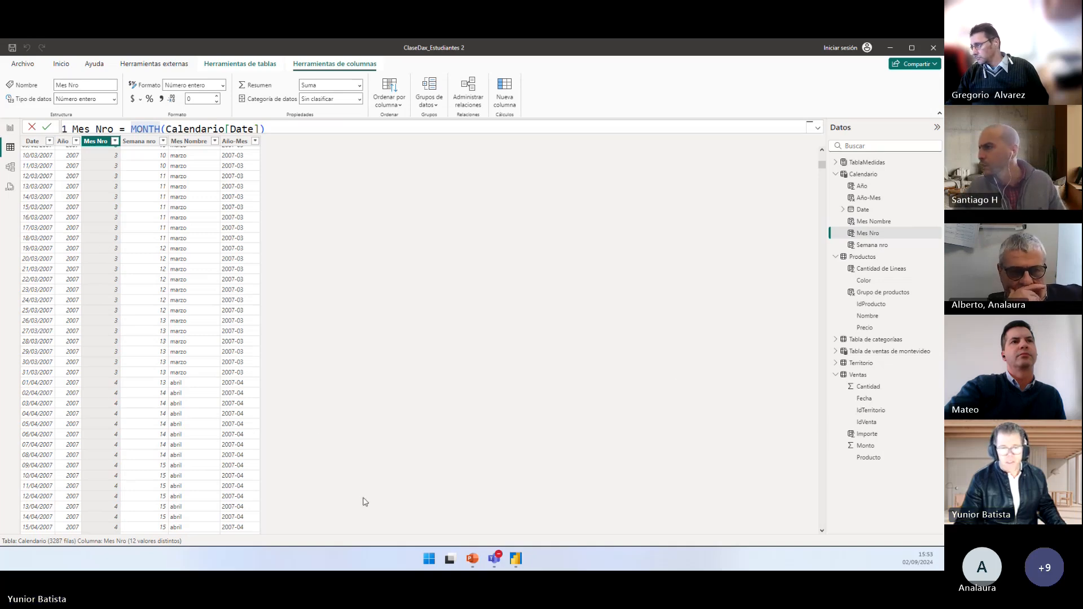
Step: Switch to the PowerPoint presentation and check the slides just before DAX Funciones de Fechas, returning to that slide
left_click(471, 560)
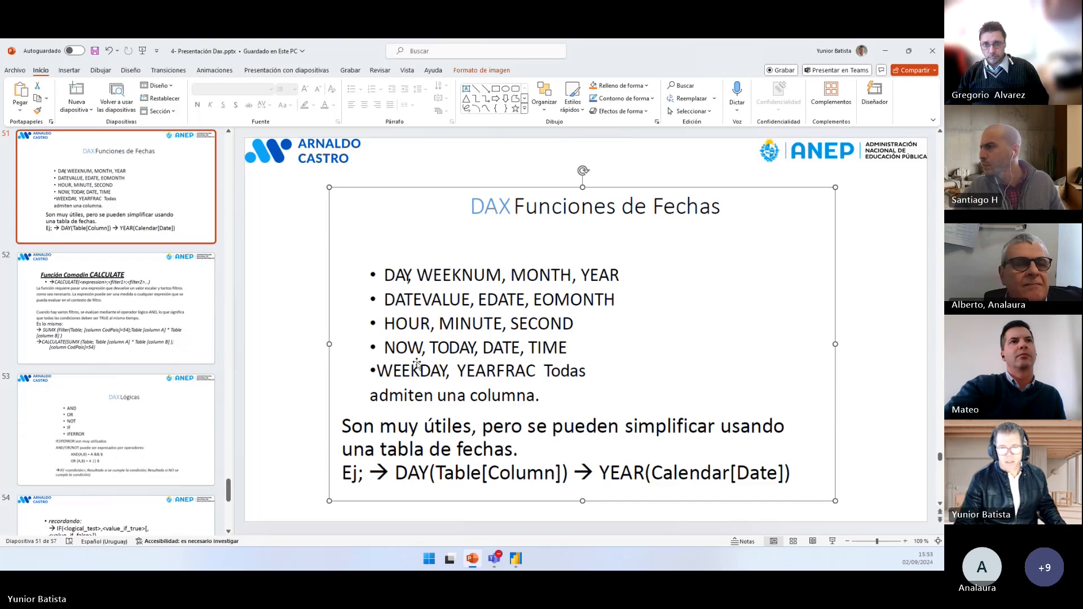
left_click(130, 320)
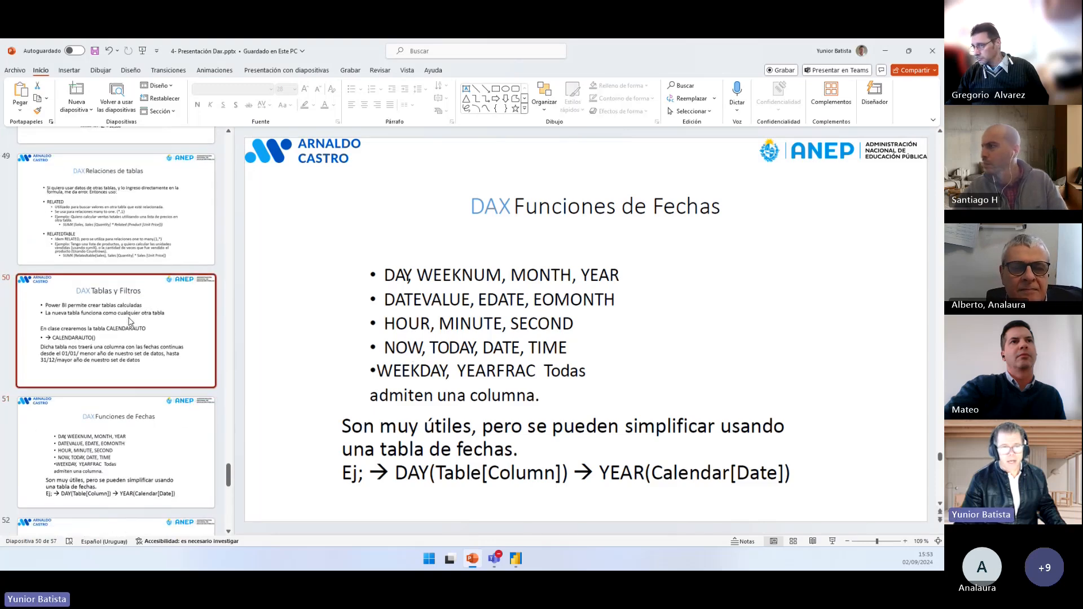
key("Up")
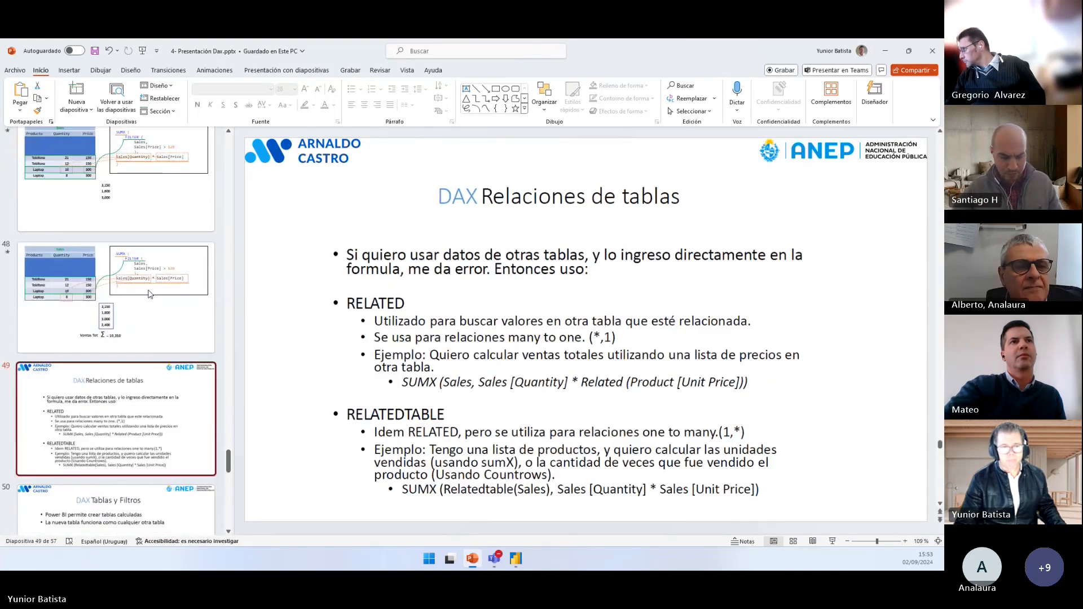
left_click(140, 440)
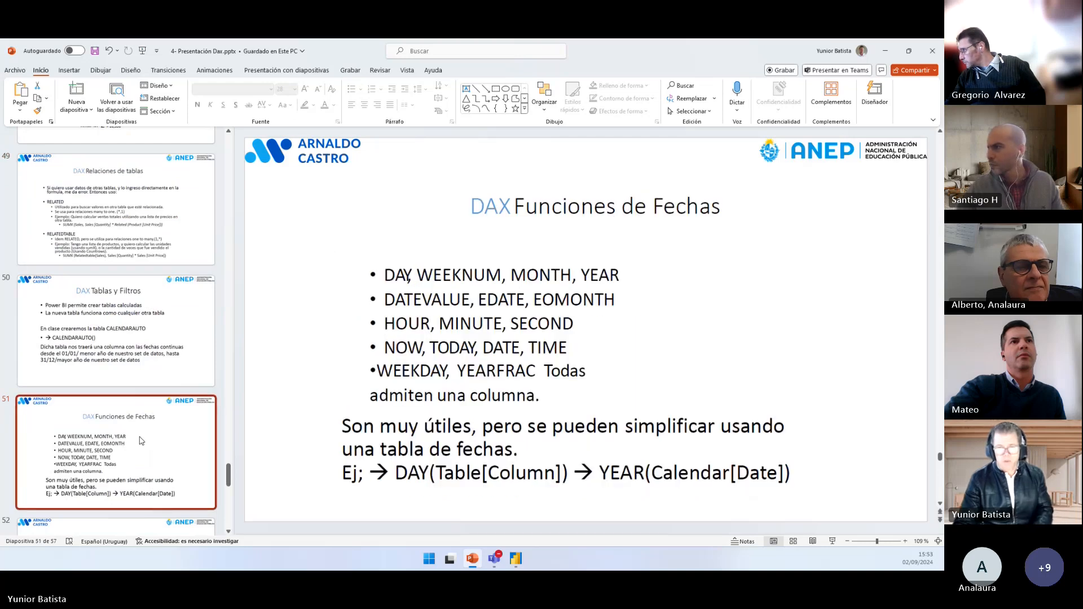
Step: Advance to the DAX Funciones de Texto slide and highlight the Format and Left functions
key("Down")
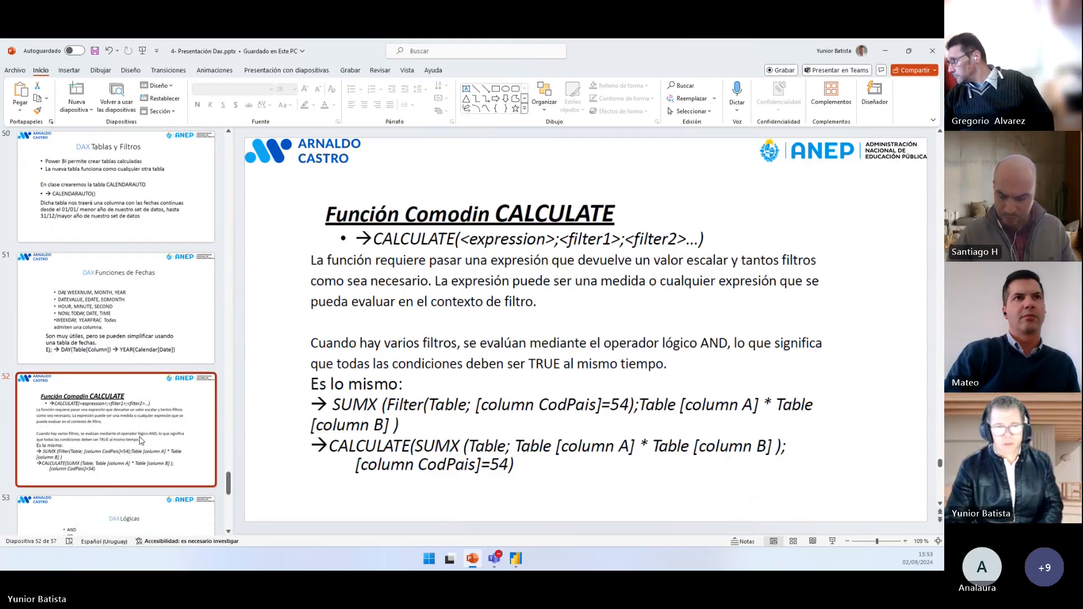
key("Down")
key("Down")
key("Down")
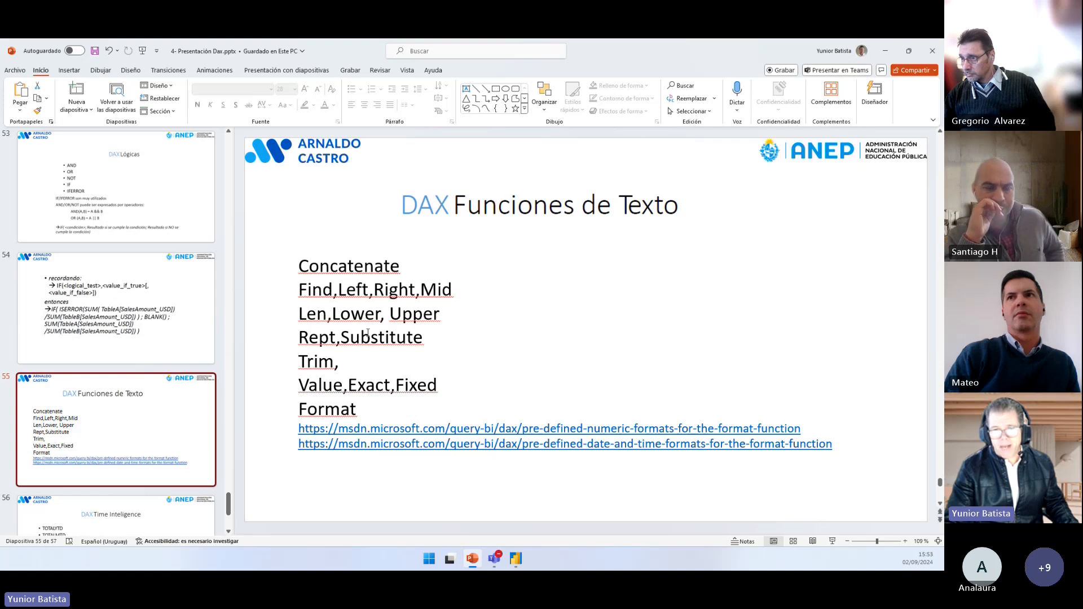
double_click(328, 408)
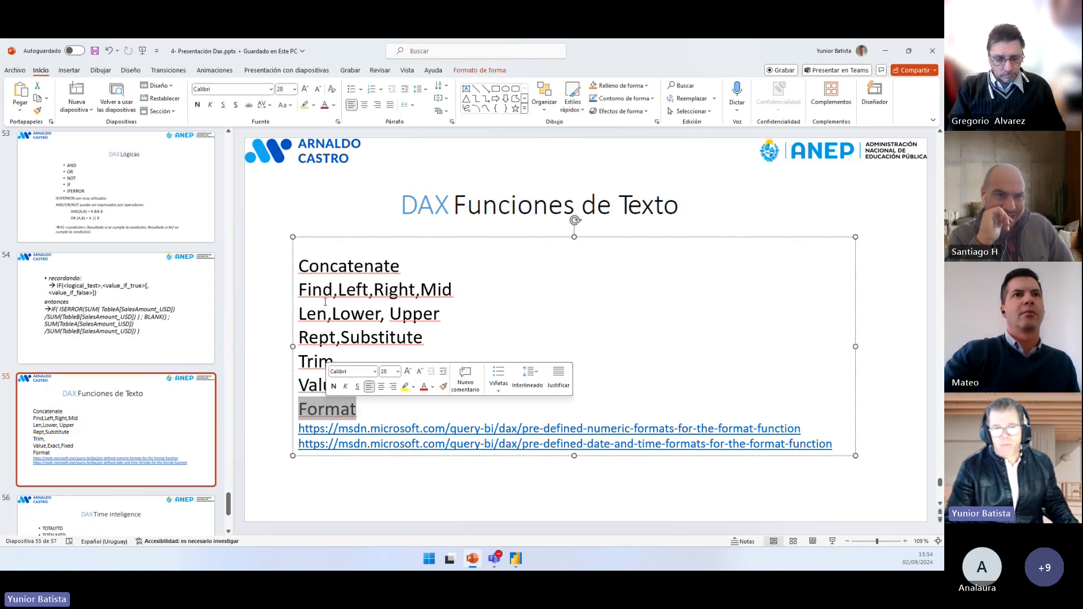
double_click(359, 291)
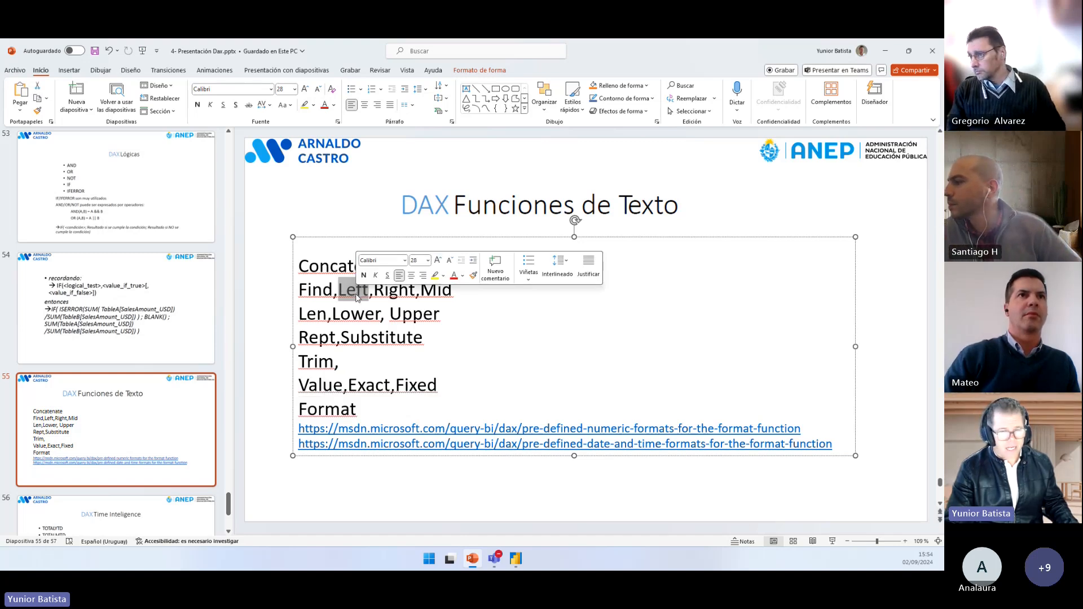
Step: Switch to Power BI and start a new calculated column named Mes Abre in the Calendario table
left_click(516, 559)
left_click(237, 142)
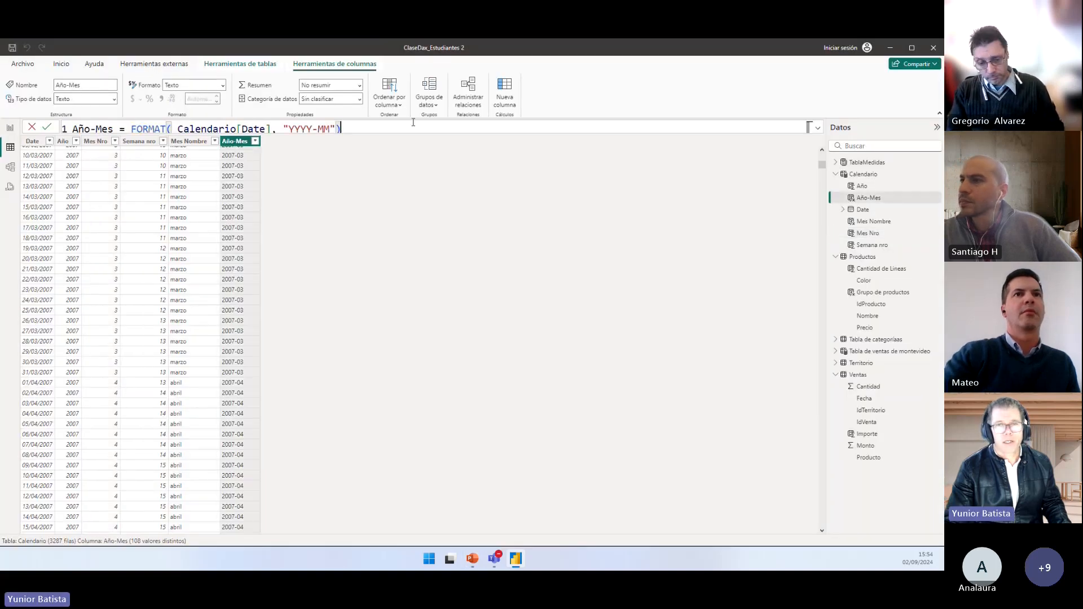
left_click(503, 103)
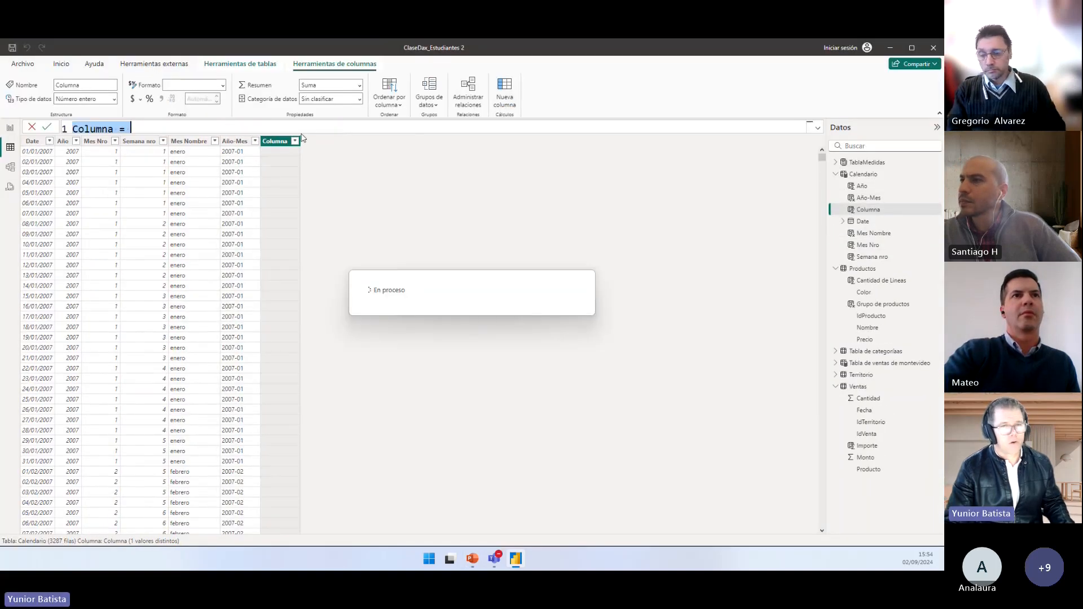
type("Mes ")
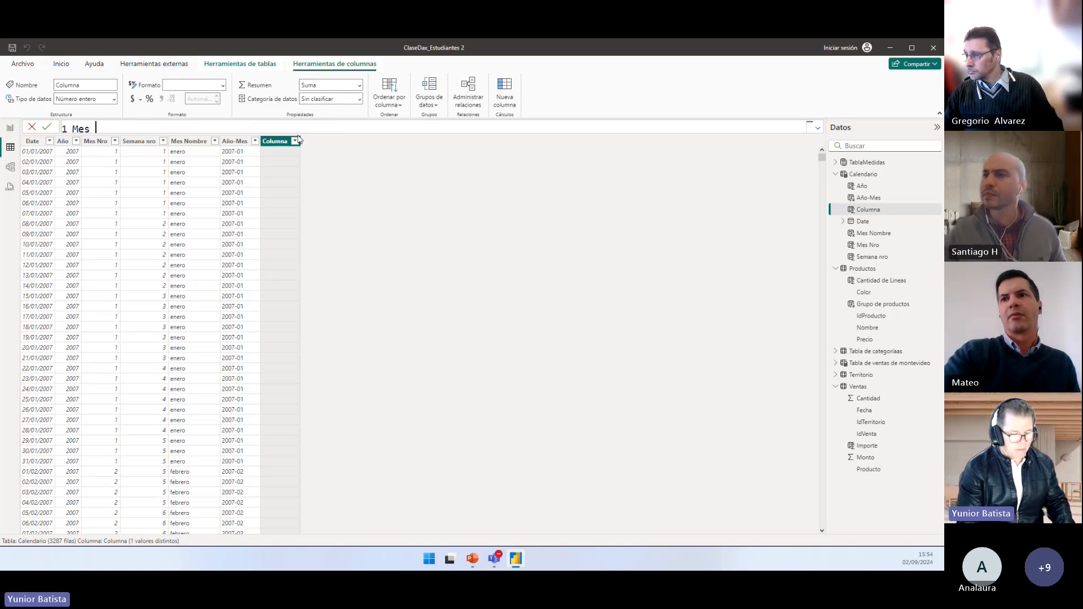
type("ABre")
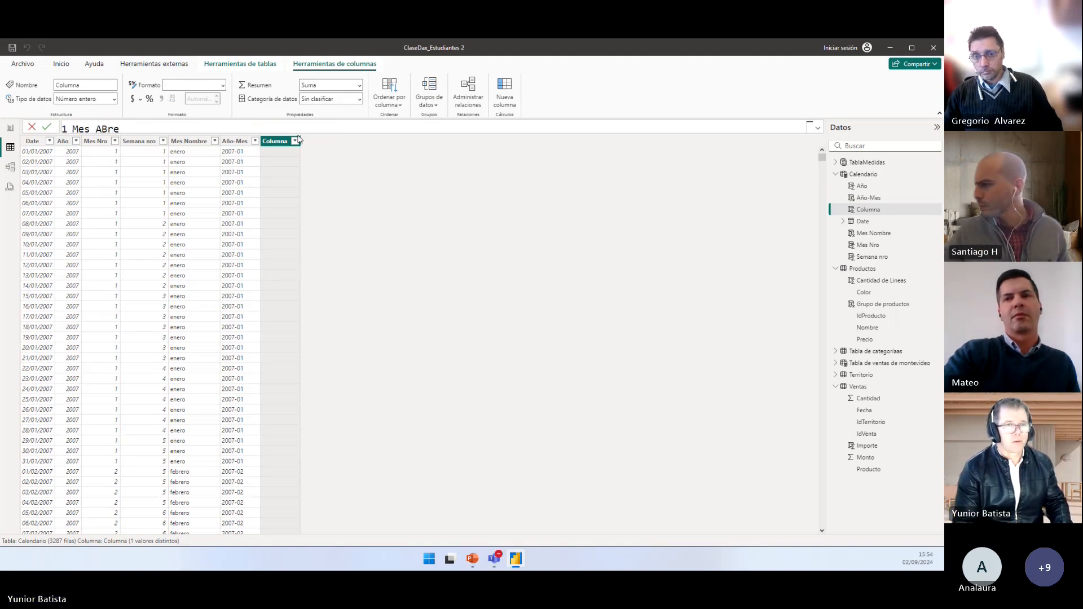
key("BackSpace")
key("BackSpace")
key("BackSpace")
type("br")
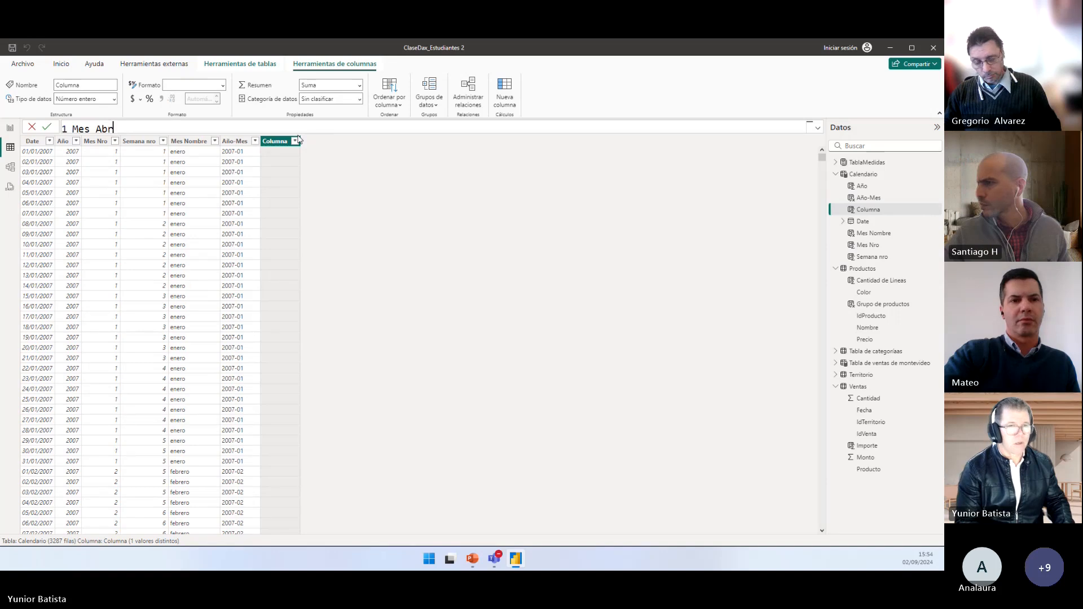
type("e = ")
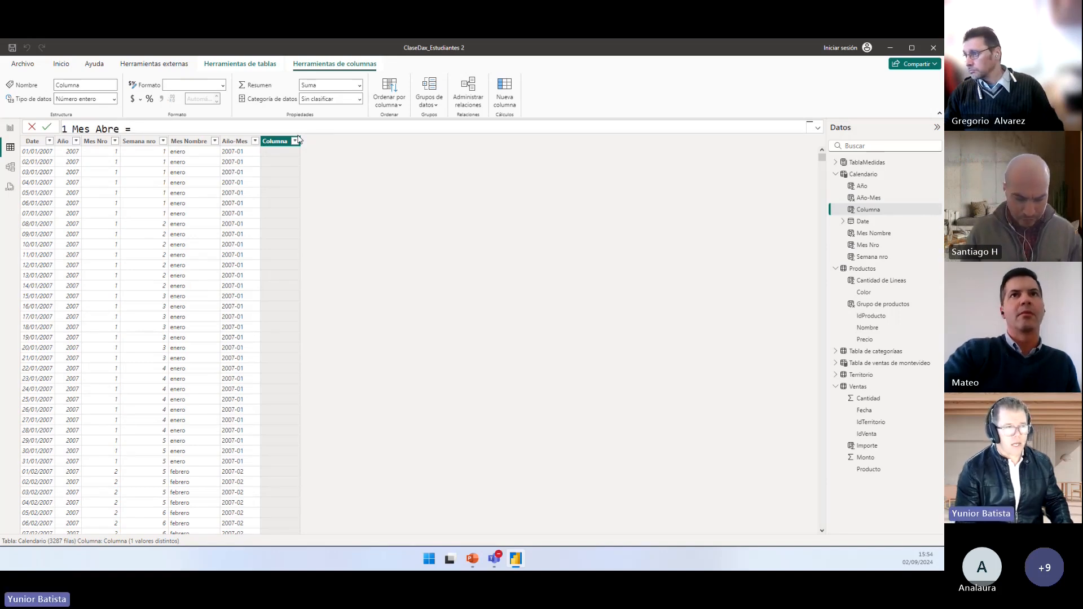
Step: Begin the column formula with the LEFT function and mark its Texto and NumberOfCharacters arguments in the syntax help
type("Le")
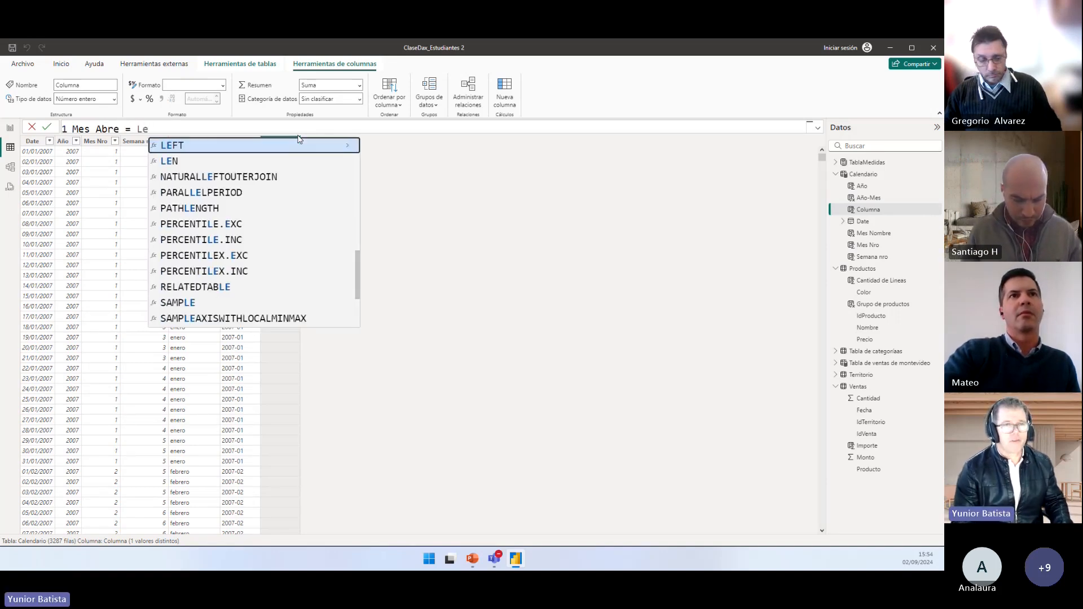
key("Tab")
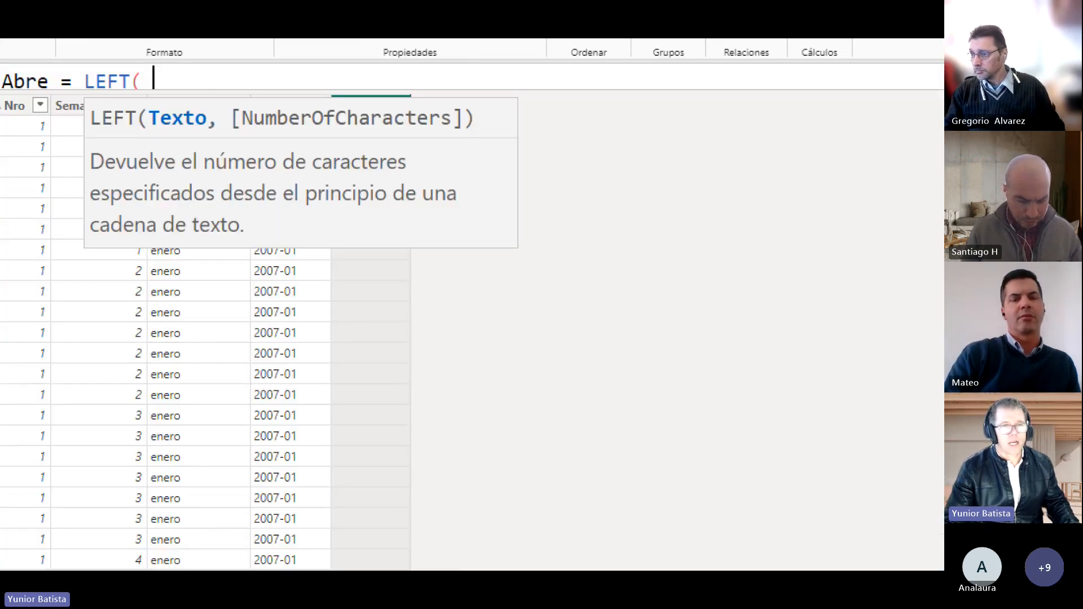
left_click_drag(221, 157, 229, 195)
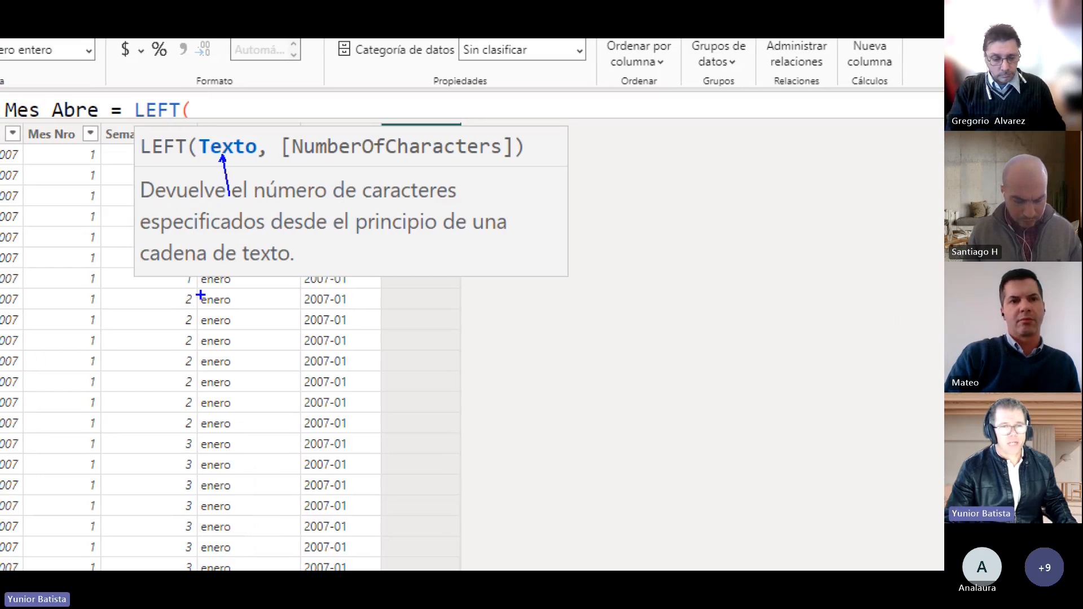
left_click_drag(199, 291, 296, 307)
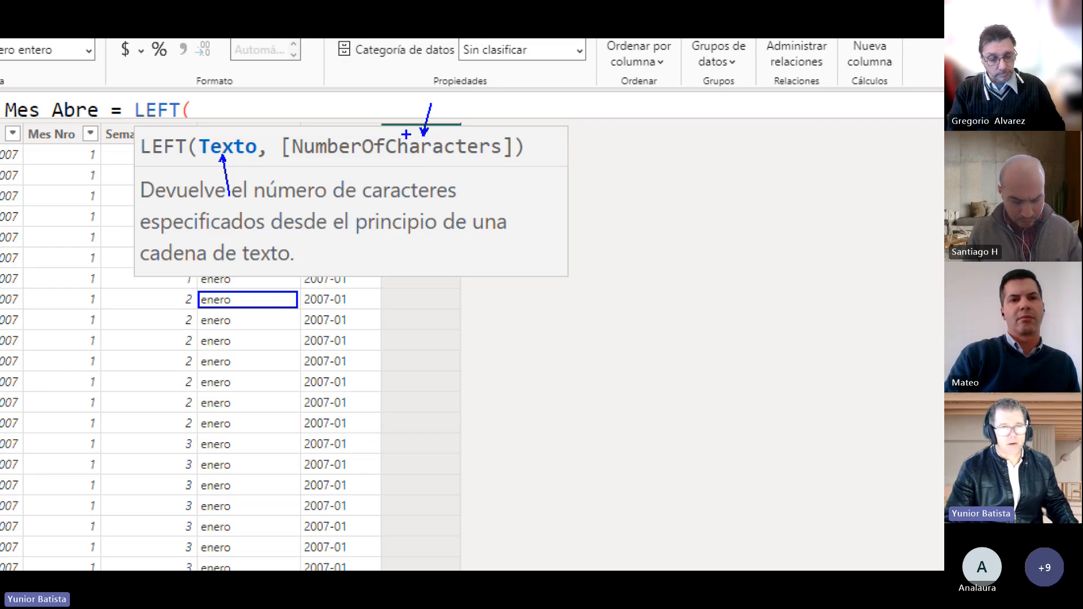
key("Escape")
Step: Complete the LEFT formula with Calendario[Mes Nombre] and 3 characters, and commit the column
left_click(203, 110)
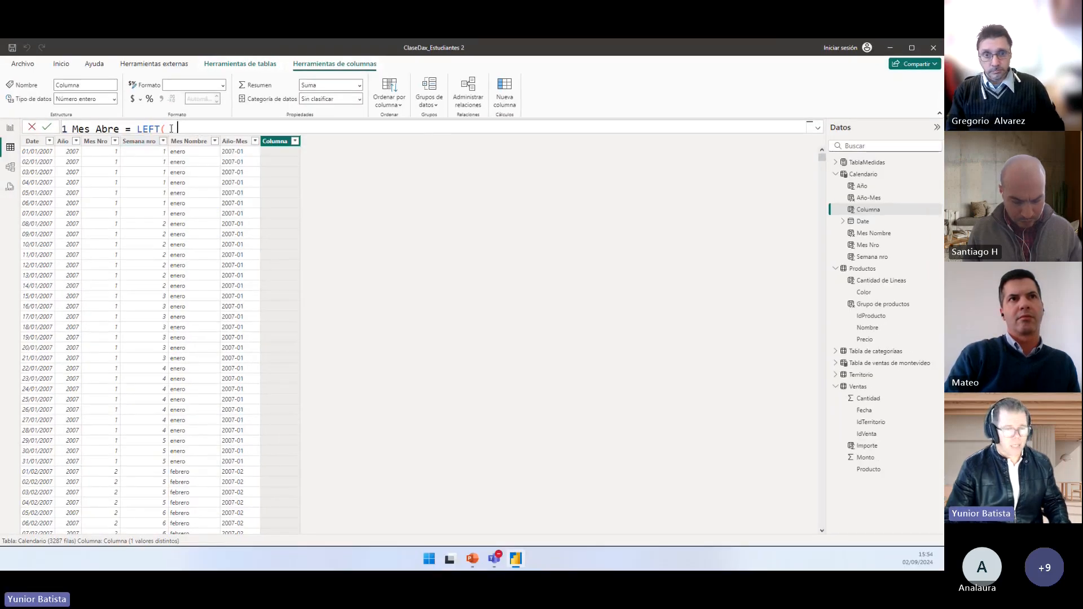
type("mes")
key("Tab")
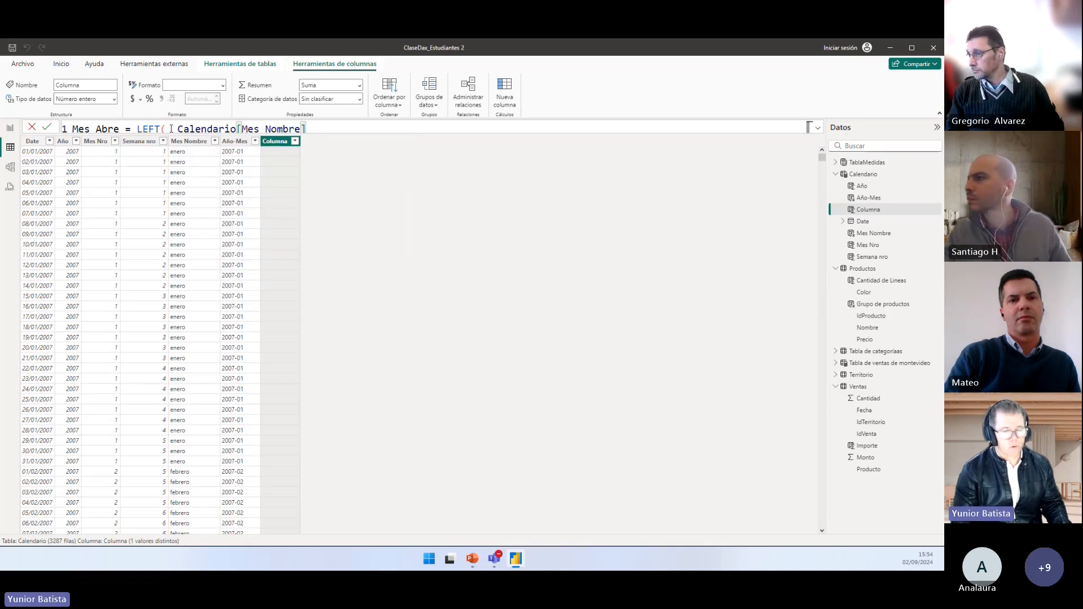
type(", 3")
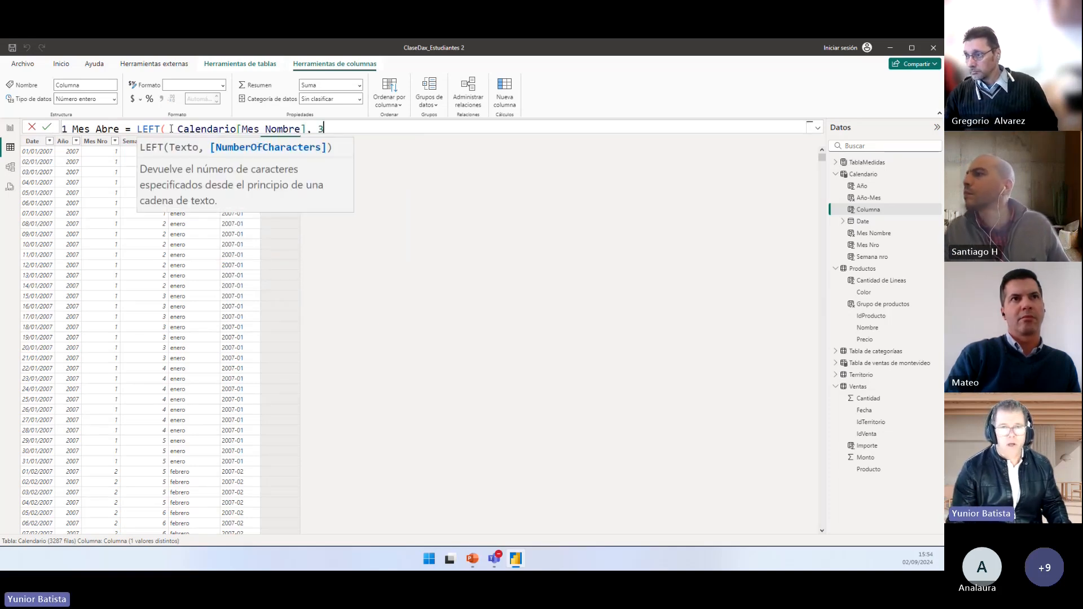
type(")")
key("Return")
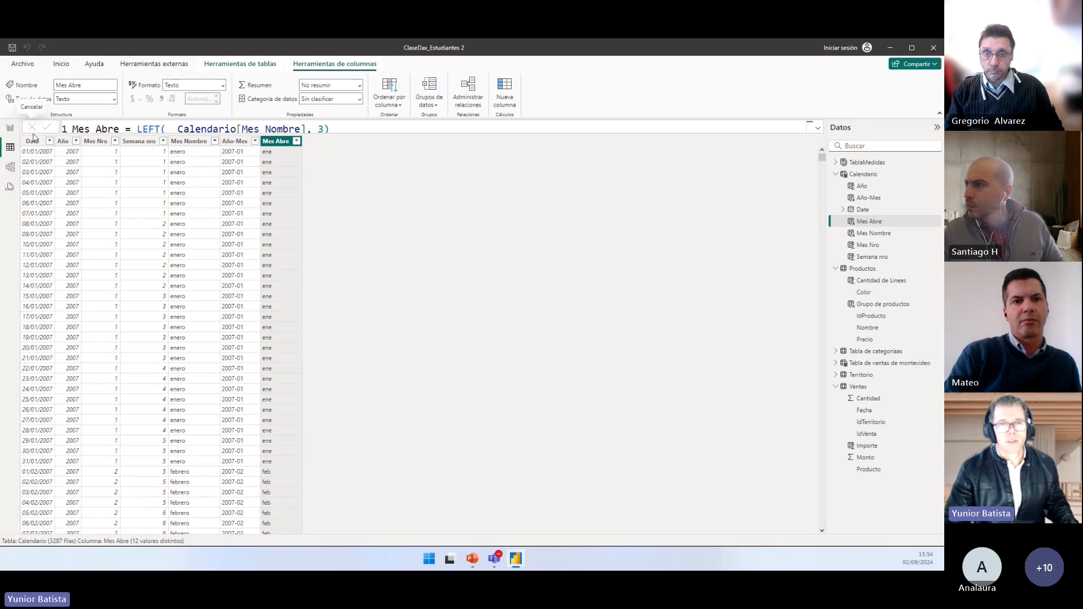
Step: In the report view, replace Mes Nombre with Mes Abre under Año in the matrix rows
left_click(11, 129)
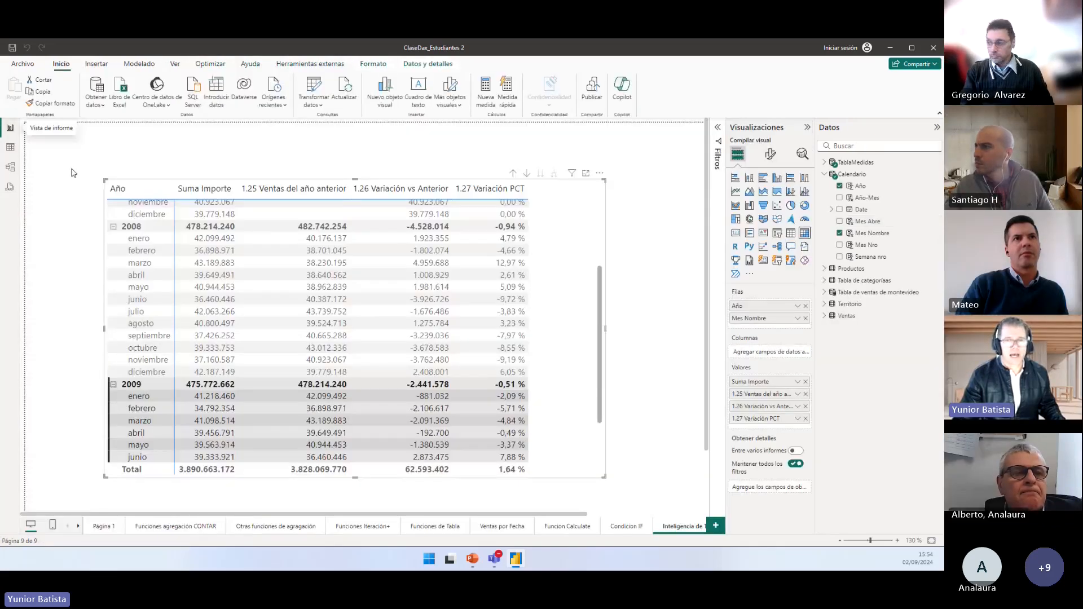
left_click(805, 318)
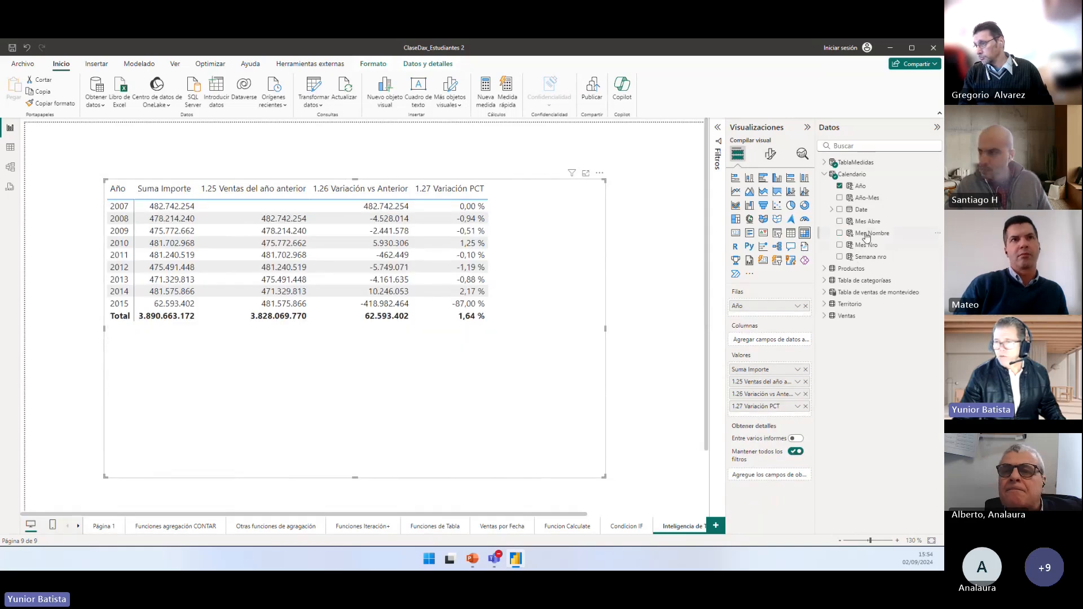
left_click_drag(867, 221, 756, 316)
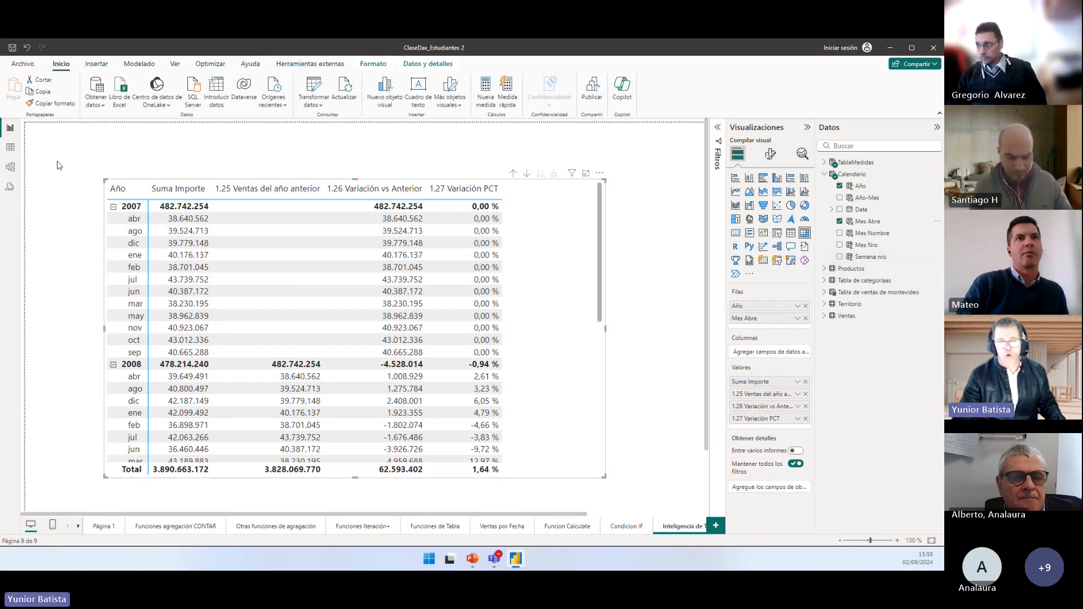
Step: Sort the Mes Abre column by Mes Nro, pointing out both fields on screen
left_click(866, 222)
left_click(389, 102)
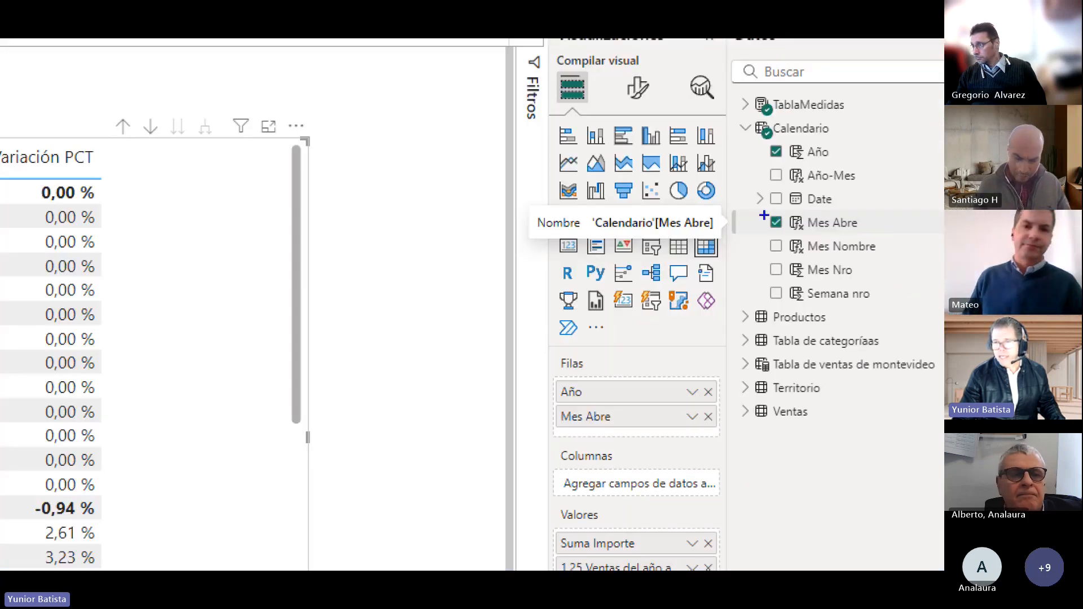
left_click_drag(833, 217, 889, 229)
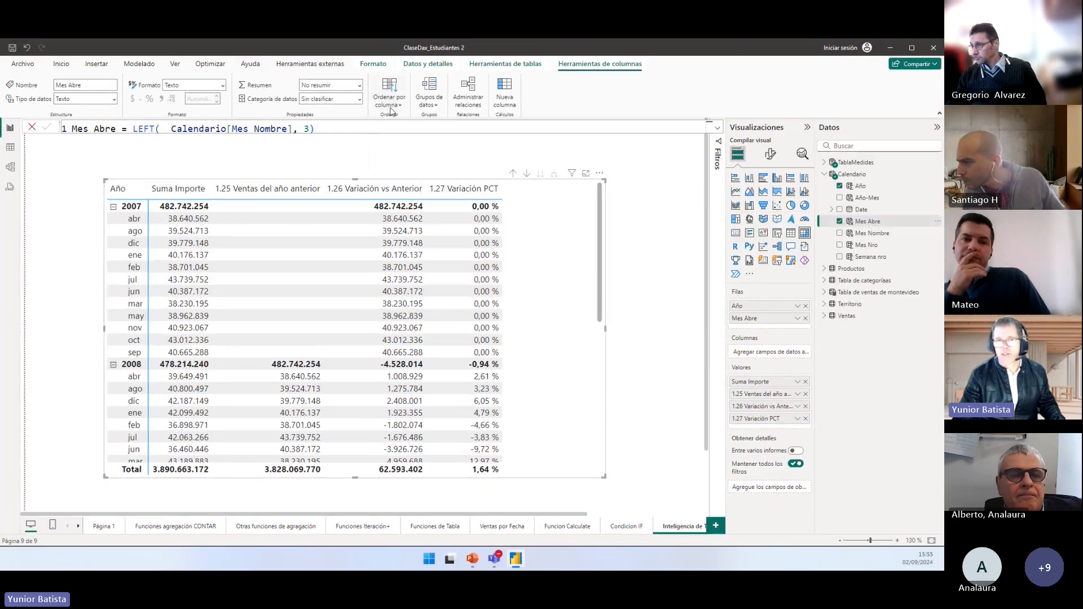
left_click(391, 110)
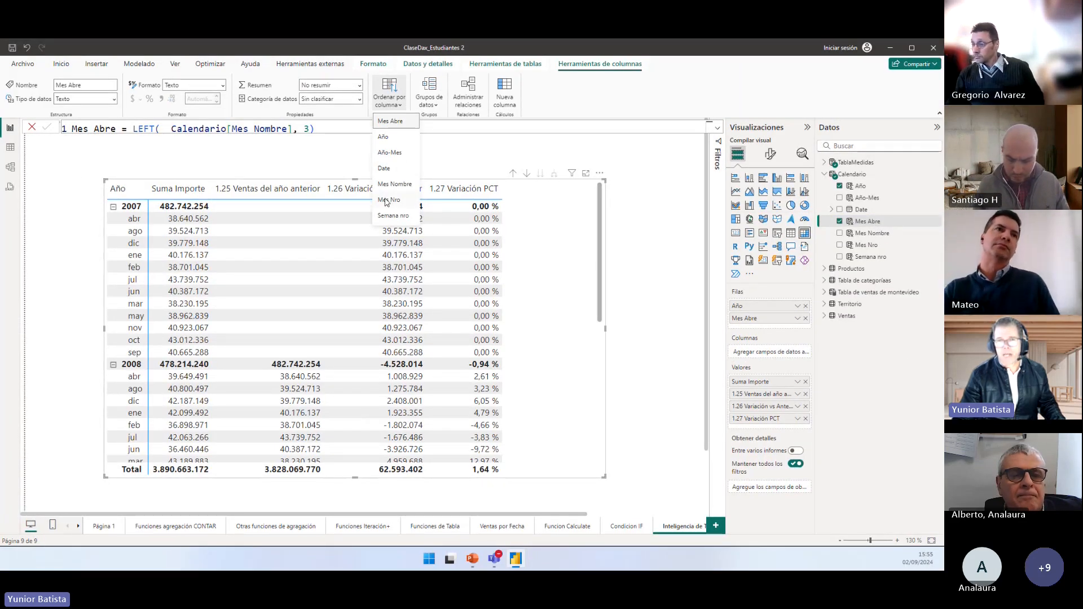
key("ctrl+1")
left_click_drag(403, 200, 427, 180)
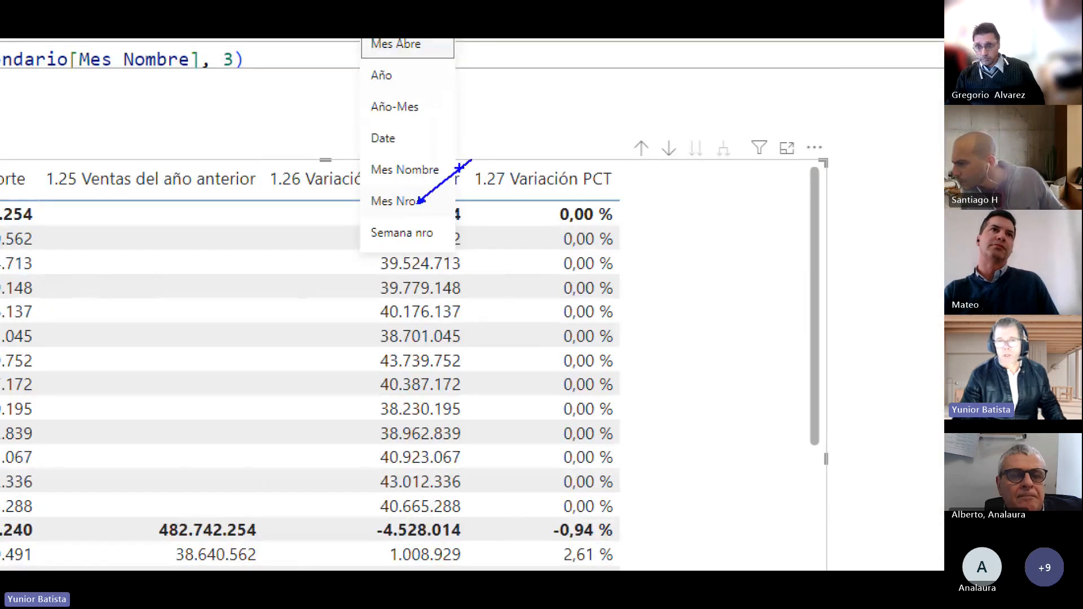
key("Escape")
left_click(393, 201)
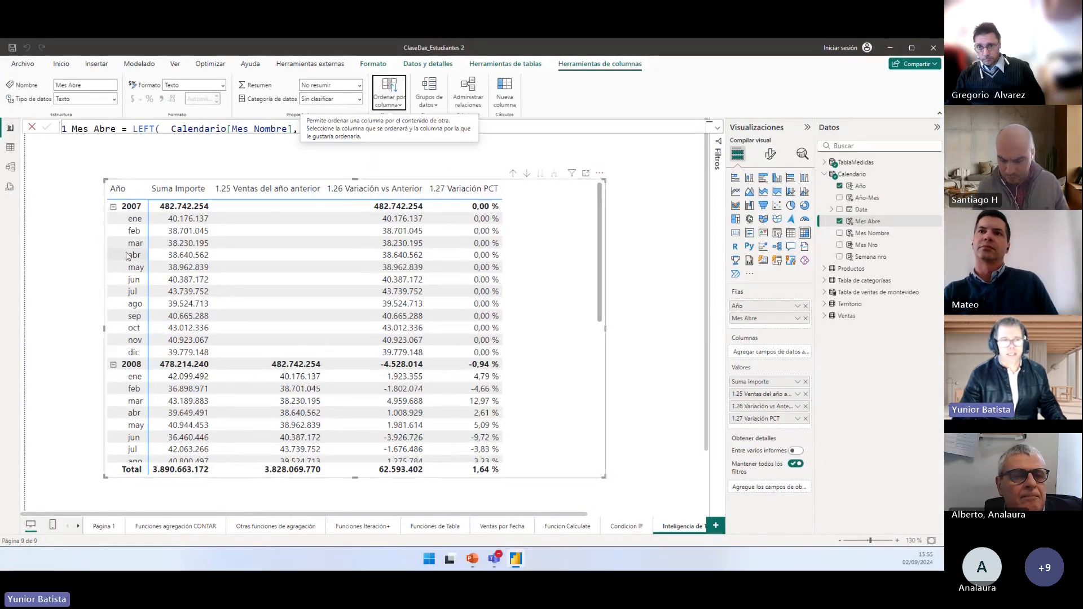
Step: Examine the order of the abbreviated months in the matrix, marking ene and dic under 2007
key("ctrl+1")
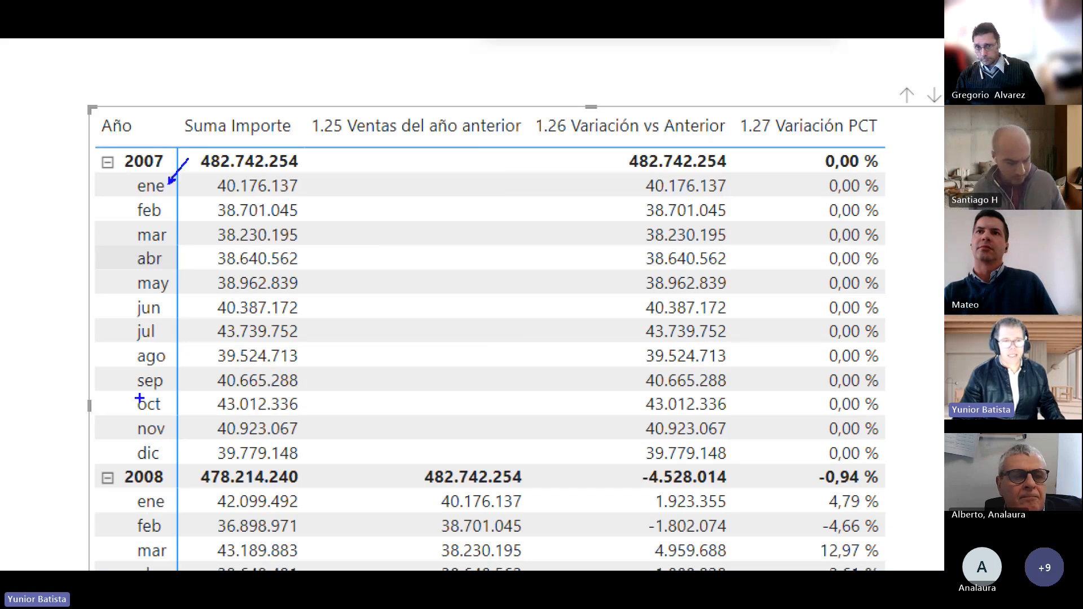
left_click_drag(165, 455, 181, 422)
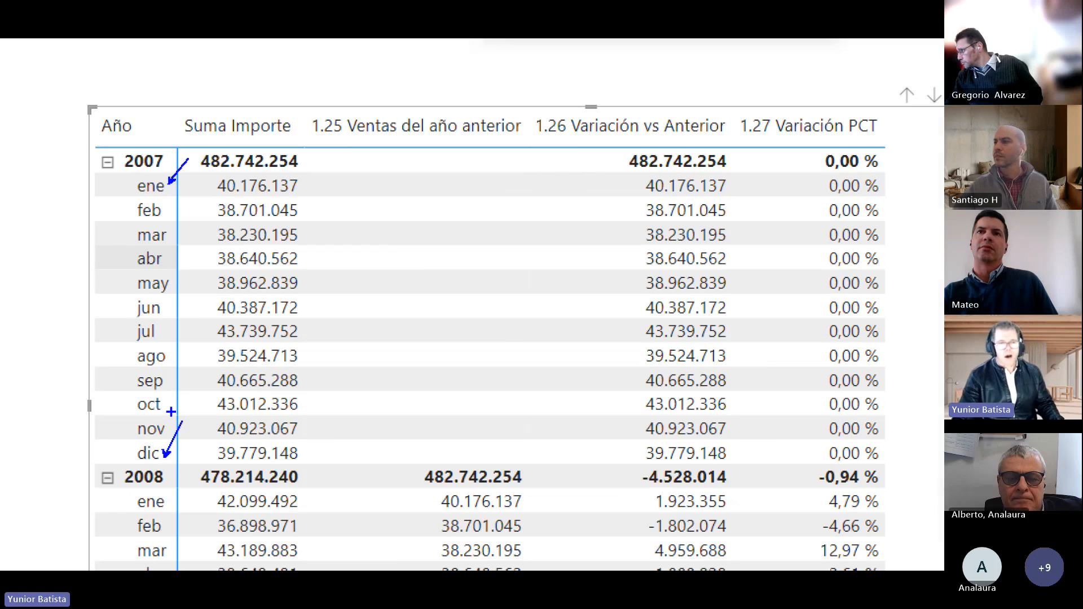
key("Escape")
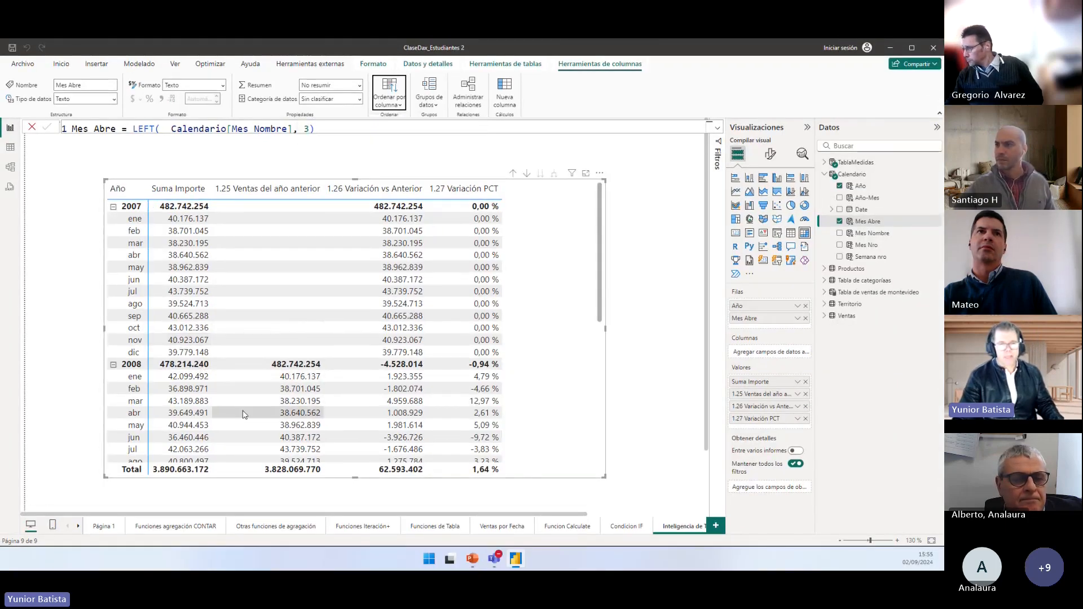
key("ctrl+1")
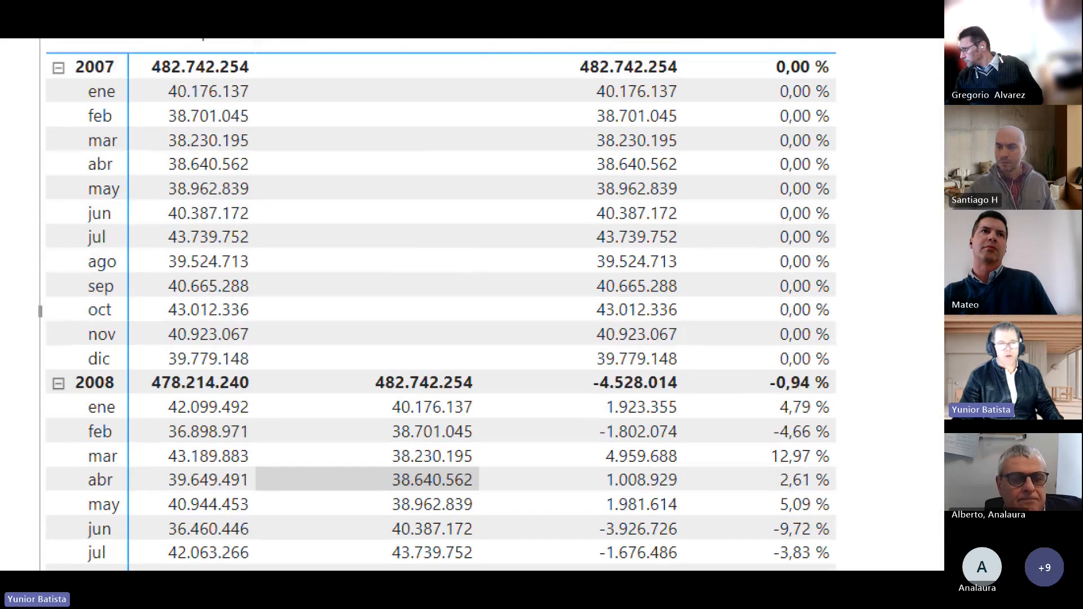
left_click(169, 339)
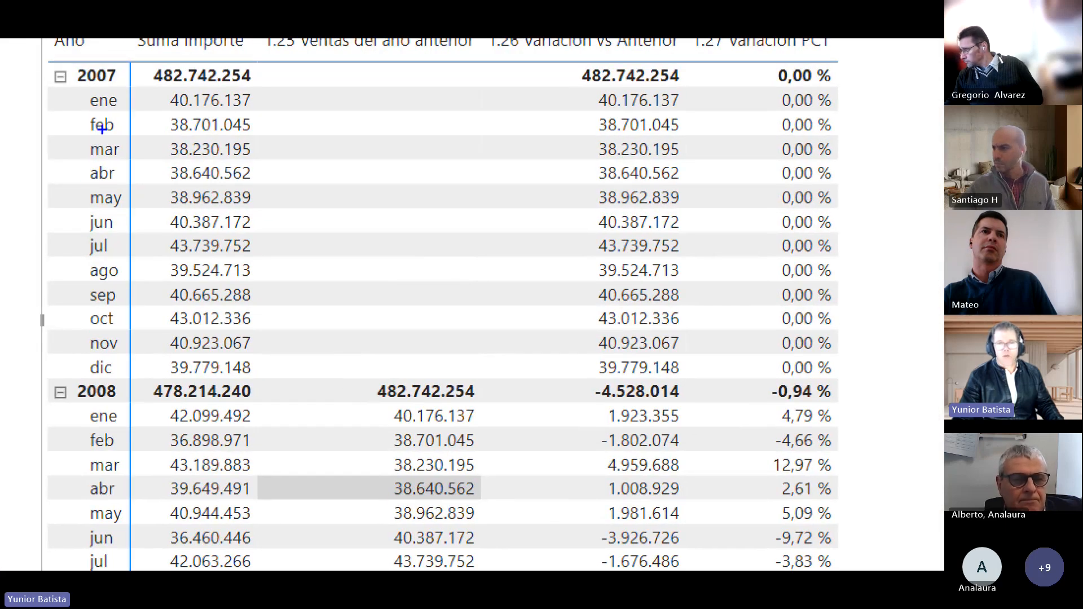
key("Escape")
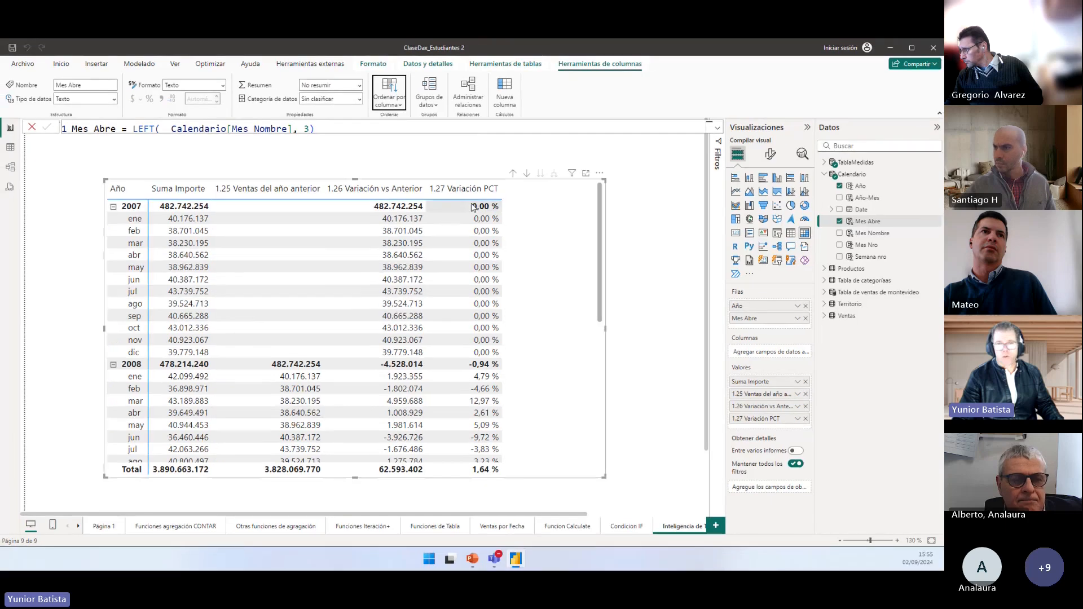
Step: Collapse and re-expand the matrix months, and trace the January and February 2008 prior-year sales to their 2007 amounts
left_click(512, 177)
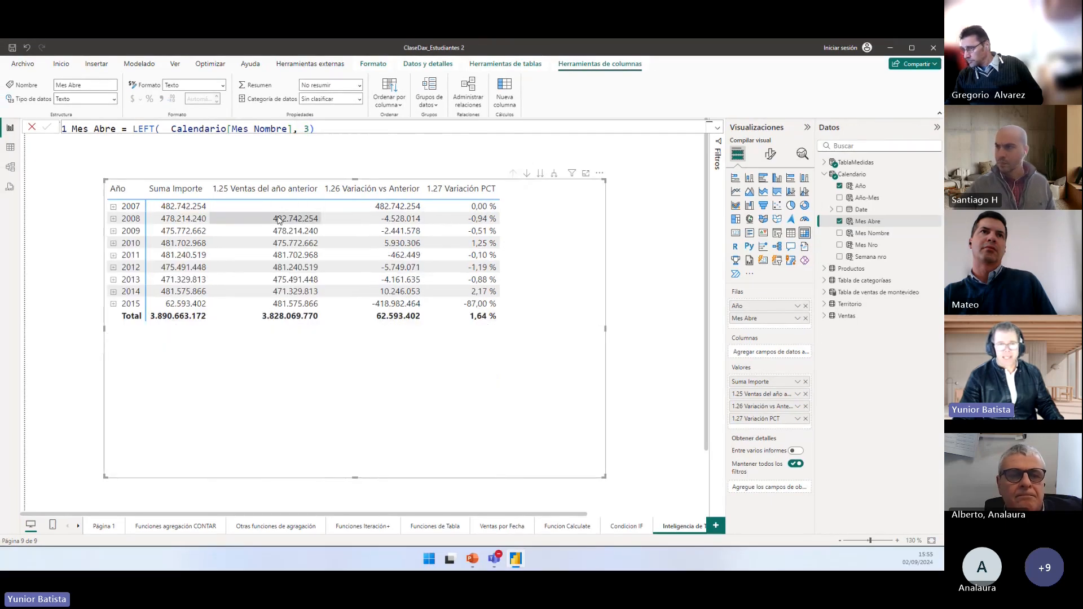
left_click(555, 176)
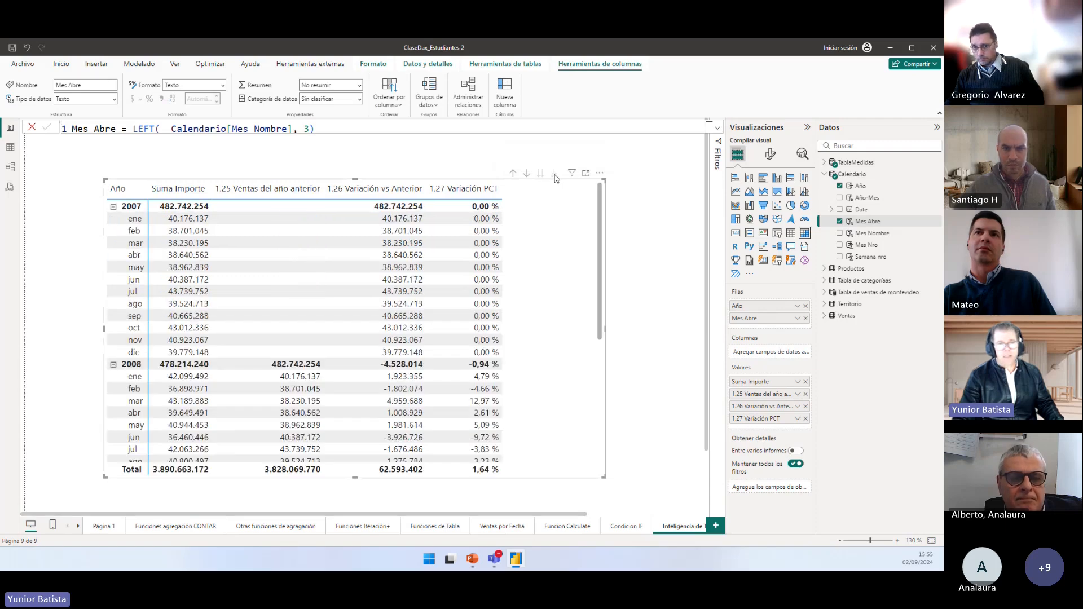
key("ctrl+1")
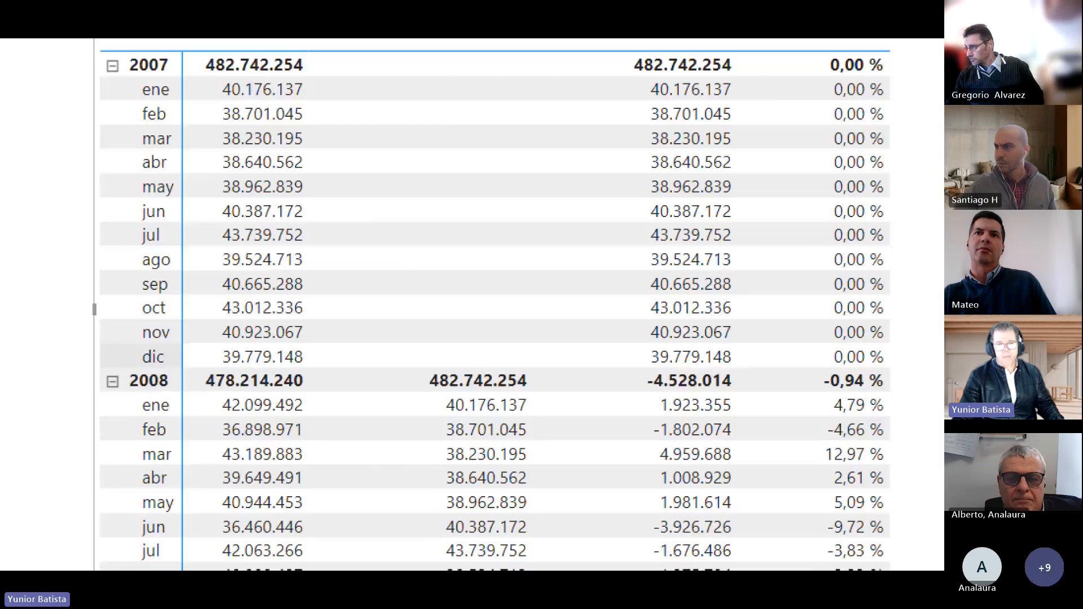
left_click(375, 404)
left_click_drag(375, 403, 472, 425)
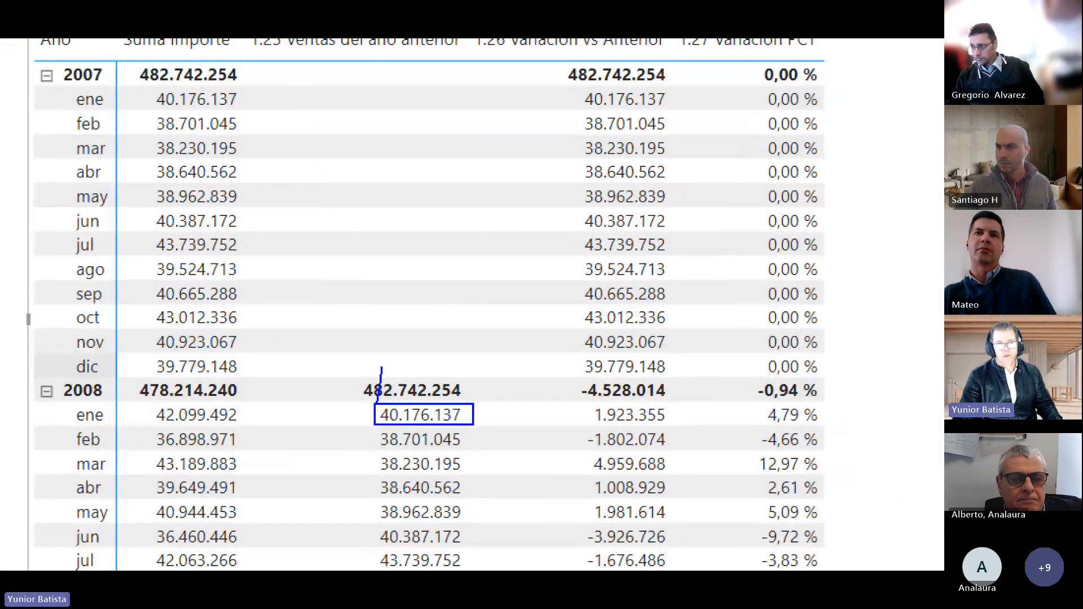
left_click_drag(381, 368, 241, 101)
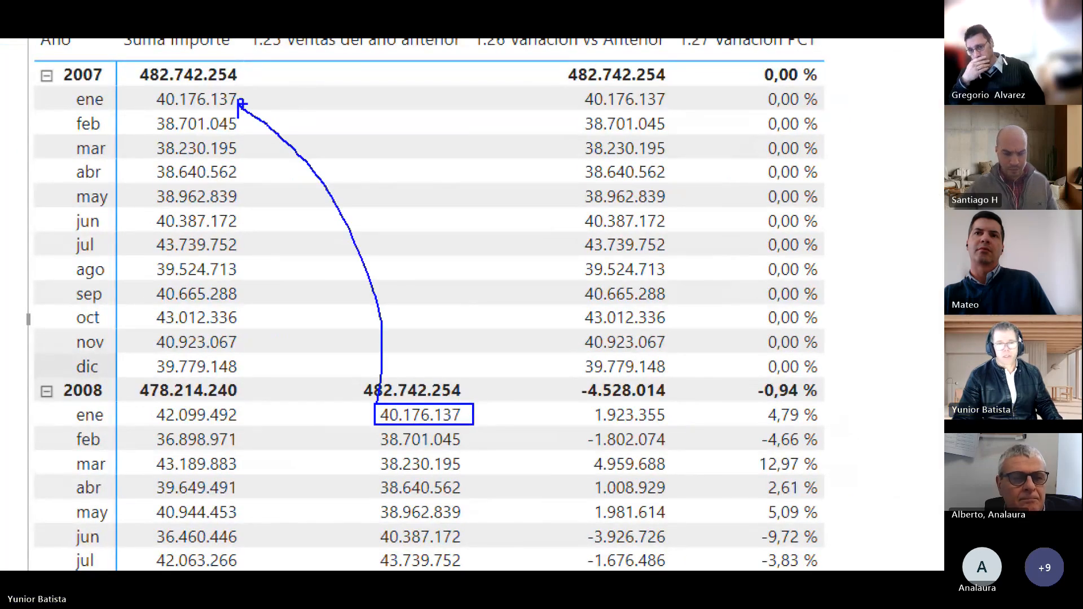
left_click_drag(372, 428, 479, 449)
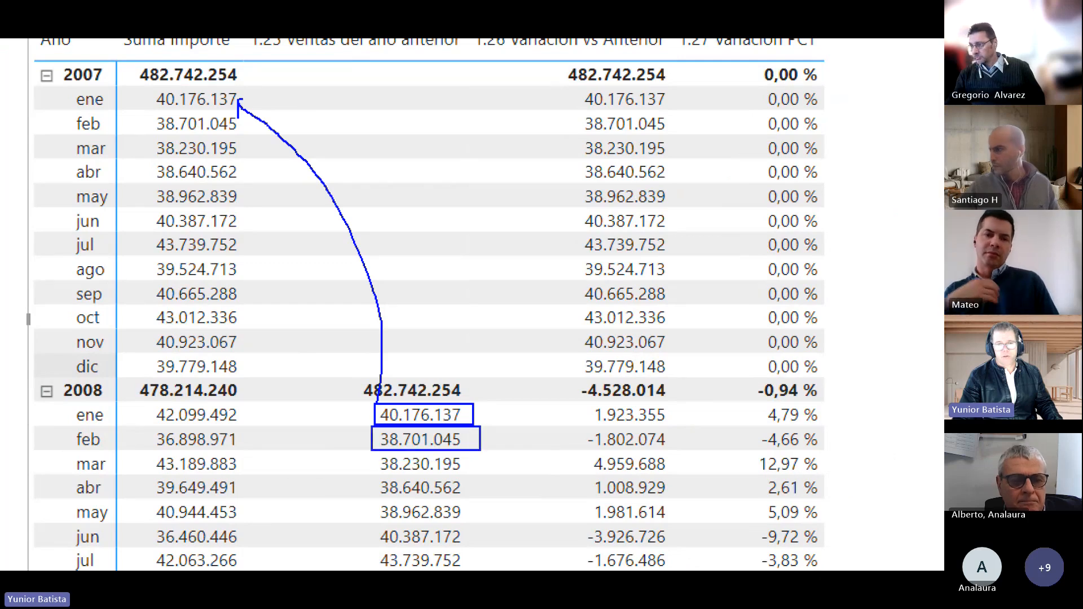
mouse_move(375, 440)
left_mouse_down()
mouse_move(291, 204)
mouse_move(241, 125)
left_mouse_up()
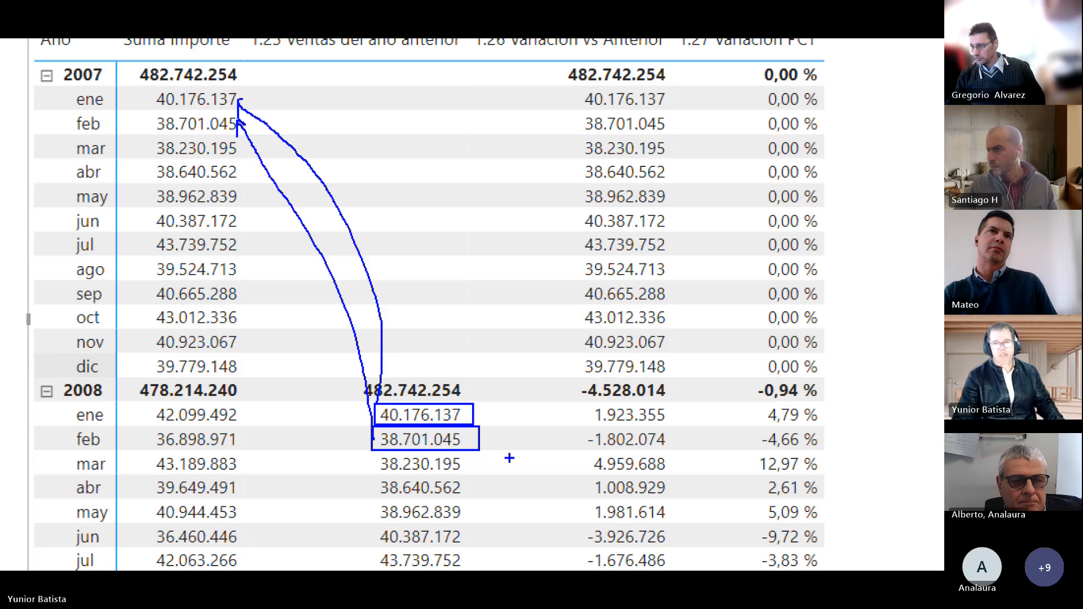
Step: Trace the 2008 prior-year sales down from February, and mark January 2008's Suma Importe and its 1.27 Variación PCT
left_click_drag(477, 564, 478, 450)
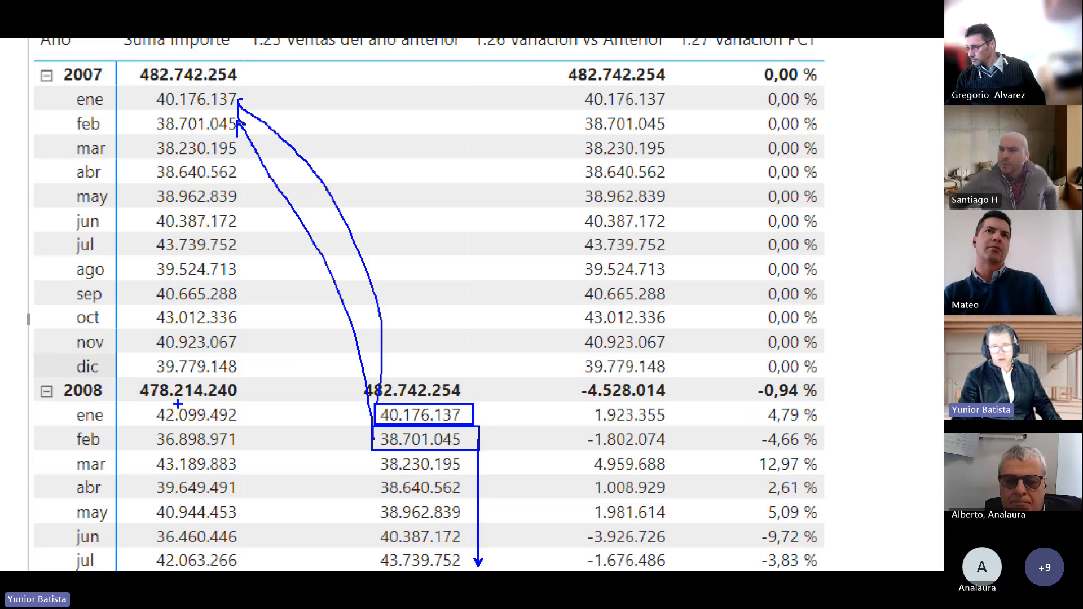
left_click_drag(160, 412, 244, 427)
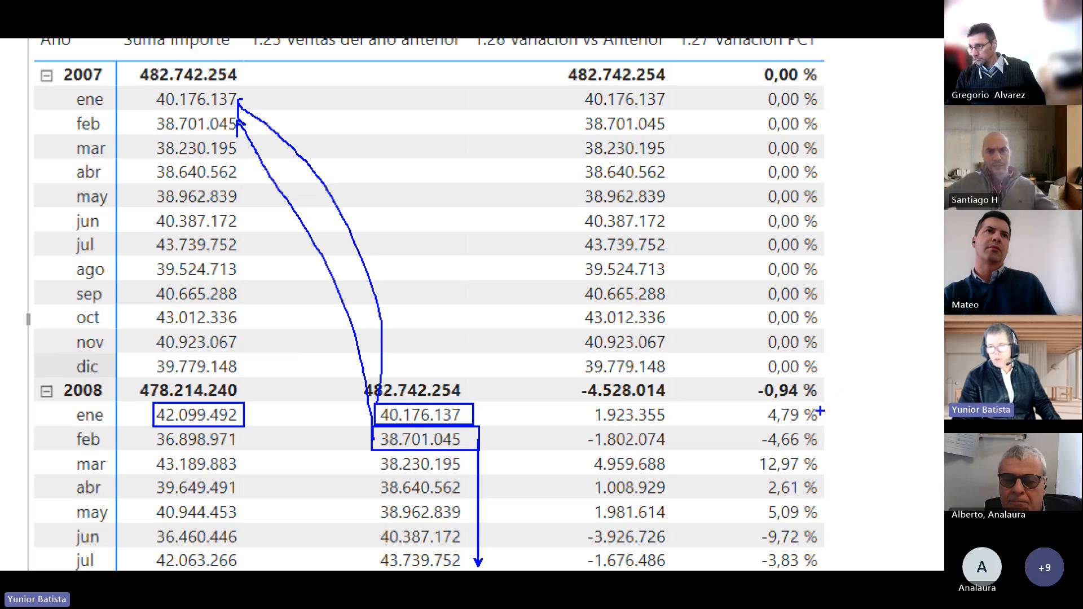
scroll(833, 396, "down", 2)
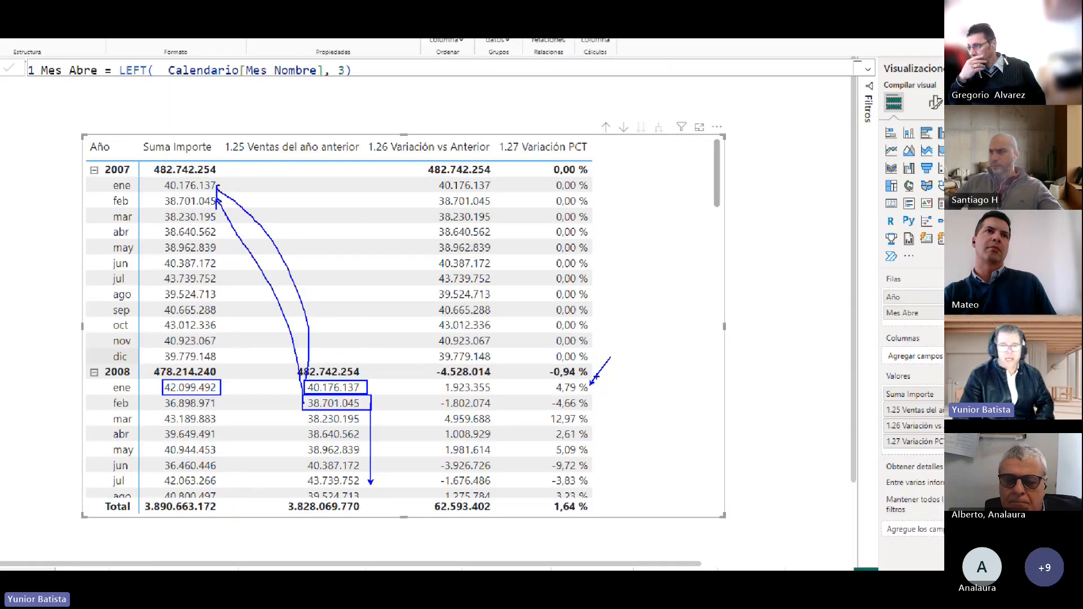
key("Escape")
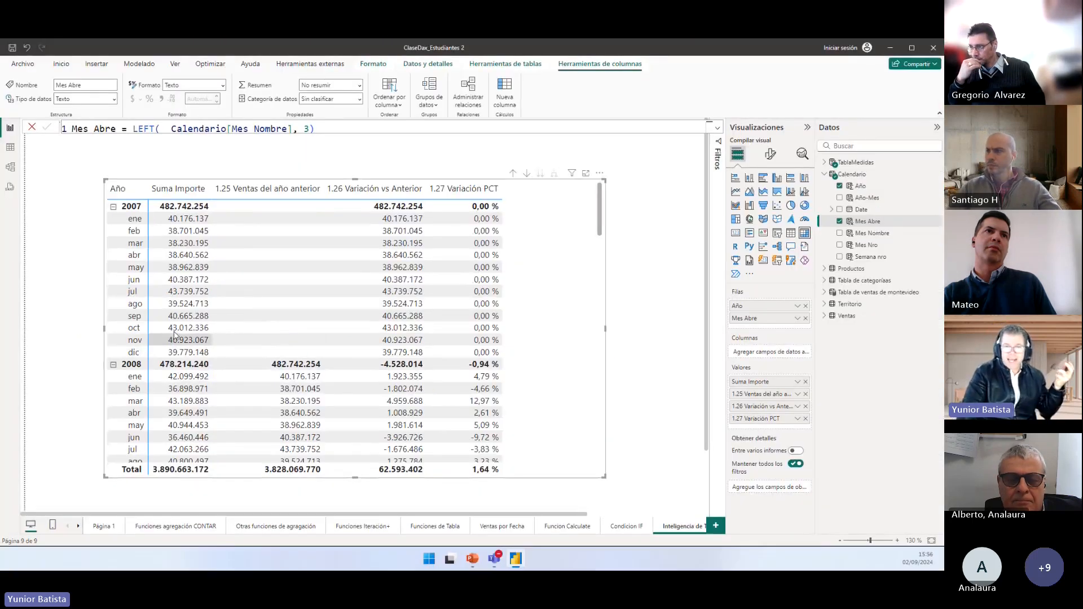
Step: Add Date below Mes Abre in the matrix rows as a plain date instead of a hierarchy, and expand all rows to daily level
left_click_drag(601, 450, 557, 468)
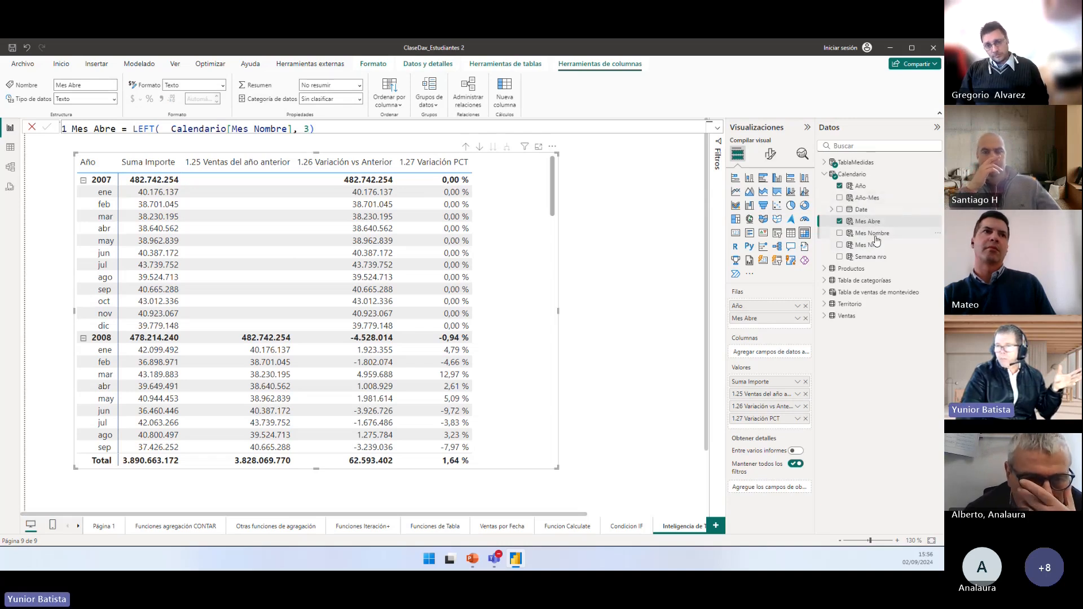
left_click_drag(853, 214, 757, 332)
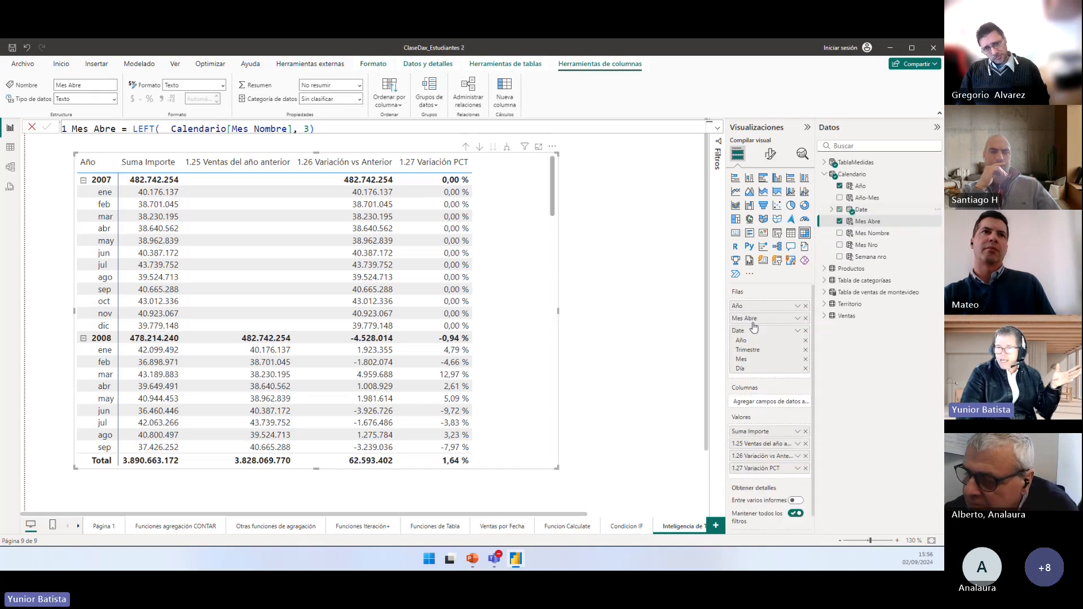
left_click(797, 331)
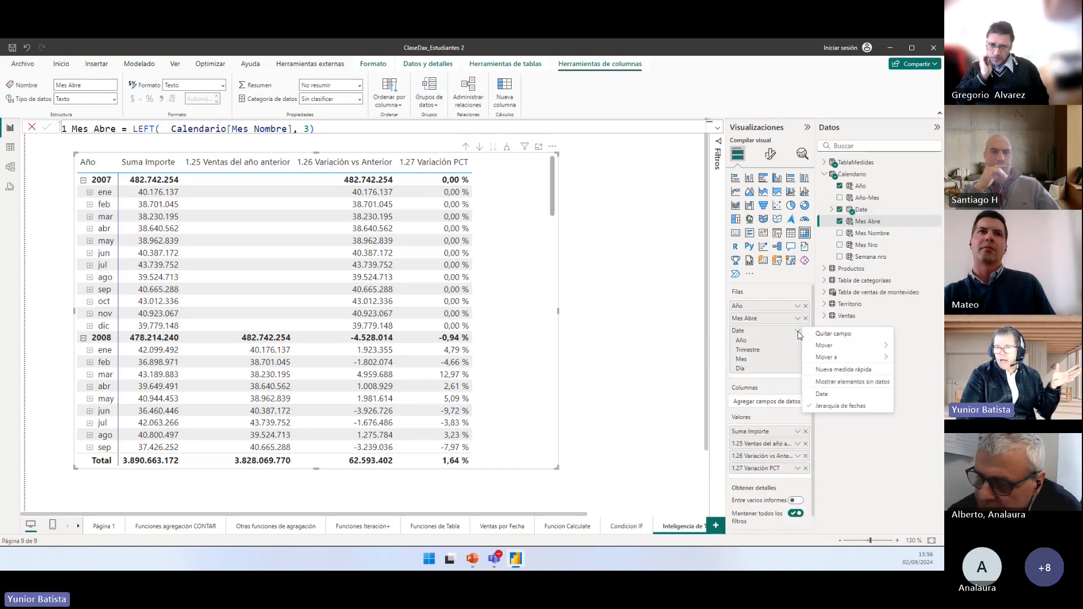
left_click(826, 396)
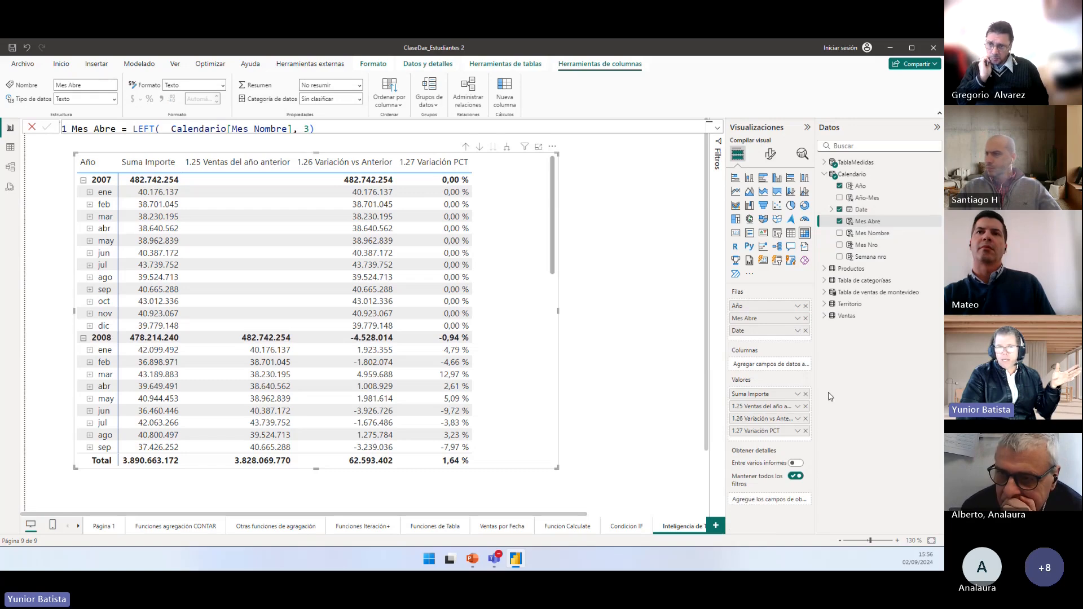
left_click(507, 147)
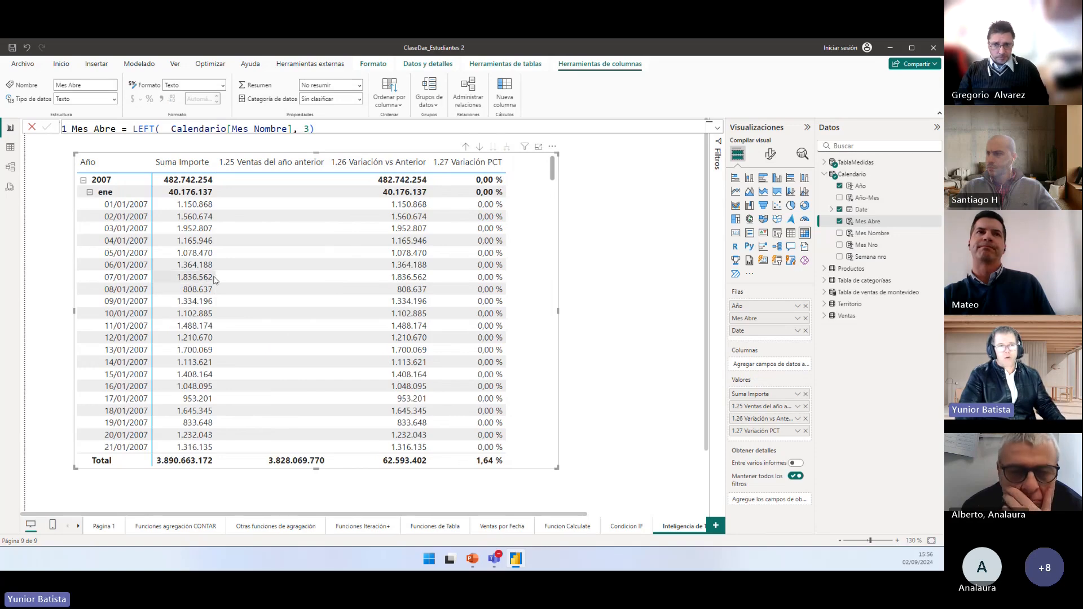
Step: Examine the daily sales rows for the first months of 2007, collapsing ene along the way
scroll(215, 300, "down", 2)
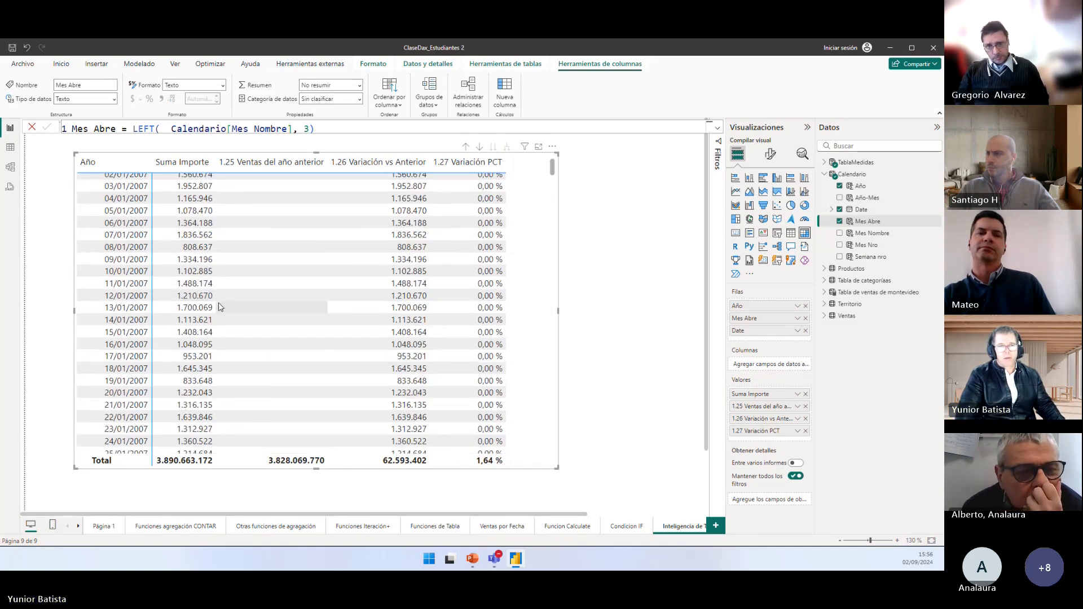
scroll(219, 302, "down", 1)
scroll(221, 305, "down", 5)
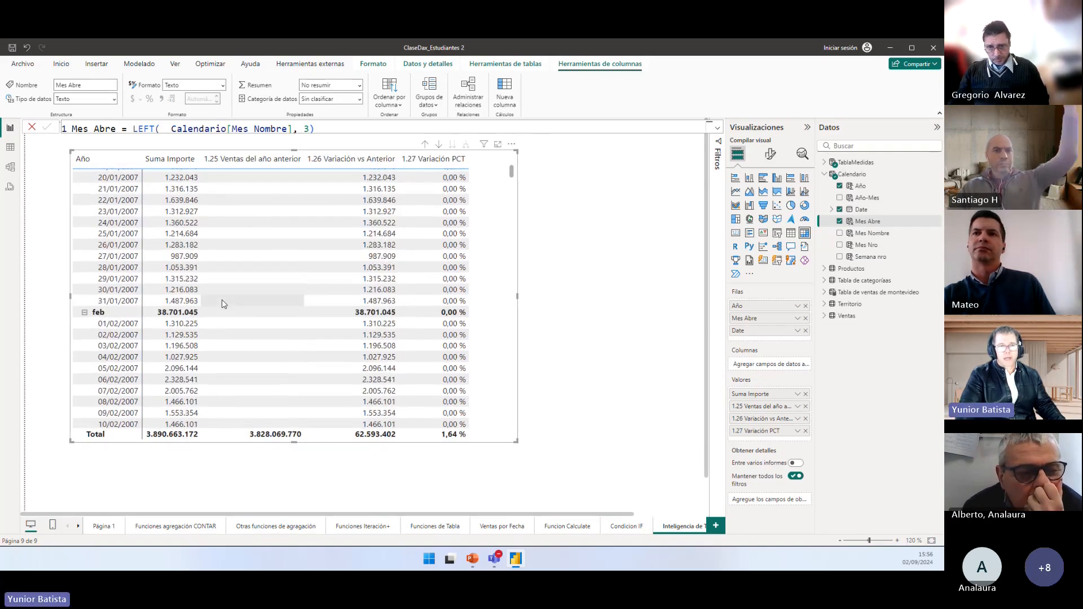
scroll(215, 299, "up", 5)
scroll(214, 299, "up", 2)
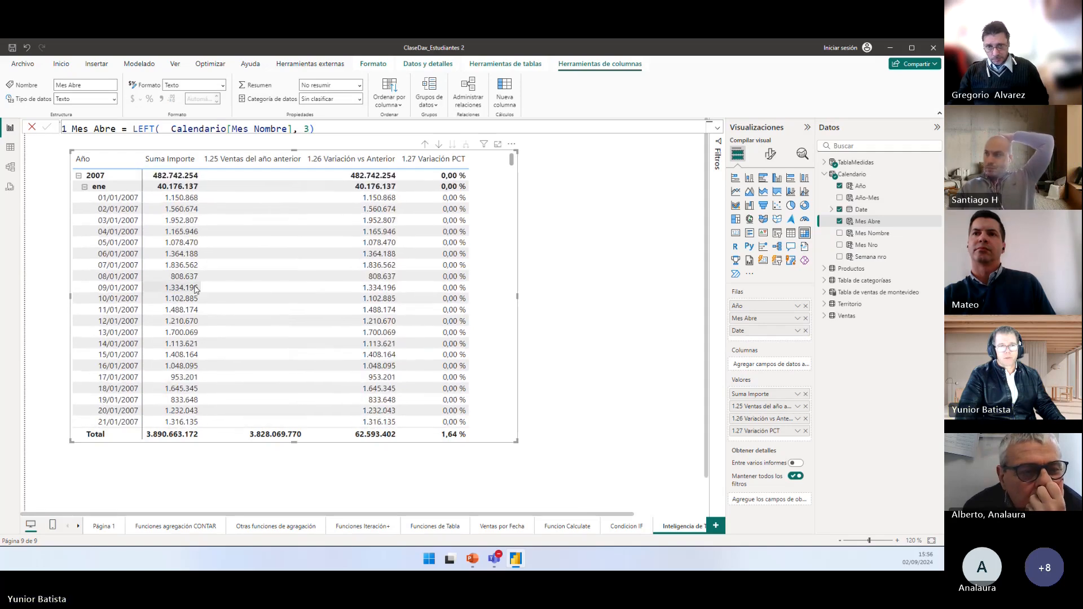
left_click(84, 188)
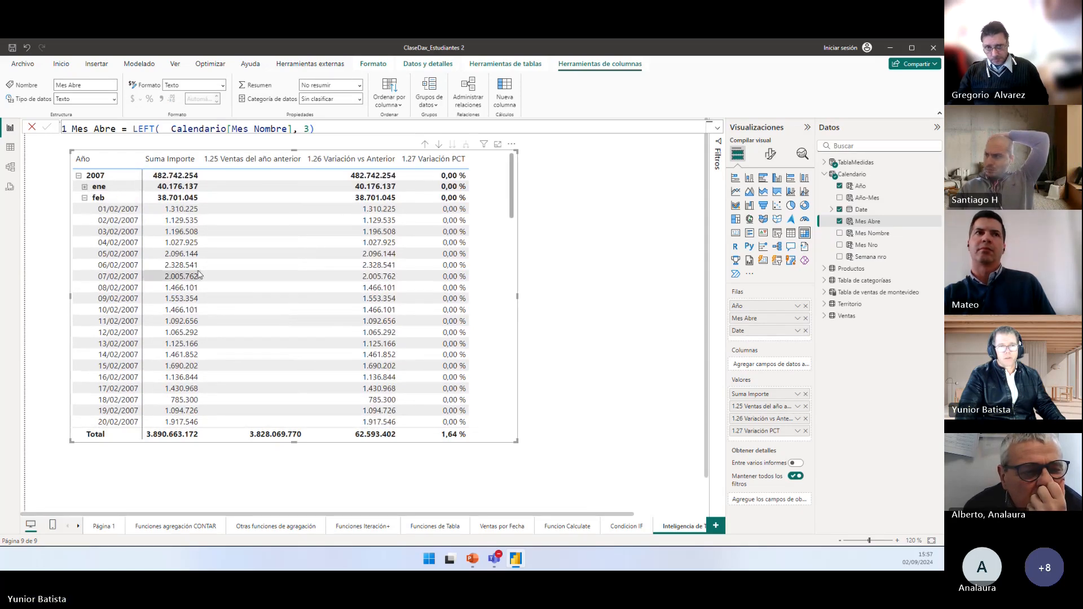
scroll(198, 275, "down", 3)
scroll(198, 275, "down", 4)
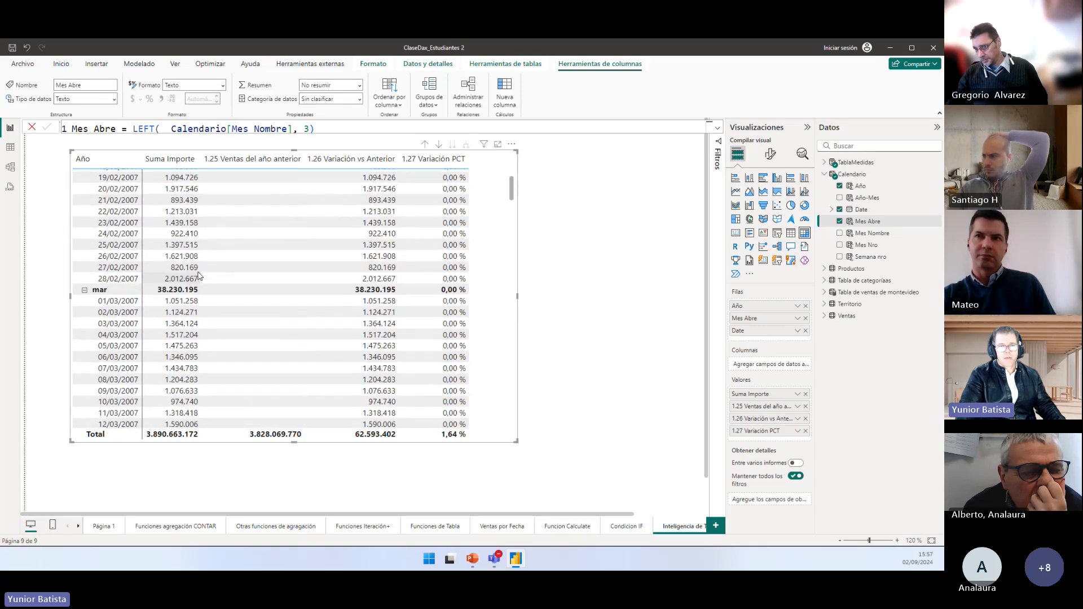
scroll(198, 275, "down", 9)
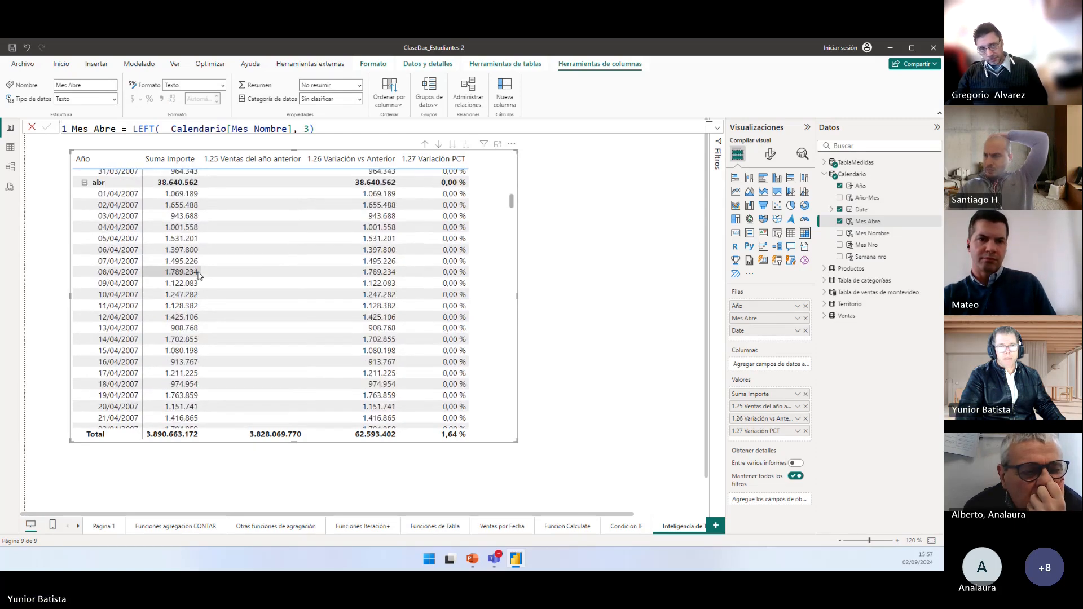
scroll(193, 270, "up", 15)
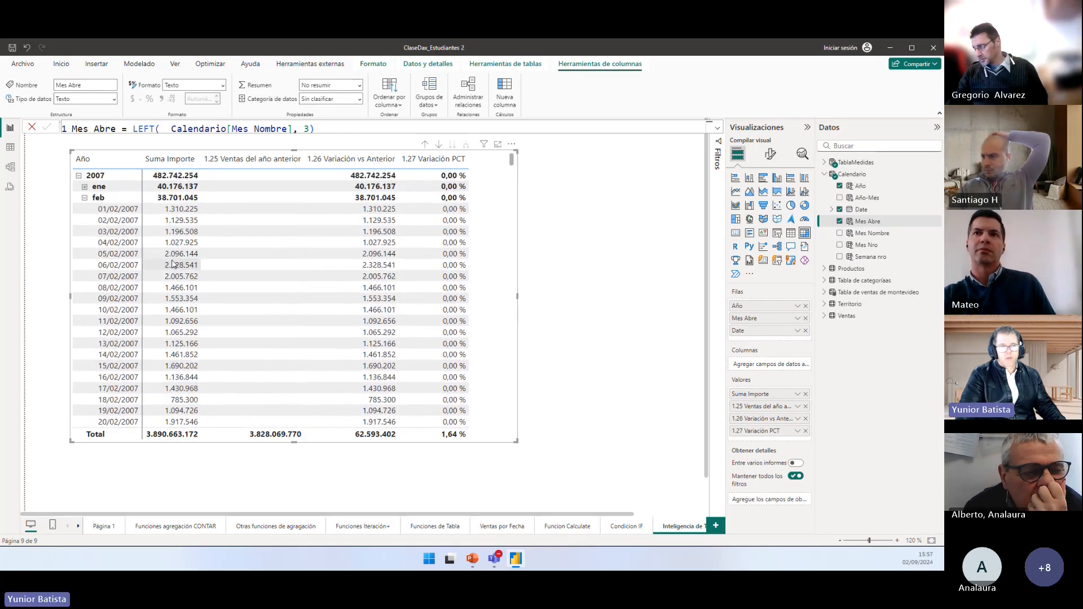
Step: Collapse the daily rows of the 2007 months from feb through dic in the matrix
left_click(85, 197)
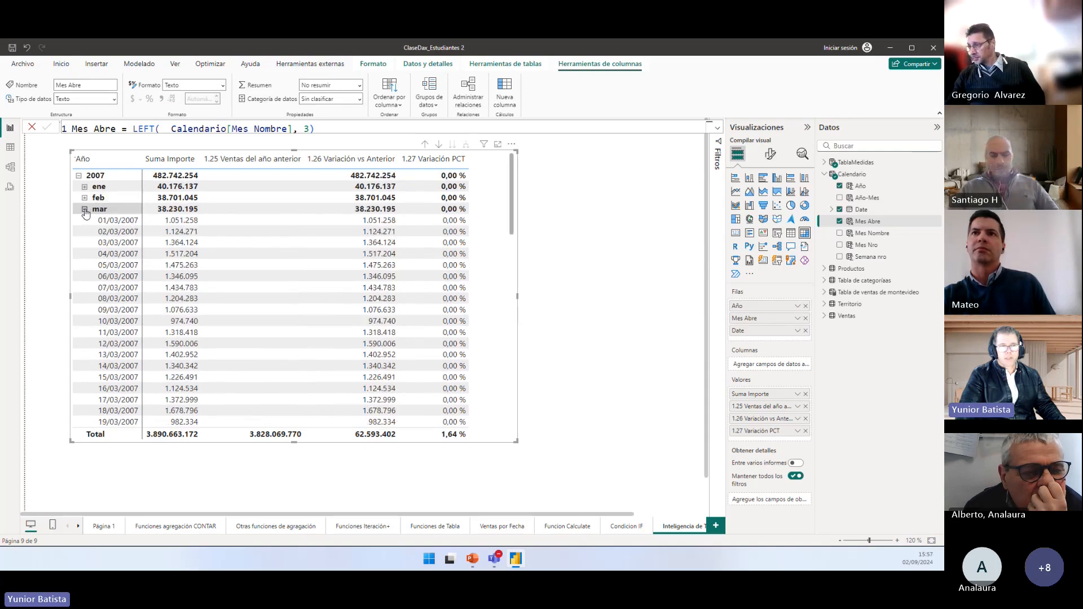
left_click(85, 209)
left_click(85, 220)
left_click(85, 231)
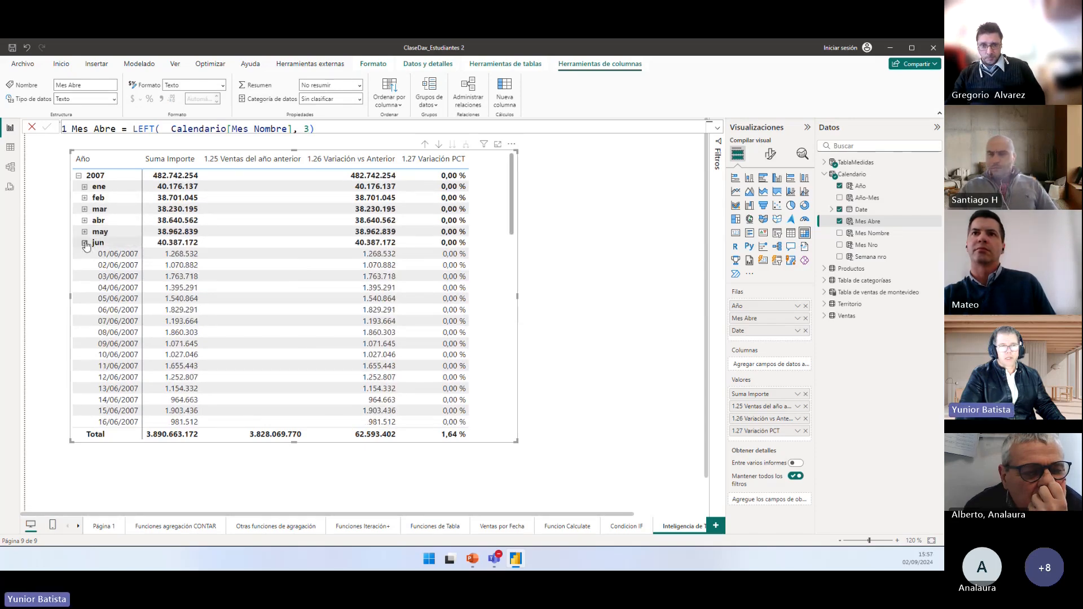
left_click(84, 243)
left_click(84, 254)
left_click(85, 265)
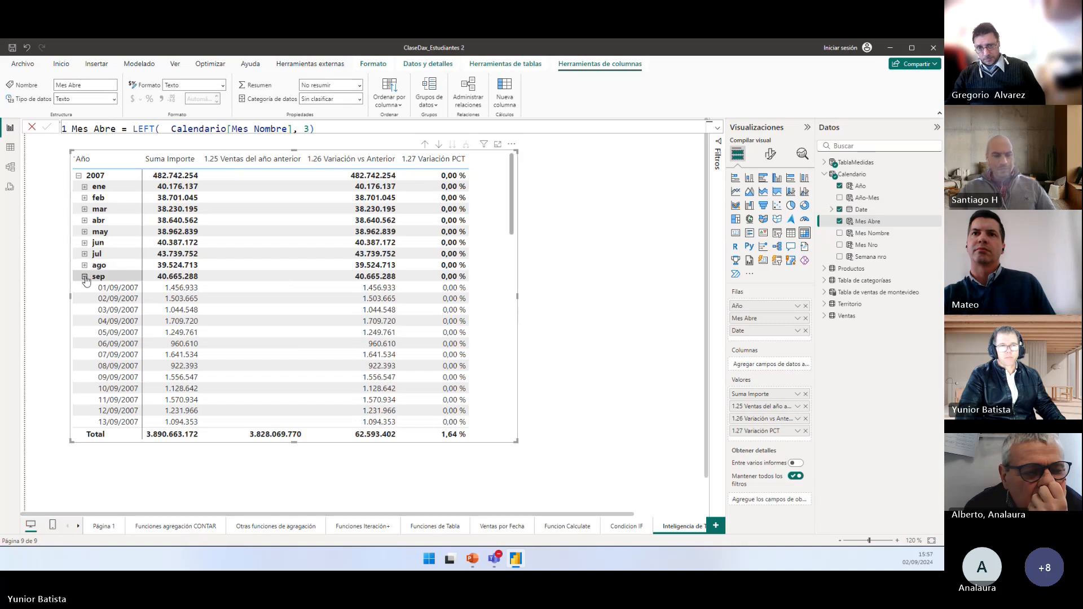
left_click(84, 276)
left_click(84, 288)
left_click(84, 299)
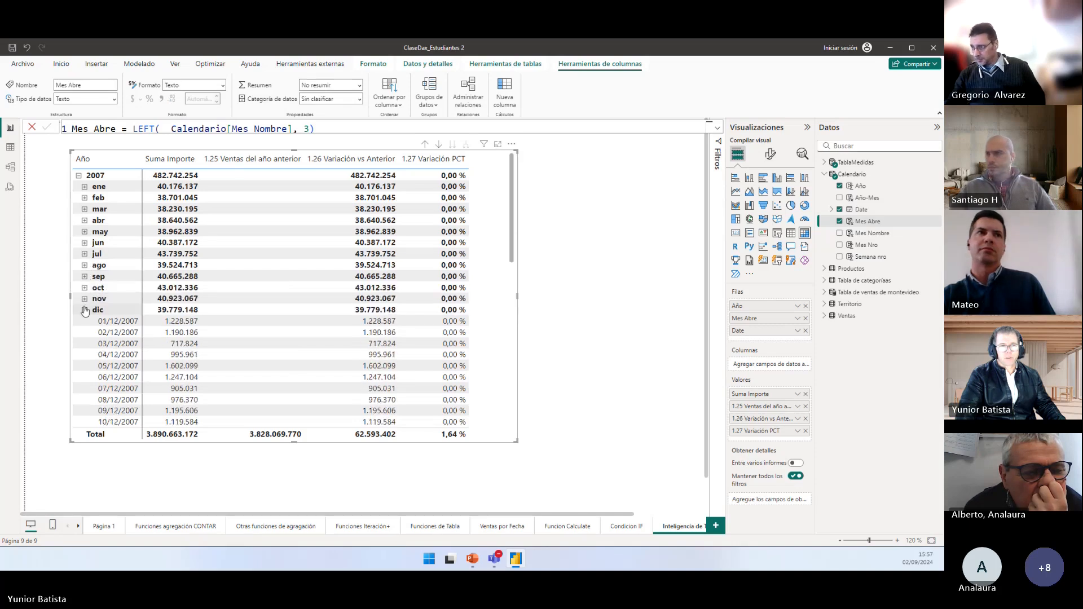
left_click(84, 310)
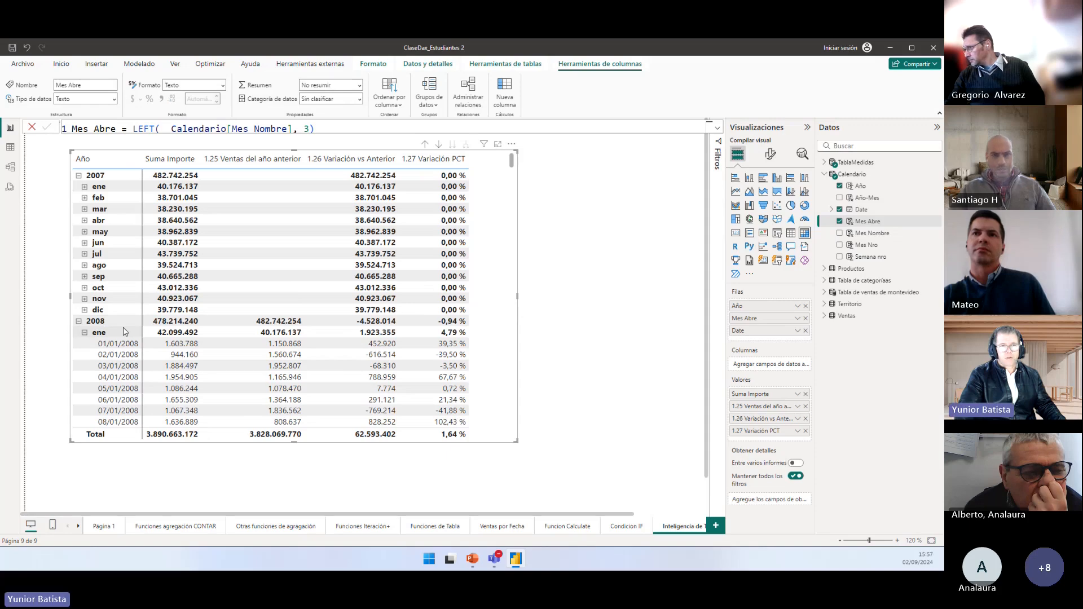
Step: Compare January 2008's daily prior-year sales with the daily amounts of January 2007, expanding ene 2007 and marking 01/01/2007
scroll(124, 332, "down", 3)
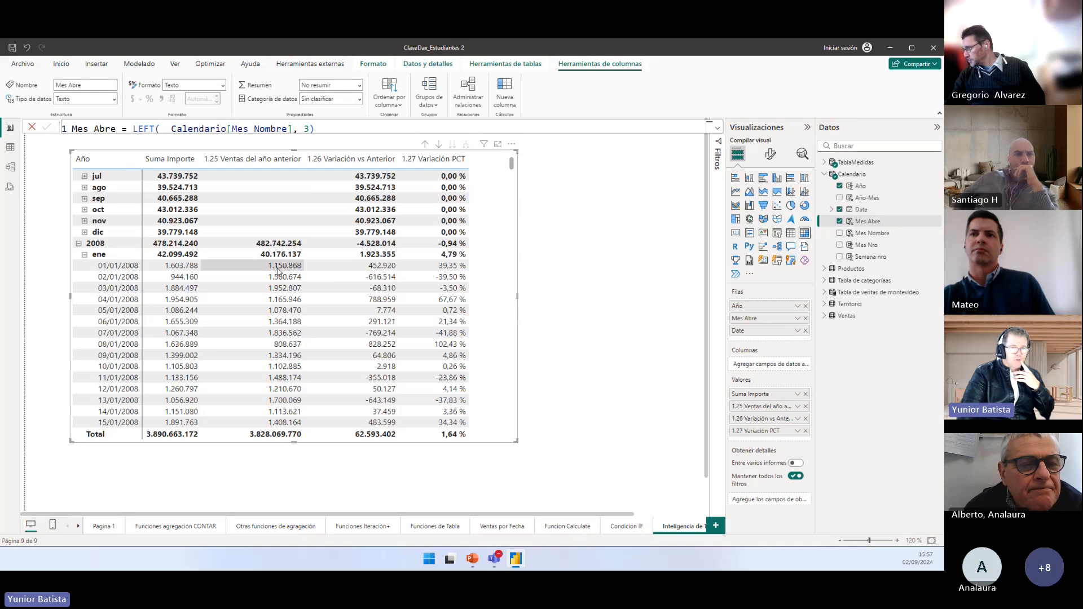
scroll(276, 271, "up", 3)
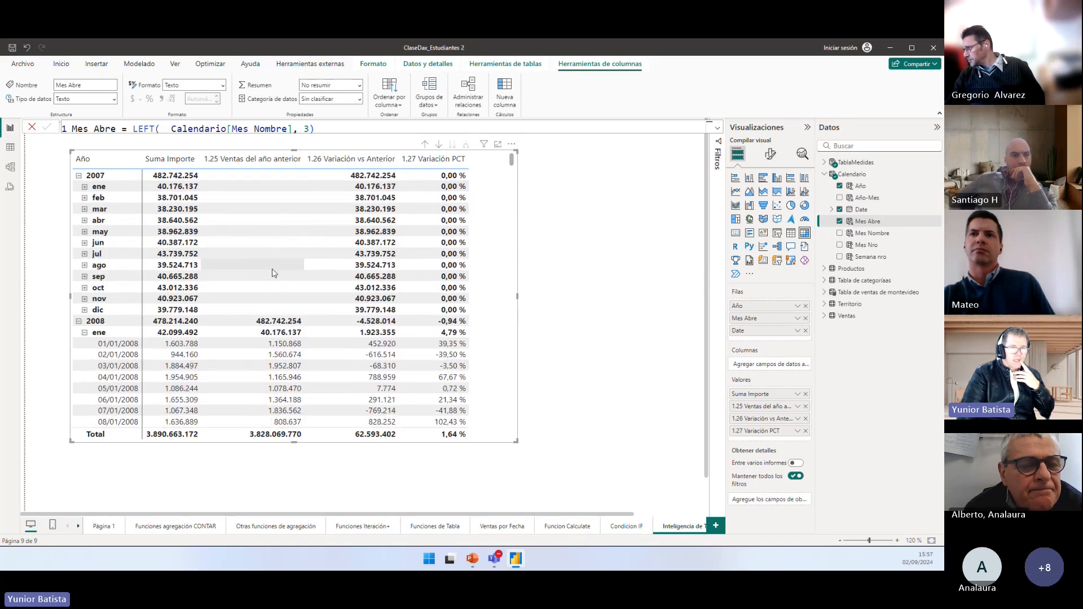
left_click(84, 187)
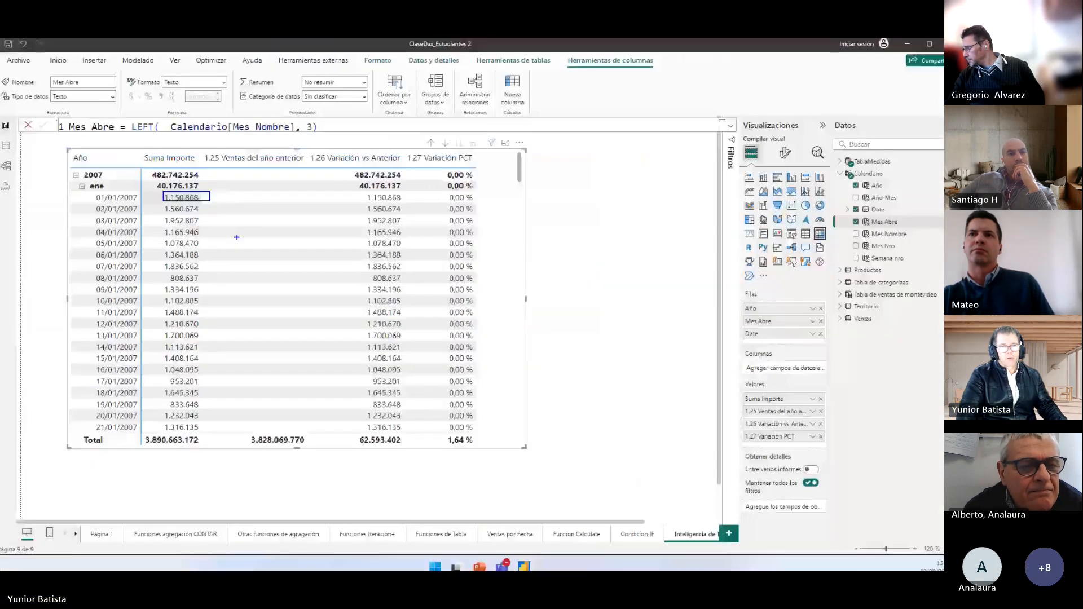
scroll(407, 418, "down", 5)
scroll(308, 323, "down", 6)
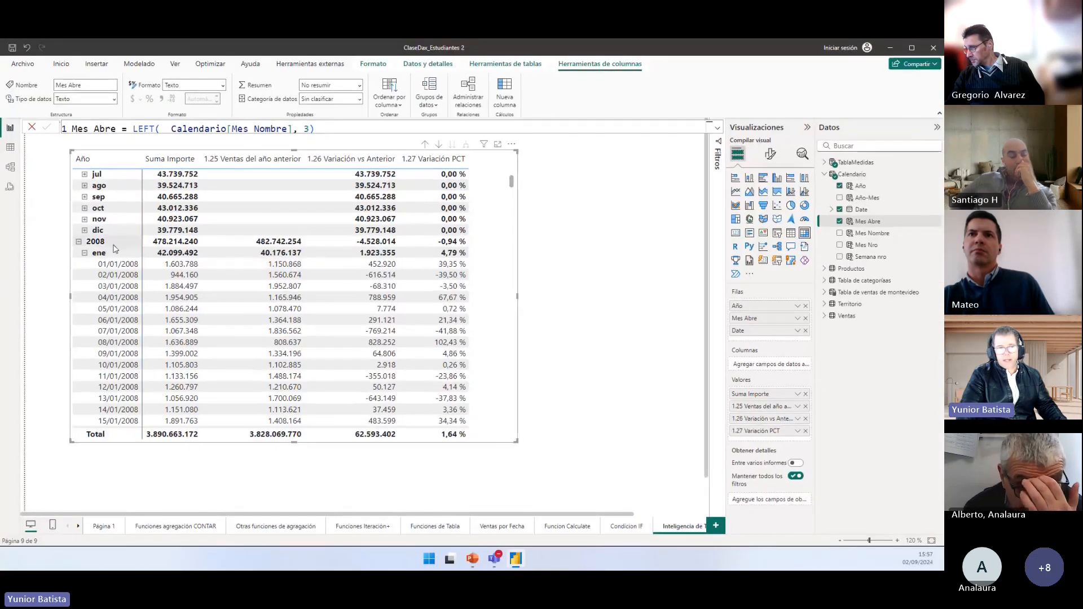
Step: Collapse the matrix back to year level and shrink its frame around the yearly rows
left_click(80, 242)
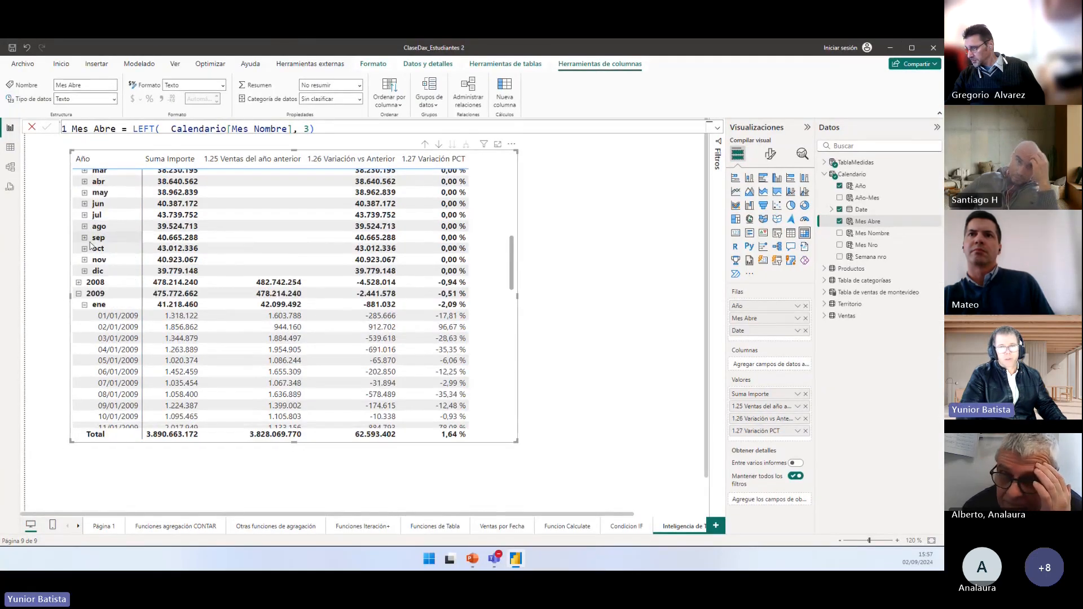
scroll(282, 237, "up", 5)
left_click(426, 145)
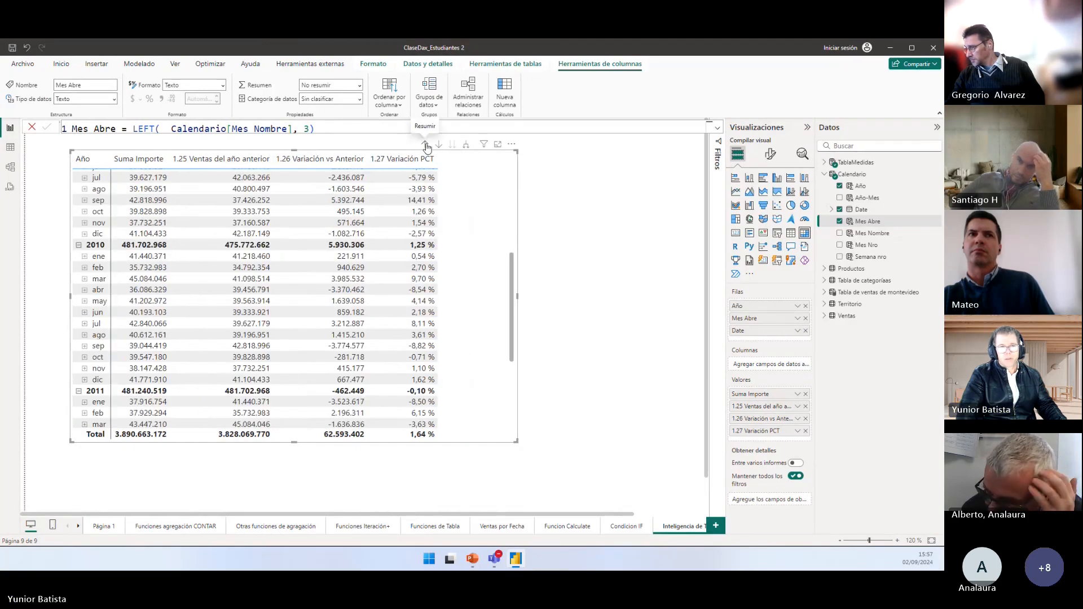
left_click(426, 146)
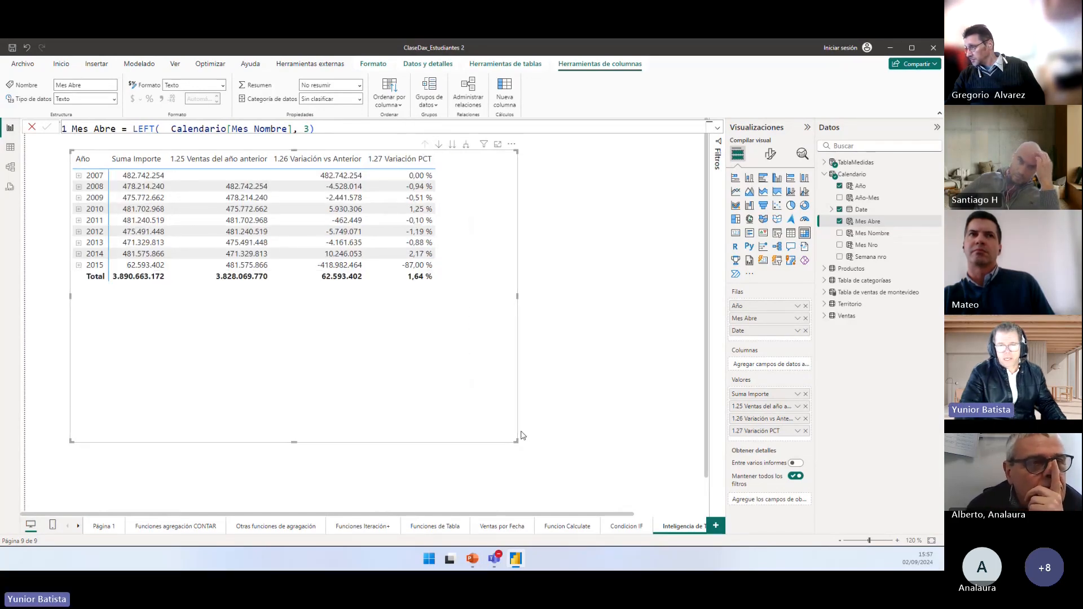
left_click_drag(517, 441, 464, 326)
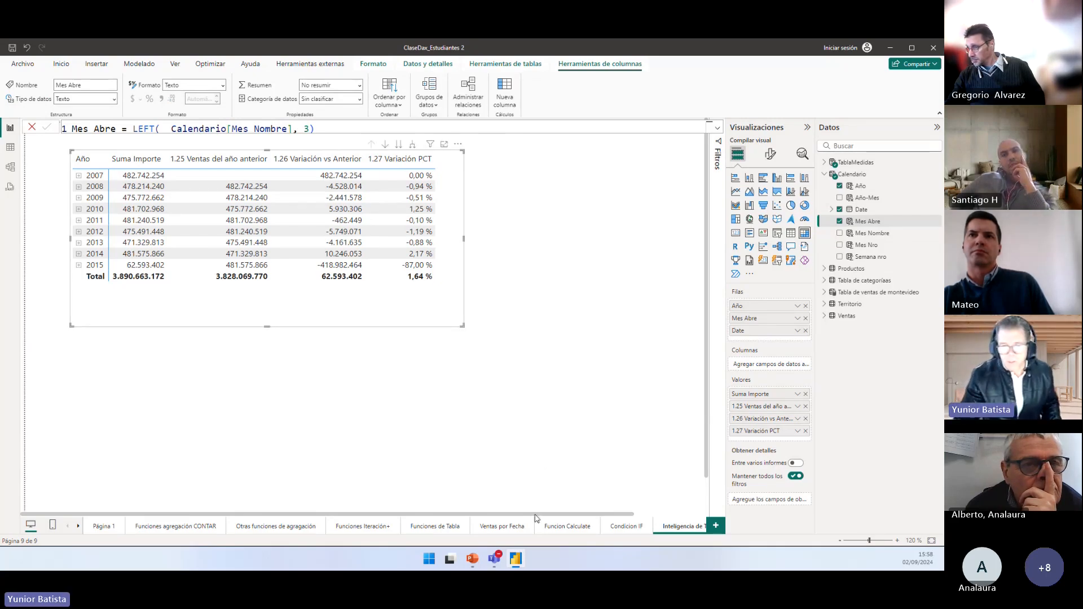
Step: Switch to the PowerPoint slide DAX Funciones de Texto and return to the Power BI report
left_click(516, 559)
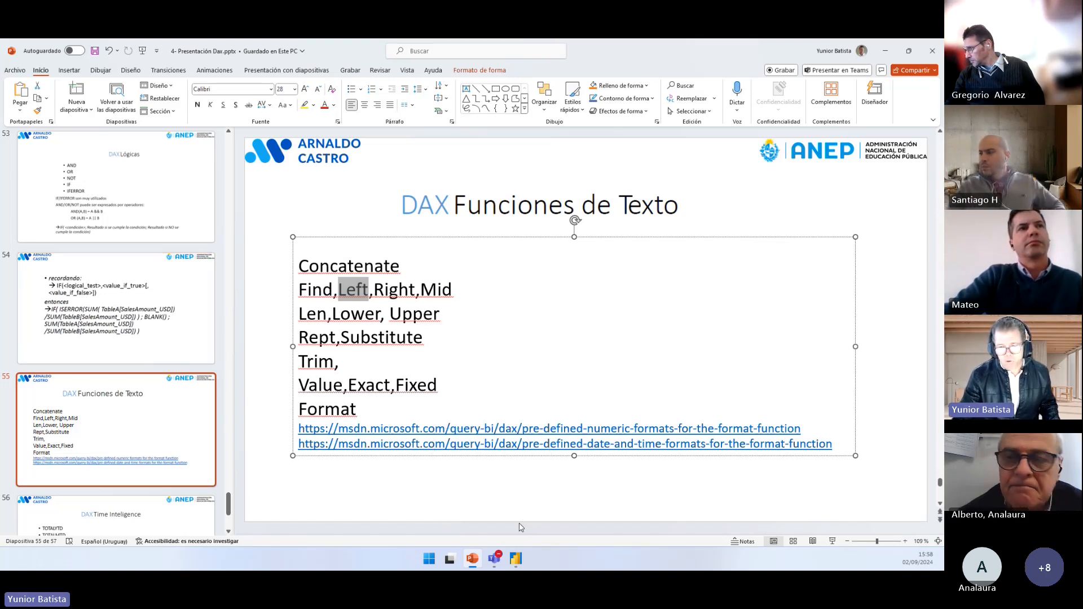
left_click(480, 559)
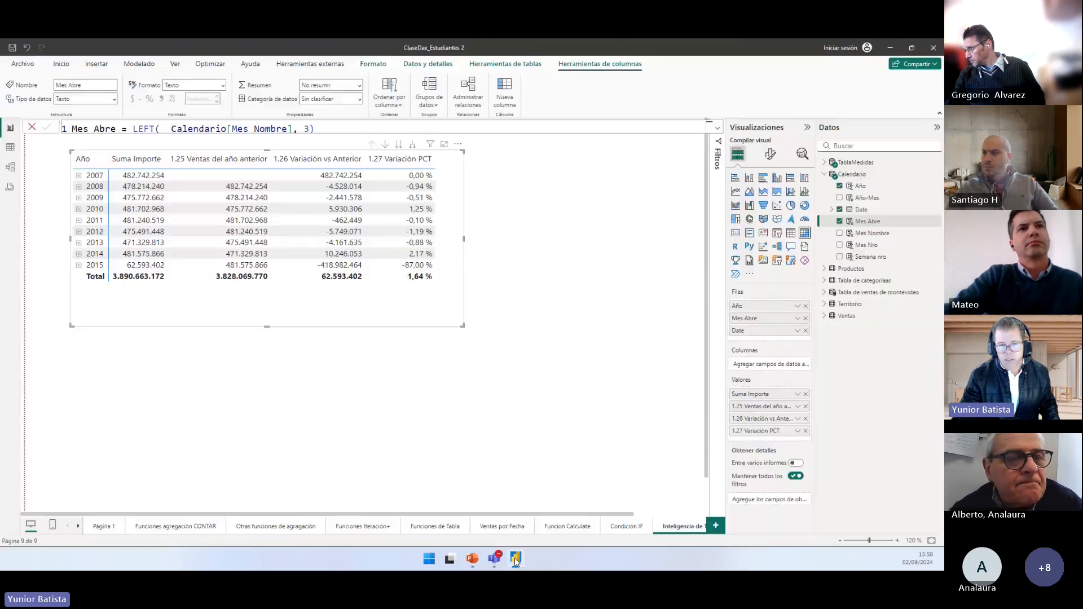
left_click(515, 559)
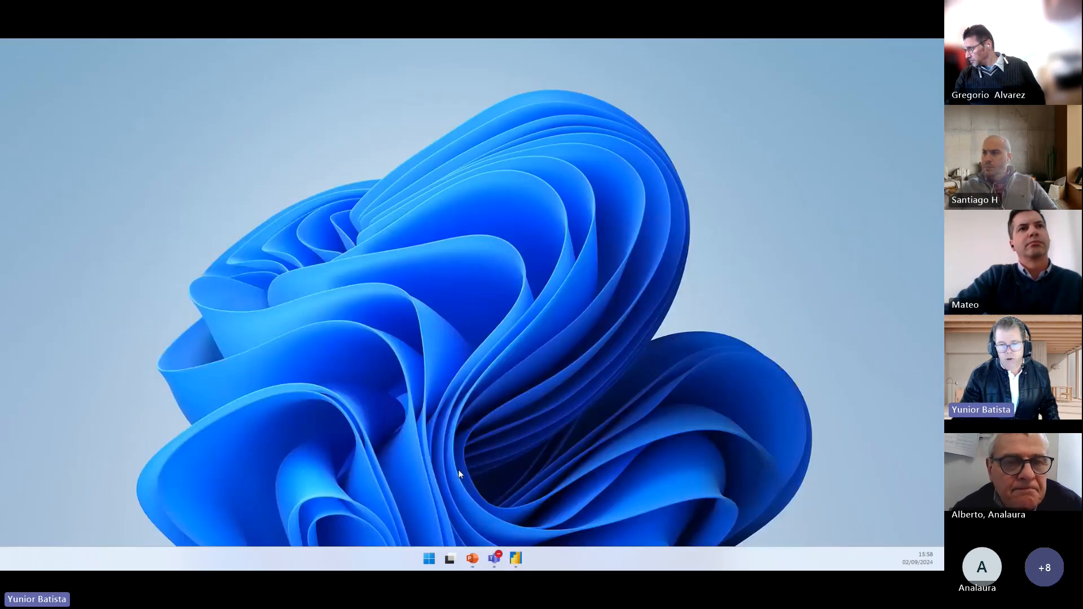
left_click(515, 558)
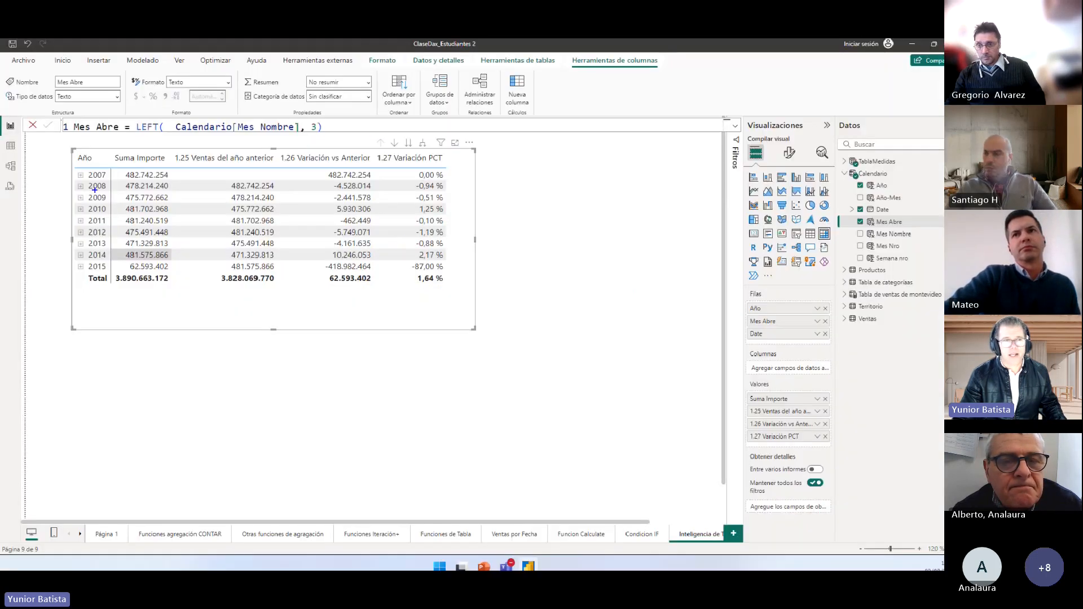
Step: Expand 2009 and sketch an annotated column beside its monthly Suma Importe values, showing how the months accumulate from ene onward
left_click(81, 198)
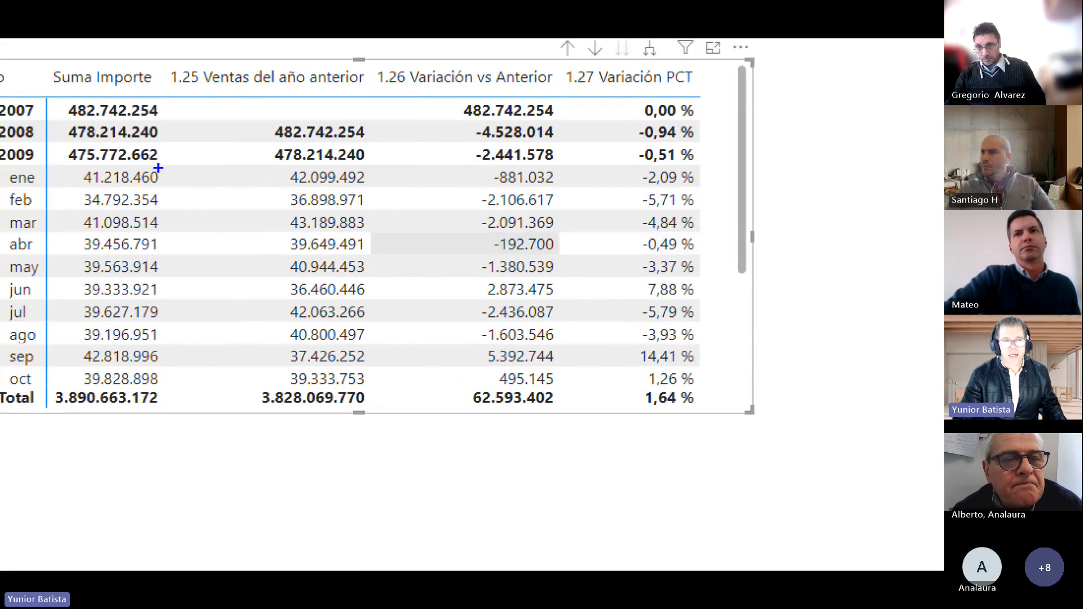
left_click_drag(123, 168, 228, 392)
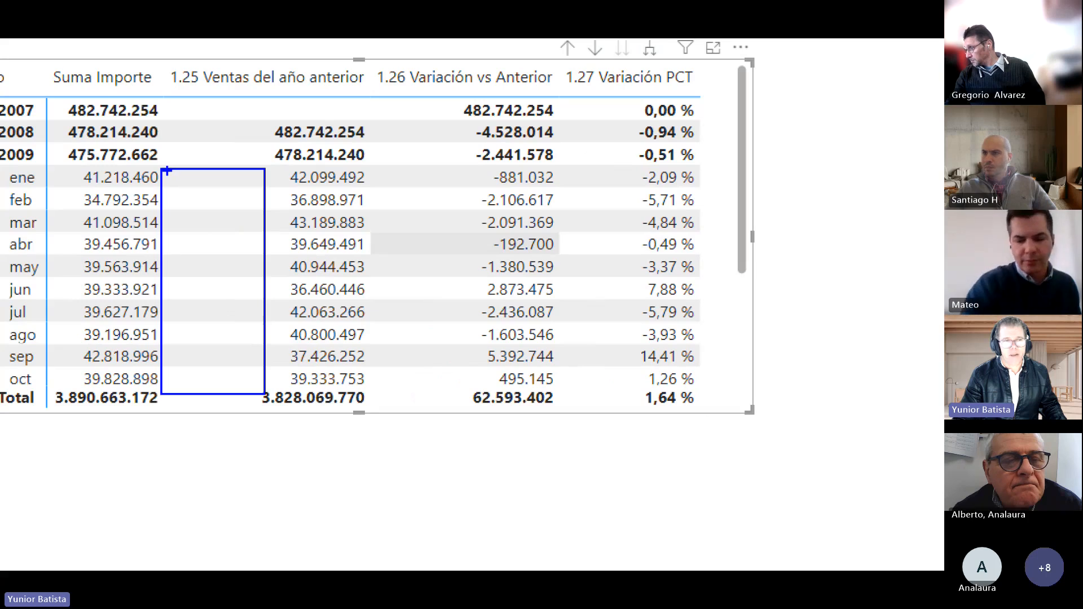
left_click_drag(167, 174, 183, 185)
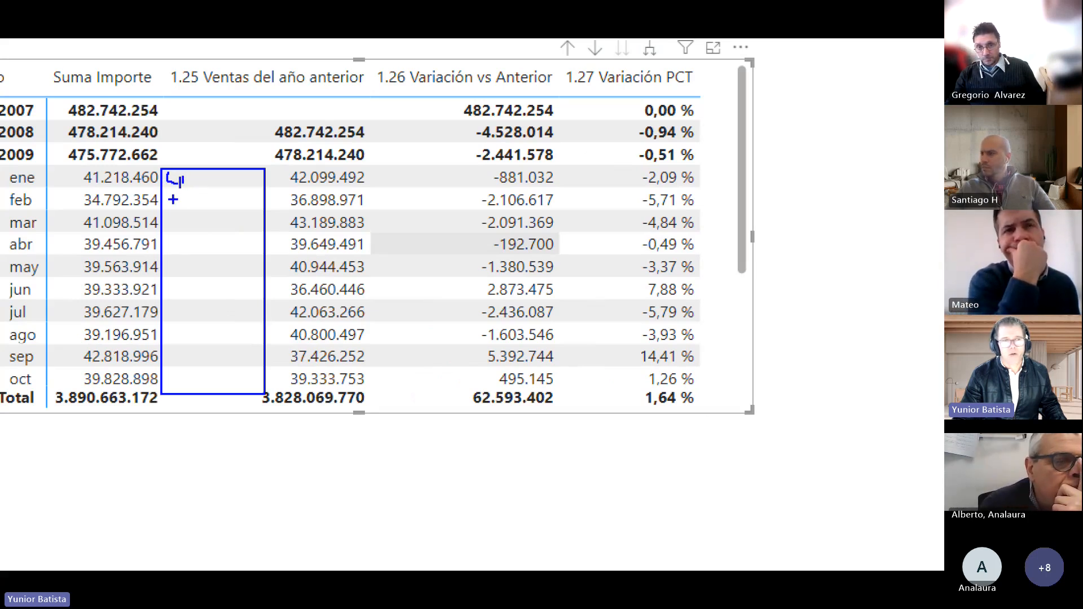
left_click_drag(67, 186, 86, 207)
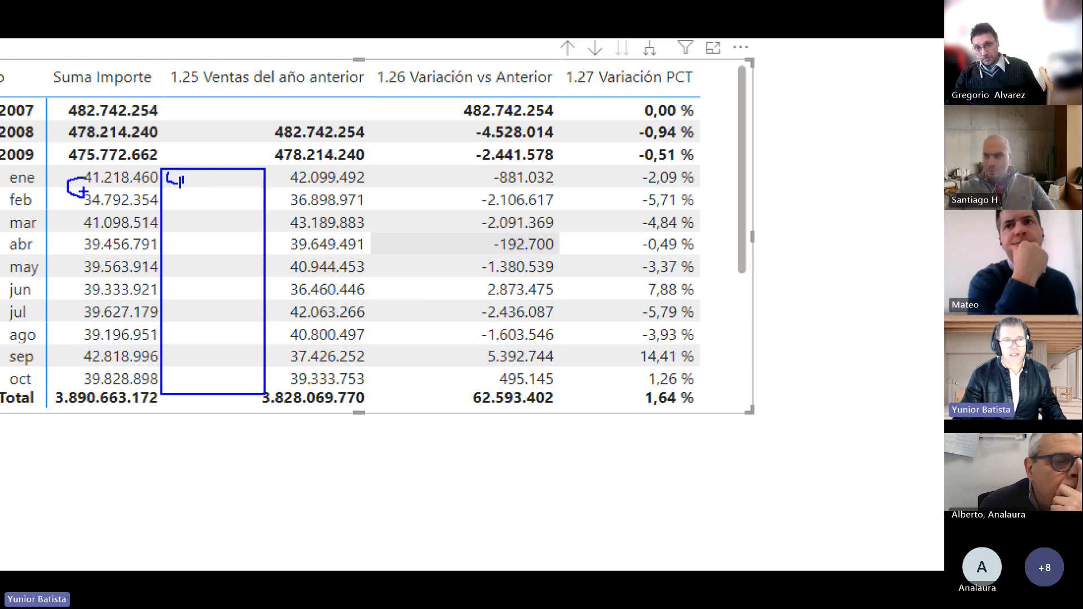
left_click_drag(166, 193, 165, 205)
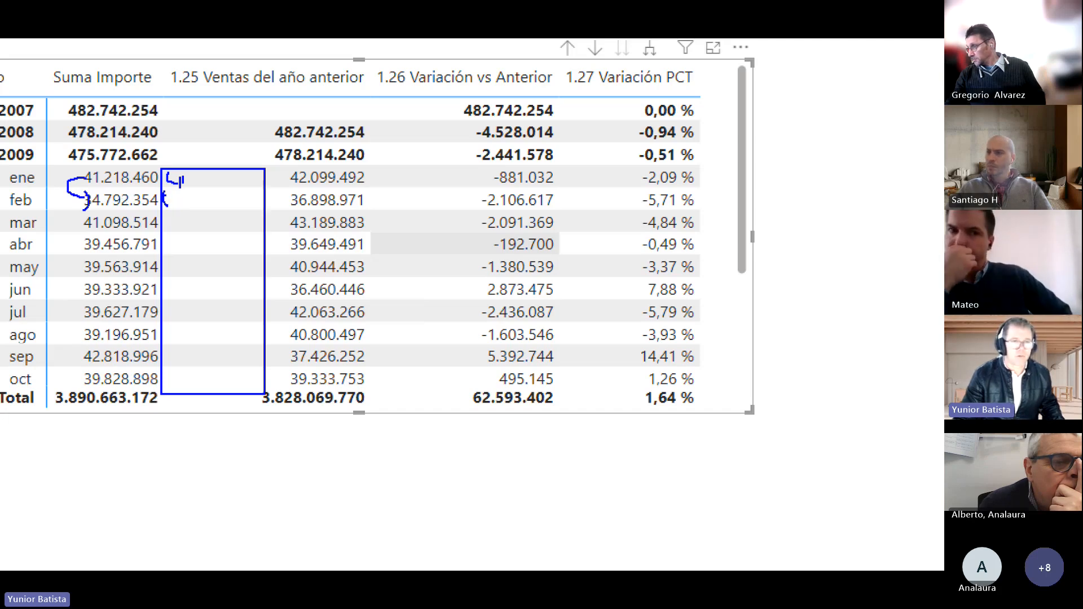
left_click_drag(167, 205, 192, 194)
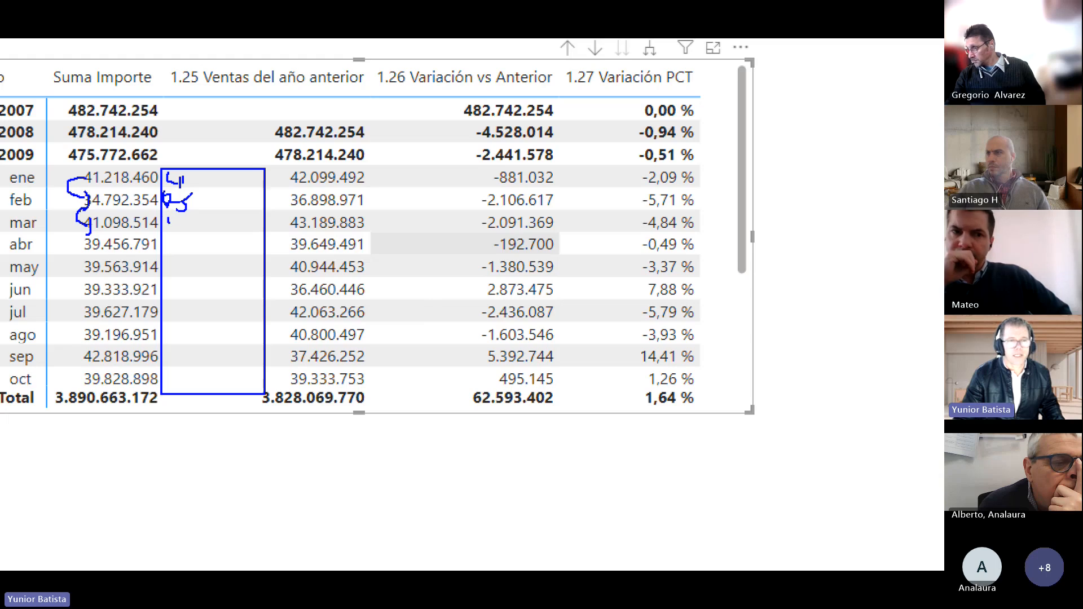
left_click_drag(188, 229, 180, 276)
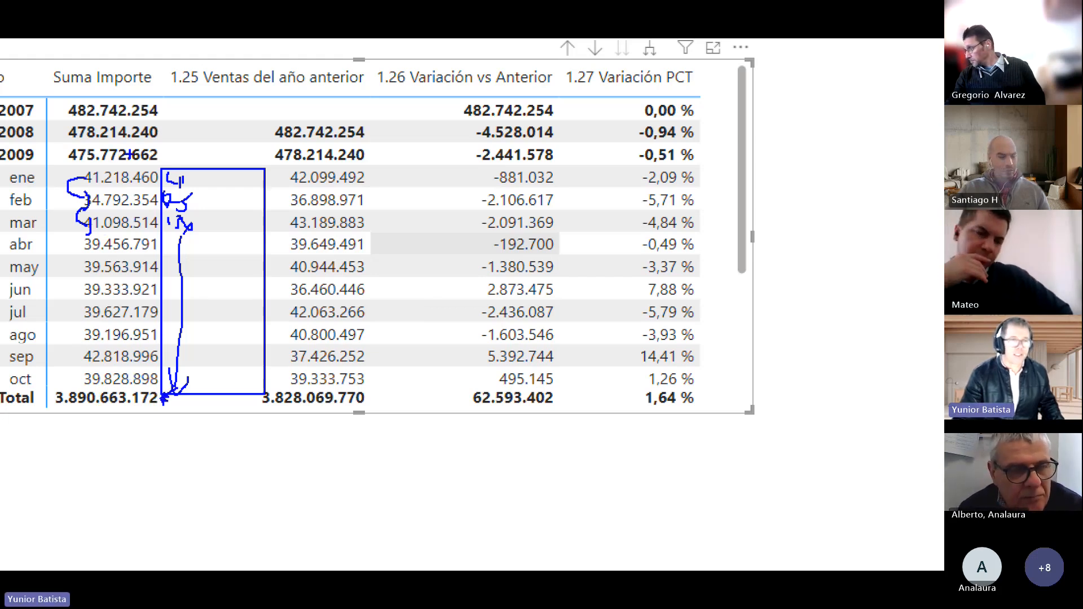
mouse_move(146, 153)
left_mouse_down()
mouse_move(282, 339)
mouse_move(227, 386)
mouse_move(241, 397)
left_mouse_up()
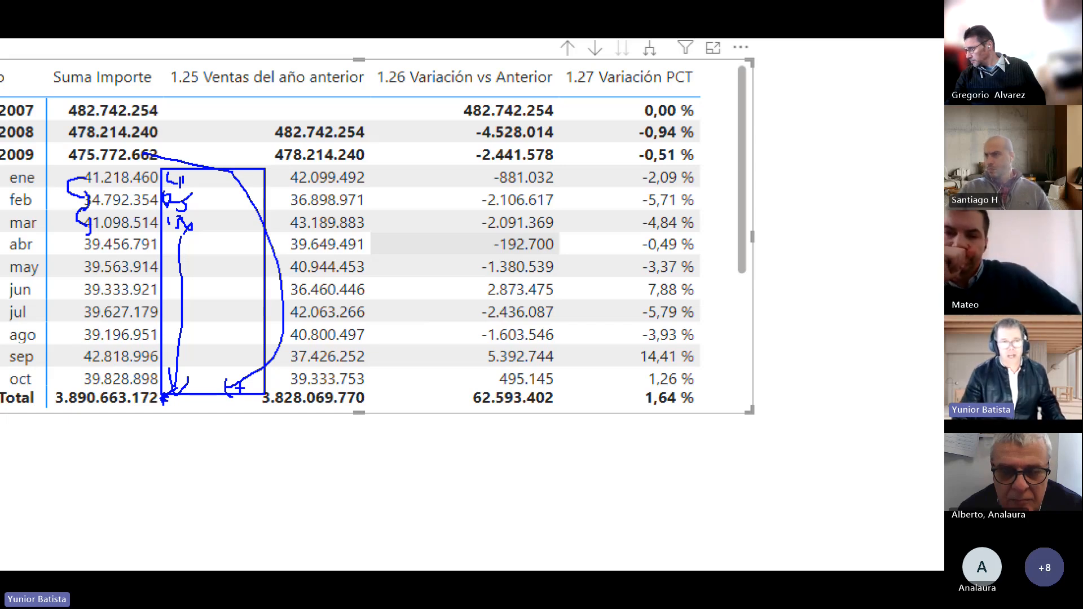
Step: Frame the 2009 ene and abr rows across Suma Importe and prior-year sales, and leave the annotation view and formula editing
left_click_drag(67, 156, 395, 192)
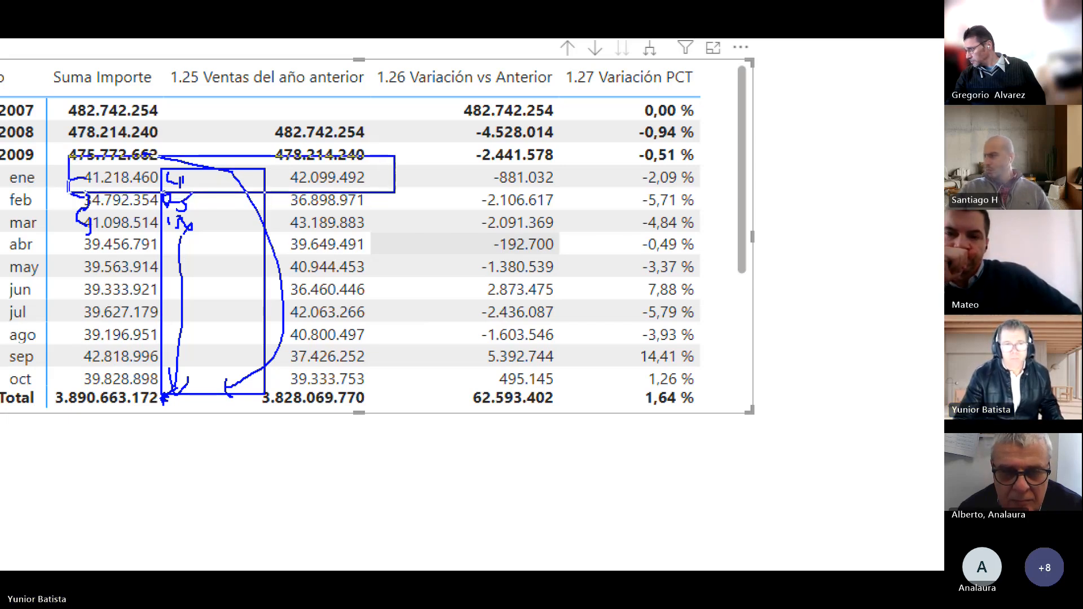
left_click_drag(65, 231, 369, 252)
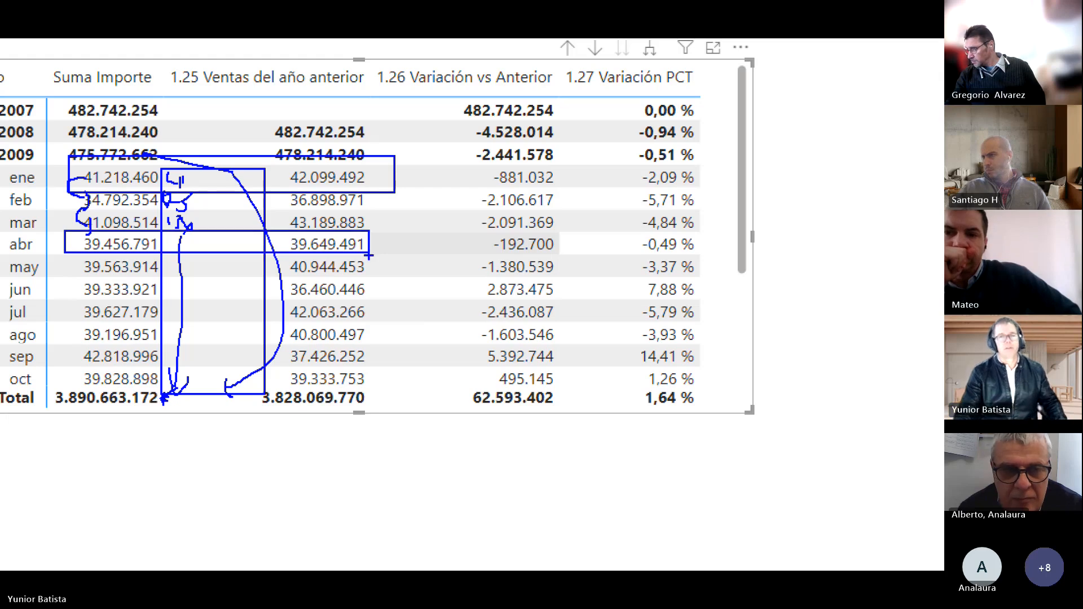
key("Escape")
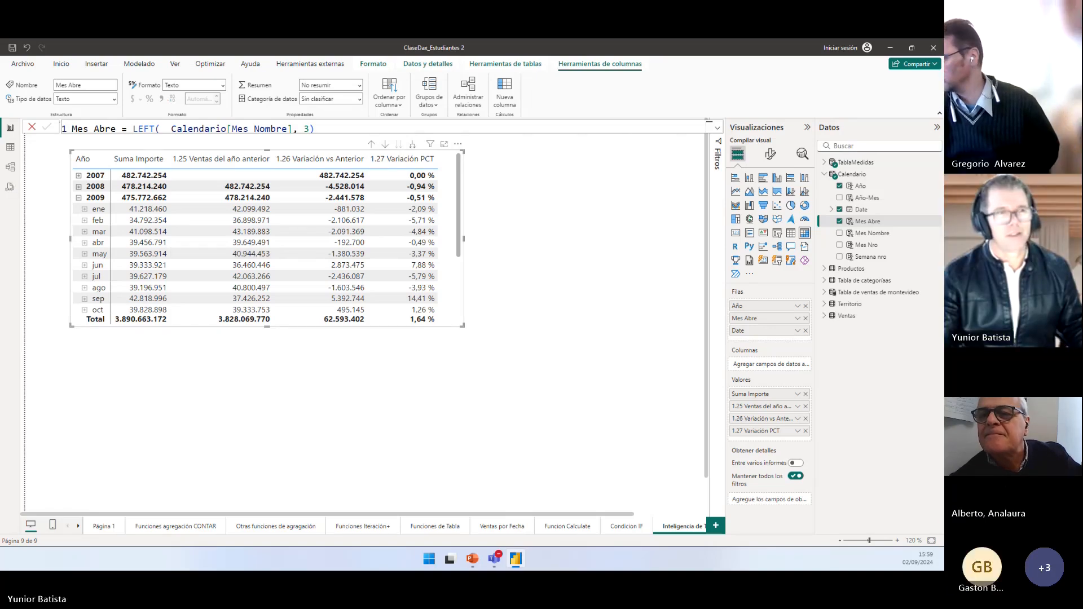
key("Escape")
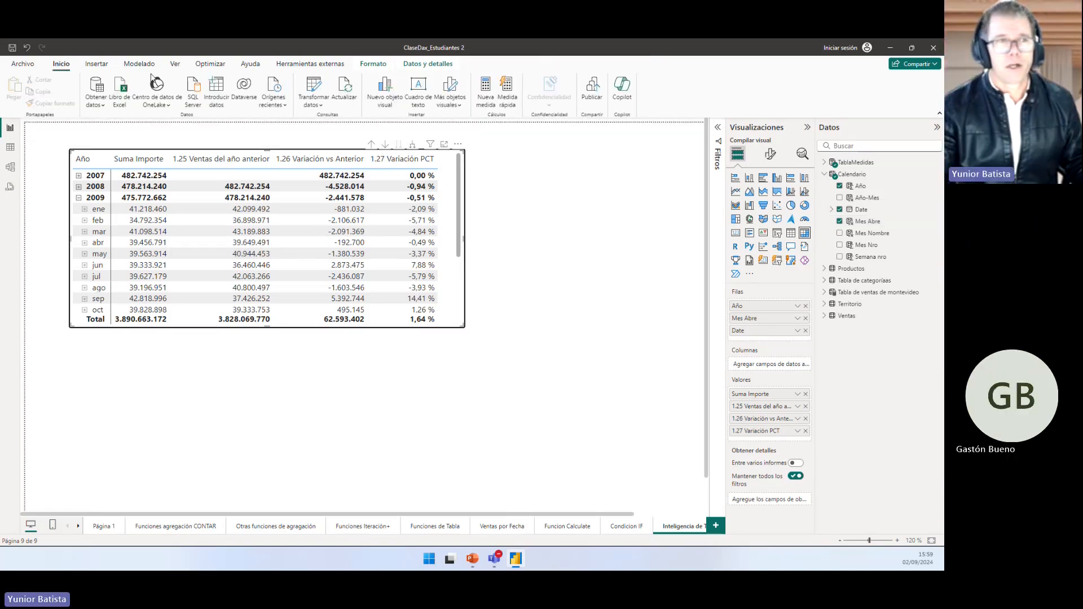
Step: Save a copy of the report as ClaseDax_Estudiantes 3.pbix in the Tema 4 Dax folder
left_click(22, 64)
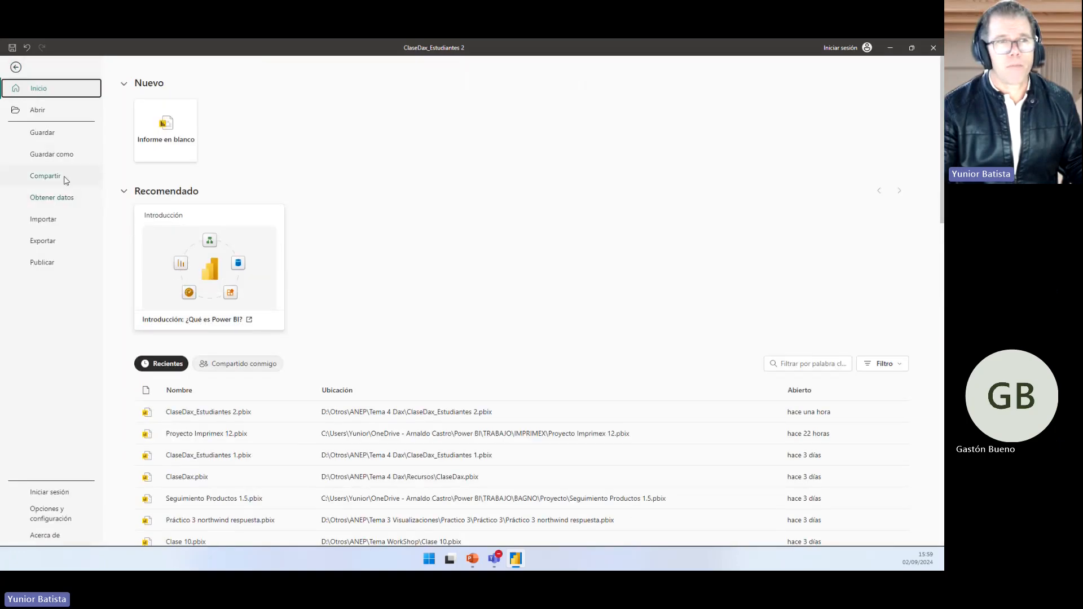
left_click(68, 157)
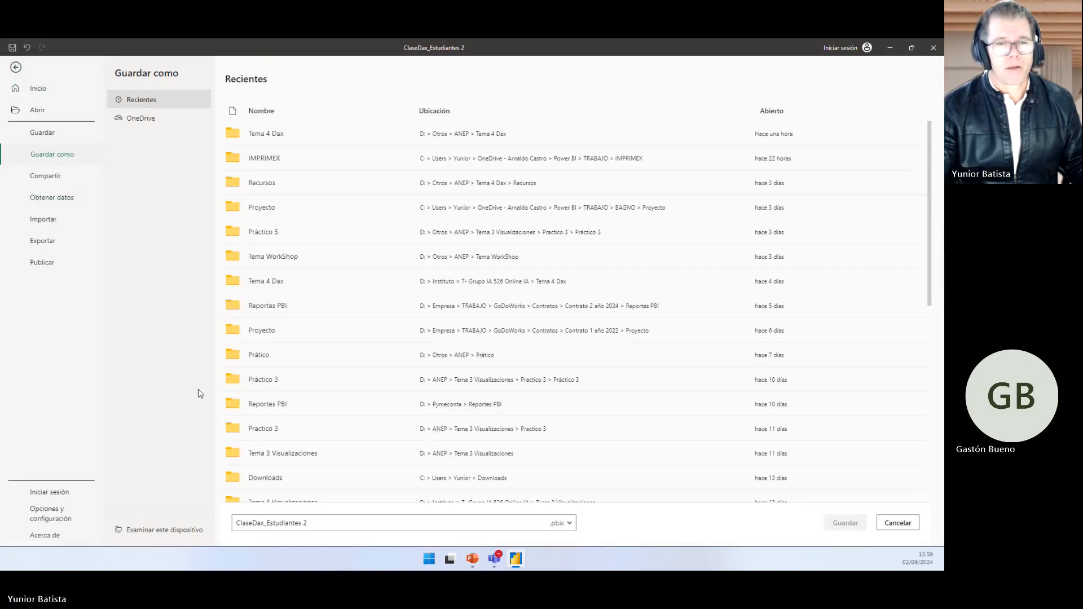
left_click(156, 530)
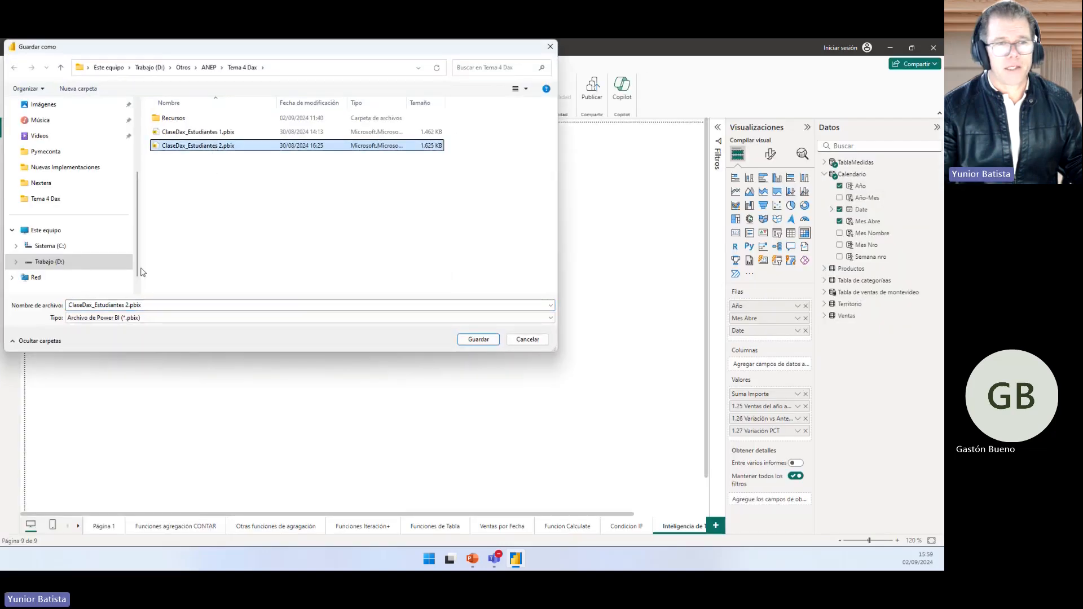
left_click(128, 305)
key("BackSpace")
type("3")
left_click(477, 340)
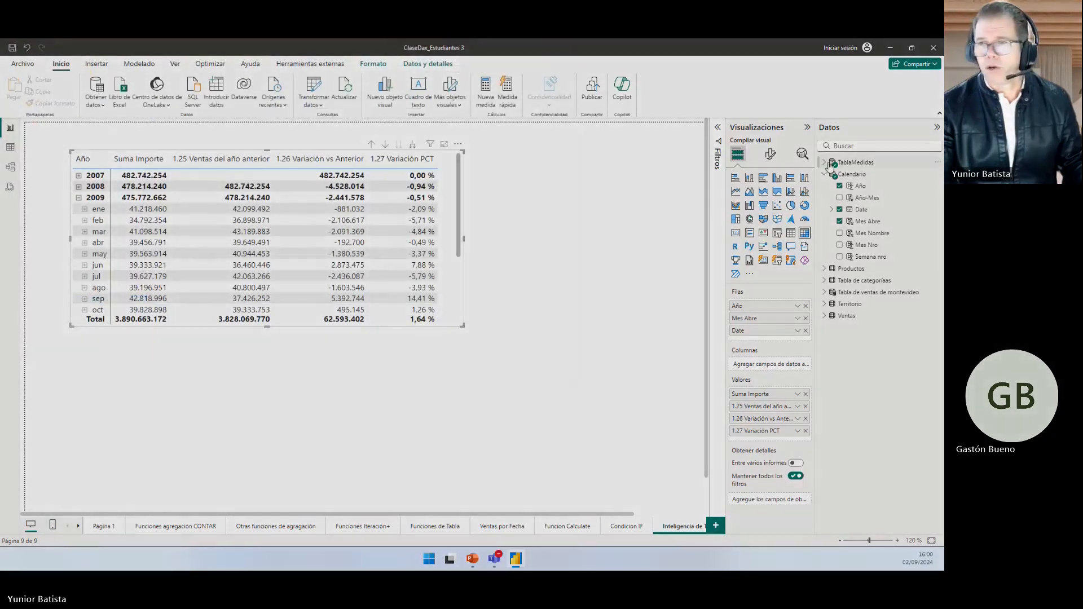
Step: Expand TablaMedidas, open the formula of the measure 1.27 Variación PCT, and close the report
left_click(824, 163)
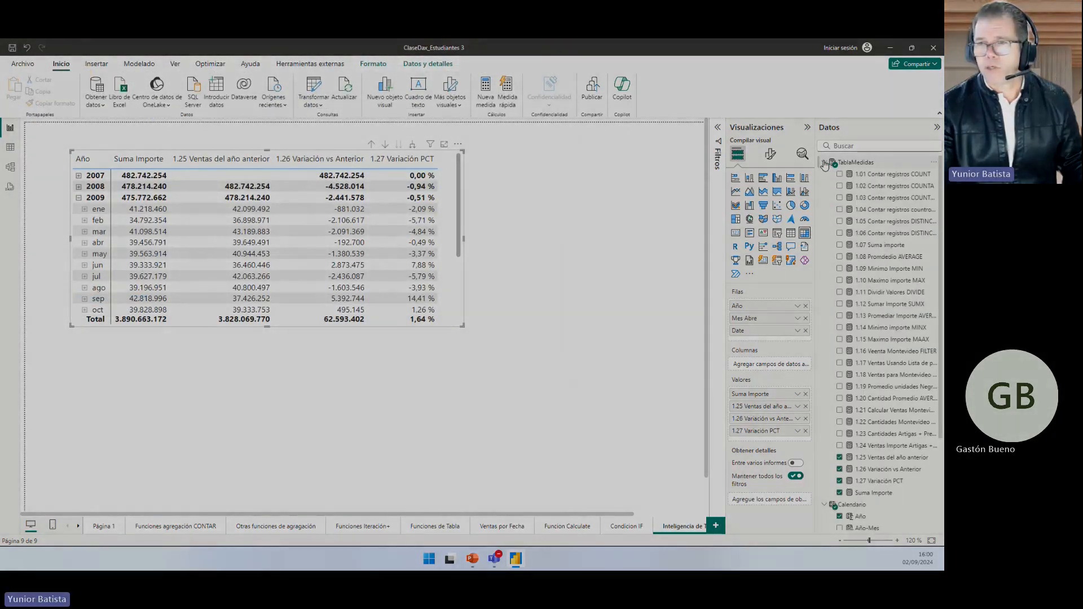
left_click(877, 481)
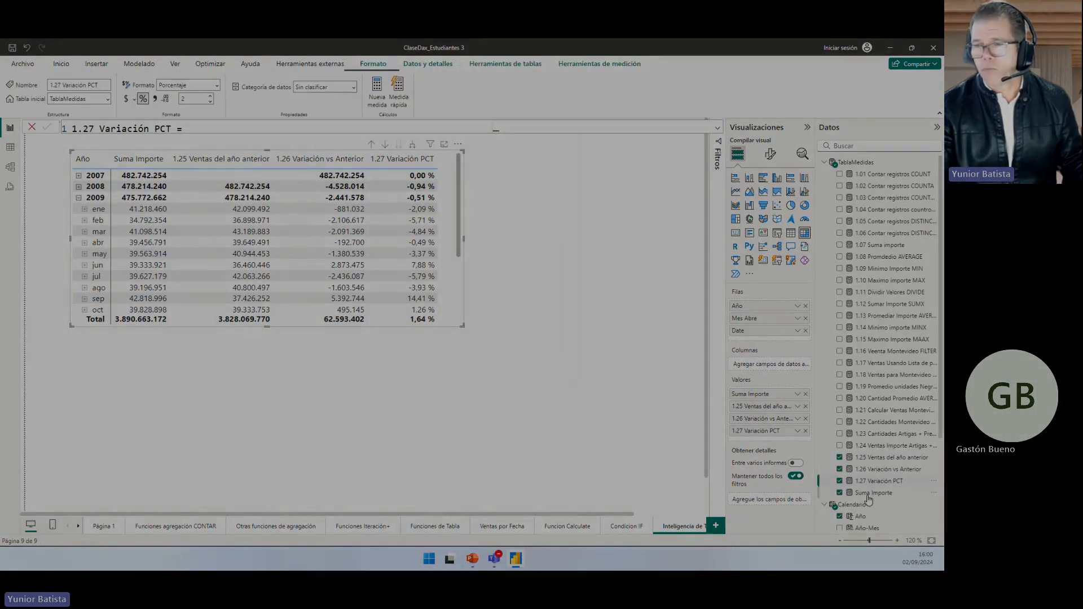
left_click(938, 49)
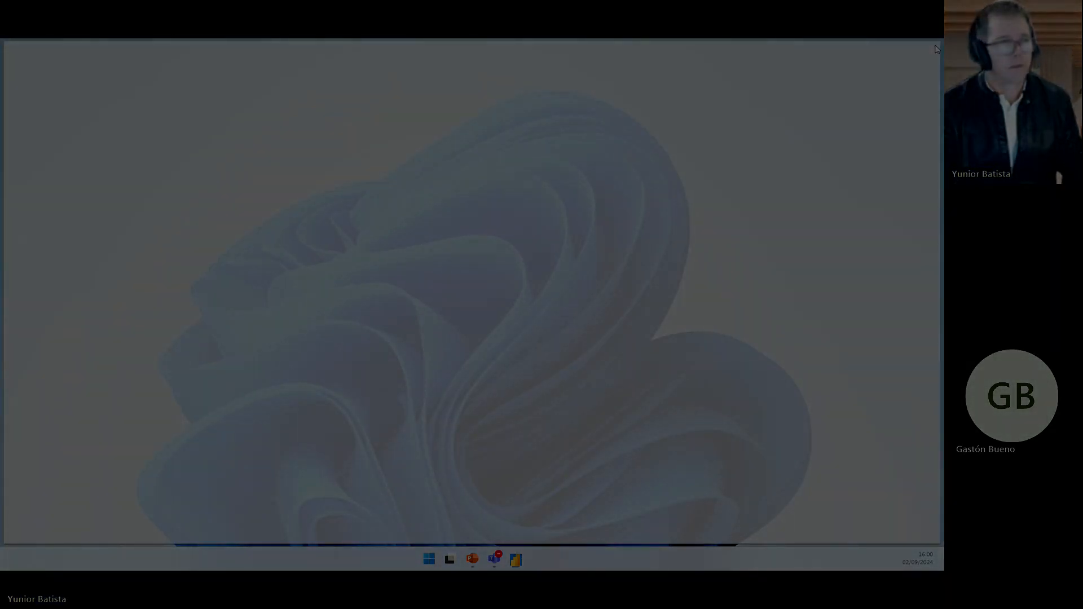